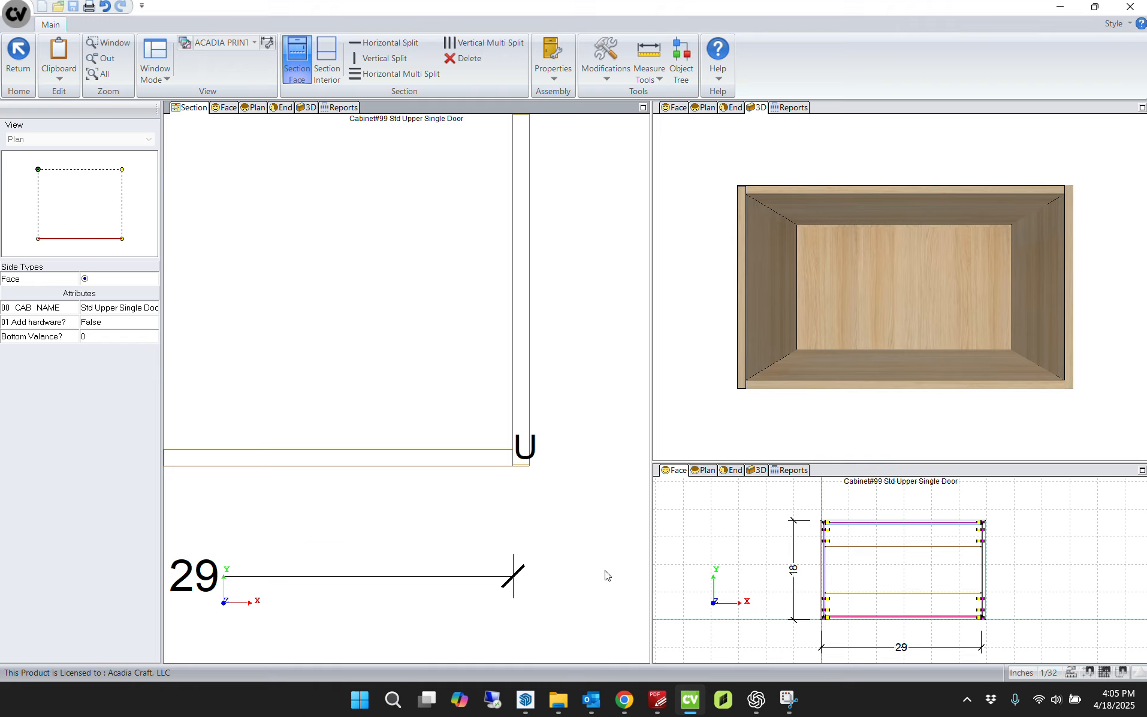
Step: Leave the cabinet editor and go back to the Wall 4 elevation
{"action": "left_click", "coordinate": [16, 53]}
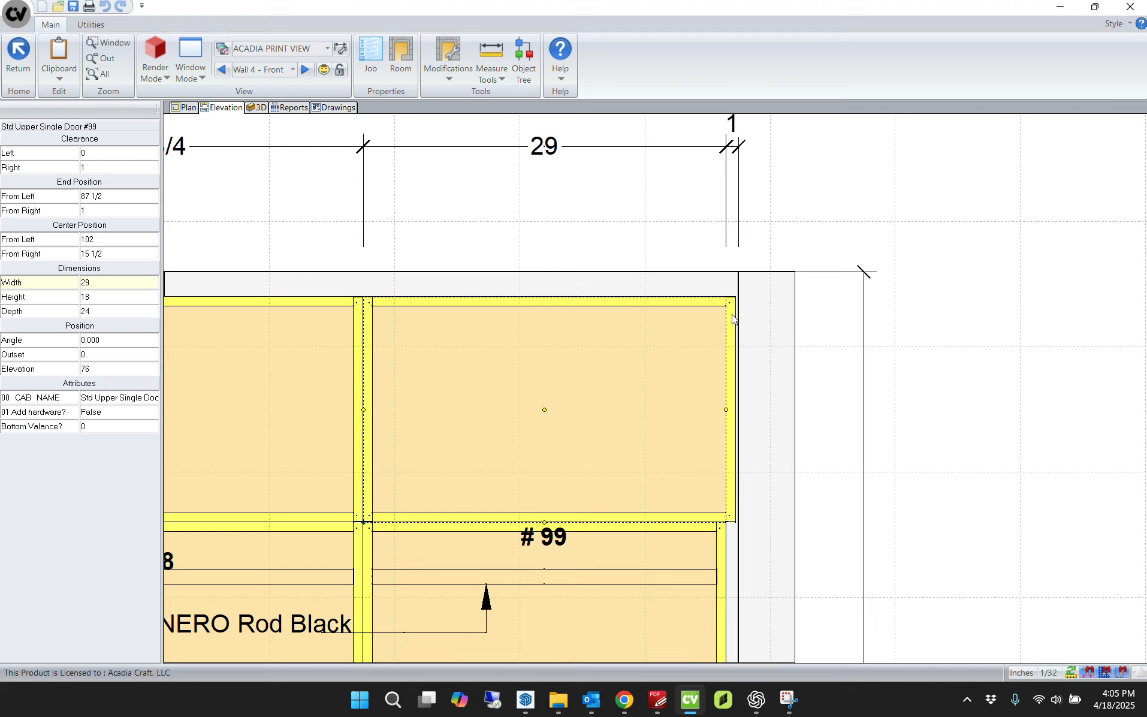
{"action": "scroll", "coordinate": [692, 324], "scroll_direction": "up", "scroll_amount": 1}
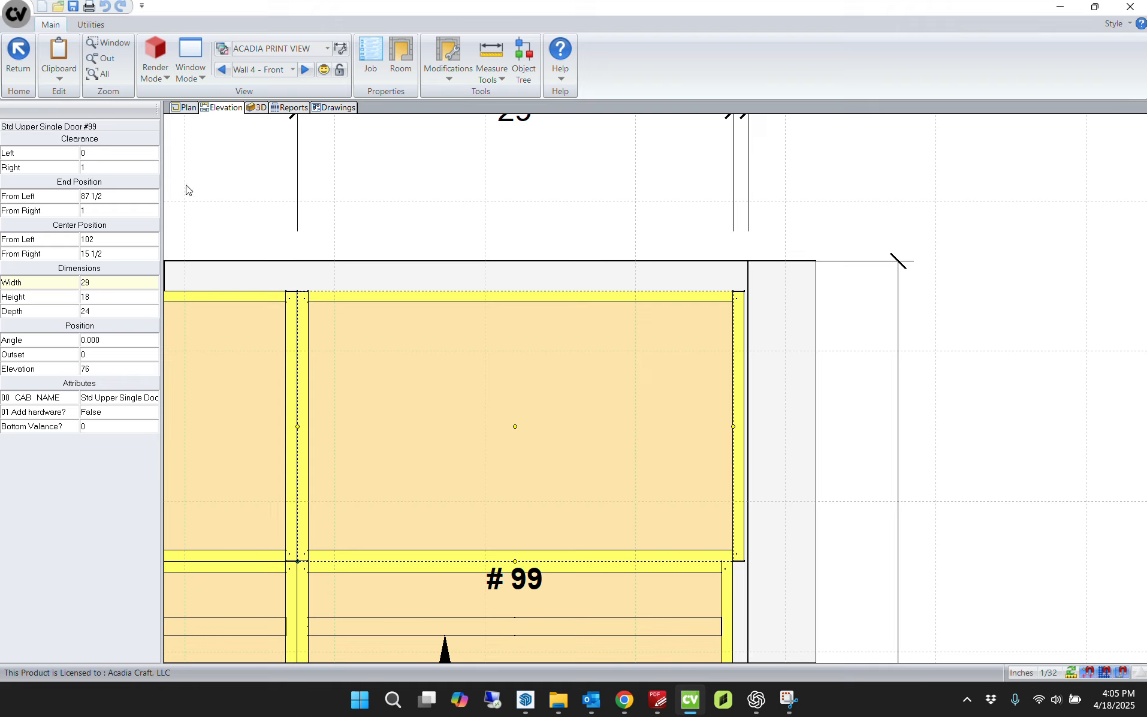
Step: Try setting the right clearance of the end upper cabinet to 2 1/4
{"action": "left_click", "coordinate": [124, 167]}
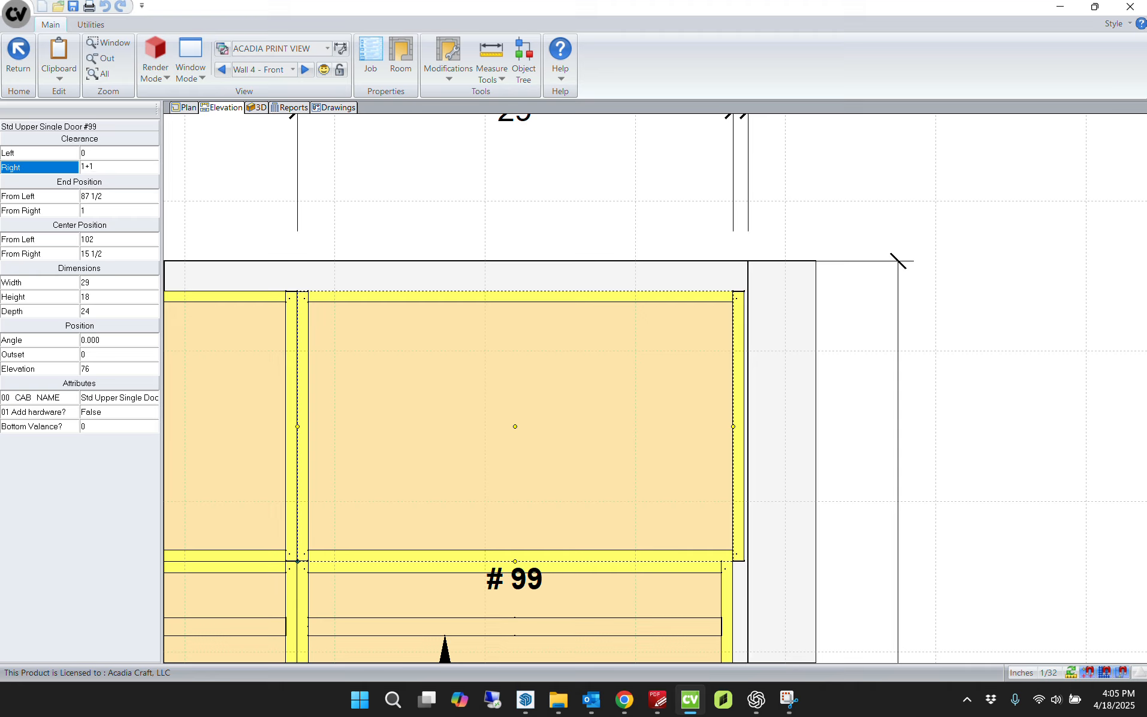
{"action": "key", "text": "Return"}
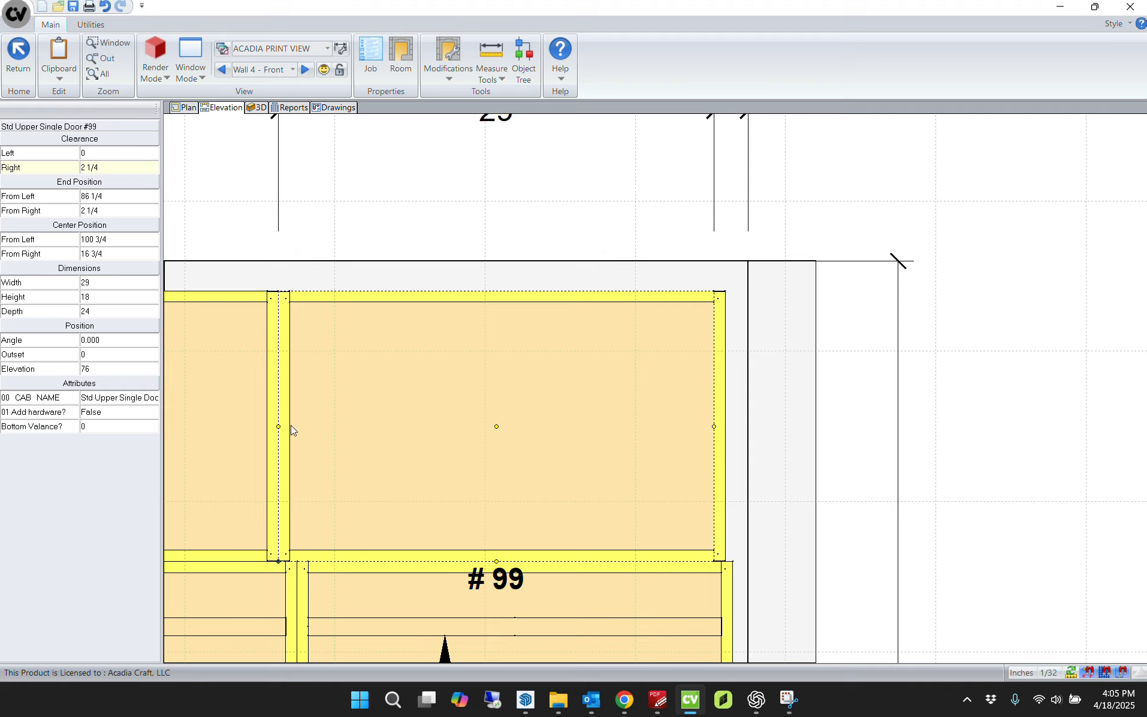
{"action": "key", "text": "Escape"}
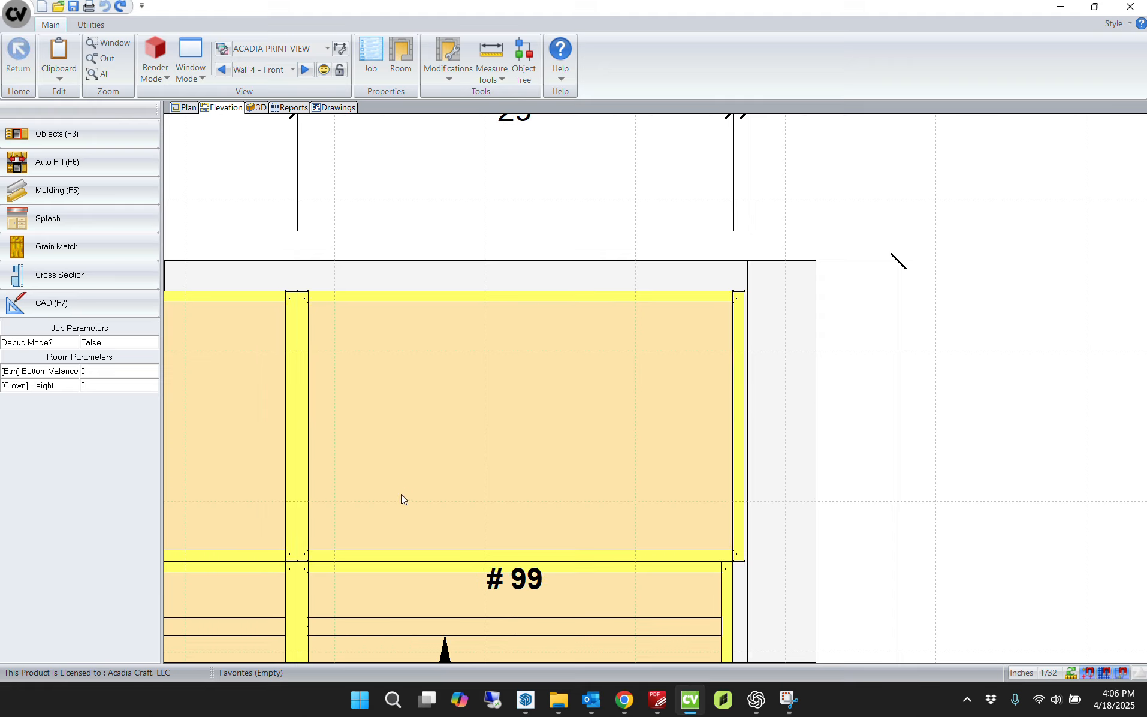
Step: Set the width of the end upper cabinet beside the right wall to 28 1/2
{"action": "left_click", "coordinate": [548, 395]}
{"action": "left_click", "coordinate": [94, 192]}
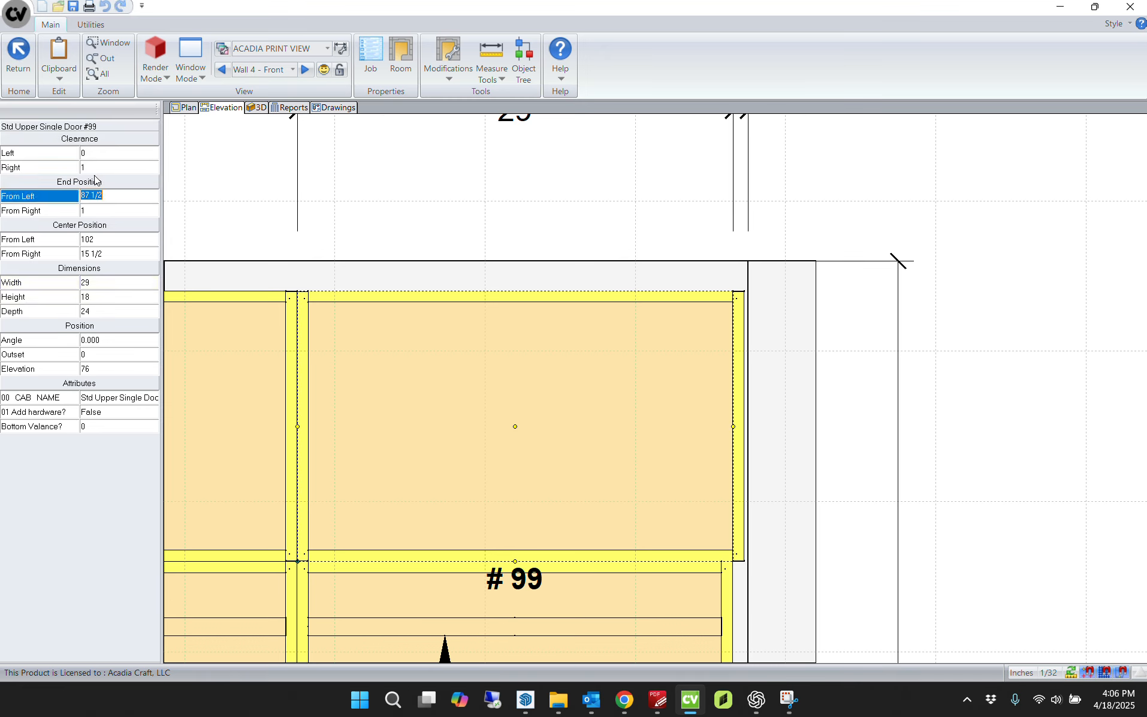
{"action": "left_click", "coordinate": [113, 280]}
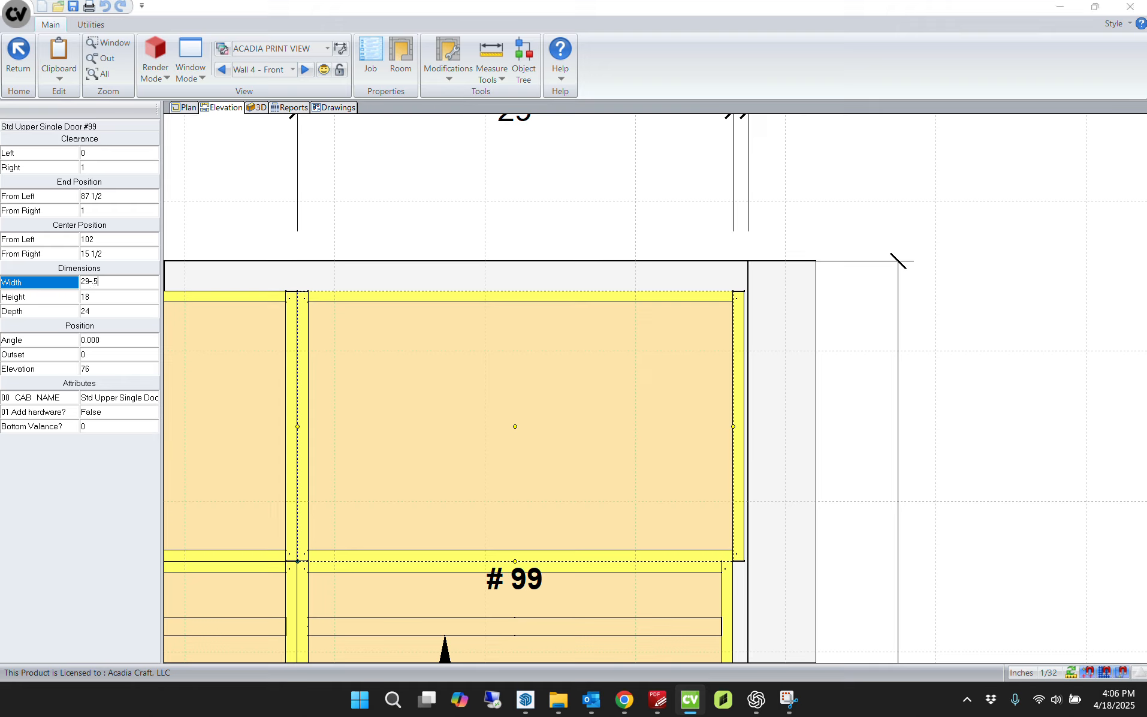
{"action": "type", "text": "-5"}
{"action": "key", "text": "Return"}
{"action": "key", "text": "Right"}
{"action": "key", "text": "Return"}
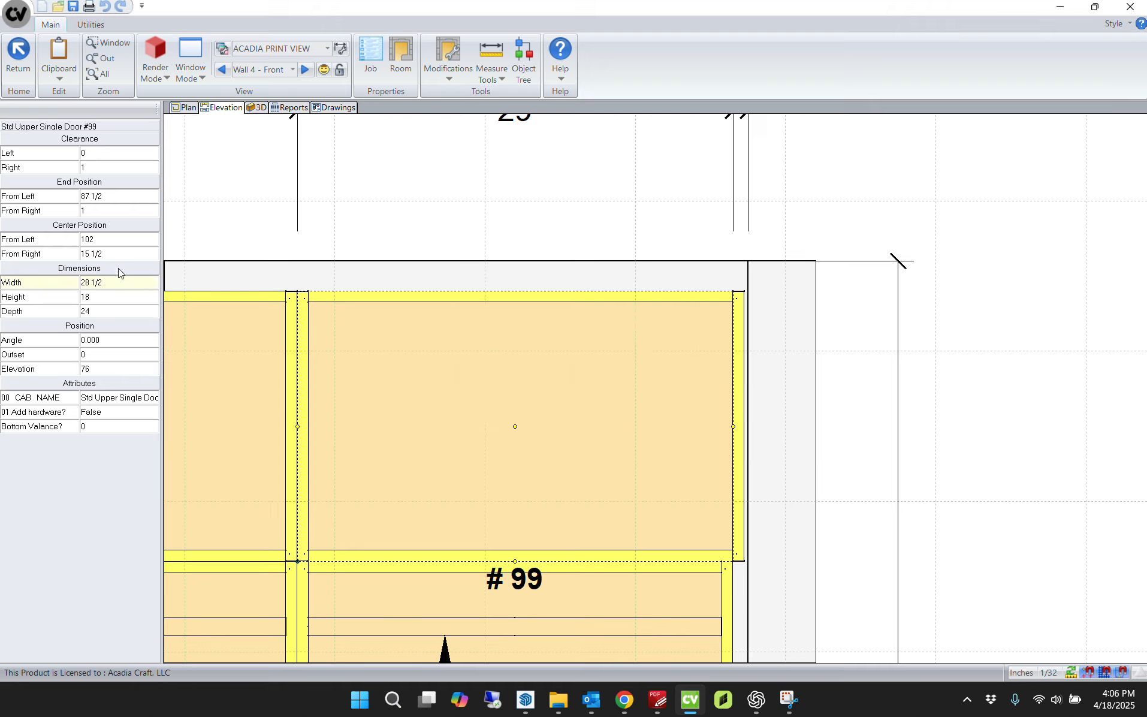
{"action": "left_click", "coordinate": [878, 291]}
Step: Place a Tall Filler L-Shape R from the Tall Cabinets fillers in the gap between the end upper cabinet and the right wall
{"action": "scroll", "coordinate": [759, 324], "scroll_direction": "up", "scroll_amount": 2}
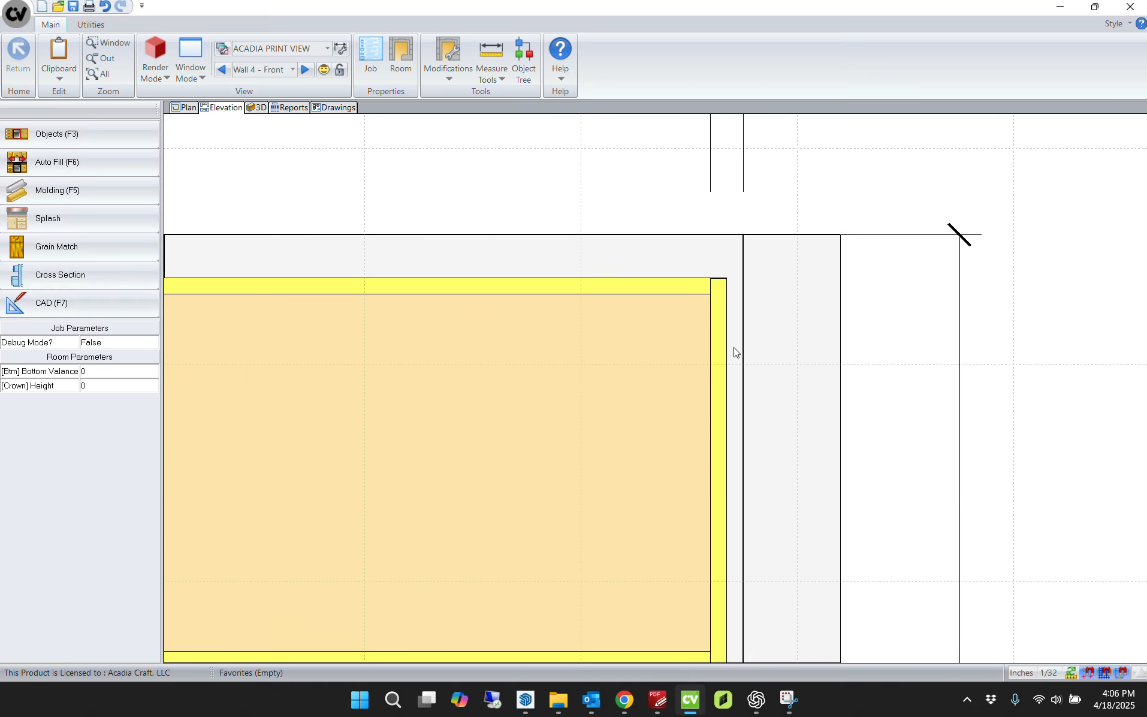
{"action": "left_click", "coordinate": [54, 134]}
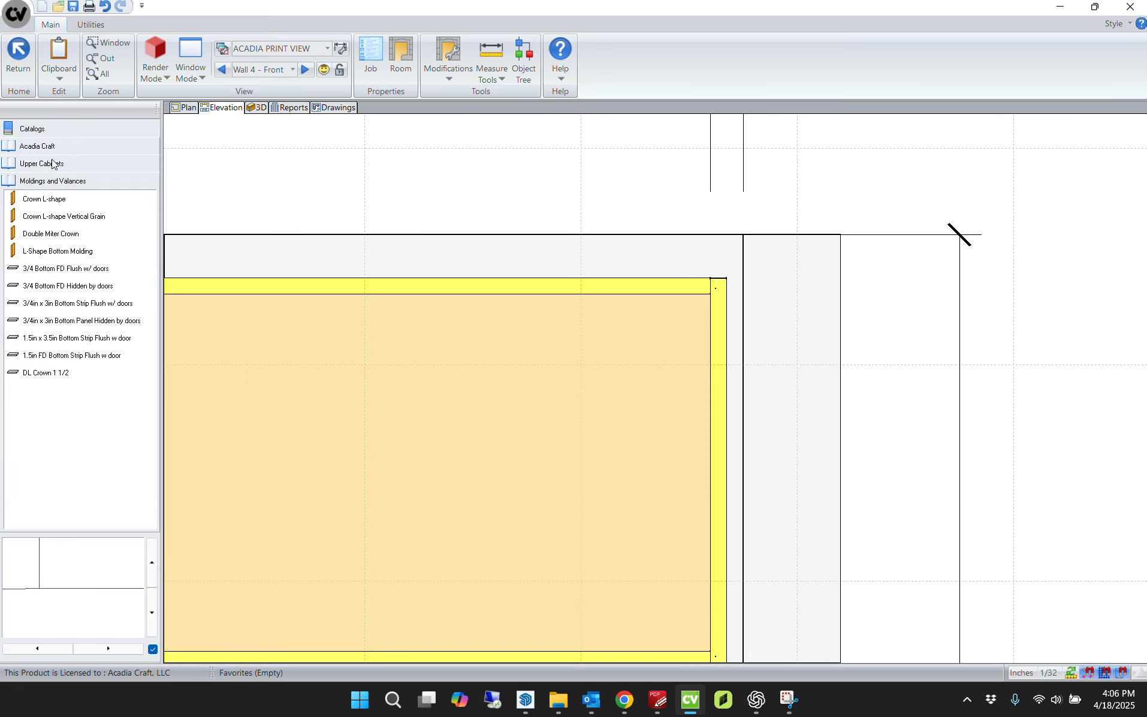
{"action": "left_click", "coordinate": [44, 167]}
{"action": "left_click", "coordinate": [44, 200]}
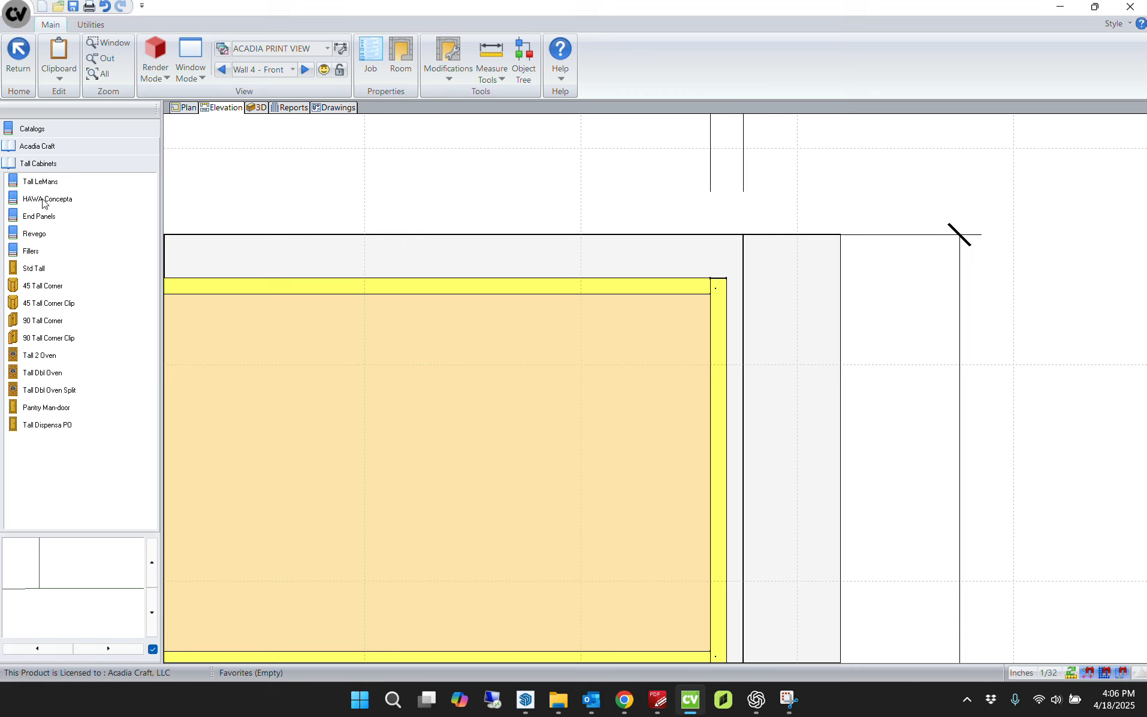
{"action": "left_click", "coordinate": [46, 250]}
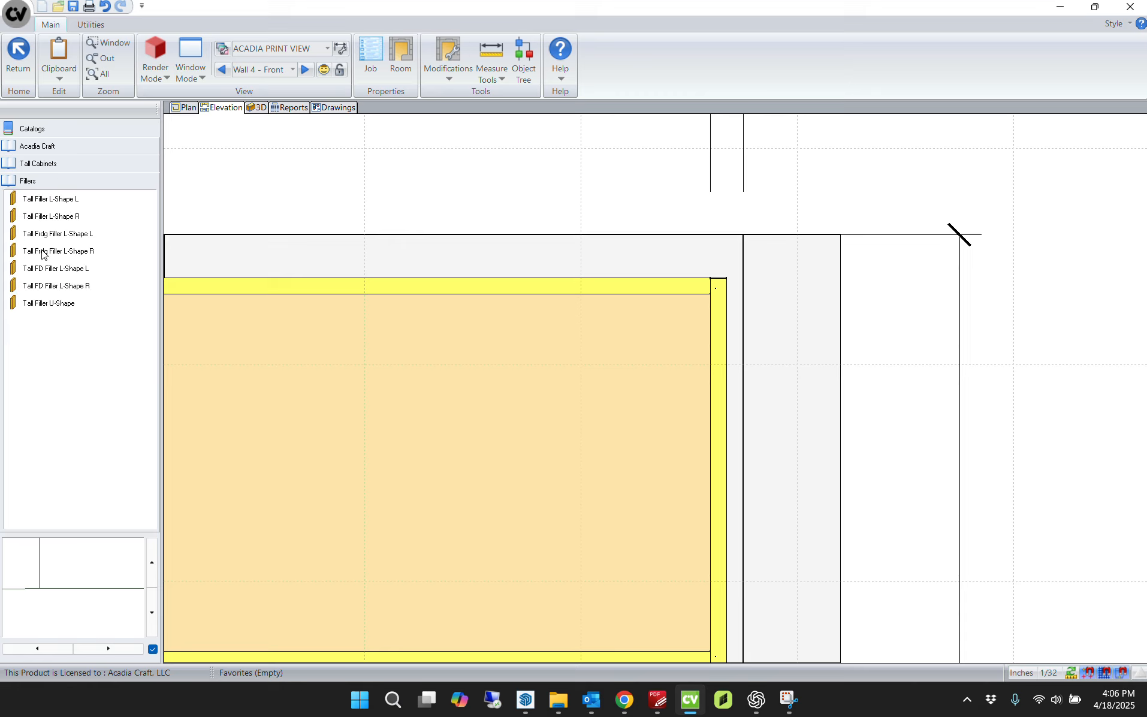
{"action": "left_click", "coordinate": [77, 217]}
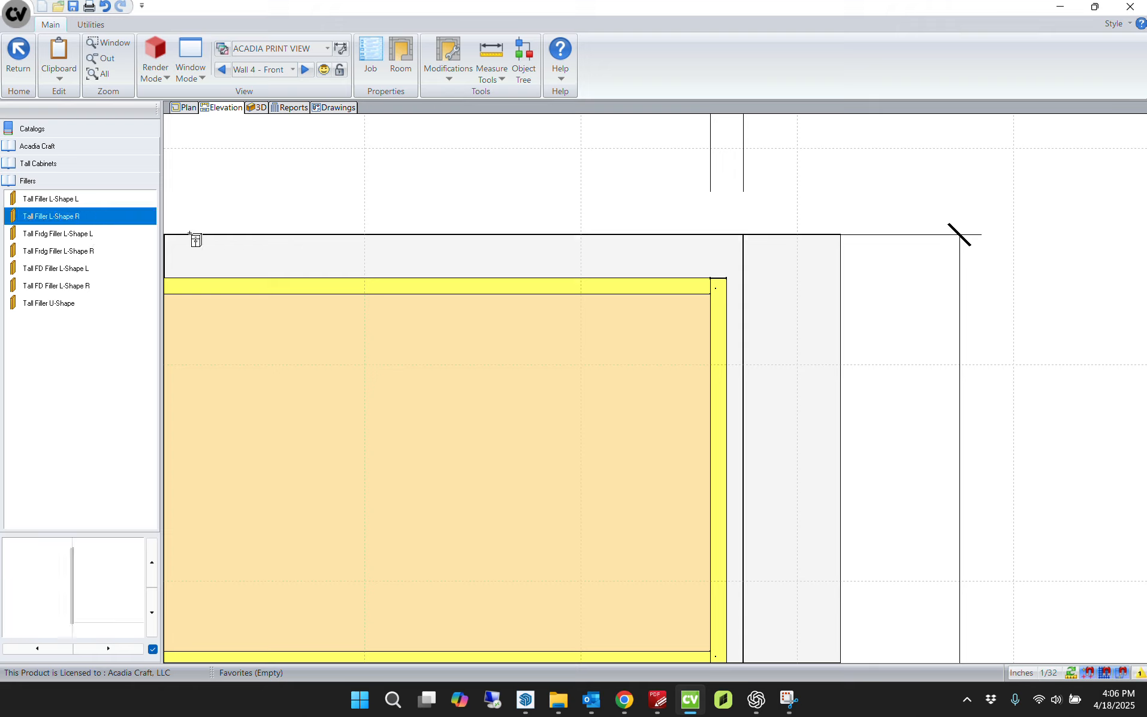
{"action": "left_click", "coordinate": [727, 334]}
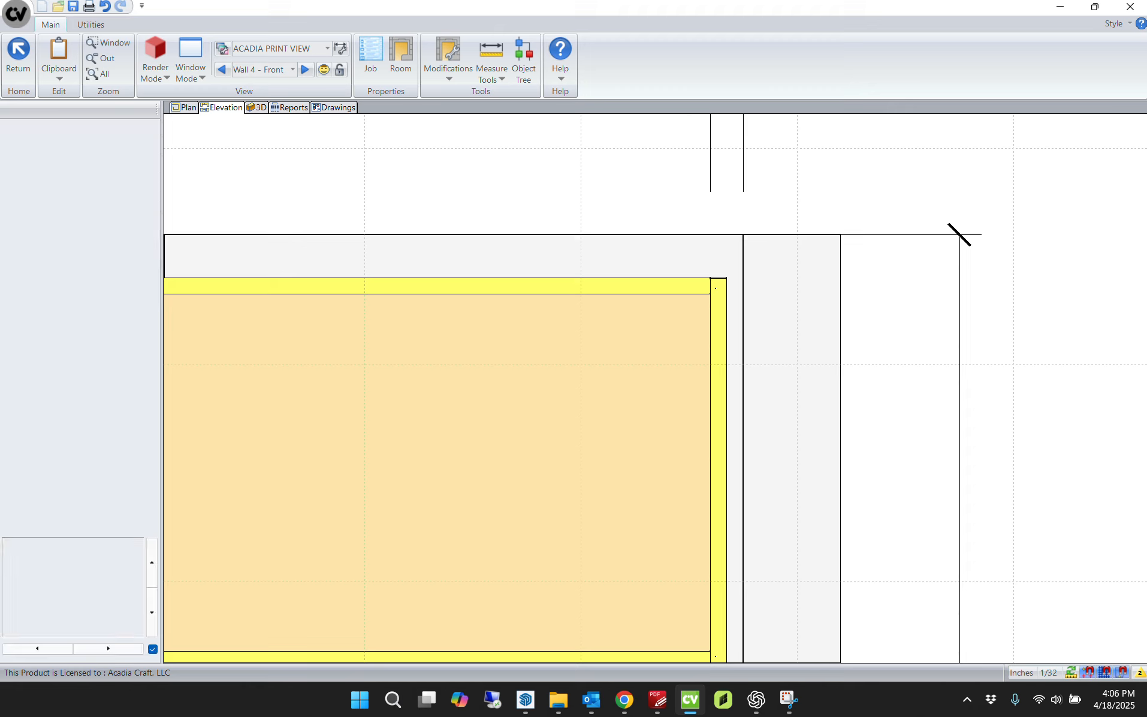
{"action": "left_click", "coordinate": [729, 340]}
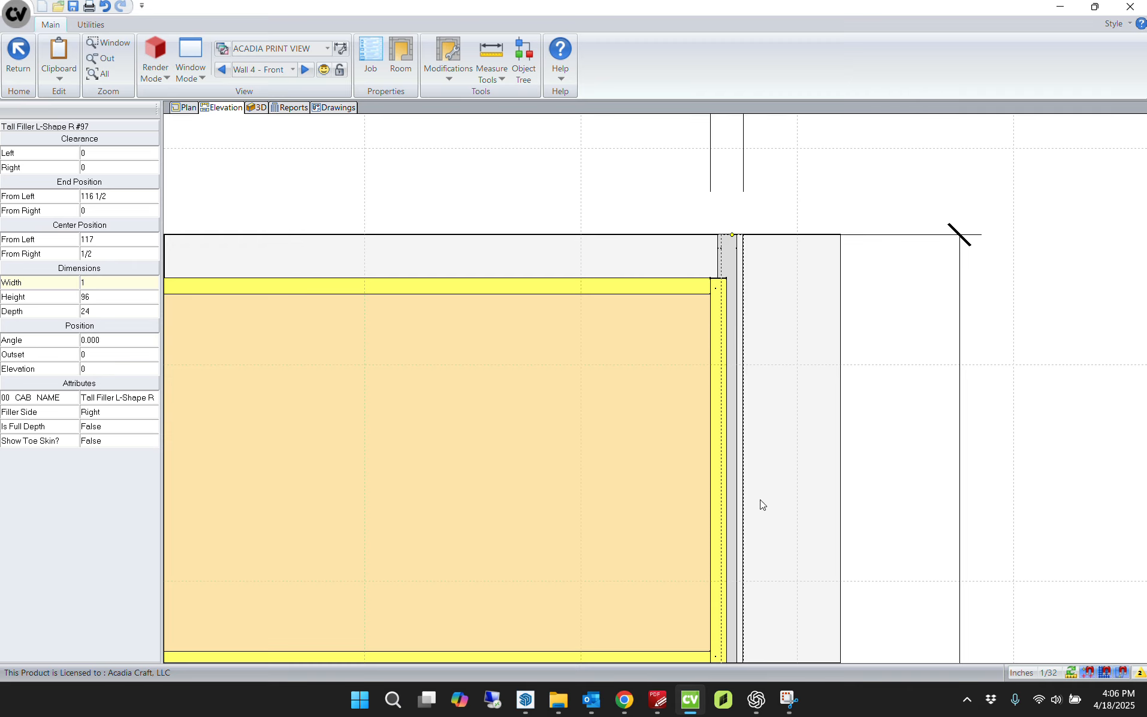
Step: Open the Std Tall cabinet beneath the end upper cabinet for editing
{"action": "scroll", "coordinate": [714, 516], "scroll_direction": "down", "scroll_amount": 1}
{"action": "middle_click_drag", "start_coordinate": [660, 444], "coordinate": [559, 304]}
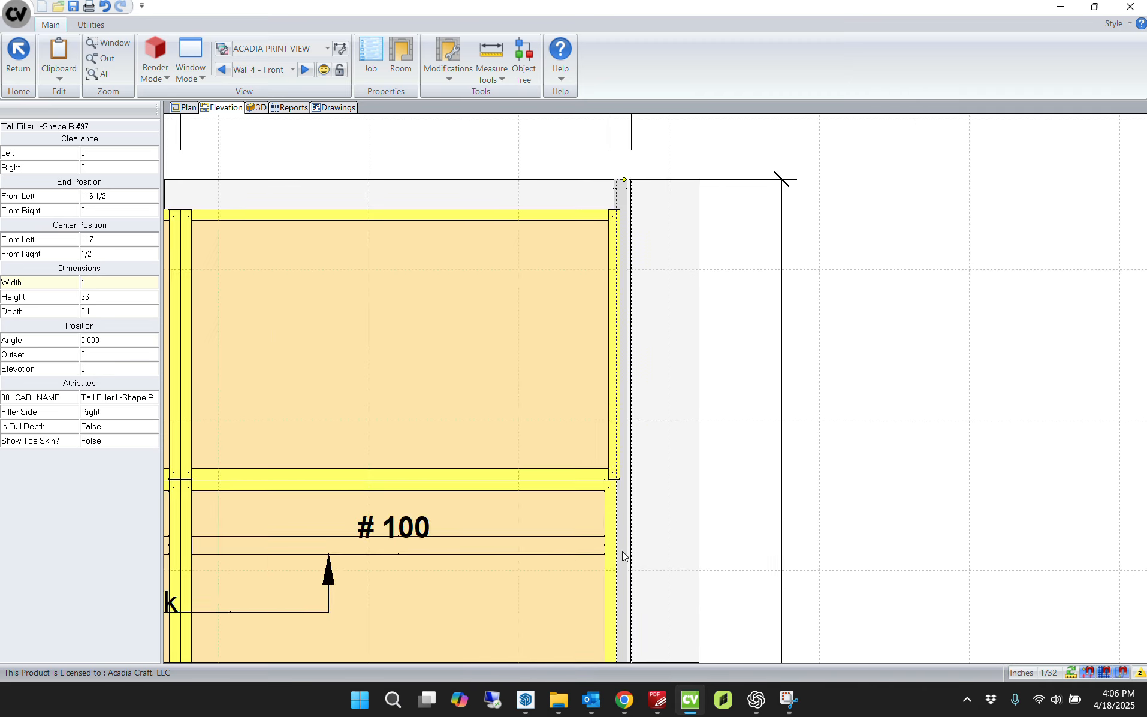
{"action": "middle_click_drag", "start_coordinate": [623, 557], "coordinate": [589, 405]}
{"action": "scroll", "coordinate": [590, 505], "scroll_direction": "down", "scroll_amount": 2}
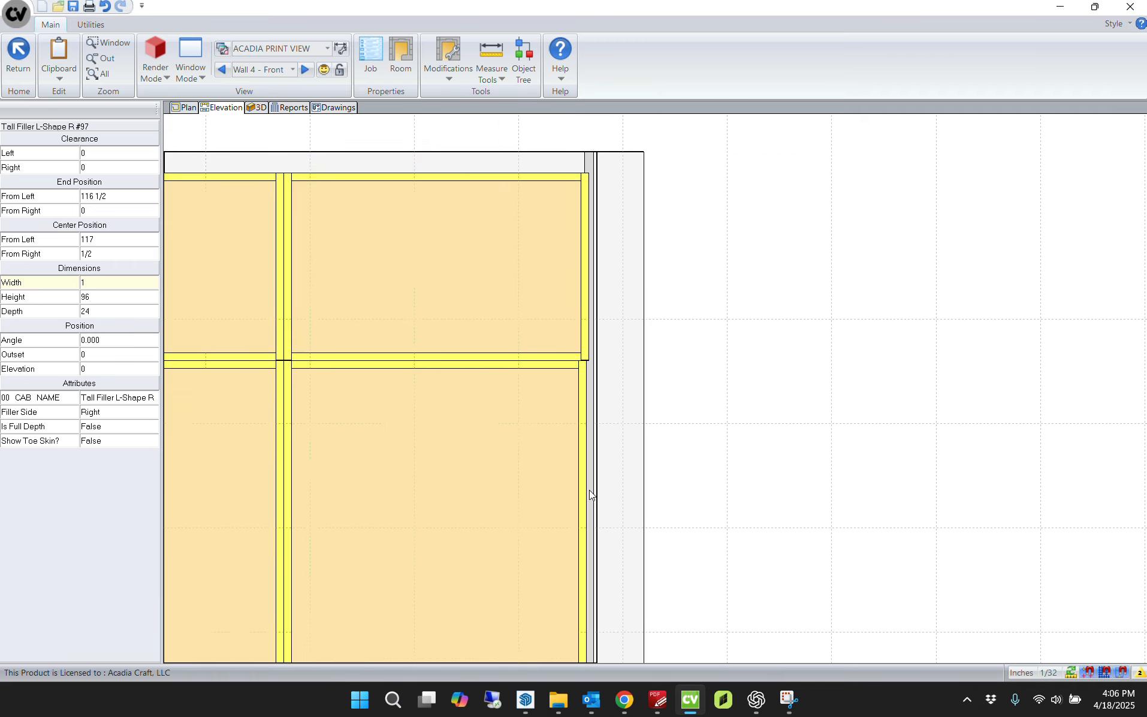
{"action": "scroll", "coordinate": [590, 490], "scroll_direction": "down", "scroll_amount": 2}
{"action": "mouse_move", "coordinate": [588, 602]}
{"action": "left_mouse_down"}
{"action": "mouse_move", "coordinate": [570, 604]}
{"action": "mouse_move", "coordinate": [593, 597]}
{"action": "left_mouse_up"}
{"action": "left_click", "coordinate": [551, 487]}
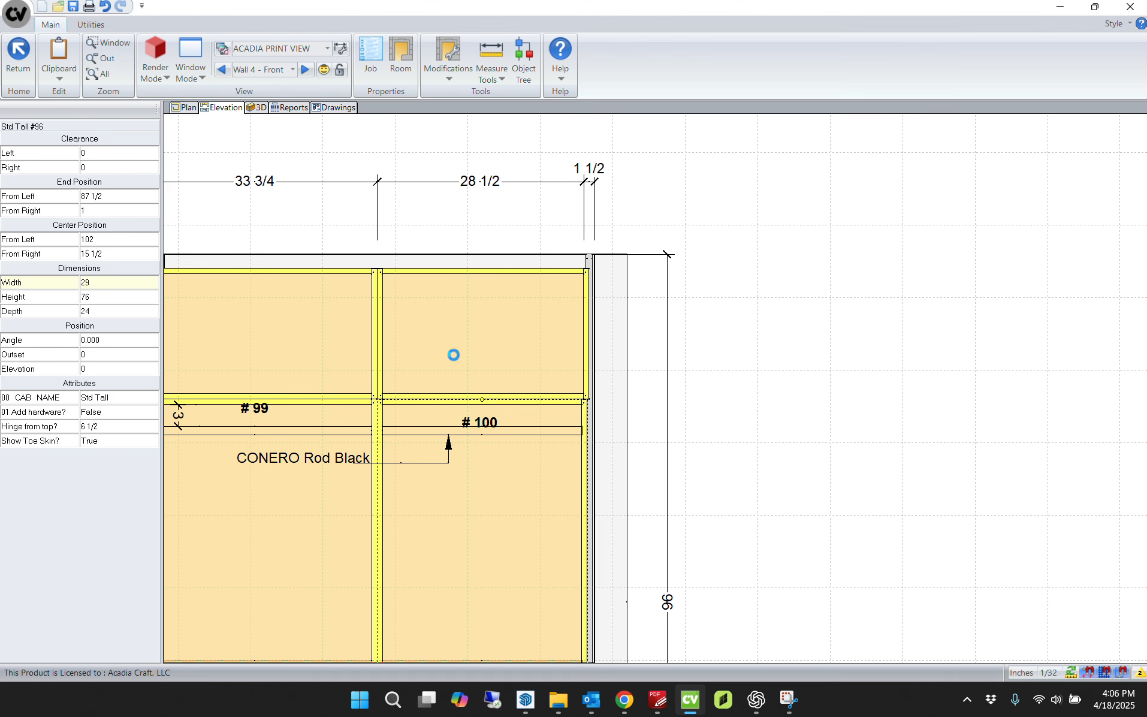
{"action": "double_click", "coordinate": [455, 353]}
Step: Set the tall cabinet's right scribe to -.75 in its case properties and return to the wall elevation
{"action": "left_click", "coordinate": [554, 67]}
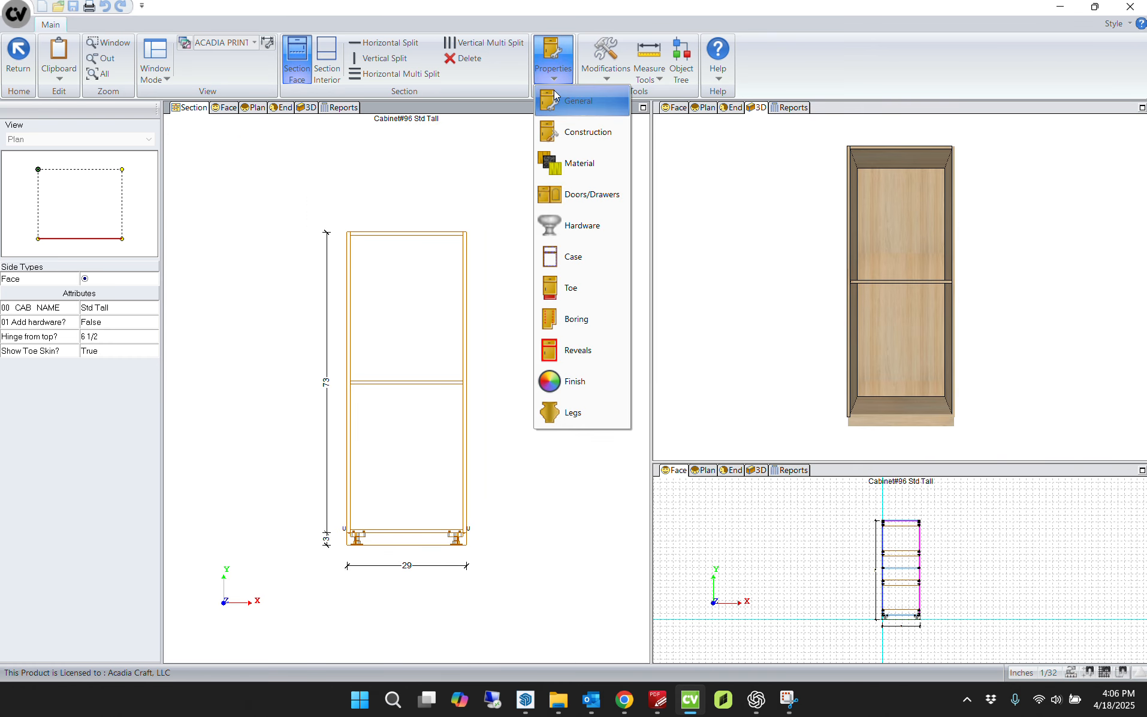
{"action": "left_click", "coordinate": [611, 256]}
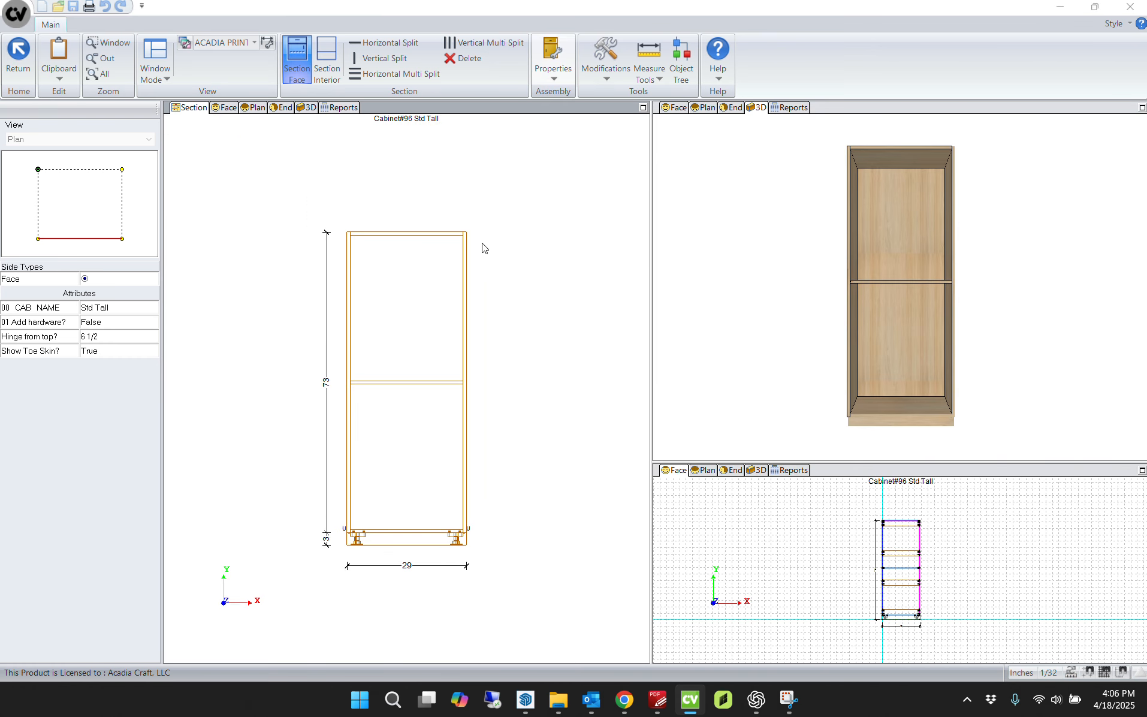
{"action": "left_click_drag", "start_coordinate": [584, 302], "coordinate": [537, 310]}
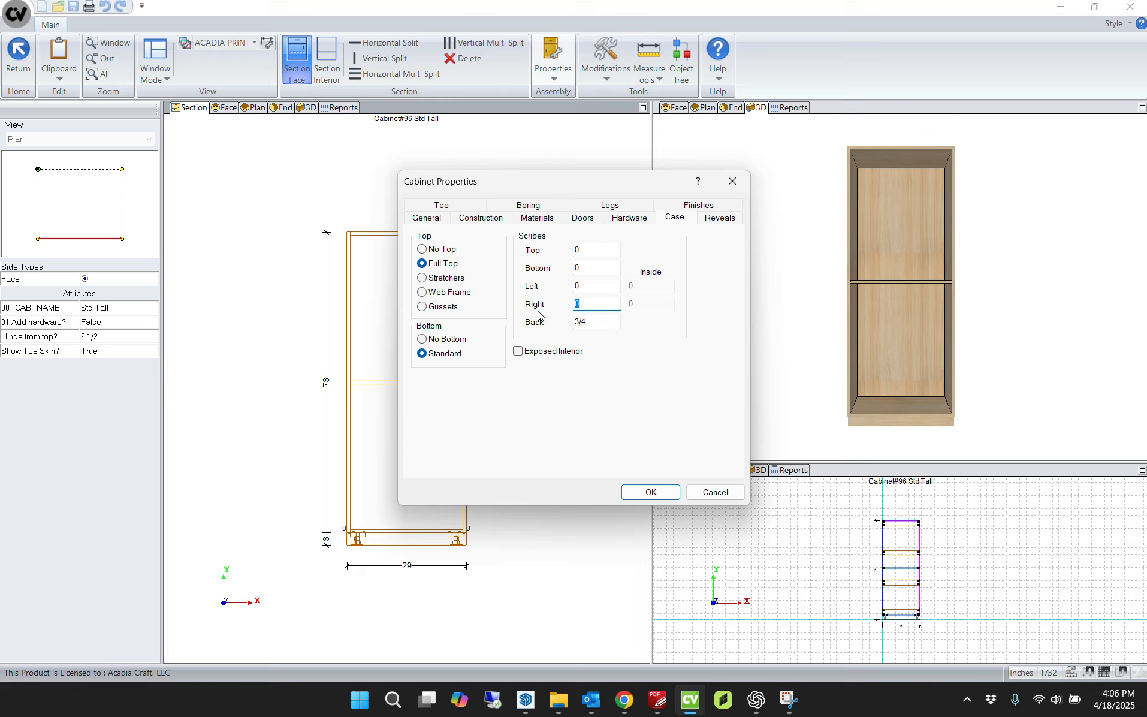
{"action": "type", "text": "-.75"}
{"action": "key", "text": "Return"}
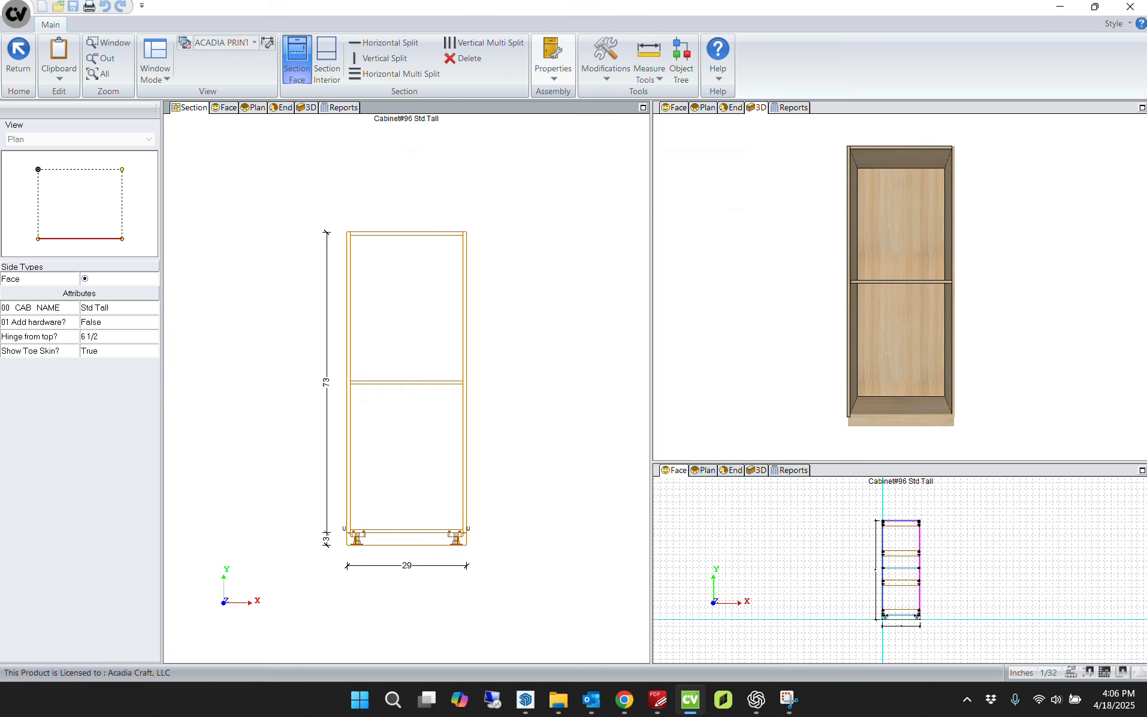
{"action": "left_click", "coordinate": [605, 300]}
{"action": "double_click", "coordinate": [604, 299]}
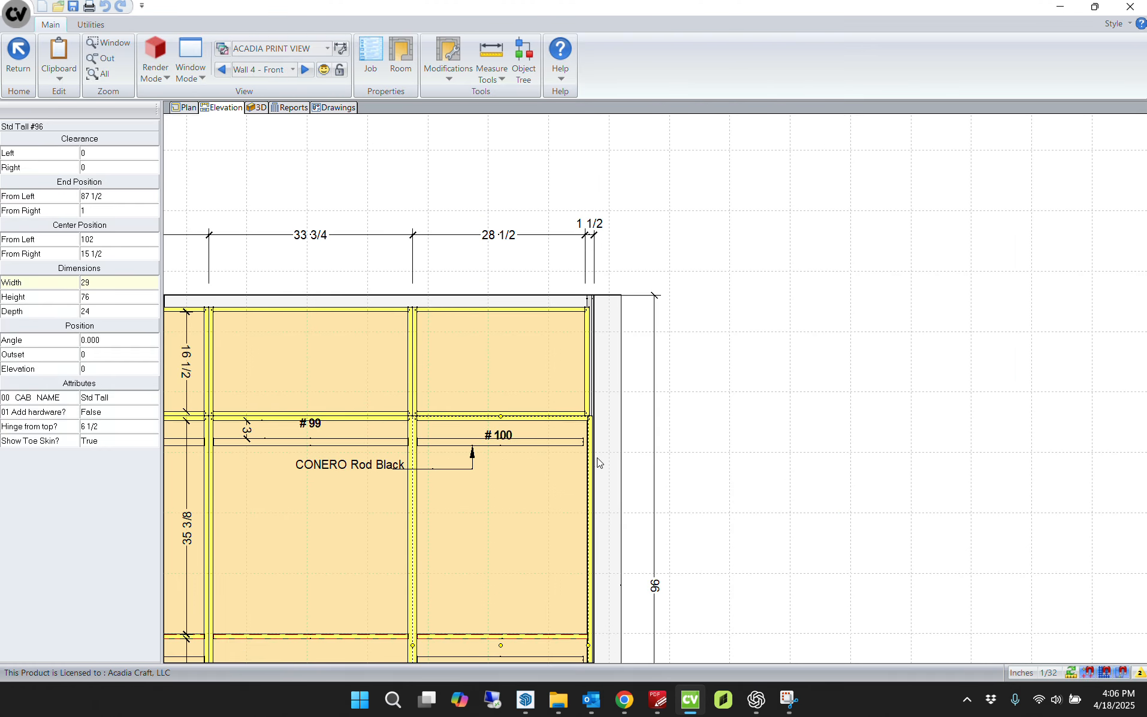
Step: Check the dimensions and depth of the end upper cabinet and the adjacent tall filler
{"action": "left_click", "coordinate": [652, 394]}
{"action": "scroll", "coordinate": [585, 404], "scroll_direction": "up", "scroll_amount": 5}
{"action": "left_click", "coordinate": [532, 374]}
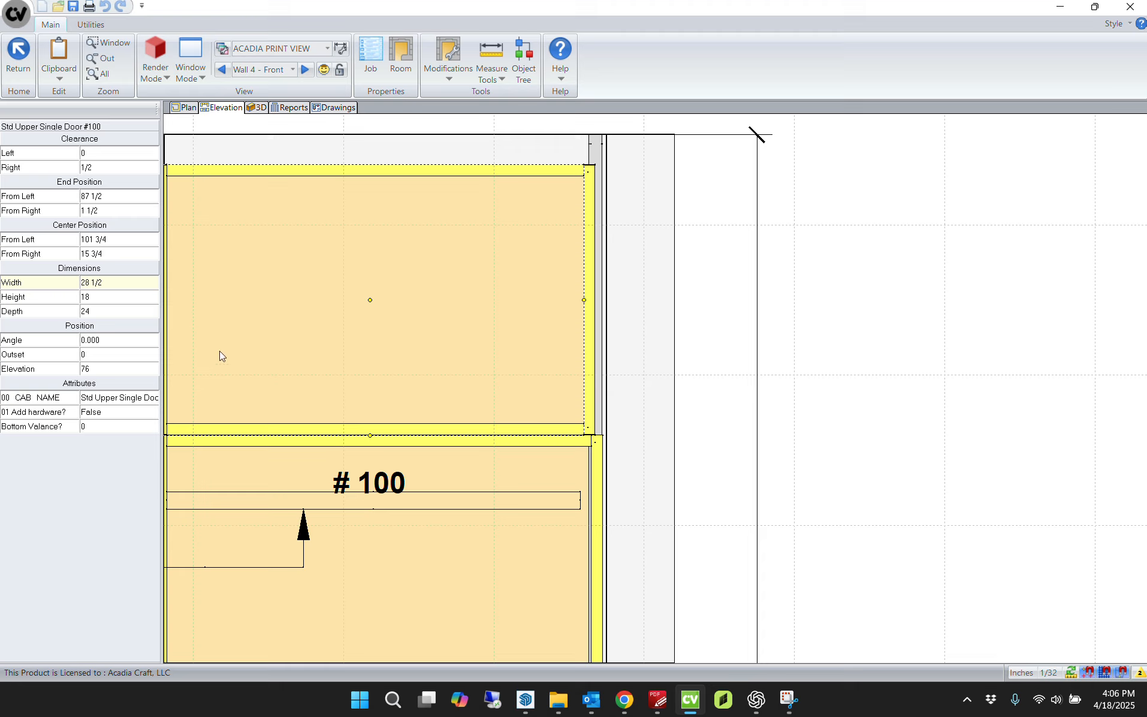
{"action": "left_click", "coordinate": [601, 389]}
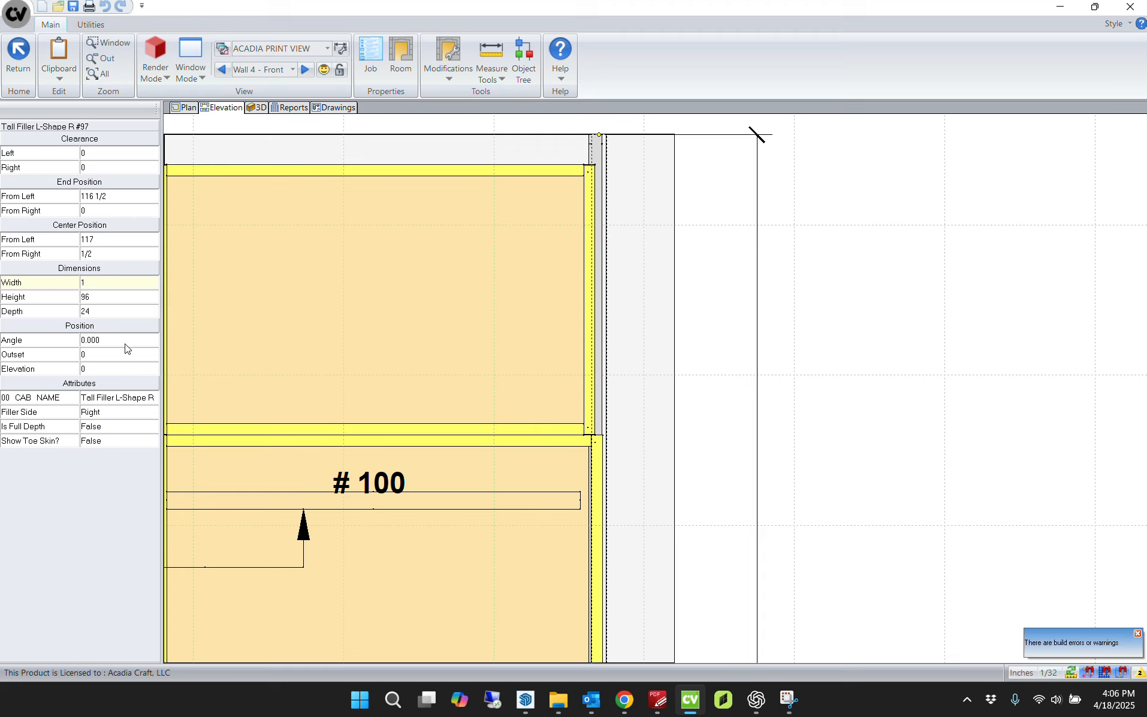
{"action": "left_click", "coordinate": [102, 312]}
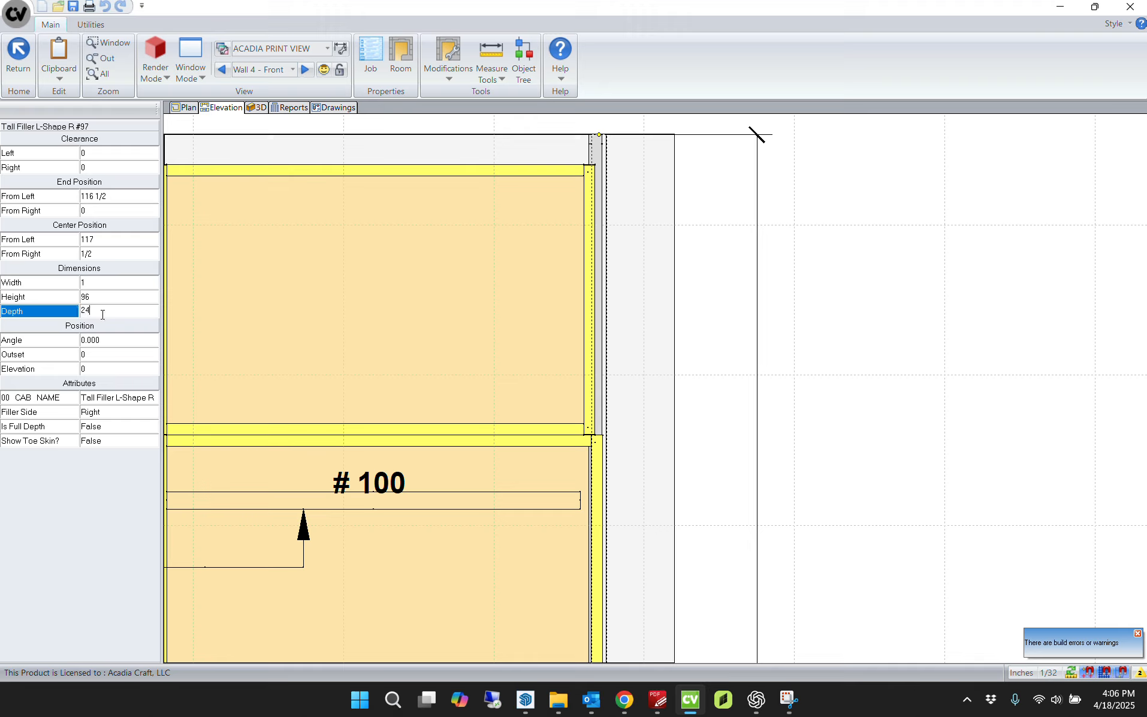
{"action": "scroll", "coordinate": [610, 144], "scroll_direction": "up", "scroll_amount": 3}
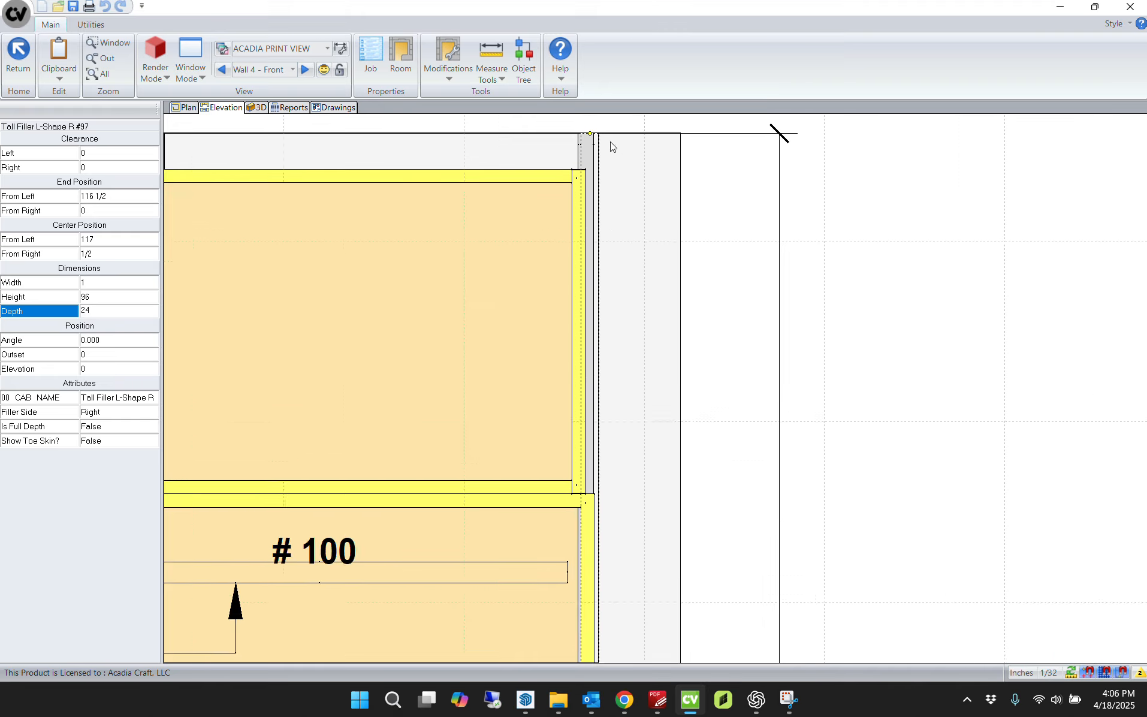
Step: Open the tall L-shape filler and examine its profile in plan view
{"action": "left_click", "coordinate": [584, 165]}
{"action": "double_click", "coordinate": [587, 191]}
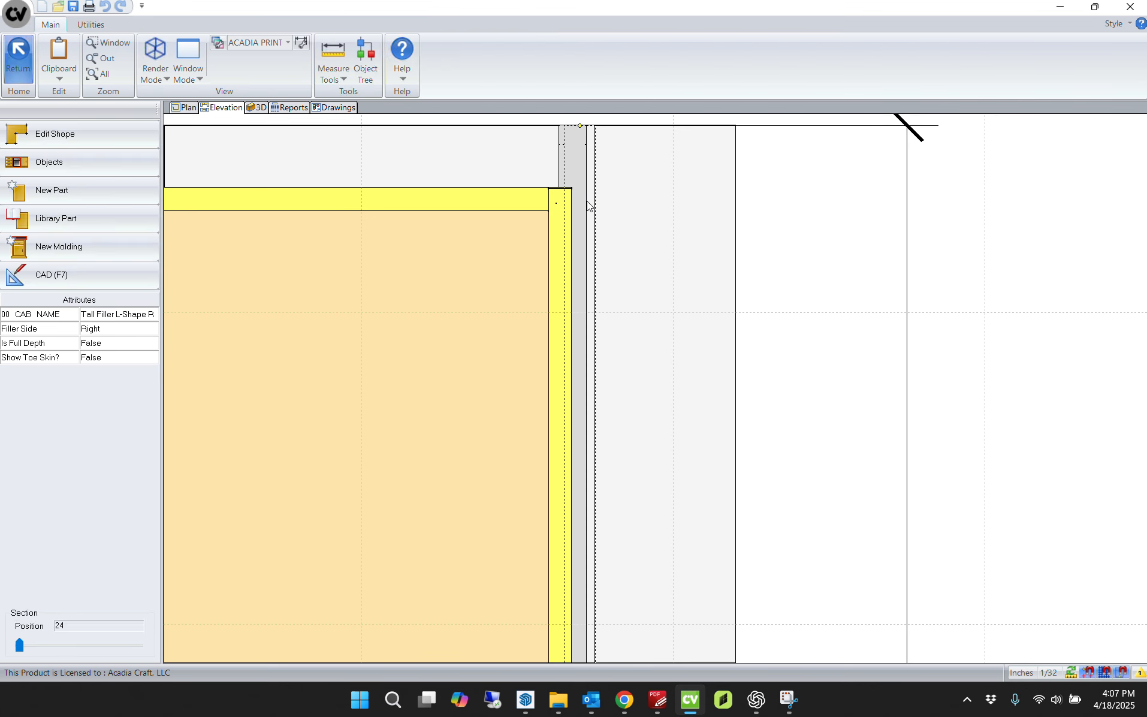
{"action": "left_click", "coordinate": [252, 108]}
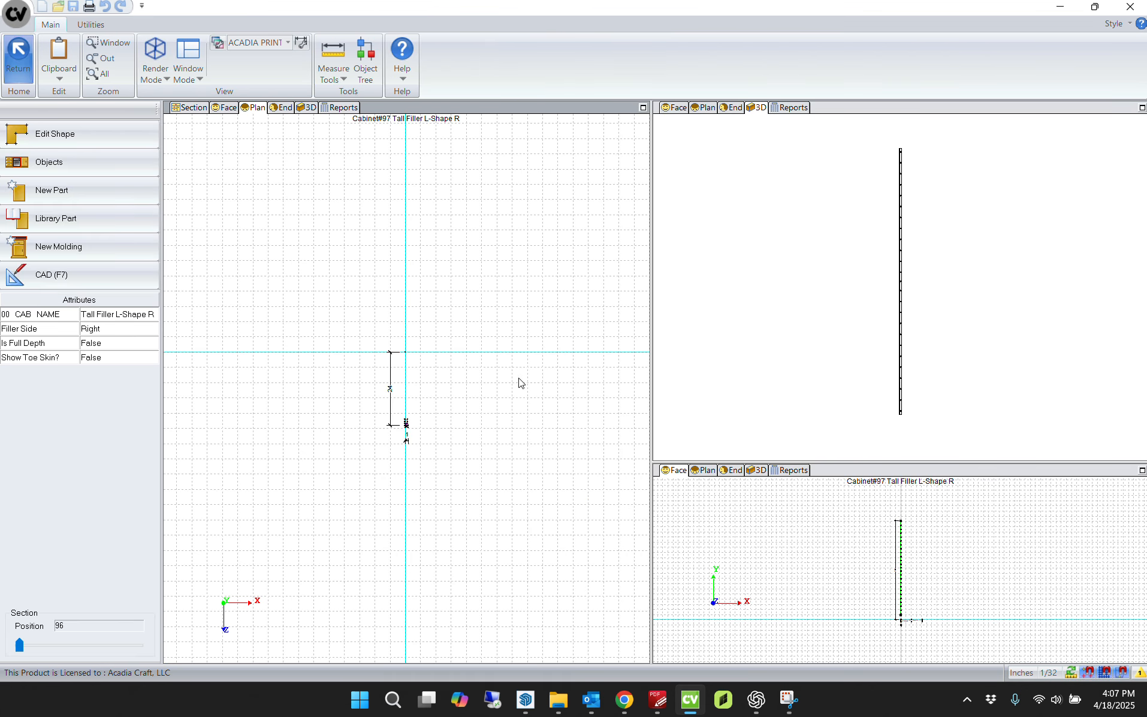
{"action": "scroll", "coordinate": [407, 415], "scroll_direction": "up", "scroll_amount": 5}
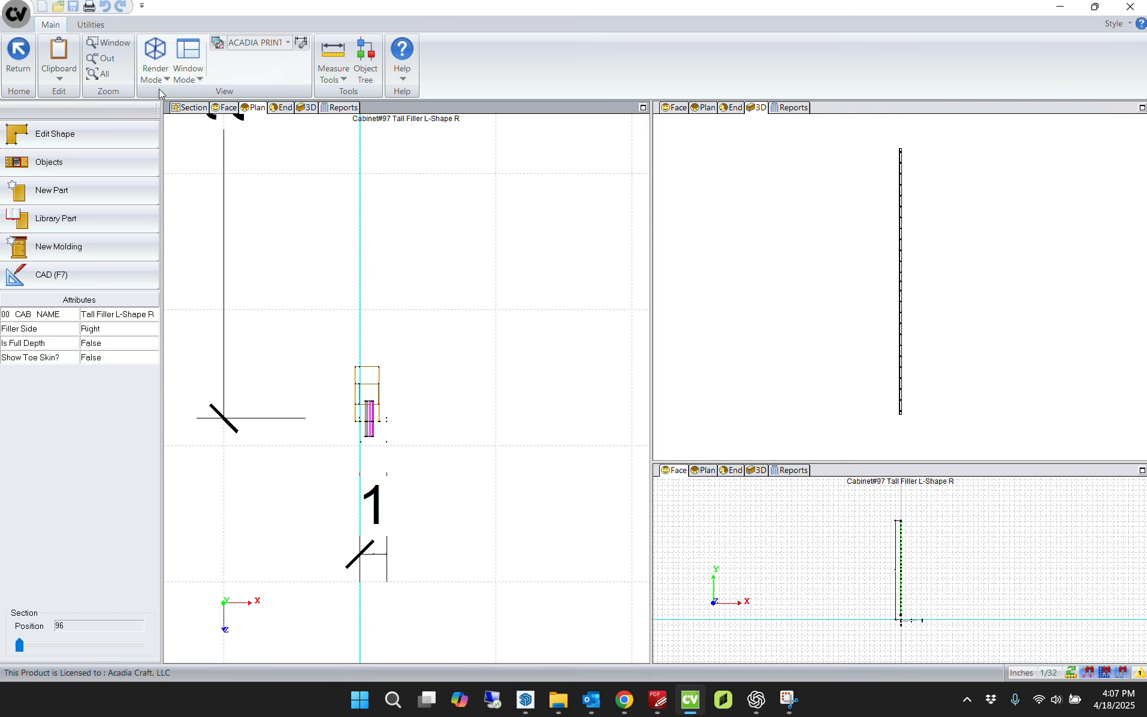
Step: Inspect the tall filler's door and drawer properties without changes and return to the wall elevation
{"action": "left_click", "coordinate": [189, 108]}
{"action": "left_click", "coordinate": [554, 71]}
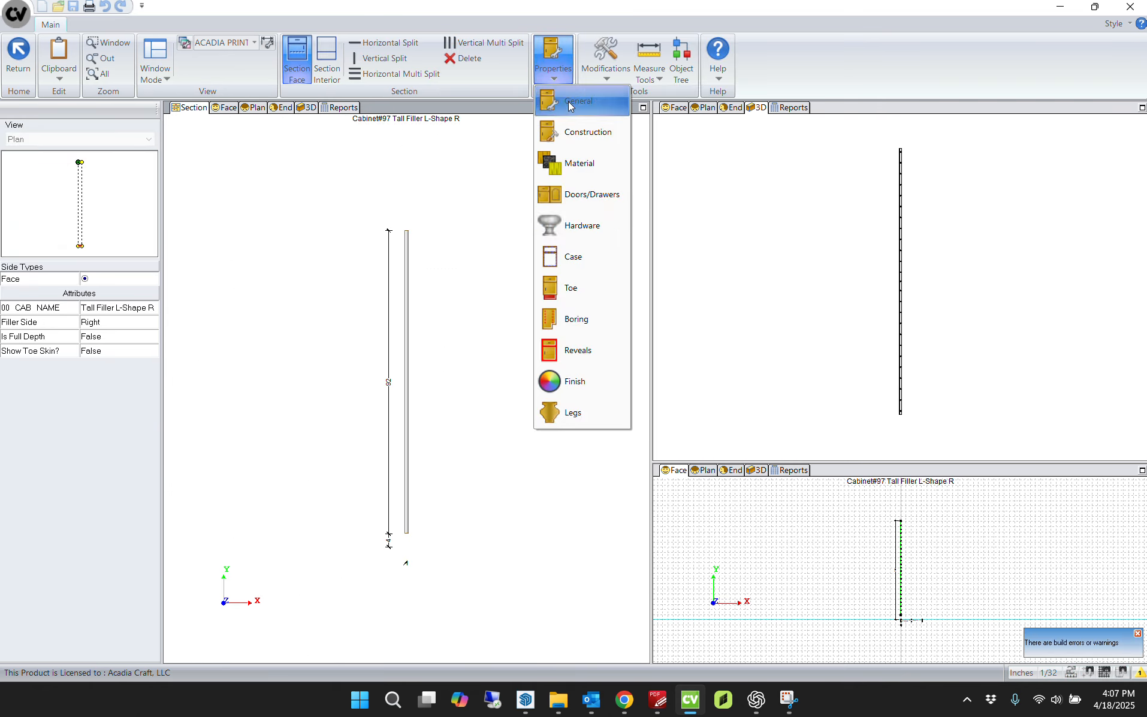
{"action": "left_click", "coordinate": [592, 190]}
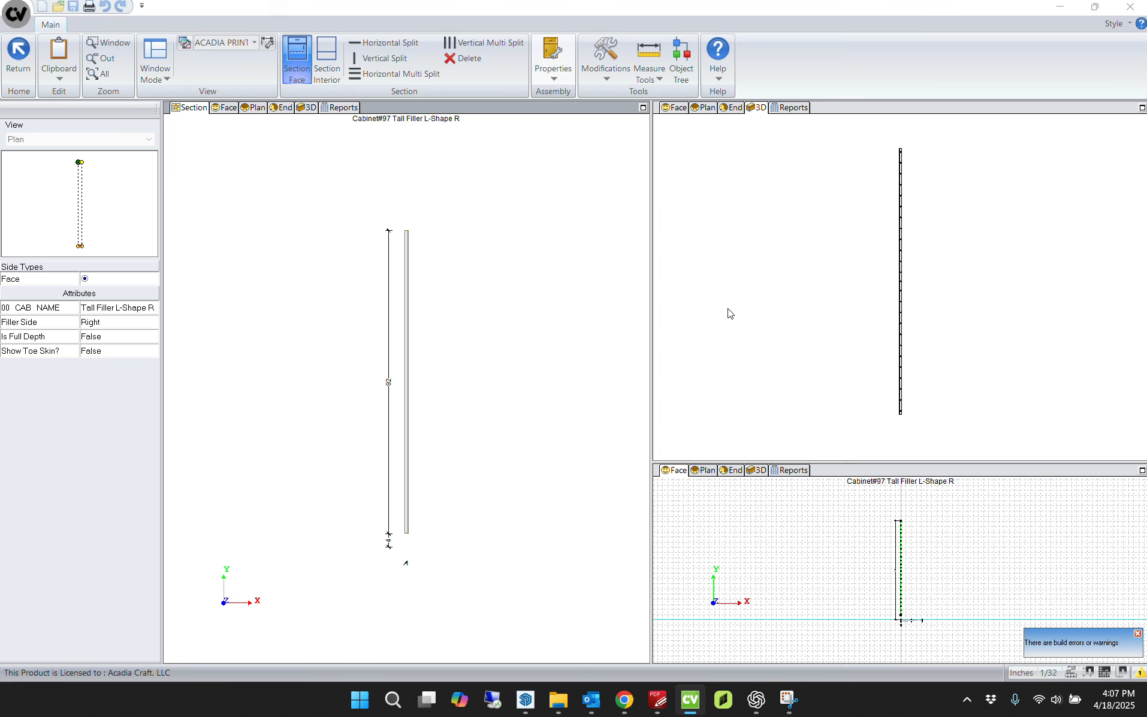
{"action": "left_click", "coordinate": [733, 181]}
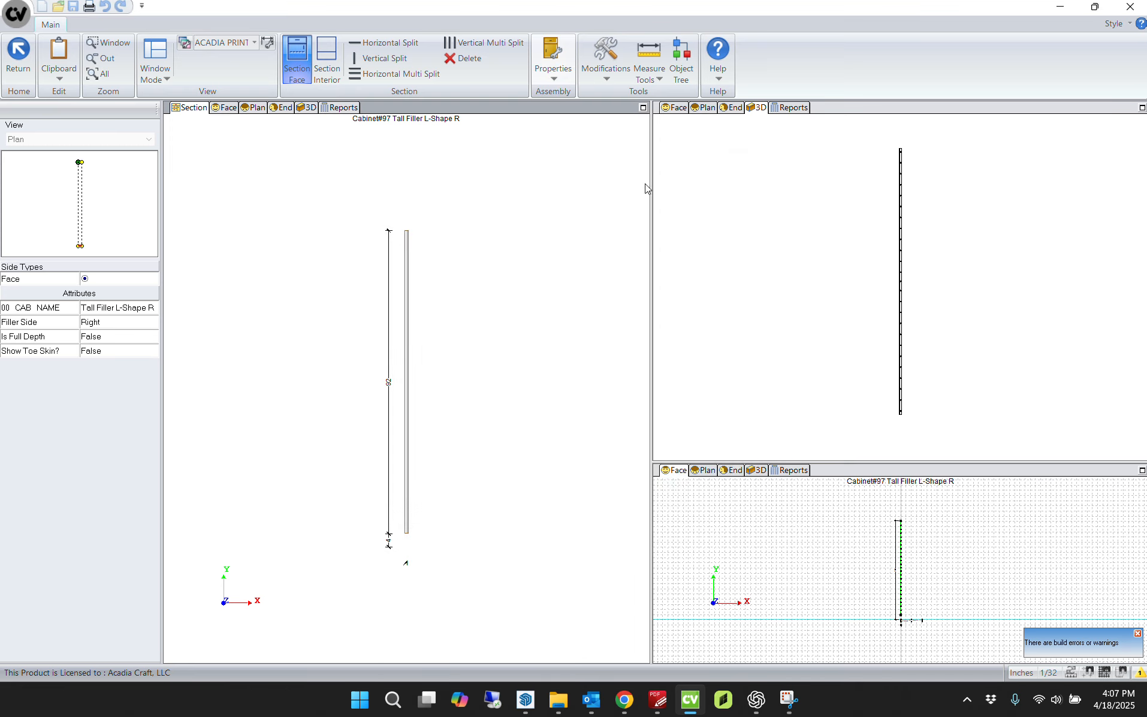
{"action": "double_click", "coordinate": [498, 132]}
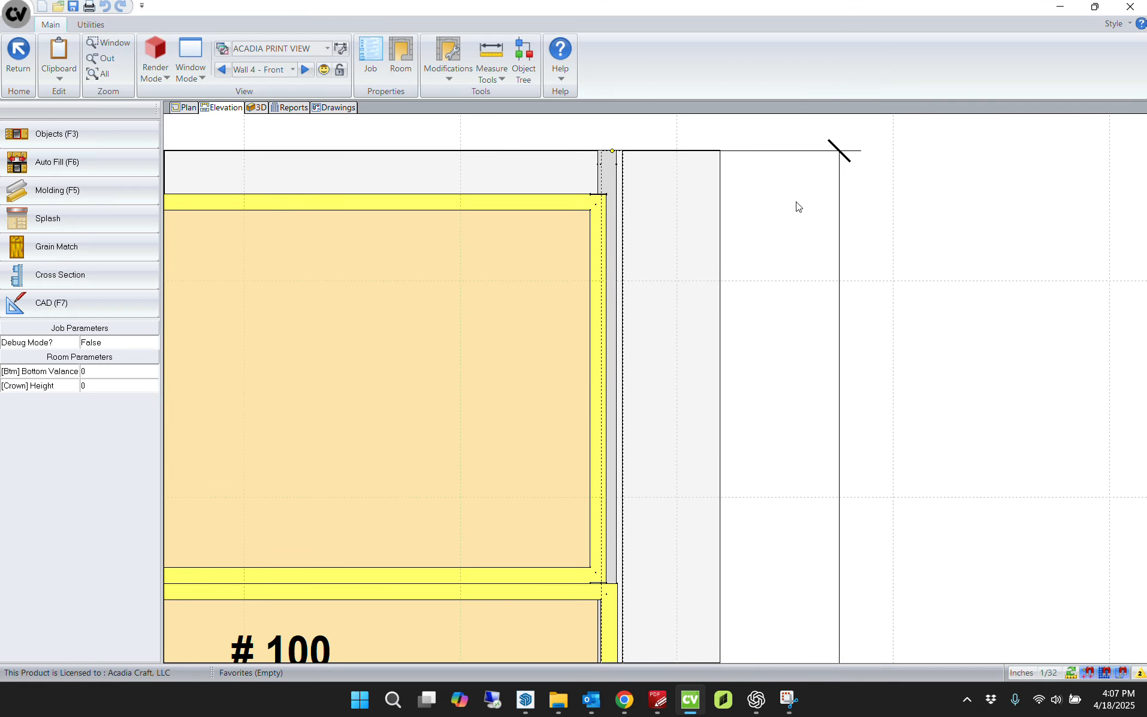
Step: Open the job's cabinet door properties and change the style for all doors to Shinnoki
{"action": "left_click", "coordinate": [378, 60]}
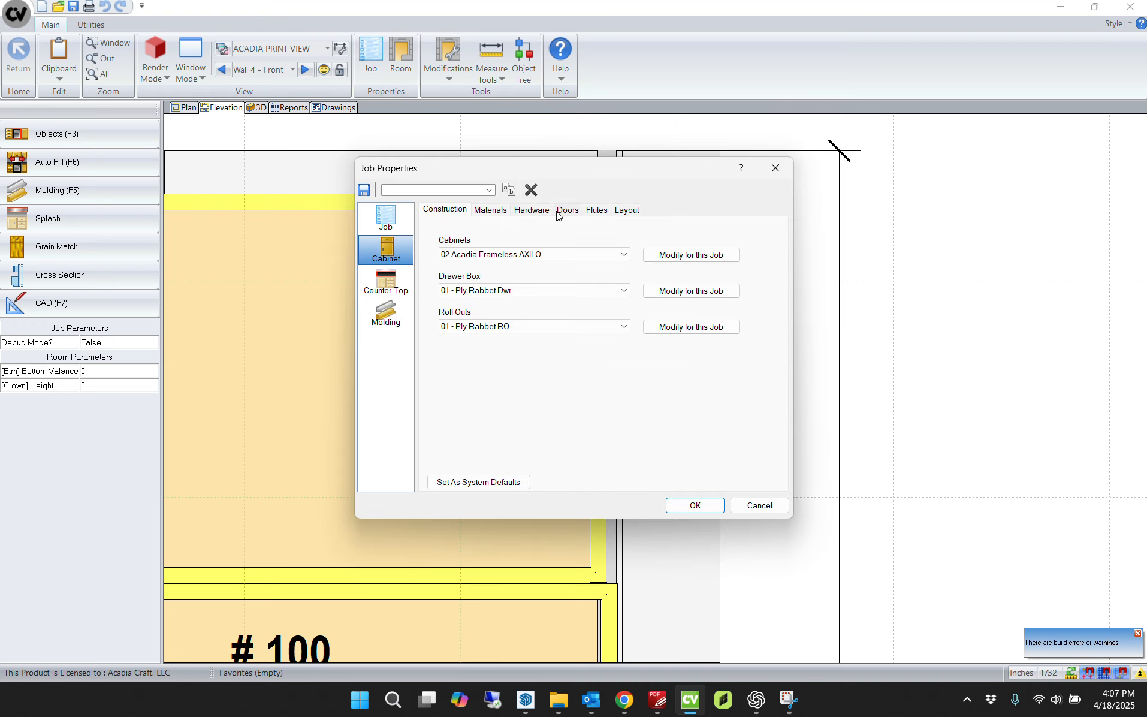
{"action": "left_click", "coordinate": [493, 213]}
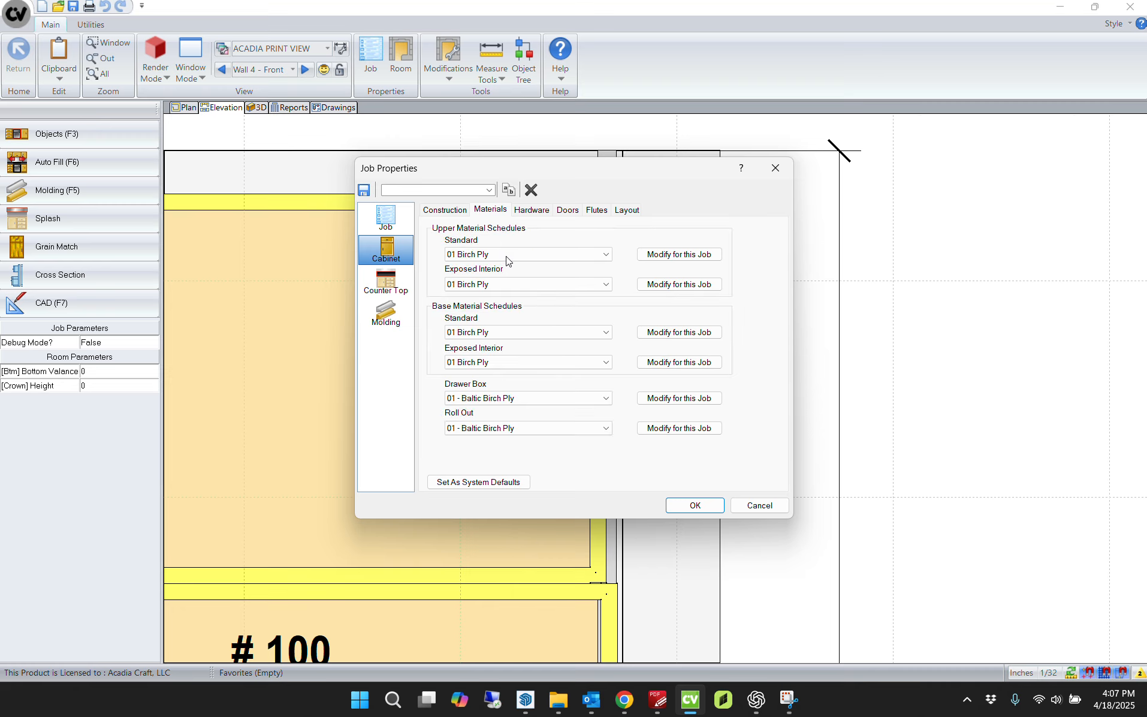
{"action": "left_click", "coordinate": [543, 215]}
{"action": "left_click", "coordinate": [567, 211]}
{"action": "left_click", "coordinate": [728, 248]}
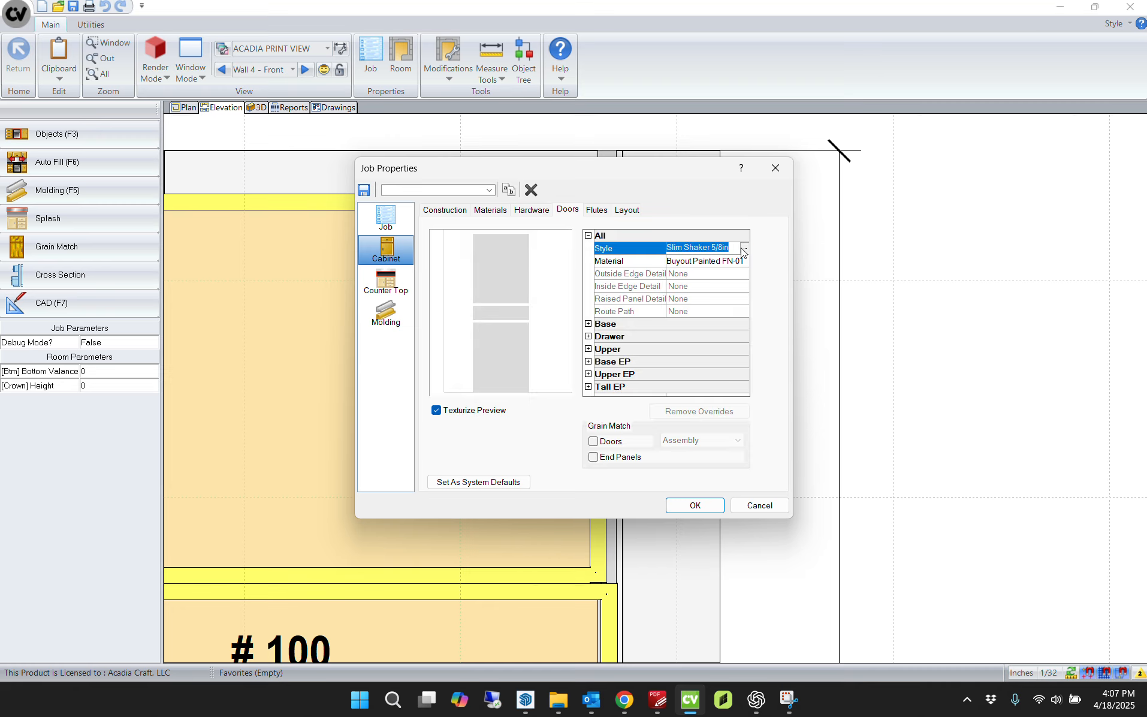
{"action": "left_click", "coordinate": [743, 249]}
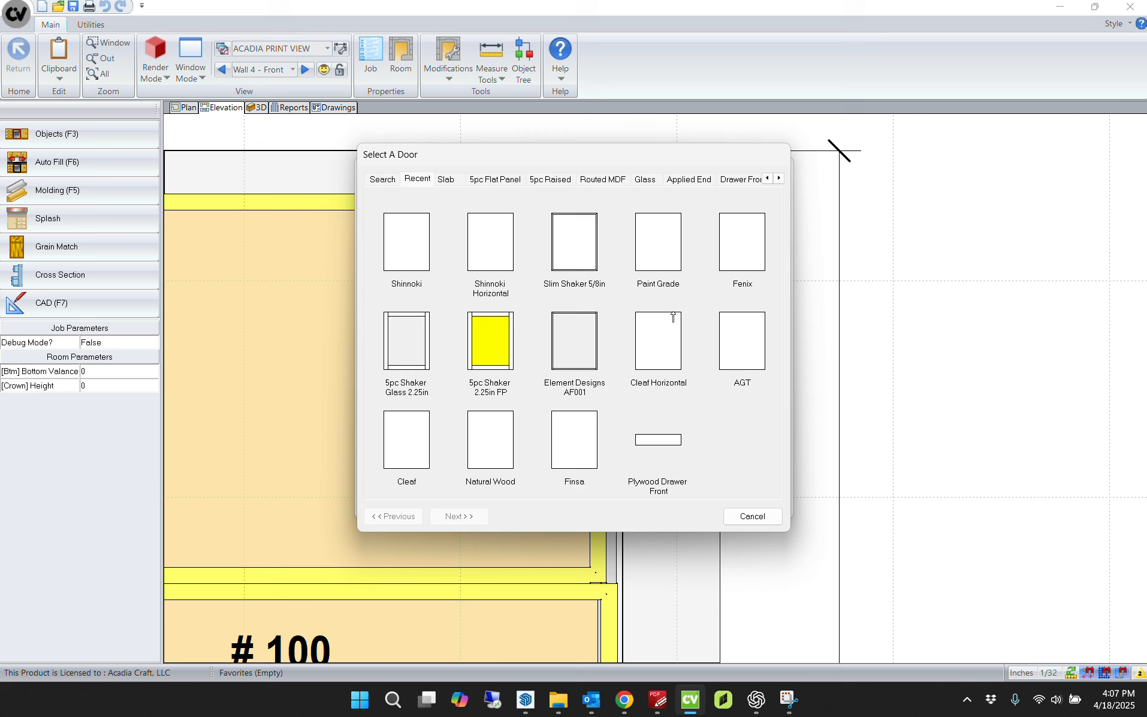
Step: Set the material for all doors to Shinnoki Ivory Oak and apply the job properties
{"action": "left_click", "coordinate": [743, 261]}
{"action": "left_click", "coordinate": [744, 261]}
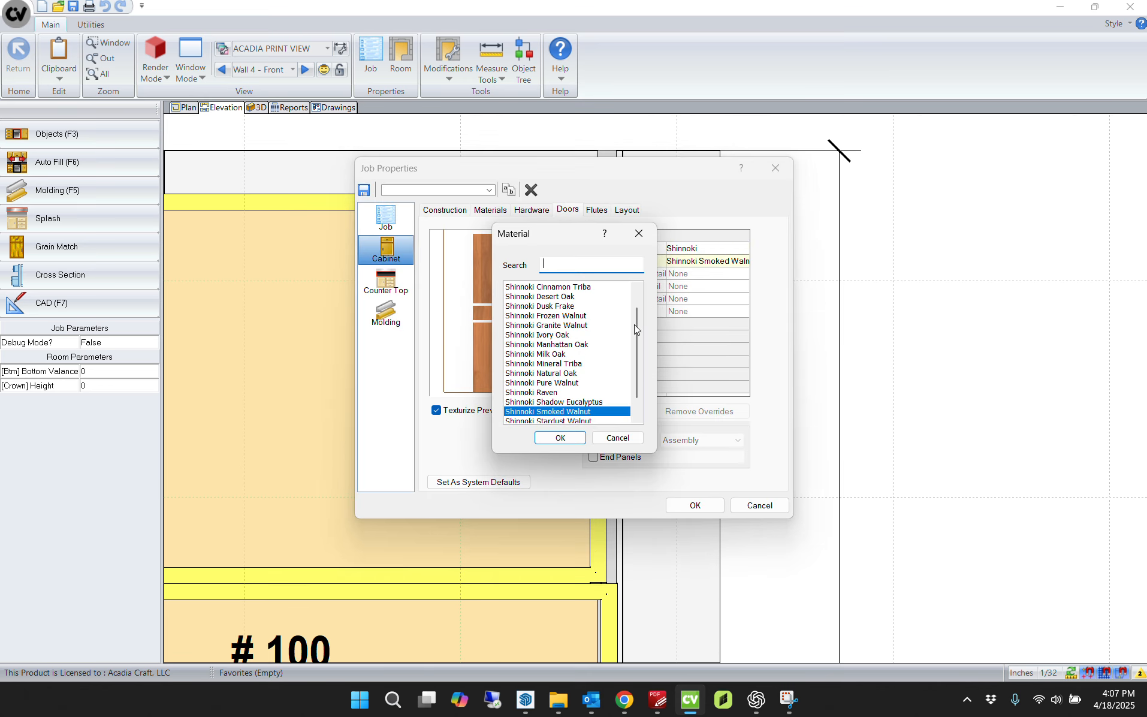
{"action": "left_click", "coordinate": [564, 336]}
{"action": "left_click", "coordinate": [560, 438]}
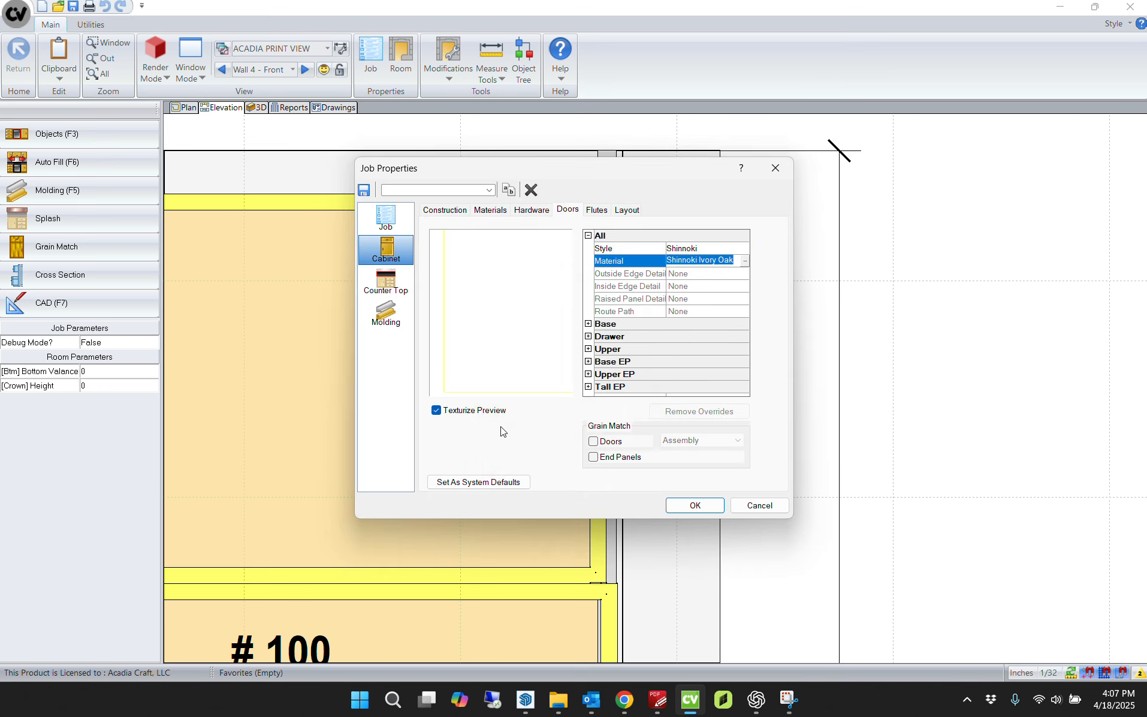
{"action": "left_click", "coordinate": [696, 504]}
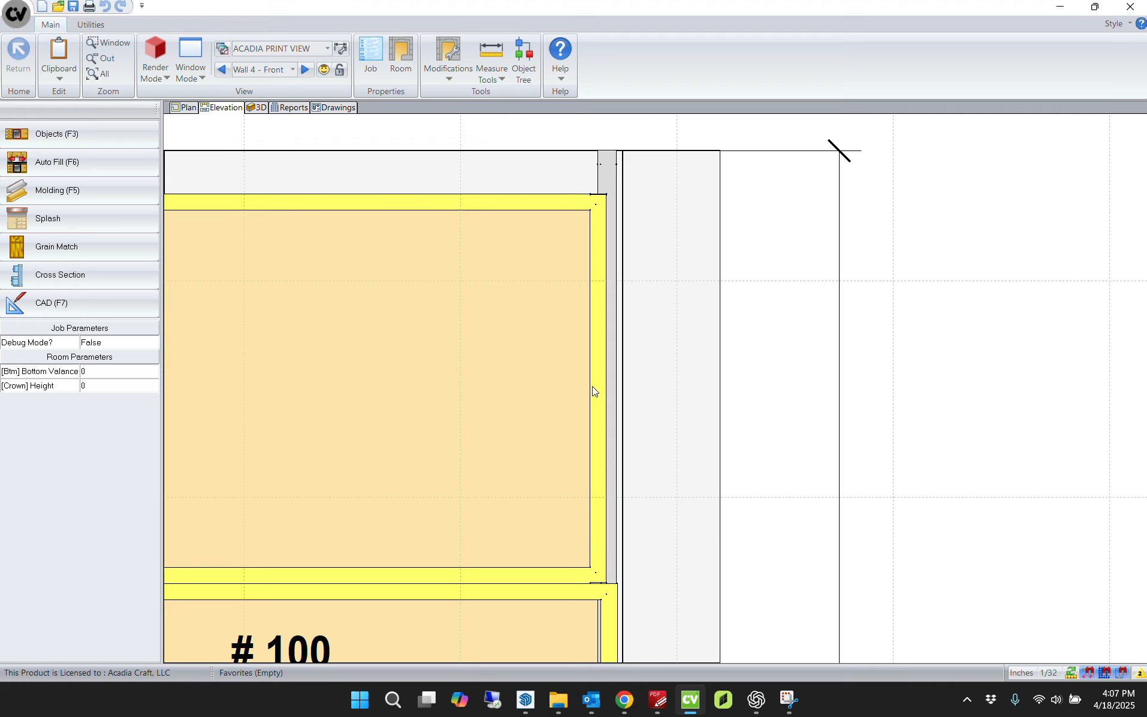
Step: Reduce the width of the tall cabinet beside the filler on Wall 4 by .5, to 28 1/2
{"action": "left_click", "coordinate": [614, 349]}
{"action": "scroll", "coordinate": [604, 382], "scroll_direction": "down", "scroll_amount": 1}
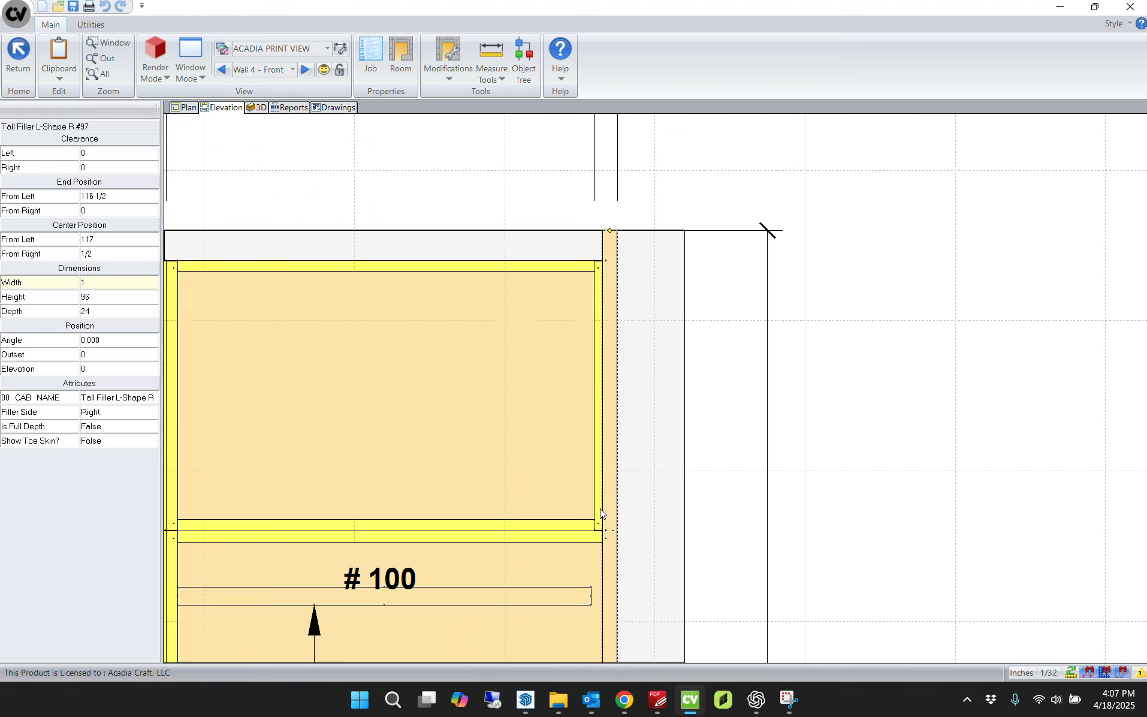
{"action": "middle_click_drag", "start_coordinate": [600, 509], "coordinate": [579, 349]}
{"action": "left_click", "coordinate": [557, 475]}
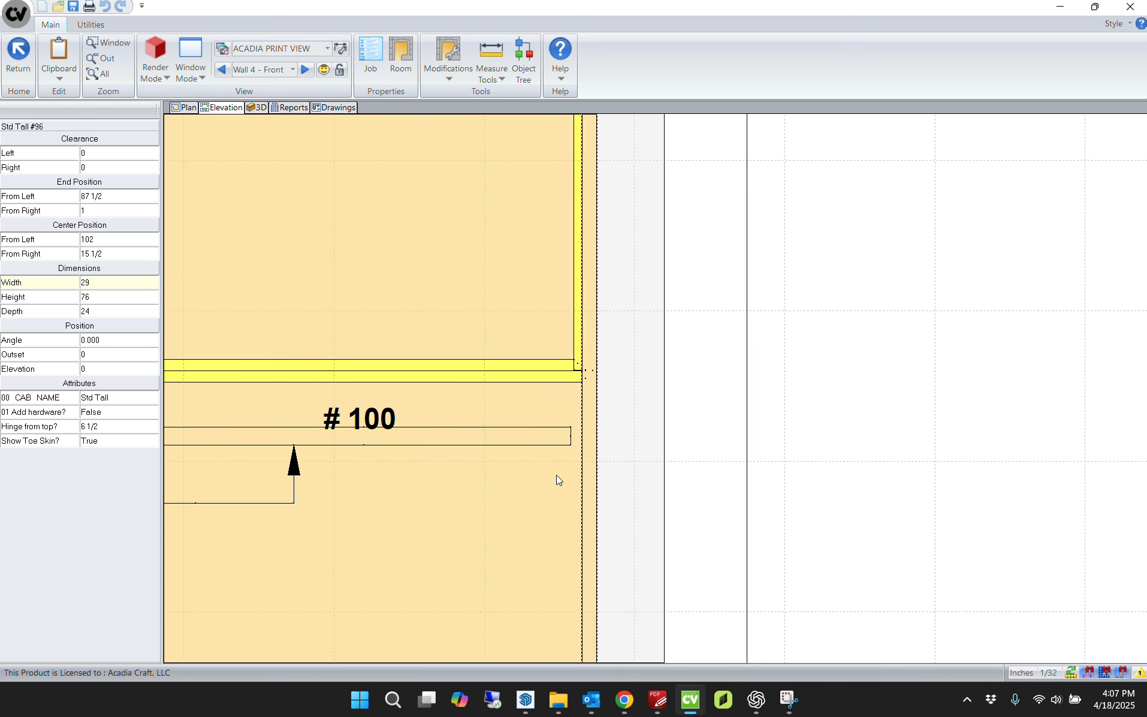
{"action": "left_click", "coordinate": [111, 283]}
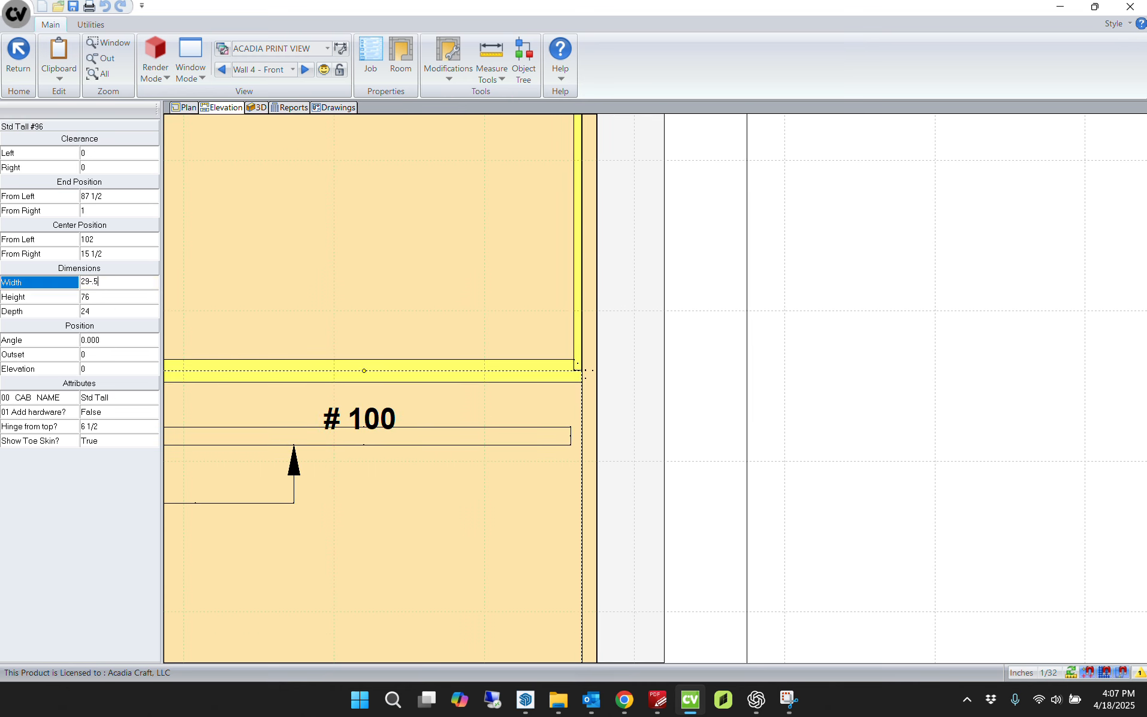
{"action": "type", "text": "-.5"}
{"action": "key", "text": "Return"}
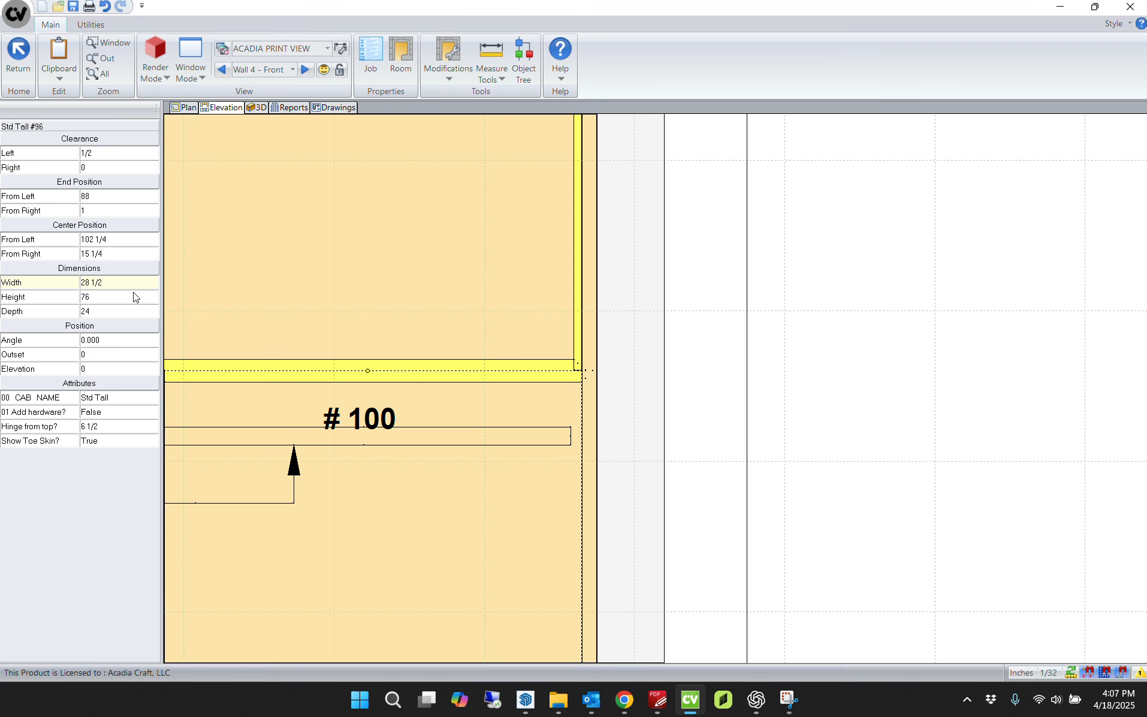
Step: Set the tall cabinet's left clearance to 0 so it sits against its neighbour
{"action": "scroll", "coordinate": [306, 373], "scroll_direction": "down", "scroll_amount": 2}
{"action": "left_click", "coordinate": [95, 151]}
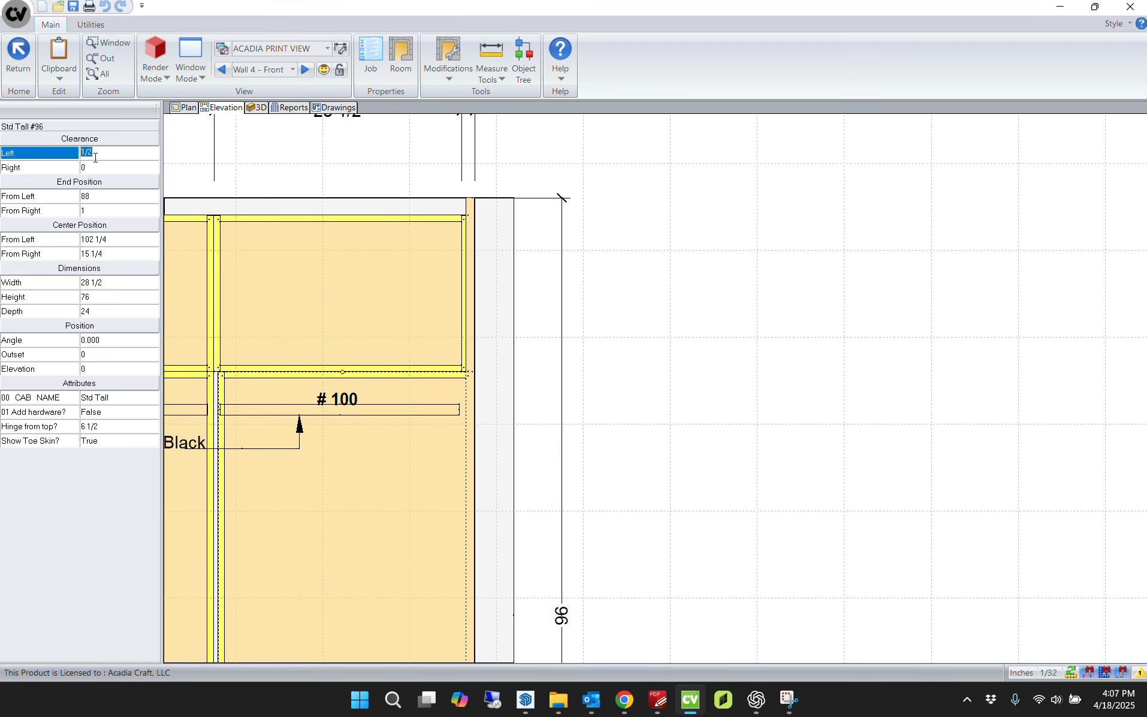
{"action": "type", "text": "0"}
{"action": "key", "text": "Return"}
Step: Widen the tall L-shape filler at the wall end to 1 1/2 to close the gap beside the tall cabinet
{"action": "left_click", "coordinate": [595, 190]}
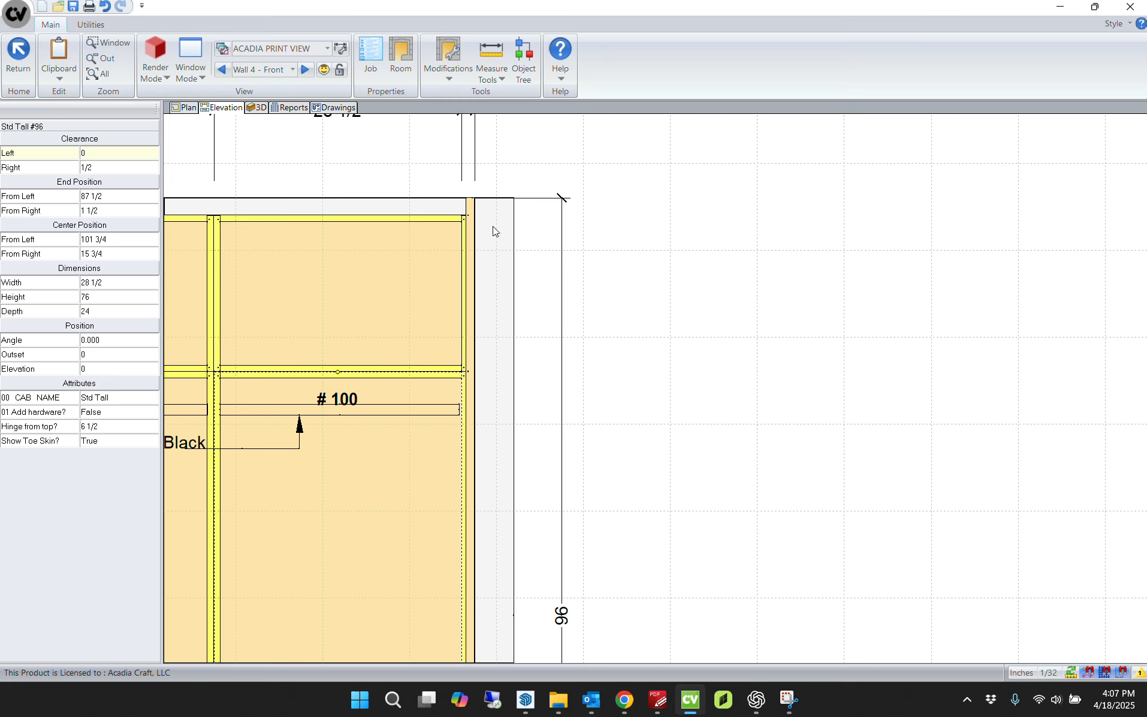
{"action": "left_click", "coordinate": [469, 362]}
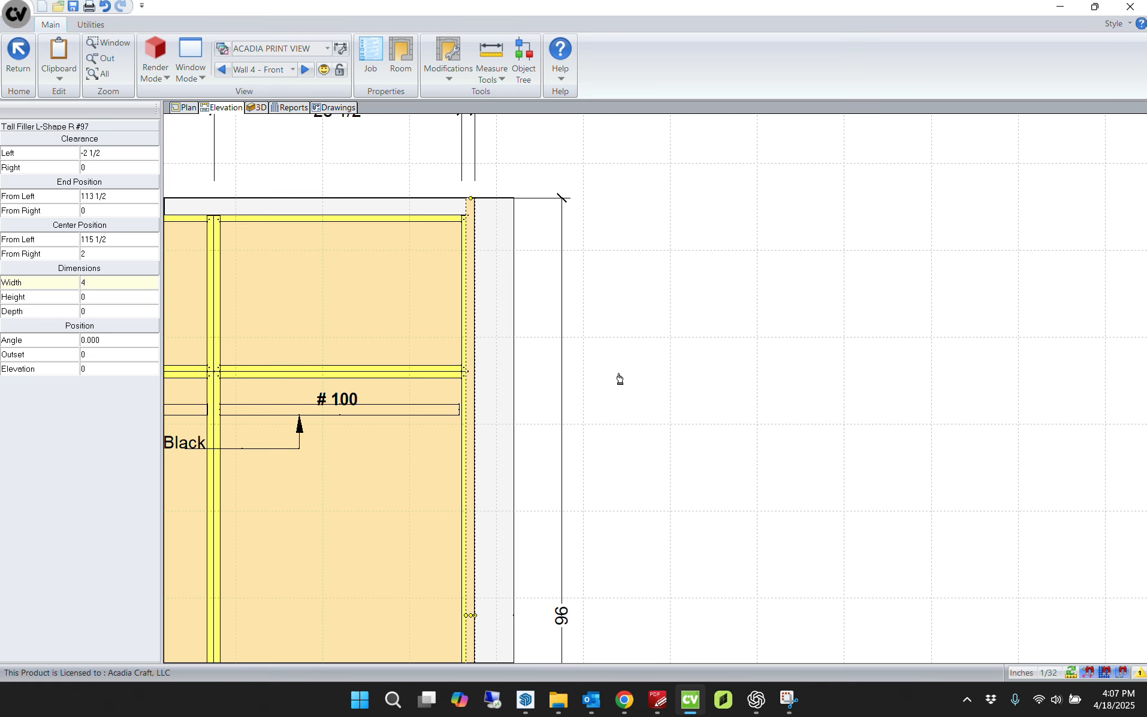
{"action": "left_click", "coordinate": [648, 355]}
{"action": "scroll", "coordinate": [499, 289], "scroll_direction": "down", "scroll_amount": 2}
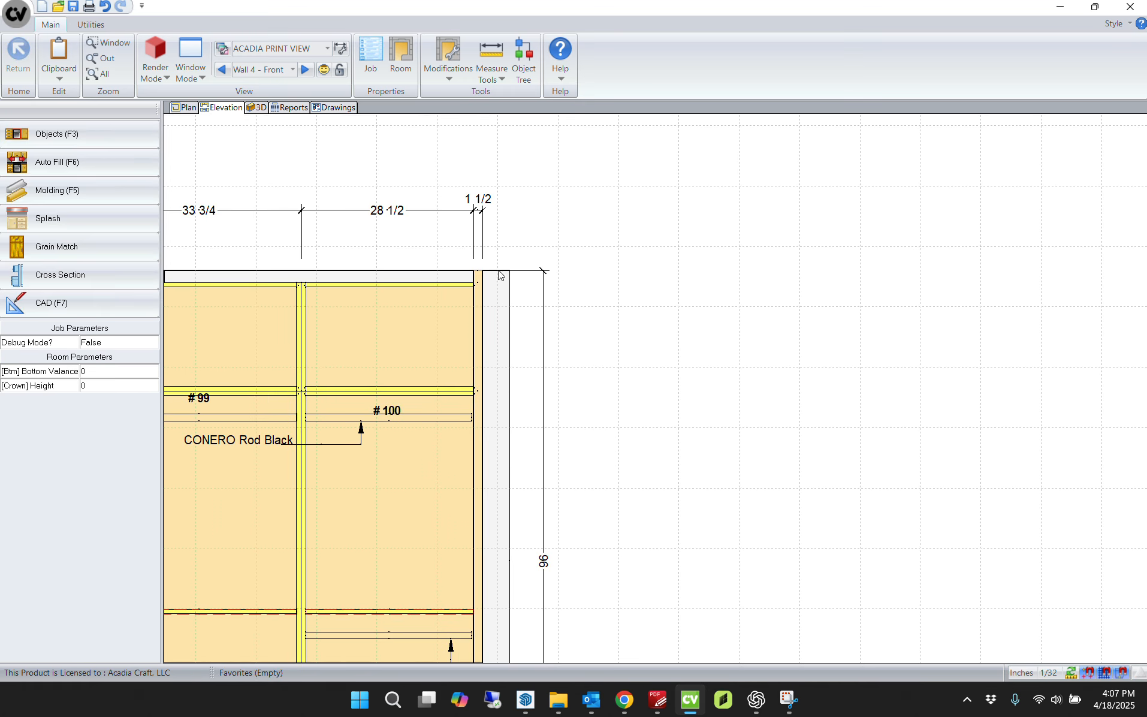
Step: Check the dimensions and fit of the end upper cabinet and the adjacent tall L-shape filler on Wall 4
{"action": "scroll", "coordinate": [497, 254], "scroll_direction": "up", "scroll_amount": 3}
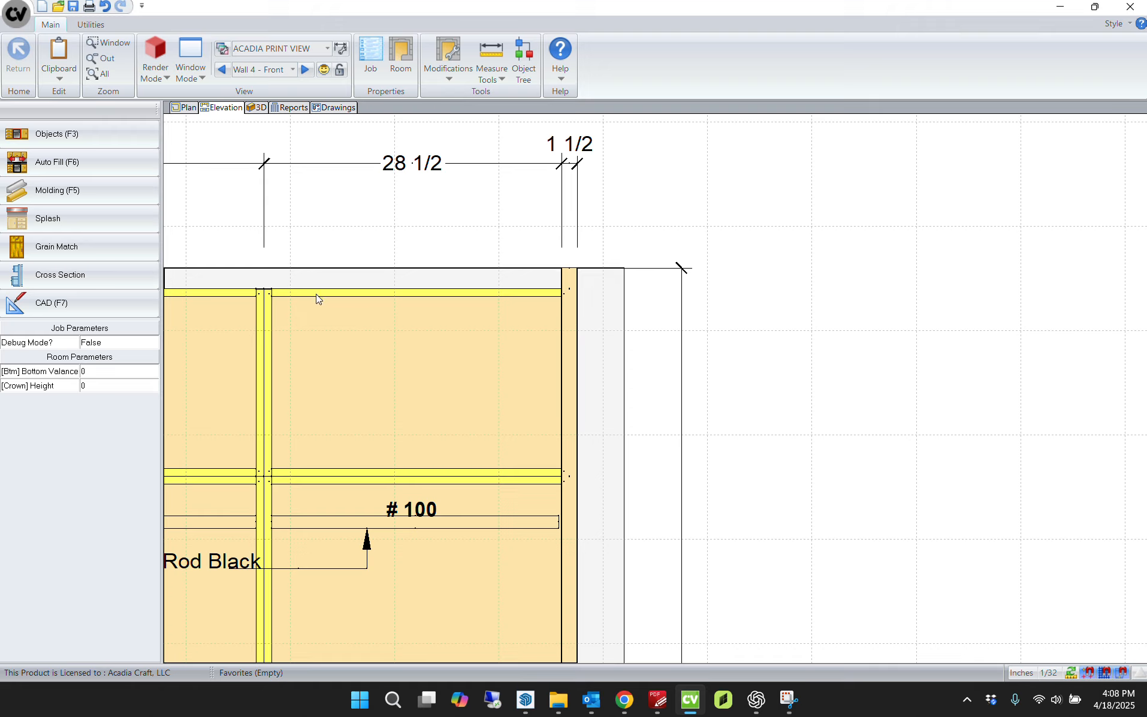
{"action": "left_click", "coordinate": [317, 330]}
{"action": "left_click", "coordinate": [290, 332]}
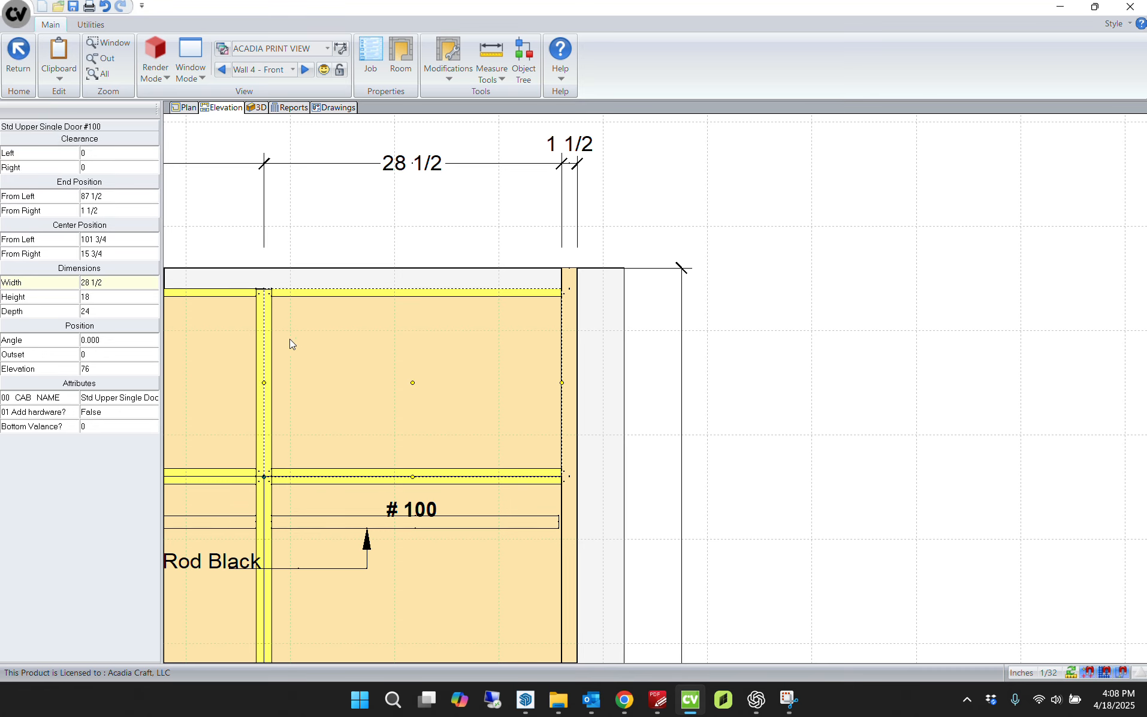
{"action": "left_click", "coordinate": [764, 289]}
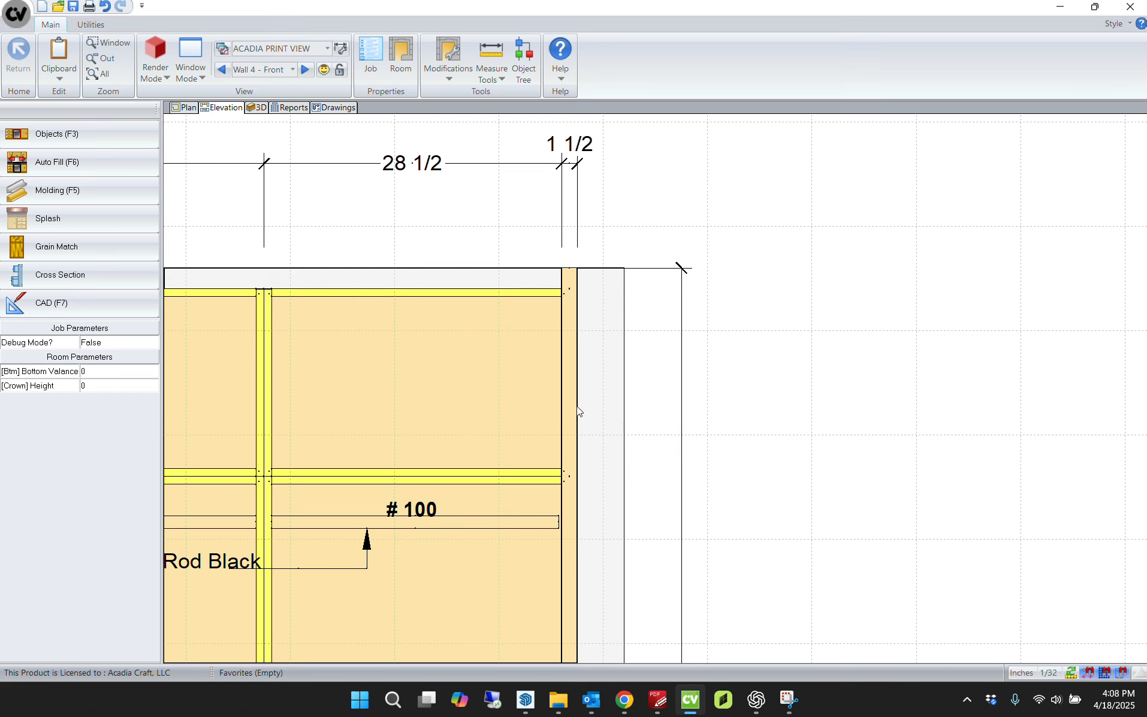
{"action": "scroll", "coordinate": [574, 411], "scroll_direction": "down", "scroll_amount": 1}
{"action": "middle_click_drag", "start_coordinate": [499, 367], "coordinate": [511, 300]}
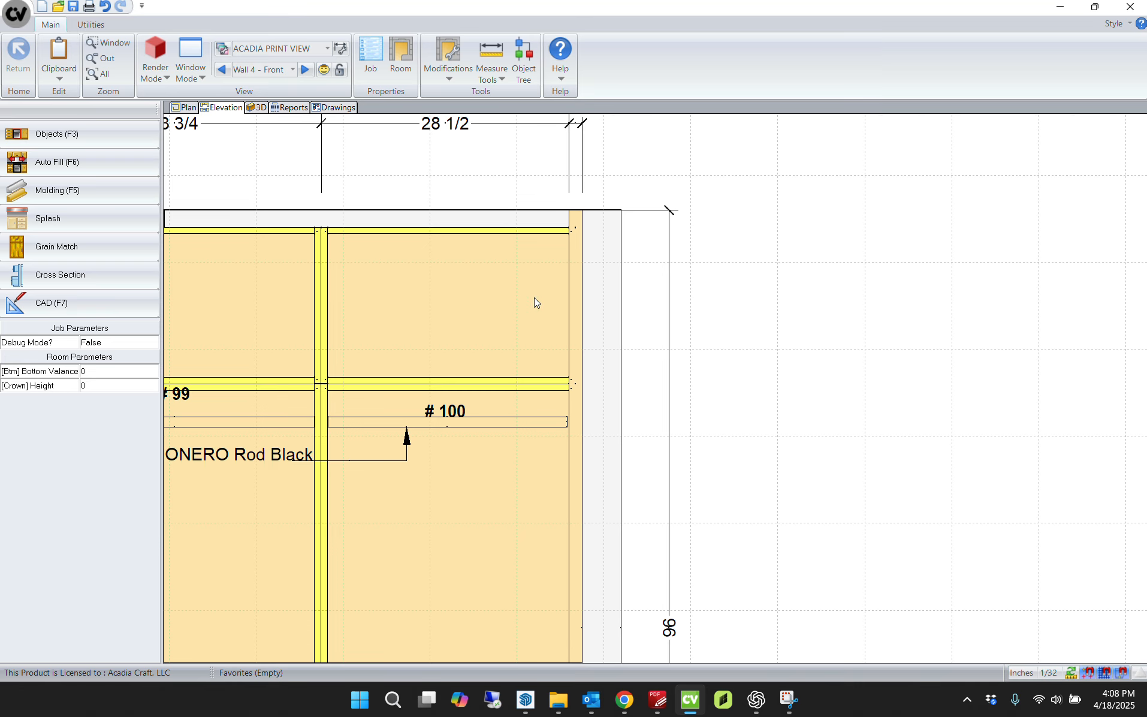
{"action": "left_click", "coordinate": [551, 330]}
{"action": "left_click", "coordinate": [575, 365]}
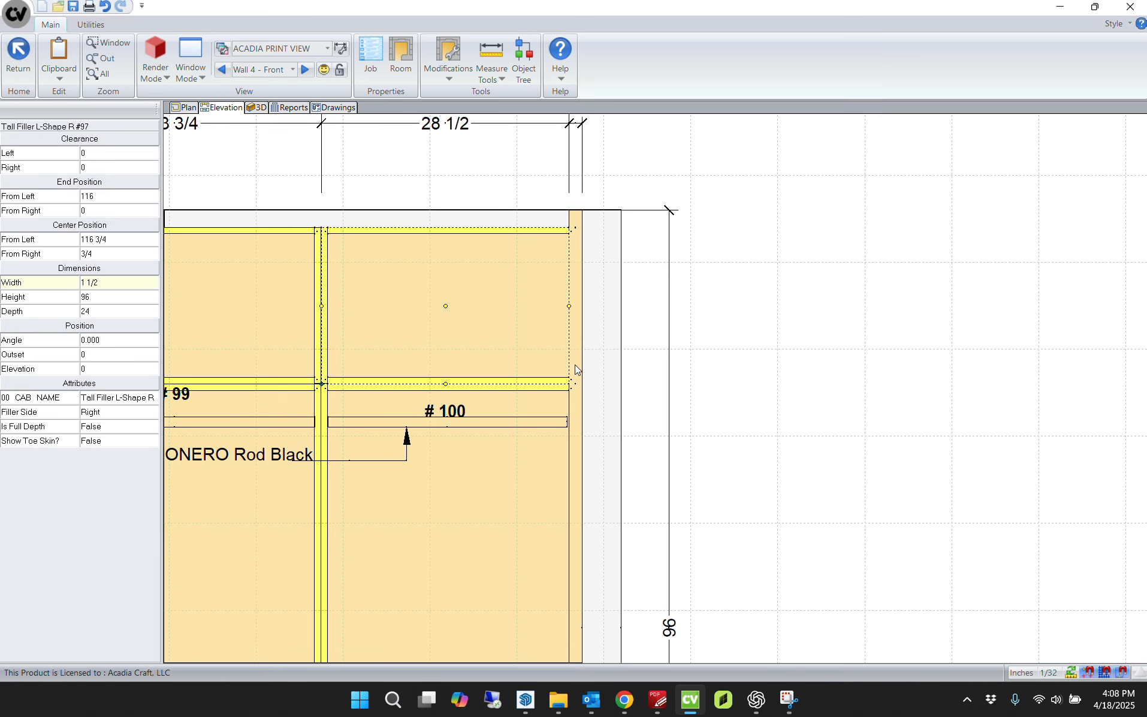
{"action": "left_click", "coordinate": [623, 300]}
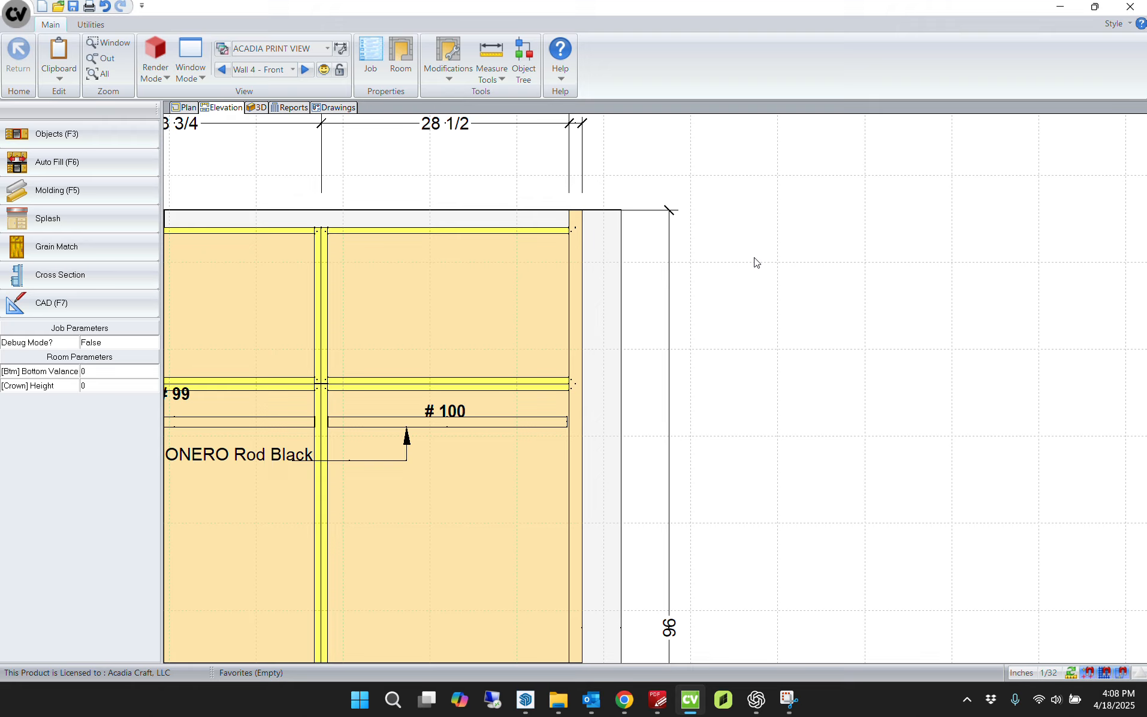
Step: Review the full Wall 4 elevation and switch to the front elevation of Wall 3
{"action": "scroll", "coordinate": [727, 584], "scroll_direction": "down", "scroll_amount": 3}
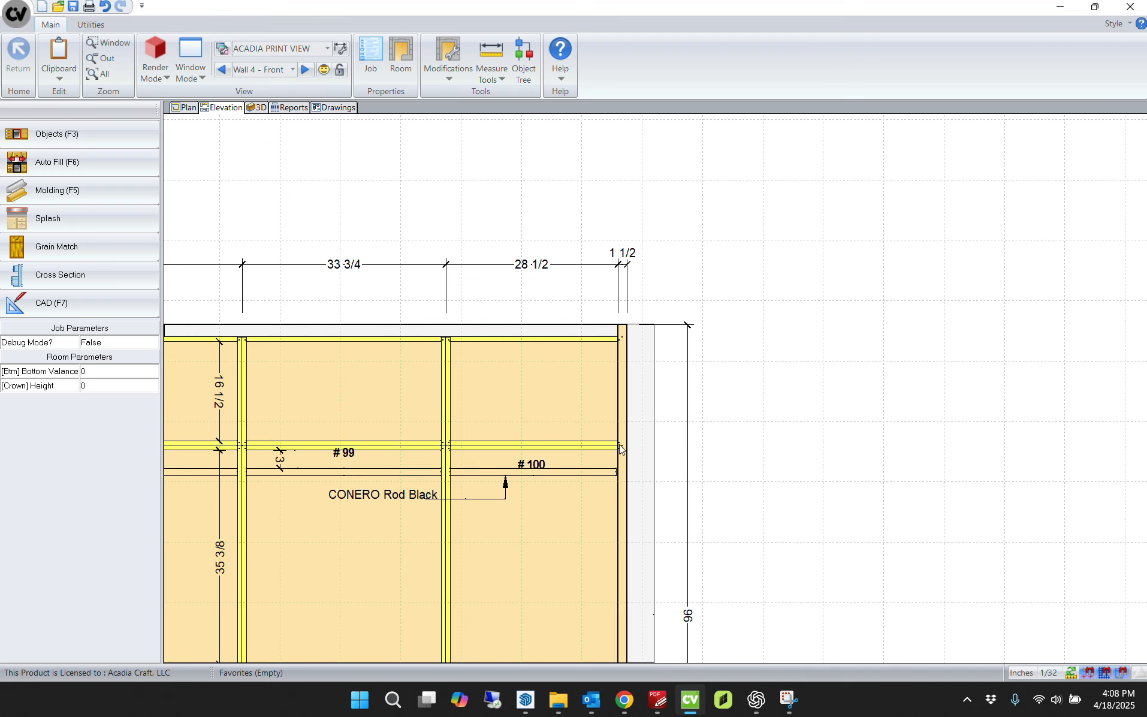
{"action": "middle_click_drag", "start_coordinate": [435, 458], "coordinate": [560, 288]}
{"action": "middle_click_drag", "start_coordinate": [582, 360], "coordinate": [740, 385]}
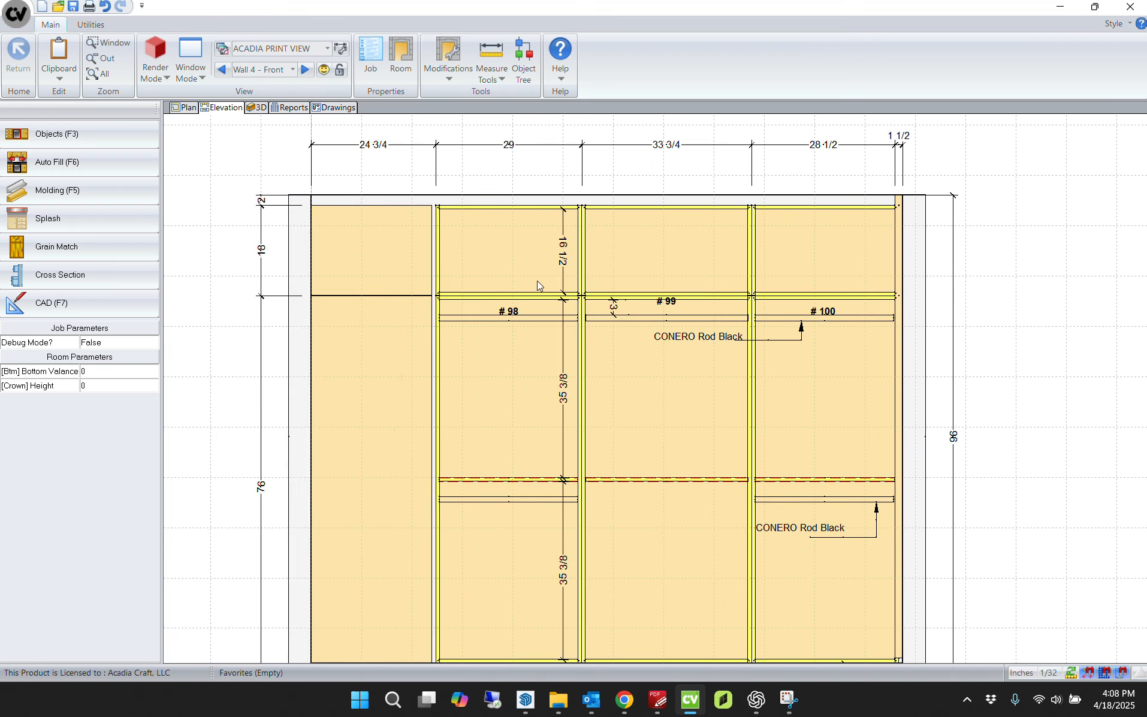
{"action": "left_click", "coordinate": [223, 73]}
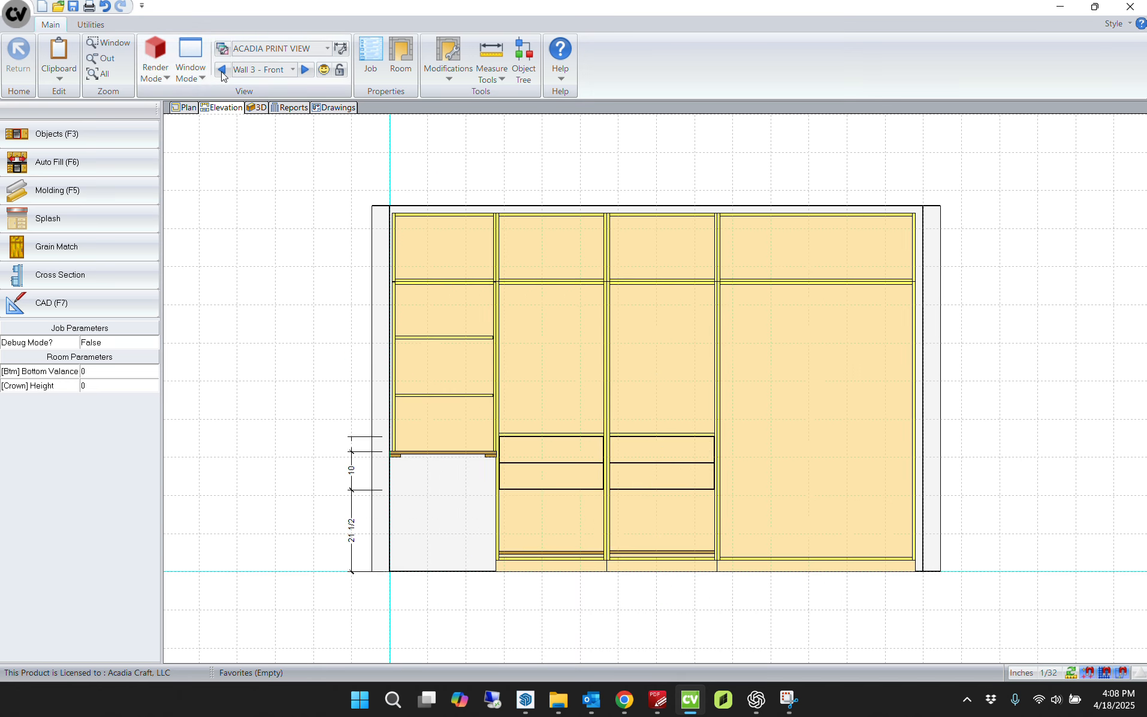
{"action": "left_click", "coordinate": [223, 72]}
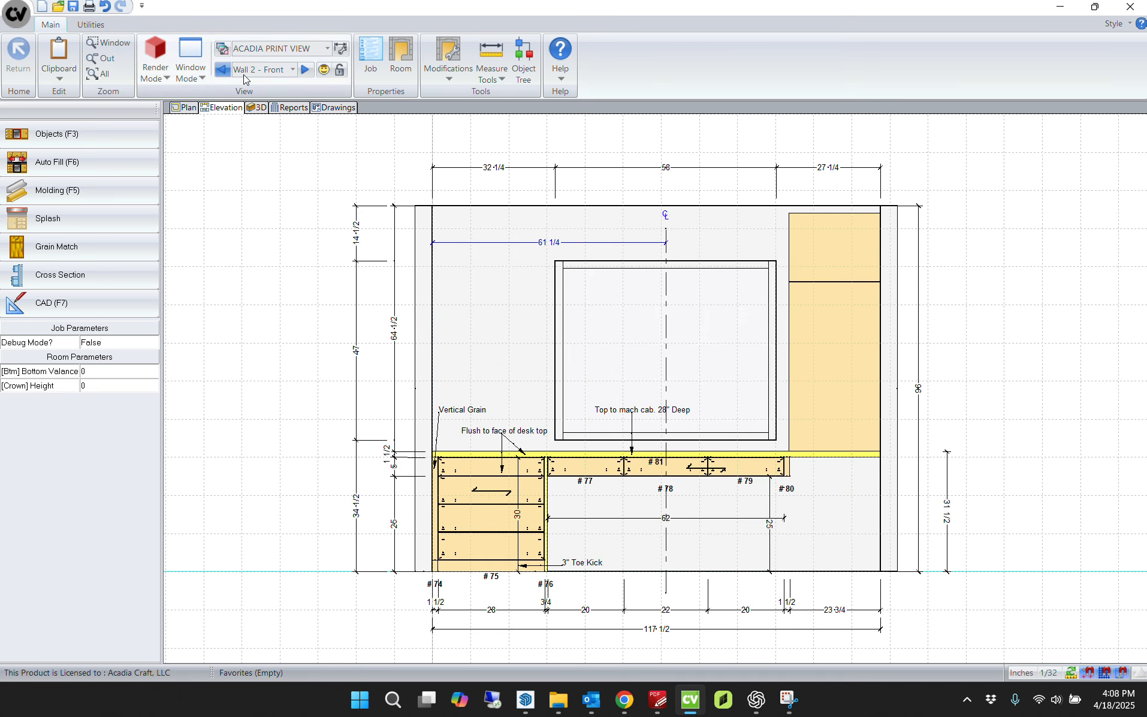
{"action": "left_click", "coordinate": [305, 70]}
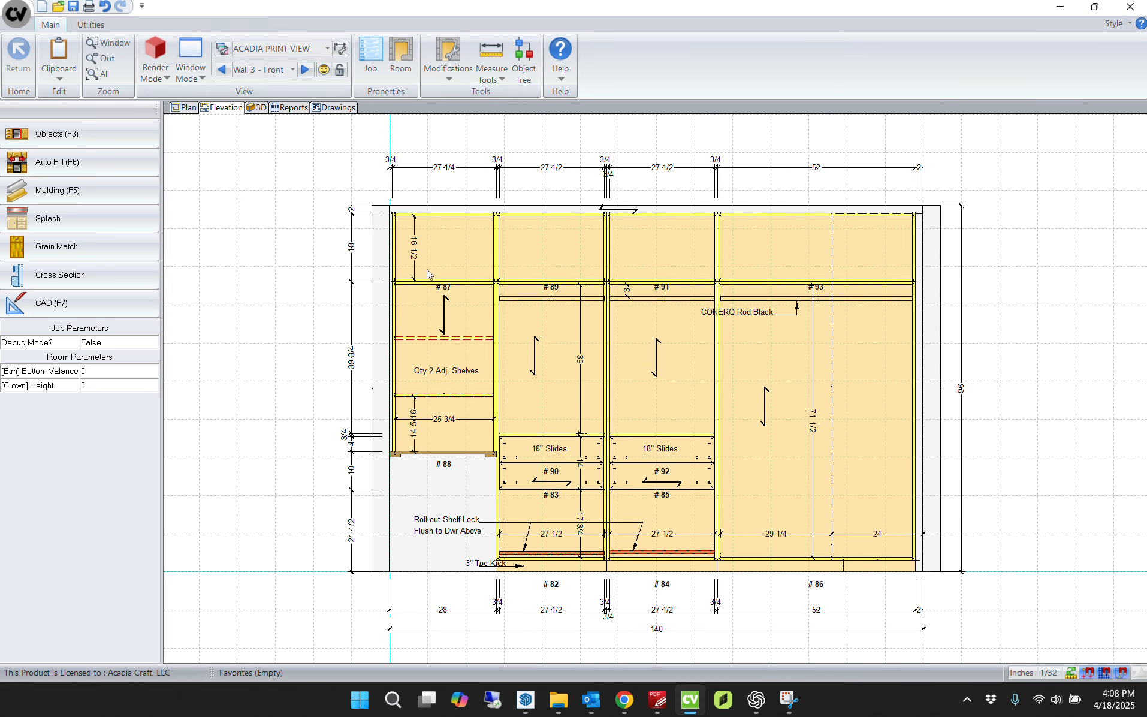
Step: Insert an Upper Filler L-Shape L from the Acadia Craft upper cabinet fillers at the left end of Wall 3
{"action": "scroll", "coordinate": [427, 269], "scroll_direction": "up", "scroll_amount": 2}
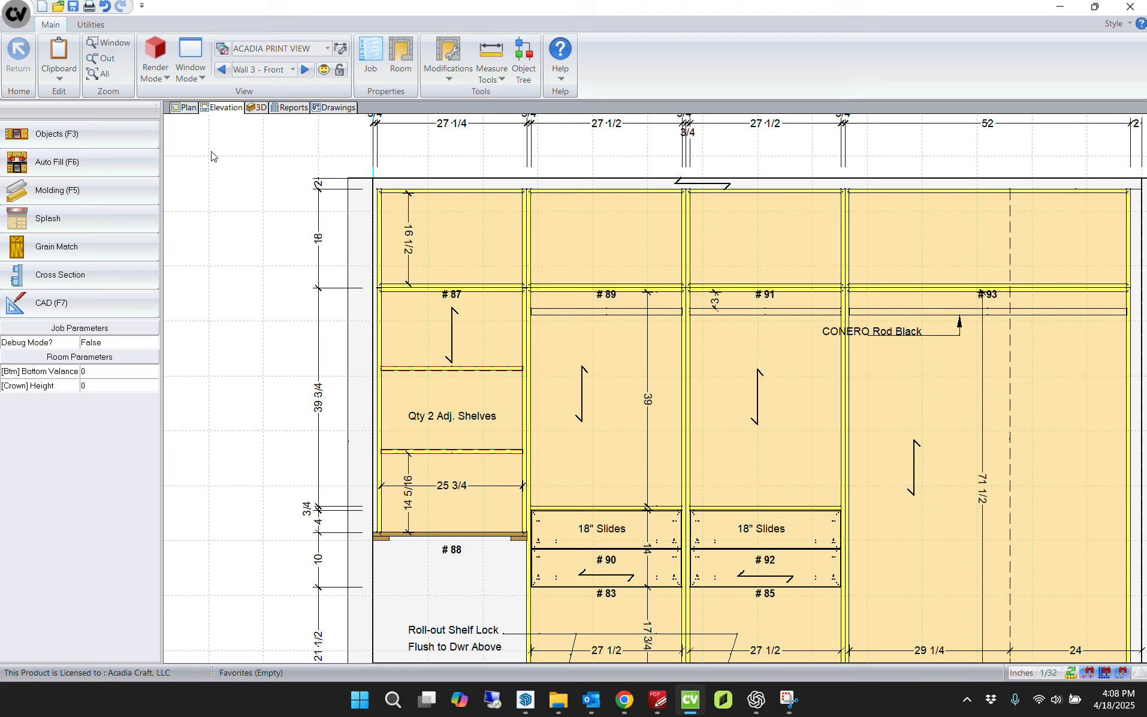
{"action": "left_click", "coordinate": [66, 135]}
{"action": "left_click", "coordinate": [40, 150]}
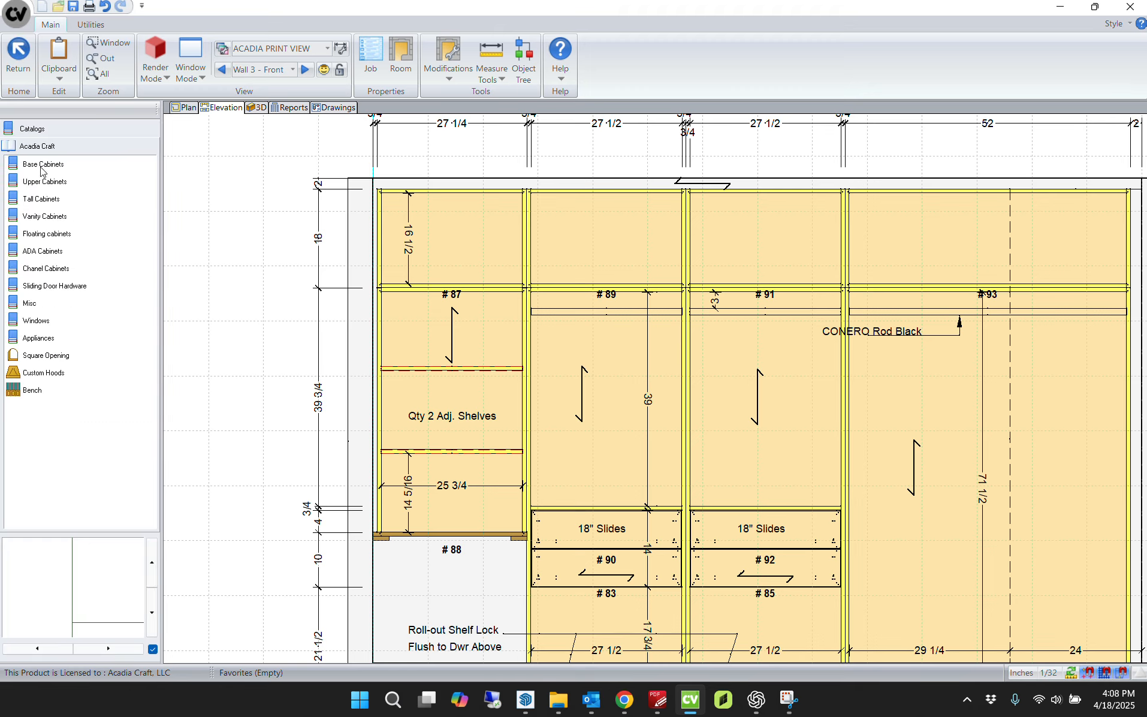
{"action": "left_click", "coordinate": [40, 181]}
{"action": "left_click", "coordinate": [38, 199]}
{"action": "left_click", "coordinate": [58, 201]}
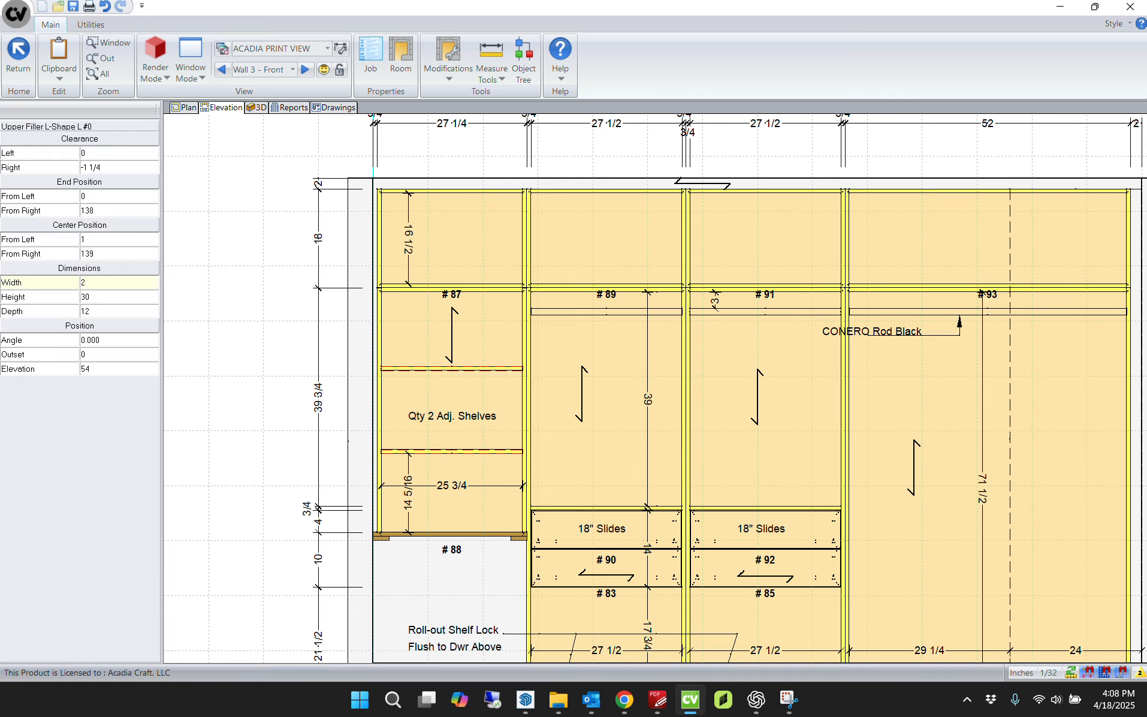
{"action": "left_click", "coordinate": [393, 214]}
{"action": "scroll", "coordinate": [392, 213], "scroll_direction": "up", "scroll_amount": 2}
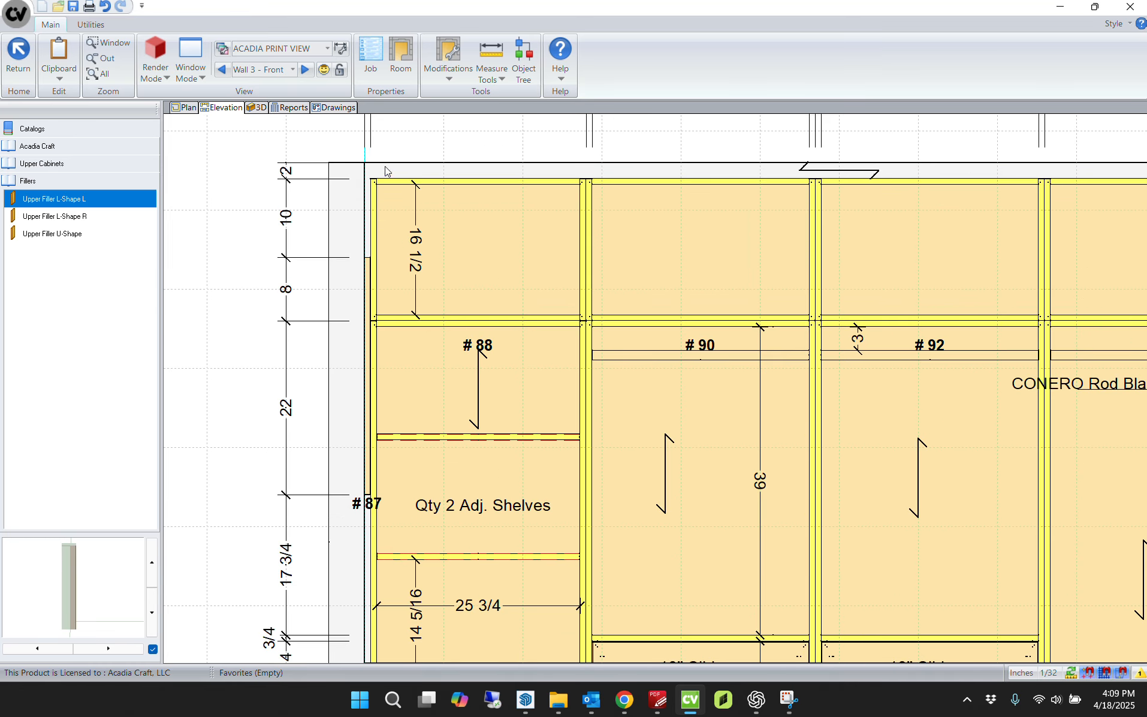
Step: Set the soffit of Wall 3 to 2 in the wall dimensions
{"action": "left_click", "coordinate": [387, 174]}
{"action": "left_click", "coordinate": [119, 186]}
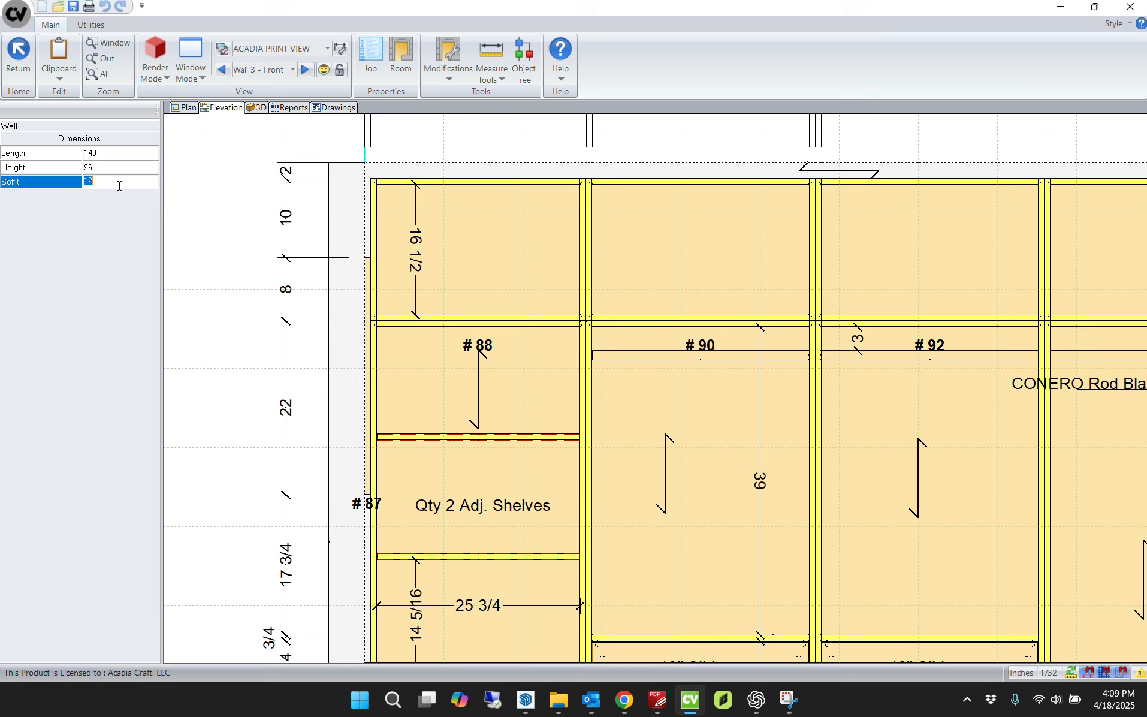
{"action": "key", "text": "Return"}
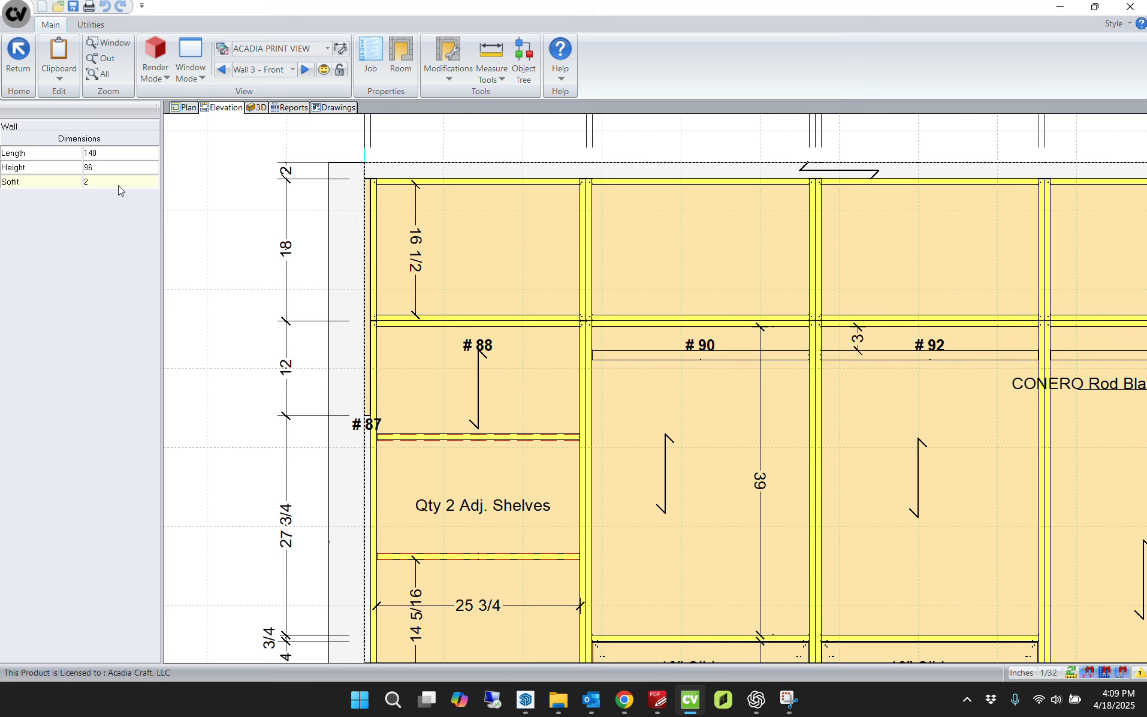
{"action": "left_click", "coordinate": [260, 277]}
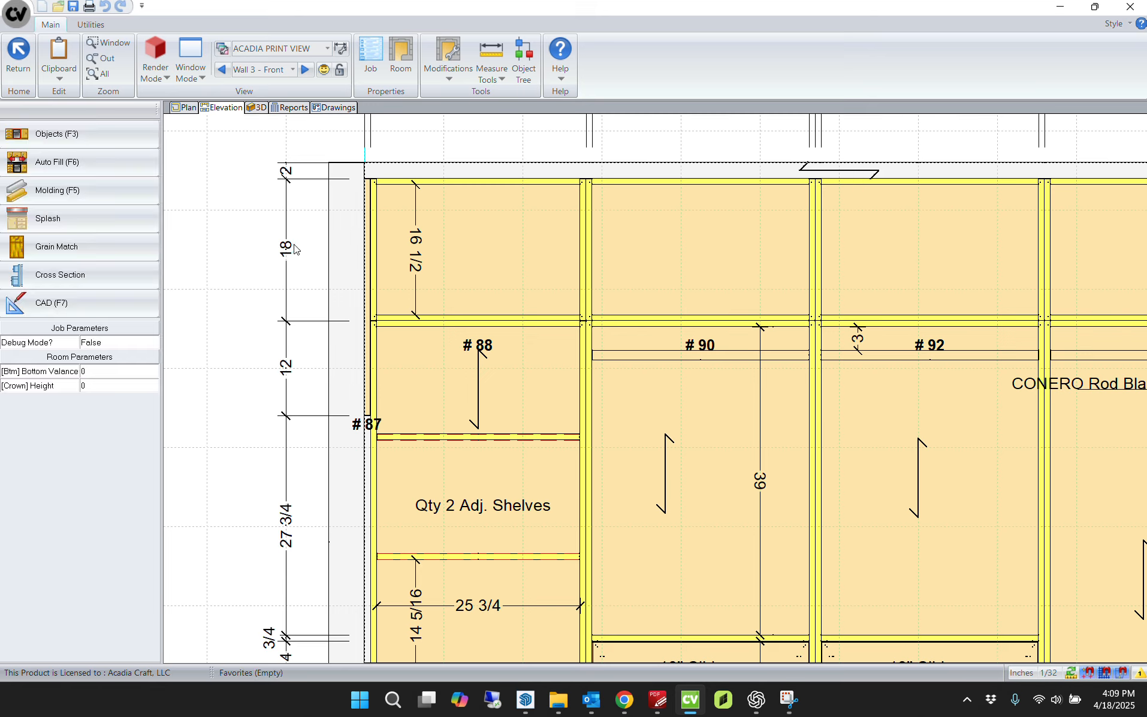
Step: Set the depth of the L-shape upper filler at the left end of Wall 3 to 24
{"action": "left_click", "coordinate": [370, 224]}
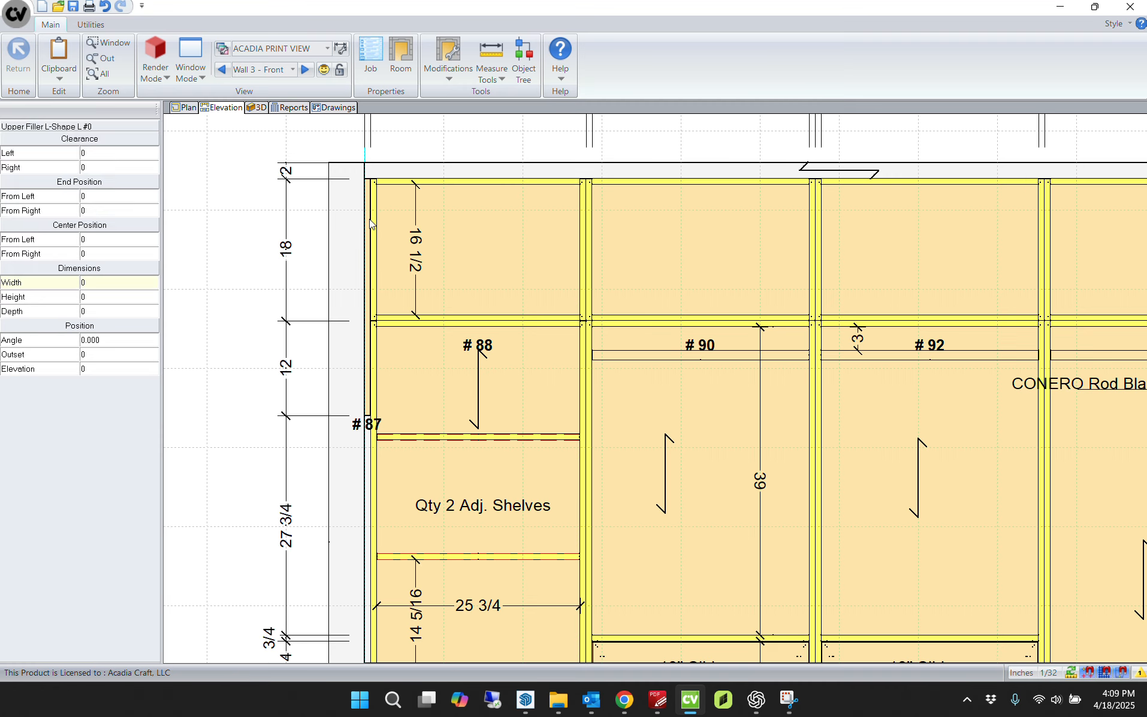
{"action": "left_click", "coordinate": [93, 310]}
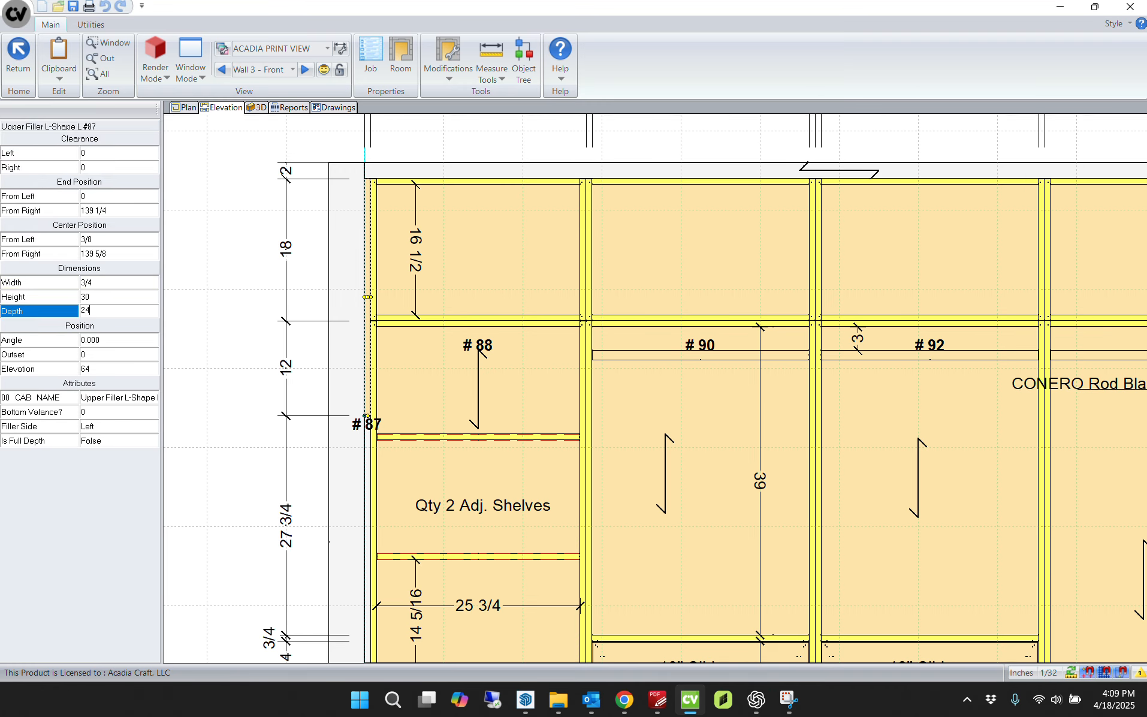
{"action": "key", "text": "Return"}
{"action": "left_click", "coordinate": [298, 258]}
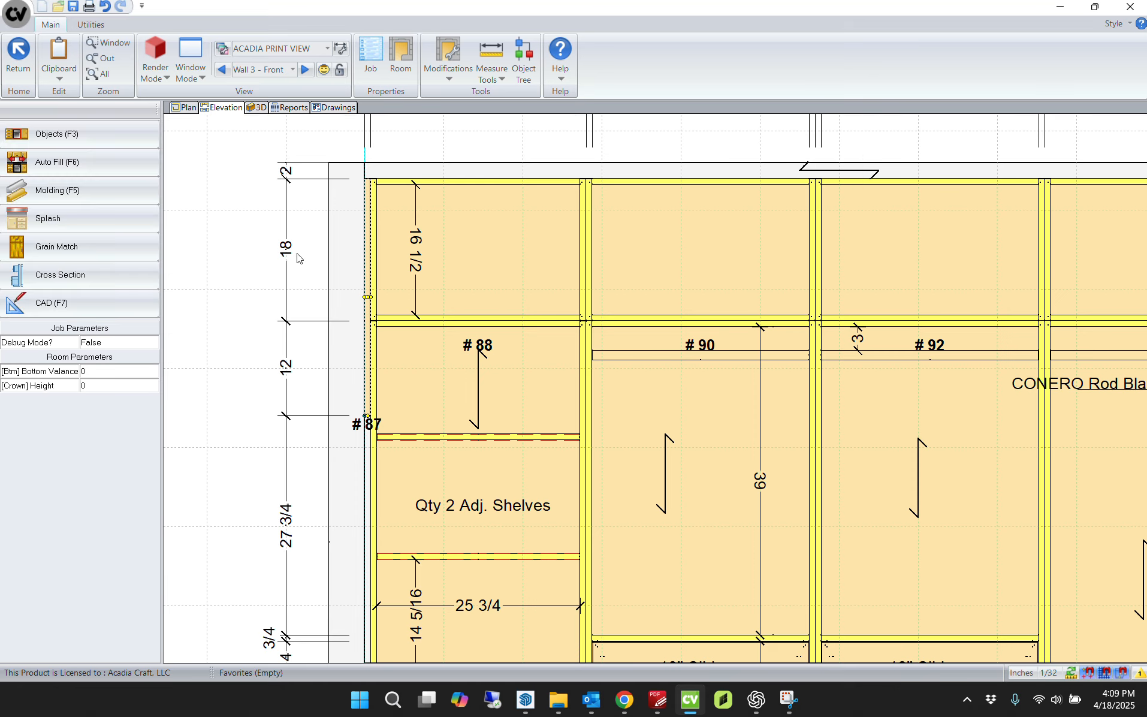
Step: Open the Wall 3 upper L-shape filler and set its face panel's right size adjustment to 3/4
{"action": "scroll", "coordinate": [381, 187], "scroll_direction": "up", "scroll_amount": 1}
{"action": "middle_click_drag", "start_coordinate": [382, 186], "coordinate": [383, 320]}
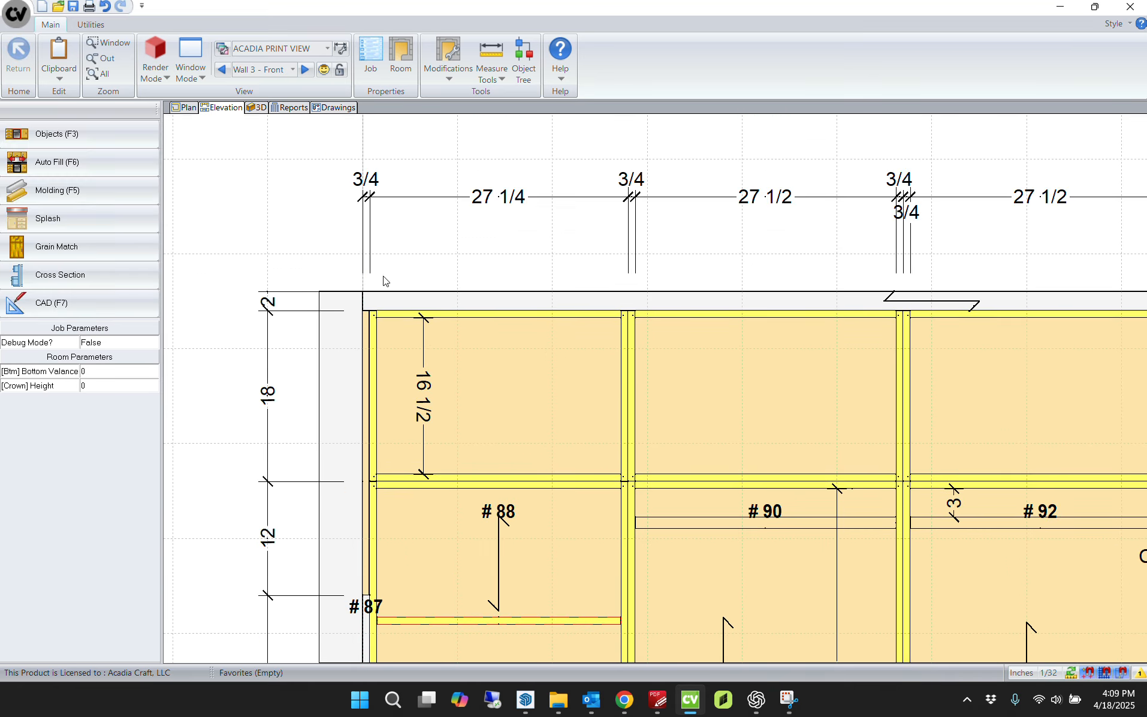
{"action": "scroll", "coordinate": [374, 372], "scroll_direction": "up", "scroll_amount": 2}
{"action": "left_click", "coordinate": [360, 374]}
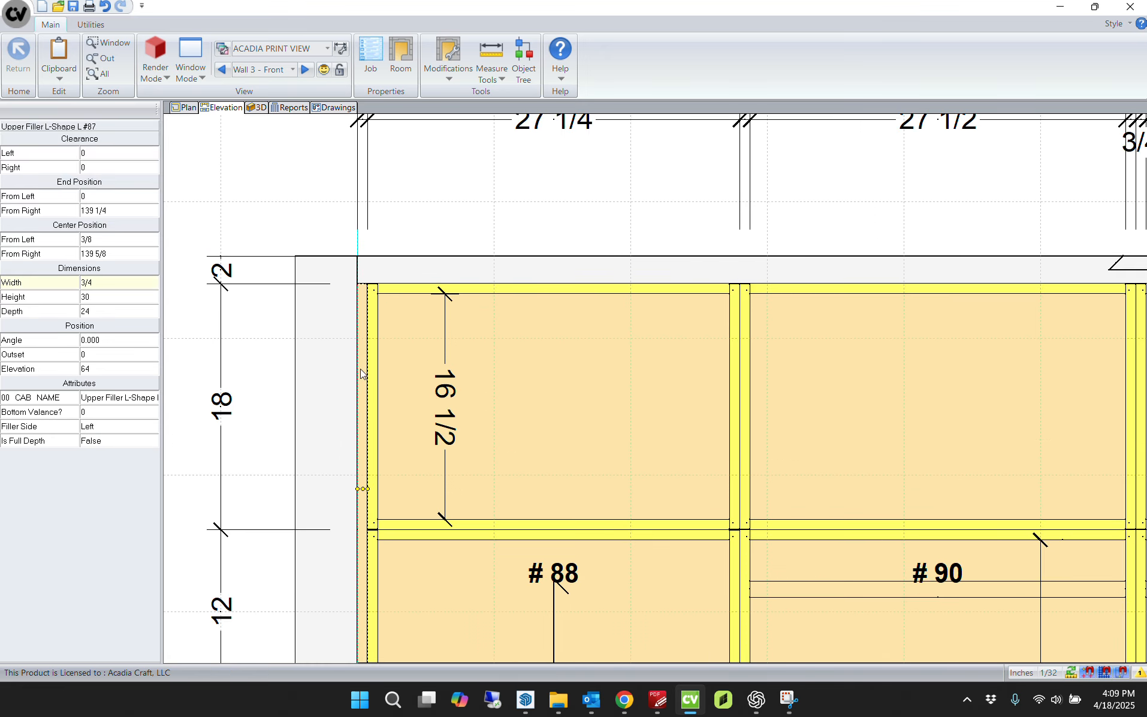
{"action": "double_click", "coordinate": [360, 374]}
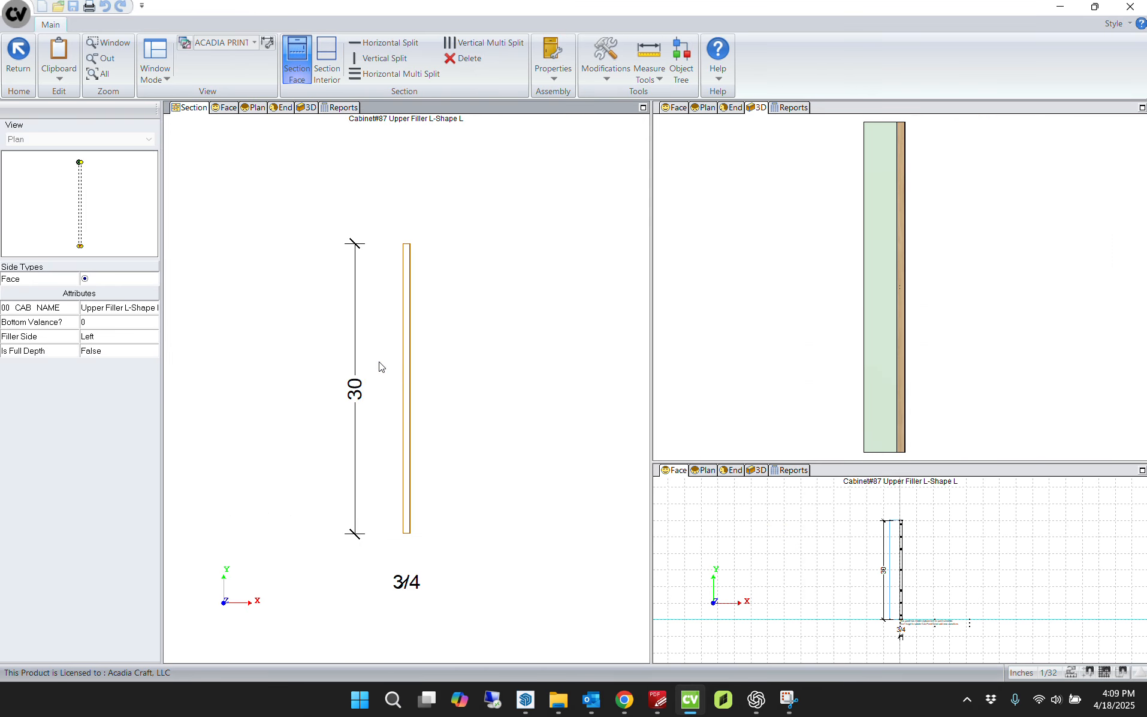
{"action": "left_click", "coordinate": [18, 56]}
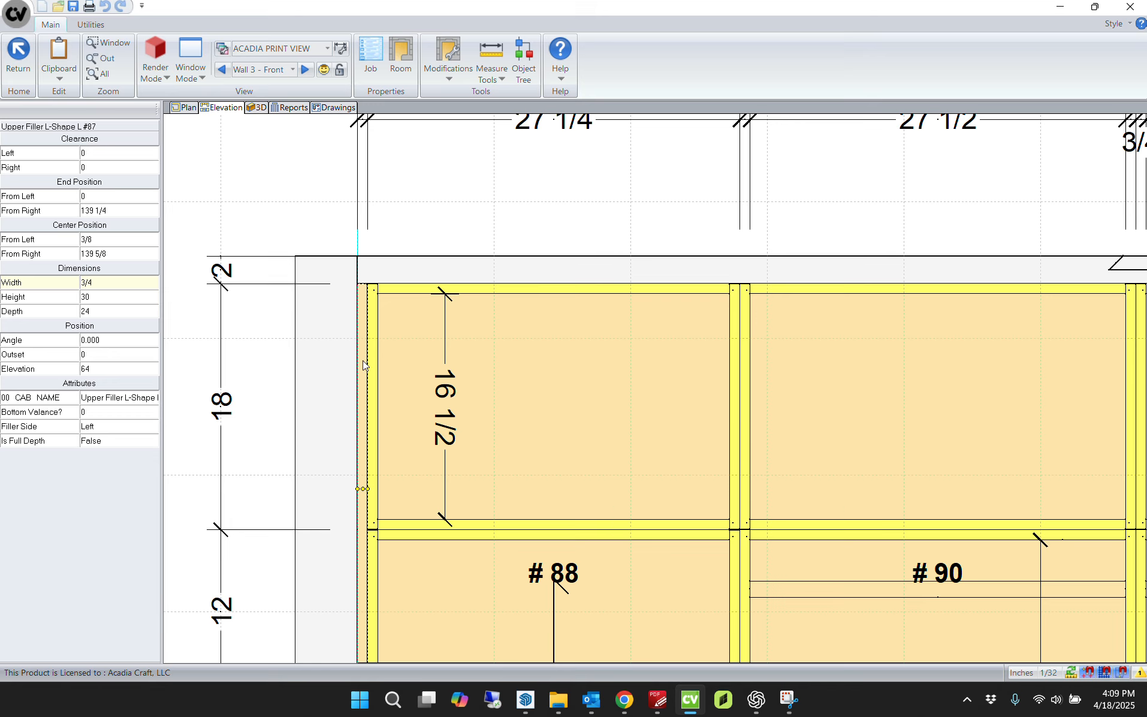
{"action": "double_click", "coordinate": [363, 365]}
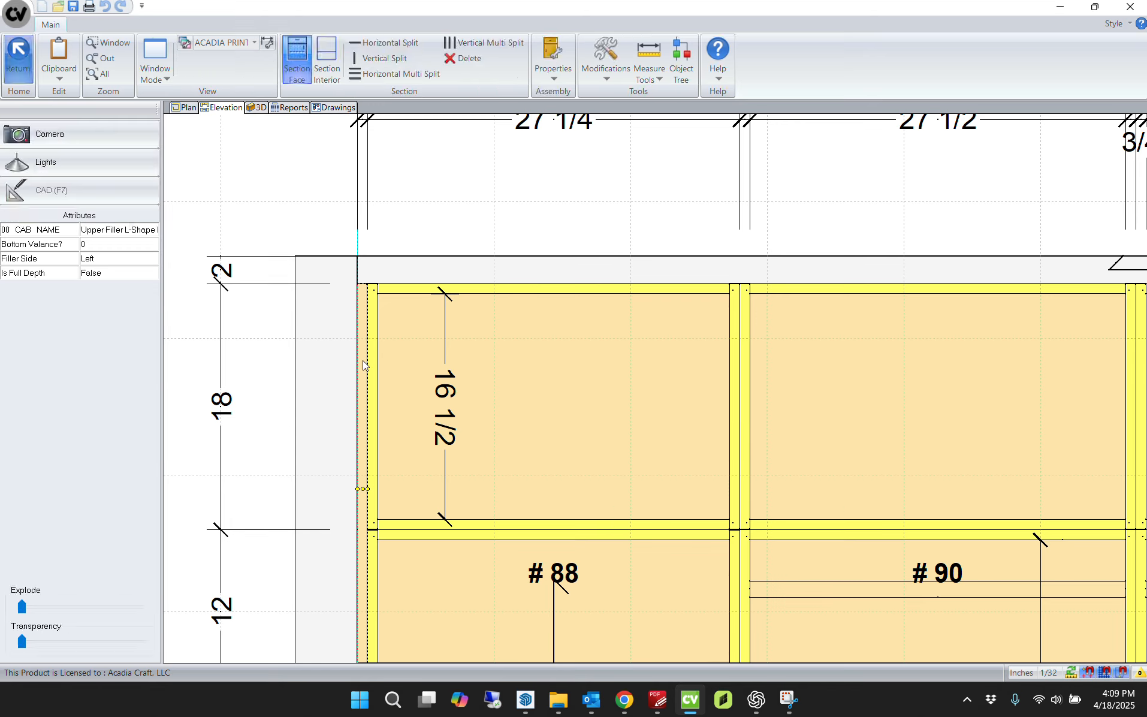
{"action": "left_click", "coordinate": [407, 342]}
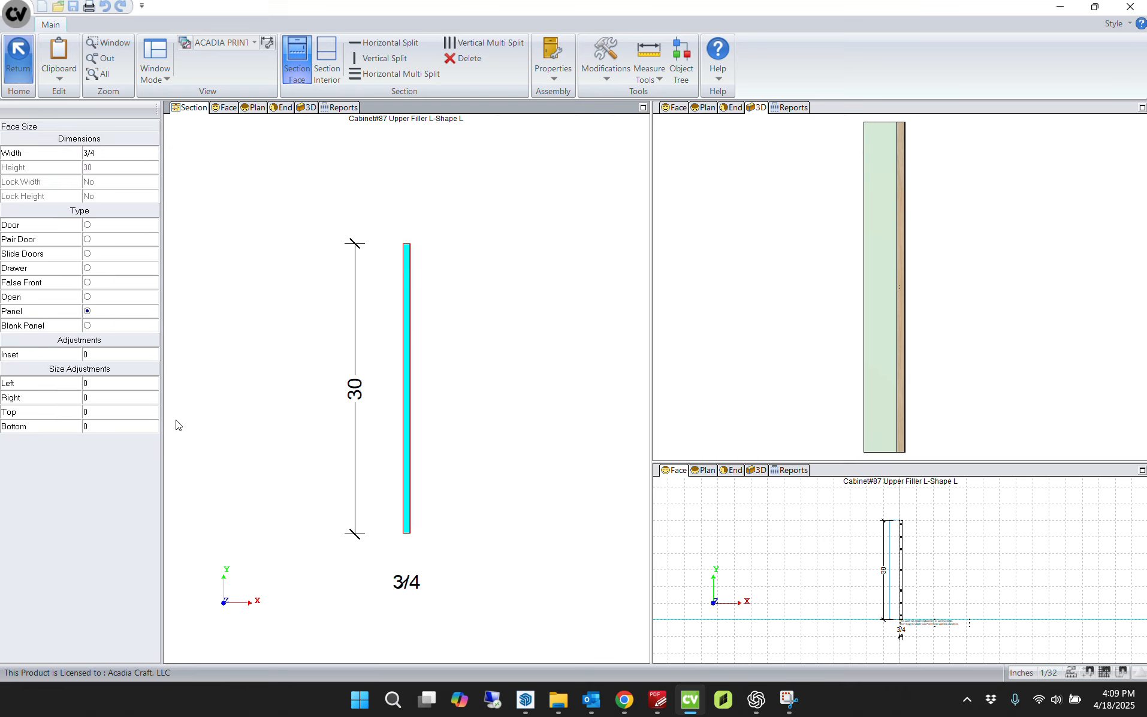
{"action": "left_click", "coordinate": [113, 396]}
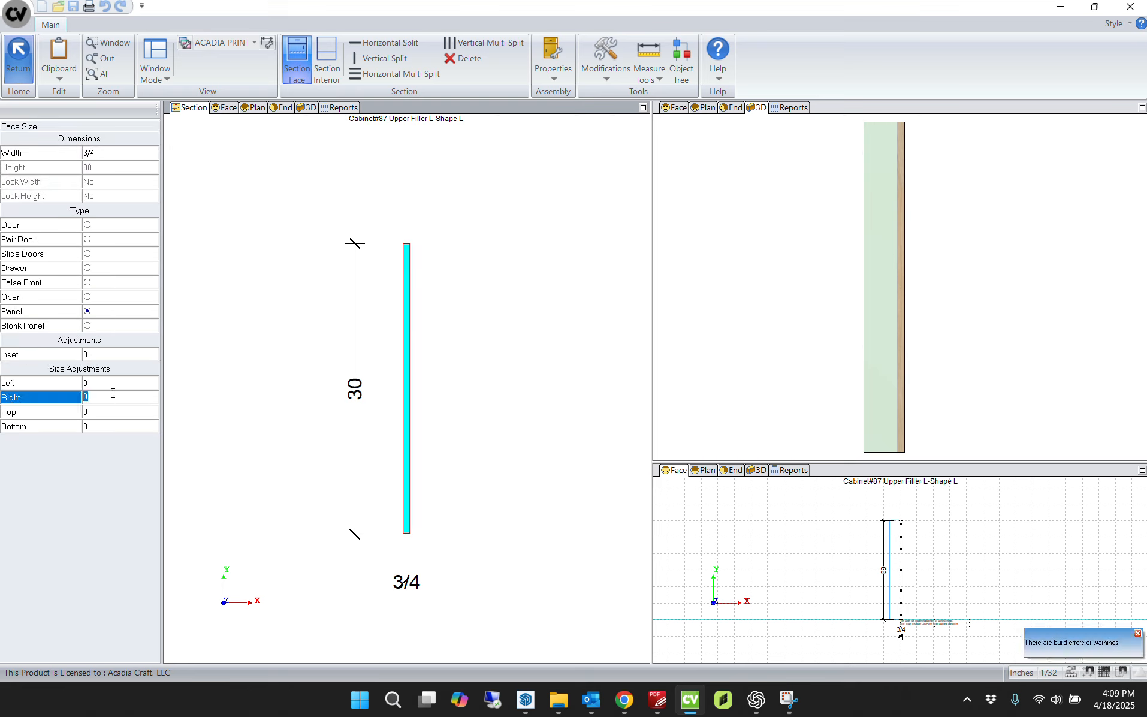
{"action": "type", "text": ".75"}
{"action": "key", "text": "Return"}
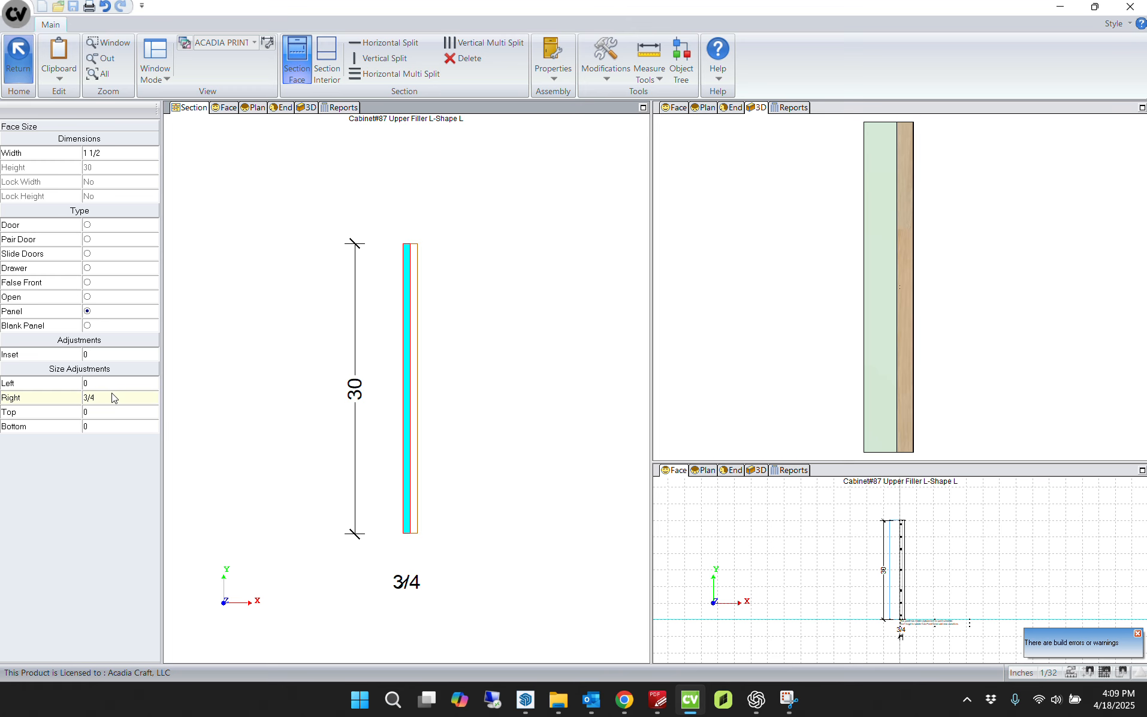
Step: Inspect the upper filler's face and return panel from above in 3D, and return to the Wall 3 elevation
{"action": "left_click_drag", "start_coordinate": [880, 225], "coordinate": [938, 286]}
{"action": "scroll", "coordinate": [923, 325], "scroll_direction": "up", "scroll_amount": 6}
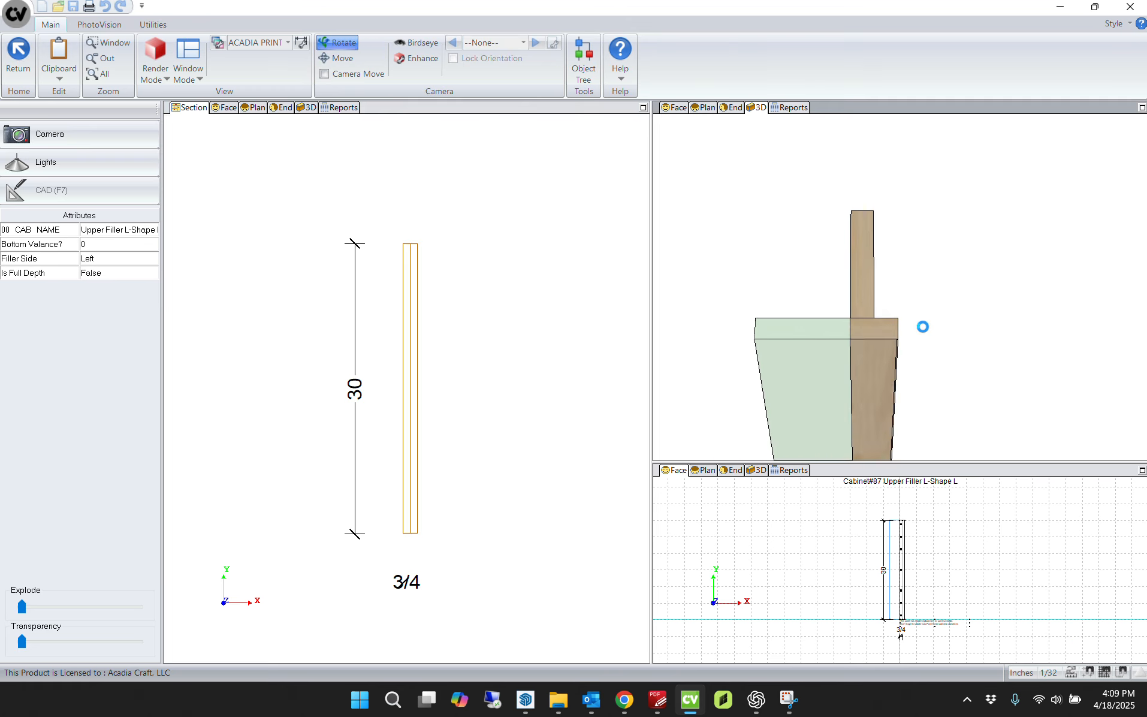
{"action": "left_click", "coordinate": [23, 75]}
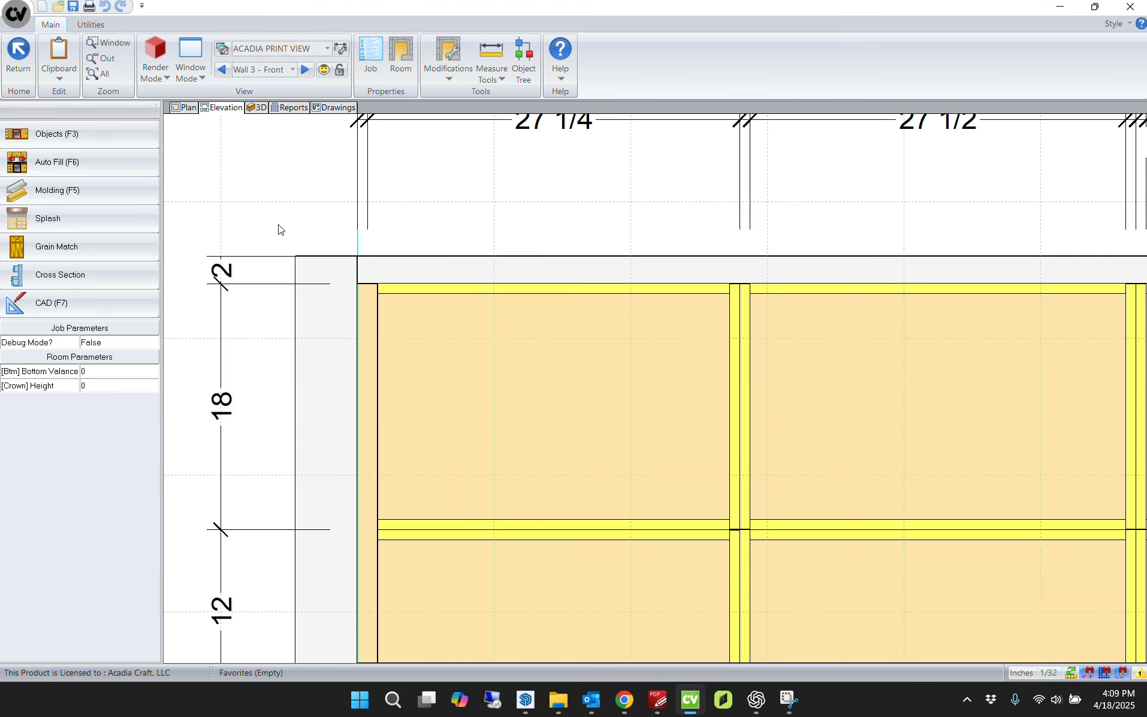
Step: Review the Wall 3 elevation, checking the filler against the end cabinet, the drawer stacks and the adjoining tall cabinets
{"action": "scroll", "coordinate": [403, 348], "scroll_direction": "down", "scroll_amount": 2}
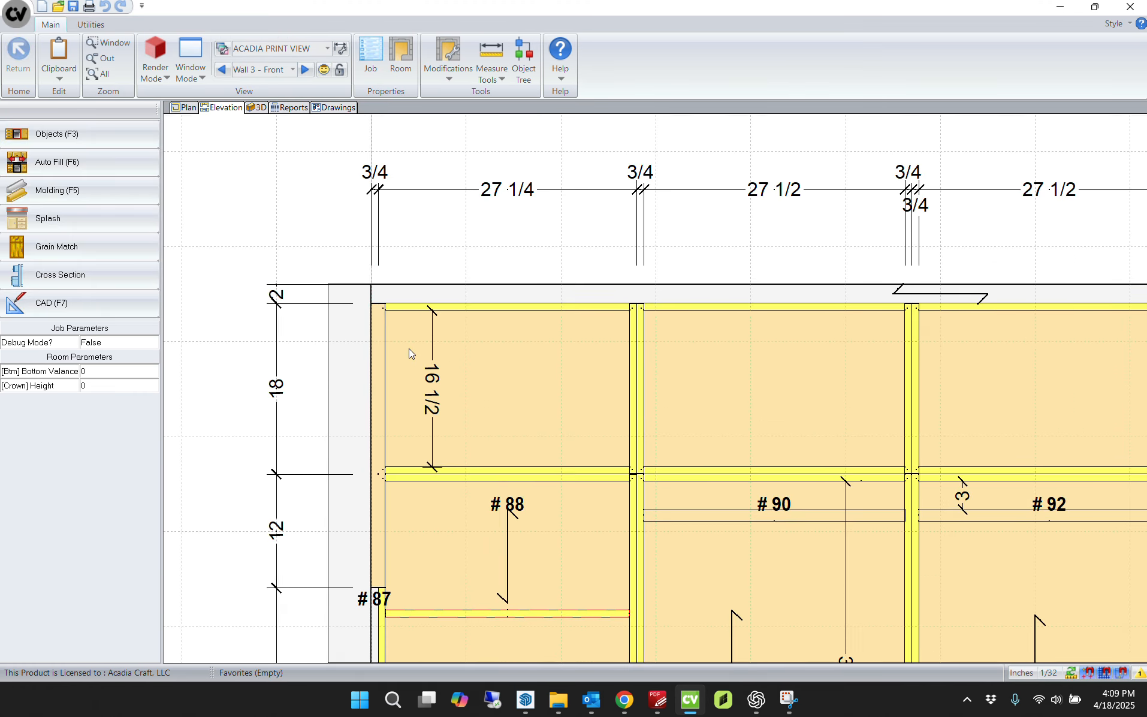
{"action": "scroll", "coordinate": [541, 403], "scroll_direction": "down", "scroll_amount": 3}
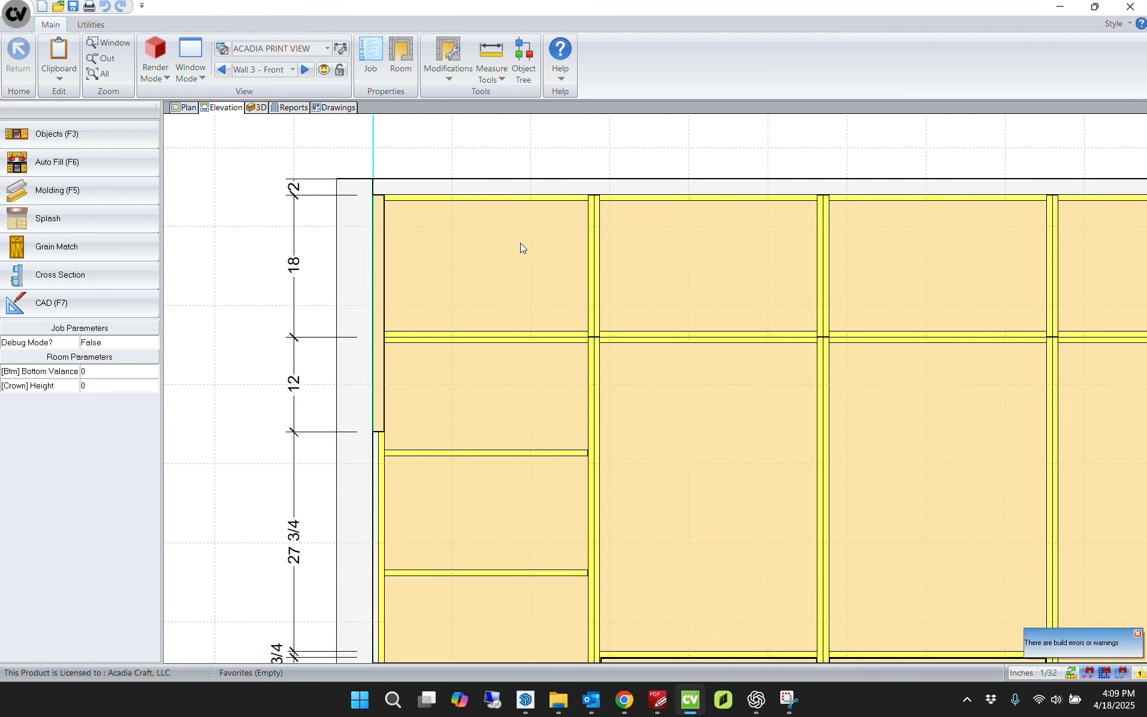
{"action": "scroll", "coordinate": [520, 243], "scroll_direction": "down", "scroll_amount": 2}
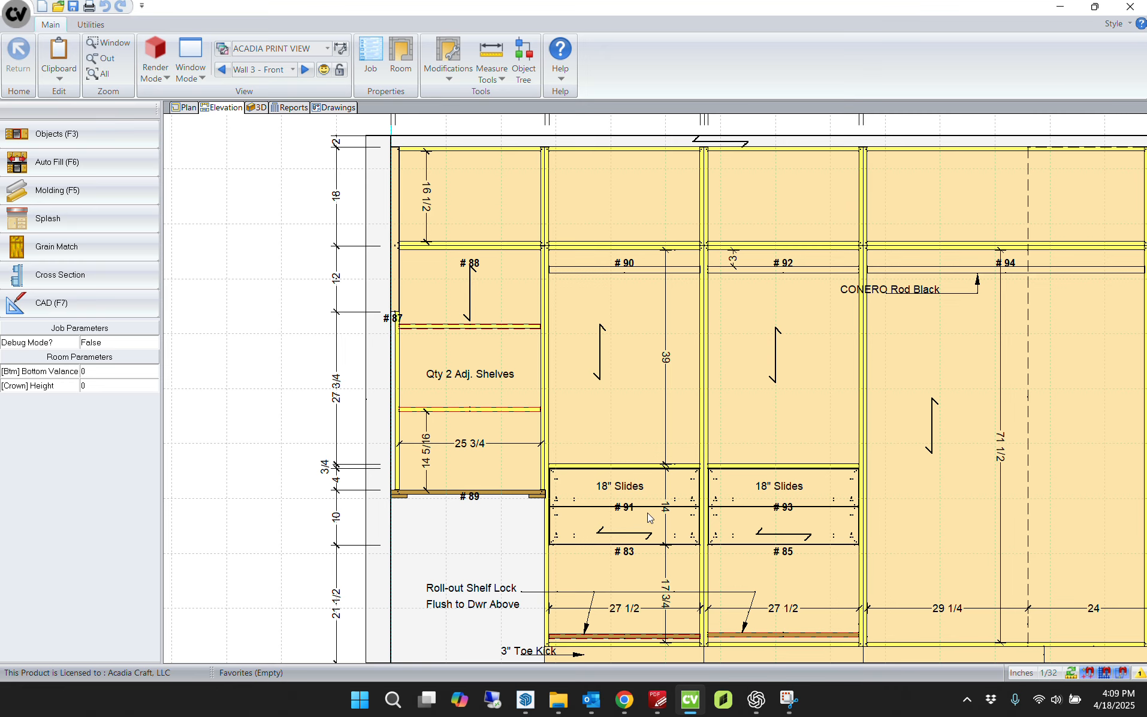
{"action": "scroll", "coordinate": [626, 461], "scroll_direction": "up", "scroll_amount": 3}
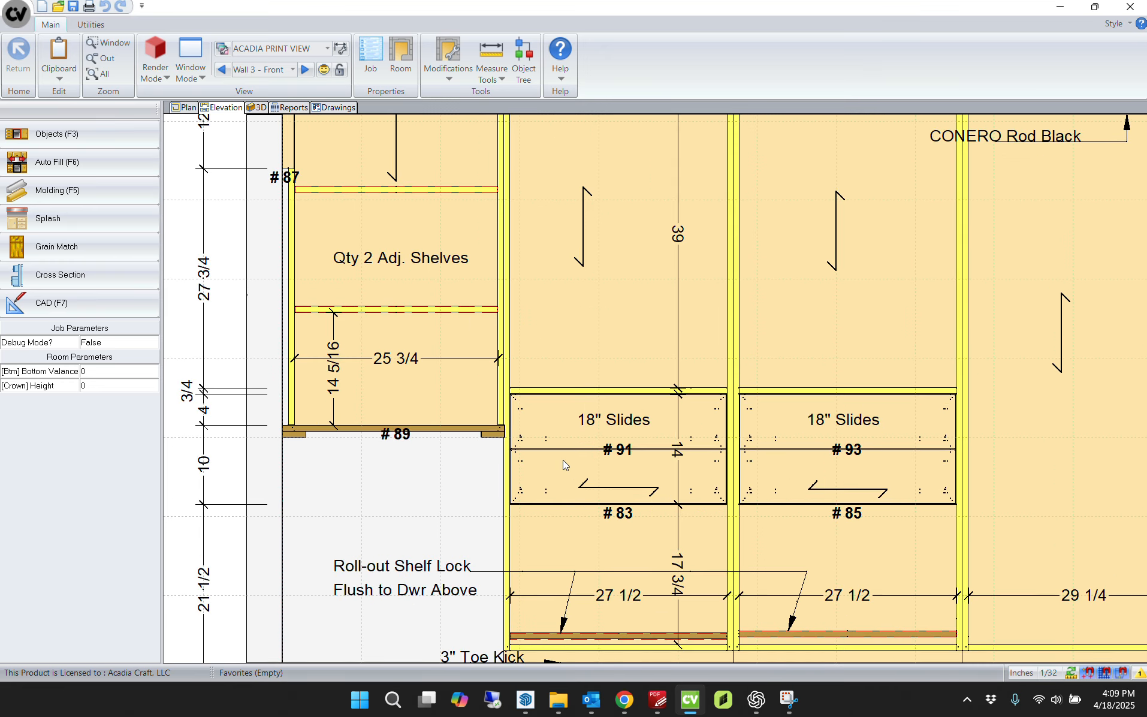
{"action": "scroll", "coordinate": [563, 460], "scroll_direction": "up", "scroll_amount": 1}
{"action": "scroll", "coordinate": [509, 452], "scroll_direction": "up", "scroll_amount": 1}
{"action": "scroll", "coordinate": [596, 451], "scroll_direction": "down", "scroll_amount": 1}
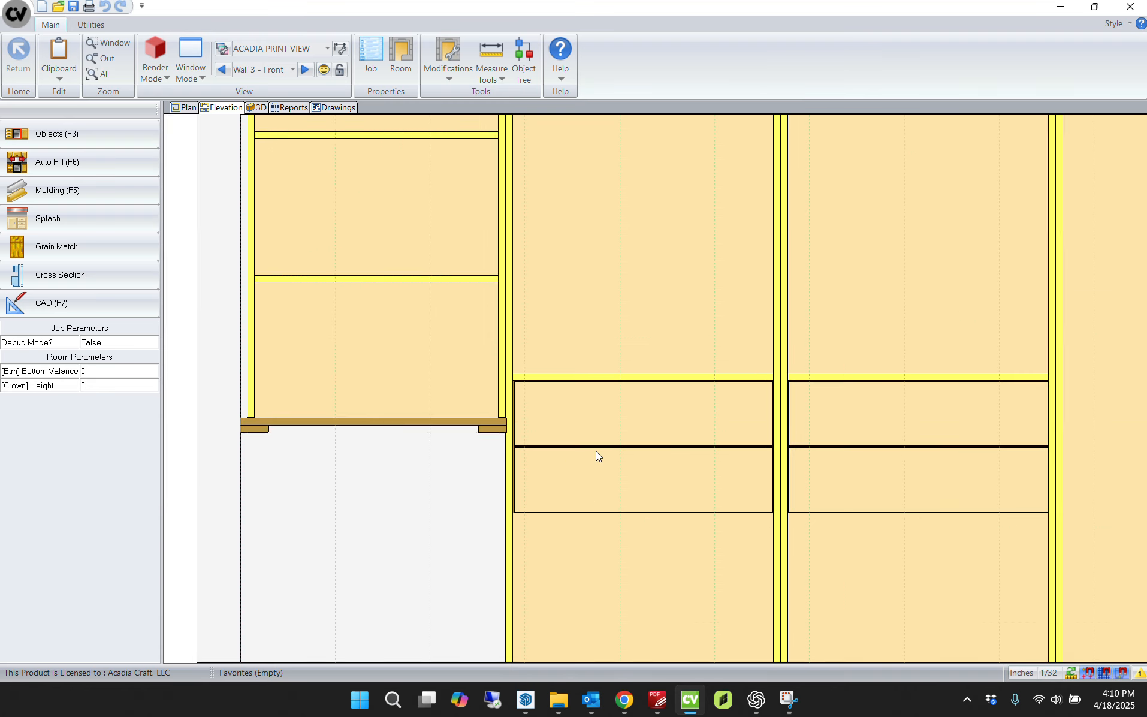
{"action": "scroll", "coordinate": [599, 452], "scroll_direction": "down", "scroll_amount": 1}
{"action": "scroll", "coordinate": [733, 462], "scroll_direction": "down", "scroll_amount": 1}
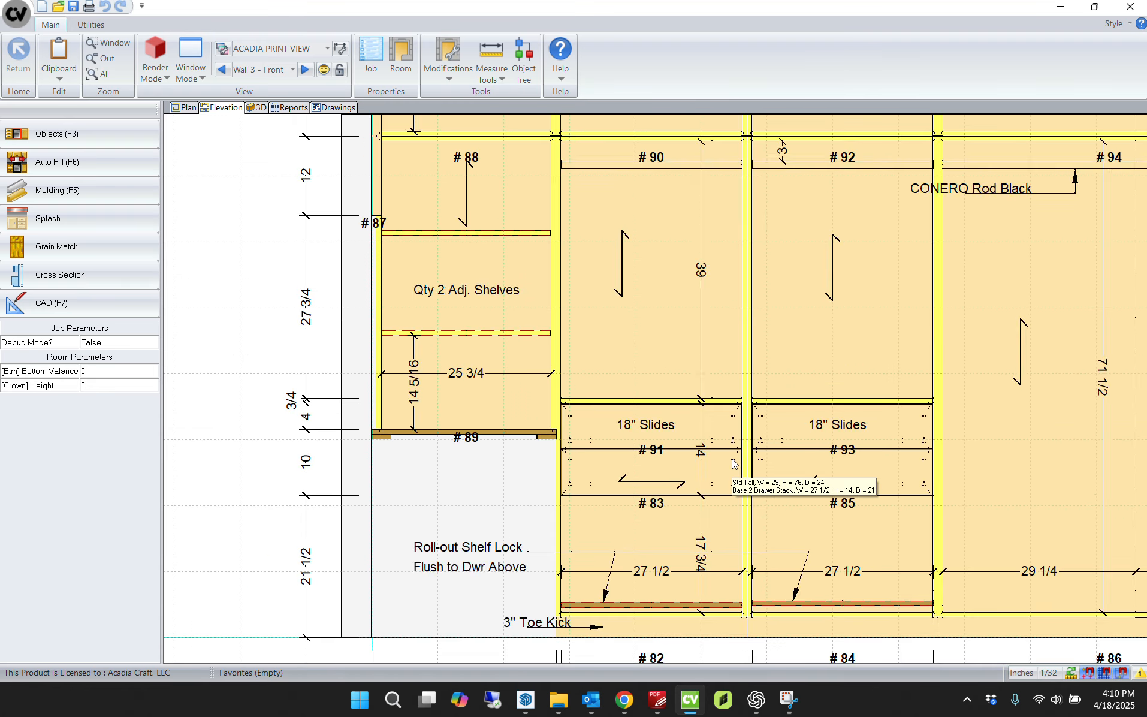
{"action": "scroll", "coordinate": [733, 460], "scroll_direction": "down", "scroll_amount": 1}
{"action": "middle_click_drag", "start_coordinate": [755, 250], "coordinate": [734, 378]}
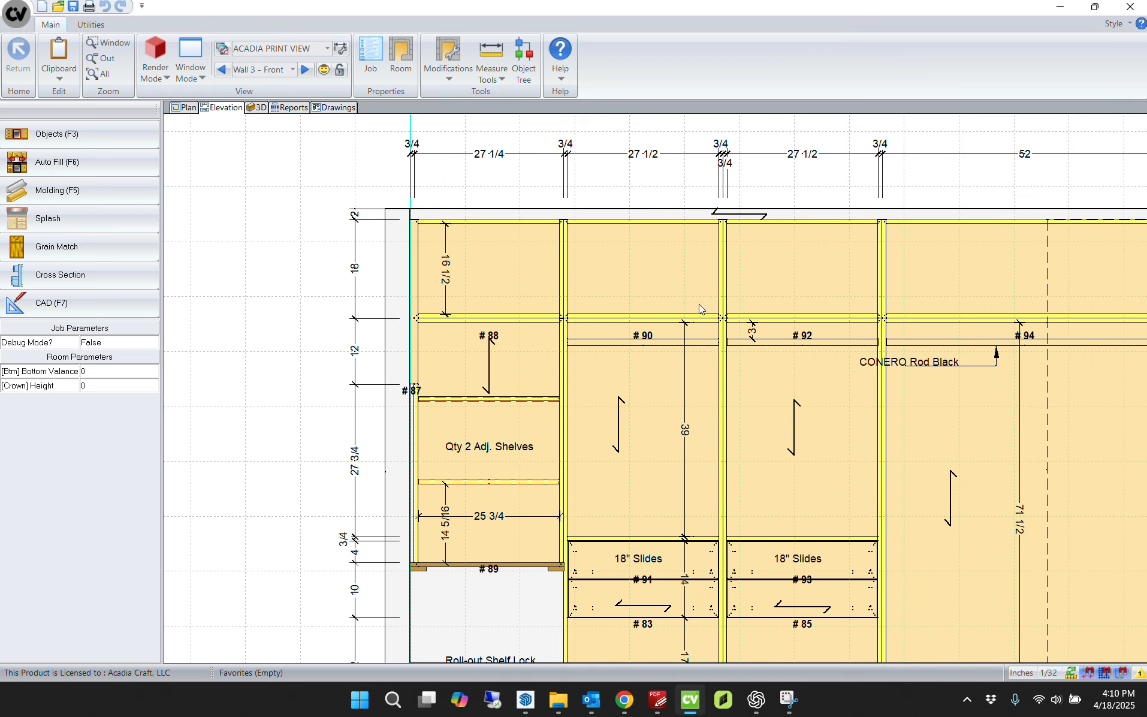
{"action": "left_click", "coordinate": [714, 405]}
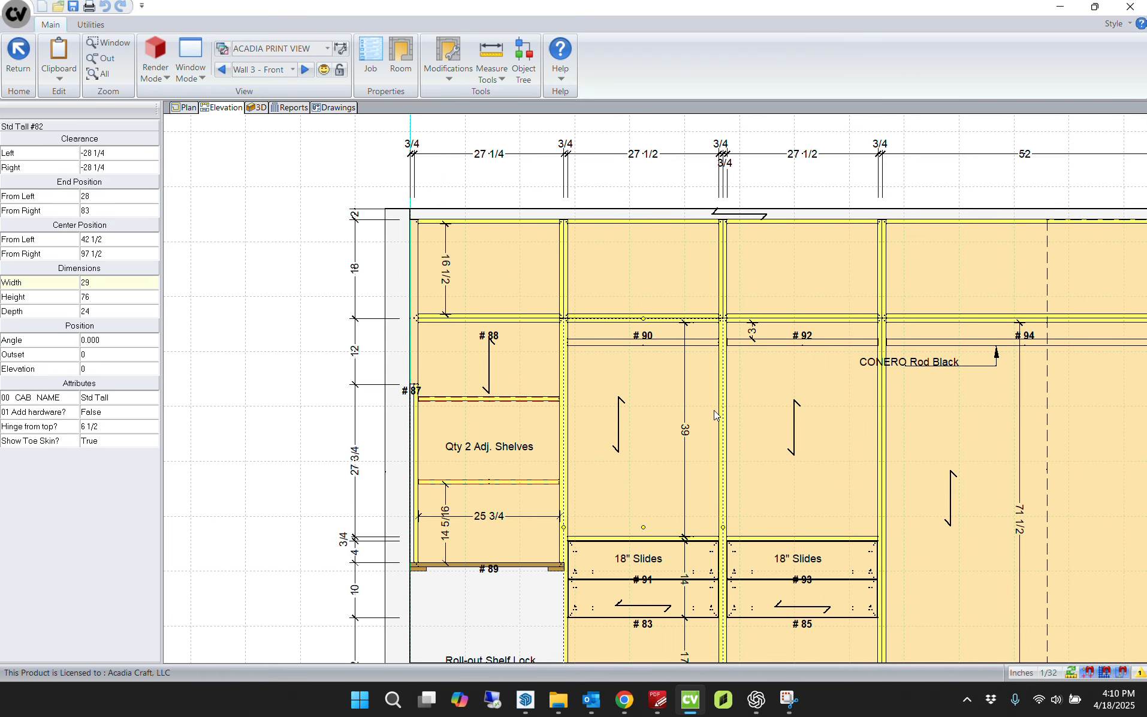
{"action": "scroll", "coordinate": [718, 420], "scroll_direction": "down", "scroll_amount": 1}
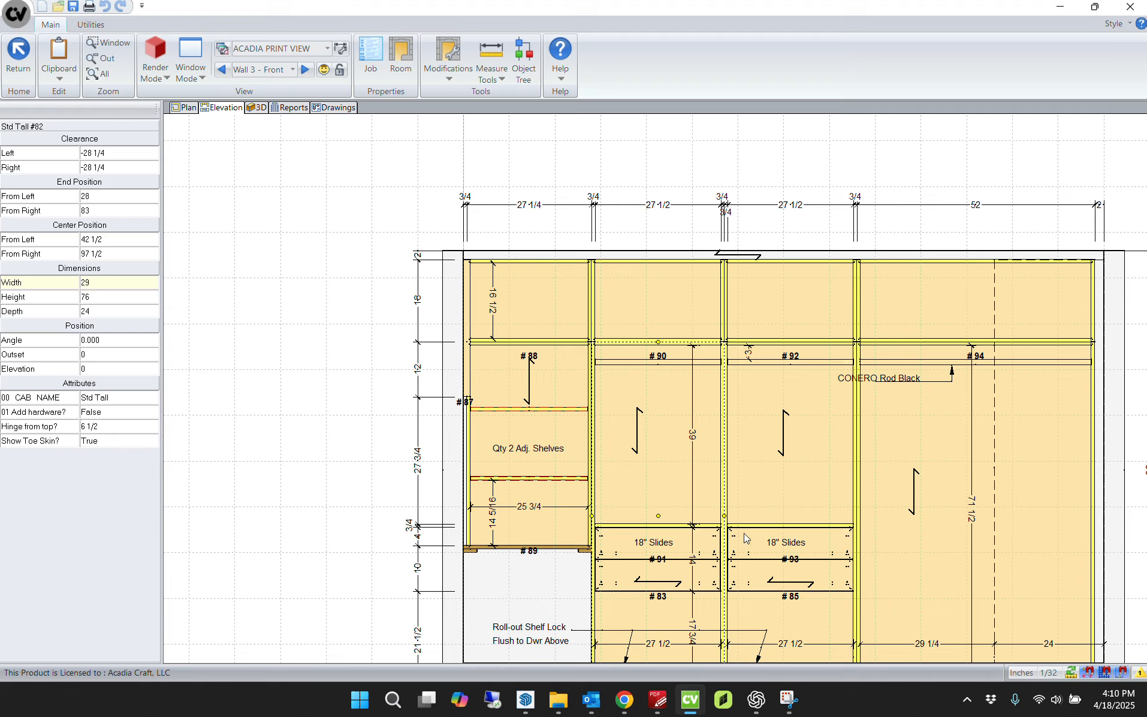
{"action": "middle_click_drag", "start_coordinate": [743, 531], "coordinate": [684, 417]}
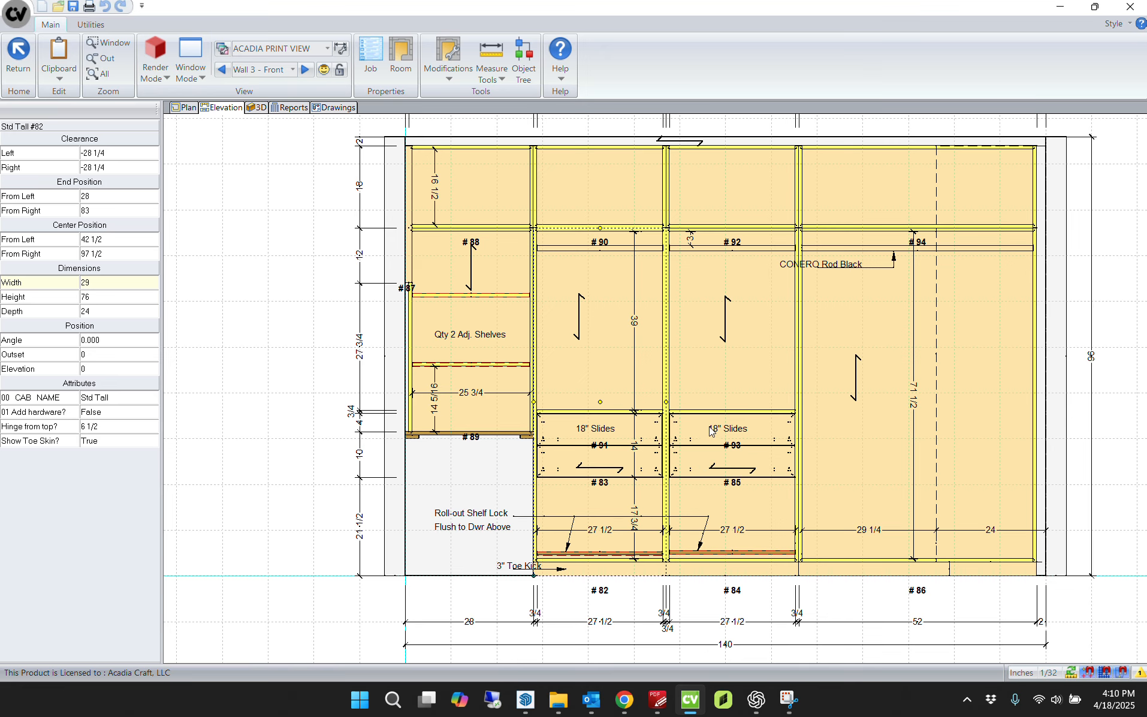
{"action": "scroll", "coordinate": [655, 273], "scroll_direction": "up", "scroll_amount": 1}
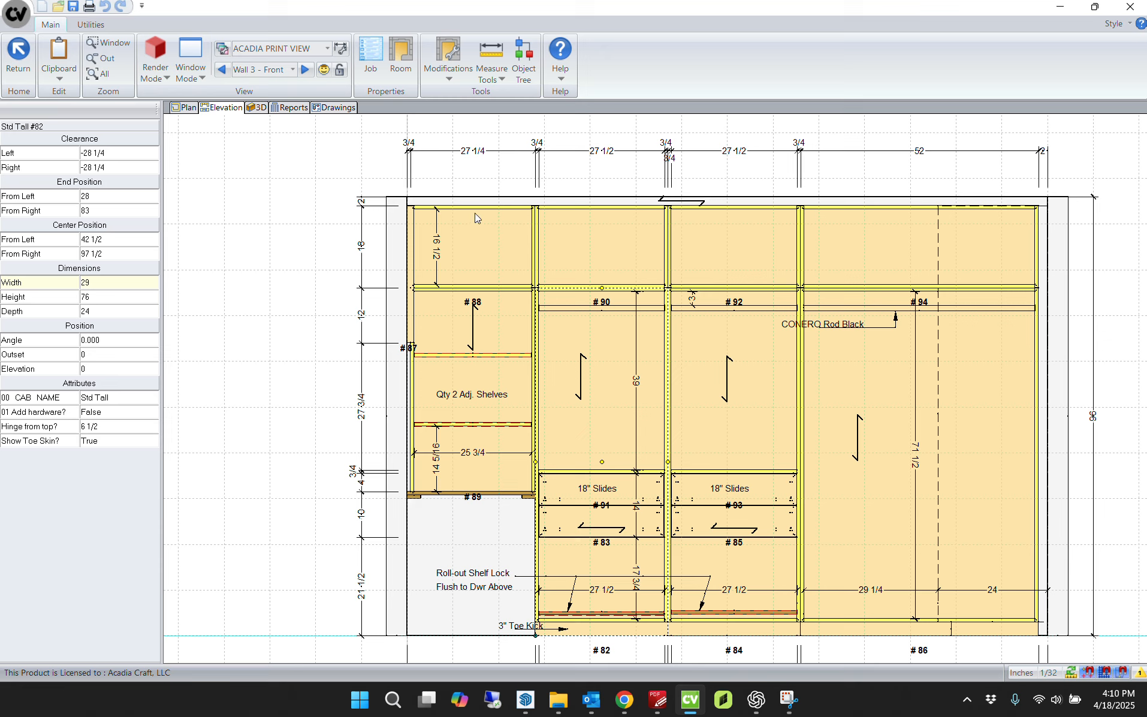
Step: Insert a Crown L-shape from the Acadia Craft upper cabinet moldings and valances above the upper cabinets on Wall 3
{"action": "left_click", "coordinate": [254, 211]}
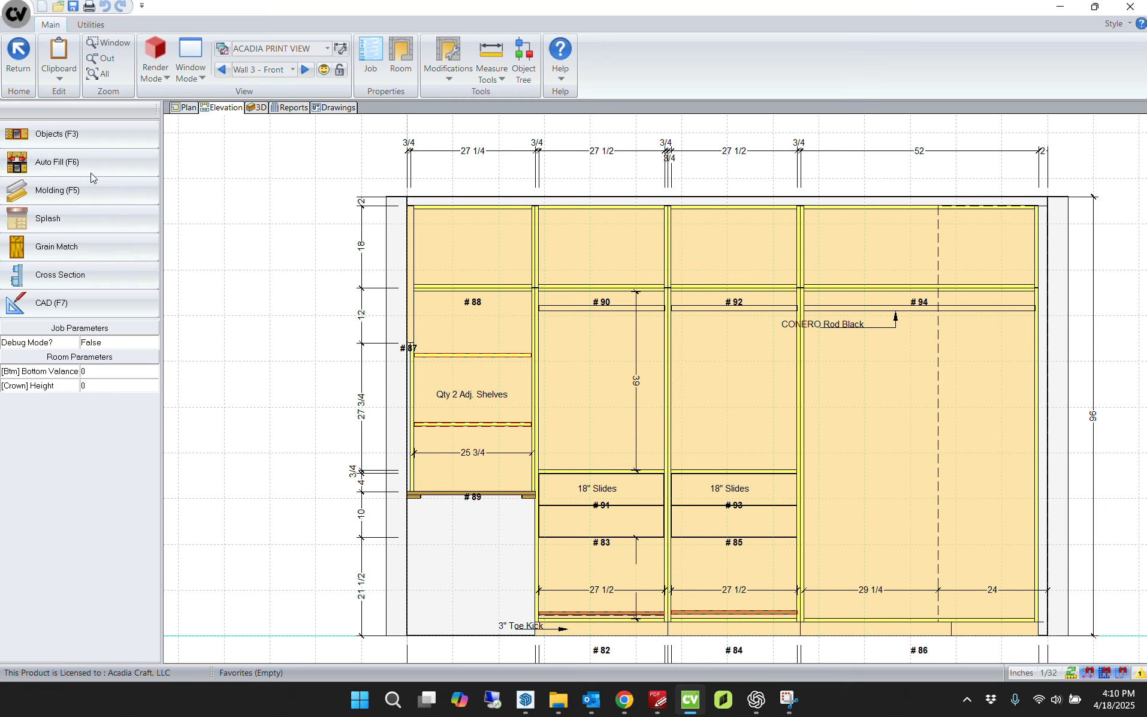
{"action": "left_click", "coordinate": [75, 134]}
{"action": "left_click", "coordinate": [55, 163]}
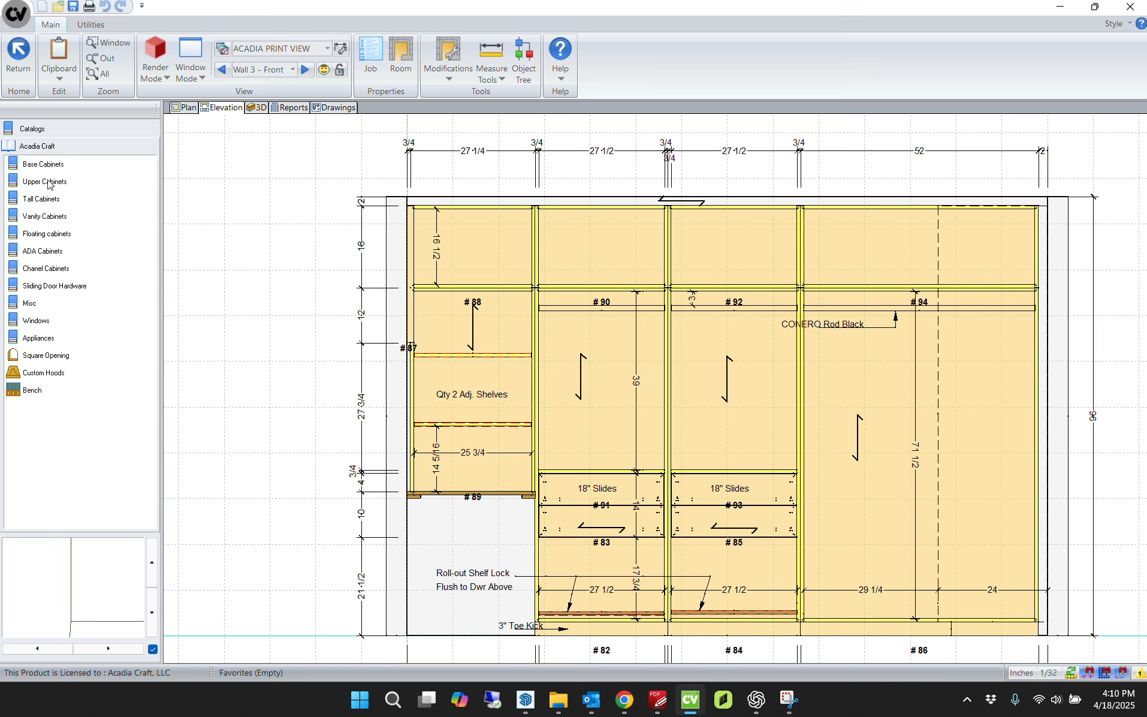
{"action": "left_click", "coordinate": [49, 199]}
{"action": "left_click", "coordinate": [59, 159]}
{"action": "left_click", "coordinate": [54, 180]}
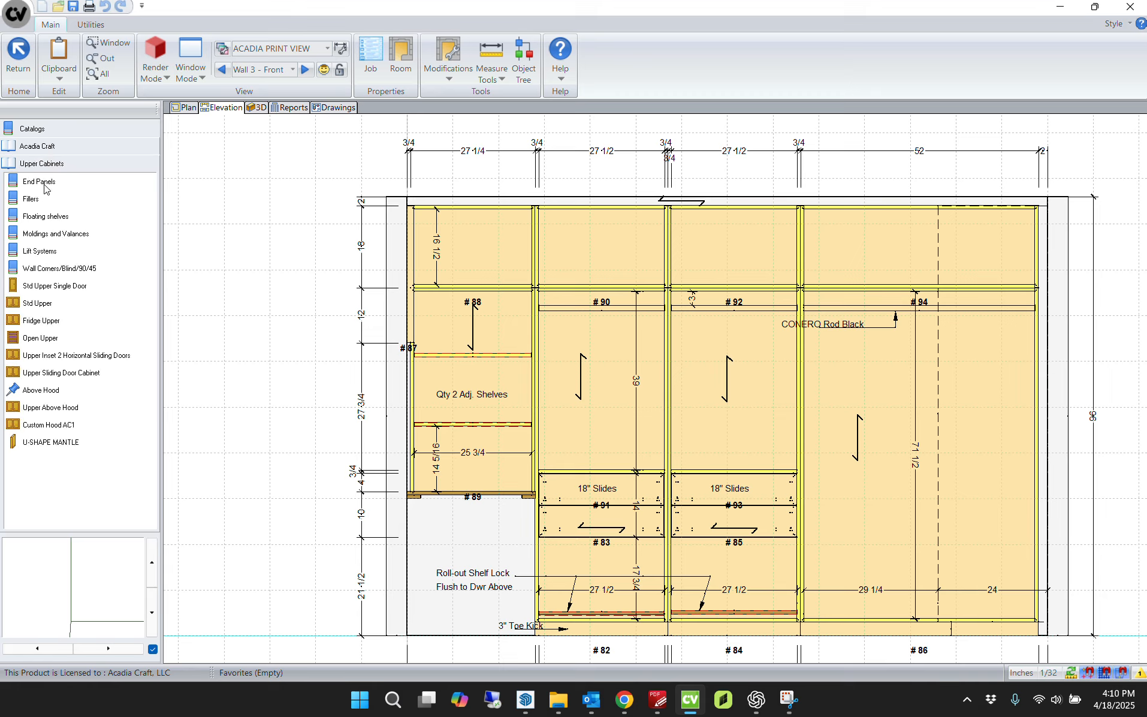
{"action": "left_click", "coordinate": [65, 239]}
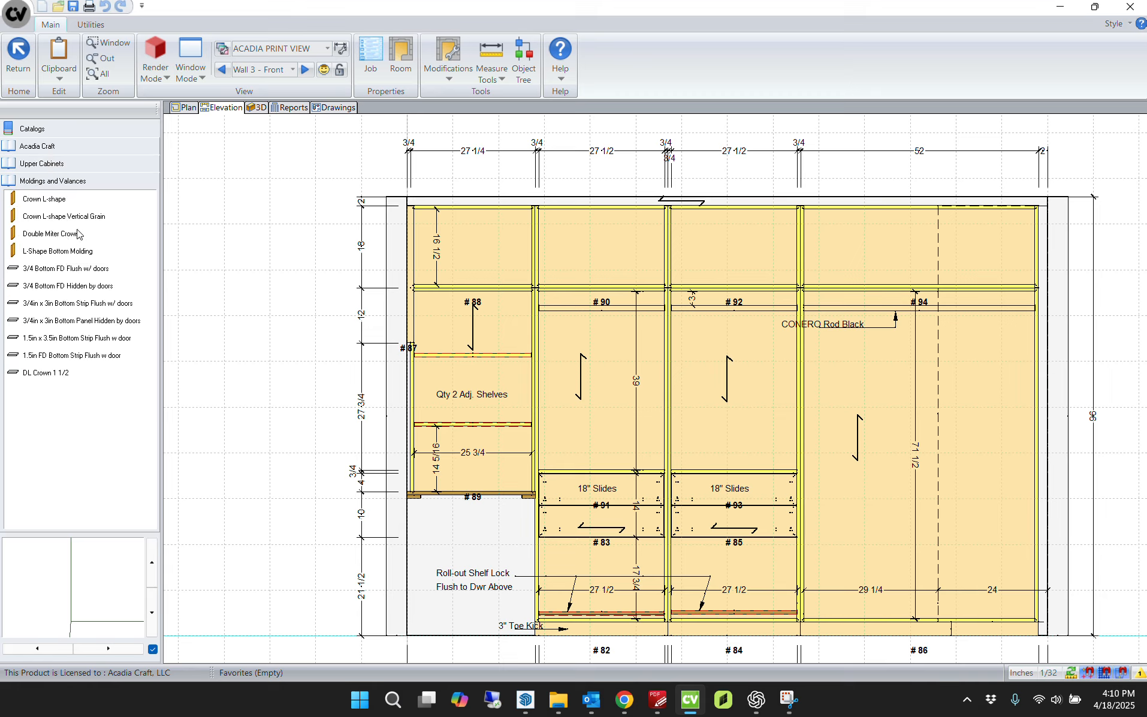
{"action": "left_click", "coordinate": [70, 202]}
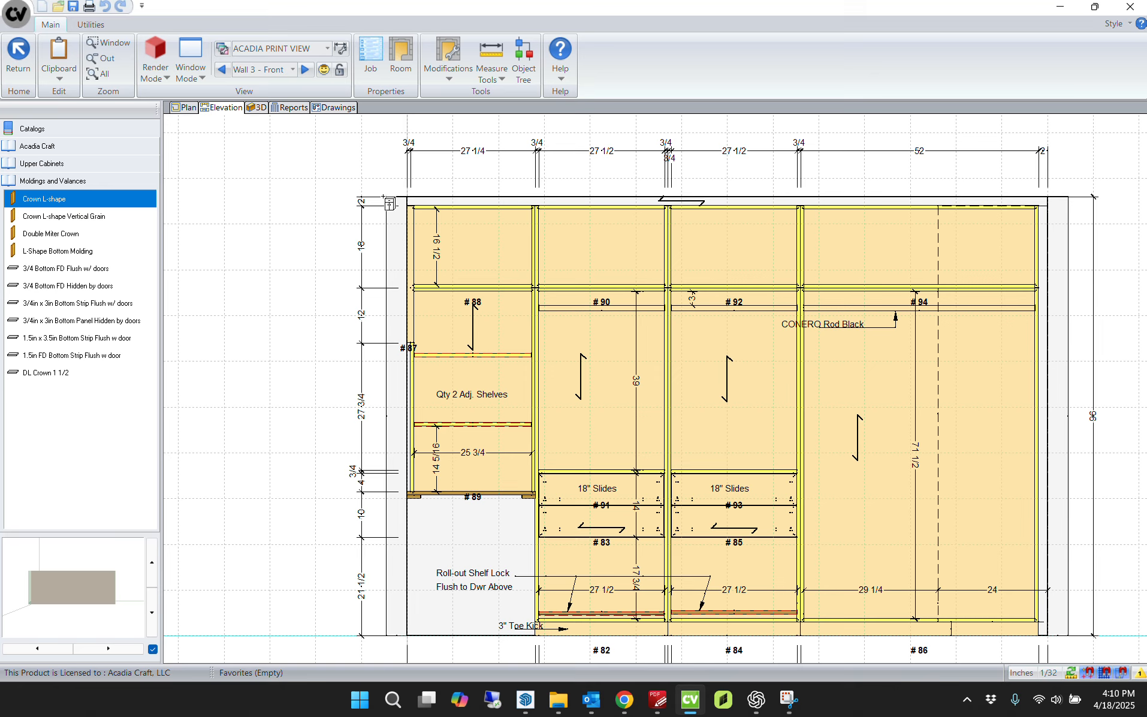
{"action": "left_click", "coordinate": [512, 195]}
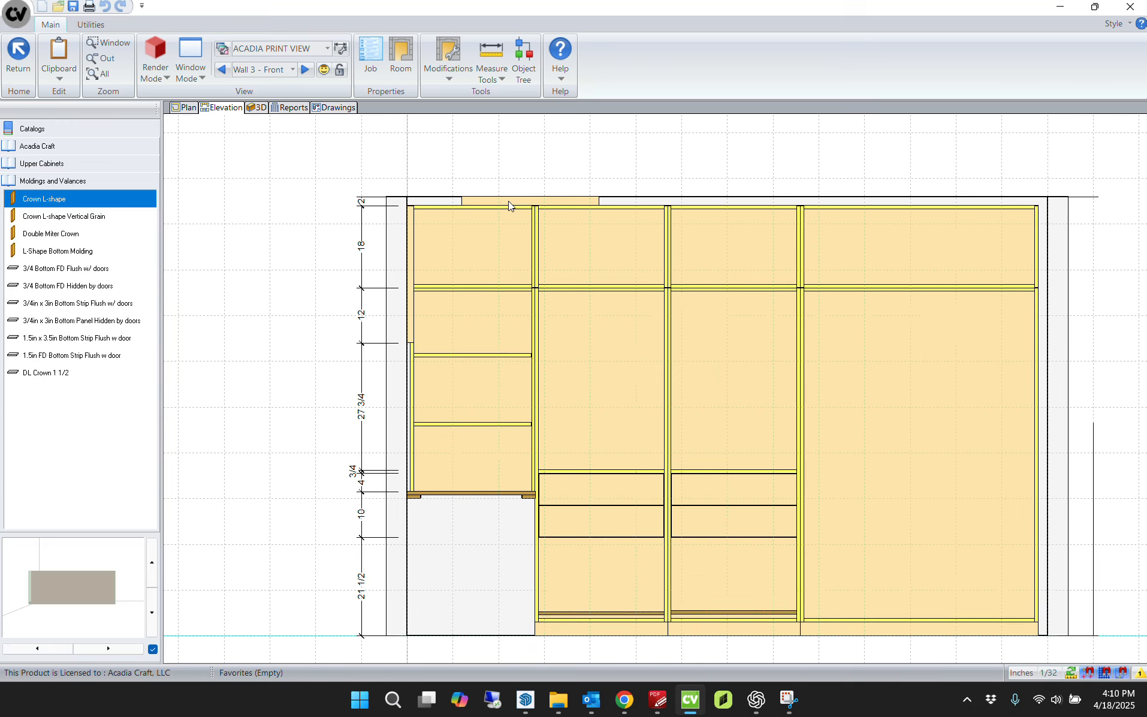
Step: Open the L-shape crown, set its face panel's bottom size adjustment to .75, and return to the Wall 3 elevation
{"action": "scroll", "coordinate": [512, 201], "scroll_direction": "up", "scroll_amount": 2}
{"action": "left_click", "coordinate": [512, 202]}
{"action": "double_click", "coordinate": [509, 204]}
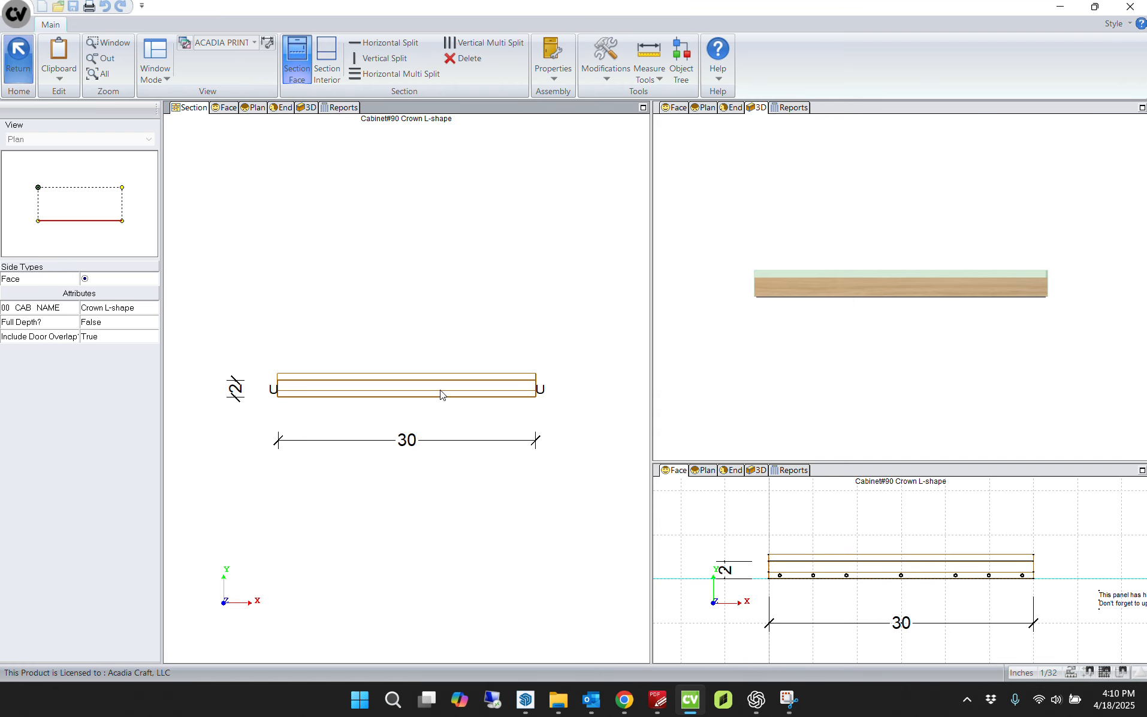
{"action": "left_click", "coordinate": [441, 393]}
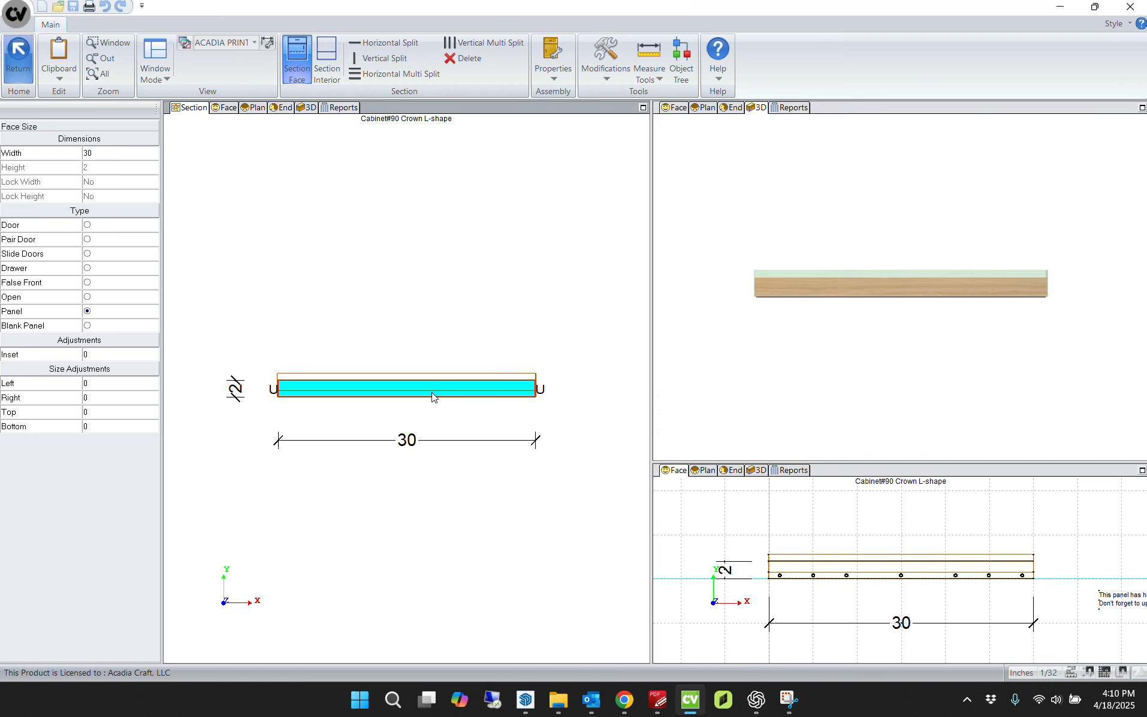
{"action": "left_click", "coordinate": [118, 426]}
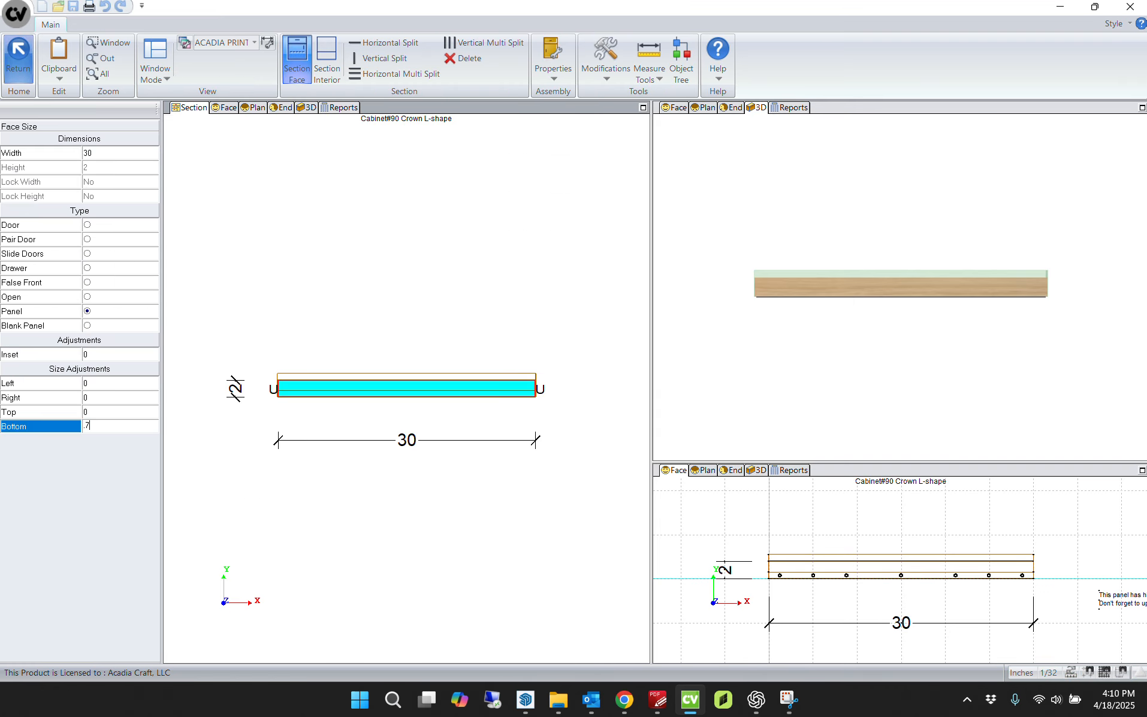
{"action": "type", "text": ".75"}
{"action": "key", "text": "Return"}
{"action": "left_click", "coordinate": [375, 268]}
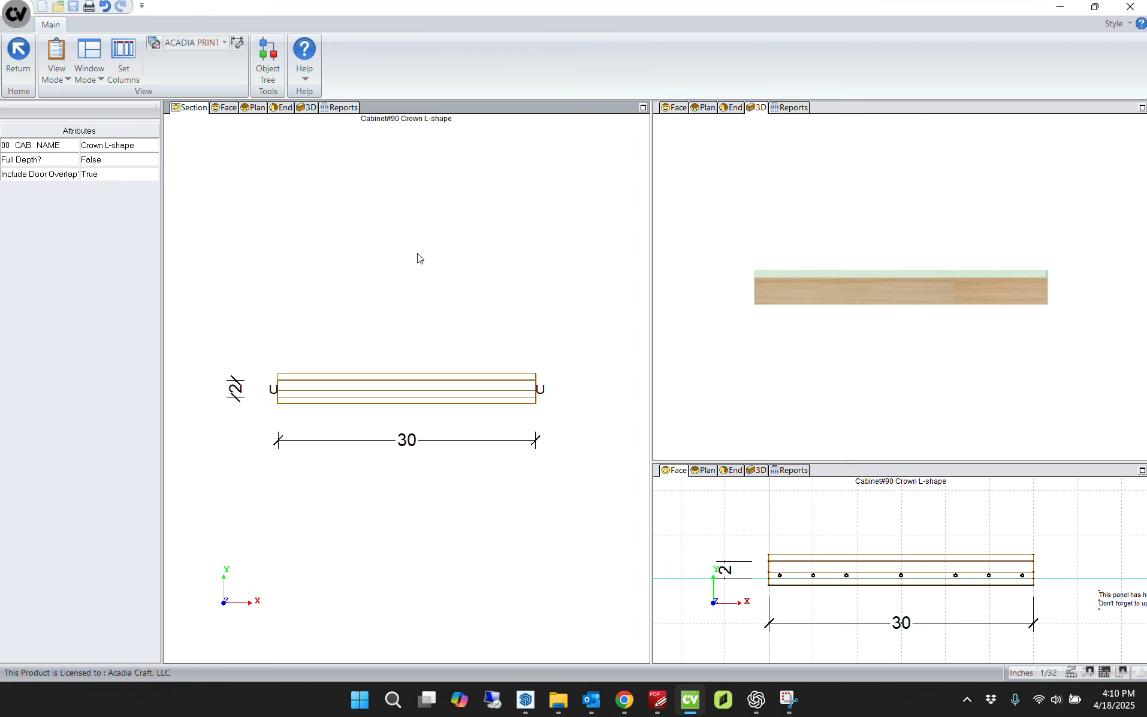
{"action": "double_click", "coordinate": [467, 265]}
{"action": "scroll", "coordinate": [453, 203], "scroll_direction": "up", "scroll_amount": 4}
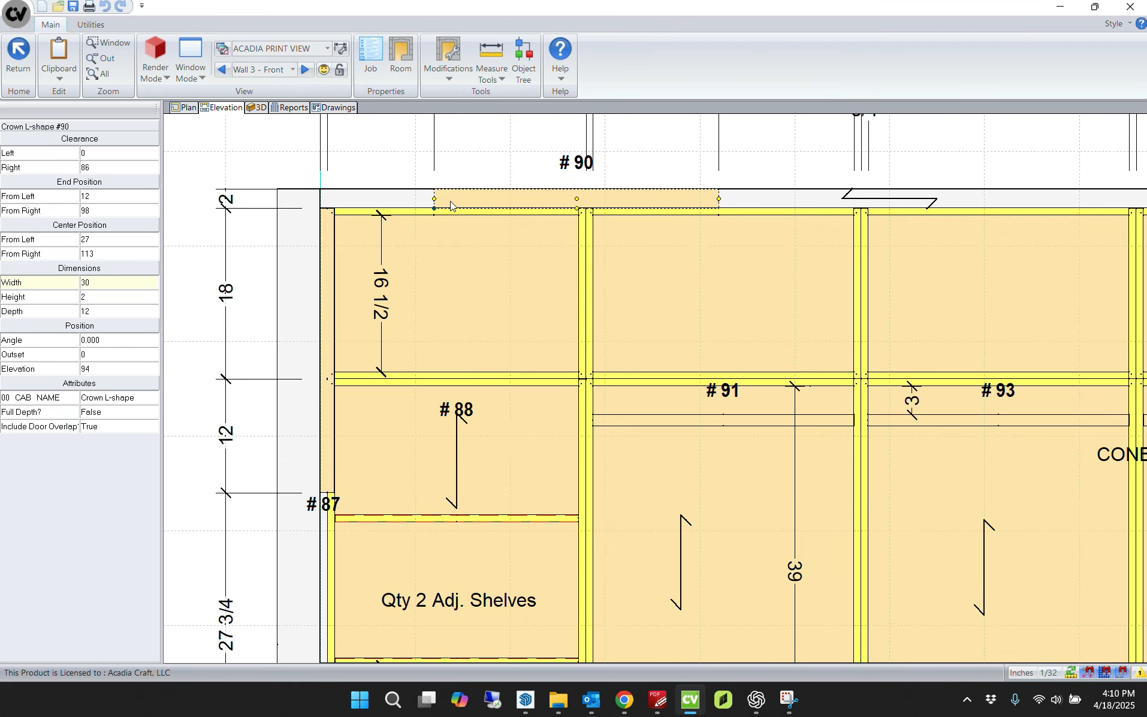
Step: Set the L-shape crown's depth to 24 and its end position from the left to 0
{"action": "left_click", "coordinate": [157, 312]}
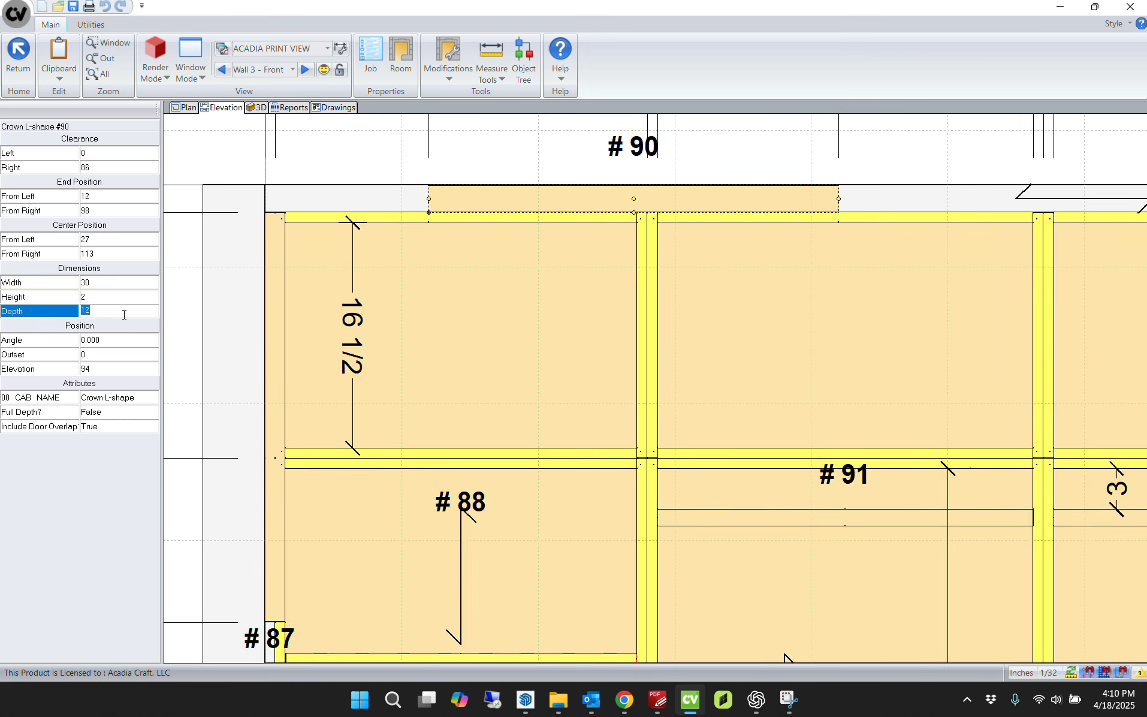
{"action": "type", "text": "24"}
{"action": "key", "text": "Return"}
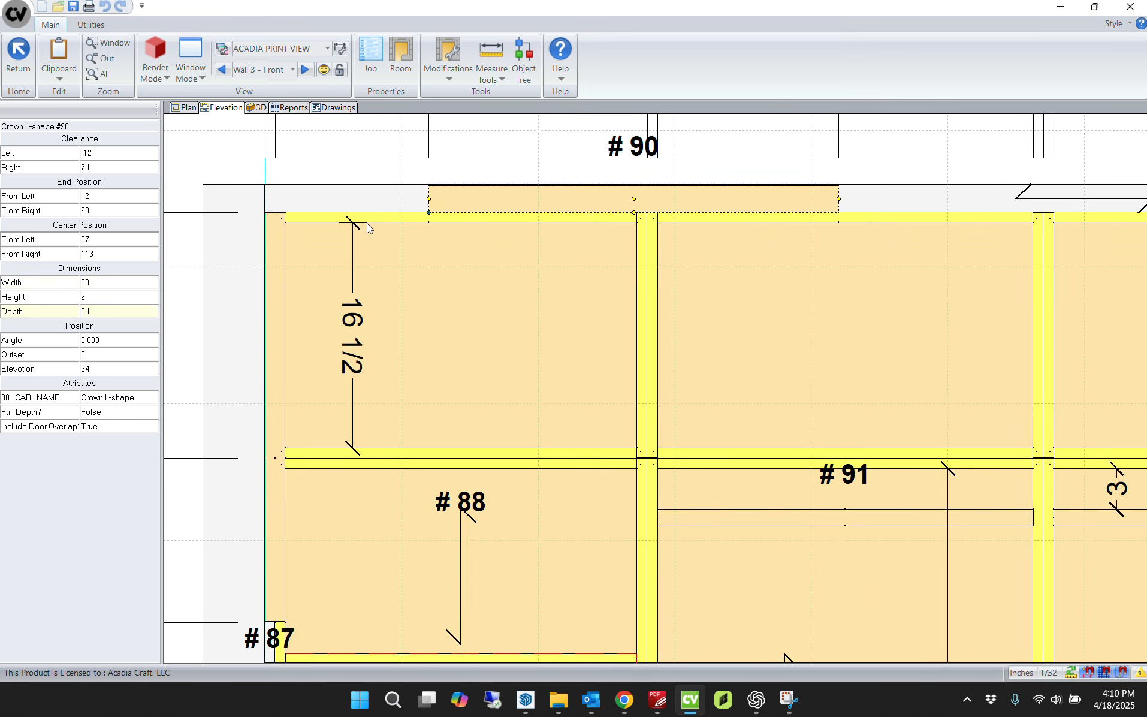
{"action": "left_click", "coordinate": [410, 146]}
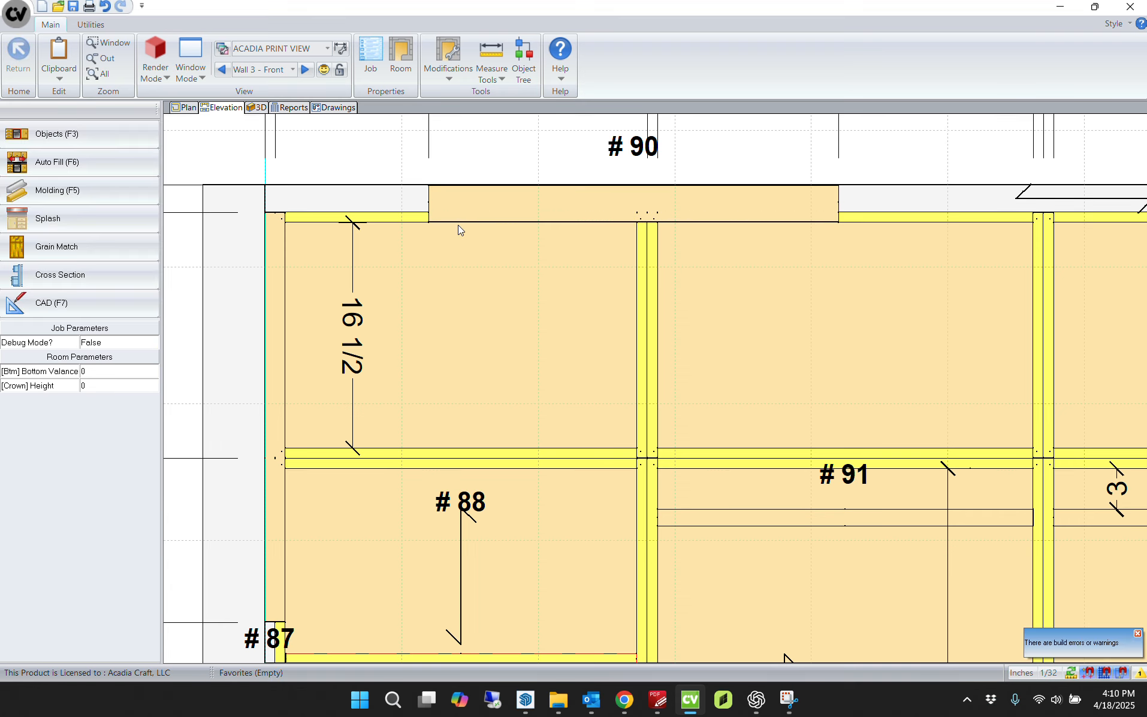
{"action": "left_click", "coordinate": [461, 194]}
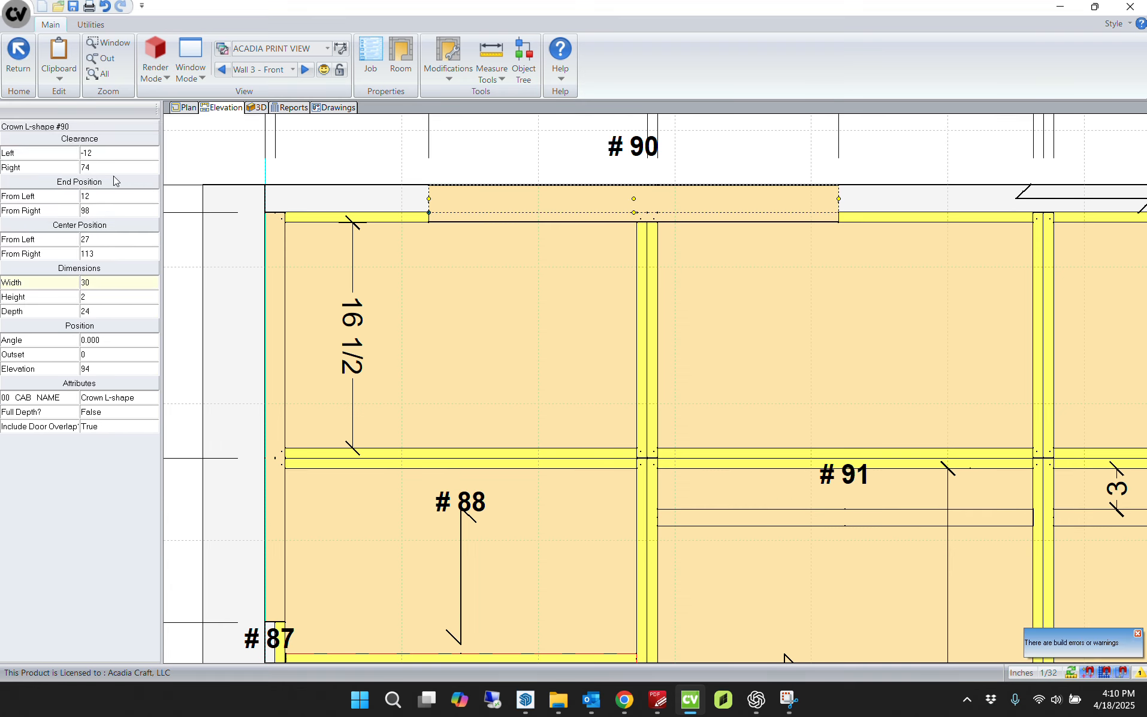
{"action": "left_click", "coordinate": [102, 195]}
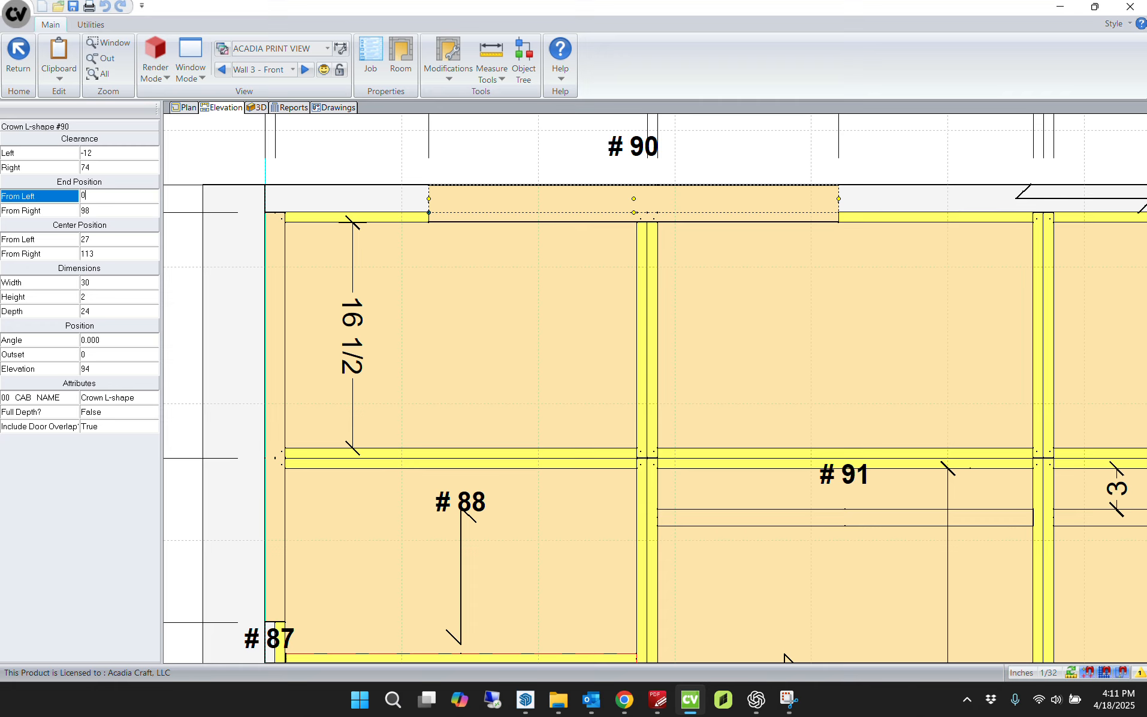
{"action": "type", "text": "0"}
{"action": "key", "text": "Return"}
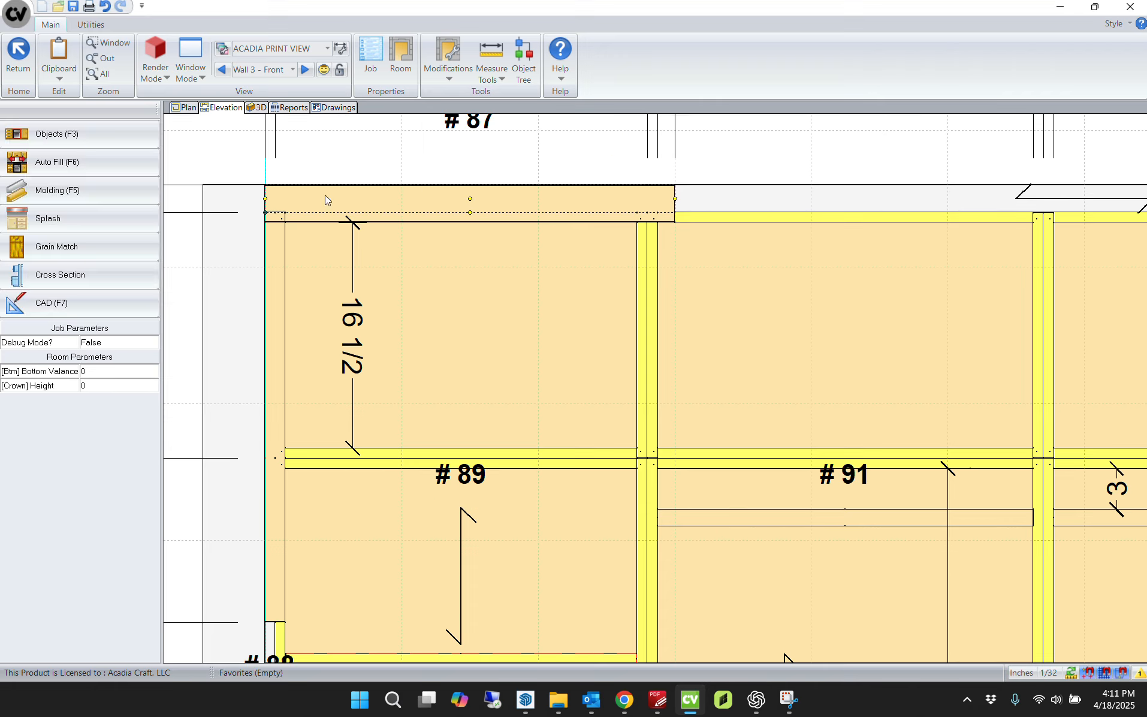
Step: Reduce the upper L-shape filler's height by .75 to 29 1/4, and lower its elevation by .75 to 64
{"action": "left_click", "coordinate": [272, 251]}
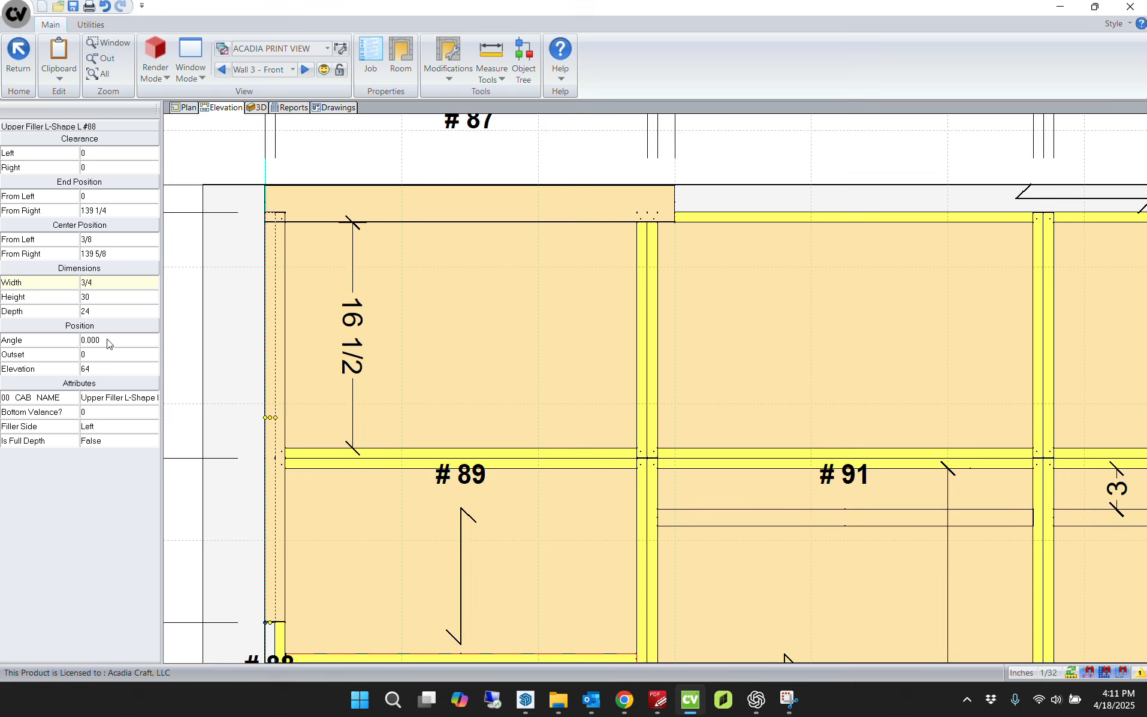
{"action": "left_click", "coordinate": [100, 298]}
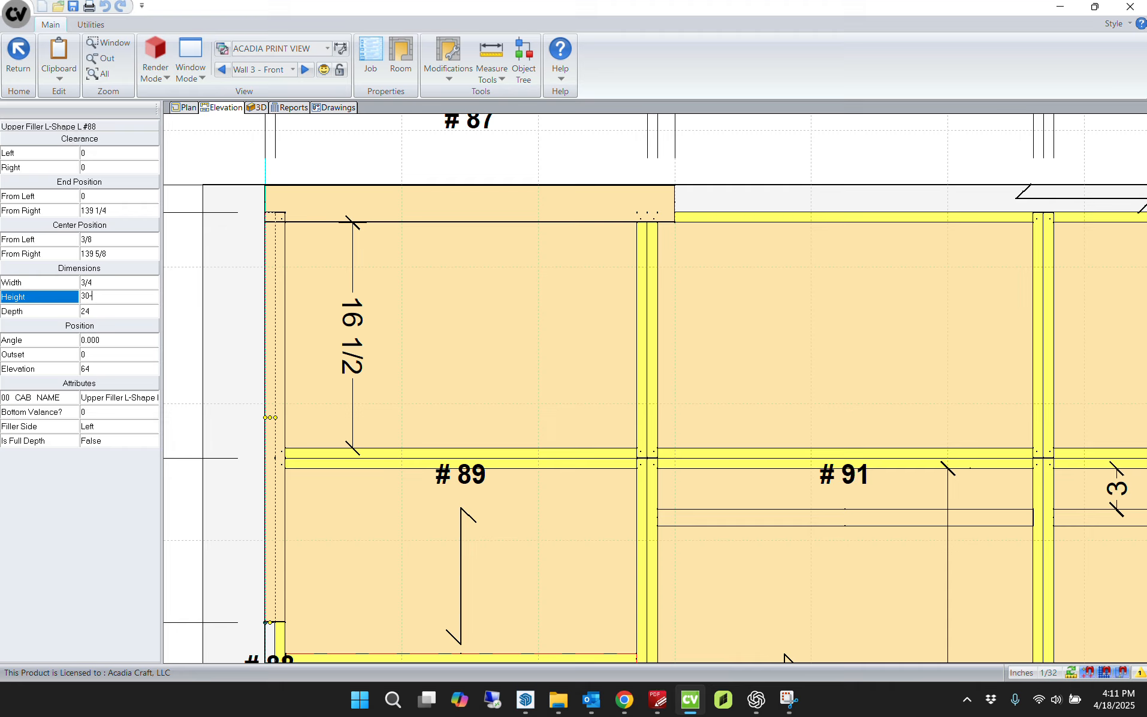
{"action": "type", "text": "-.75"}
{"action": "key", "text": "Return"}
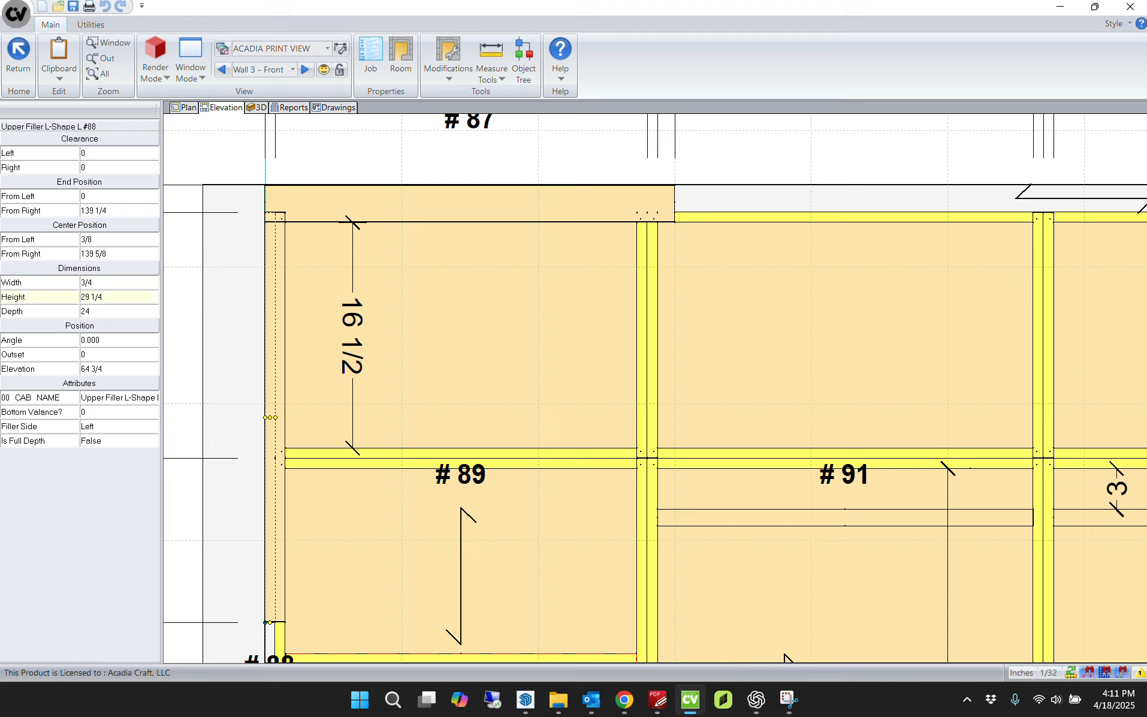
{"action": "left_click", "coordinate": [127, 366]}
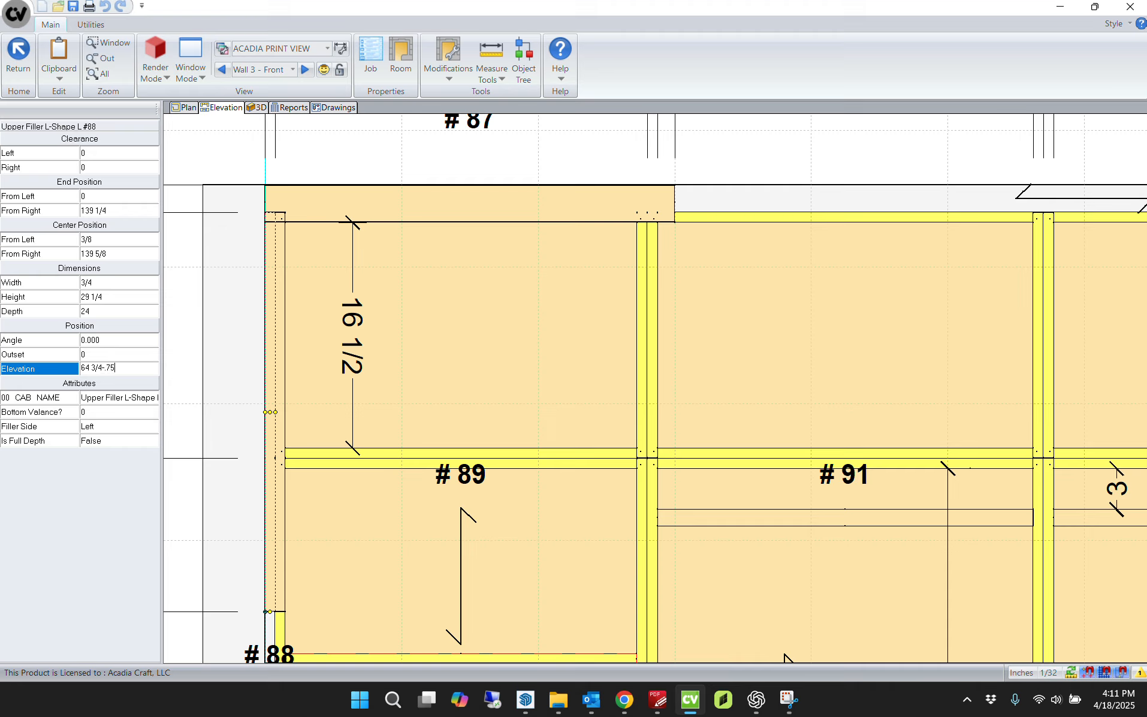
{"action": "key", "text": "Return"}
{"action": "key", "text": "Escape"}
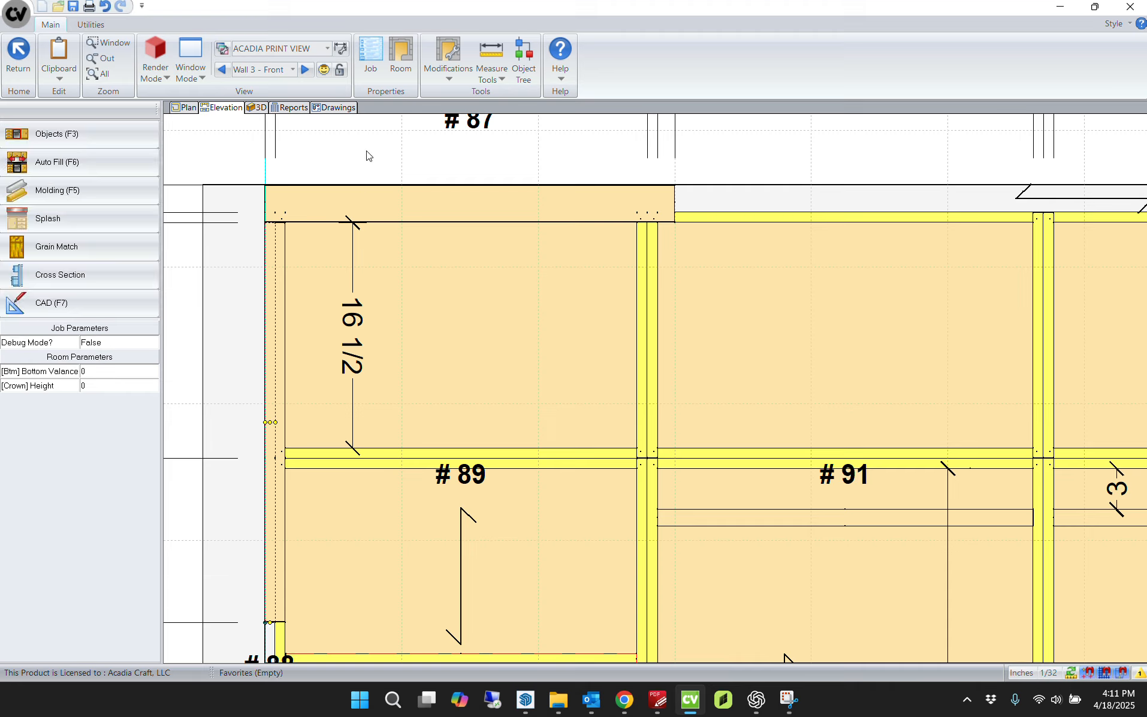
Step: Check the crown where it meets the filler, inspect tall cabinet #82 from behind in 3D, and return to the Wall 3 elevation
{"action": "scroll", "coordinate": [352, 197], "scroll_direction": "down", "scroll_amount": 2}
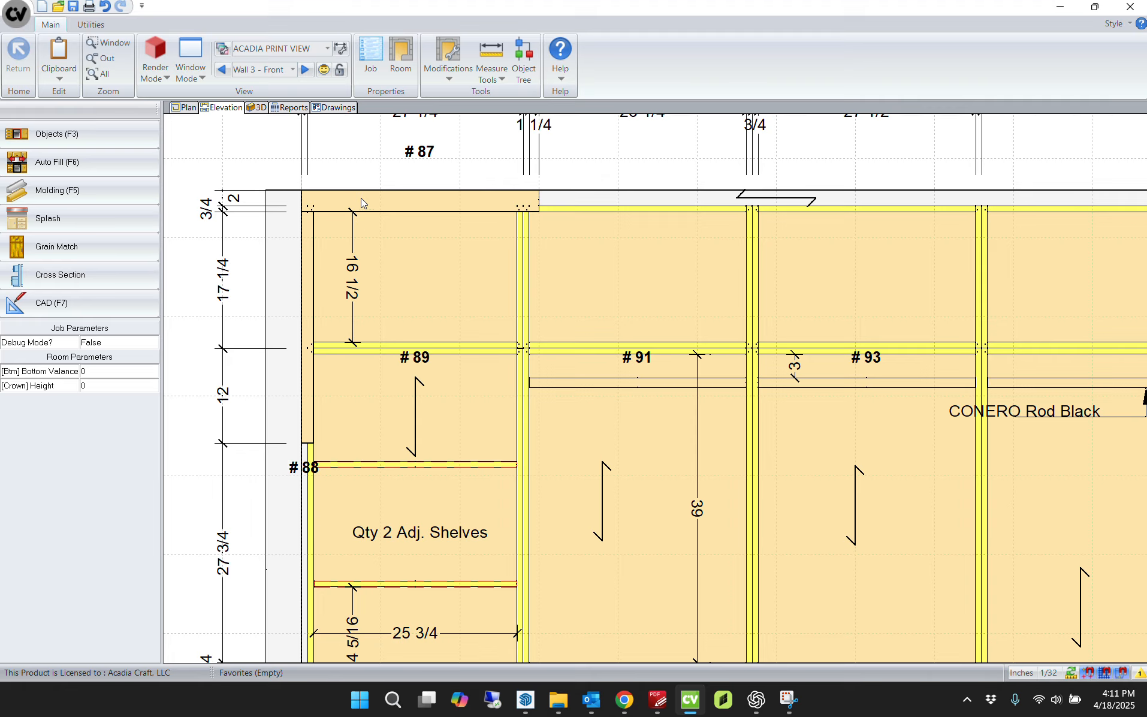
{"action": "scroll", "coordinate": [390, 245], "scroll_direction": "up", "scroll_amount": 1}
{"action": "scroll", "coordinate": [402, 242], "scroll_direction": "up", "scroll_amount": 1}
{"action": "scroll", "coordinate": [564, 241], "scroll_direction": "down", "scroll_amount": 2}
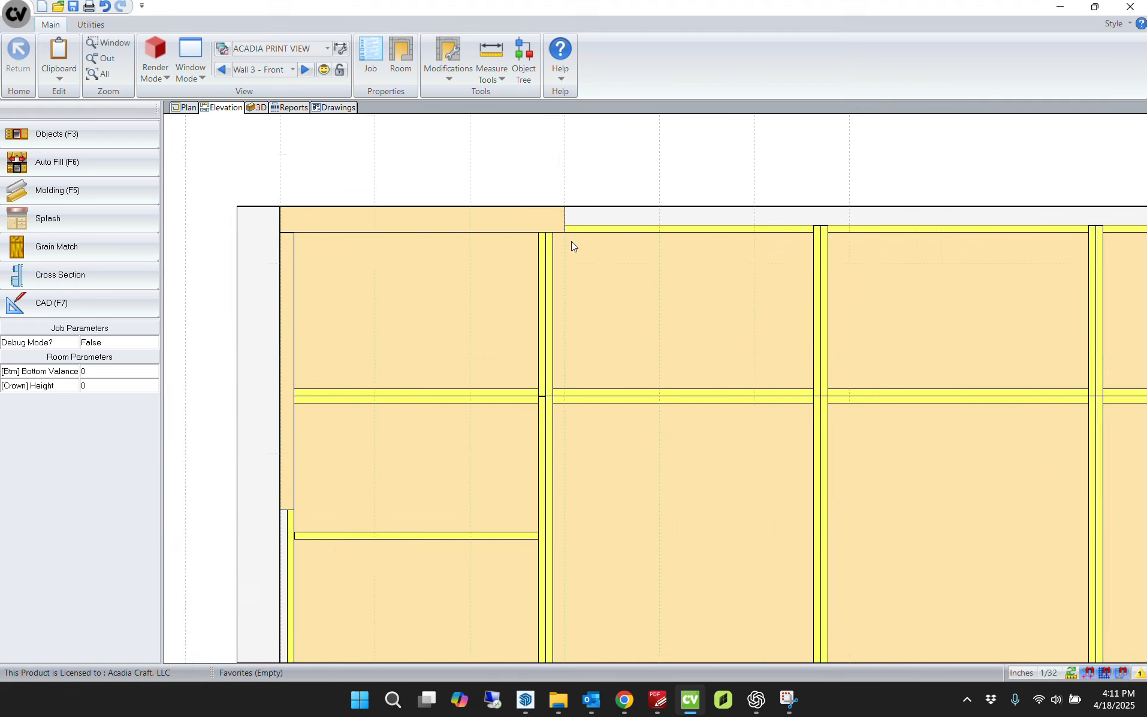
{"action": "middle_click_drag", "start_coordinate": [577, 245], "coordinate": [570, 244]}
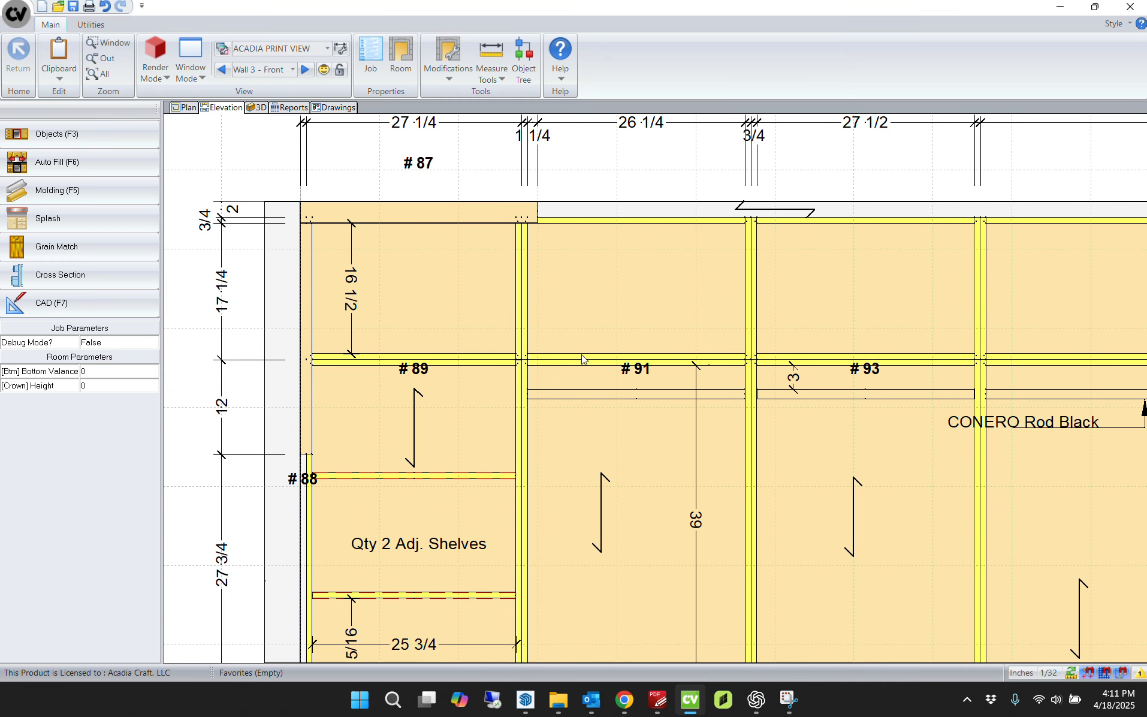
{"action": "middle_click_drag", "start_coordinate": [585, 437], "coordinate": [527, 204]}
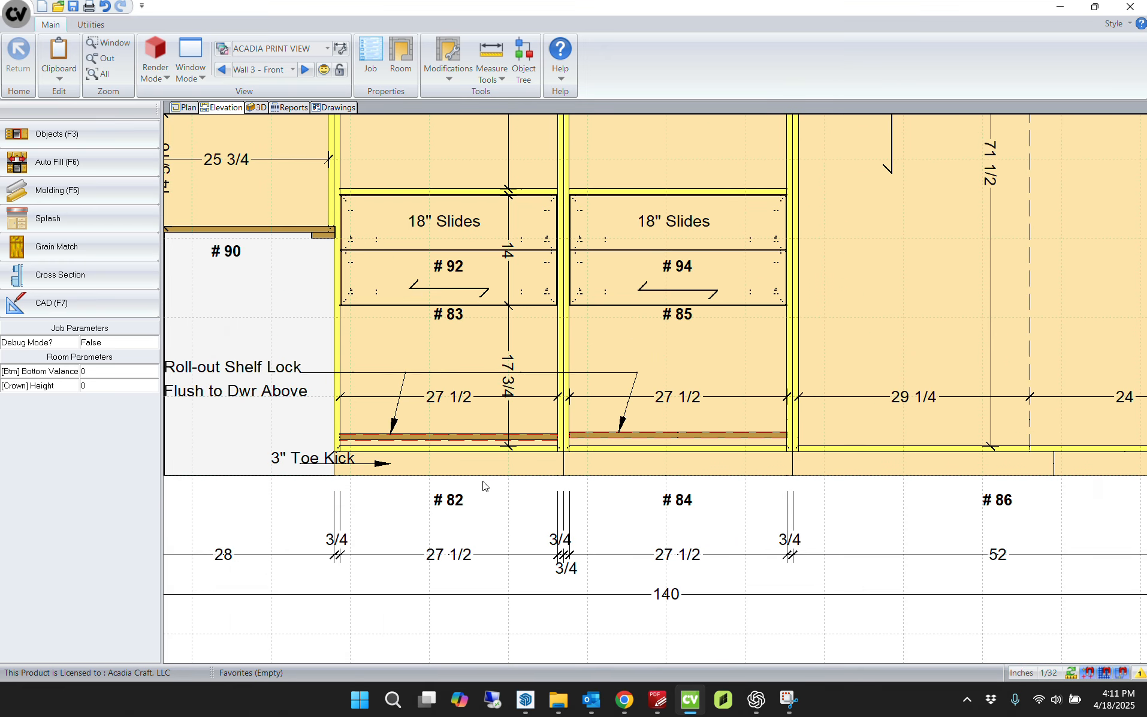
{"action": "left_click", "coordinate": [533, 476]}
{"action": "double_click", "coordinate": [537, 471]}
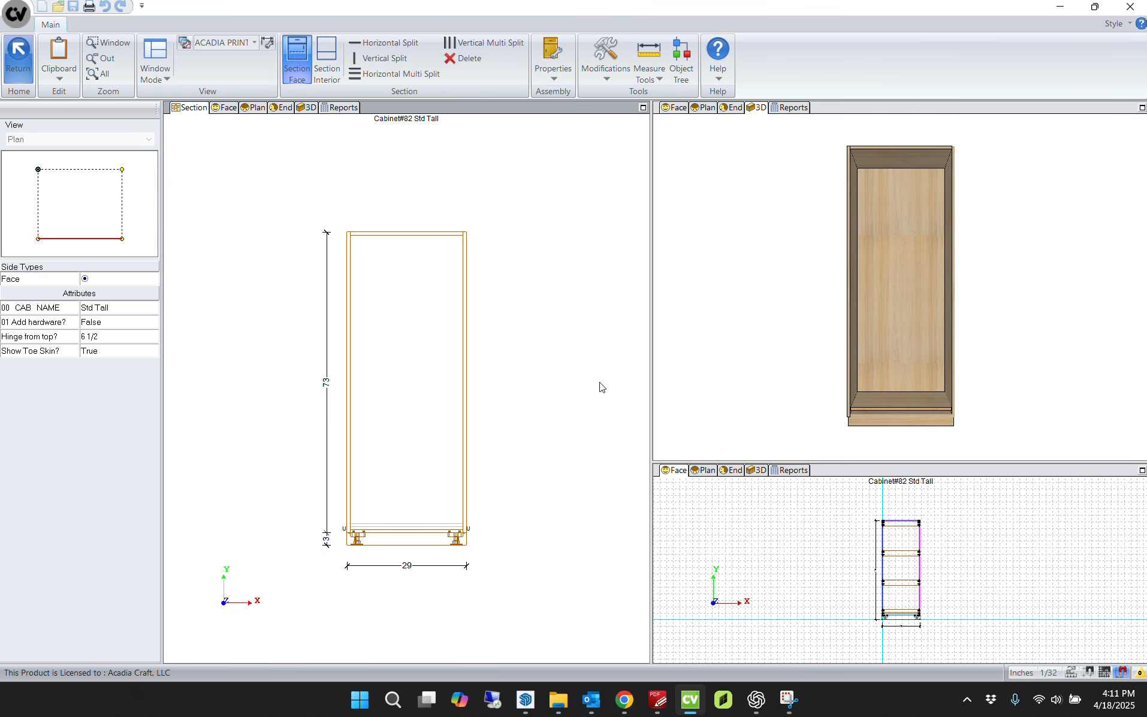
{"action": "left_click_drag", "start_coordinate": [885, 336], "coordinate": [842, 380]}
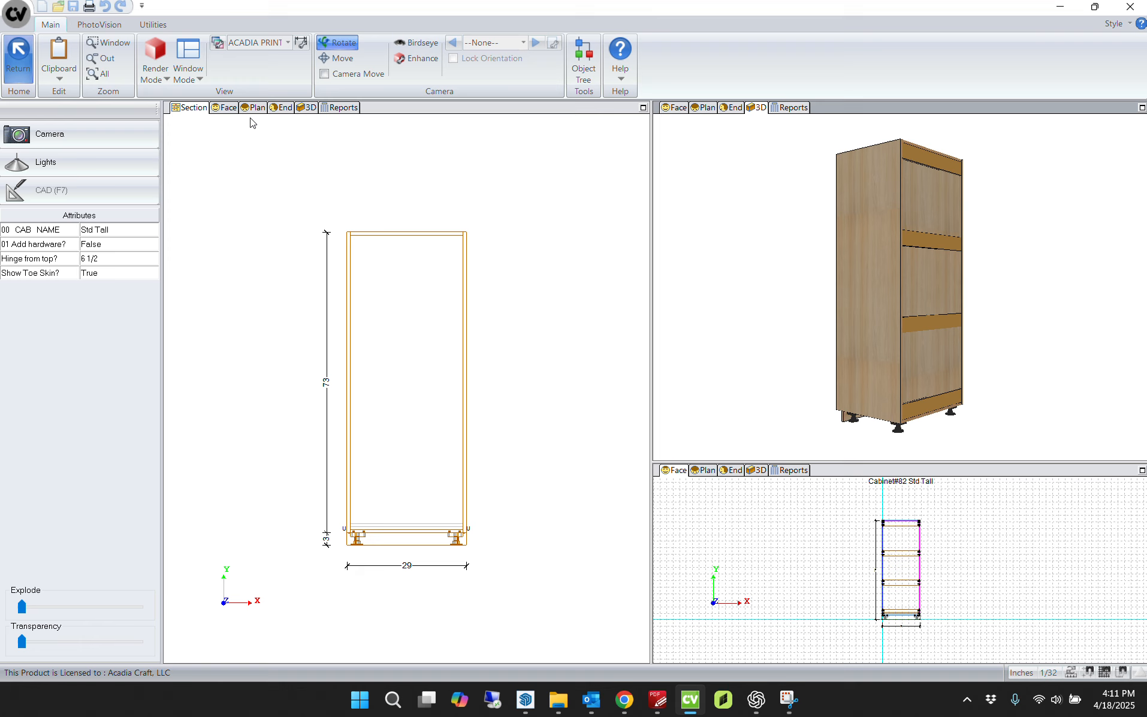
{"action": "left_click", "coordinate": [333, 185]}
{"action": "left_click", "coordinate": [552, 63]}
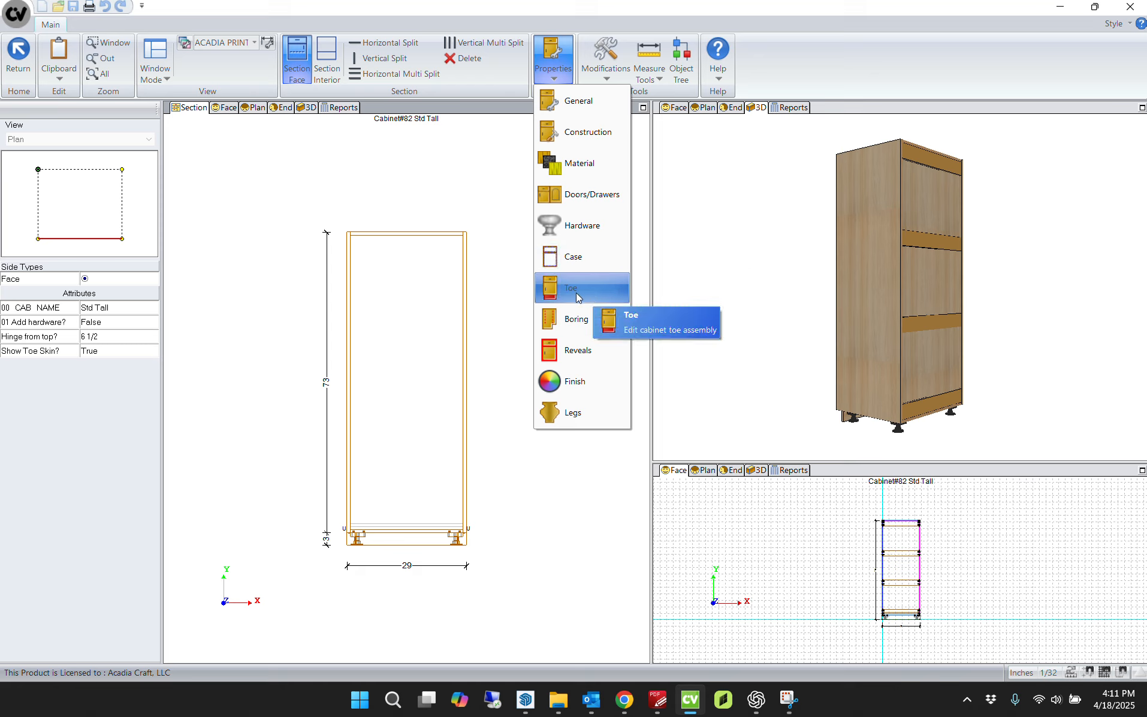
{"action": "left_click", "coordinate": [480, 178]}
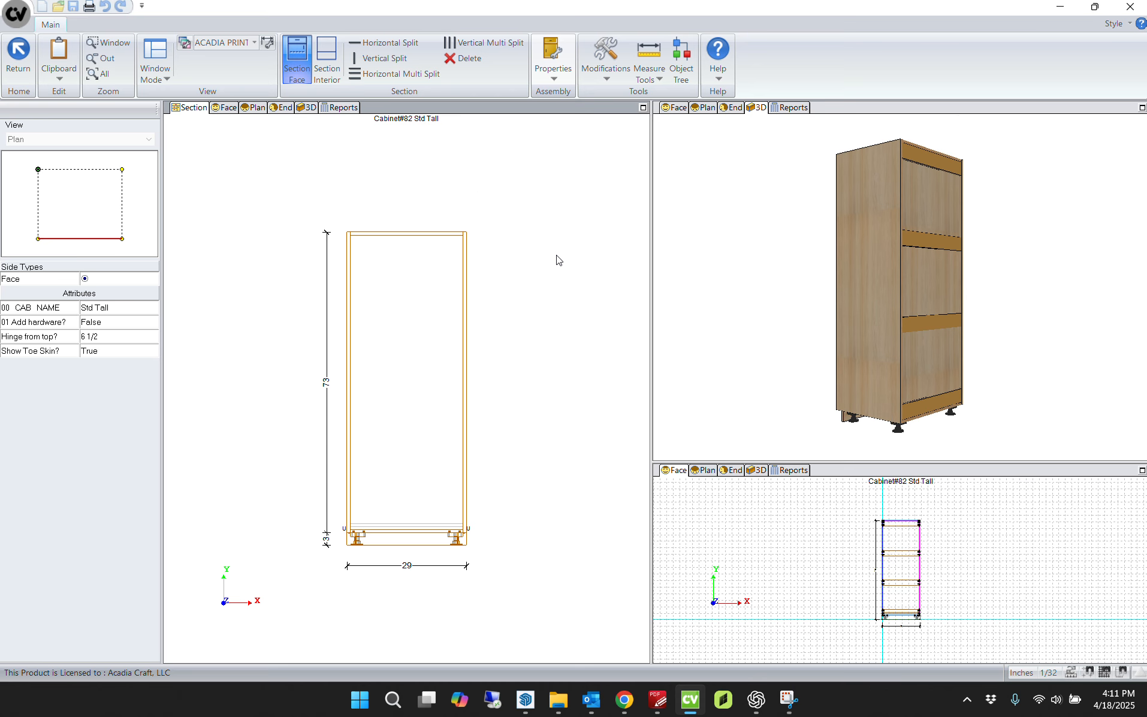
{"action": "key", "text": "Escape"}
Step: Review the toe kick, roll-out shelves and drawer stacks of the tall cabinets on the Wall 3 elevation
{"action": "scroll", "coordinate": [511, 218], "scroll_direction": "down", "scroll_amount": 1}
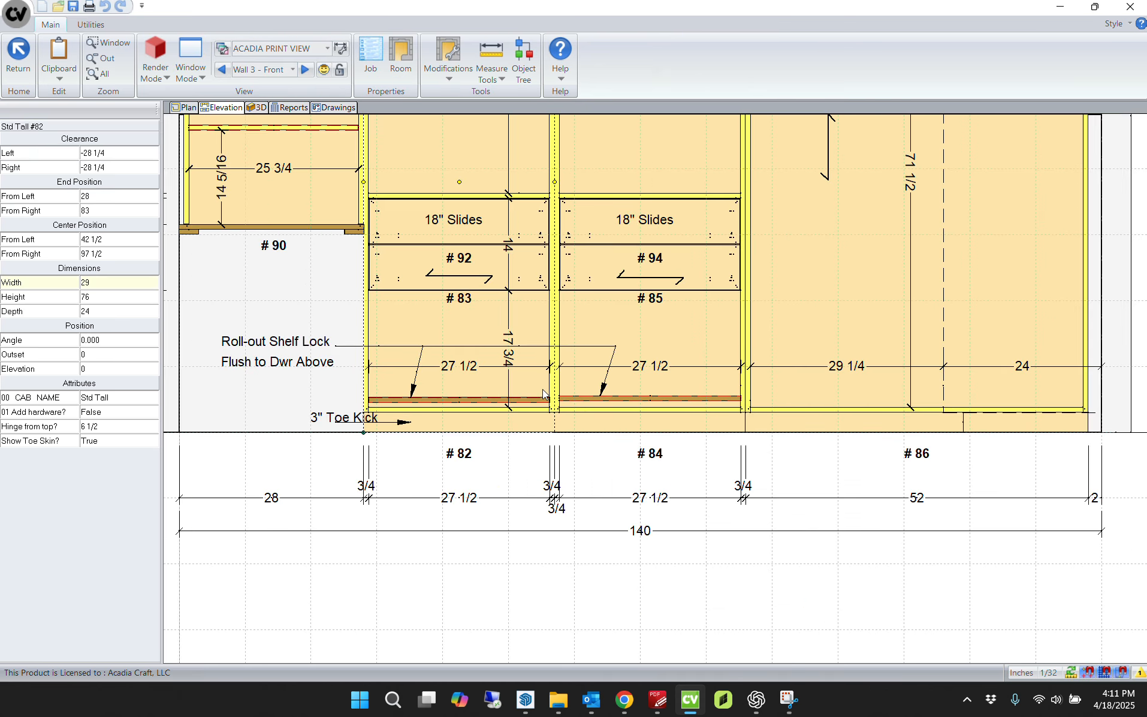
{"action": "scroll", "coordinate": [484, 420], "scroll_direction": "up", "scroll_amount": 3}
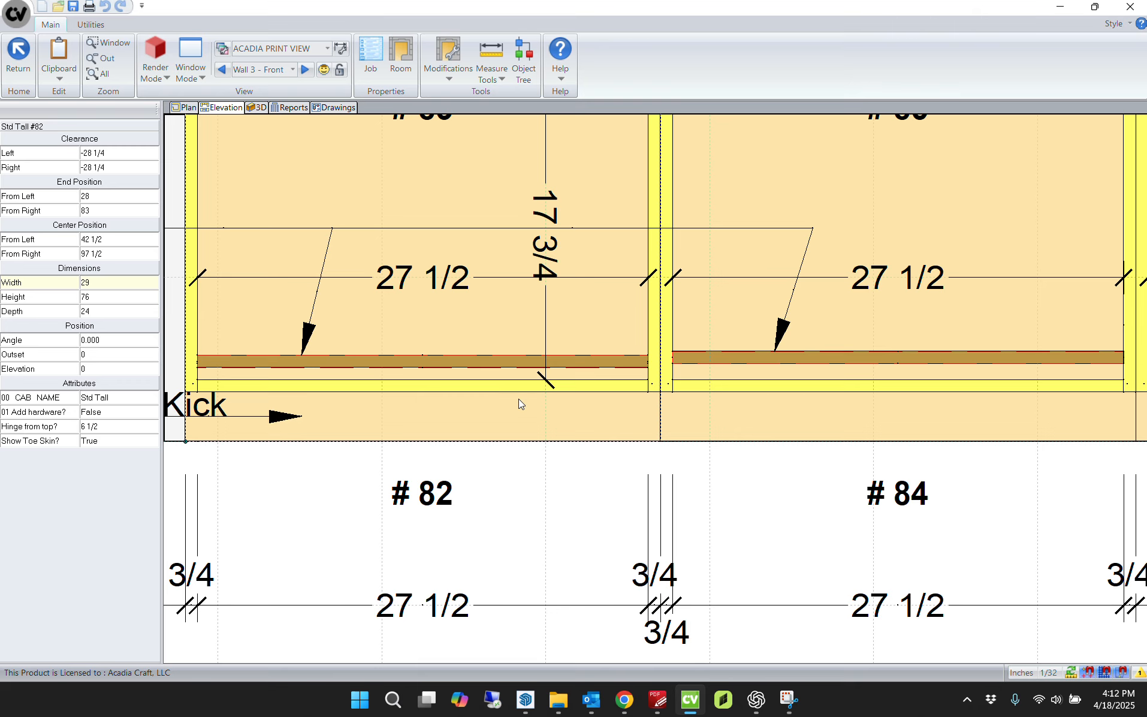
{"action": "scroll", "coordinate": [518, 399], "scroll_direction": "down", "scroll_amount": 2}
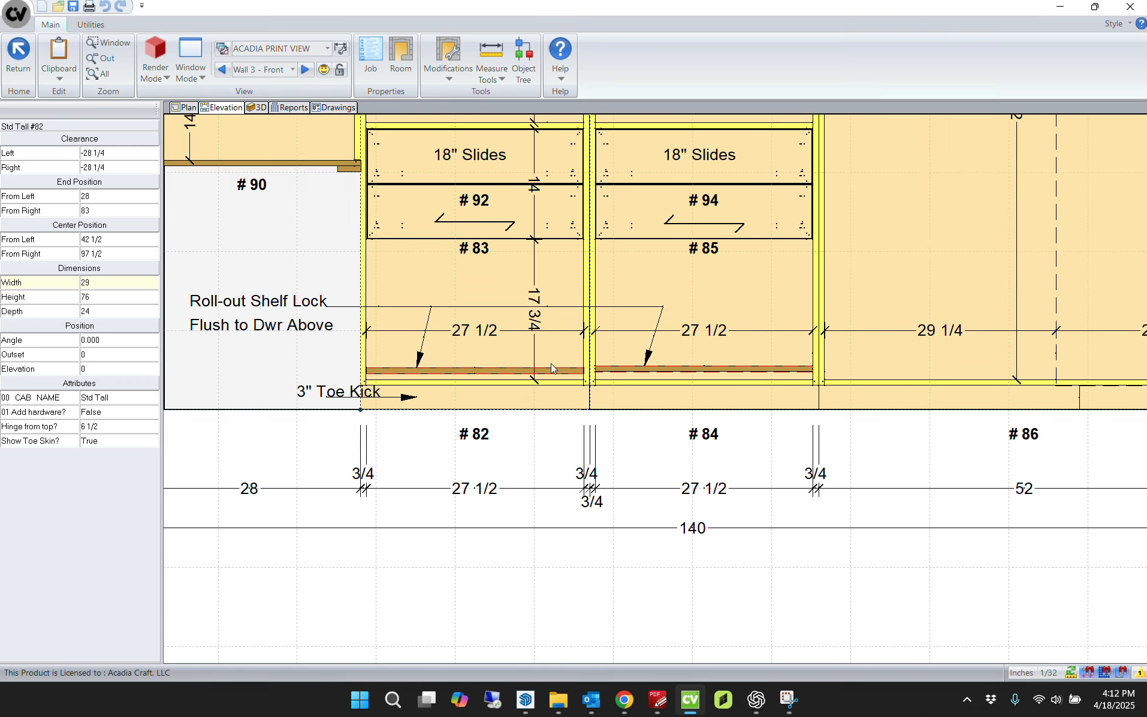
{"action": "middle_click_drag", "start_coordinate": [542, 294], "coordinate": [552, 364]}
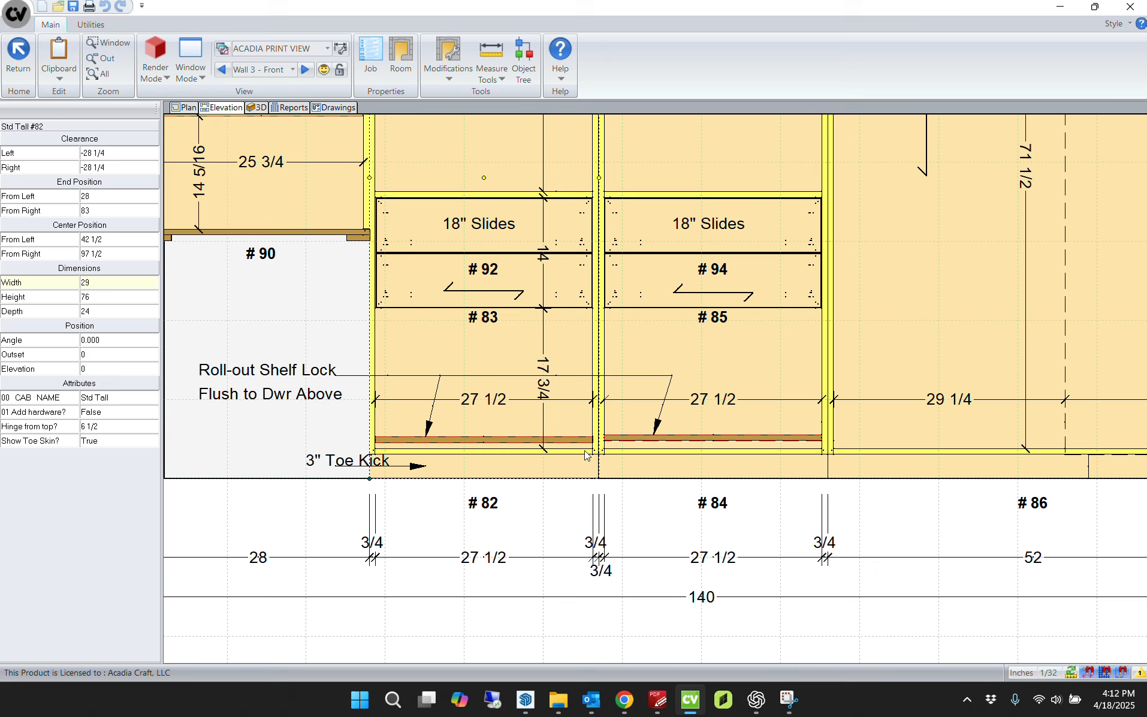
{"action": "scroll", "coordinate": [665, 393], "scroll_direction": "down", "scroll_amount": 3}
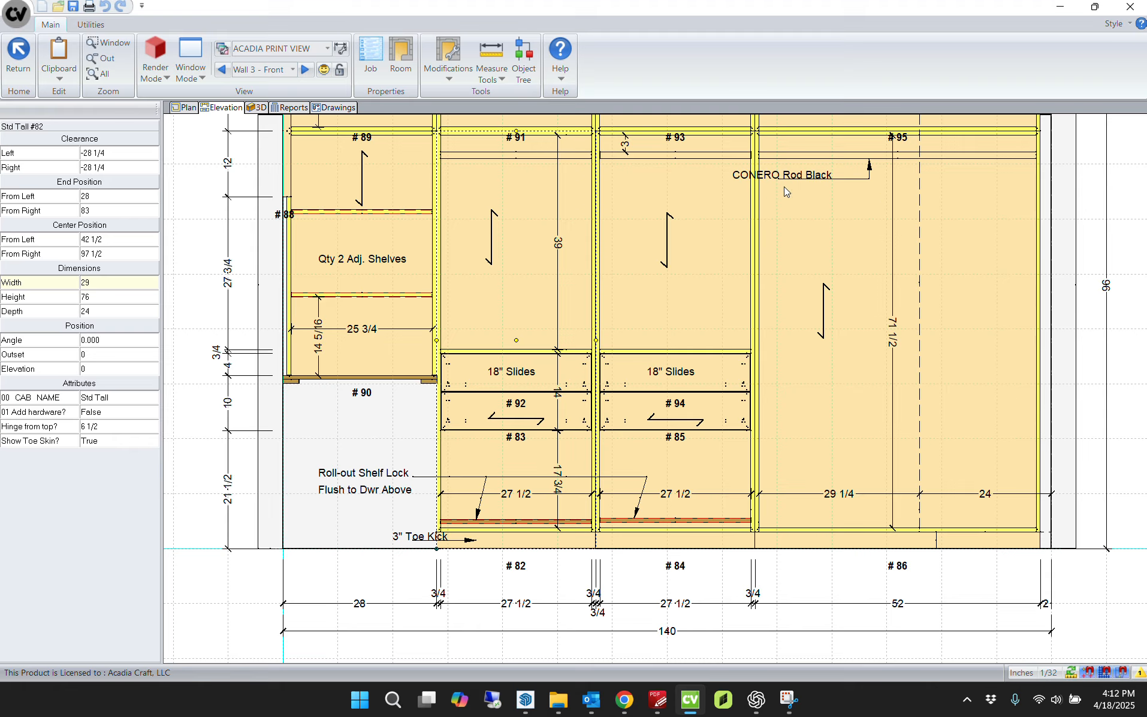
{"action": "mouse_move", "coordinate": [715, 265]}
{"action": "middle_mouse_down"}
{"action": "mouse_move", "coordinate": [560, 275]}
{"action": "mouse_move", "coordinate": [513, 430]}
{"action": "mouse_move", "coordinate": [514, 394]}
{"action": "middle_mouse_up"}
{"action": "middle_click_drag", "start_coordinate": [445, 411], "coordinate": [389, 306]}
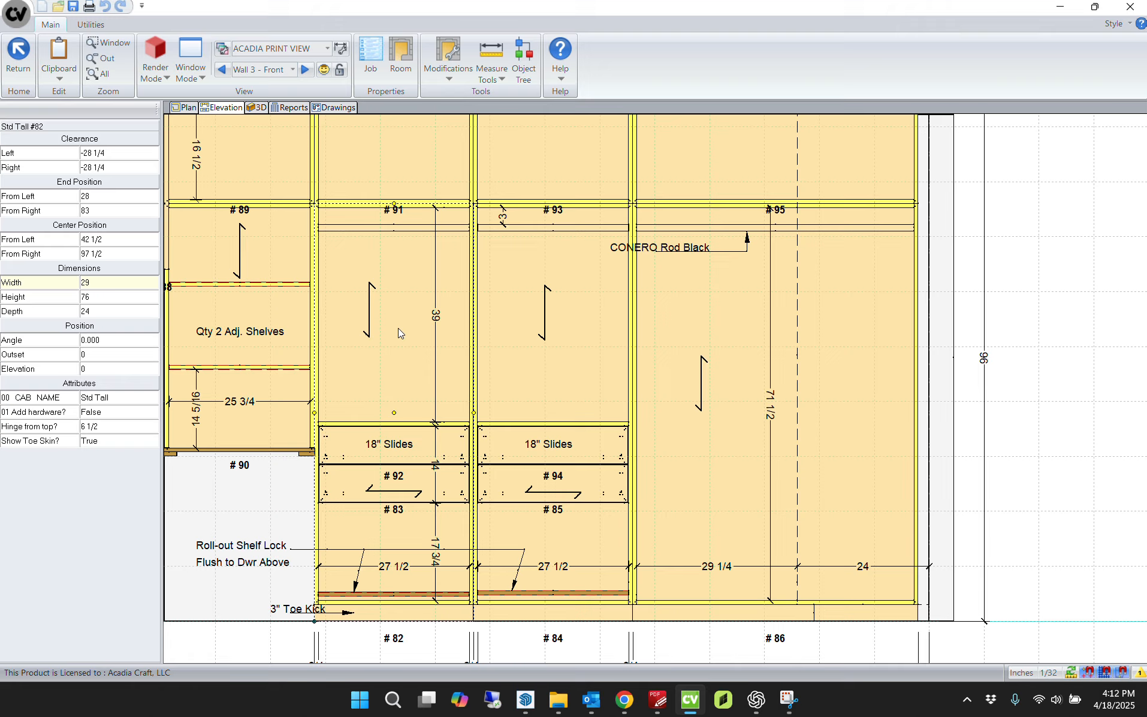
{"action": "middle_click_drag", "start_coordinate": [417, 498], "coordinate": [415, 665]}
{"action": "middle_click_drag", "start_coordinate": [409, 409], "coordinate": [394, 158]}
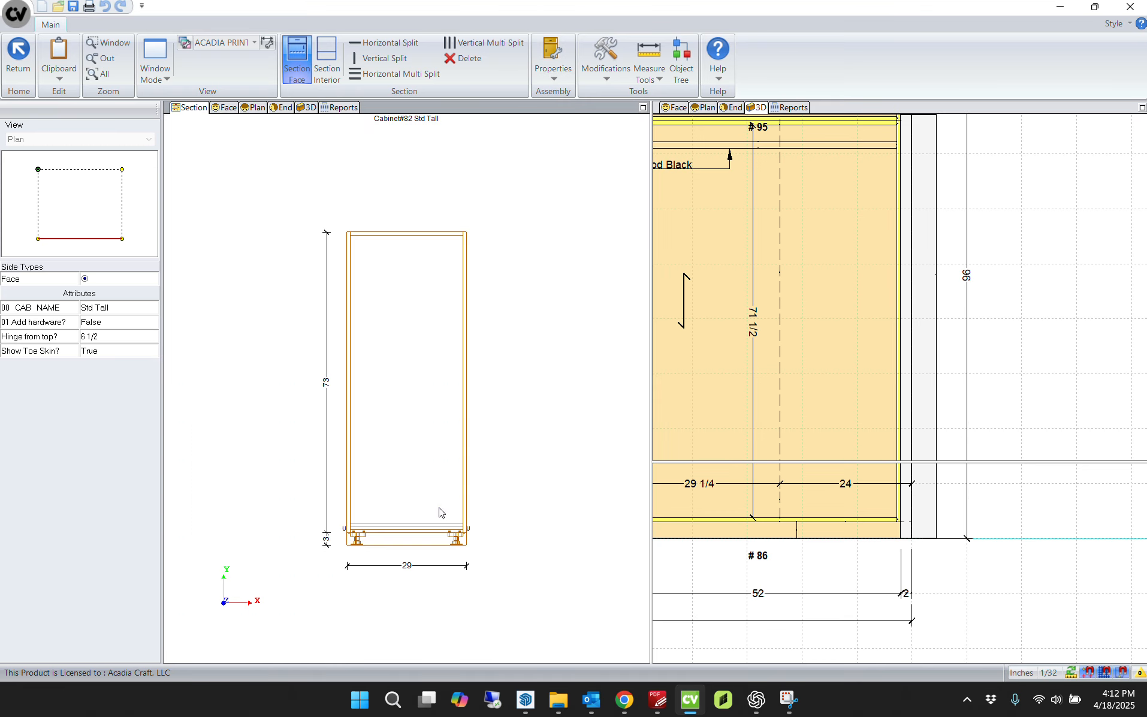
Step: Check the toe of tall cabinet #82 in its end view, and set the toe's front recess to 0
{"action": "left_click", "coordinate": [282, 107]}
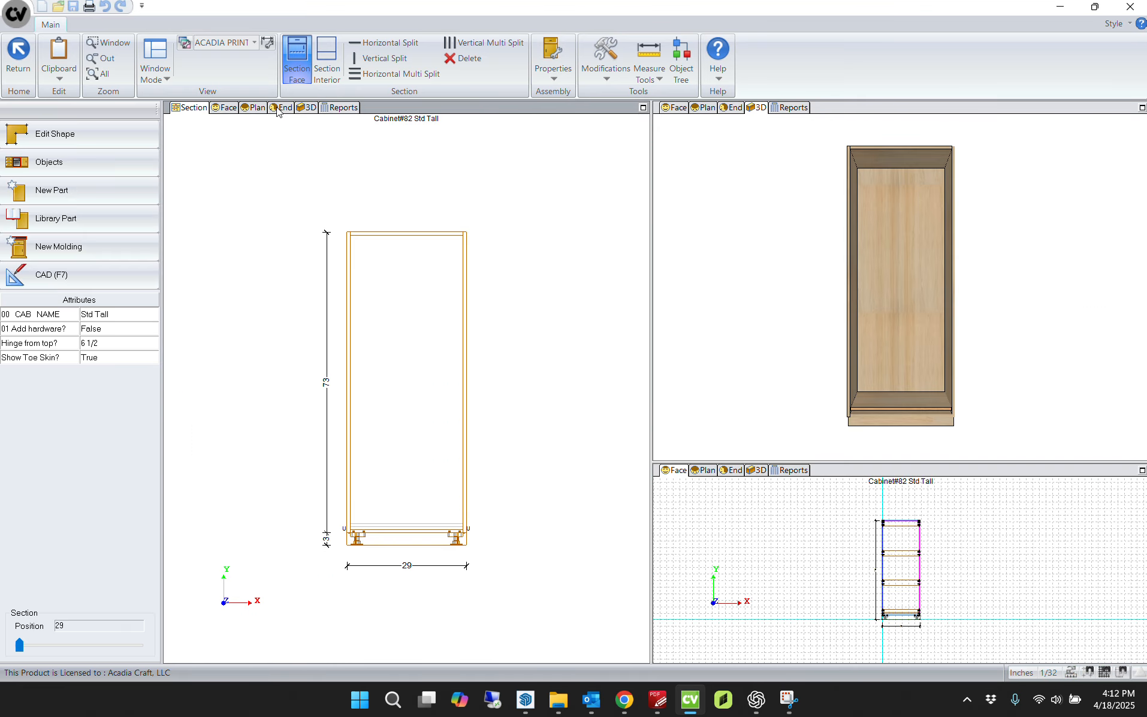
{"action": "scroll", "coordinate": [394, 537], "scroll_direction": "up", "scroll_amount": 5}
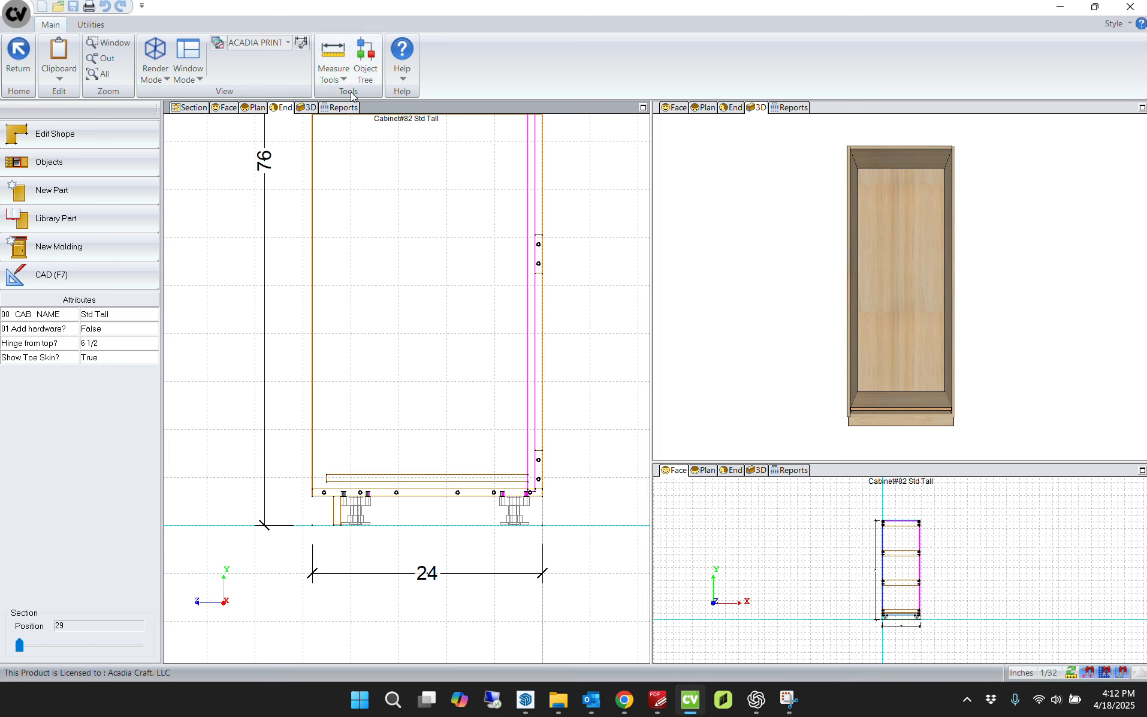
{"action": "left_click", "coordinate": [191, 107]}
{"action": "left_click", "coordinate": [553, 58]}
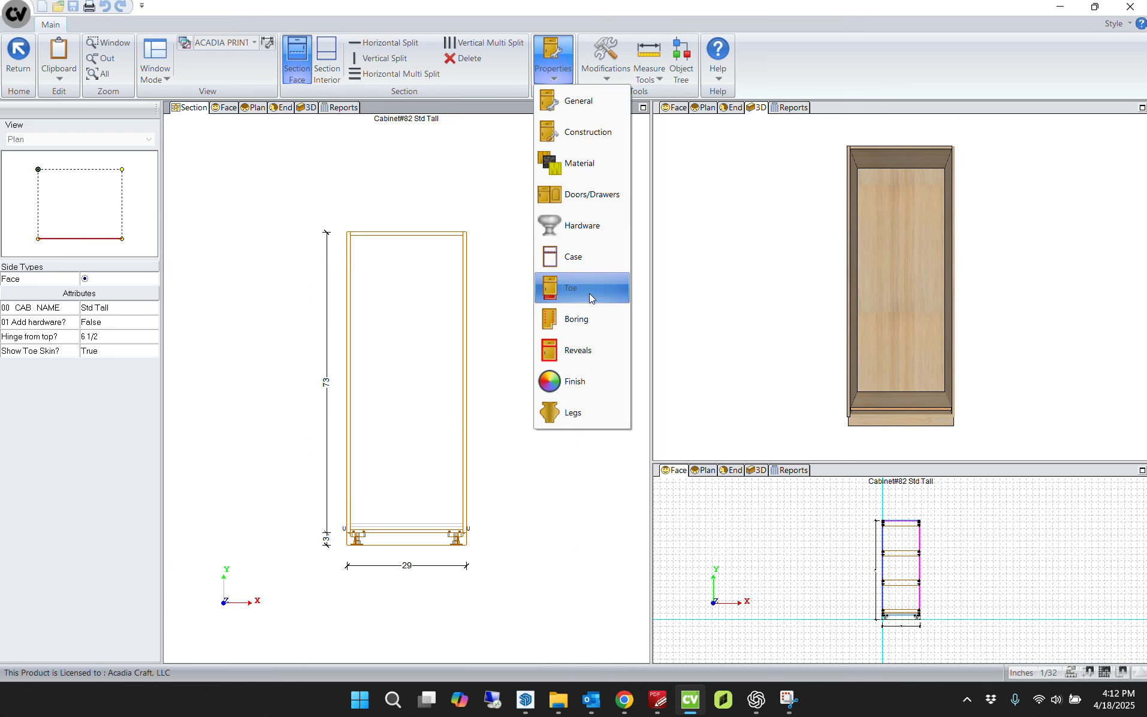
{"action": "left_click", "coordinate": [592, 295]}
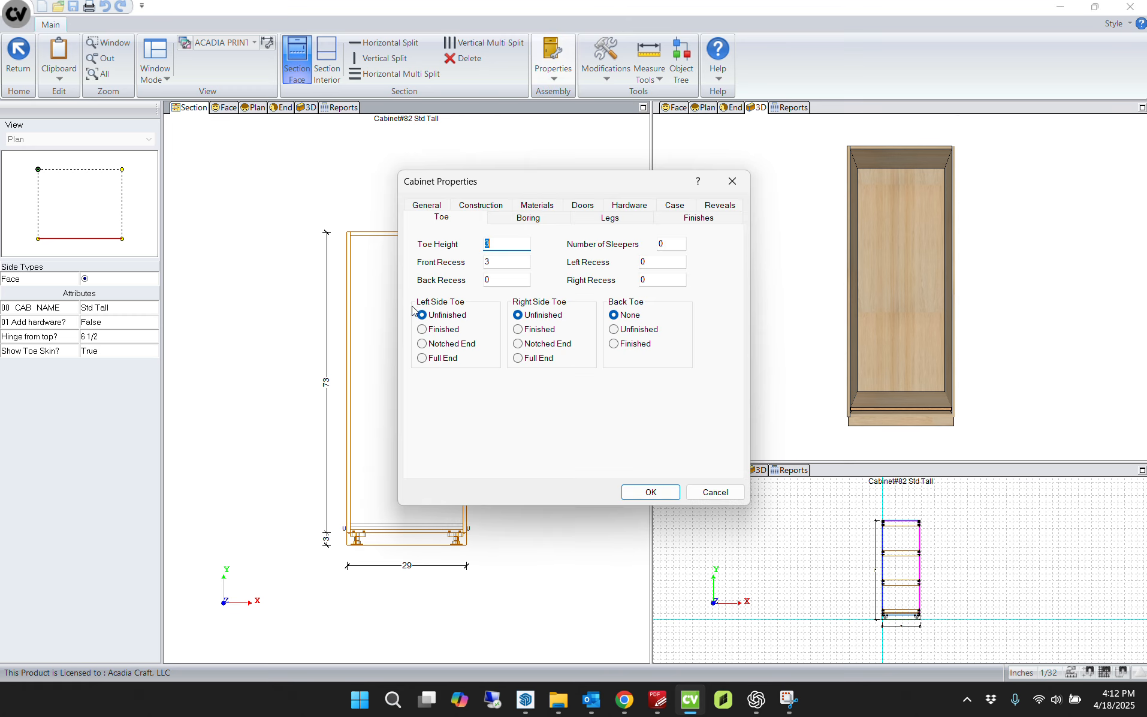
{"action": "left_click", "coordinate": [490, 262]}
{"action": "type", "text": "0"}
{"action": "left_click", "coordinate": [658, 495]}
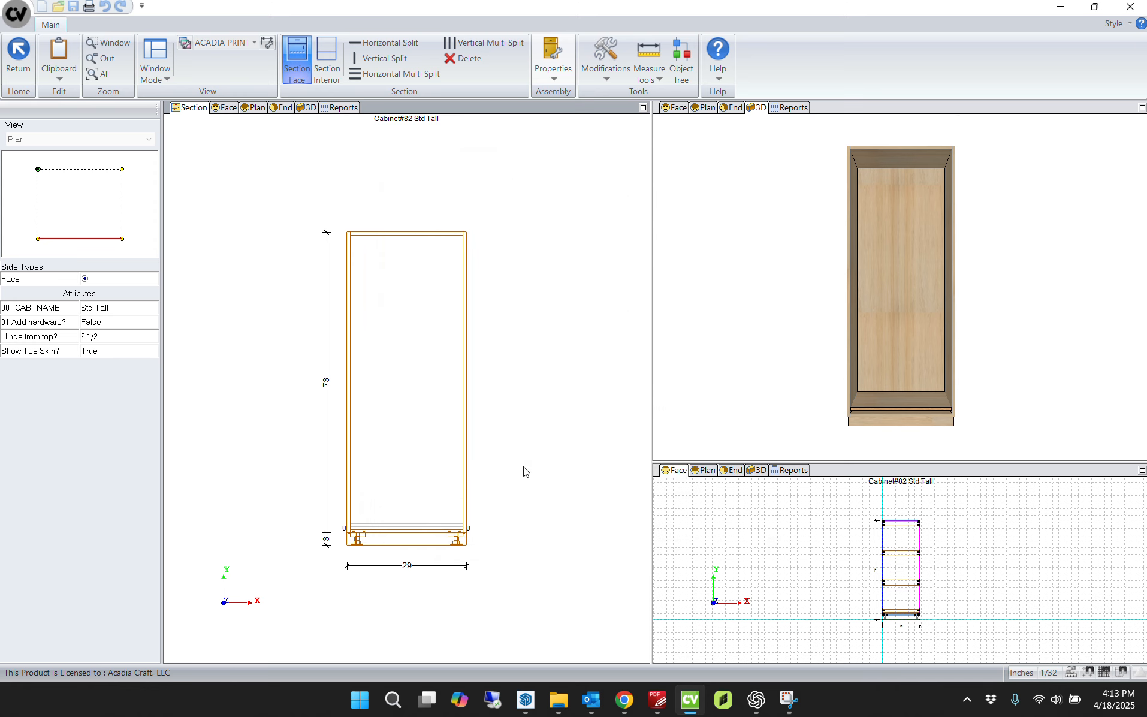
Step: Inspect the toe skin and leveling leg at the base of tall cabinet #82 in 3D
{"action": "mouse_move", "coordinate": [942, 435]}
{"action": "left_mouse_down"}
{"action": "mouse_move", "coordinate": [832, 421]}
{"action": "mouse_move", "coordinate": [958, 423]}
{"action": "left_mouse_up"}
{"action": "scroll", "coordinate": [872, 427], "scroll_direction": "up", "scroll_amount": 5}
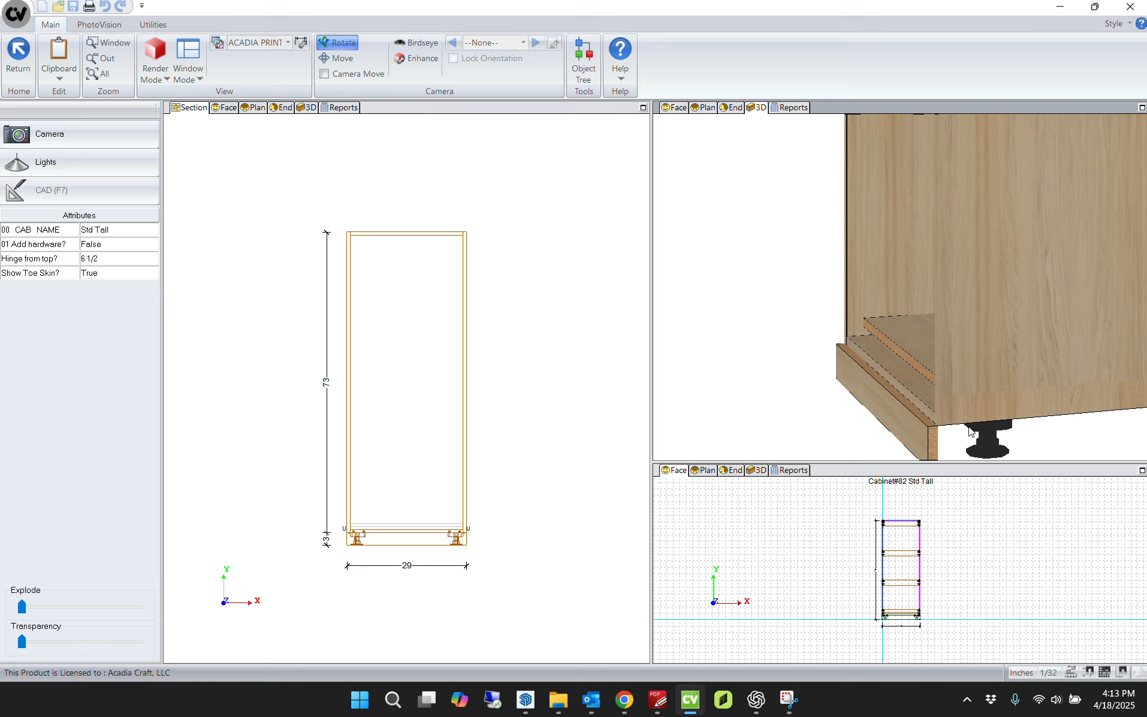
{"action": "left_click_drag", "start_coordinate": [968, 431], "coordinate": [926, 318]}
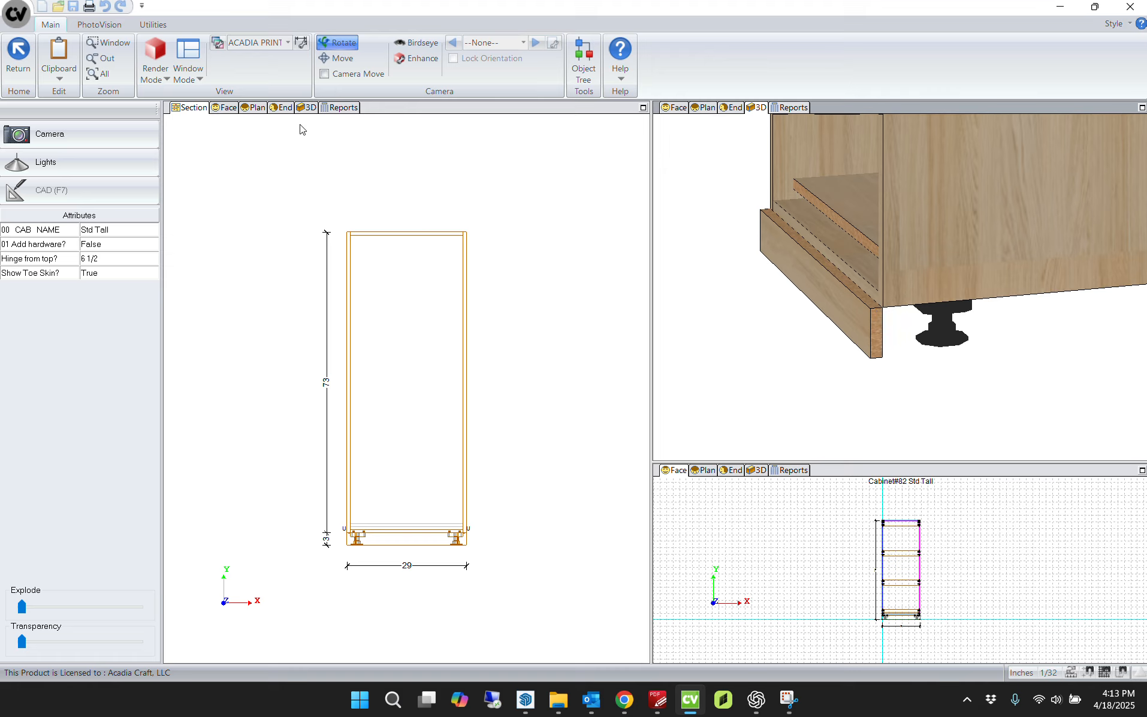
Step: Change the bottom scribe in the case properties of tall cabinet #82
{"action": "left_click", "coordinate": [270, 123]}
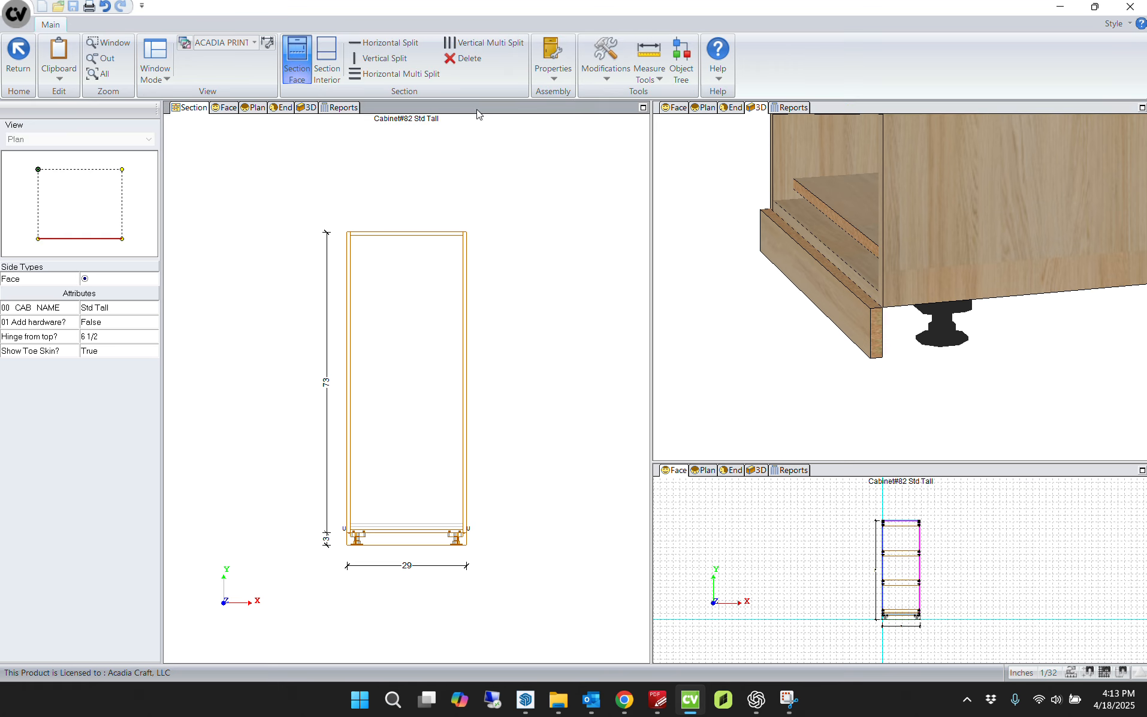
{"action": "left_click", "coordinate": [568, 75]}
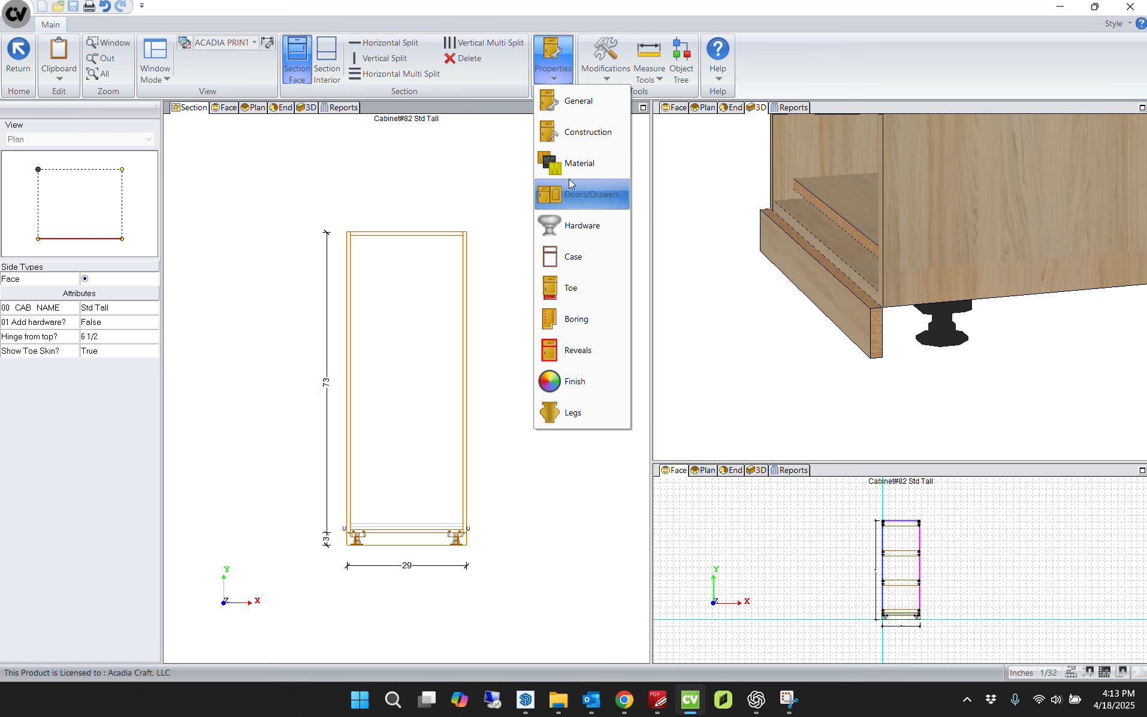
{"action": "left_click", "coordinate": [588, 267]}
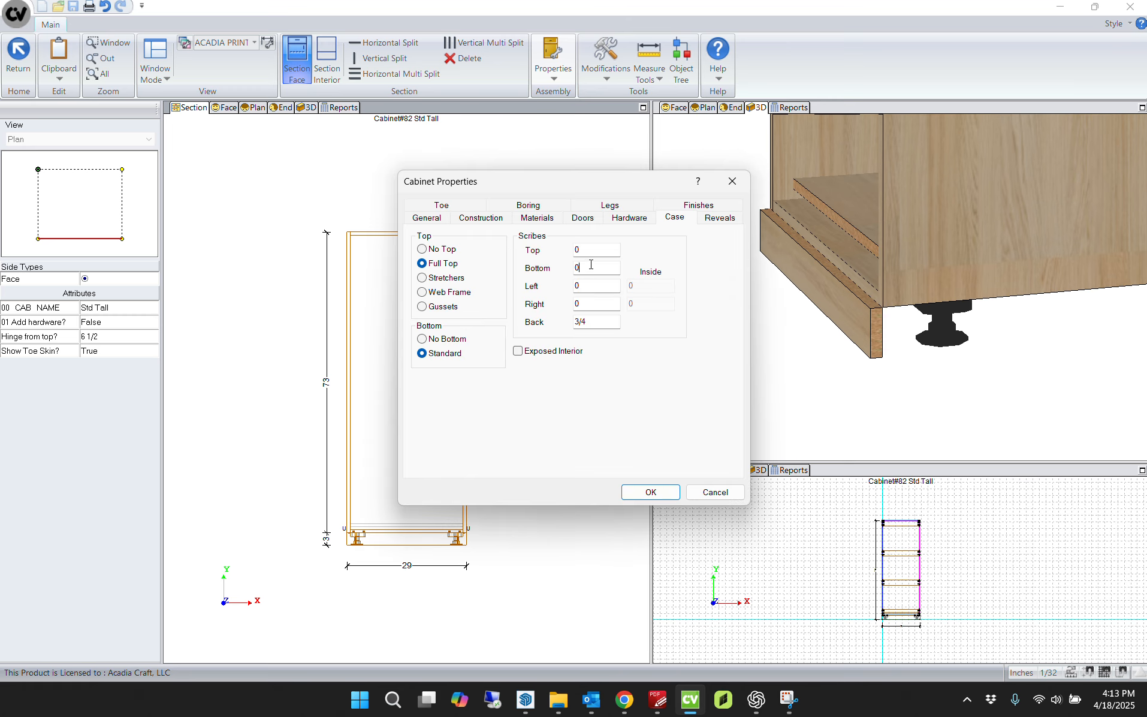
{"action": "left_click_drag", "start_coordinate": [591, 265], "coordinate": [560, 267]}
{"action": "key", "text": "Return"}
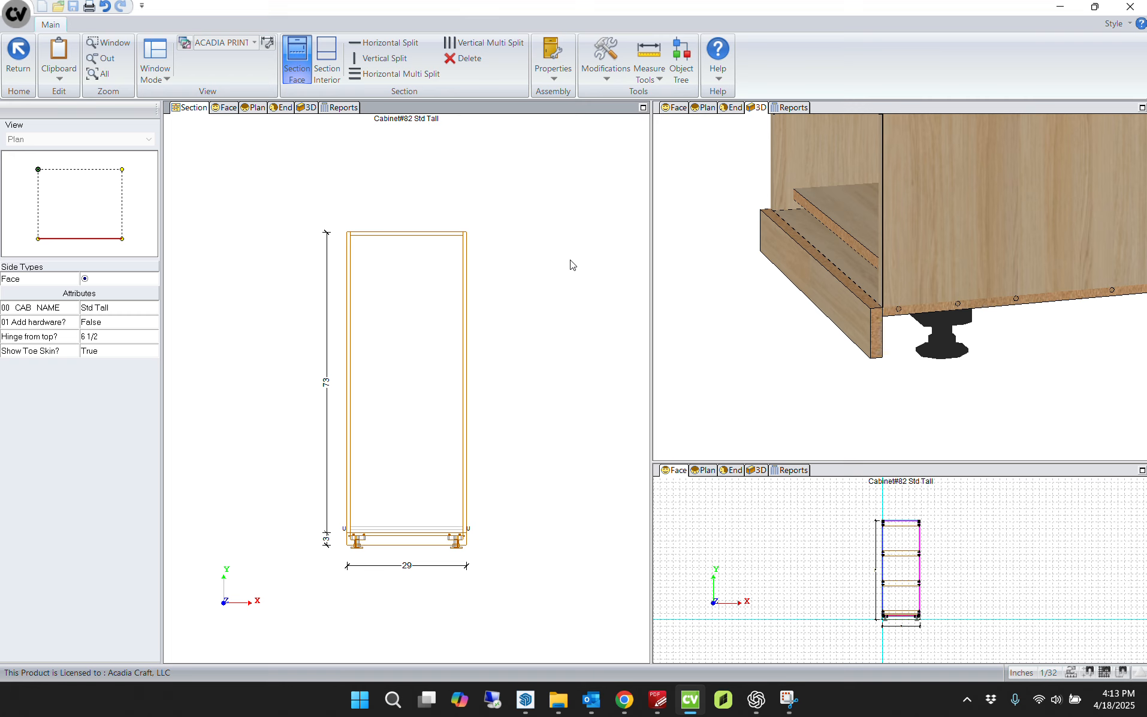
Step: Examine the cabinet bottom, side panel and toe skin of #82 in 3D, and return to the Wall 3 elevation
{"action": "left_click", "coordinate": [1027, 330]}
{"action": "scroll", "coordinate": [945, 312], "scroll_direction": "up", "scroll_amount": 2}
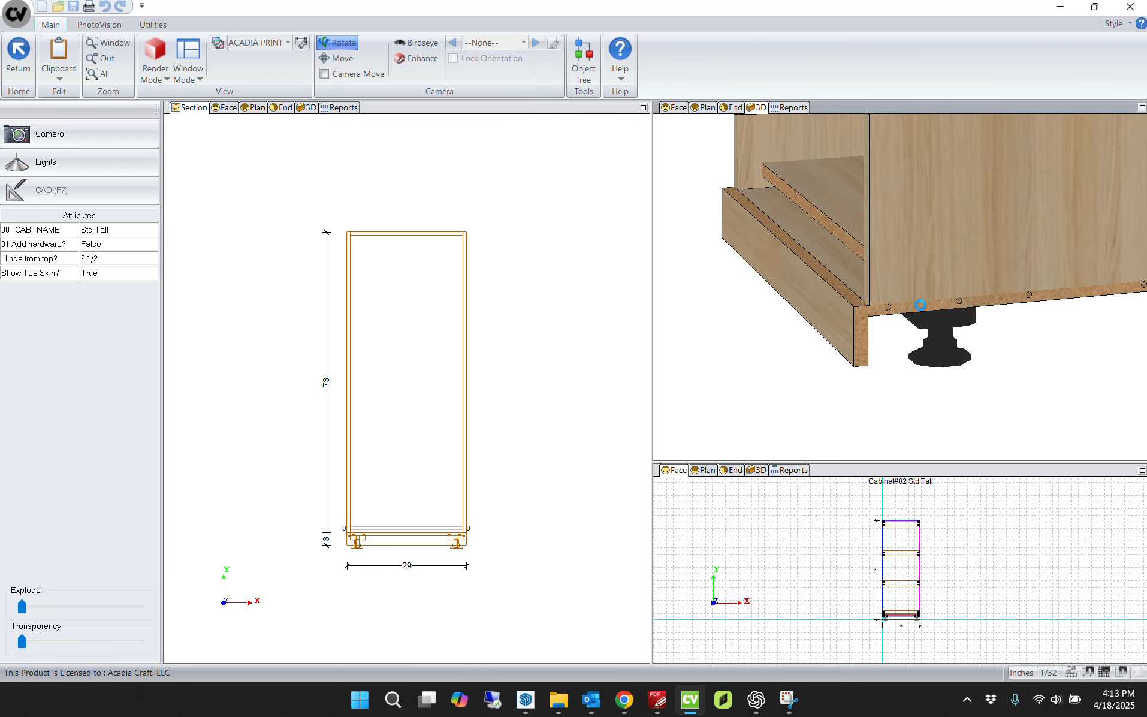
{"action": "scroll", "coordinate": [921, 306], "scroll_direction": "up", "scroll_amount": 4}
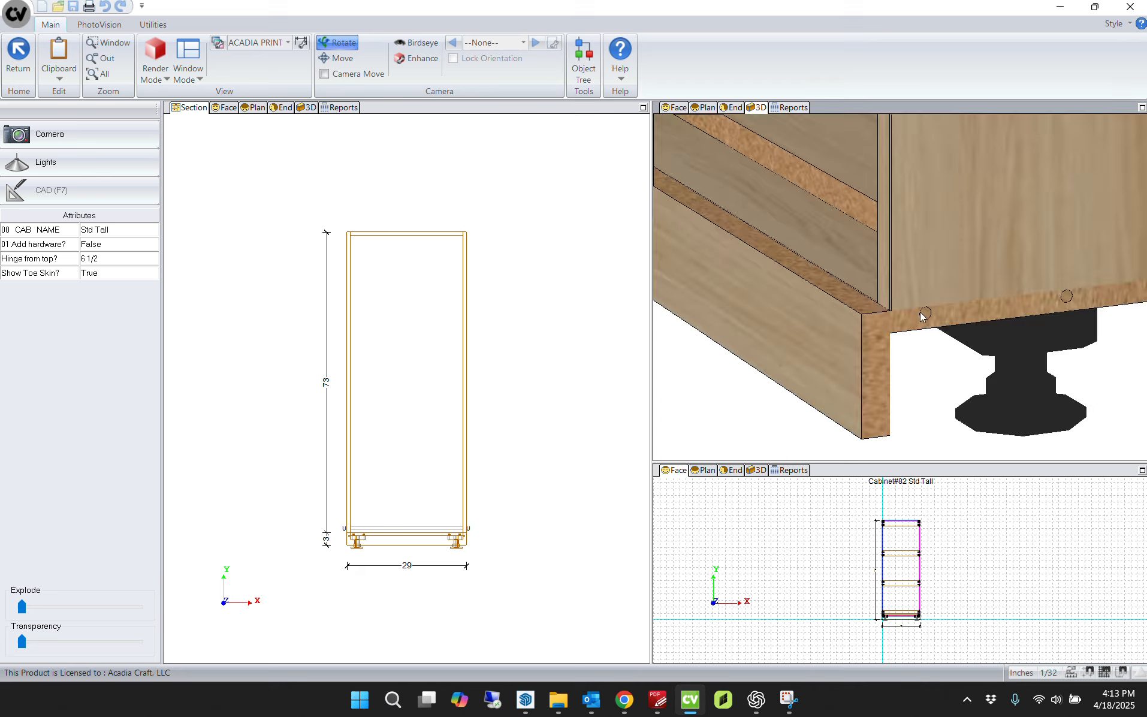
{"action": "left_click_drag", "start_coordinate": [921, 316], "coordinate": [935, 294]}
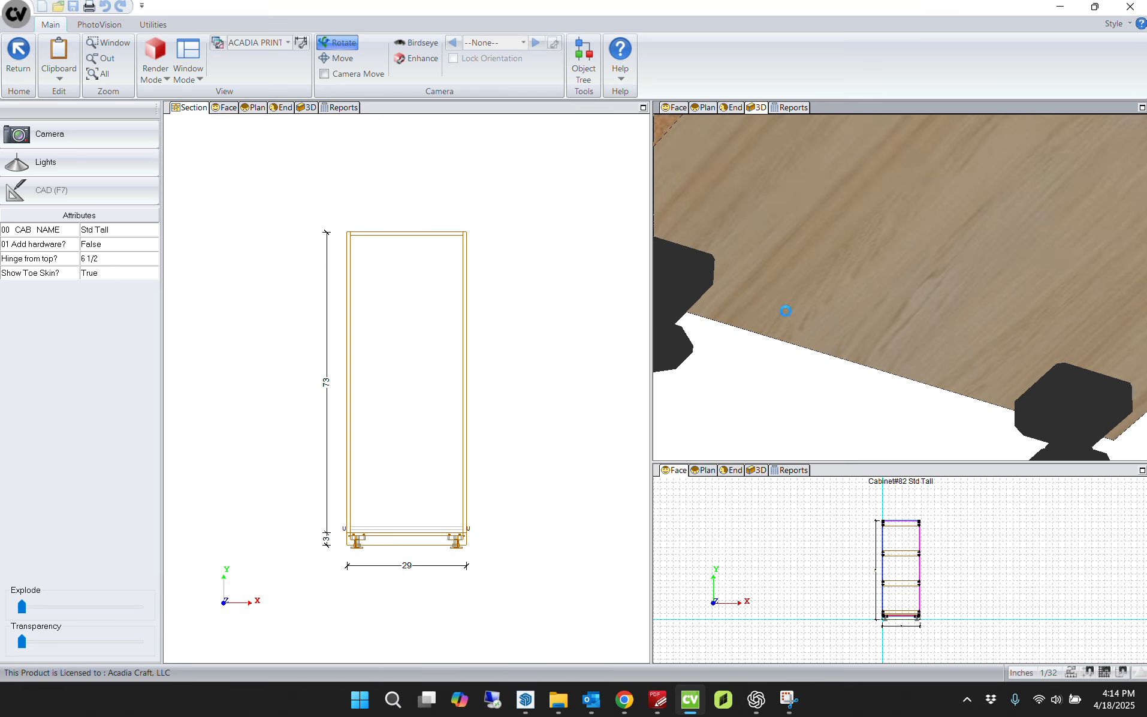
{"action": "left_click_drag", "start_coordinate": [784, 312], "coordinate": [809, 378]}
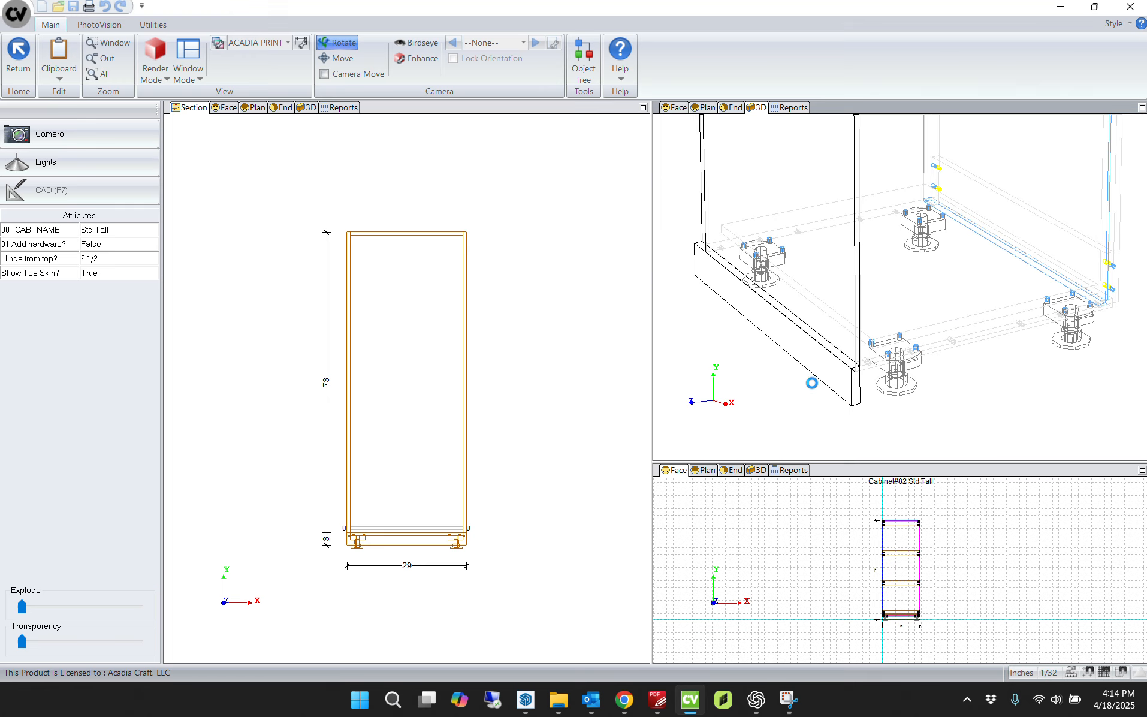
{"action": "left_click_drag", "start_coordinate": [762, 310], "coordinate": [875, 271]}
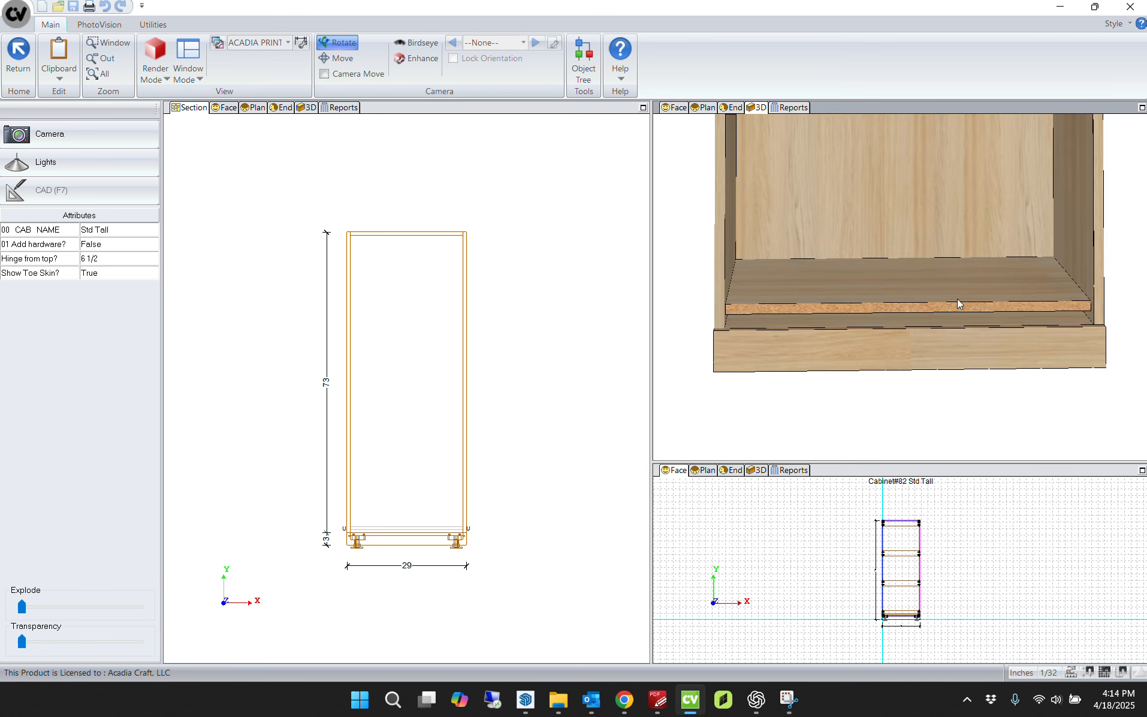
{"action": "left_click_drag", "start_coordinate": [957, 303], "coordinate": [1042, 292]}
{"action": "key", "text": "Escape"}
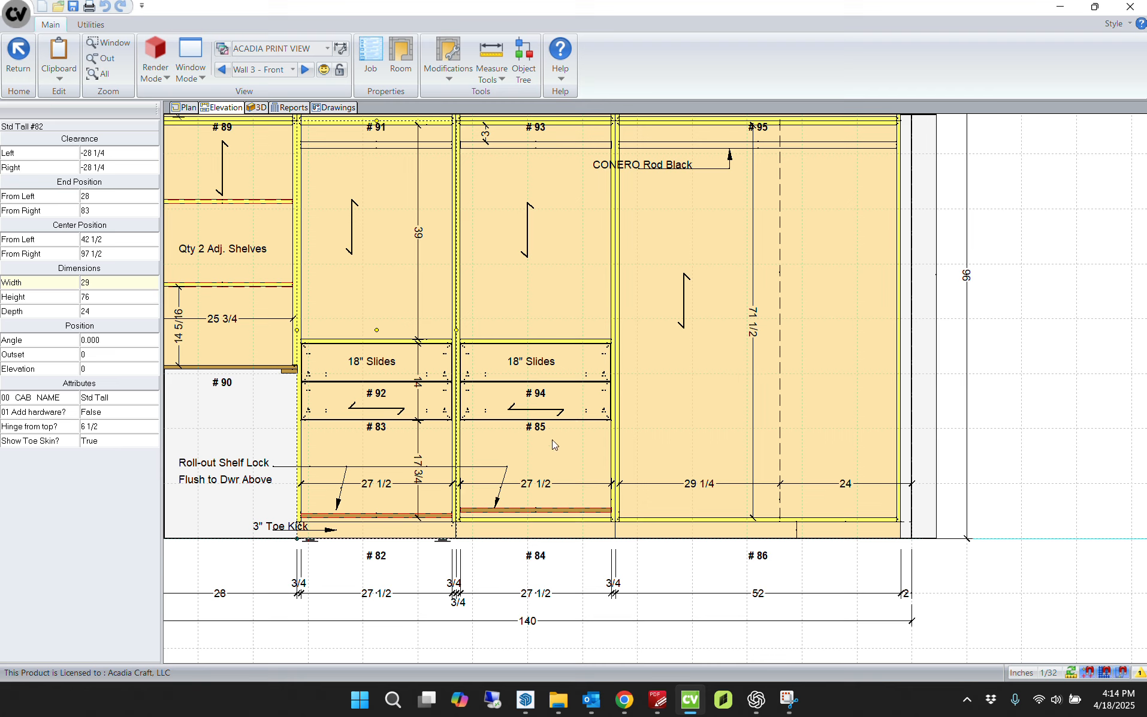
Step: Review the Wall 3 elevation from the toe kick up to the crown and back down to the roll-out shelves
{"action": "left_click", "coordinate": [511, 587]}
{"action": "scroll", "coordinate": [430, 539], "scroll_direction": "up", "scroll_amount": 3}
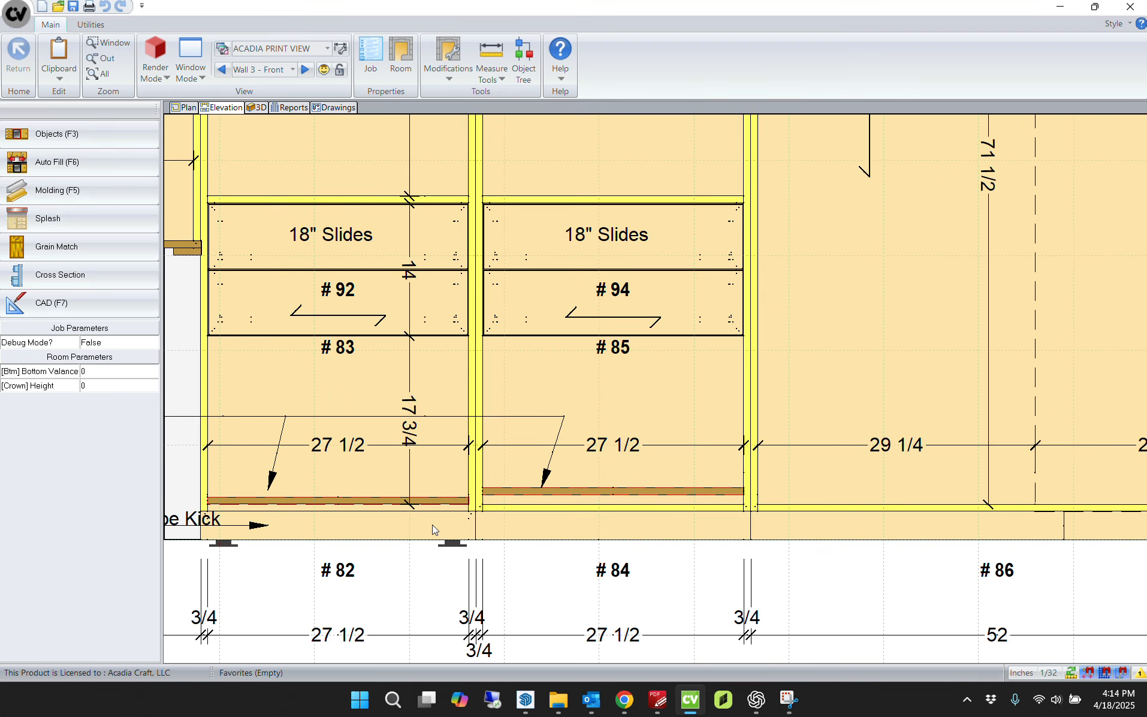
{"action": "scroll", "coordinate": [395, 523], "scroll_direction": "down", "scroll_amount": 2}
{"action": "middle_click_drag", "start_coordinate": [328, 262], "coordinate": [393, 467]}
{"action": "middle_click_drag", "start_coordinate": [381, 288], "coordinate": [553, 495]}
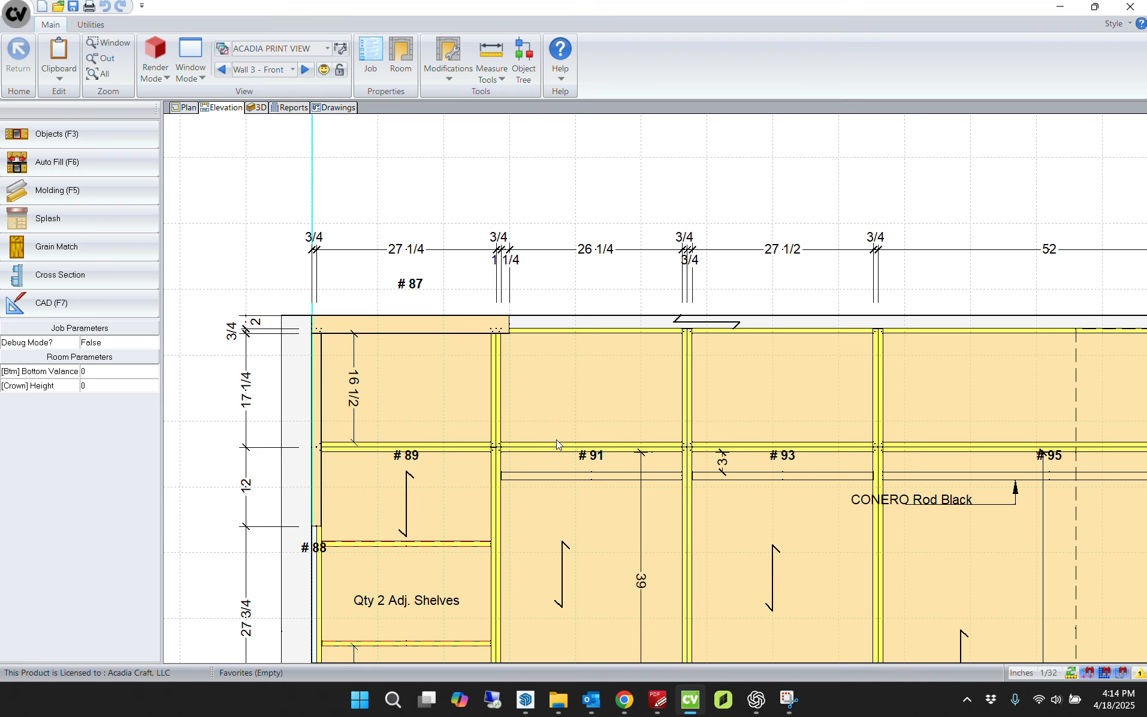
{"action": "middle_click_drag", "start_coordinate": [546, 427], "coordinate": [535, 297]}
{"action": "middle_click_drag", "start_coordinate": [540, 409], "coordinate": [523, 317]}
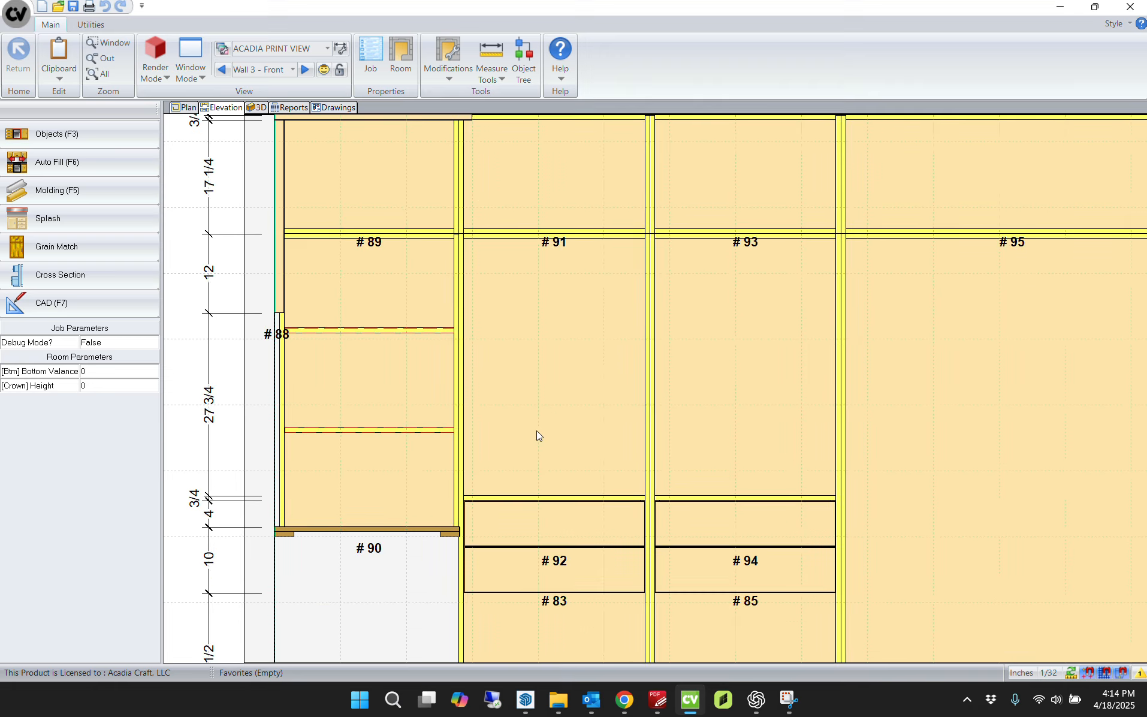
{"action": "mouse_move", "coordinate": [535, 469]}
{"action": "middle_mouse_down"}
{"action": "mouse_move", "coordinate": [546, 303]}
{"action": "mouse_move", "coordinate": [543, 319]}
{"action": "middle_mouse_up"}
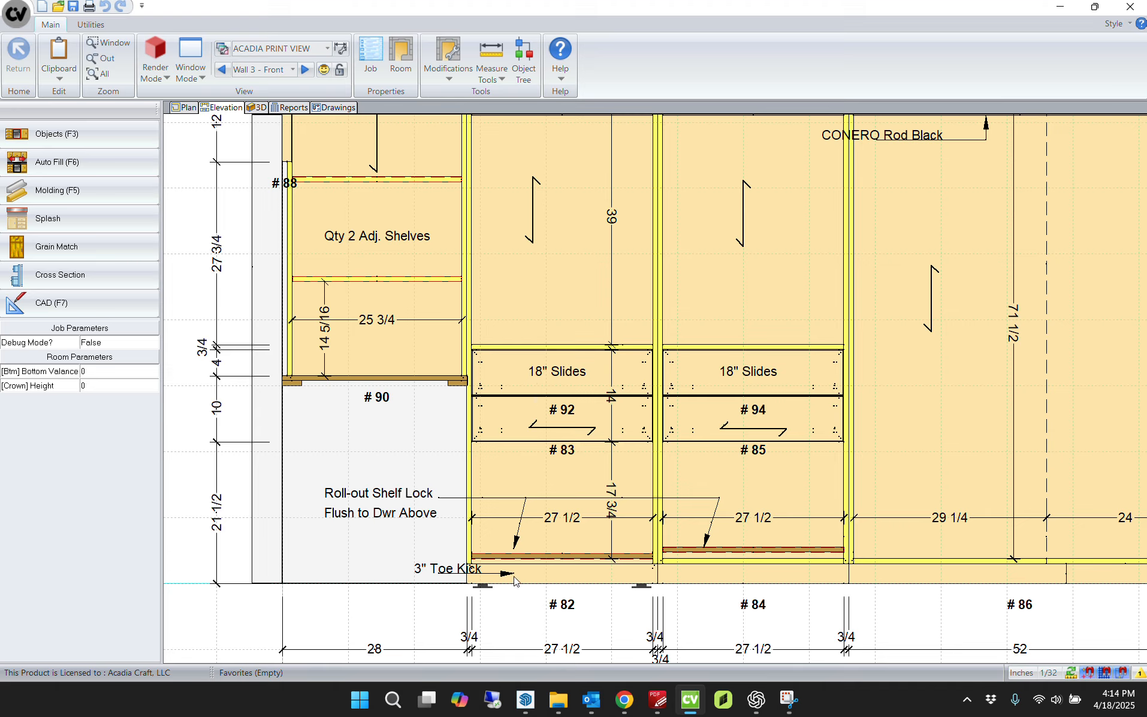
{"action": "scroll", "coordinate": [390, 414], "scroll_direction": "up", "scroll_amount": 3}
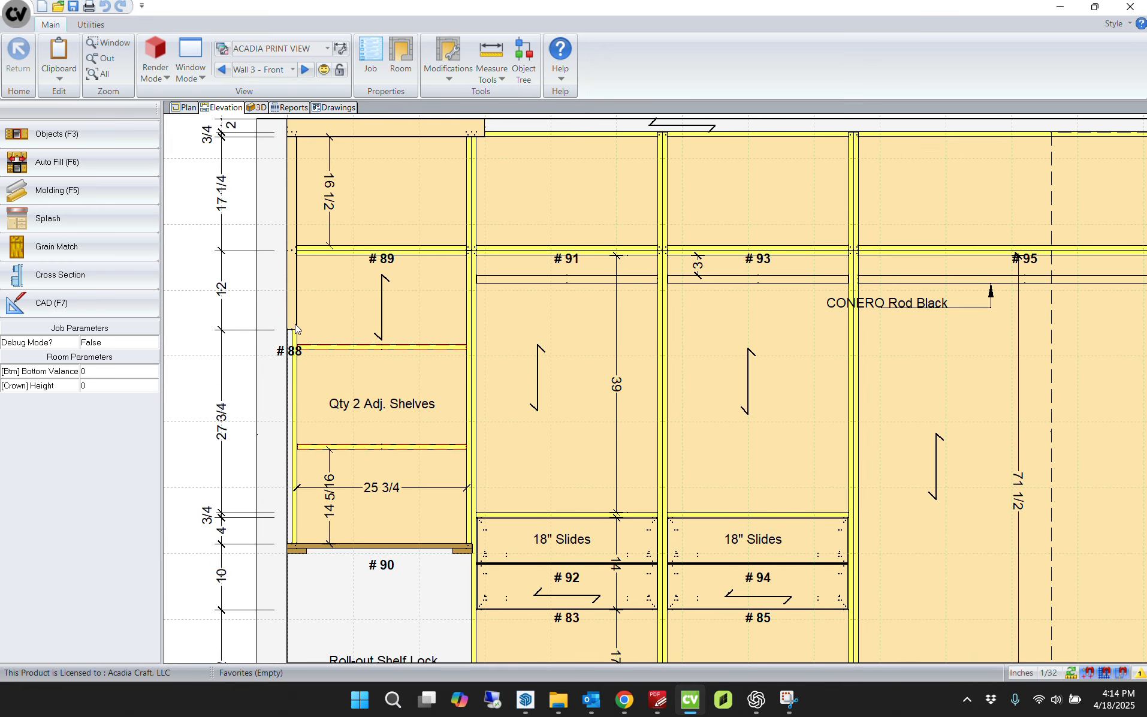
Step: Check upper L-shape filler #88 and the crown above it on the Wall 3 elevation
{"action": "scroll", "coordinate": [312, 327], "scroll_direction": "up", "scroll_amount": 2}
{"action": "left_click", "coordinate": [306, 406]}
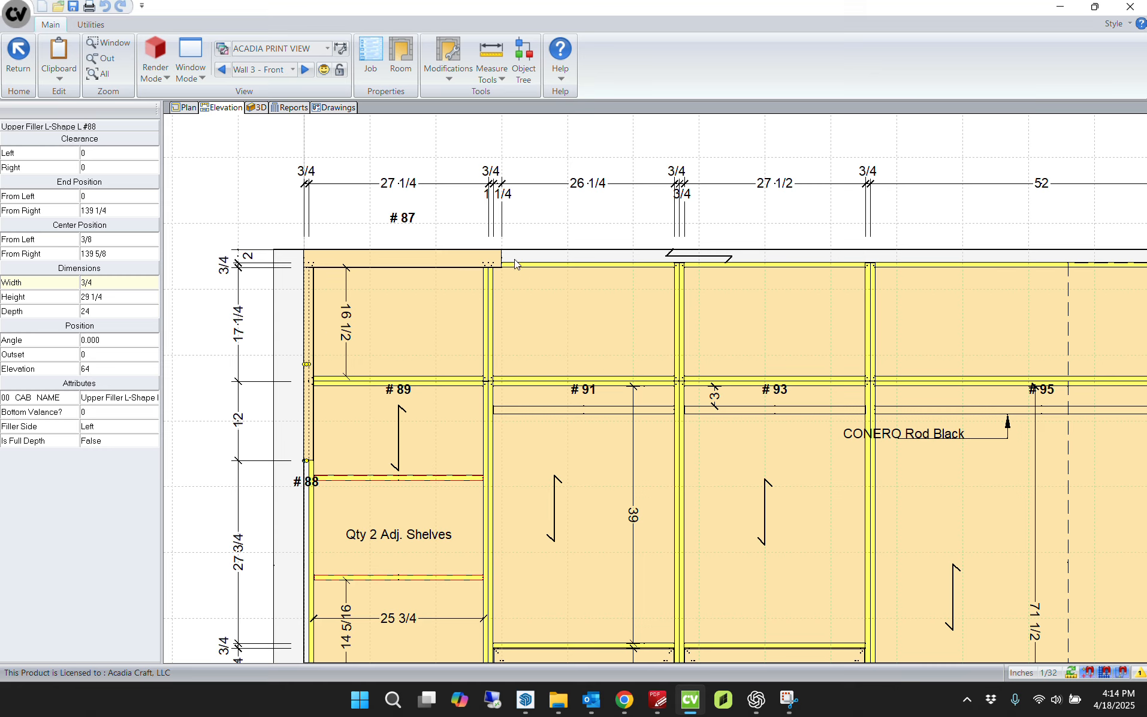
{"action": "left_click", "coordinate": [470, 250]}
{"action": "left_click", "coordinate": [444, 155]}
{"action": "scroll", "coordinate": [557, 492], "scroll_direction": "down", "scroll_amount": 1}
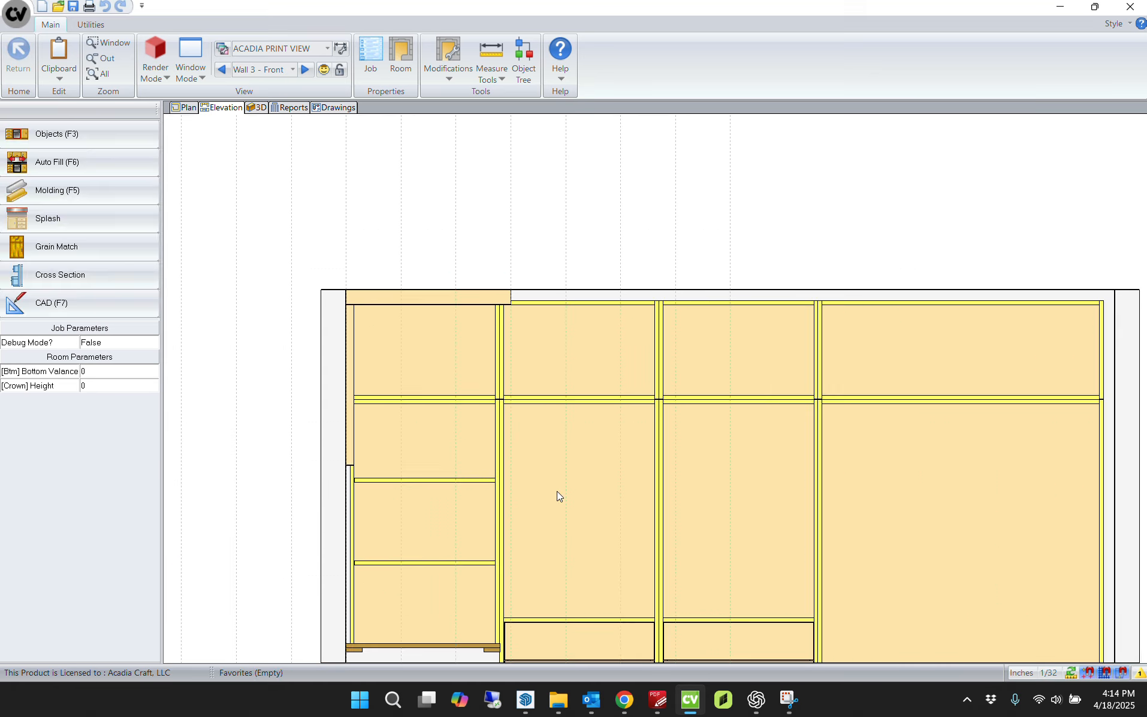
{"action": "scroll", "coordinate": [557, 491], "scroll_direction": "down", "scroll_amount": 1}
{"action": "middle_click_drag", "start_coordinate": [555, 496], "coordinate": [544, 394]}
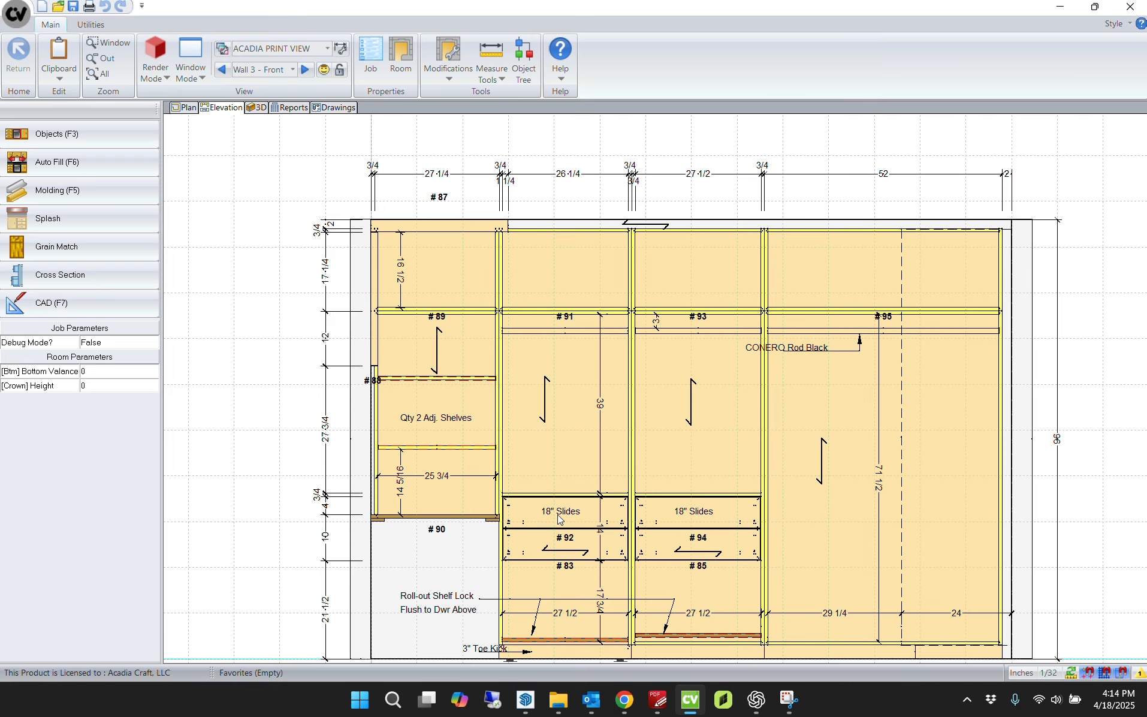
Step: Measure the vertical distance from the base of tall cabinet #82 to the underside of the crown
{"action": "left_click", "coordinate": [492, 55]}
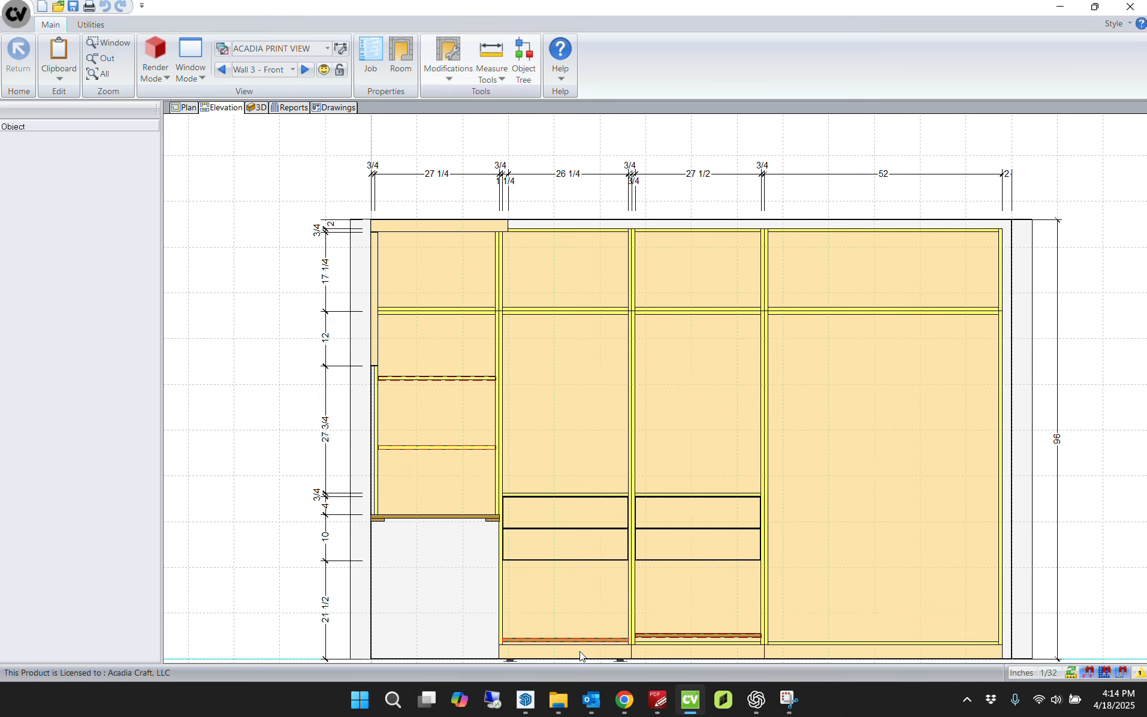
{"action": "left_click", "coordinate": [503, 645]}
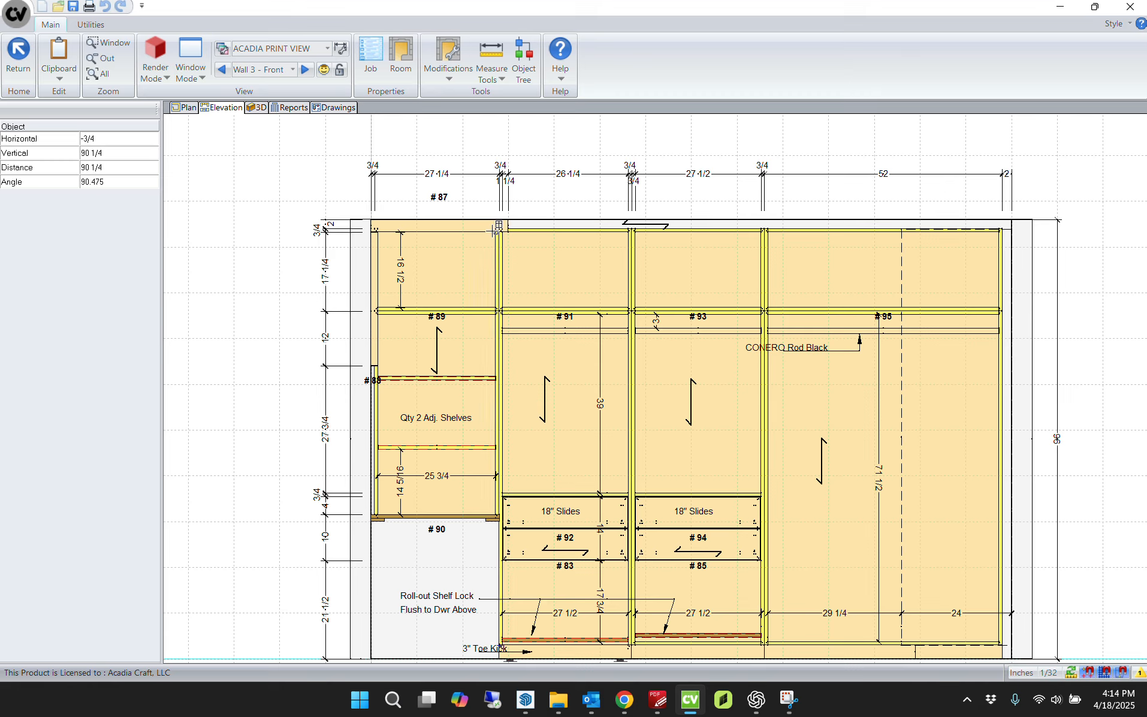
{"action": "key", "text": "Escape"}
{"action": "left_click", "coordinate": [200, 365]}
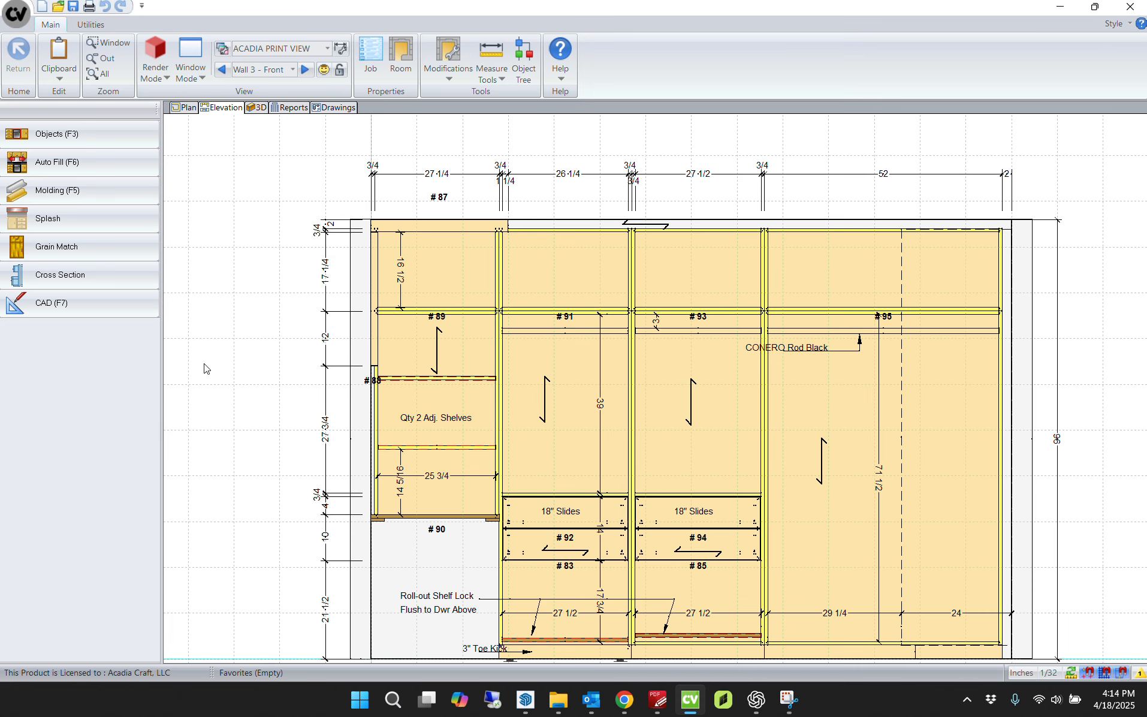
Step: Check the dimensions and positions of upper cabinet #91 and tall cabinets #82 and #84 on Wall 3
{"action": "left_click", "coordinate": [575, 394]}
{"action": "left_click", "coordinate": [569, 276]}
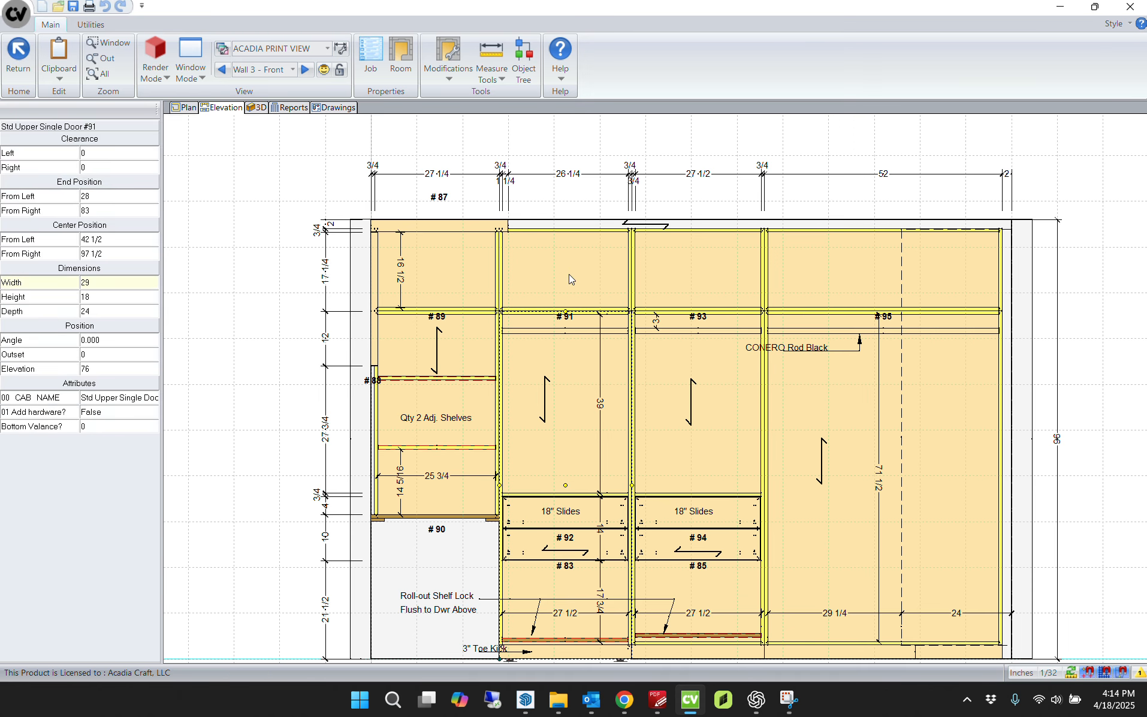
{"action": "middle_click_drag", "start_coordinate": [592, 460], "coordinate": [577, 402]}
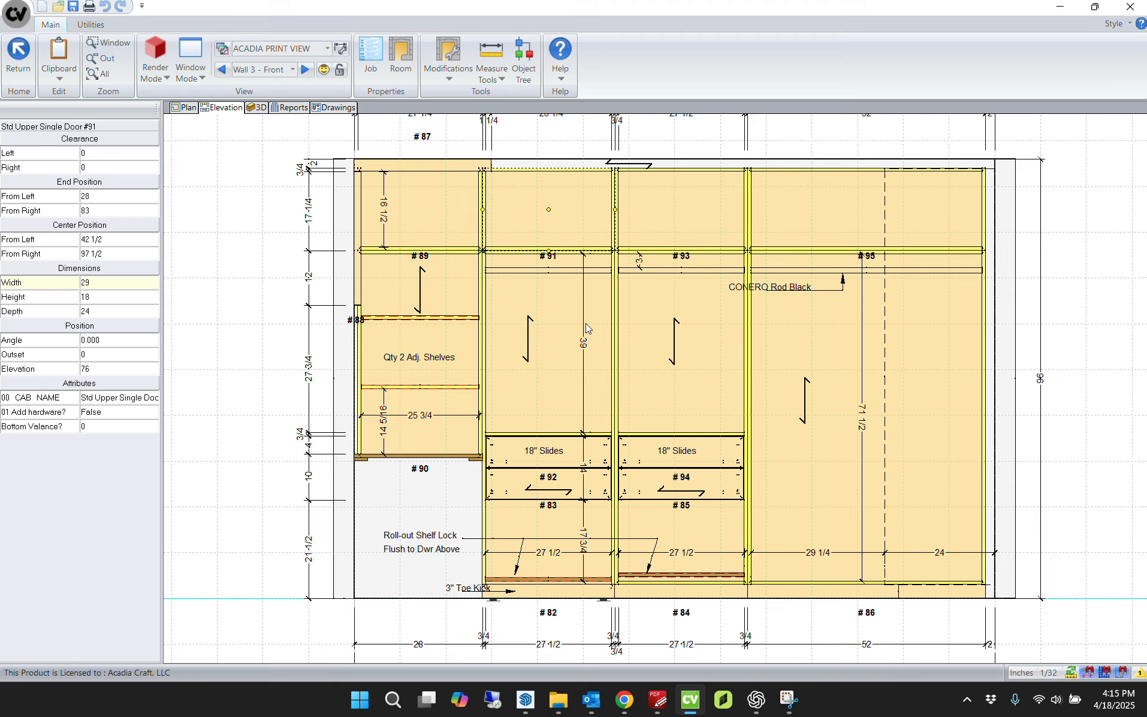
{"action": "left_click", "coordinate": [267, 278]}
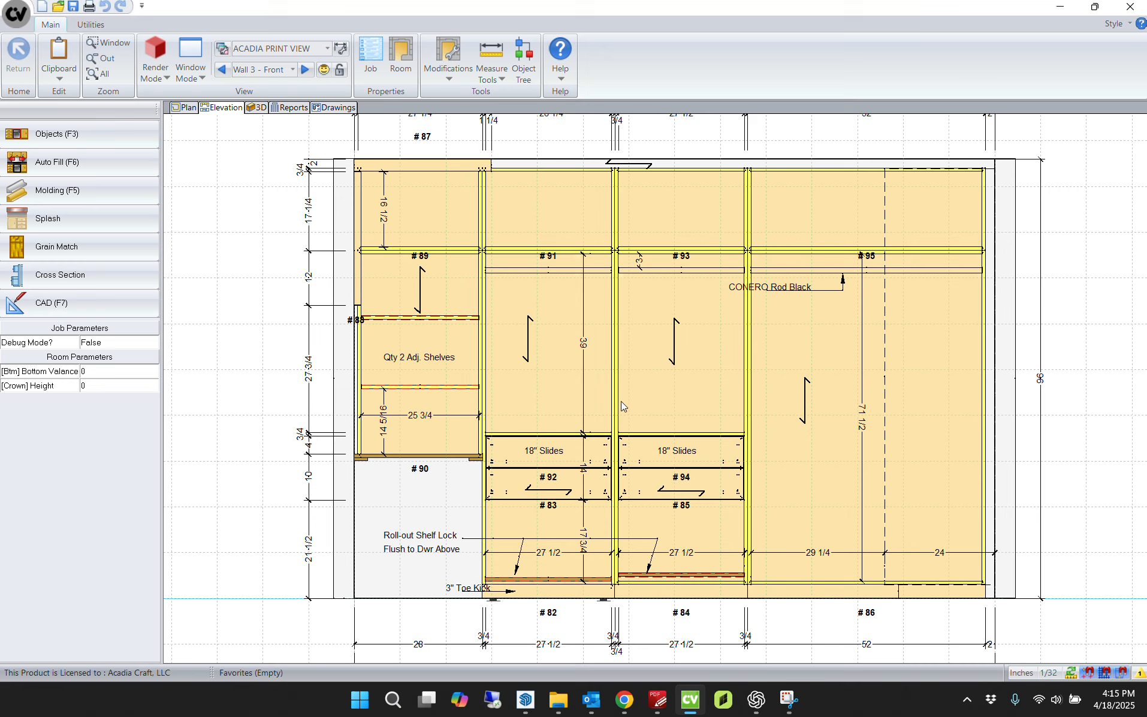
{"action": "left_click", "coordinate": [586, 389]}
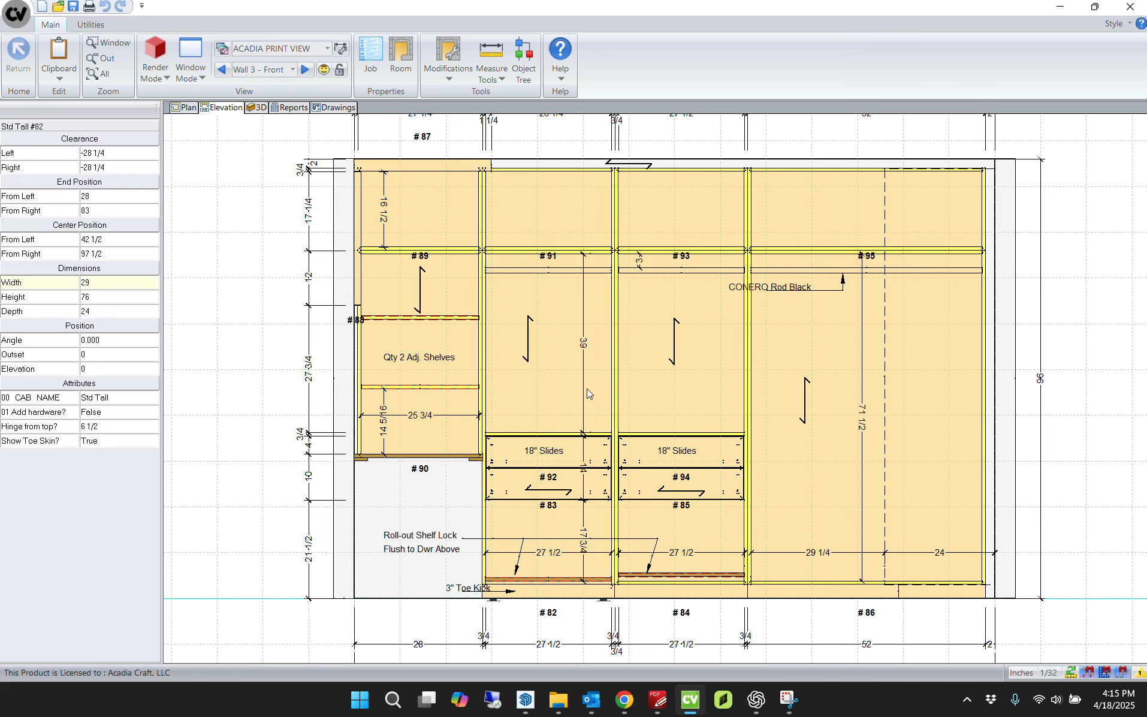
{"action": "left_click", "coordinate": [639, 386]}
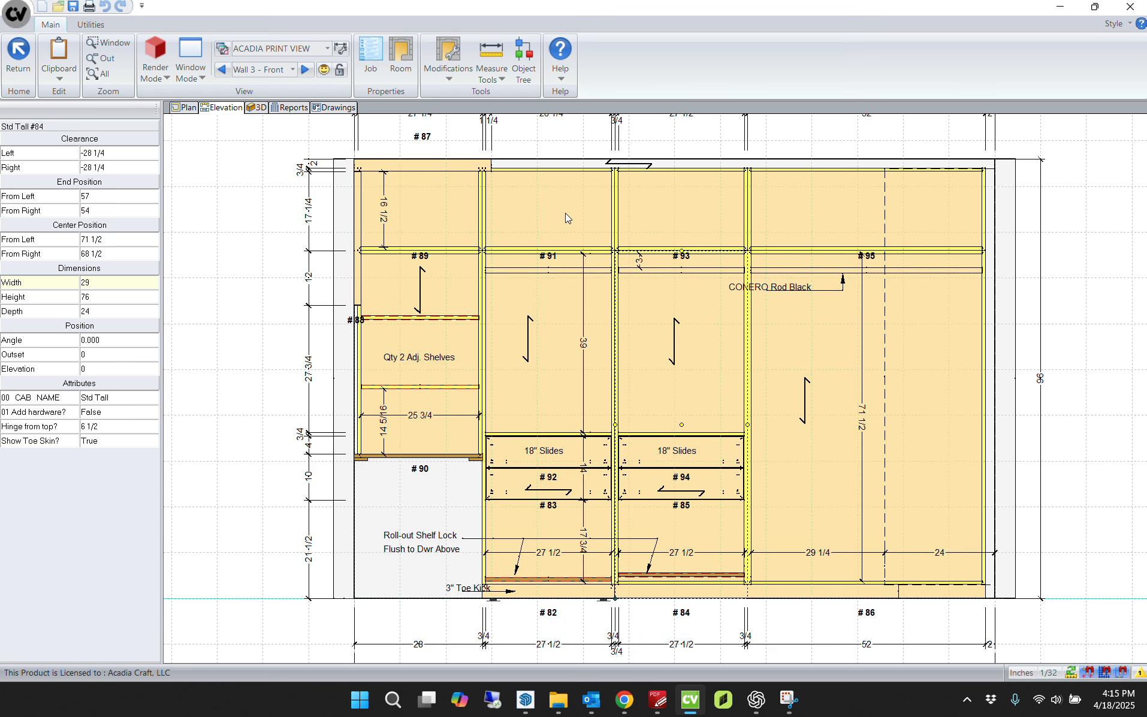
Step: Switch to the Wall 4 elevation and check the dimensions of tall cabinets #96, #97 and #98
{"action": "left_click", "coordinate": [305, 69]}
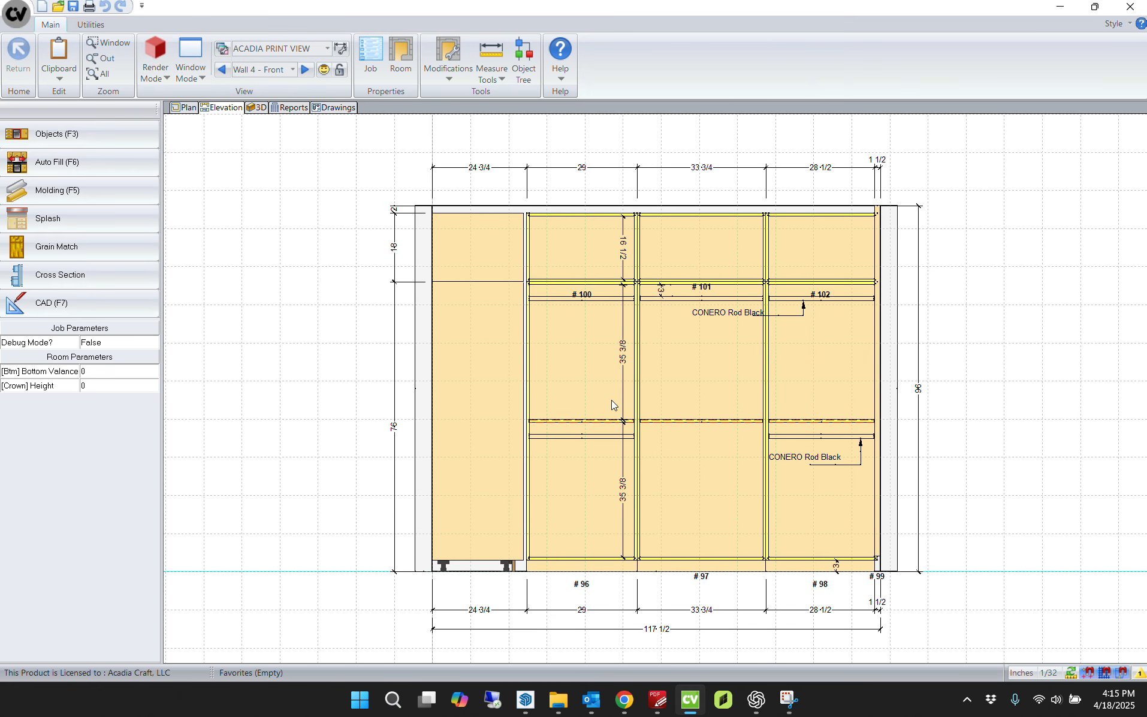
{"action": "left_click", "coordinate": [599, 487]}
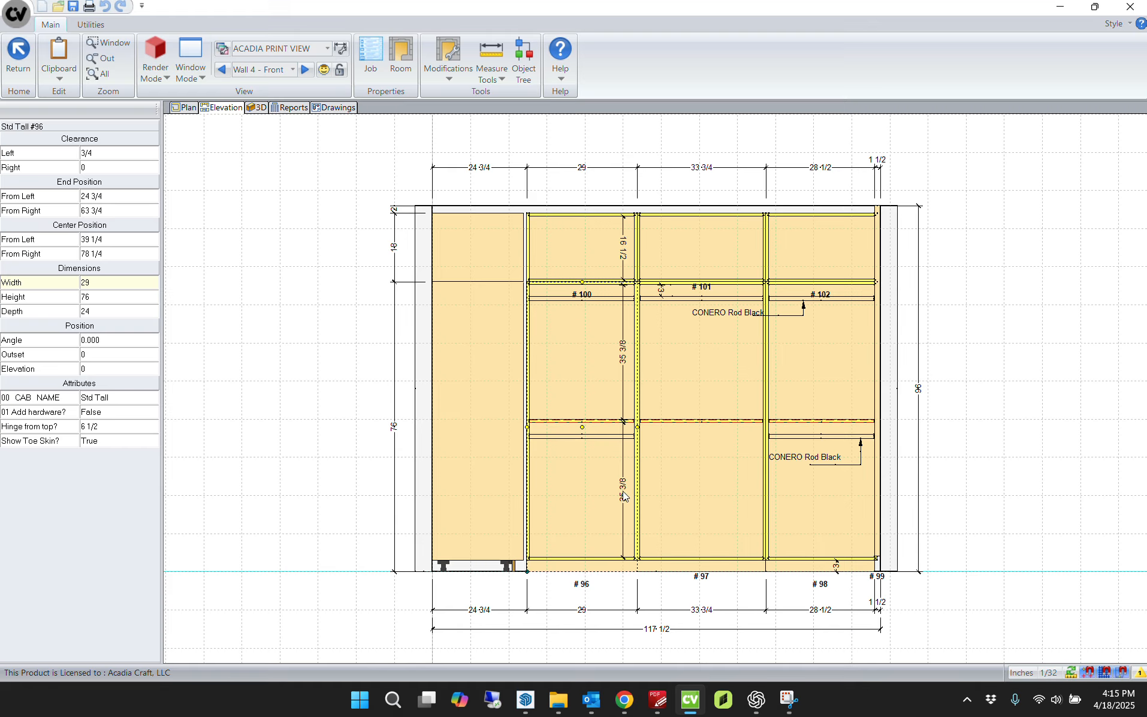
{"action": "left_click", "coordinate": [828, 476]}
{"action": "left_click", "coordinate": [715, 471]}
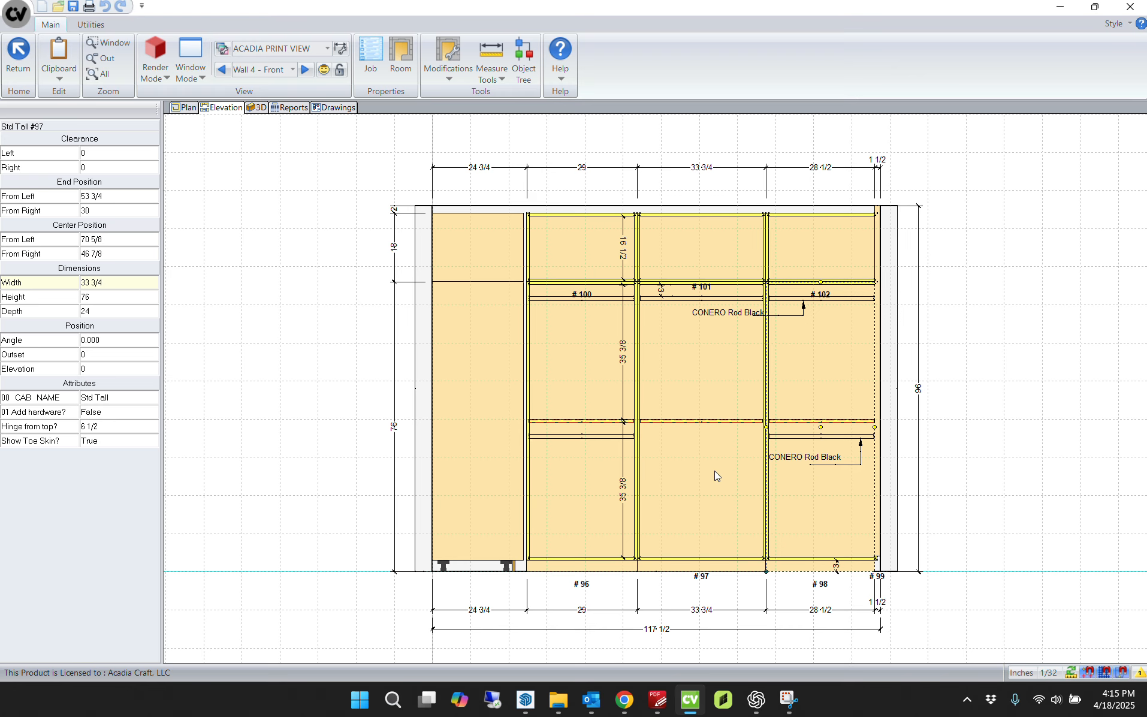
{"action": "left_click", "coordinate": [545, 357]}
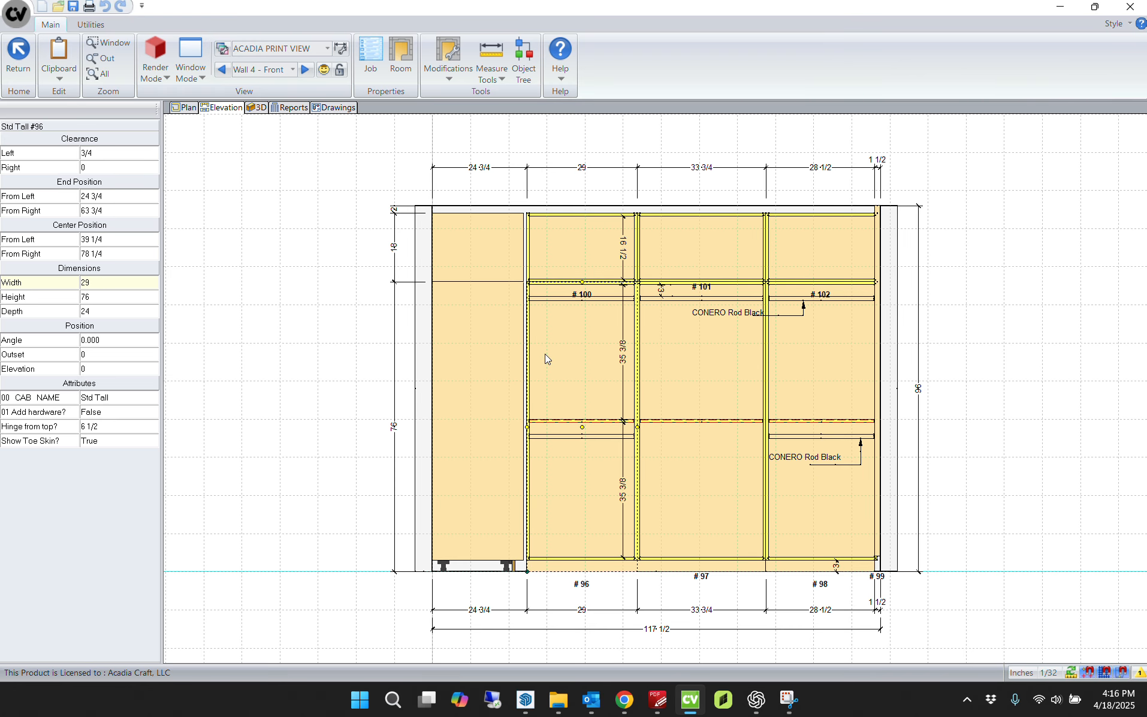
Step: Open cabinet #96 in face view and start a new part from the Door group with the Door Slab type
{"action": "double_click", "coordinate": [577, 422]}
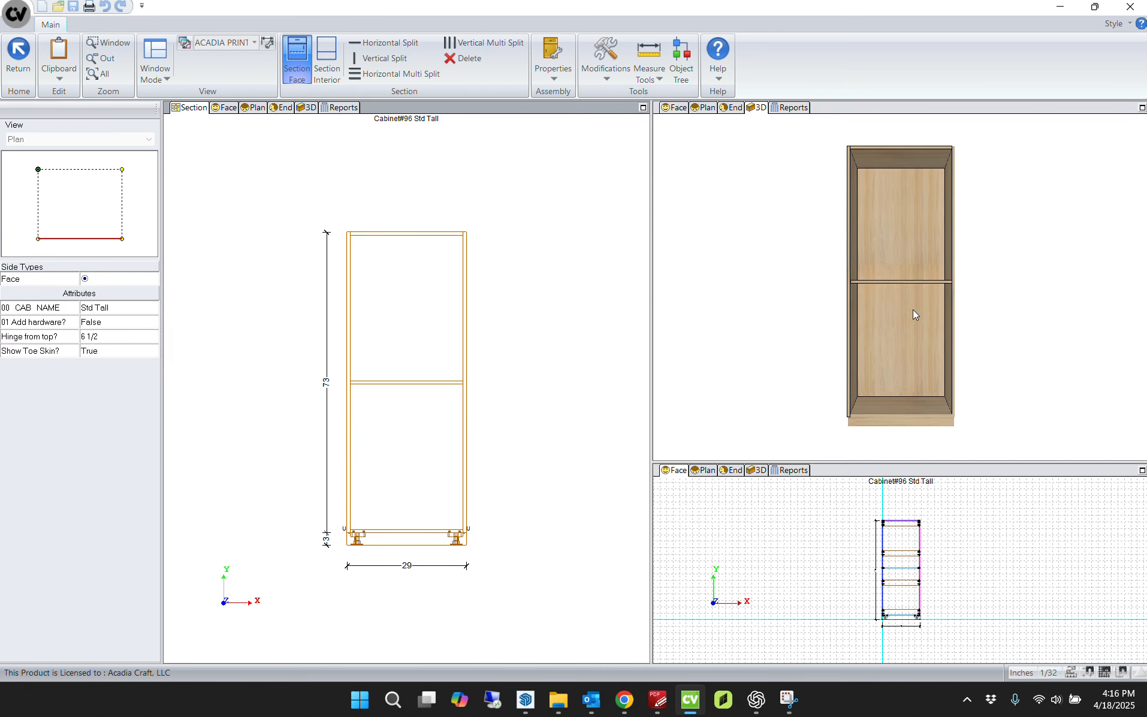
{"action": "left_click", "coordinate": [224, 108]}
{"action": "left_click", "coordinate": [72, 192]}
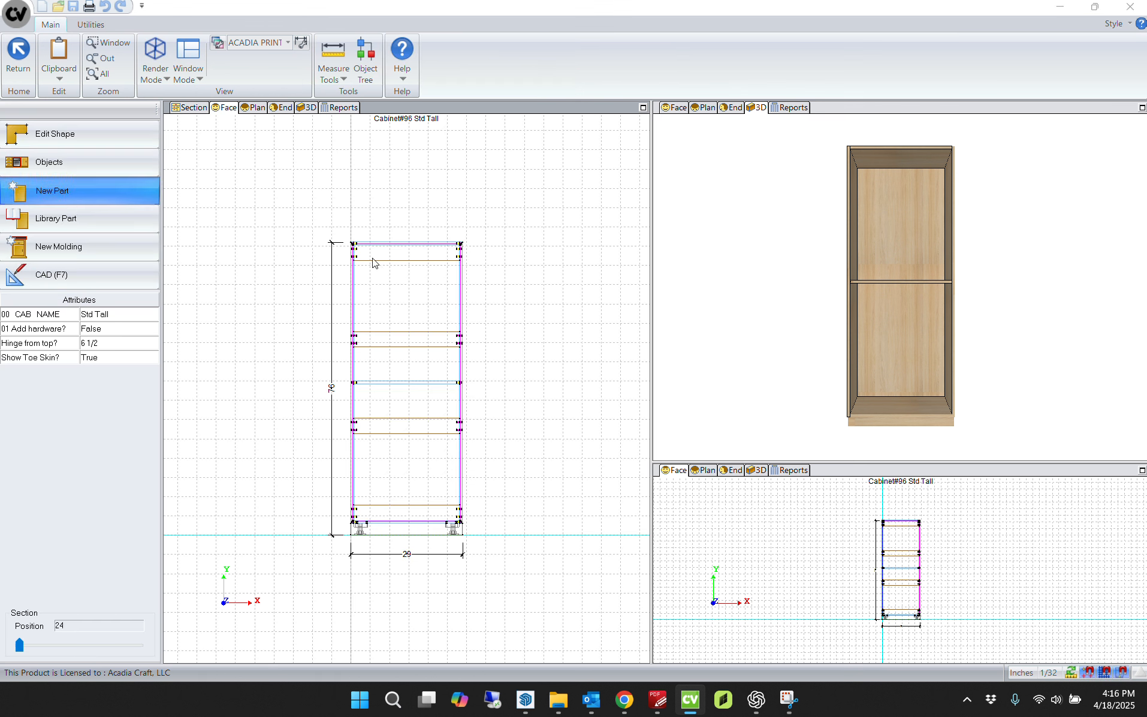
{"action": "left_click", "coordinate": [474, 234]}
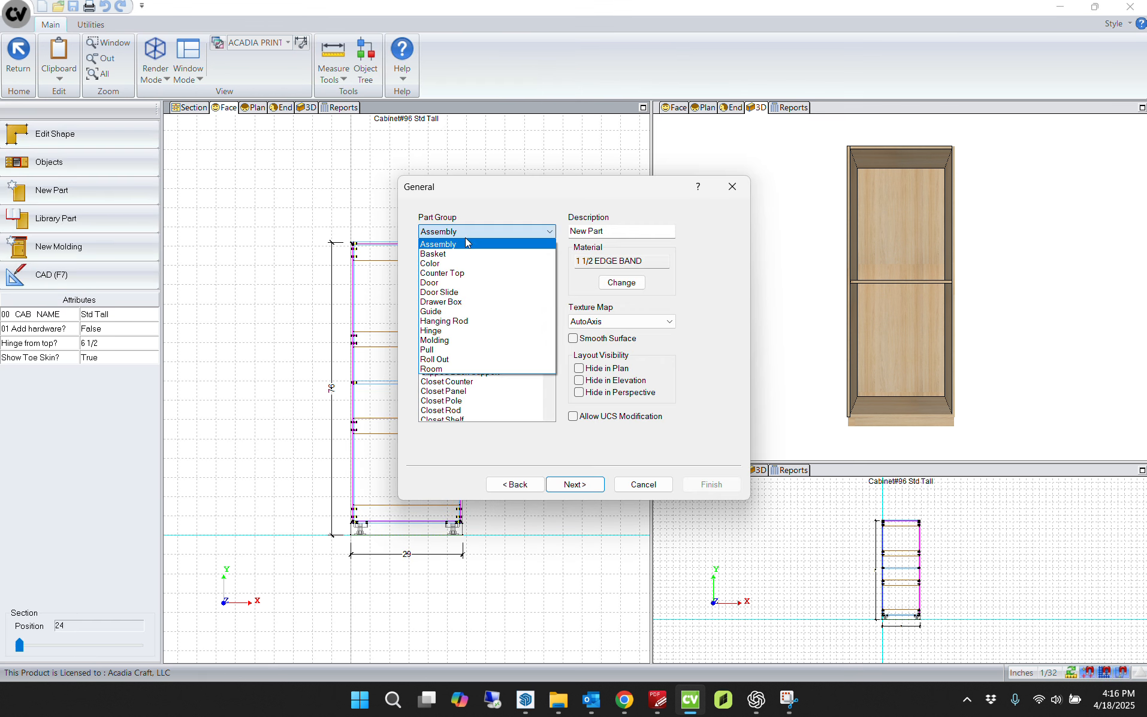
{"action": "left_click", "coordinate": [470, 276]}
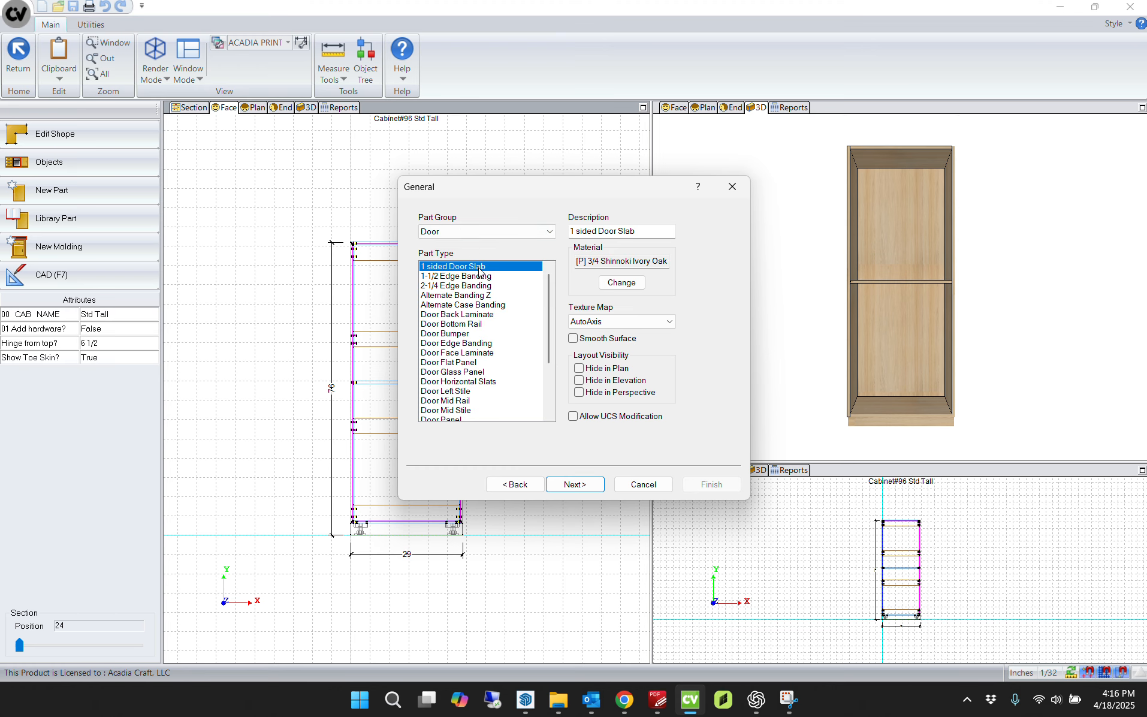
{"action": "scroll", "coordinate": [480, 273], "scroll_direction": "down", "scroll_amount": 3}
{"action": "left_click", "coordinate": [441, 373]}
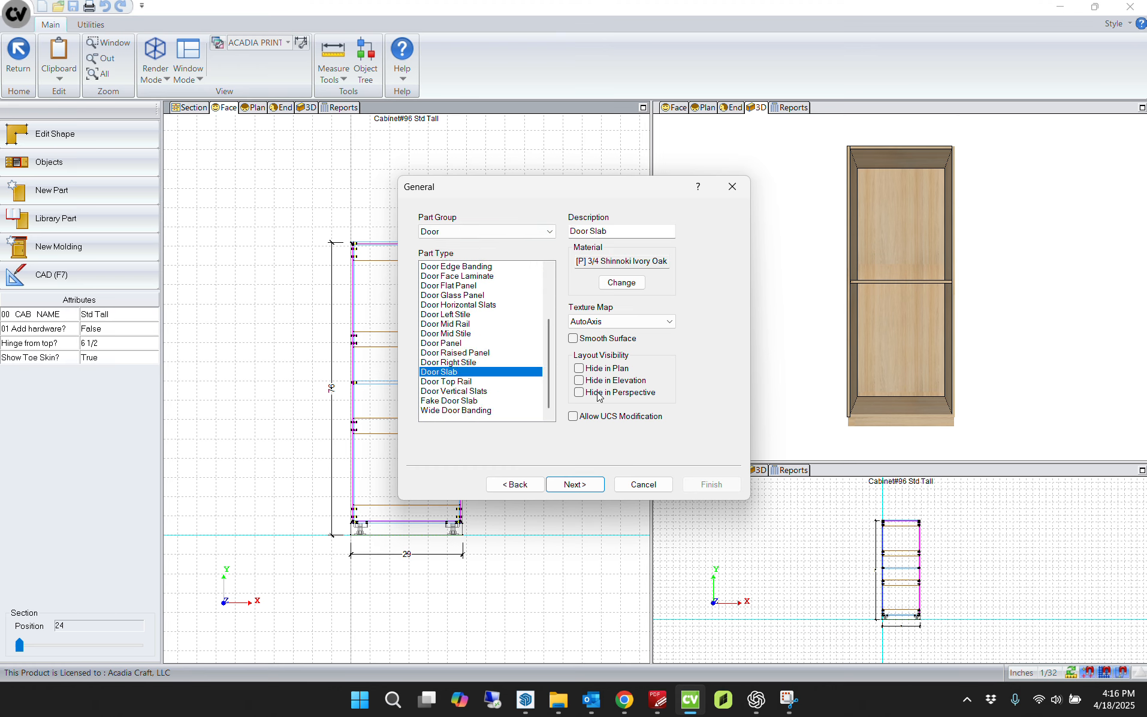
{"action": "left_click", "coordinate": [581, 486]}
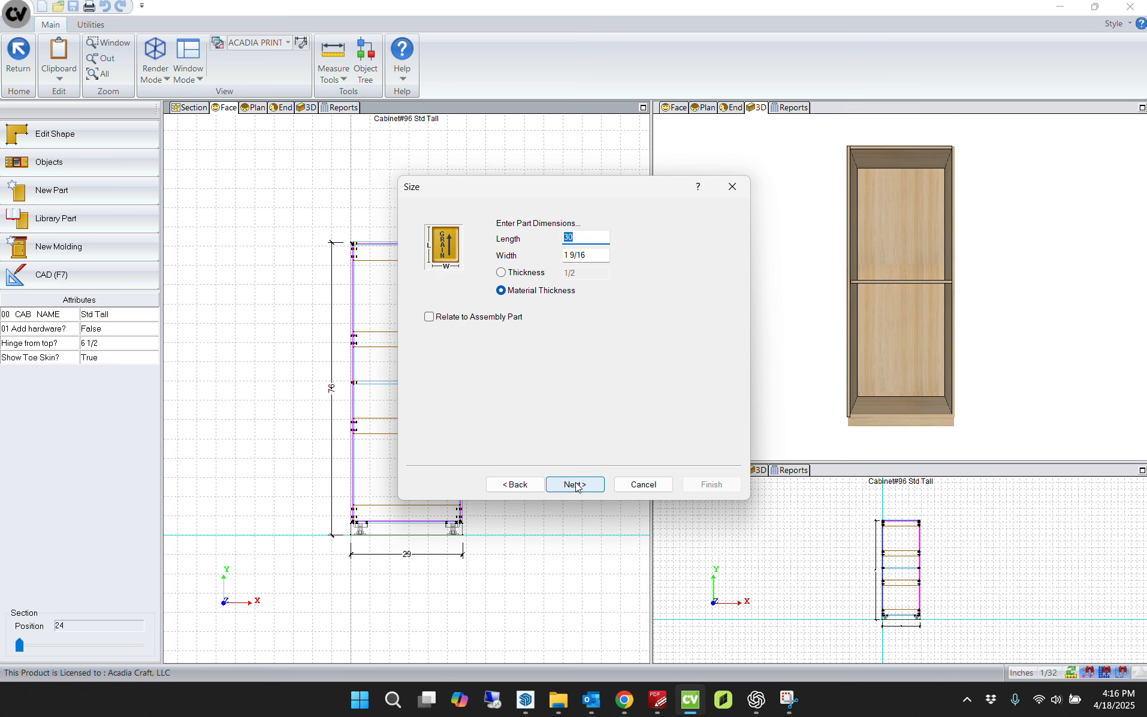
{"action": "left_click", "coordinate": [513, 484]}
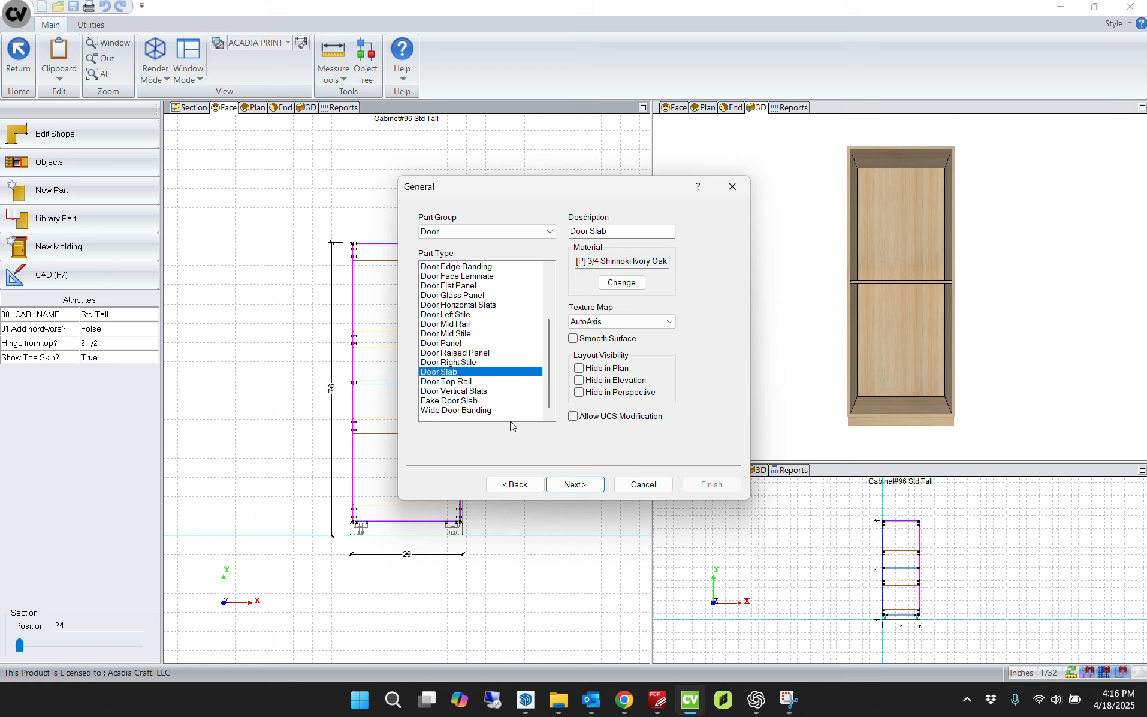
{"action": "left_click", "coordinate": [581, 487]}
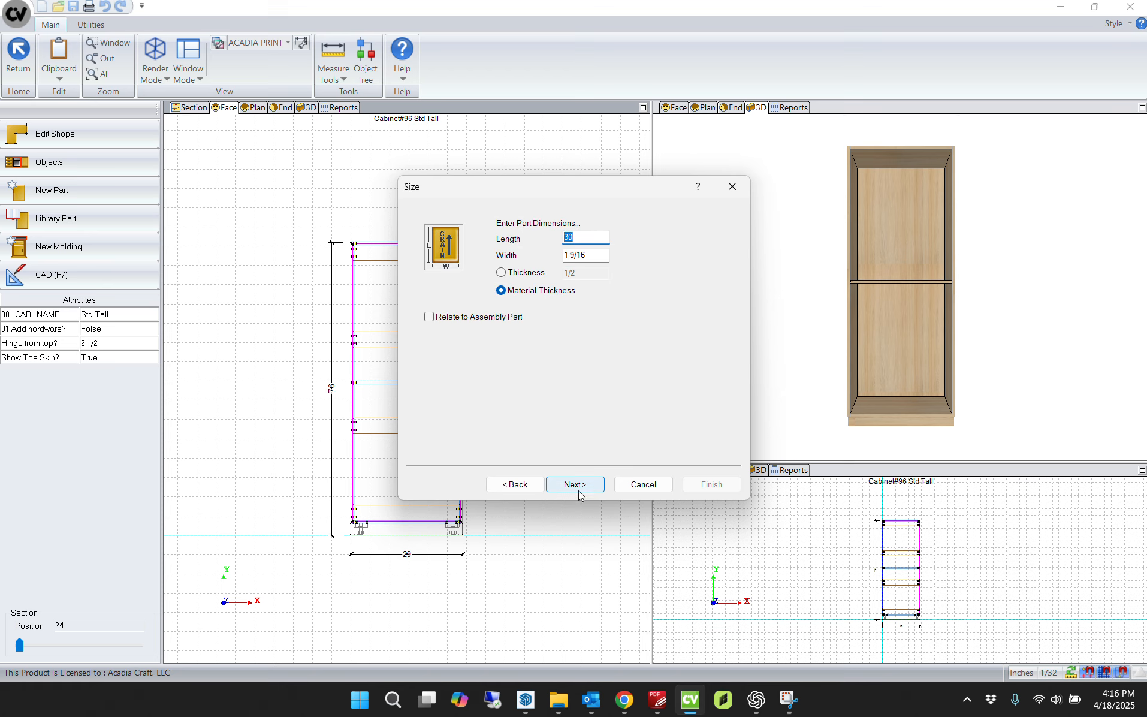
Step: Size the door slab 90 in long by 1 1/2 in wide, facing front, and place it at floor level left of the cabinet
{"action": "left_click", "coordinate": [604, 259]}
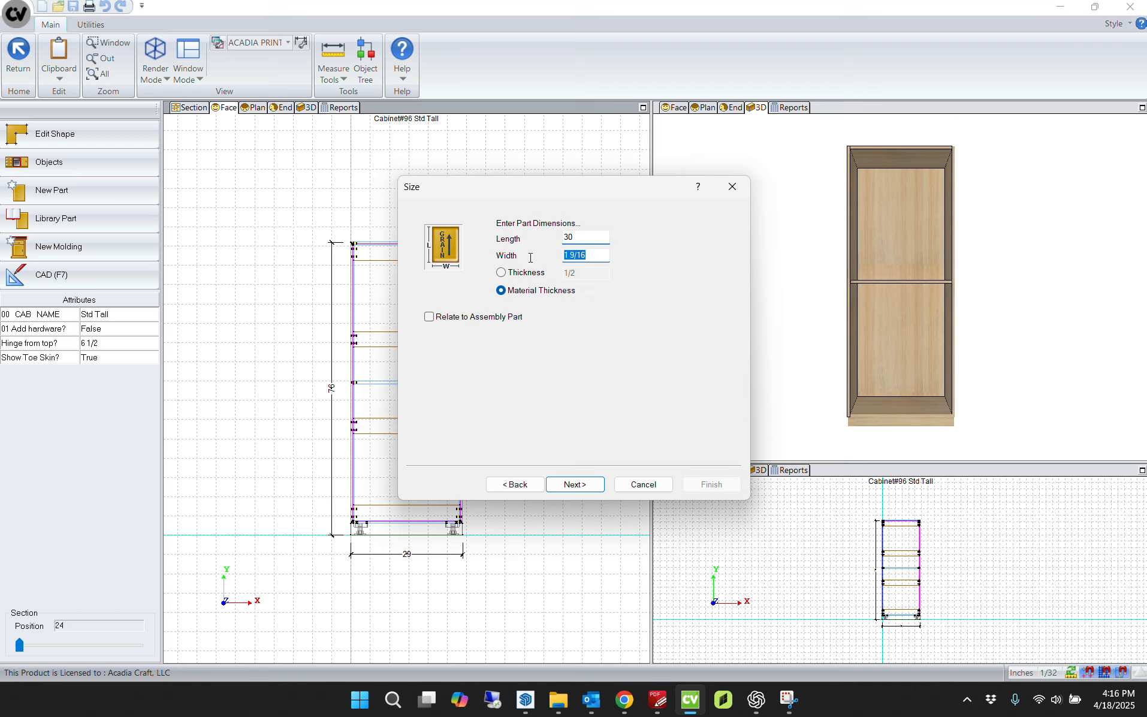
{"action": "type", "text": "1"}
{"action": "key", "text": "shift+Tab"}
{"action": "type", "text": "9"}
{"action": "left_click", "coordinate": [590, 484]}
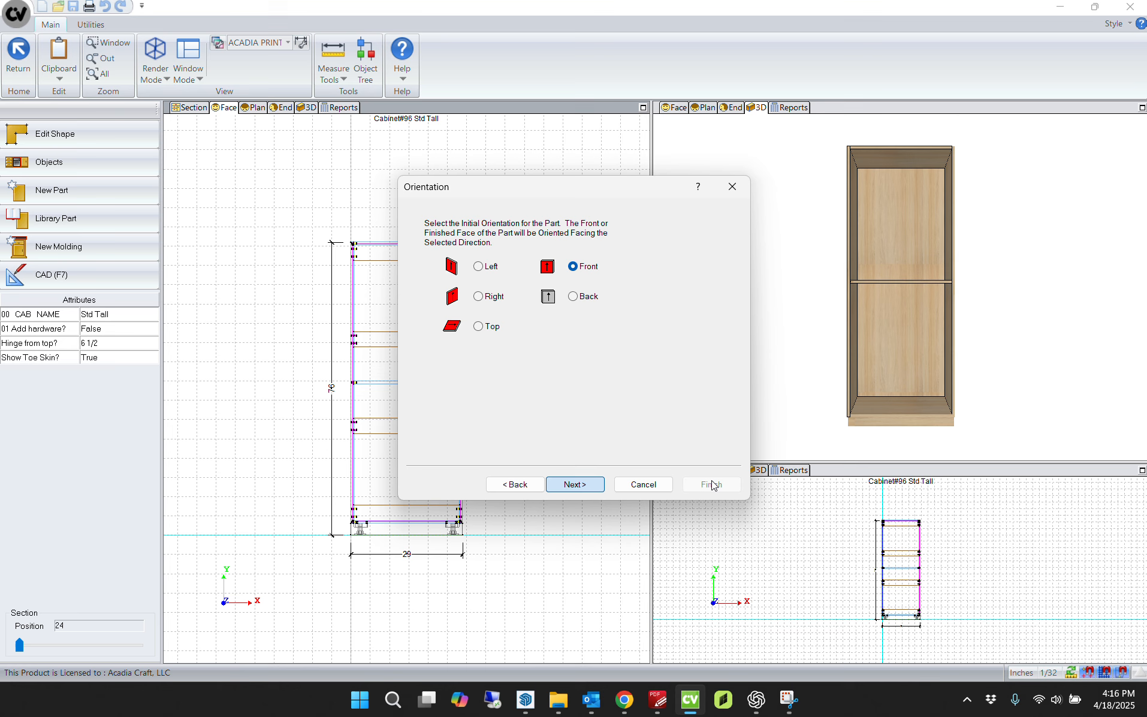
{"action": "left_click", "coordinate": [577, 484]}
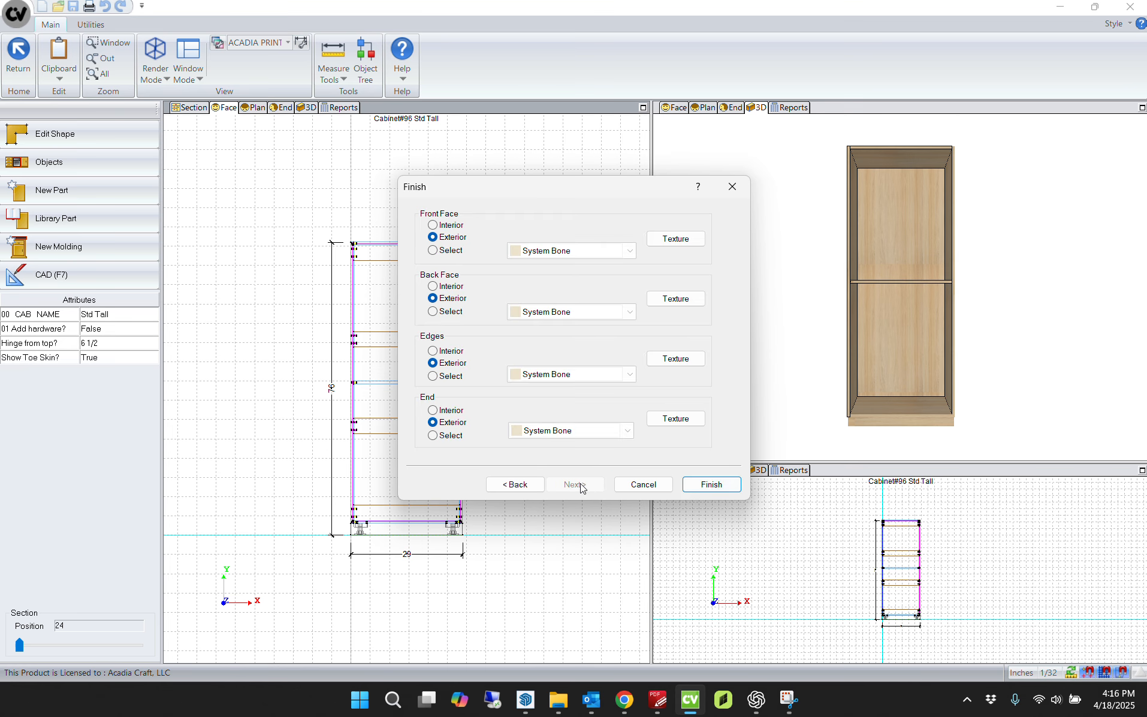
{"action": "left_click", "coordinate": [714, 484]}
{"action": "left_click", "coordinate": [301, 586]}
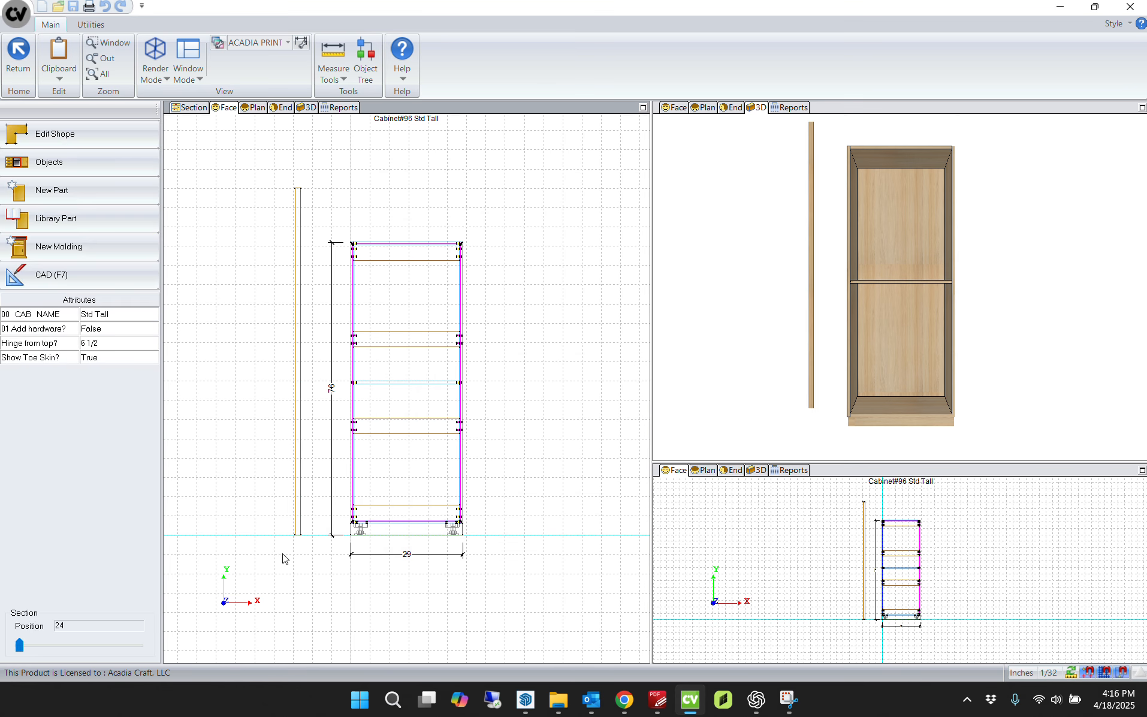
Step: Move the door slab to the lower-left corner of the cabinet box, 3 in above the floor
{"action": "scroll", "coordinate": [303, 527], "scroll_direction": "up", "scroll_amount": 4}
{"action": "left_click", "coordinate": [291, 541]}
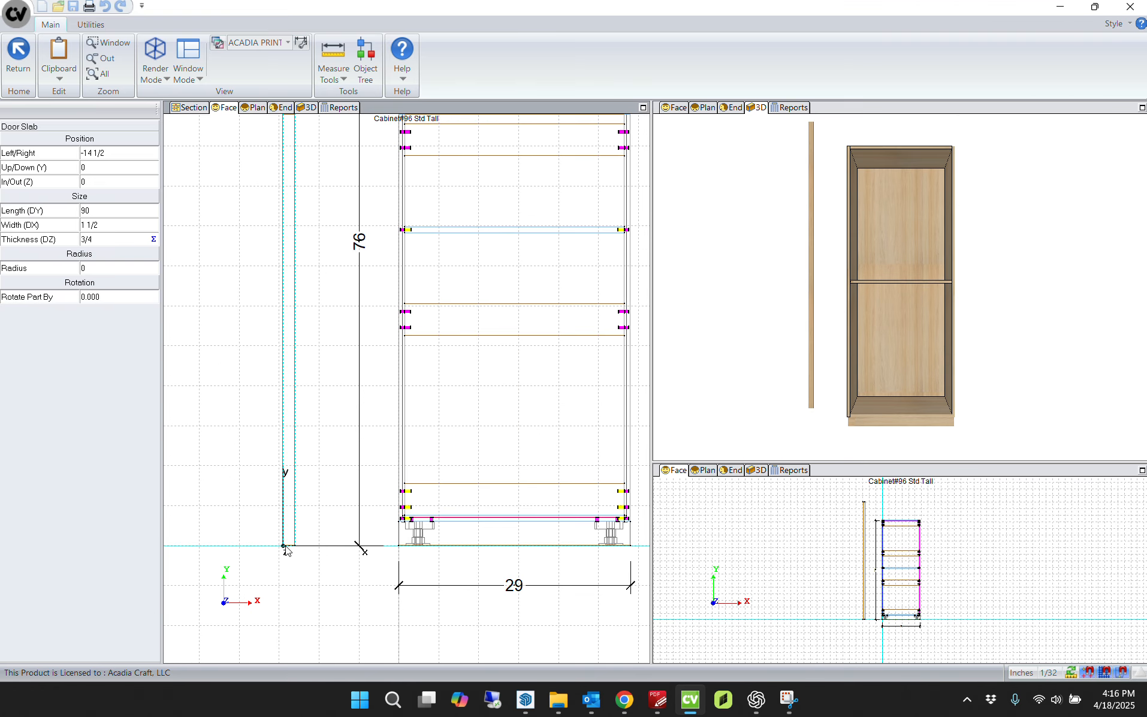
{"action": "left_click_drag", "start_coordinate": [395, 511], "coordinate": [343, 532]}
{"action": "scroll", "coordinate": [415, 509], "scroll_direction": "up", "scroll_amount": 5}
{"action": "scroll", "coordinate": [374, 542], "scroll_direction": "up", "scroll_amount": 4}
{"action": "scroll", "coordinate": [354, 535], "scroll_direction": "down", "scroll_amount": 2}
{"action": "scroll", "coordinate": [364, 503], "scroll_direction": "down", "scroll_amount": 4}
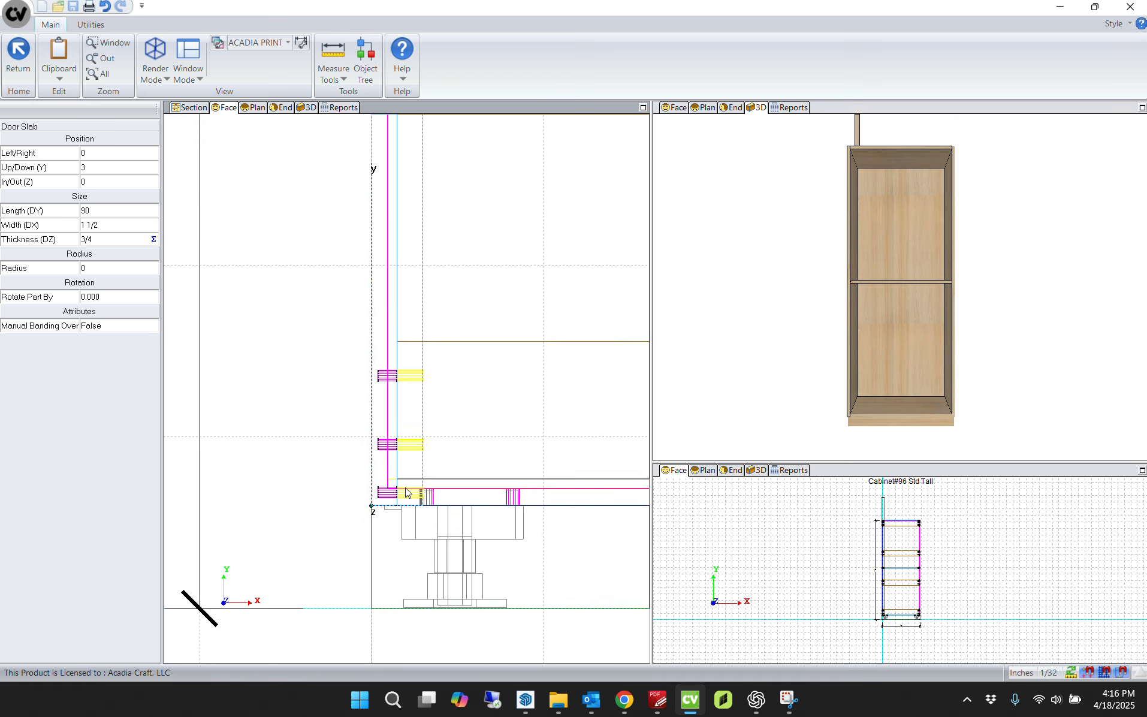
{"action": "scroll", "coordinate": [422, 469], "scroll_direction": "down", "scroll_amount": 1}
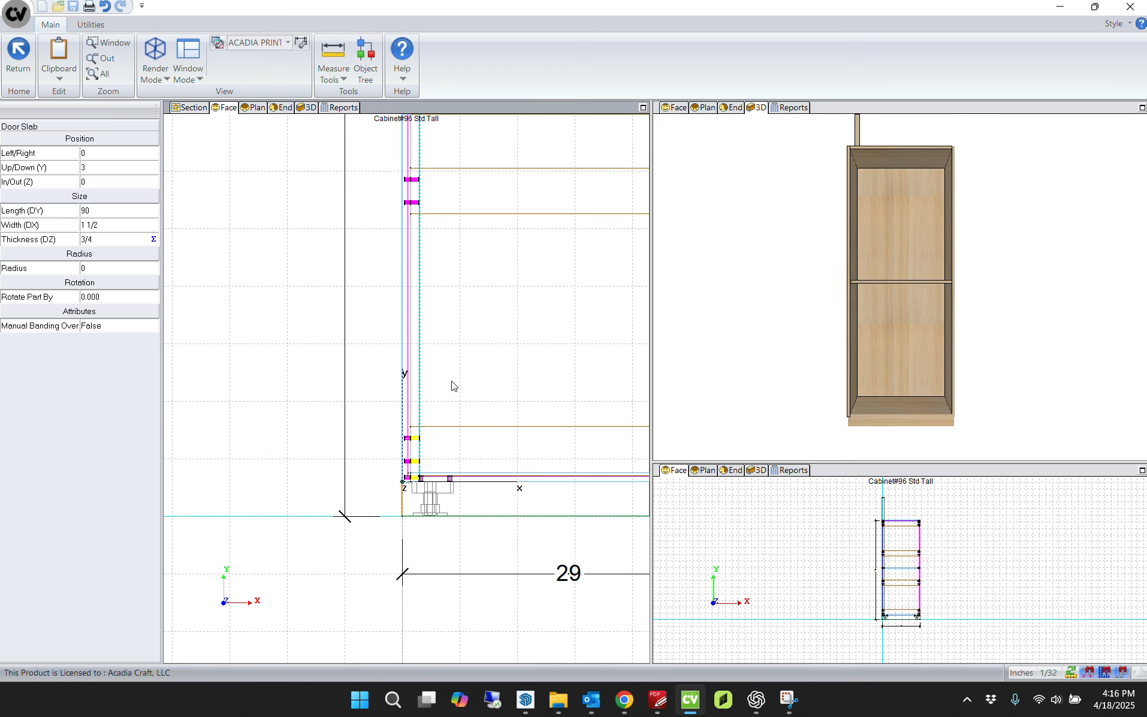
Step: Set the door slab's in/out position to 24 in and its left/right position to -3/4 in
{"action": "left_click", "coordinate": [109, 183]}
{"action": "type", "text": "24"}
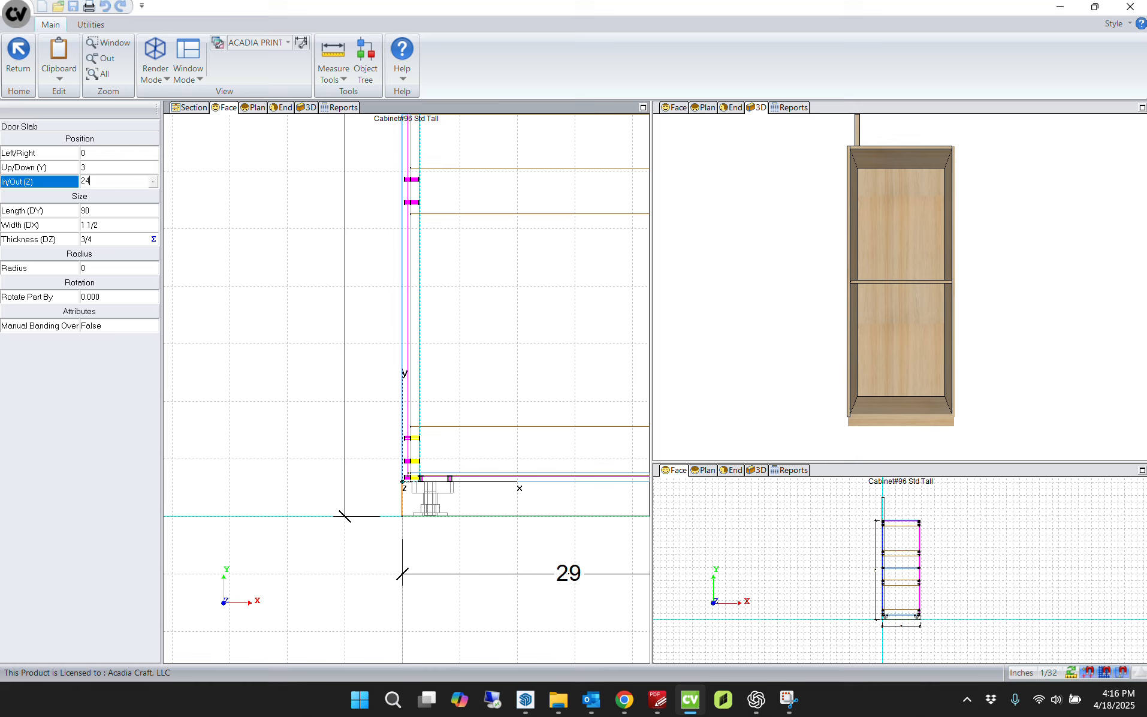
{"action": "key", "text": "Return"}
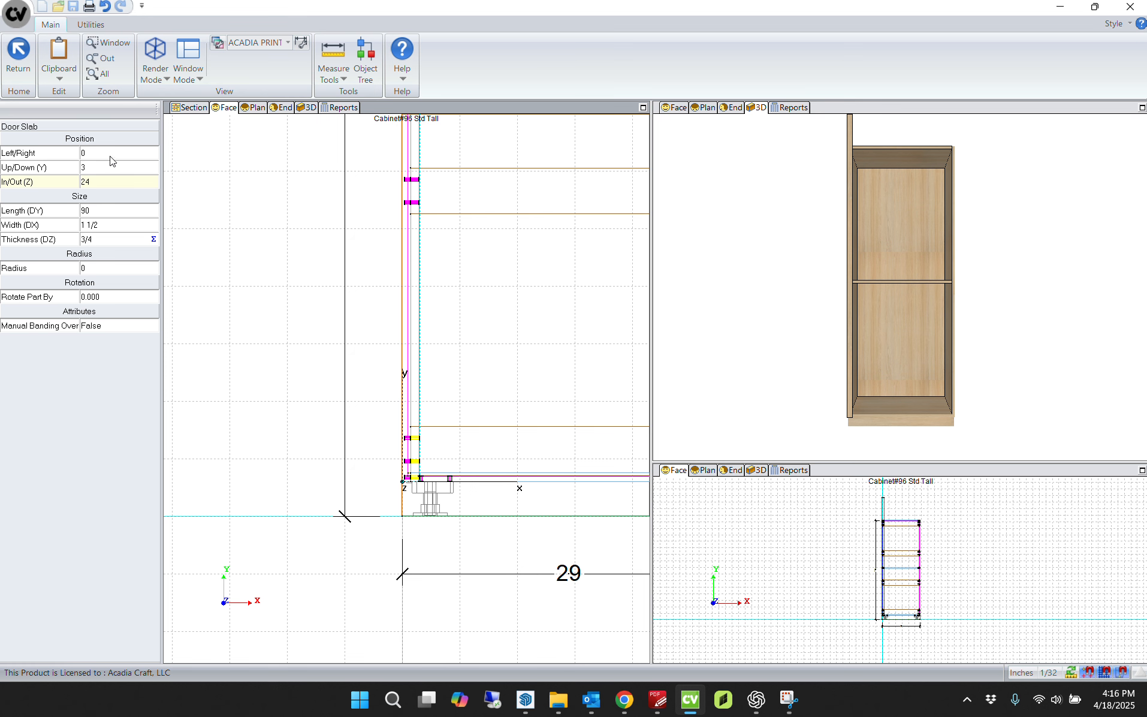
{"action": "left_click", "coordinate": [111, 152]}
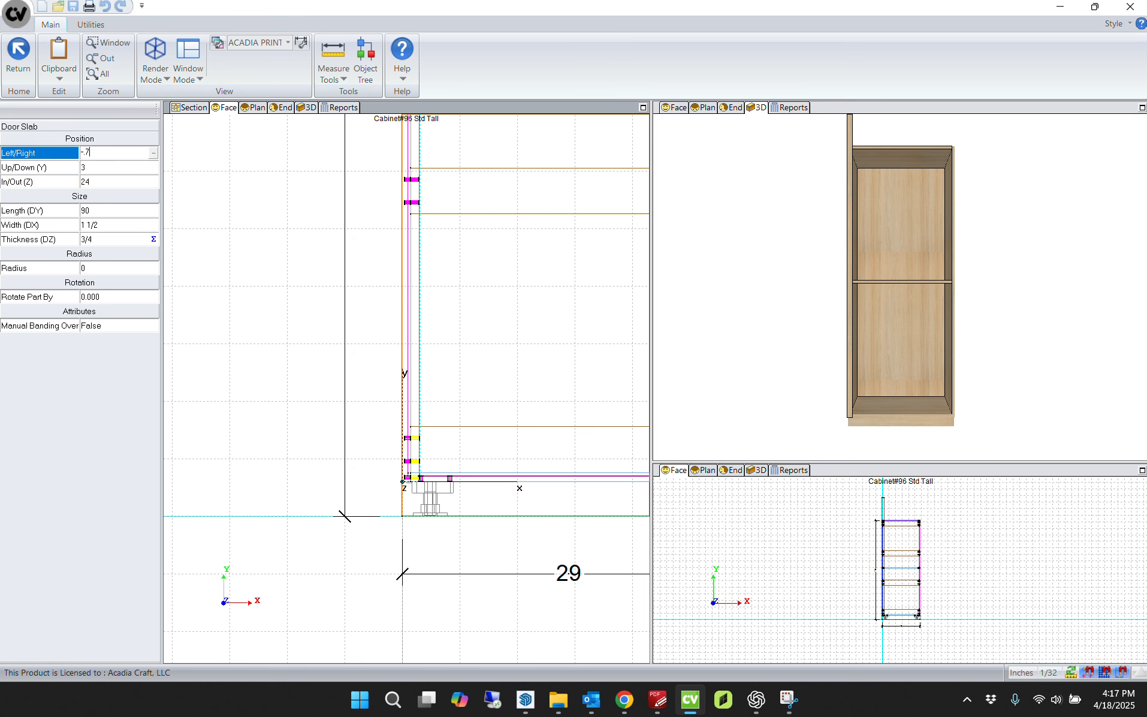
{"action": "type", "text": "-.75"}
{"action": "key", "text": "Return"}
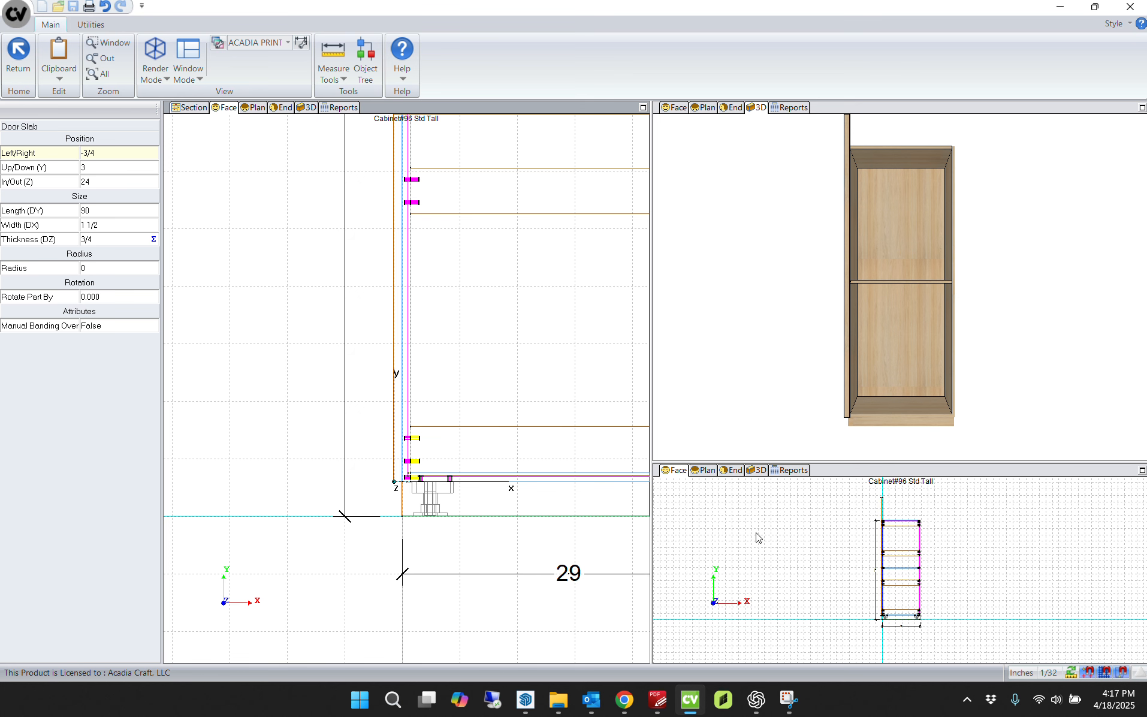
Step: Set the door slab's up/down position to 3 3/4 in and return to the Wall 4 elevation
{"action": "scroll", "coordinate": [443, 501], "scroll_direction": "up", "scroll_amount": 5}
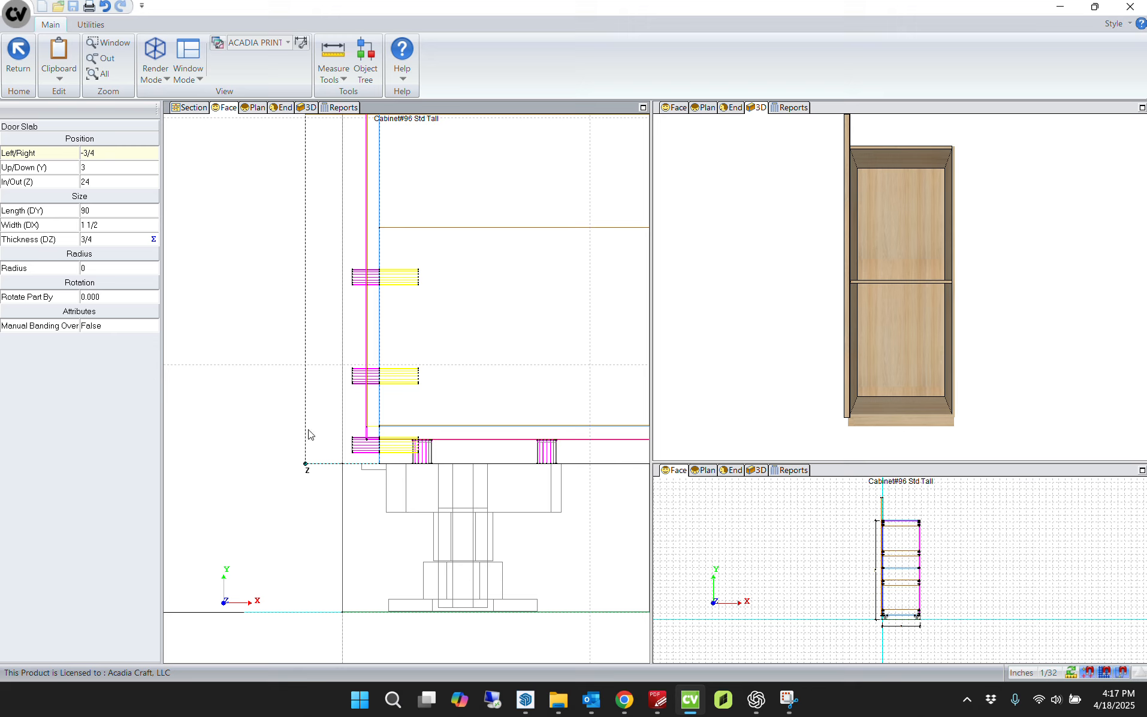
{"action": "left_click", "coordinate": [105, 165]}
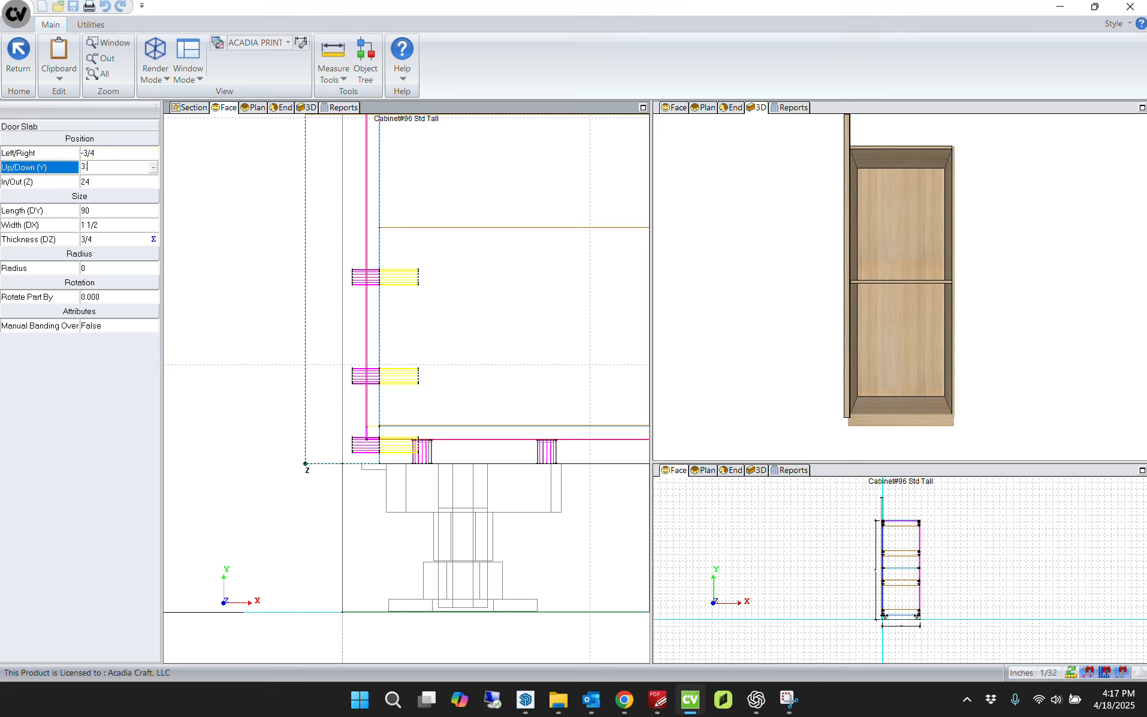
{"action": "type", "text": "3.75"}
{"action": "key", "text": "Return"}
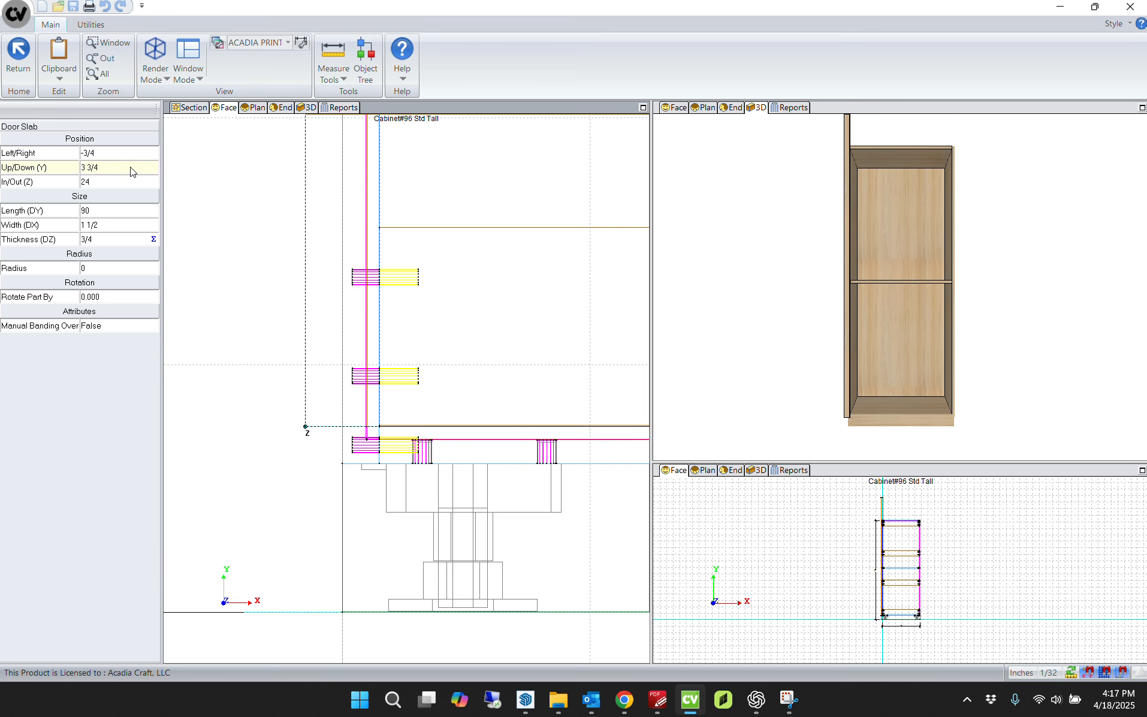
{"action": "scroll", "coordinate": [401, 358], "scroll_direction": "down", "scroll_amount": 5}
{"action": "middle_click_drag", "start_coordinate": [401, 354], "coordinate": [384, 612]}
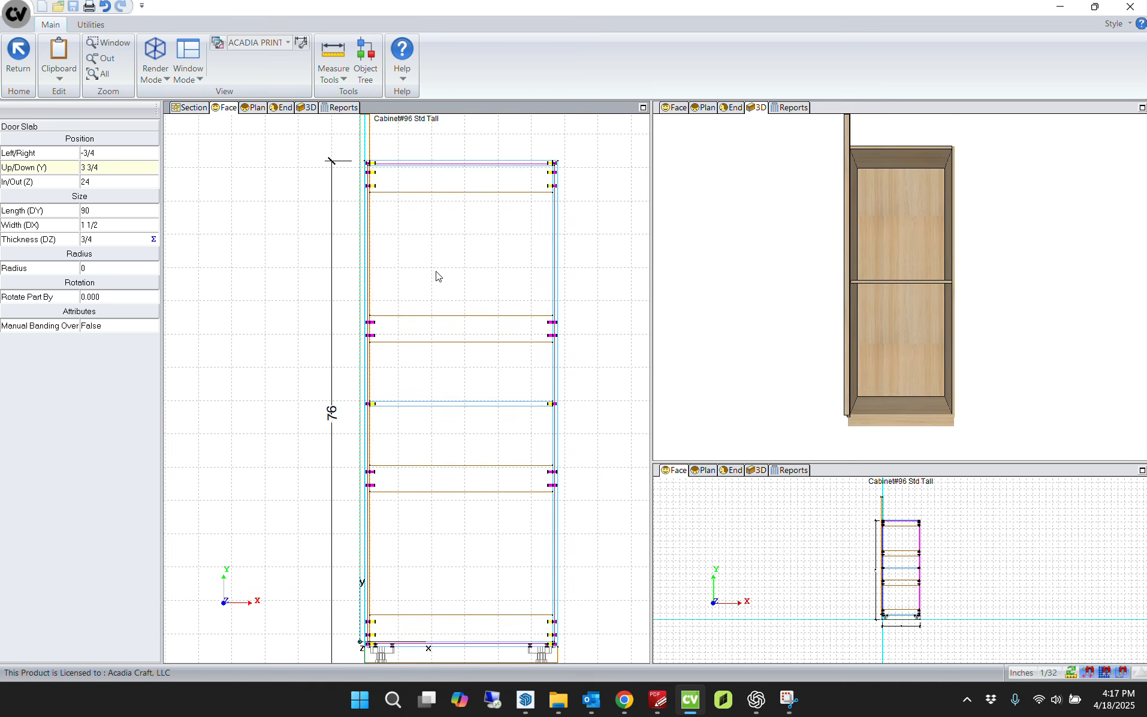
{"action": "middle_click_drag", "start_coordinate": [437, 272], "coordinate": [438, 502]}
{"action": "double_click", "coordinate": [437, 273]}
{"action": "double_click", "coordinate": [420, 293]}
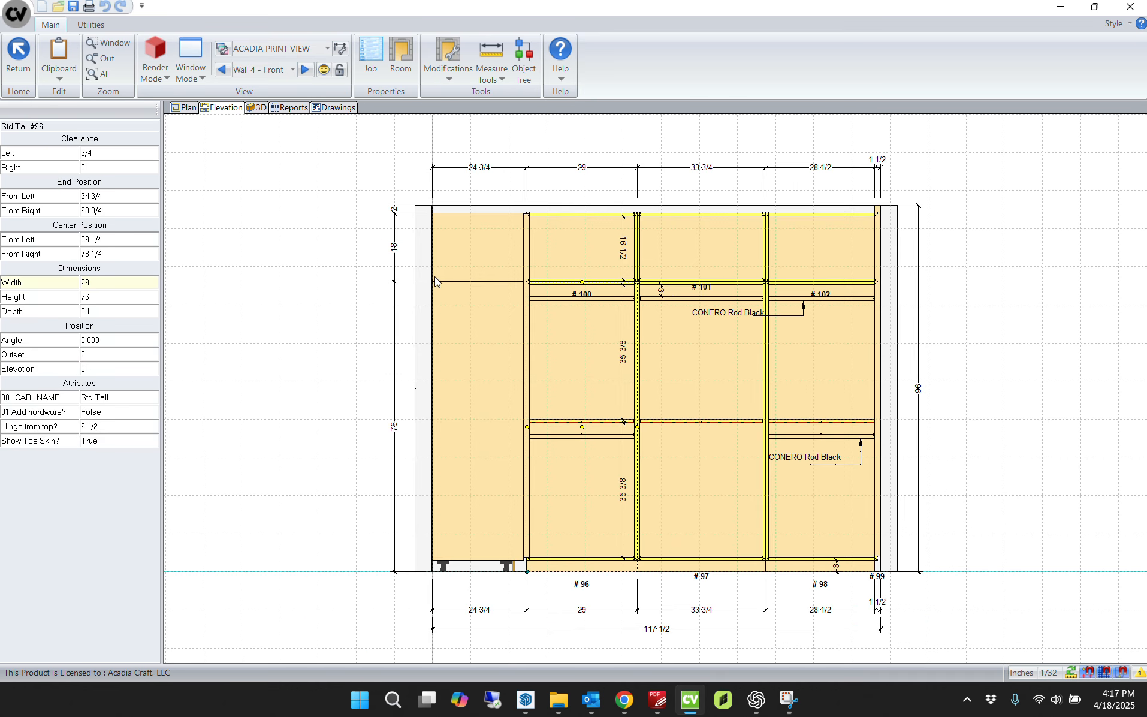
Step: Measure the vertical offset at the top edge of upper cabinet #100 beside the new strip
{"action": "scroll", "coordinate": [488, 198], "scroll_direction": "up", "scroll_amount": 8}
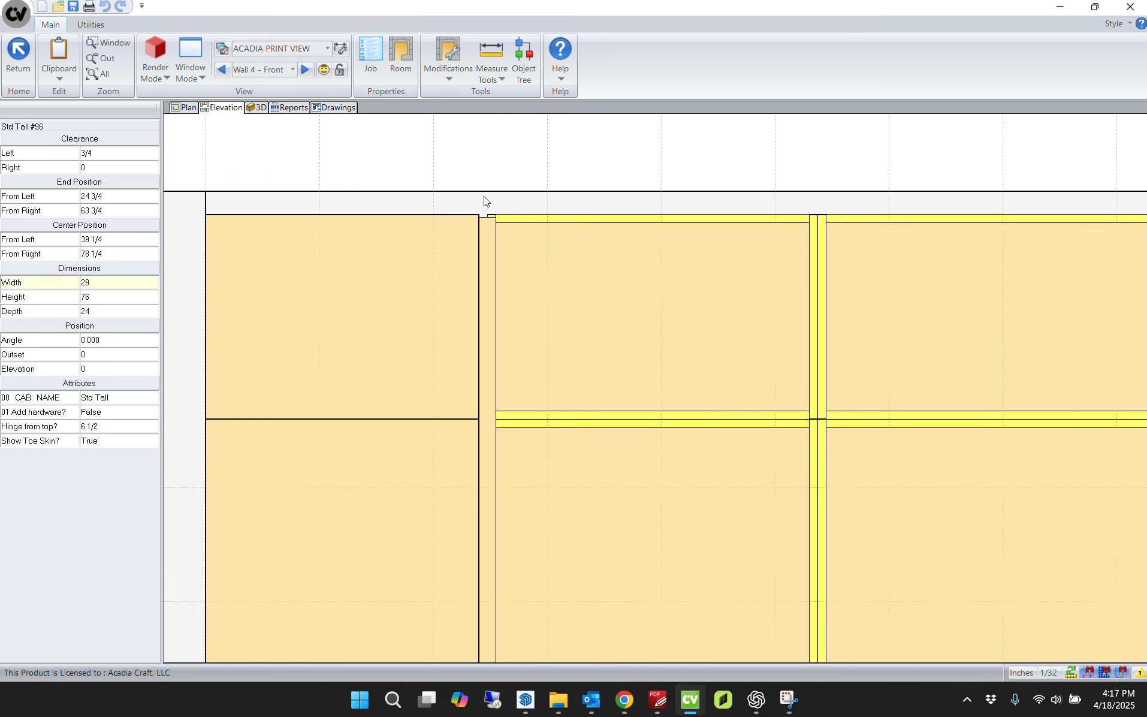
{"action": "scroll", "coordinate": [487, 198], "scroll_direction": "up", "scroll_amount": 2}
{"action": "scroll", "coordinate": [506, 264], "scroll_direction": "up", "scroll_amount": 2}
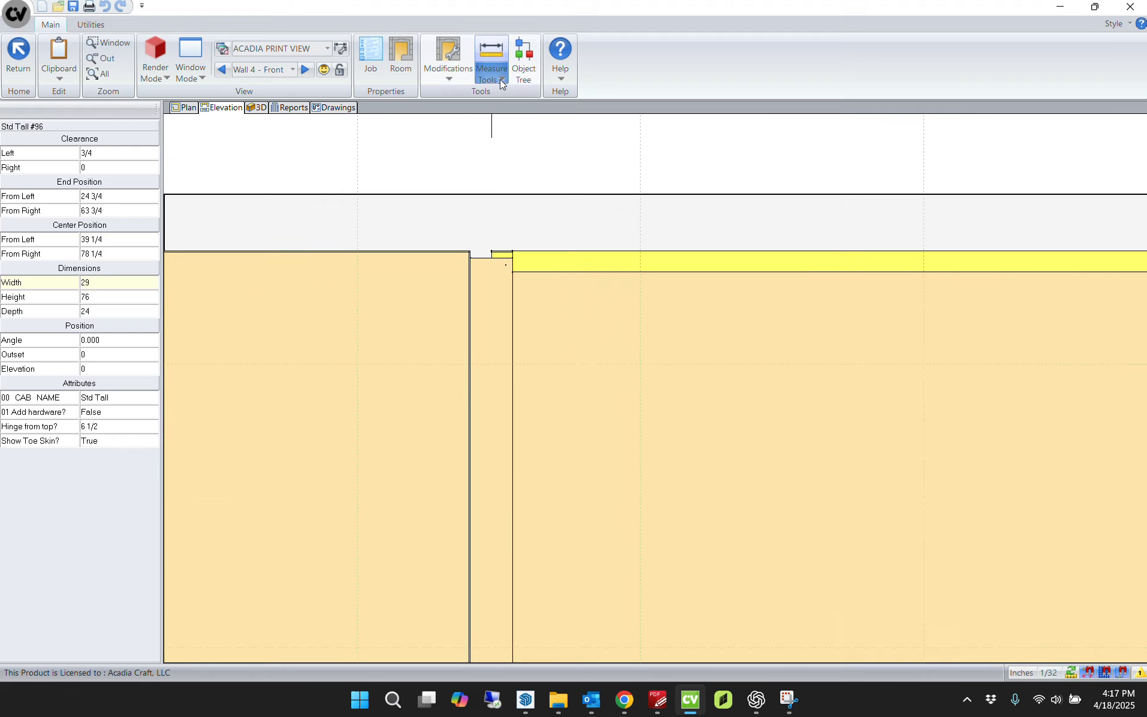
{"action": "scroll", "coordinate": [525, 288], "scroll_direction": "up", "scroll_amount": 3}
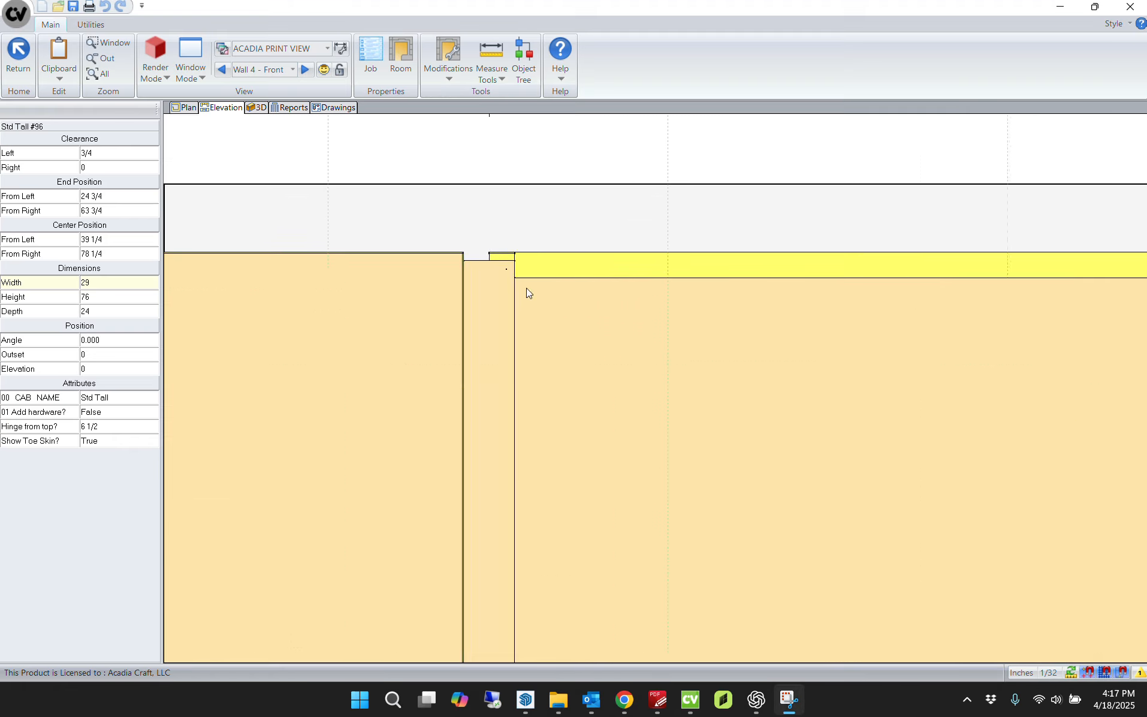
{"action": "left_click", "coordinate": [479, 54]}
{"action": "left_click", "coordinate": [513, 244]}
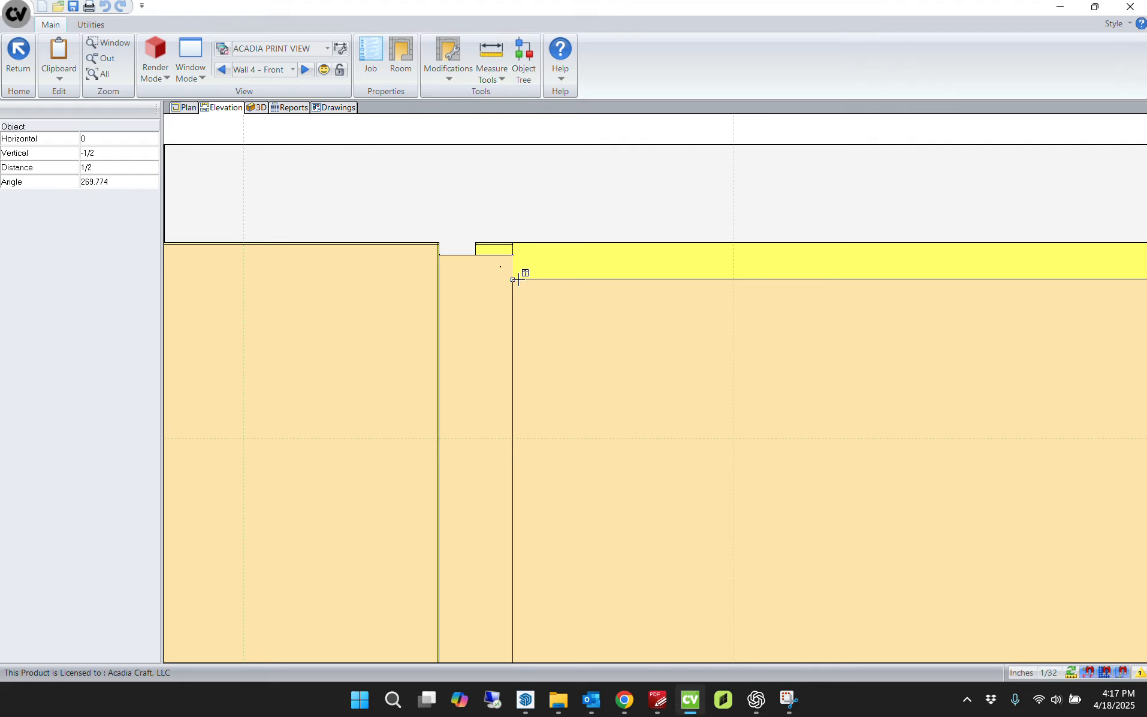
{"action": "key", "text": "Escape"}
Step: Open upper cabinet #100, check its section and face views, and return to the elevation
{"action": "left_click", "coordinate": [599, 365]}
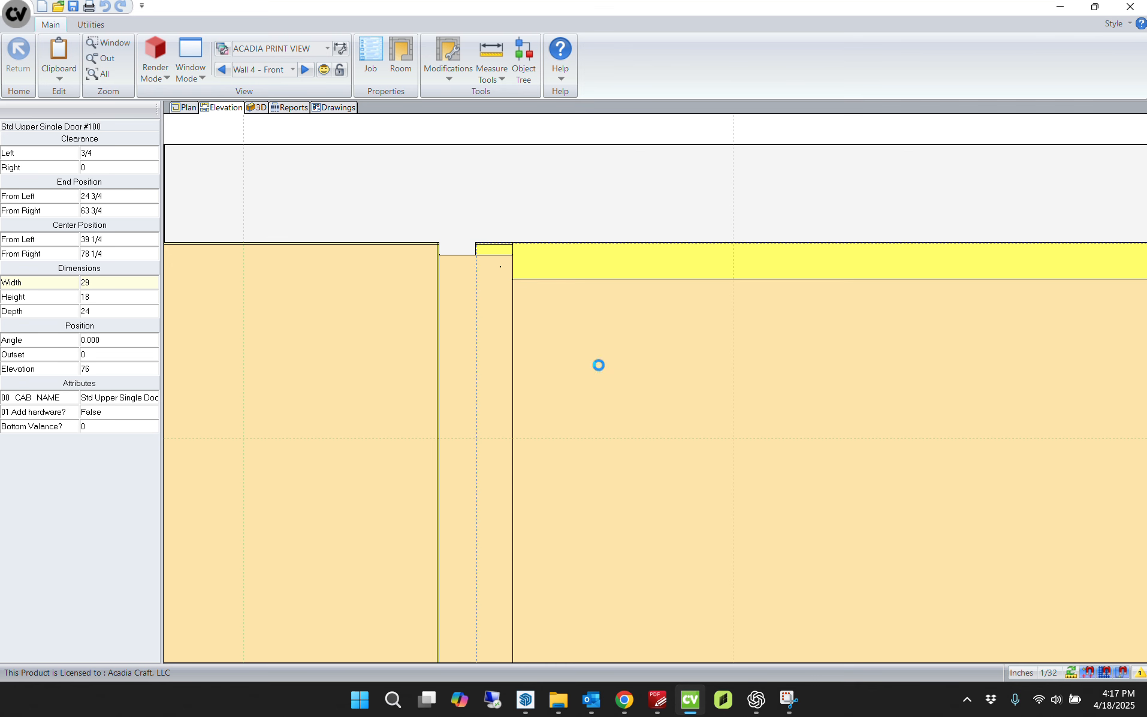
{"action": "double_click", "coordinate": [541, 345]}
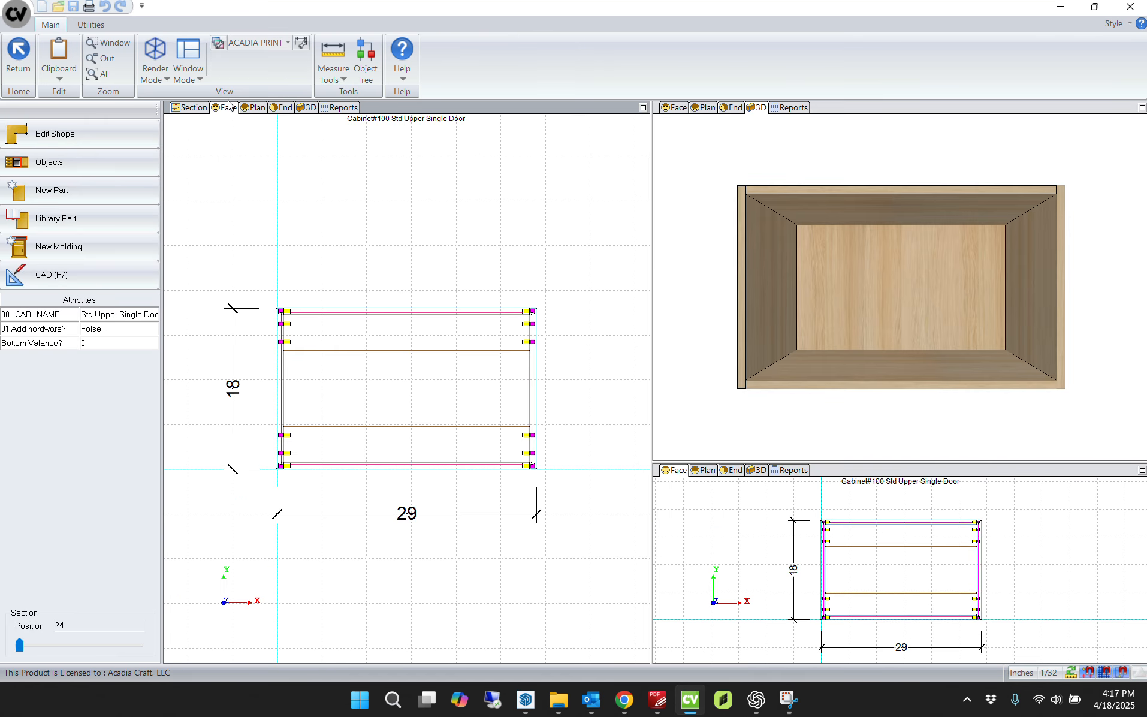
{"action": "left_click", "coordinate": [187, 108]}
{"action": "left_click", "coordinate": [220, 109]}
{"action": "key", "text": "Escape"}
Step: Open tall cabinet #96 from the Wall 4 elevation and set its vertical door slab's length to 89 1/2 in
{"action": "scroll", "coordinate": [548, 434], "scroll_direction": "down", "scroll_amount": 3}
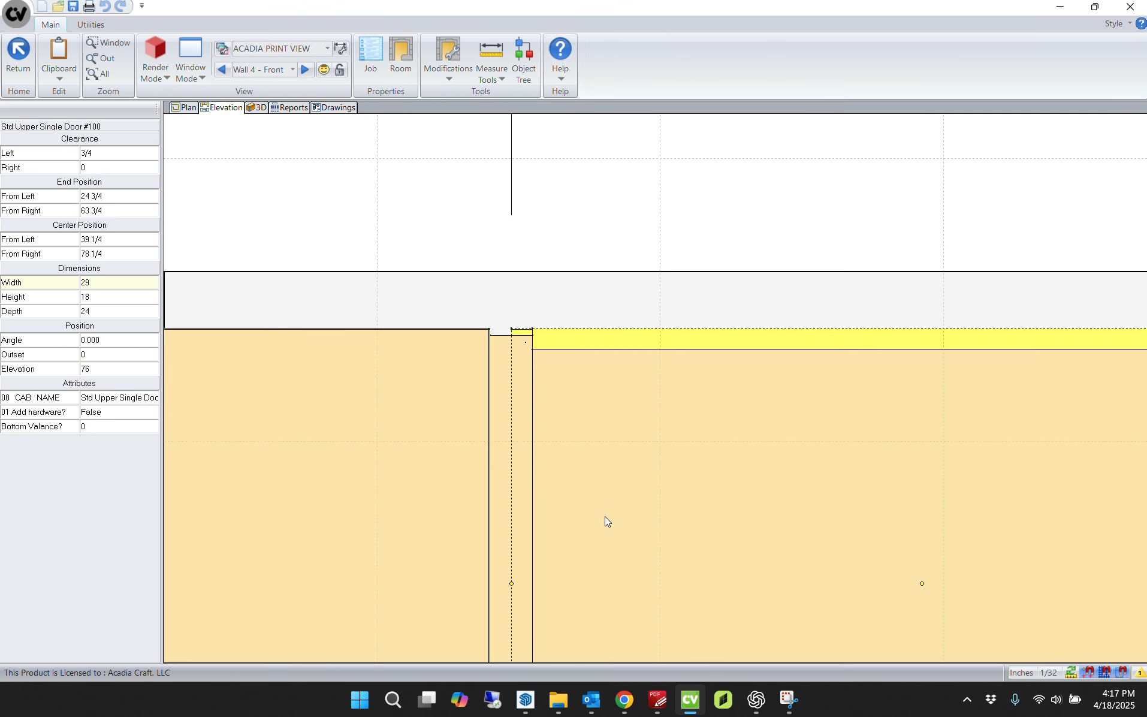
{"action": "scroll", "coordinate": [605, 516], "scroll_direction": "down", "scroll_amount": 2}
{"action": "middle_click_drag", "start_coordinate": [603, 467], "coordinate": [588, 237]}
{"action": "middle_click_drag", "start_coordinate": [604, 445], "coordinate": [567, 217]}
{"action": "left_click", "coordinate": [592, 450]}
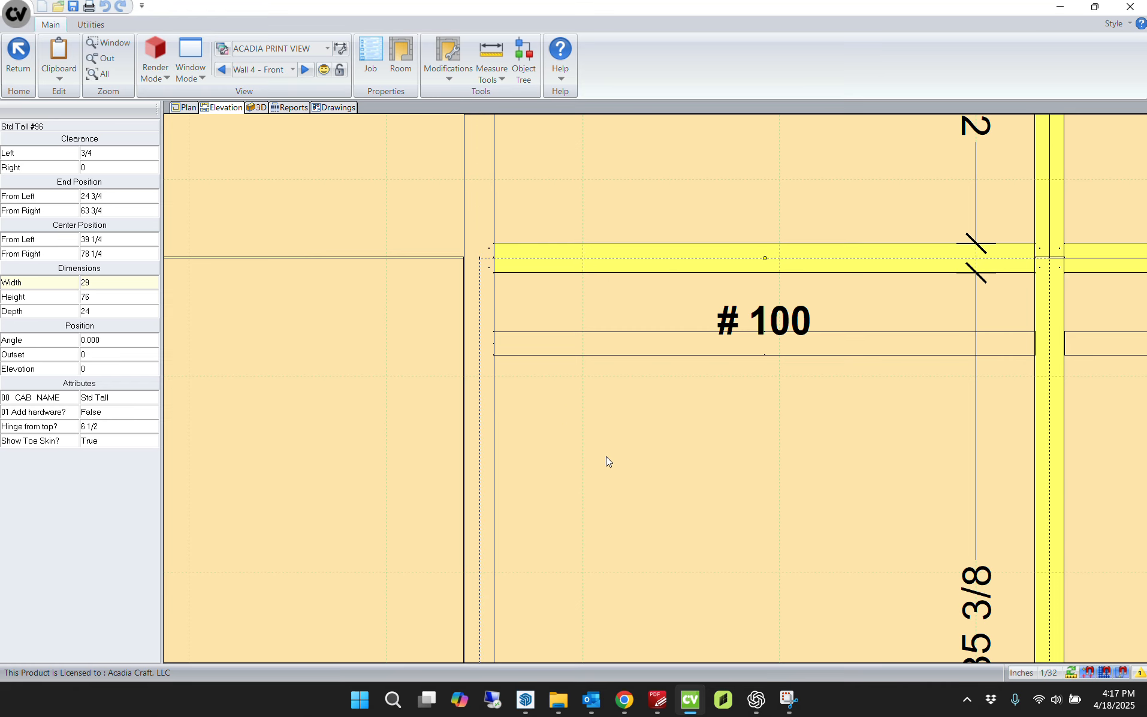
{"action": "double_click", "coordinate": [551, 375]}
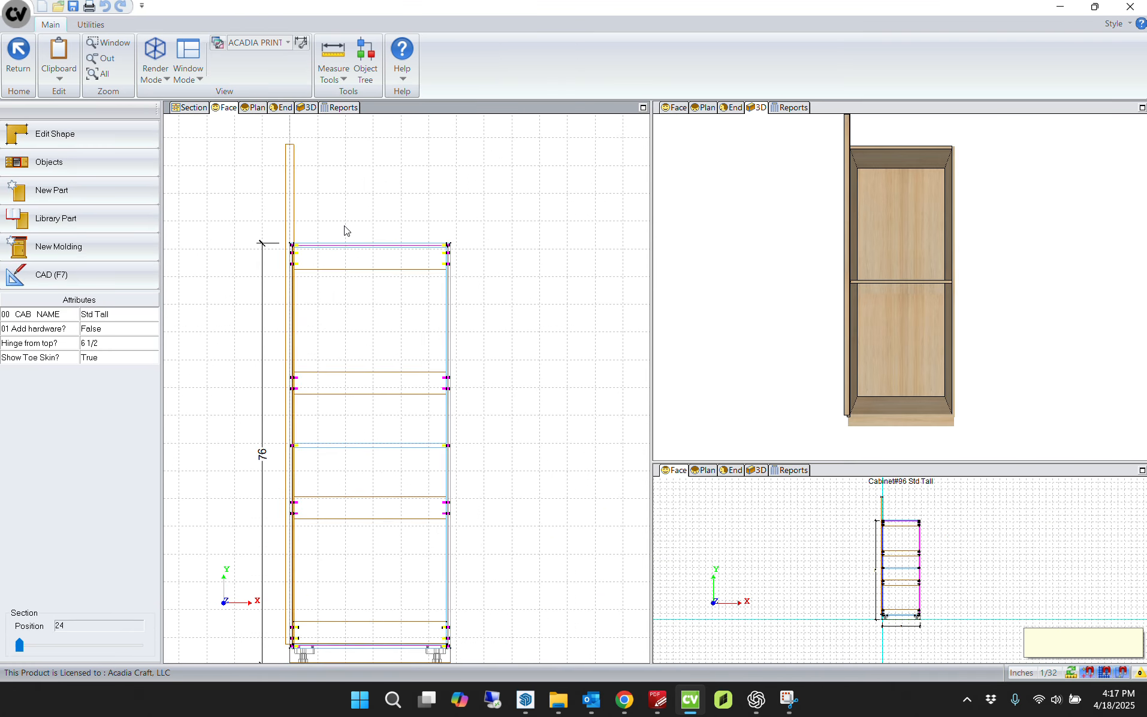
{"action": "left_click", "coordinate": [262, 214]}
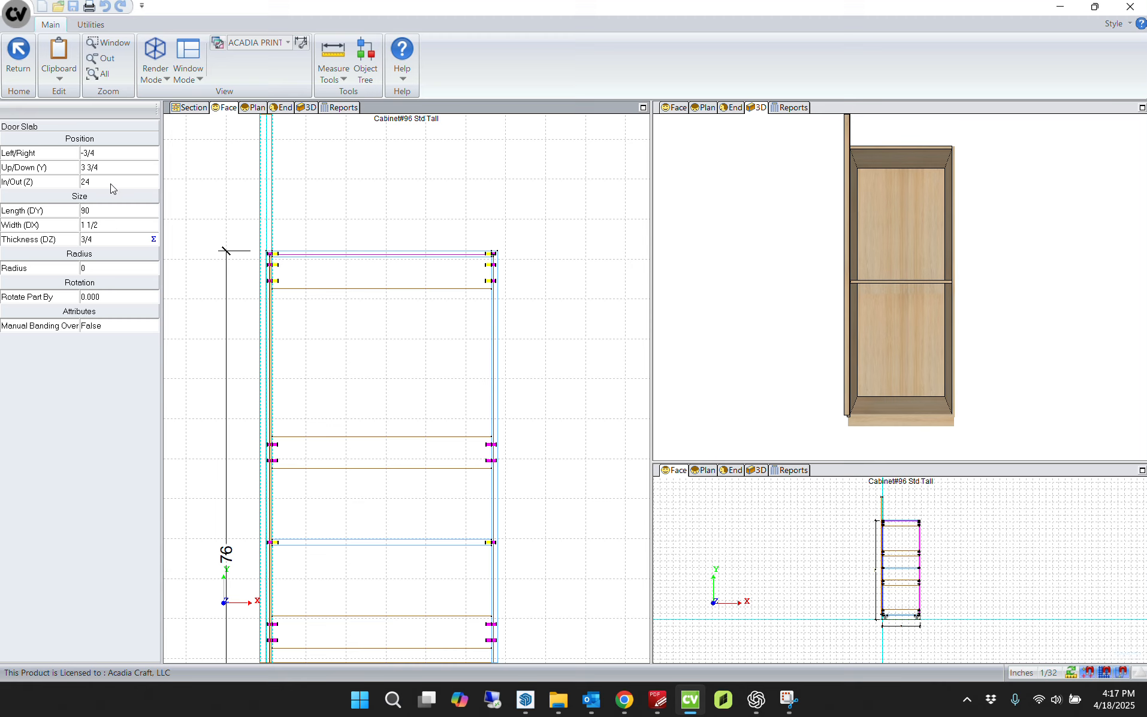
{"action": "left_click", "coordinate": [113, 214]}
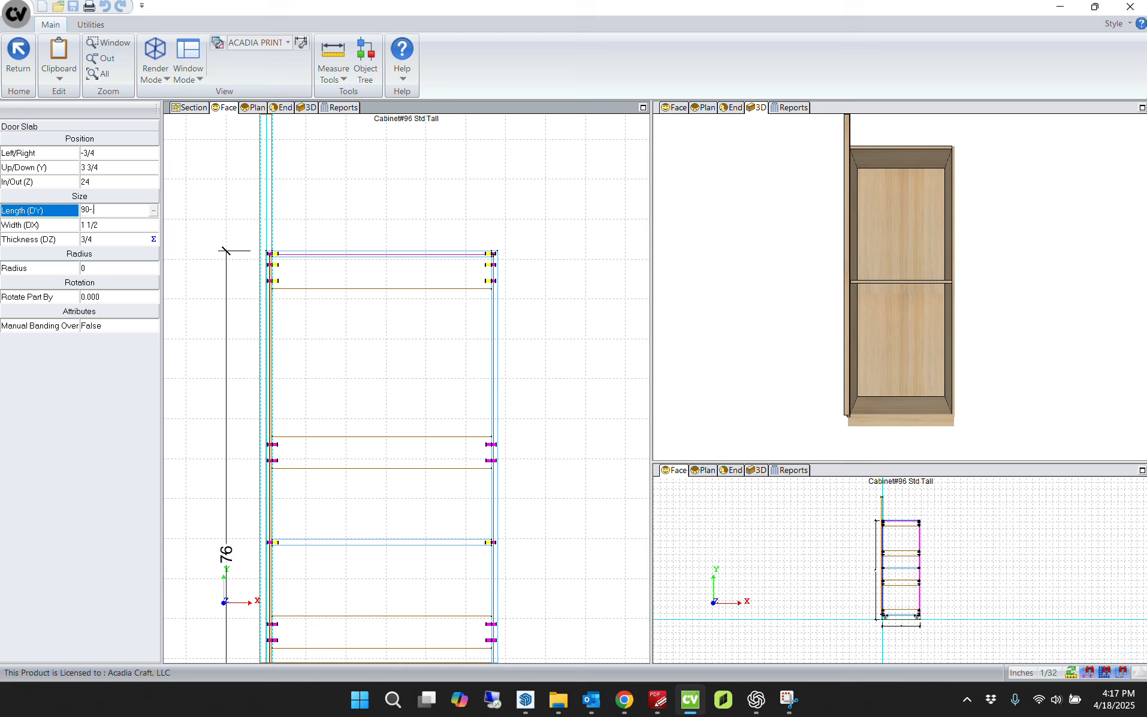
{"action": "key", "text": "Return"}
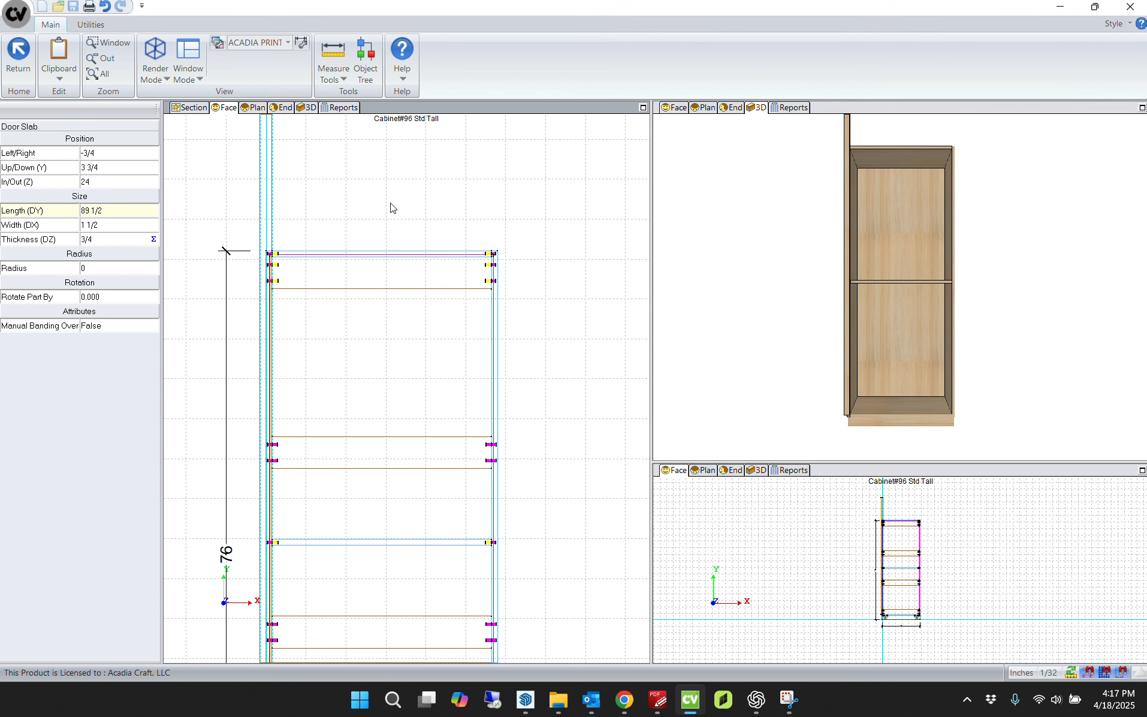
{"action": "left_click", "coordinate": [390, 204]}
Step: Copy the vertical door slab and paste the duplicate above the top of cabinet #96
{"action": "left_click", "coordinate": [265, 228]}
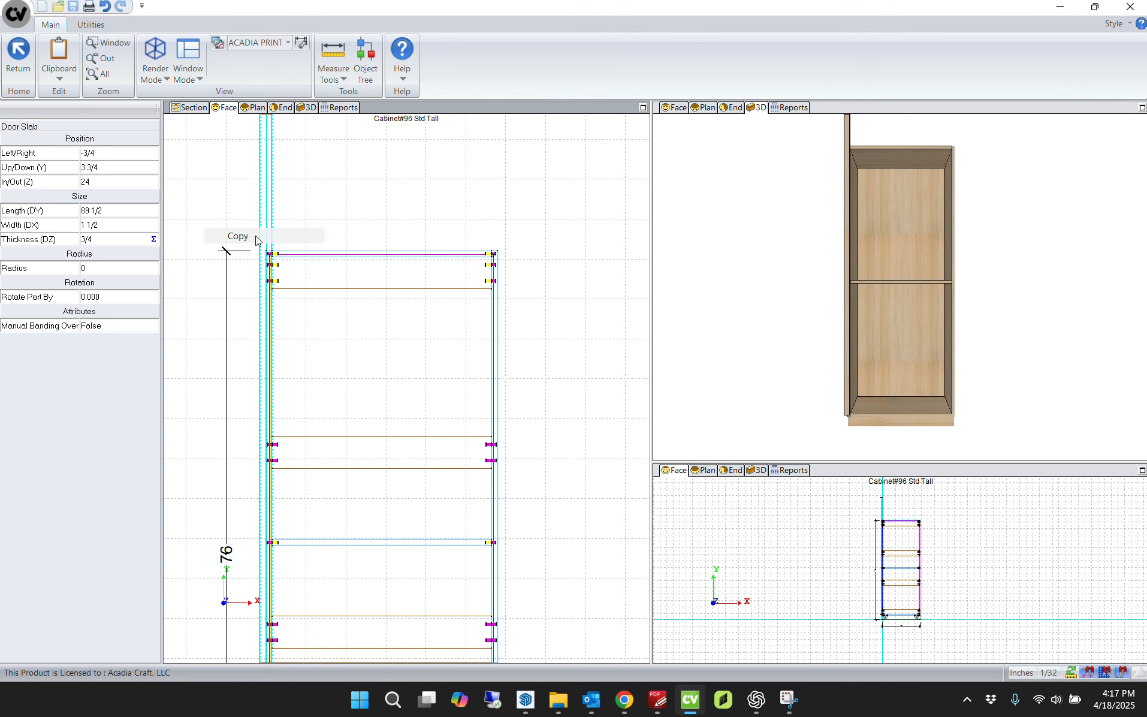
{"action": "key", "text": "ctrl+v"}
{"action": "left_click", "coordinate": [347, 222]}
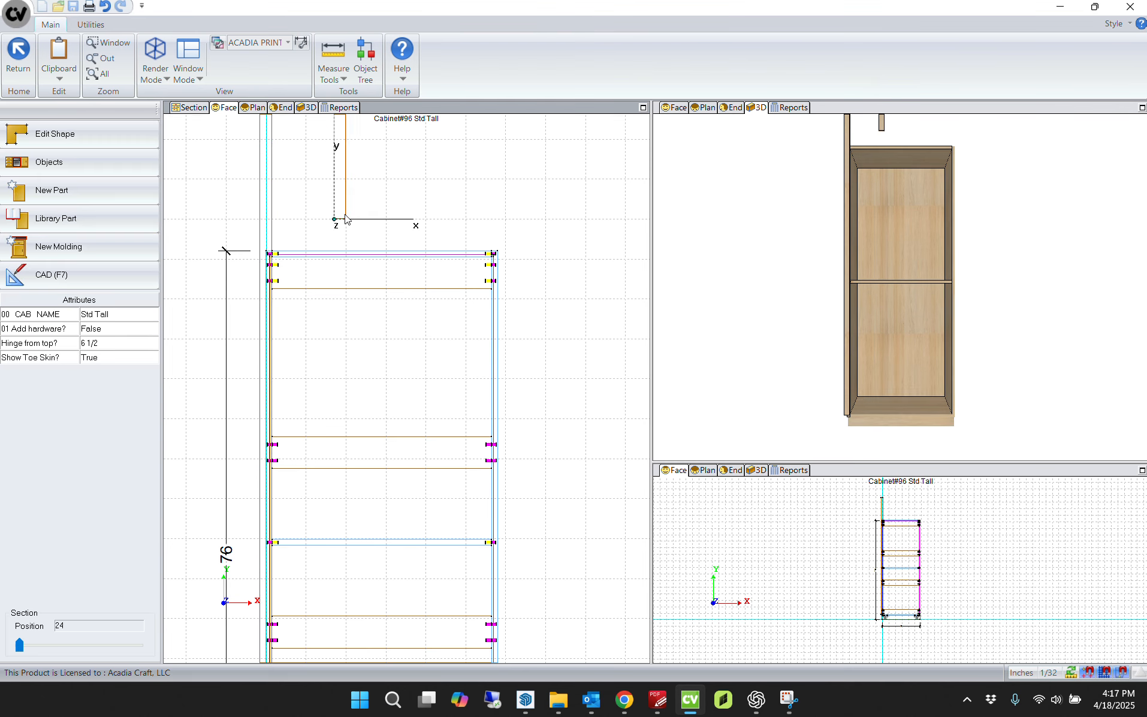
{"action": "left_click", "coordinate": [340, 218]}
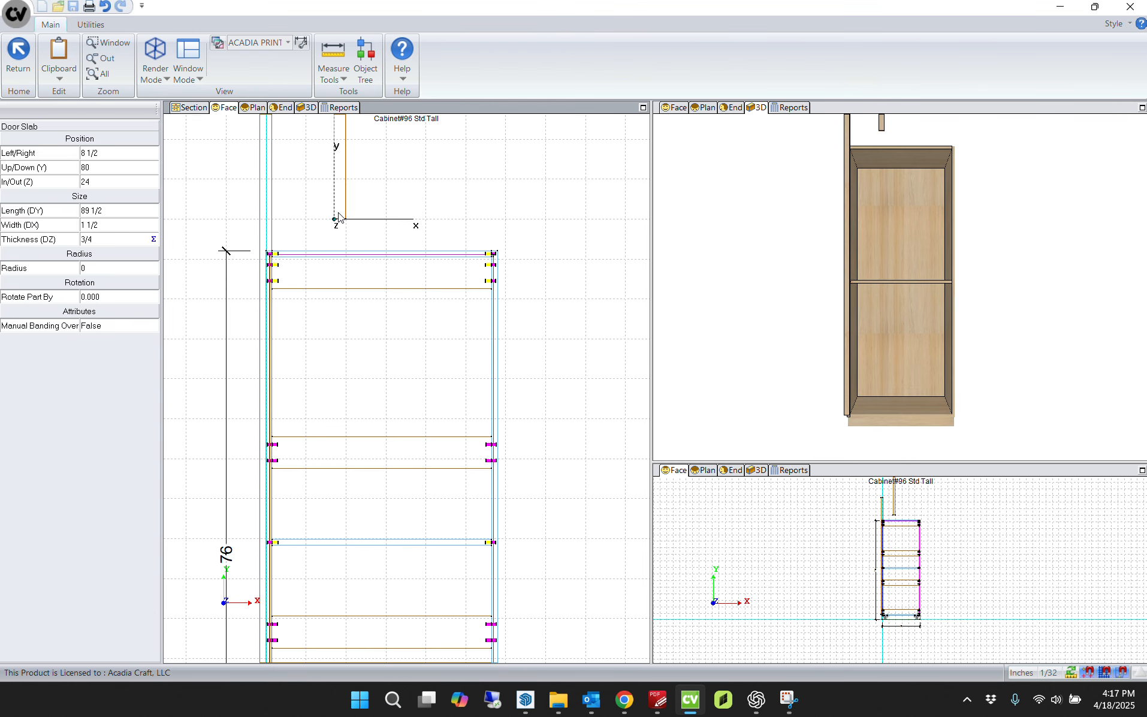
Step: Rotate the copied door slab horizontal and move it to the cabinet's upper corner, at 3/4 in left/right and 76 in up/down
{"action": "left_click_drag", "start_coordinate": [334, 221], "coordinate": [379, 239]}
{"action": "scroll", "coordinate": [323, 242], "scroll_direction": "up", "scroll_amount": 3}
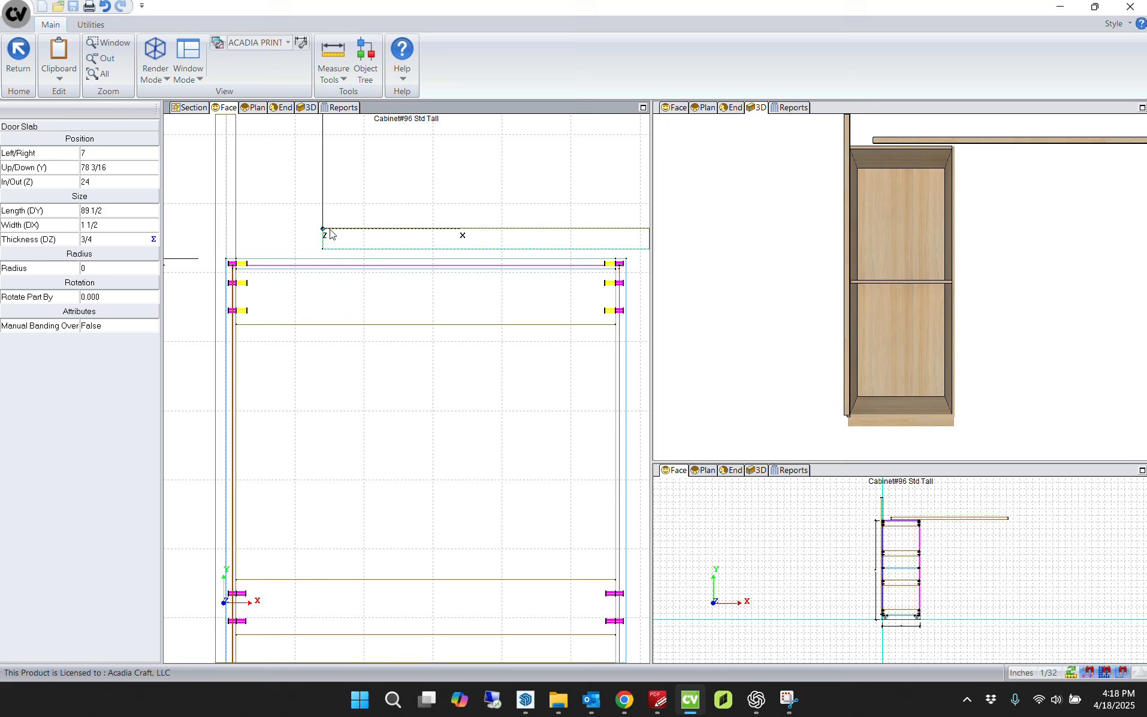
{"action": "left_click_drag", "start_coordinate": [324, 226], "coordinate": [237, 258]}
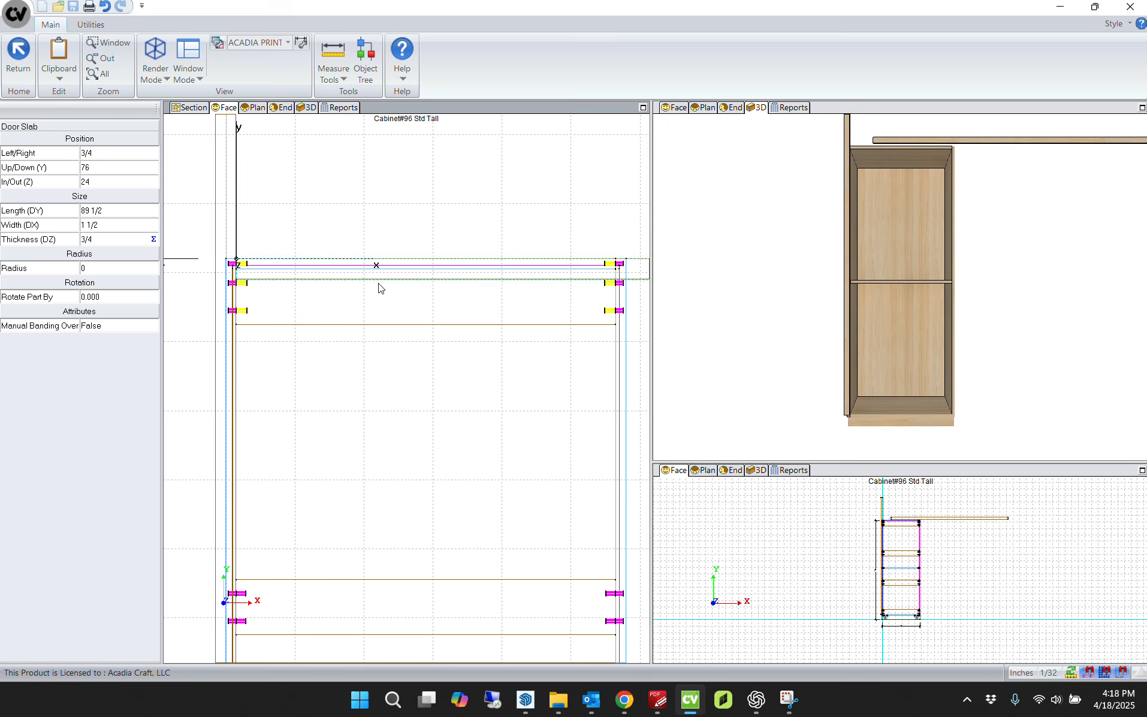
Step: Set the horizontal door slab's length to 29 minus 1.5, giving 27 1/2 in
{"action": "scroll", "coordinate": [388, 295], "scroll_direction": "down", "scroll_amount": 6}
{"action": "scroll", "coordinate": [441, 356], "scroll_direction": "down", "scroll_amount": 2}
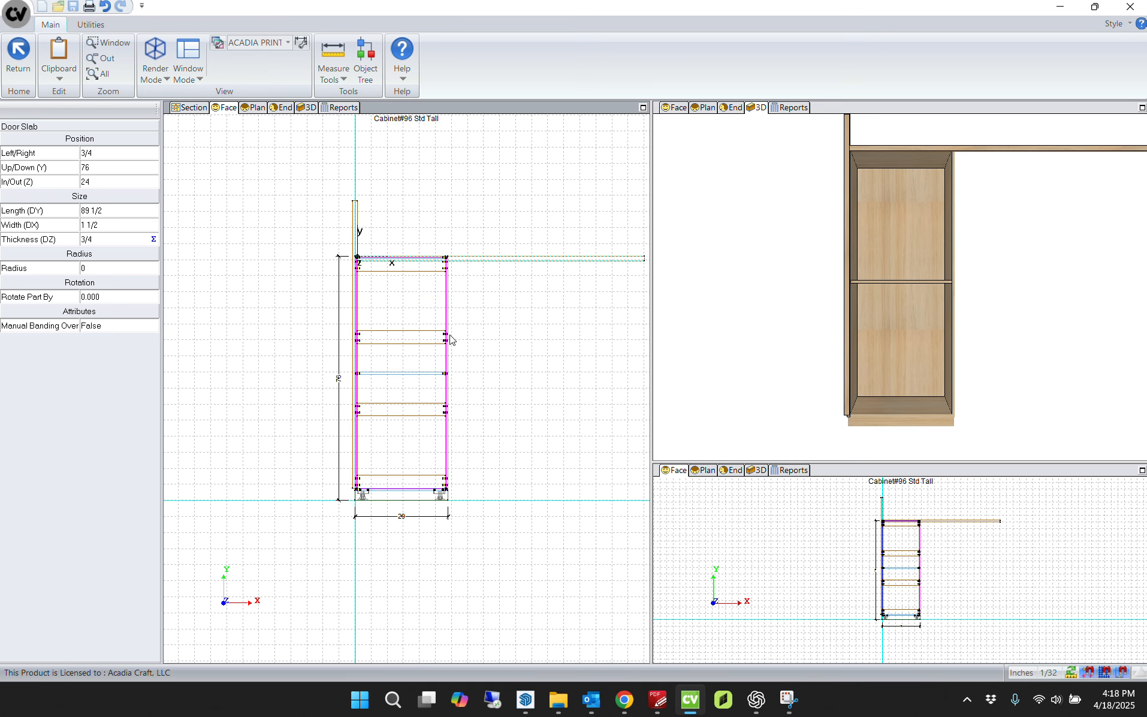
{"action": "scroll", "coordinate": [420, 329], "scroll_direction": "up", "scroll_amount": 3}
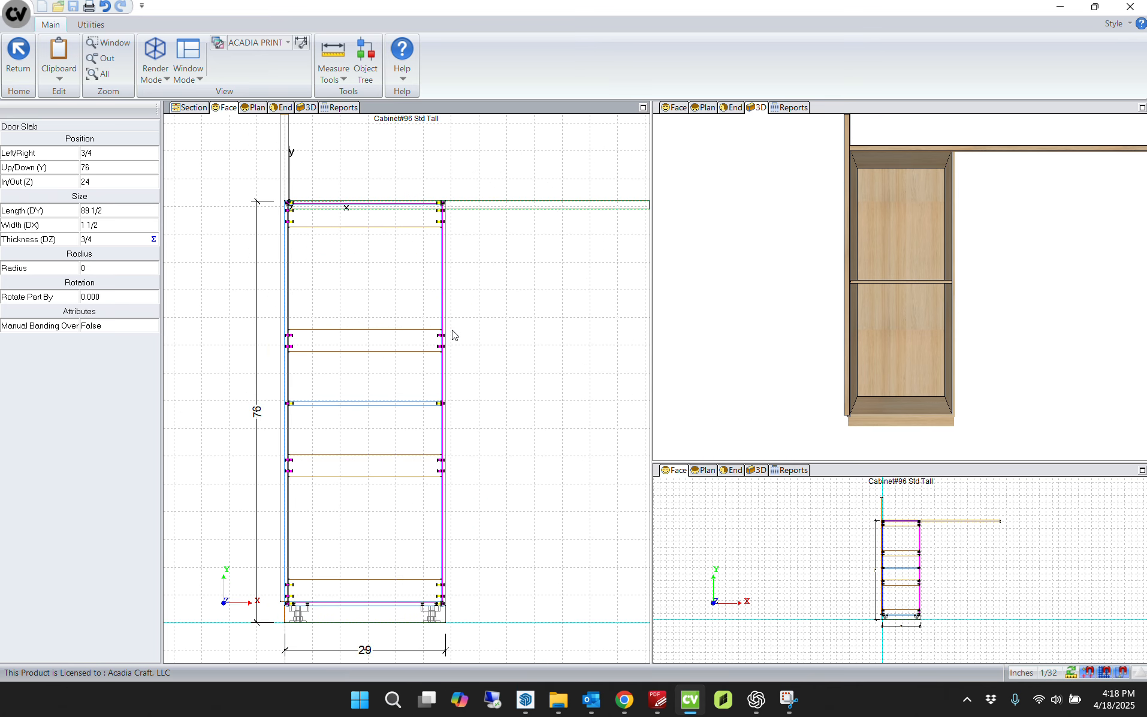
{"action": "left_click", "coordinate": [115, 211]}
{"action": "left_click_drag", "start_coordinate": [115, 211], "coordinate": [2, 223]}
{"action": "type", "text": "29-1.5"}
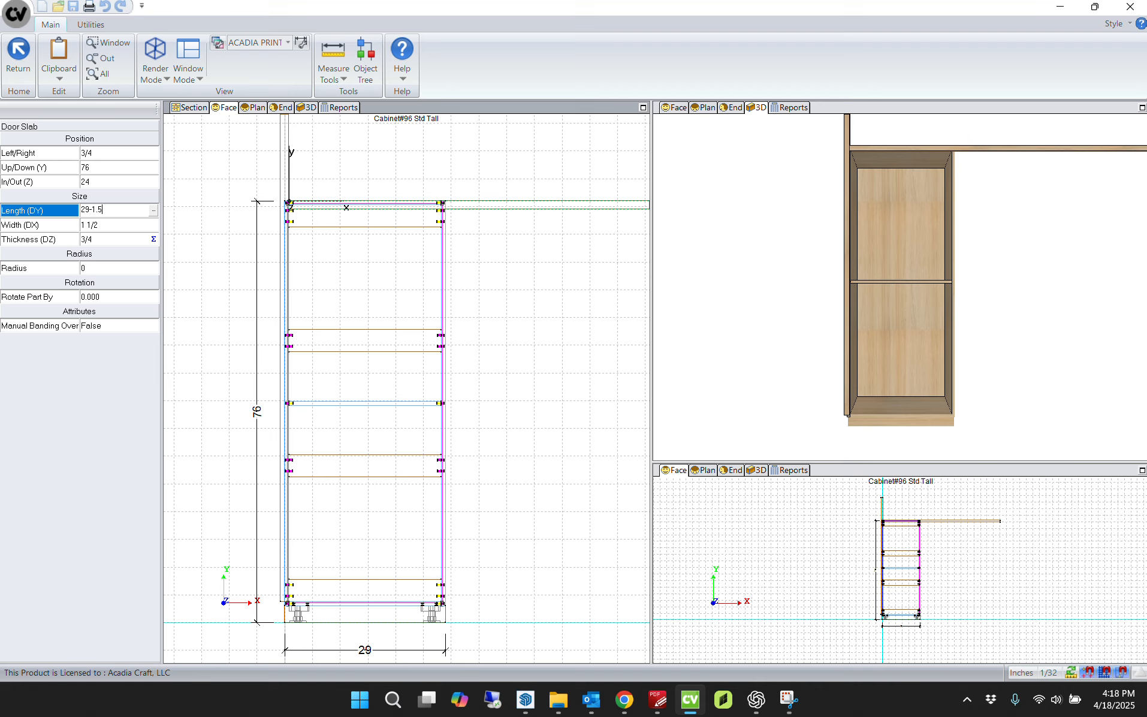
{"action": "key", "text": "Return"}
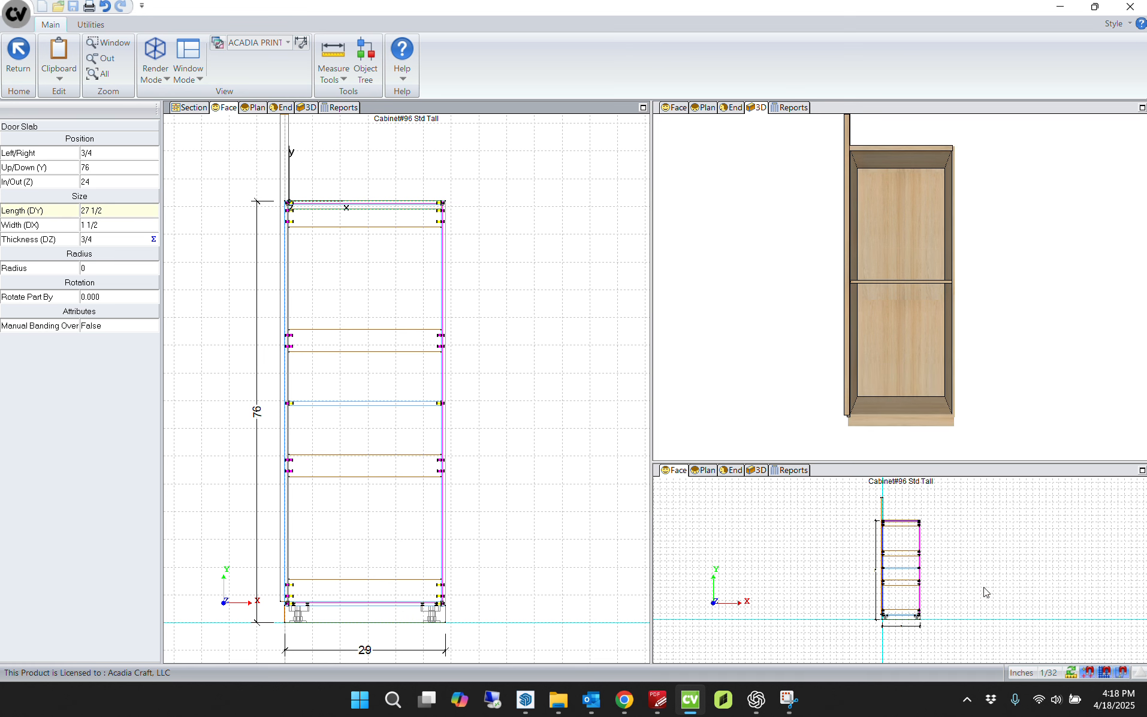
Step: Apply Door Edge Banding to both long edges of the vertical door slab and save the banding changes
{"action": "left_click", "coordinate": [534, 194]}
{"action": "scroll", "coordinate": [377, 217], "scroll_direction": "up", "scroll_amount": 6}
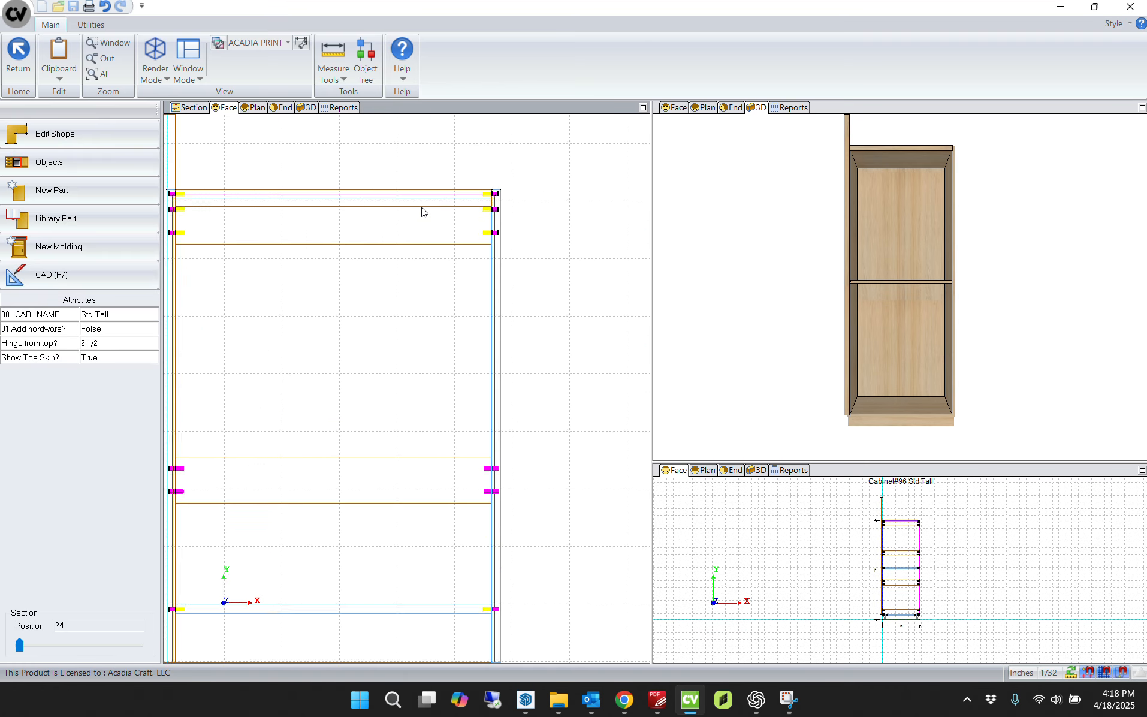
{"action": "scroll", "coordinate": [382, 277], "scroll_direction": "down", "scroll_amount": 6}
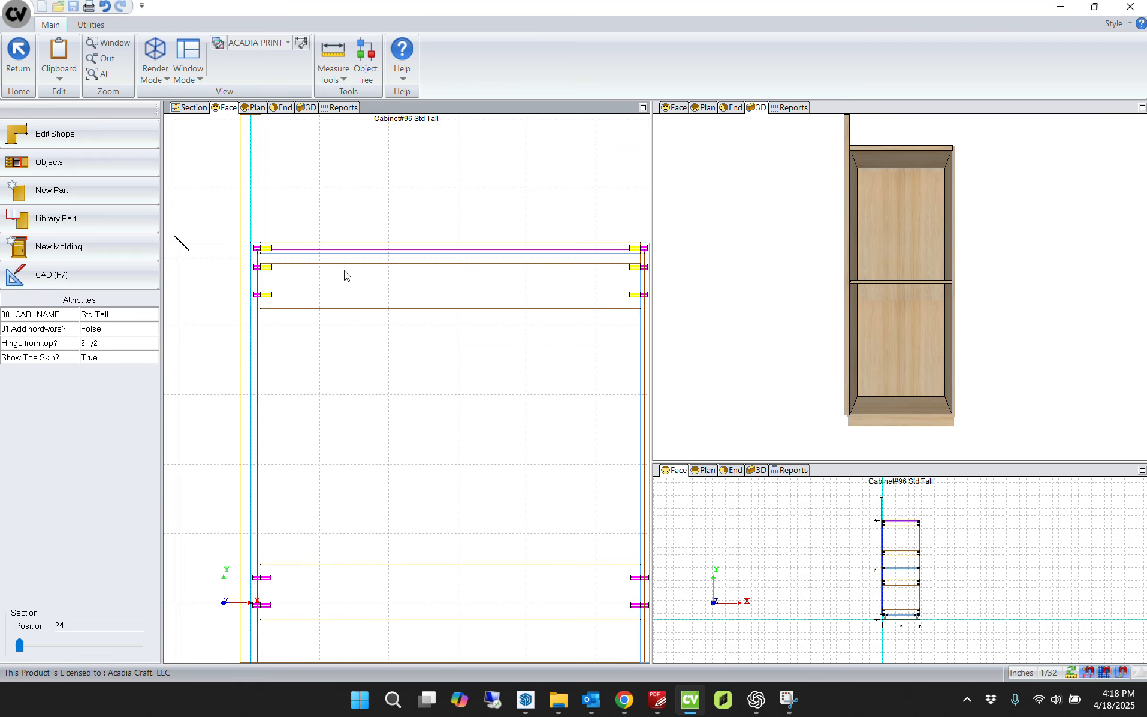
{"action": "right_click", "coordinate": [354, 224]}
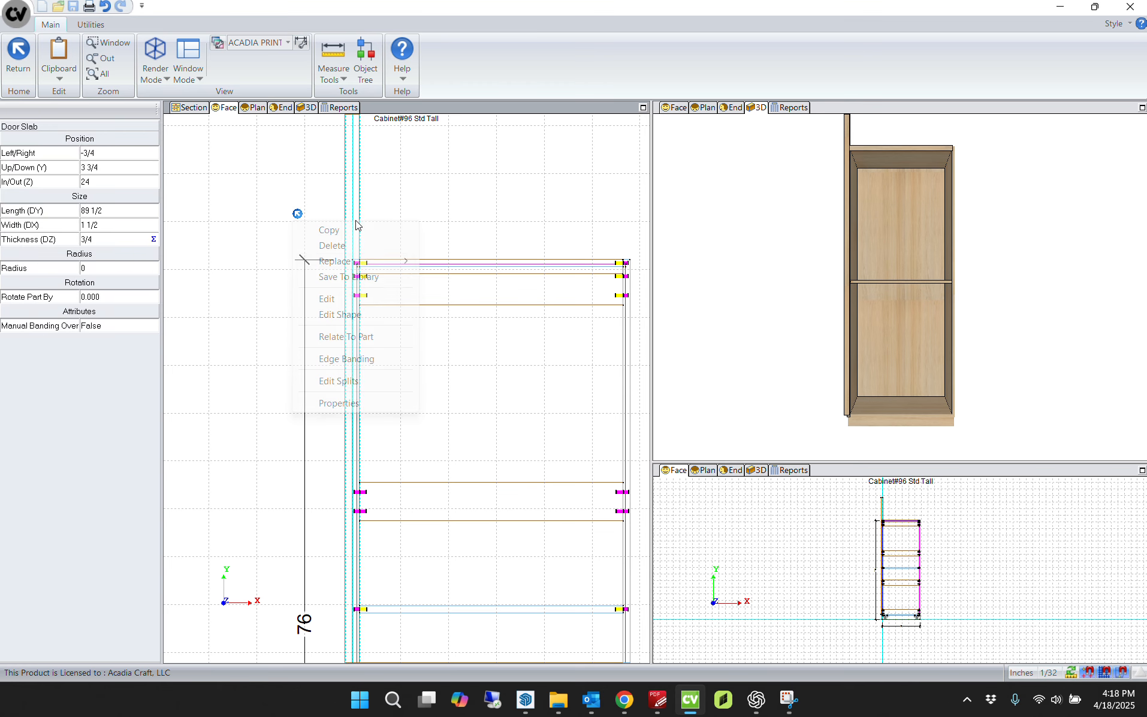
{"action": "left_click", "coordinate": [354, 359]}
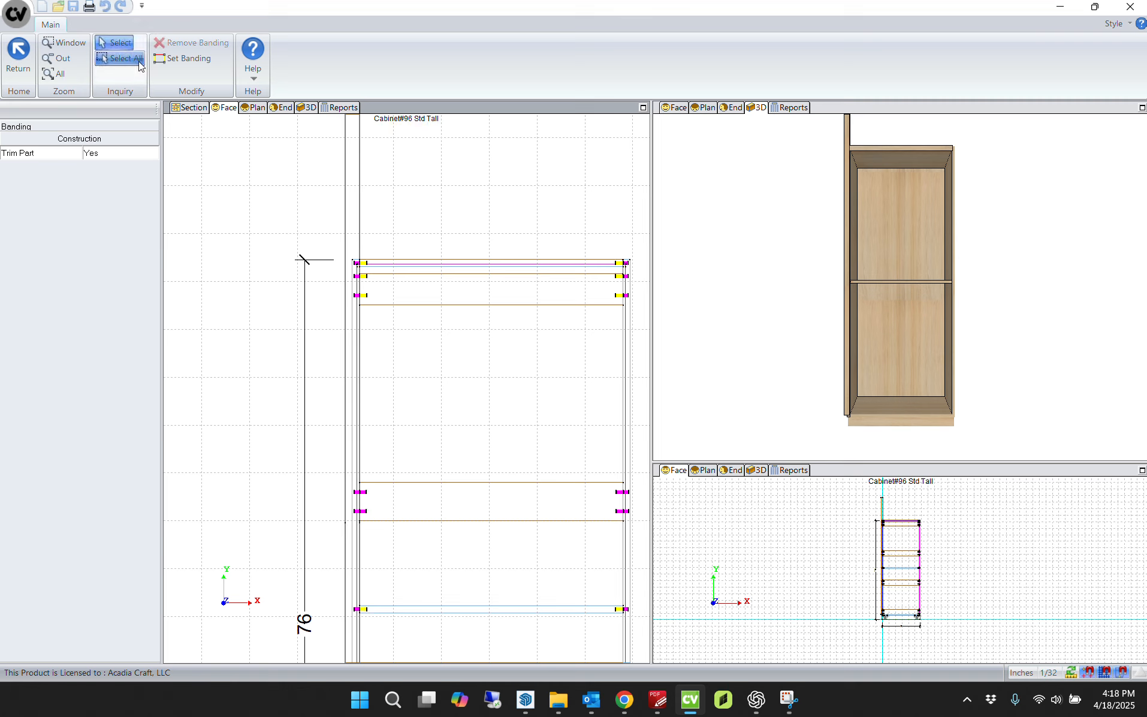
{"action": "left_click", "coordinate": [183, 58]}
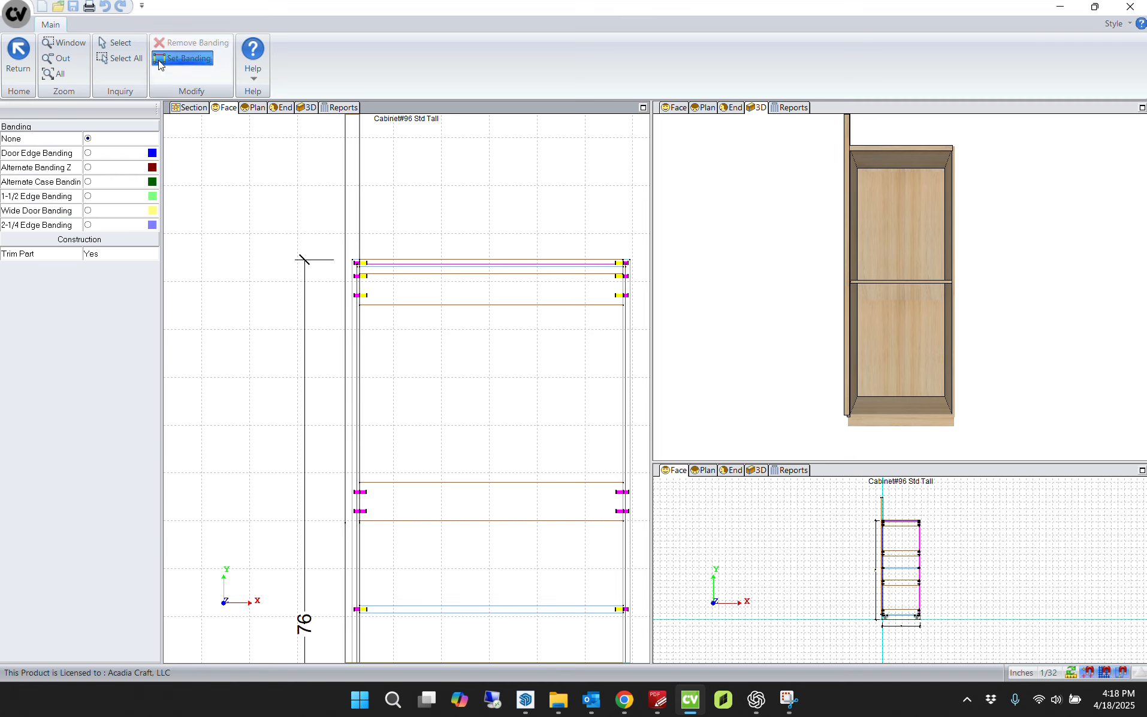
{"action": "left_click", "coordinate": [361, 194]}
{"action": "left_click", "coordinate": [346, 195]}
{"action": "key", "text": "Escape"}
{"action": "key", "text": "Escape"}
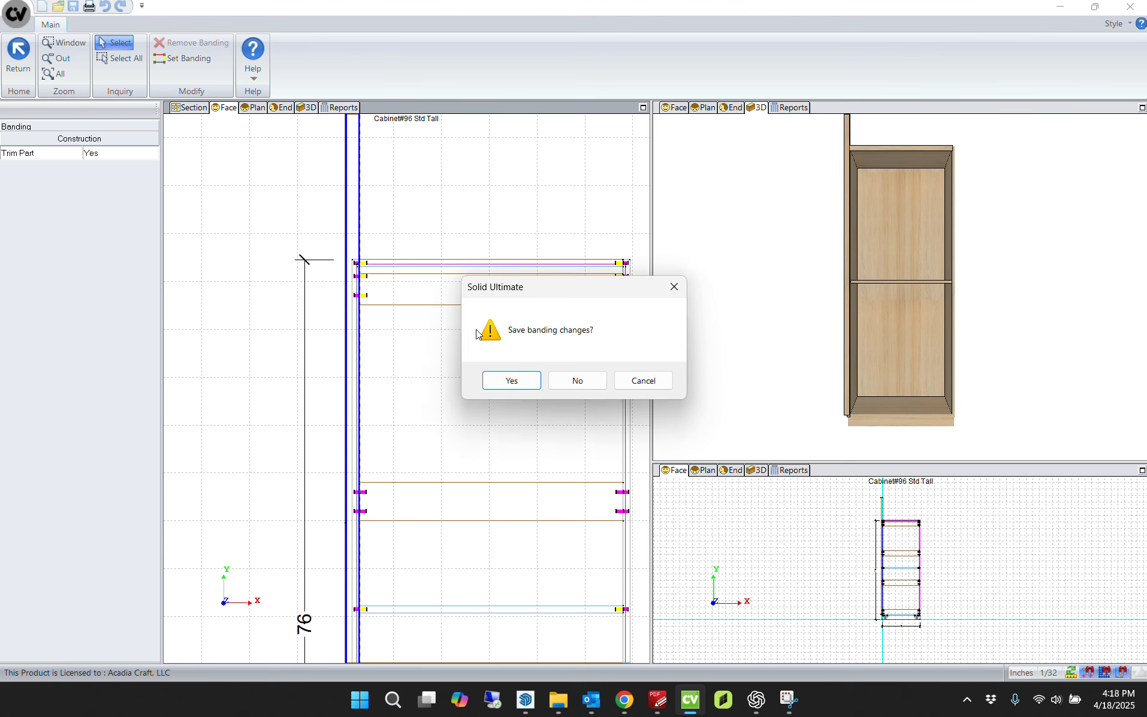
{"action": "left_click", "coordinate": [519, 385]}
Step: Apply Door Edge Banding to both long edges of the horizontal door slab and save the banding changes
{"action": "left_click", "coordinate": [481, 277]}
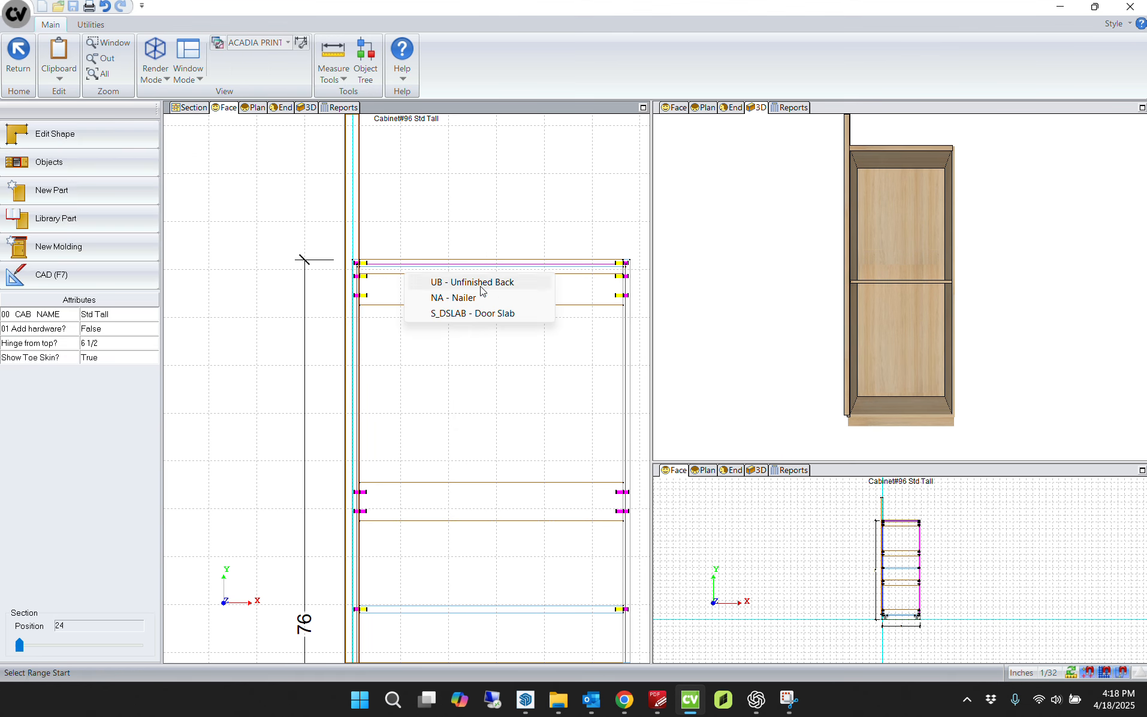
{"action": "left_click", "coordinate": [483, 311]}
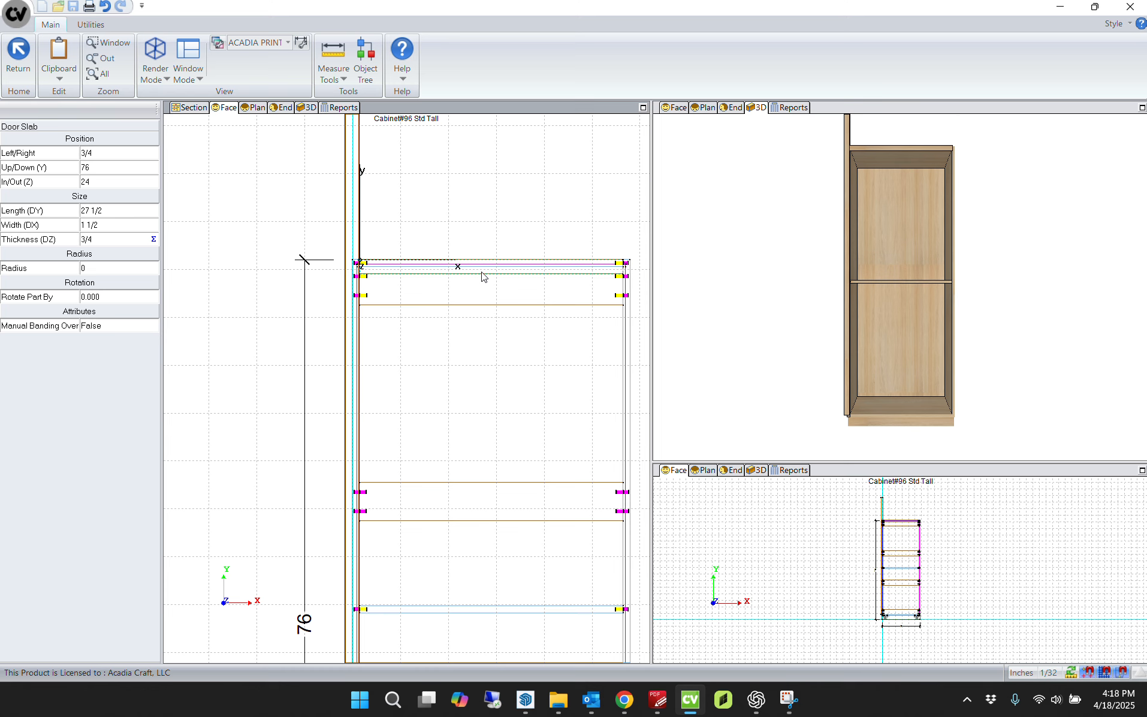
{"action": "left_click", "coordinate": [494, 413]}
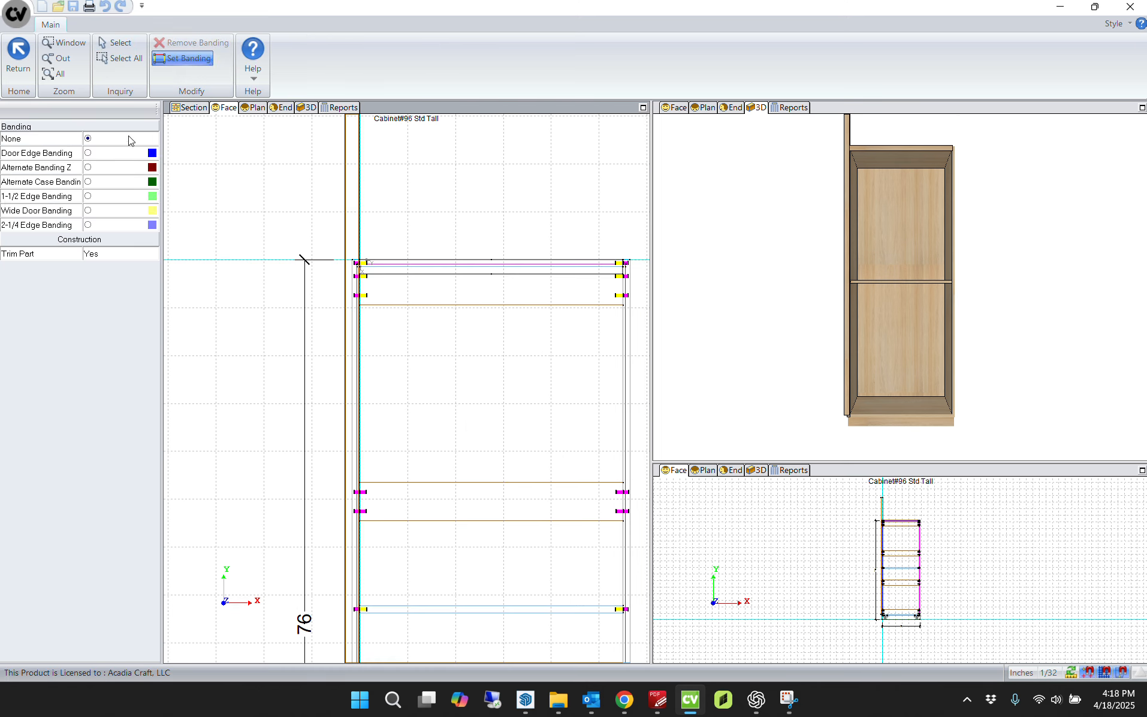
{"action": "left_click", "coordinate": [107, 155]}
{"action": "left_click", "coordinate": [459, 261]}
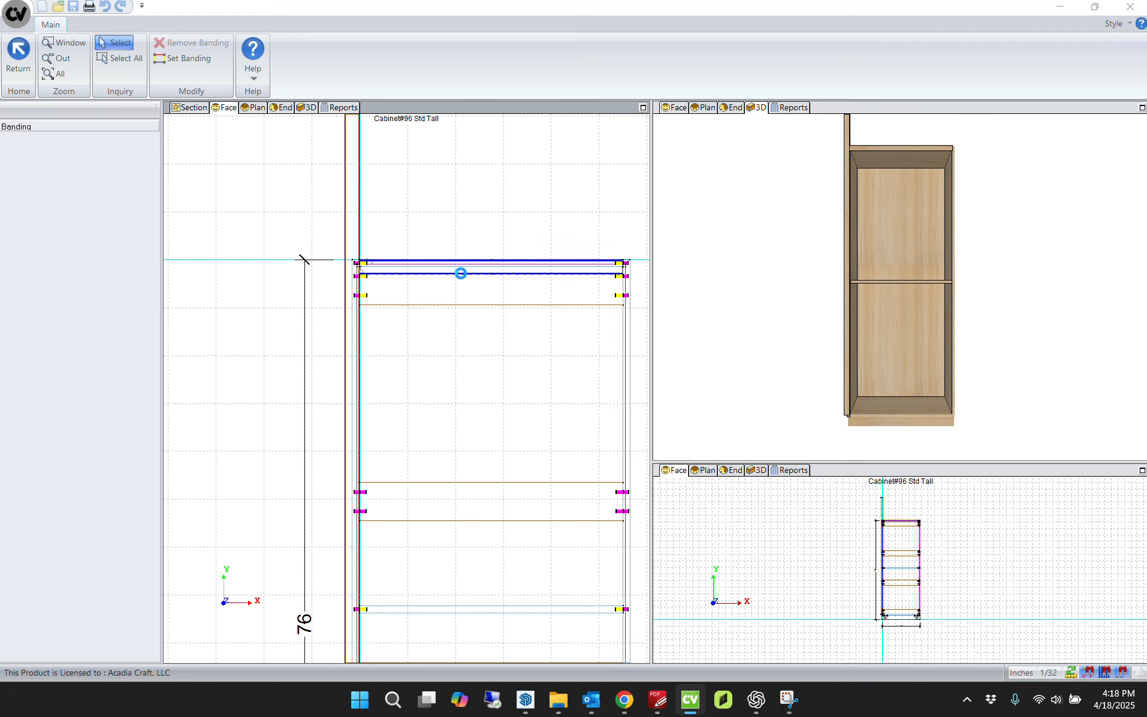
{"action": "left_click", "coordinate": [519, 377]}
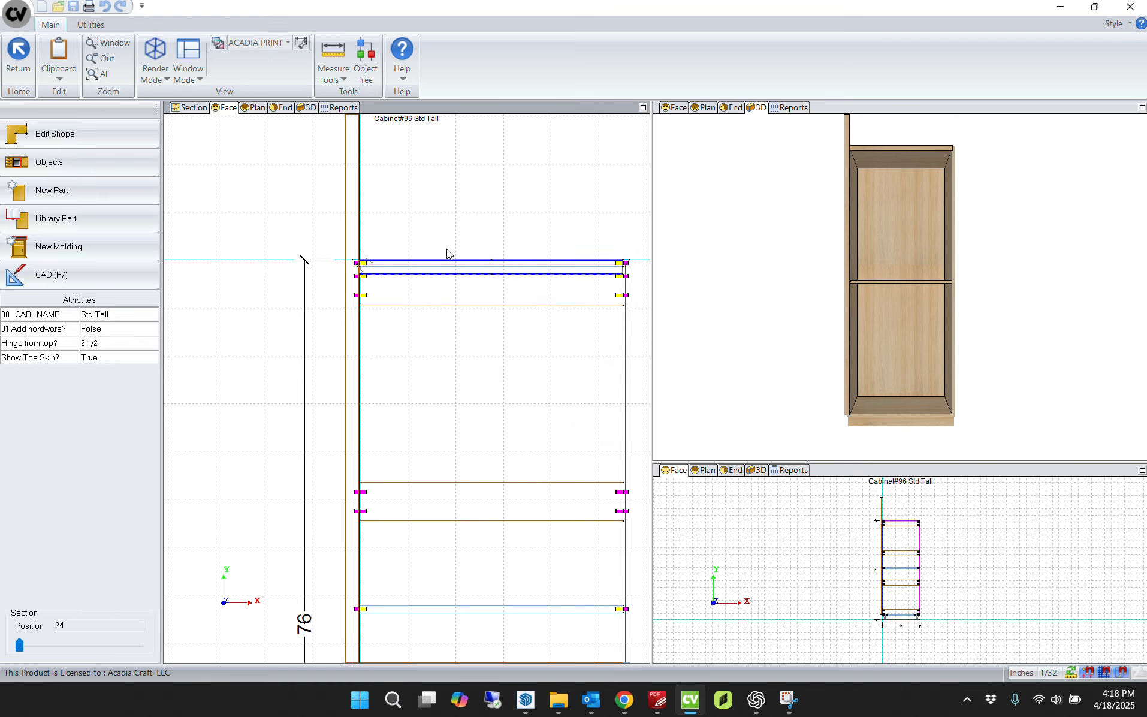
Step: Examine cabinet #96 with its vertical and horizontal strips in 3D, and return to the Wall 4 elevation
{"action": "left_click", "coordinate": [679, 252]}
{"action": "mouse_move", "coordinate": [793, 243]}
{"action": "left_mouse_down"}
{"action": "mouse_move", "coordinate": [936, 197]}
{"action": "mouse_move", "coordinate": [946, 277]}
{"action": "mouse_move", "coordinate": [892, 213]}
{"action": "mouse_move", "coordinate": [853, 231]}
{"action": "mouse_move", "coordinate": [834, 186]}
{"action": "mouse_move", "coordinate": [886, 195]}
{"action": "mouse_move", "coordinate": [950, 266]}
{"action": "mouse_move", "coordinate": [1029, 311]}
{"action": "left_mouse_up"}
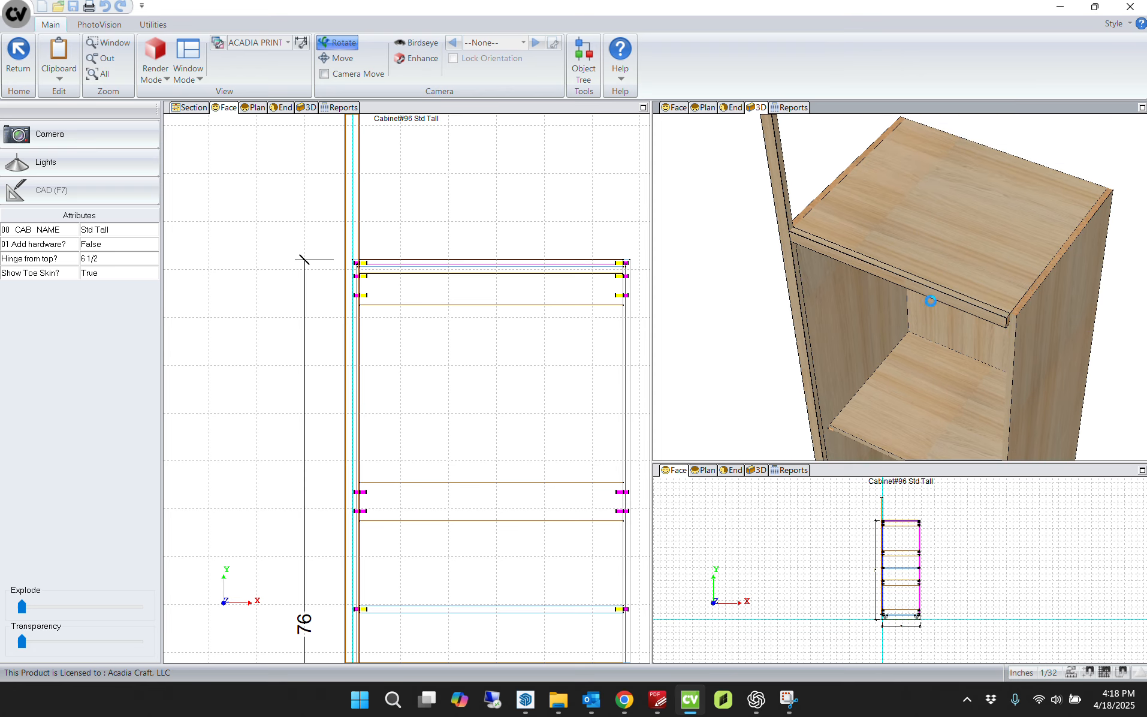
{"action": "left_click_drag", "start_coordinate": [811, 256], "coordinate": [939, 298]}
{"action": "mouse_move", "coordinate": [840, 316]}
{"action": "left_mouse_down"}
{"action": "mouse_move", "coordinate": [966, 305]}
{"action": "mouse_move", "coordinate": [997, 342]}
{"action": "mouse_move", "coordinate": [803, 265]}
{"action": "mouse_move", "coordinate": [695, 314]}
{"action": "left_mouse_up"}
{"action": "left_click_drag", "start_coordinate": [937, 339], "coordinate": [1006, 361]}
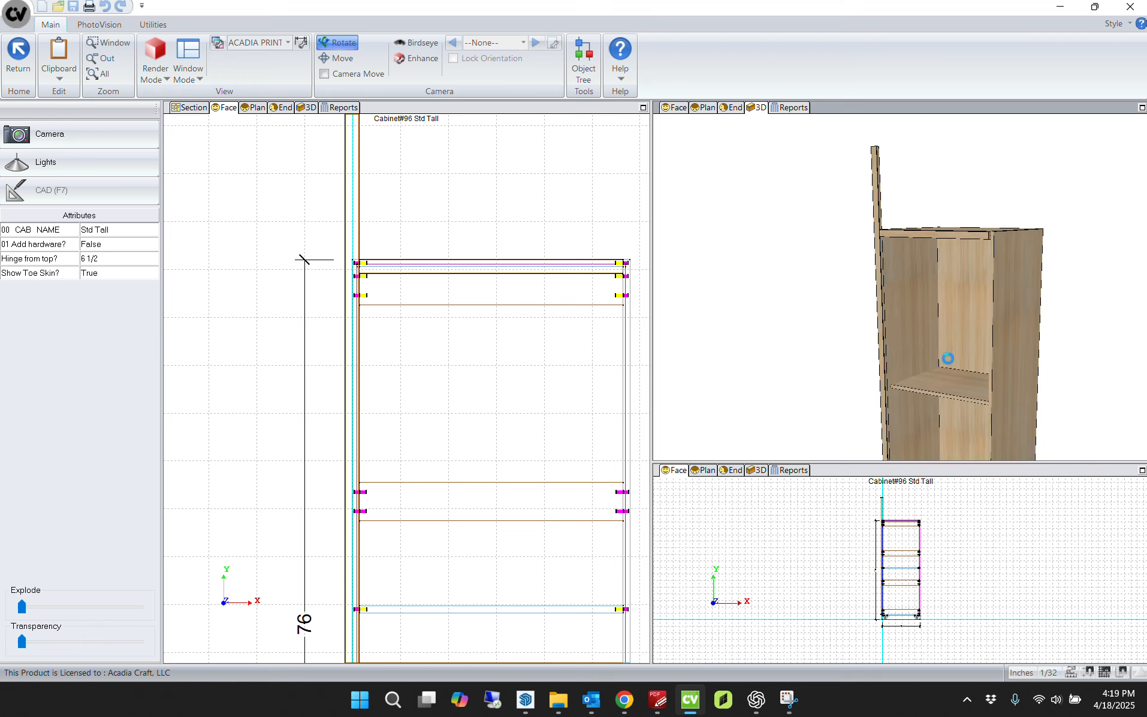
{"action": "scroll", "coordinate": [944, 379], "scroll_direction": "down", "scroll_amount": 2}
{"action": "scroll", "coordinate": [909, 330], "scroll_direction": "down", "scroll_amount": 2}
{"action": "middle_click_drag", "start_coordinate": [909, 331], "coordinate": [904, 243]}
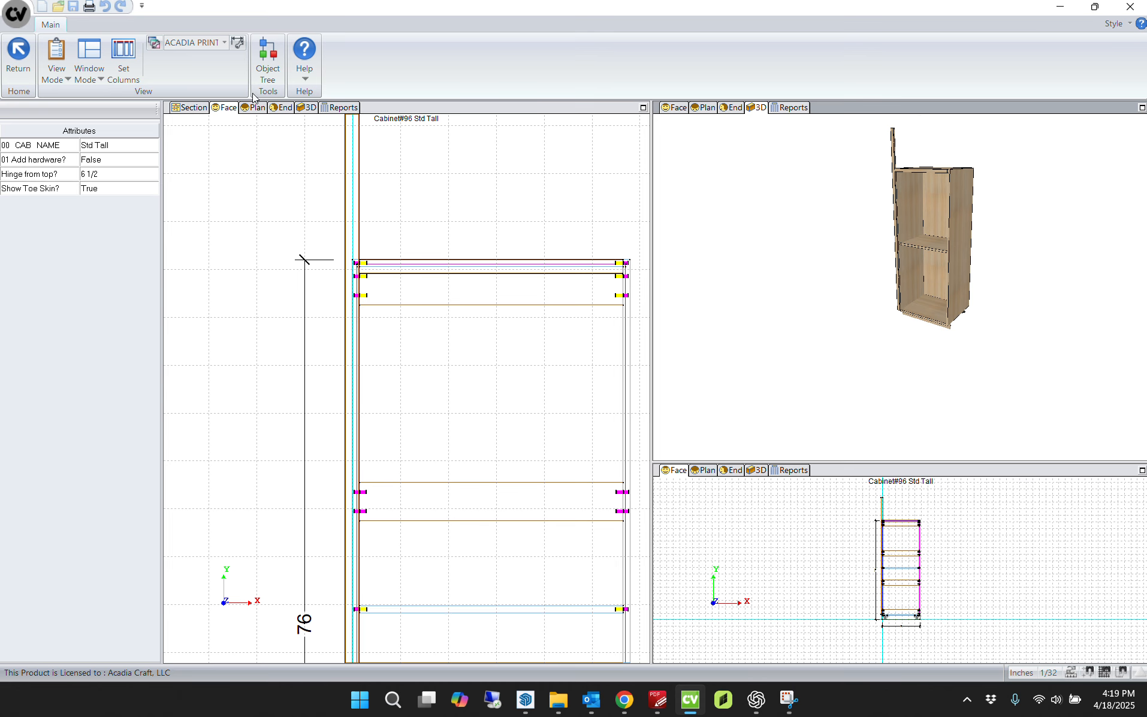
{"action": "key", "text": "Escape"}
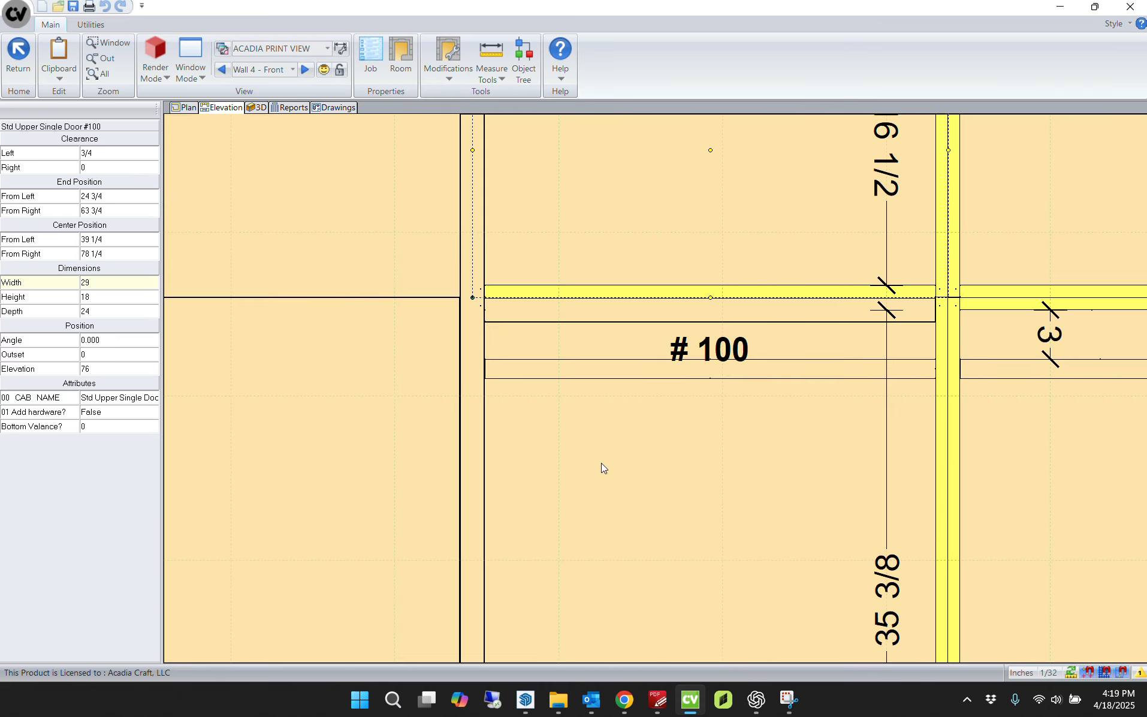
Step: Switch to the Wall 3 elevation and open tall cabinet #82 in plan view
{"action": "left_click", "coordinate": [608, 470]}
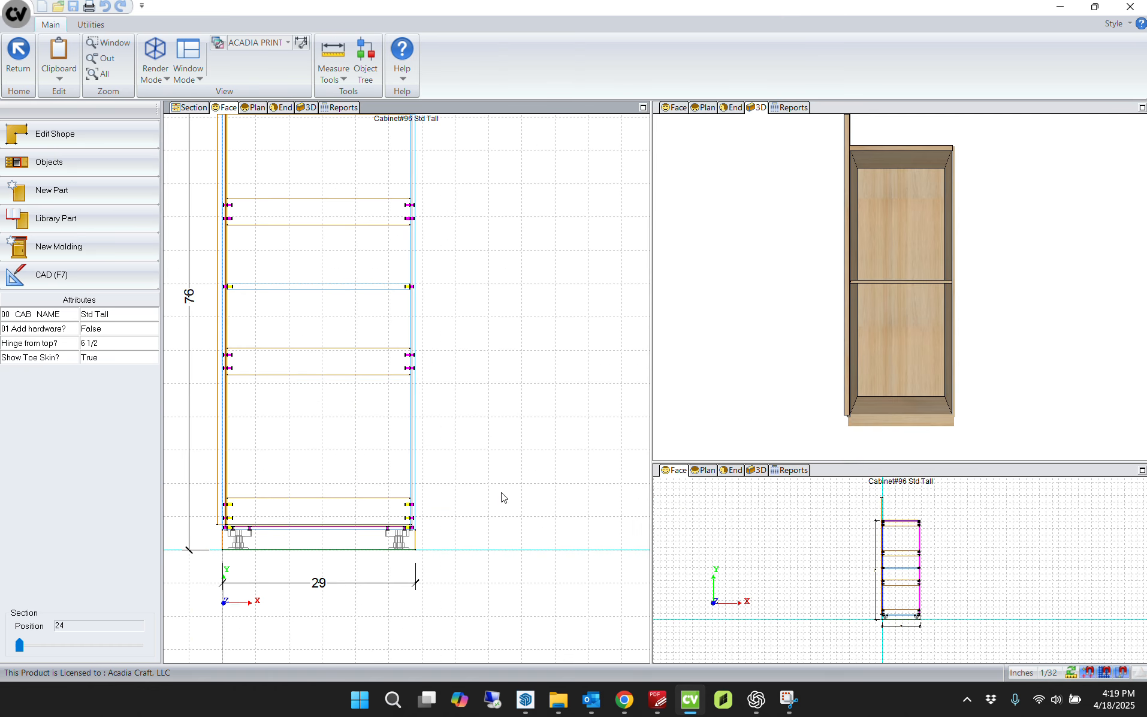
{"action": "key", "text": "Escape"}
{"action": "left_click", "coordinate": [223, 71]}
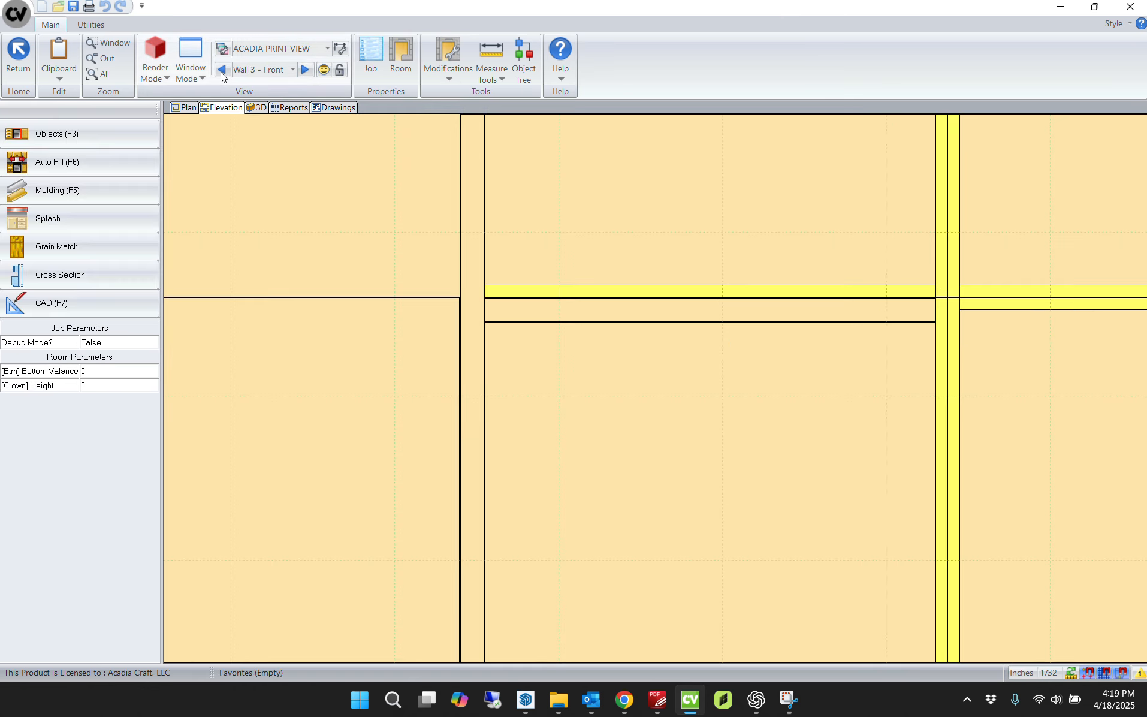
{"action": "left_click", "coordinate": [544, 556]}
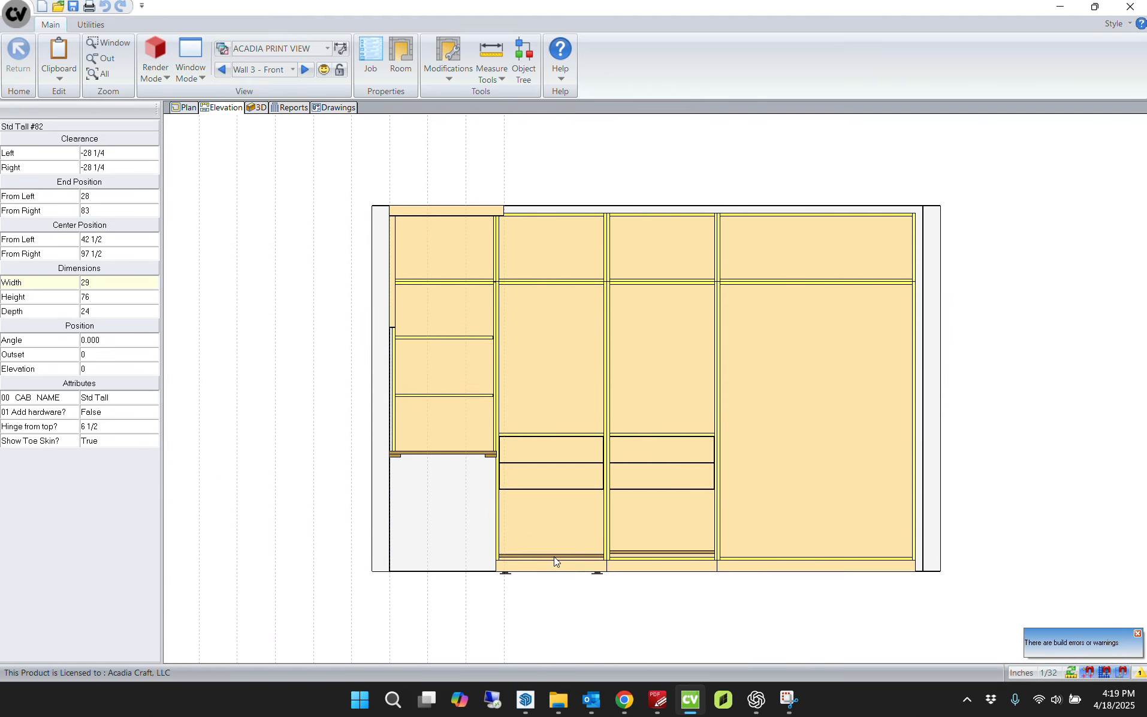
{"action": "double_click", "coordinate": [553, 556]}
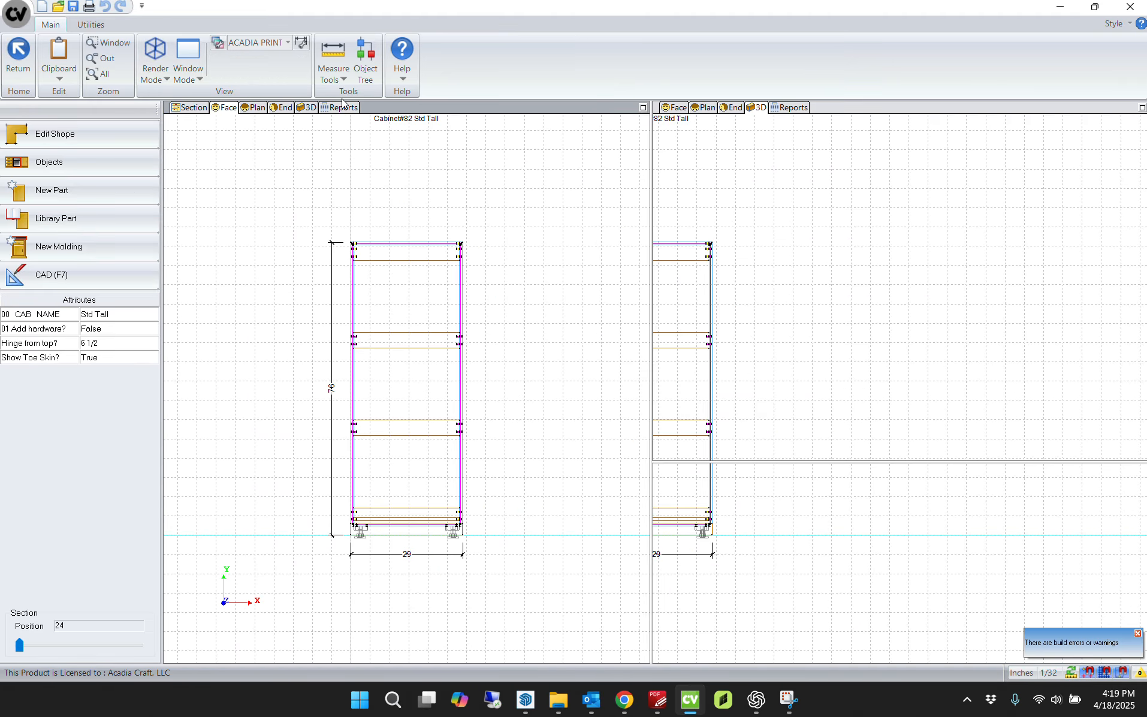
{"action": "scroll", "coordinate": [442, 443], "scroll_direction": "up", "scroll_amount": 6}
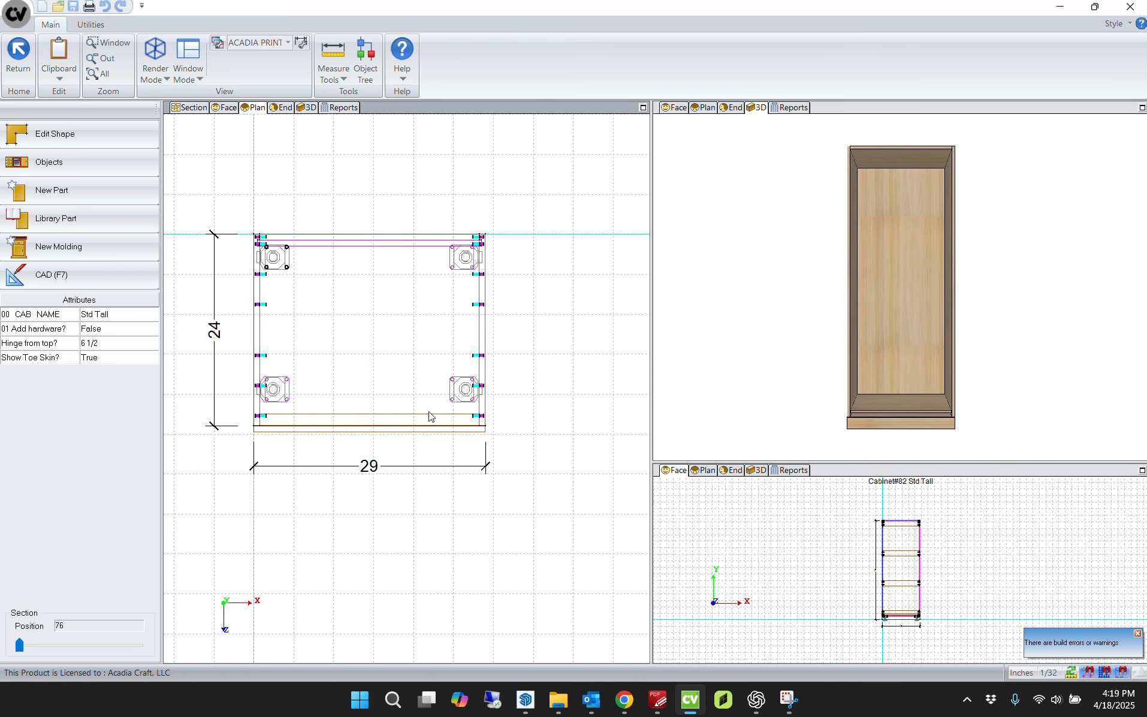
Step: Apply Exterior Banding to the front edge of the lowest shelf in tall cabinet #82 and save the banding change
{"action": "left_click", "coordinate": [419, 386]}
{"action": "left_click", "coordinate": [426, 426]}
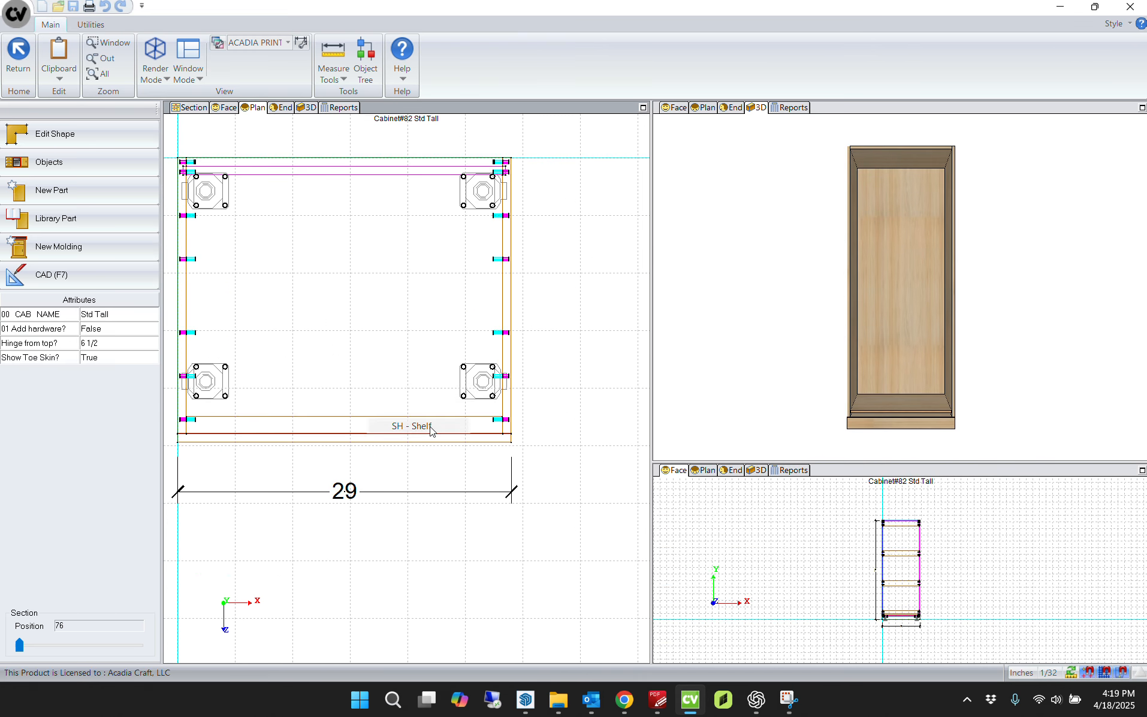
{"action": "right_click", "coordinate": [410, 413]}
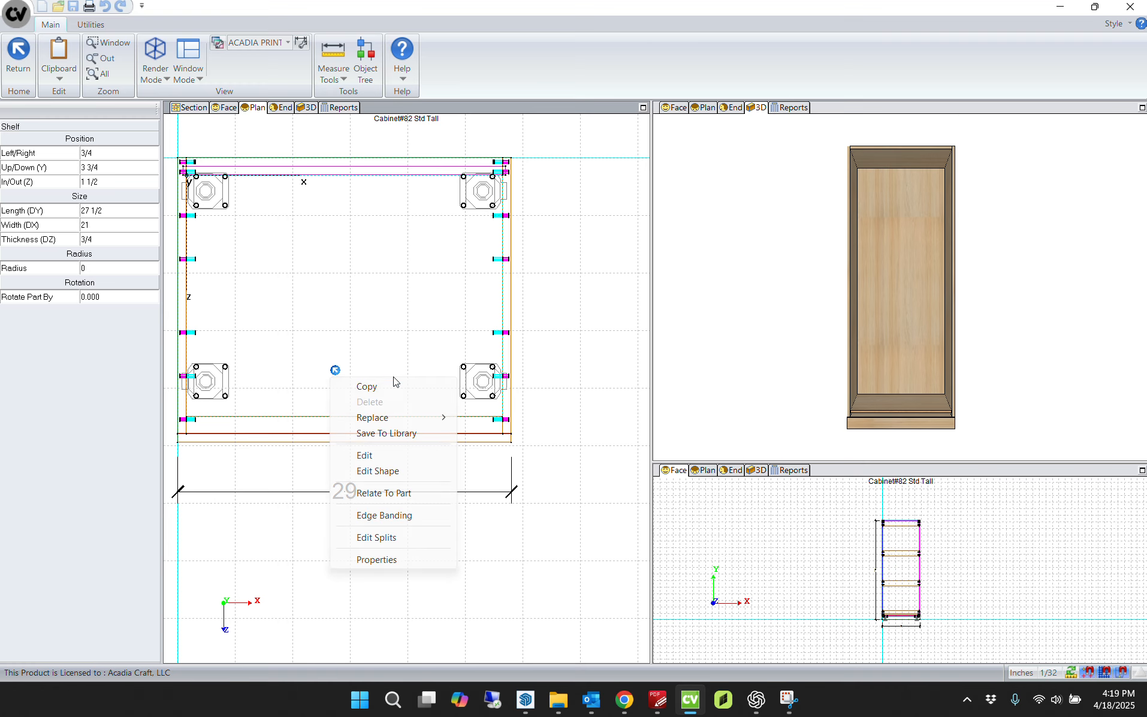
{"action": "left_click", "coordinate": [434, 517]}
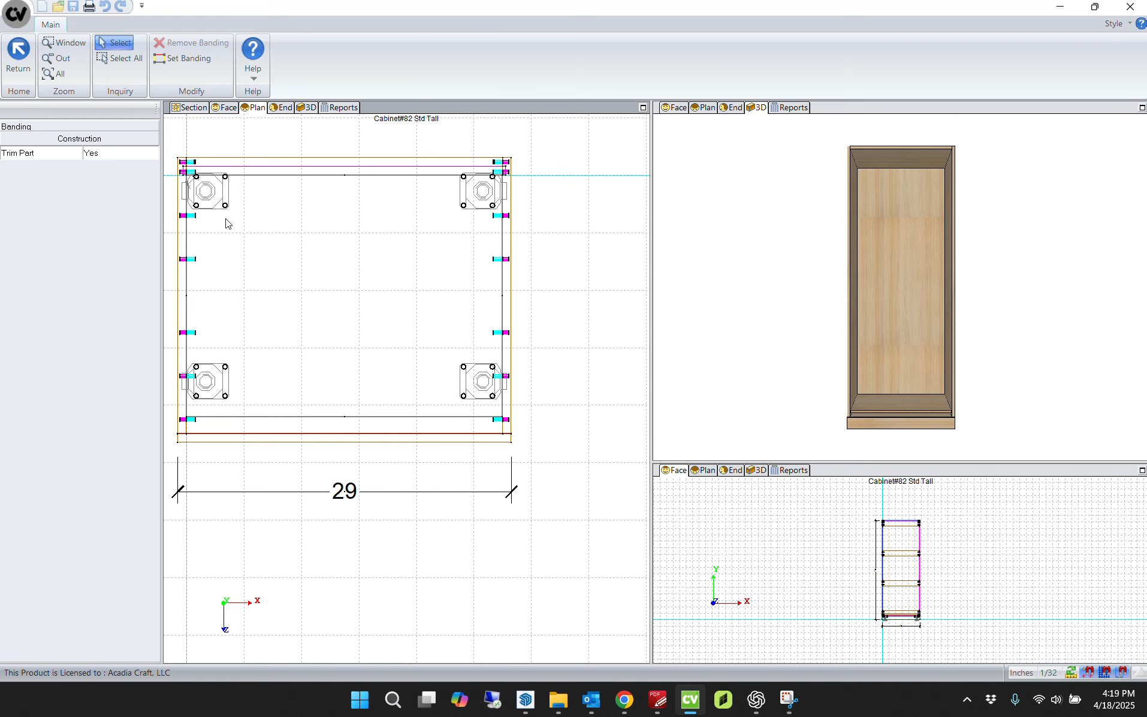
{"action": "left_click", "coordinate": [183, 59]}
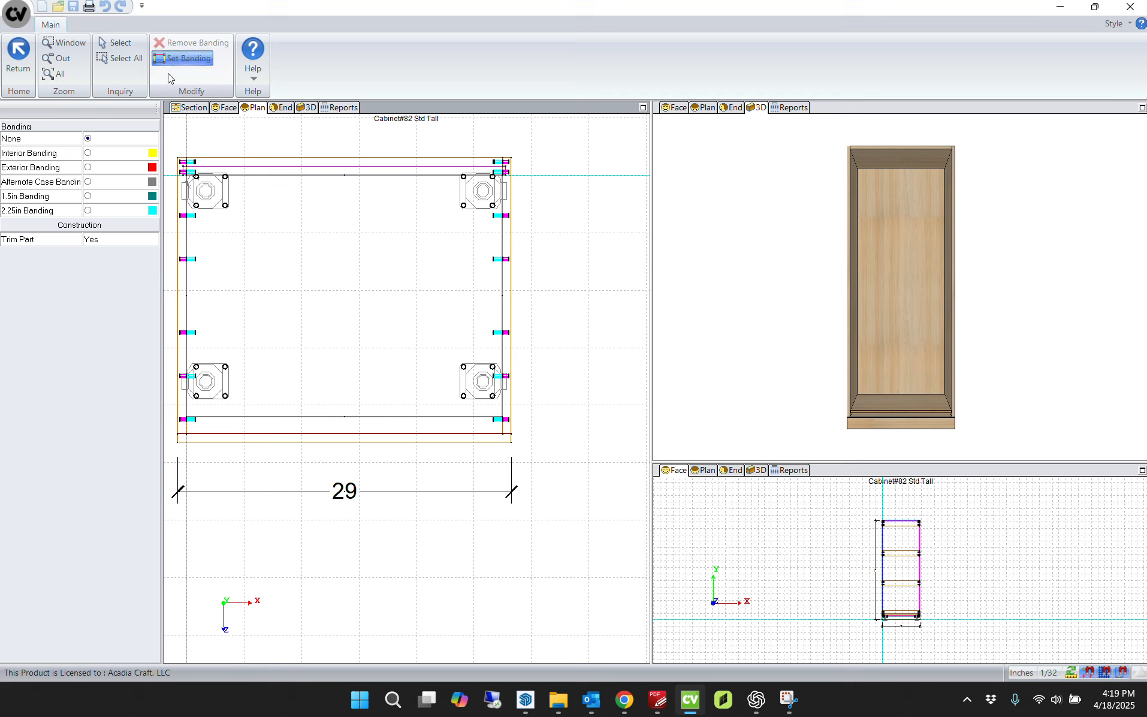
{"action": "left_click", "coordinate": [98, 168]}
{"action": "left_click", "coordinate": [399, 416]}
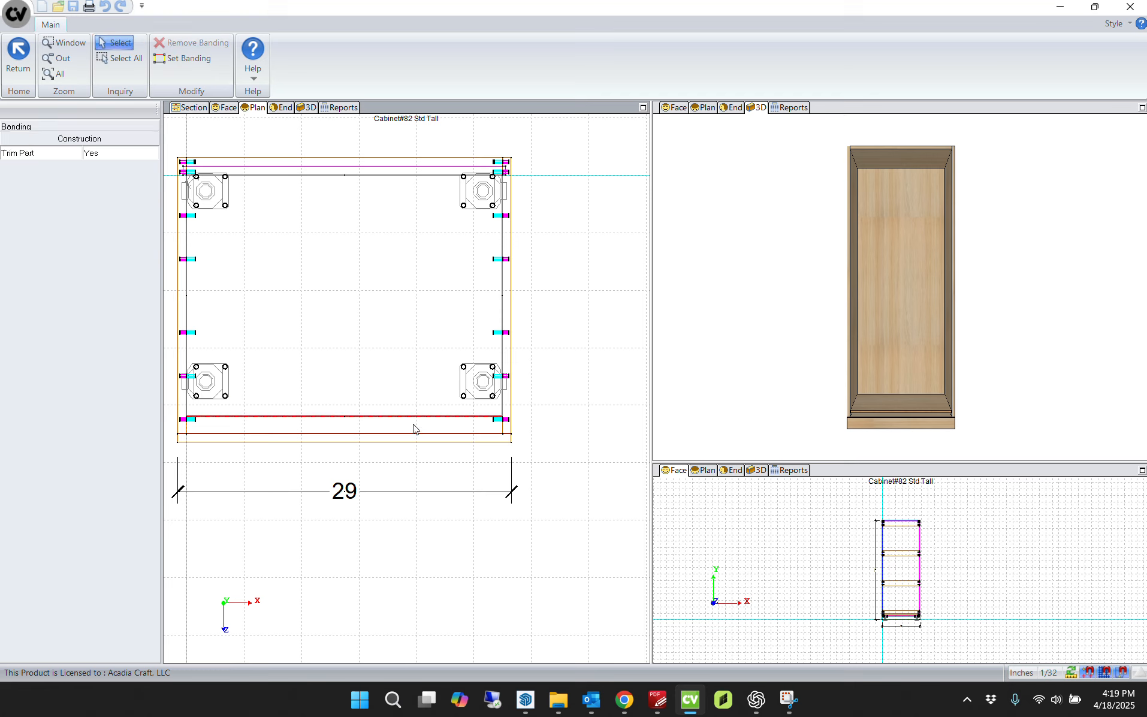
{"action": "key", "text": "Escape"}
{"action": "left_click", "coordinate": [504, 377]}
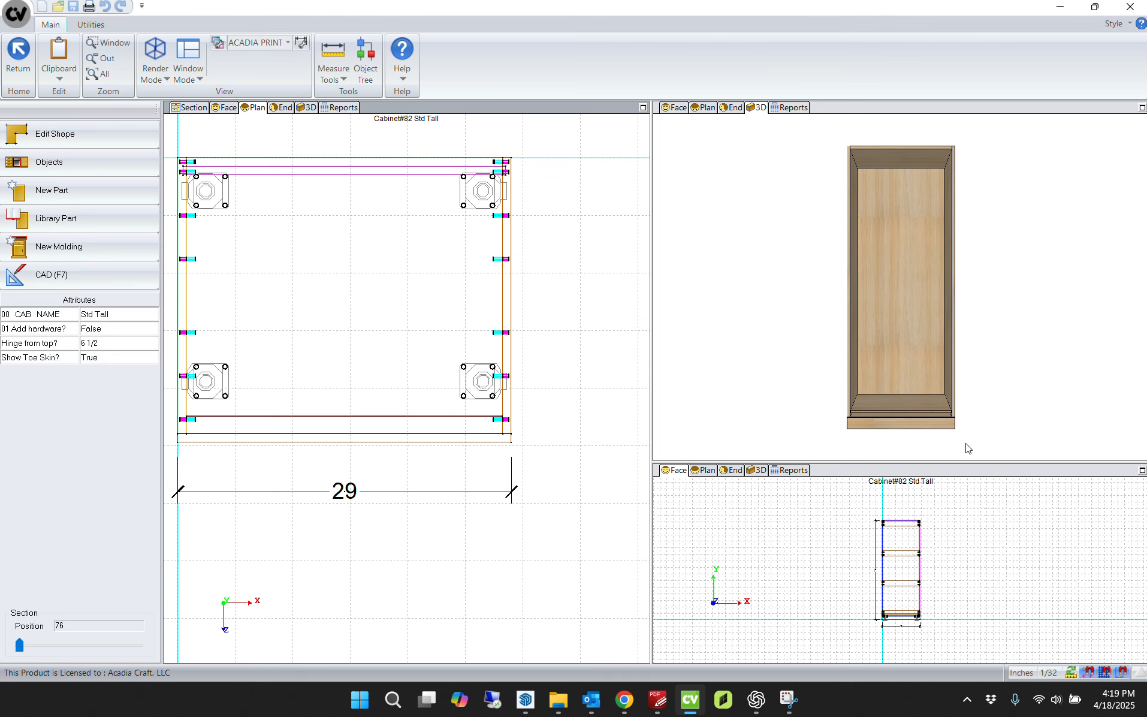
Step: Set the thickness of cabinet #82's lowest shelf to 1.5 inches in the end view
{"action": "left_click", "coordinate": [938, 414]}
{"action": "scroll", "coordinate": [941, 414], "scroll_direction": "up", "scroll_amount": 5}
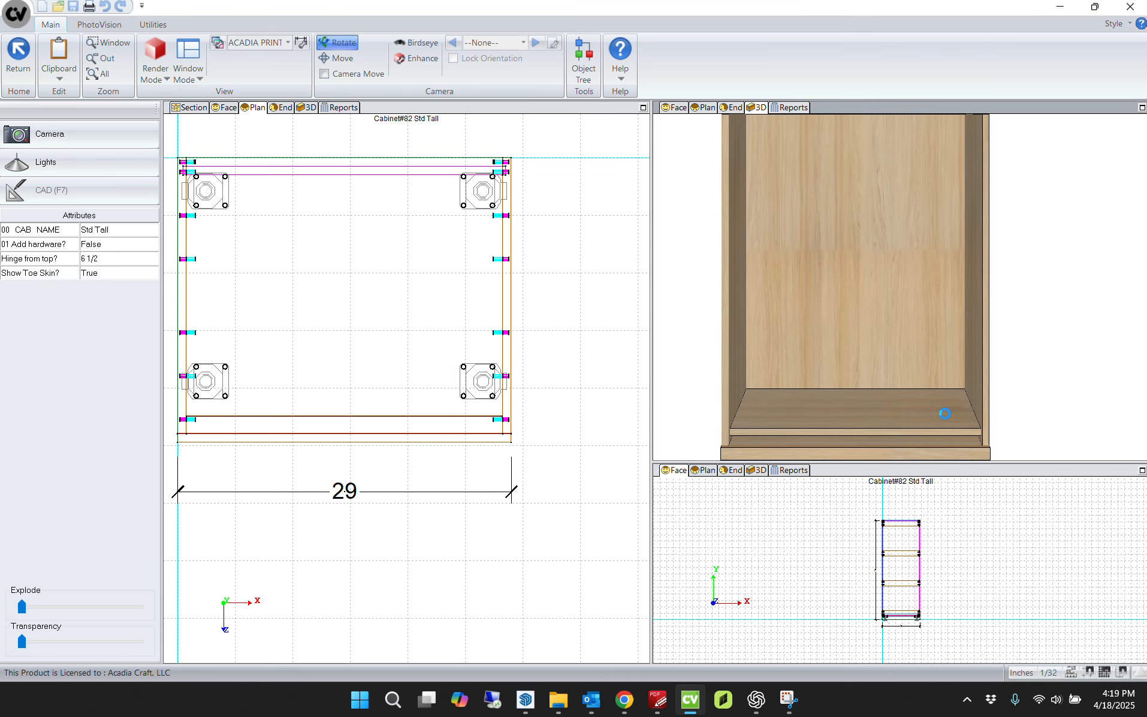
{"action": "scroll", "coordinate": [946, 414], "scroll_direction": "up", "scroll_amount": 5}
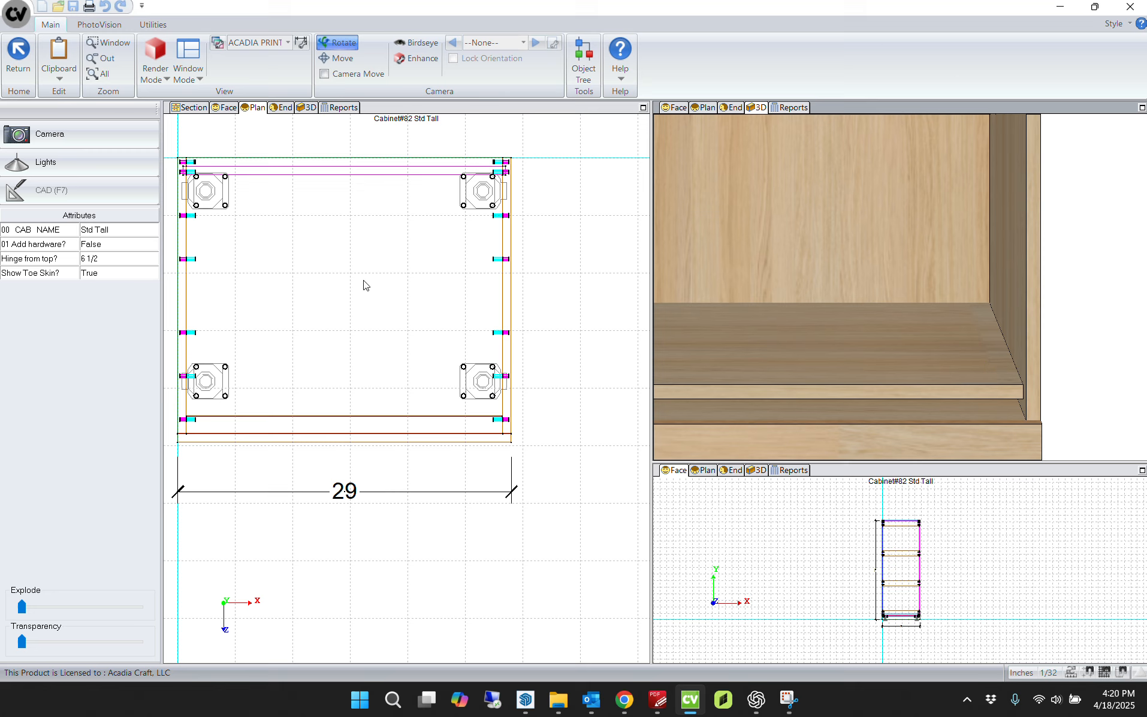
{"action": "left_click", "coordinate": [283, 107]}
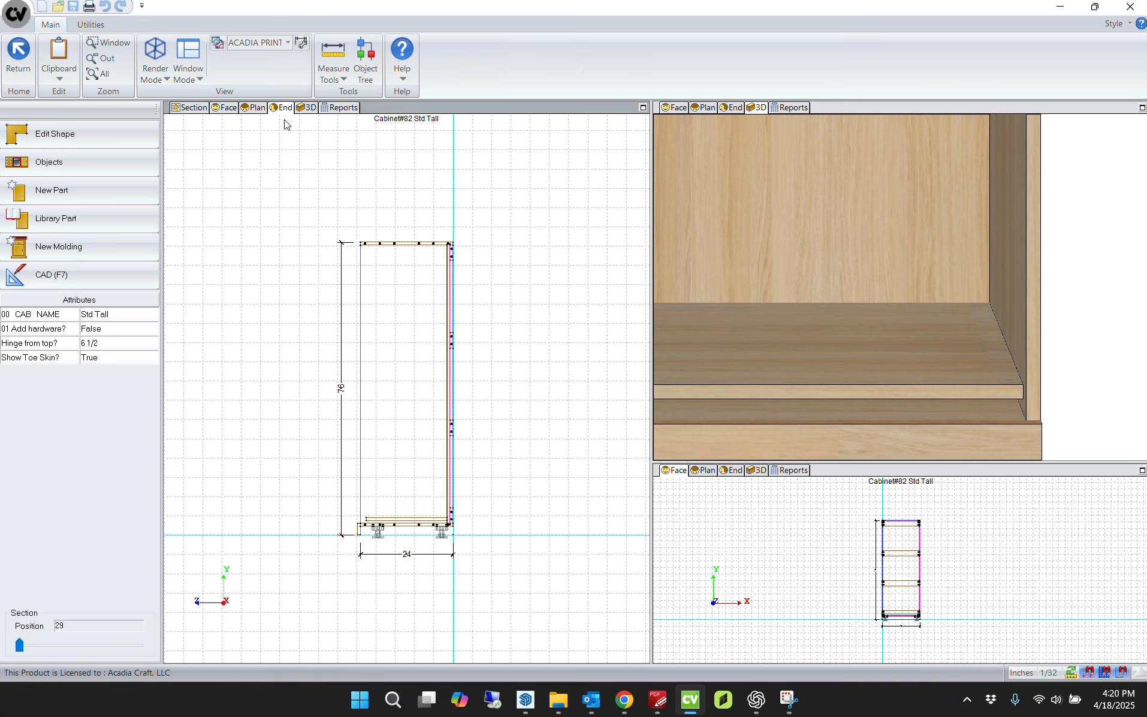
{"action": "scroll", "coordinate": [416, 528], "scroll_direction": "up", "scroll_amount": 5}
{"action": "left_click", "coordinate": [358, 507]}
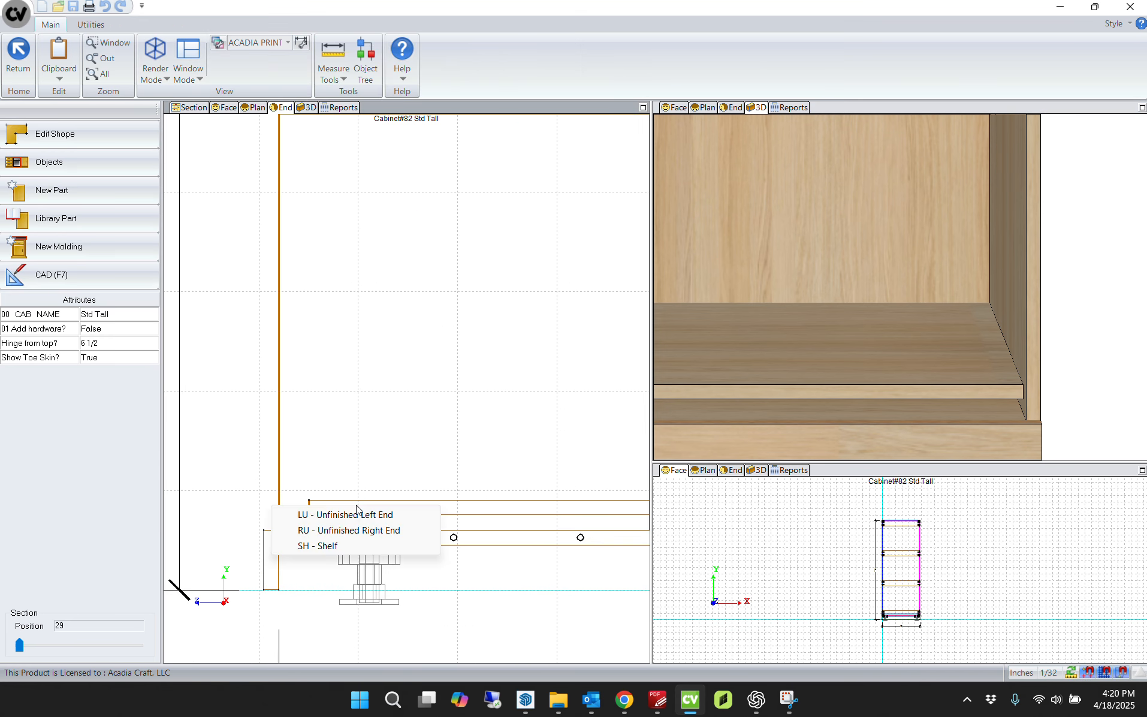
{"action": "left_click", "coordinate": [339, 550]}
{"action": "left_click", "coordinate": [137, 239]}
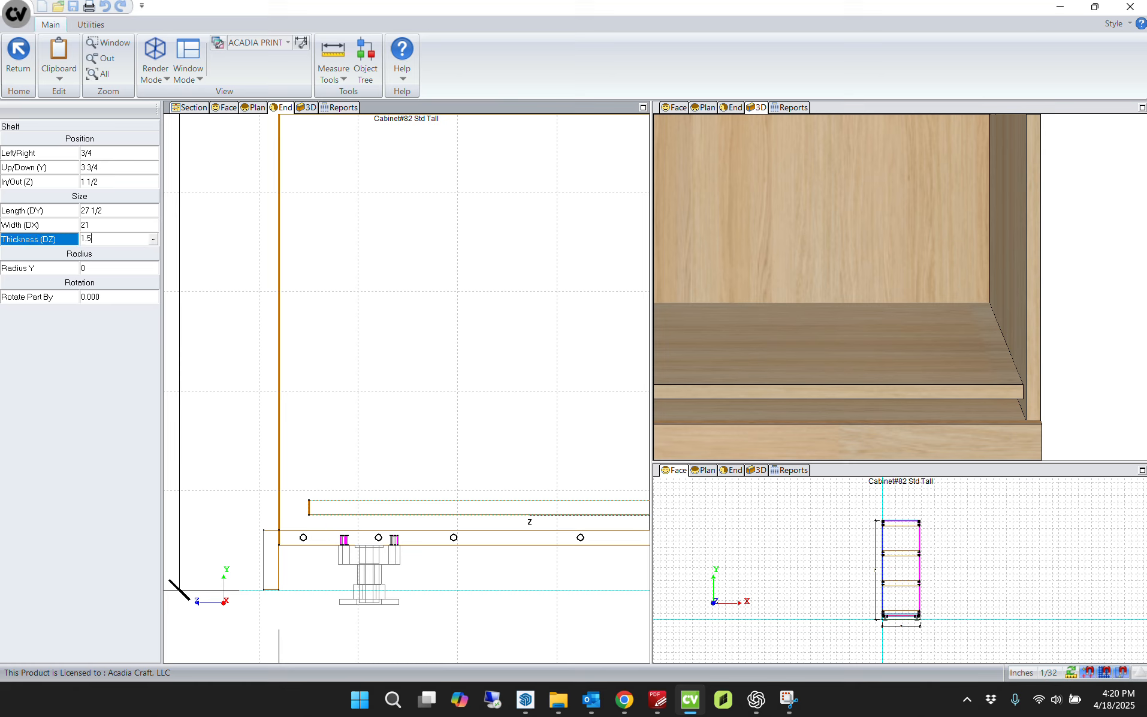
{"action": "key", "text": "Return"}
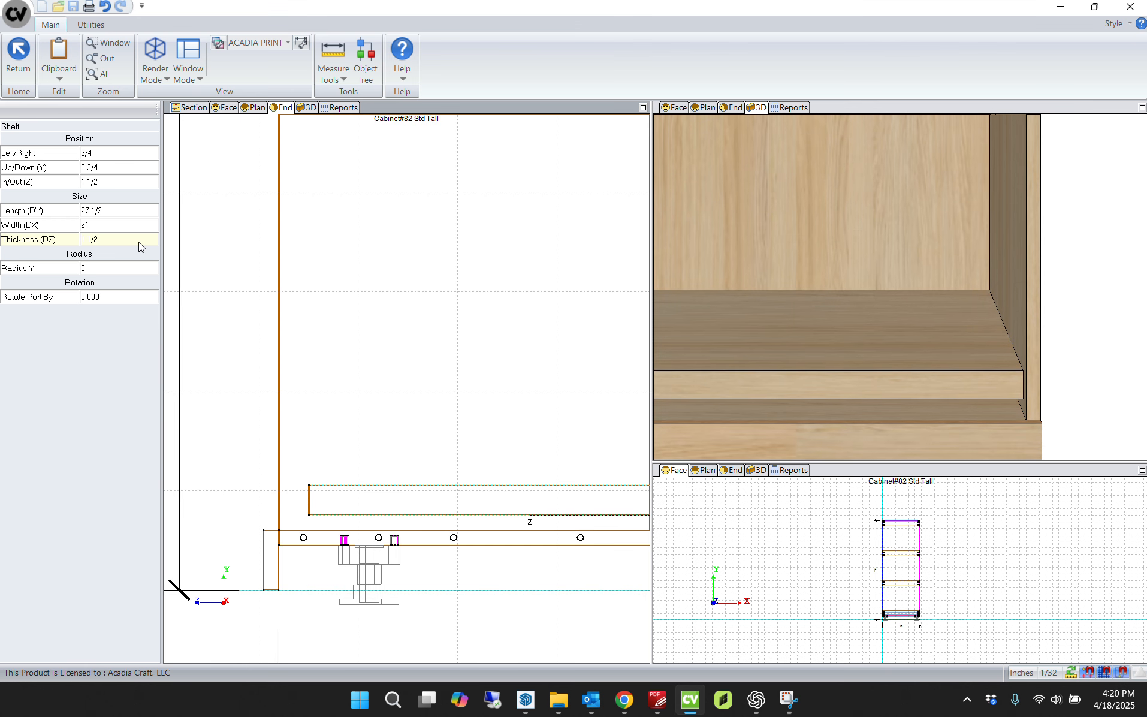
{"action": "left_click", "coordinate": [255, 379]}
Step: Inspect the thickened shelf in the end view, then return to the Wall 3 elevation and examine the lower cabinets
{"action": "scroll", "coordinate": [288, 393], "scroll_direction": "down", "scroll_amount": 4}
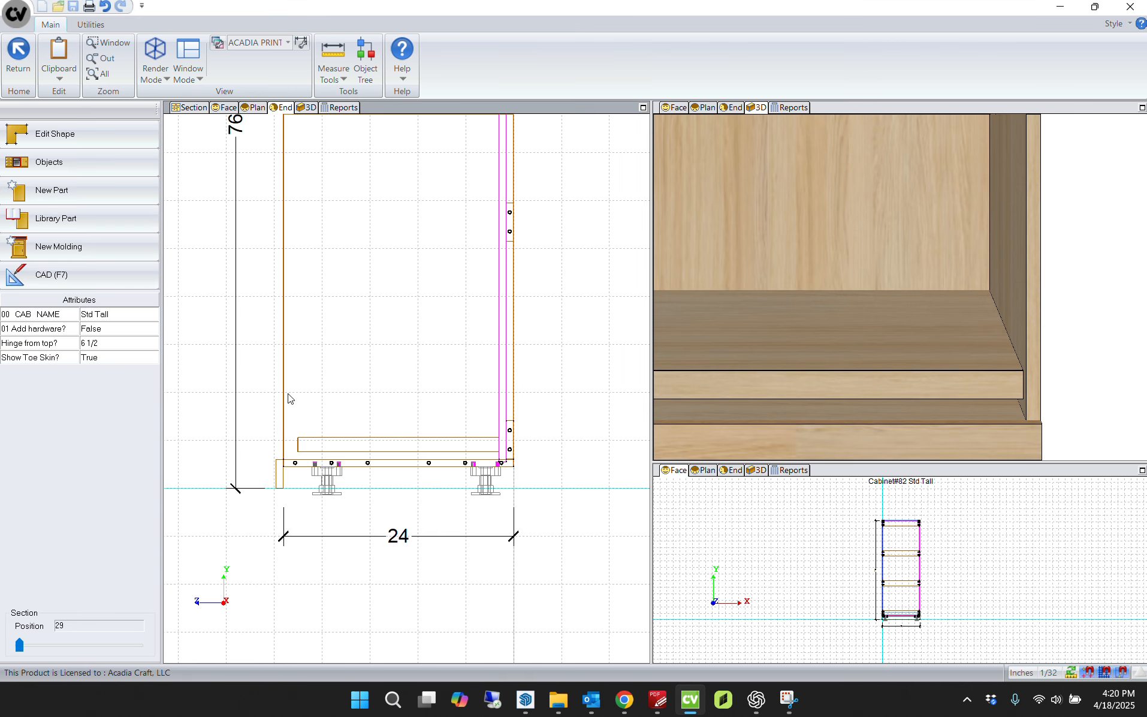
{"action": "scroll", "coordinate": [455, 446], "scroll_direction": "down", "scroll_amount": 2}
{"action": "scroll", "coordinate": [537, 430], "scroll_direction": "up", "scroll_amount": 4}
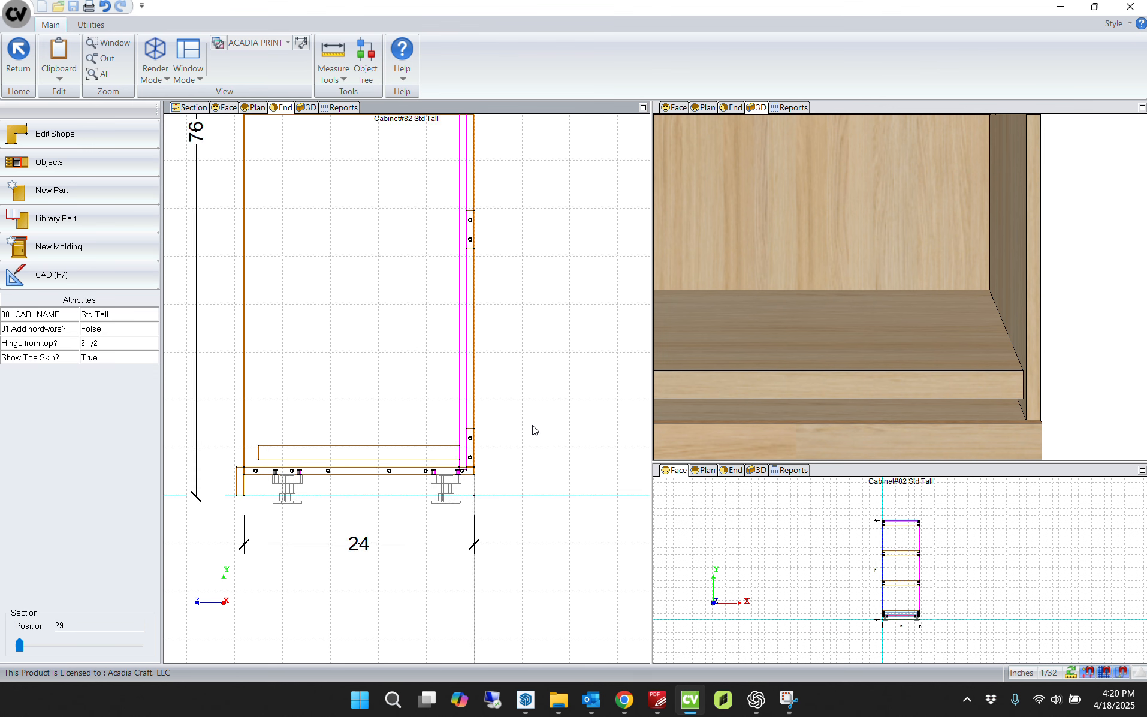
{"action": "left_click", "coordinate": [304, 447]}
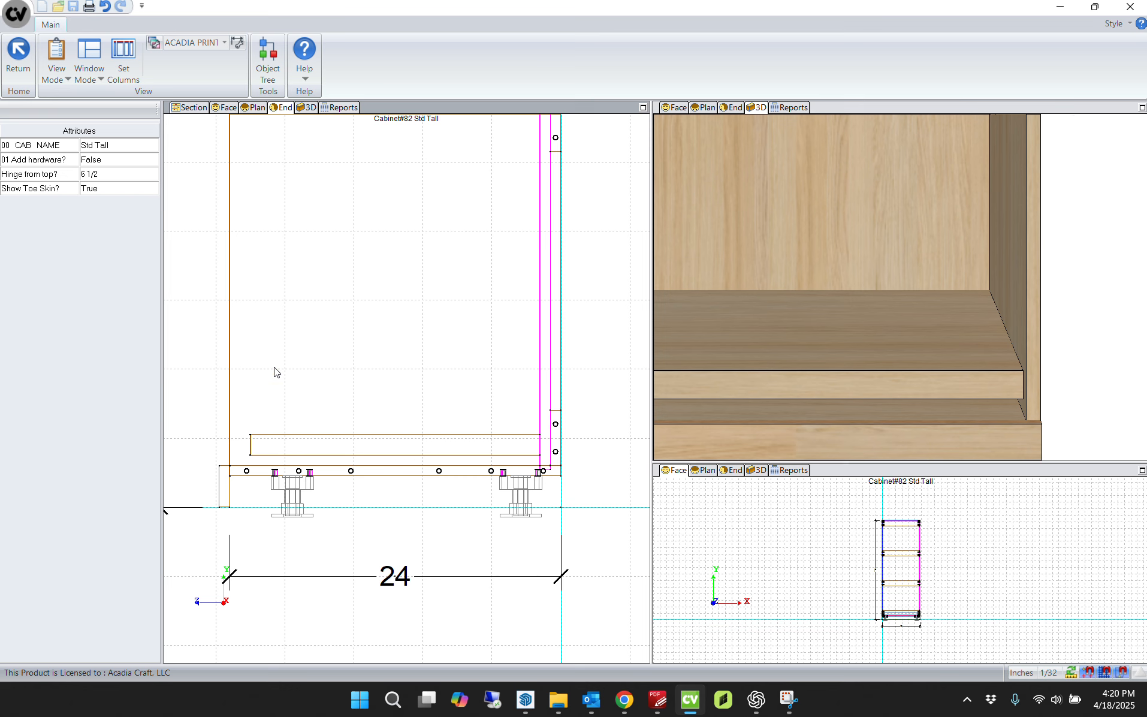
{"action": "left_click", "coordinate": [18, 48]}
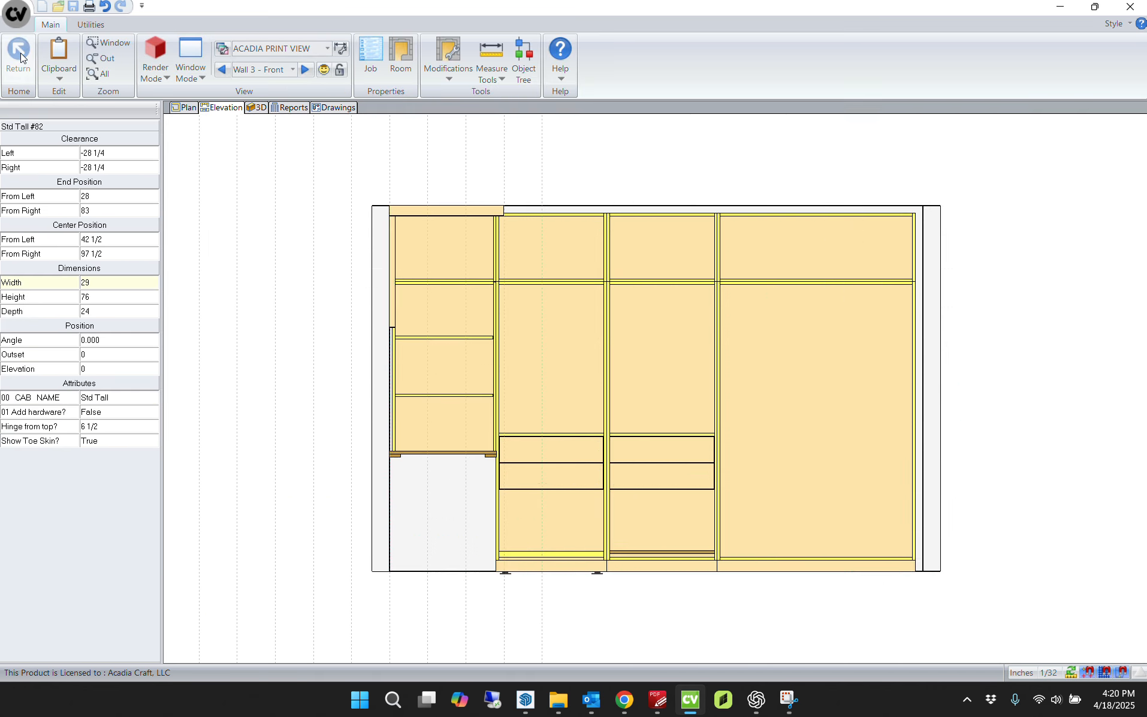
{"action": "scroll", "coordinate": [460, 554], "scroll_direction": "up", "scroll_amount": 3}
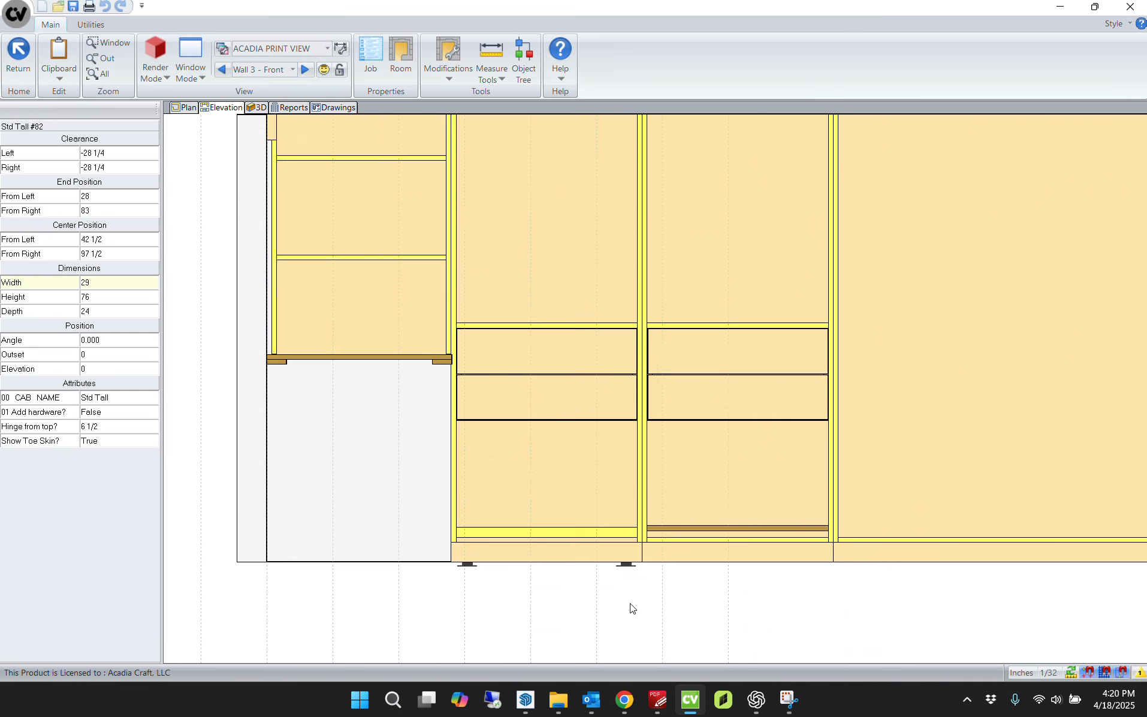
Step: Examine where the countertop below the open shelves meets the adjoining tall cabinet in the Wall 3 elevation
{"action": "left_click", "coordinate": [617, 601]}
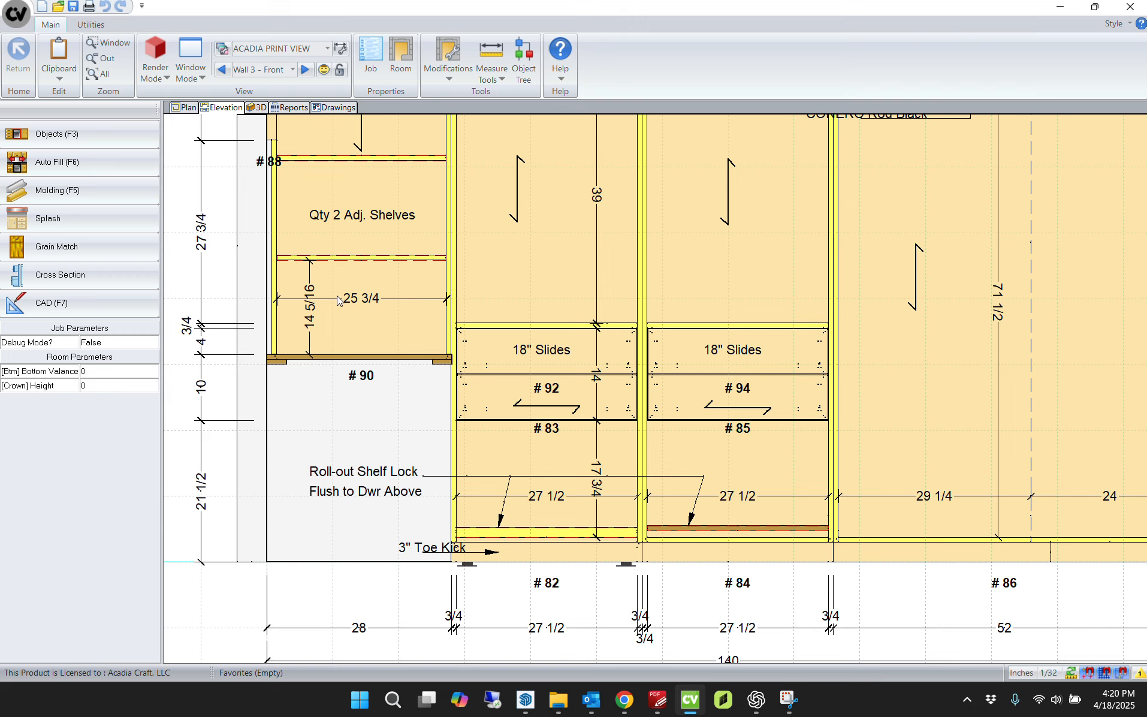
{"action": "scroll", "coordinate": [518, 336], "scroll_direction": "down", "scroll_amount": 3}
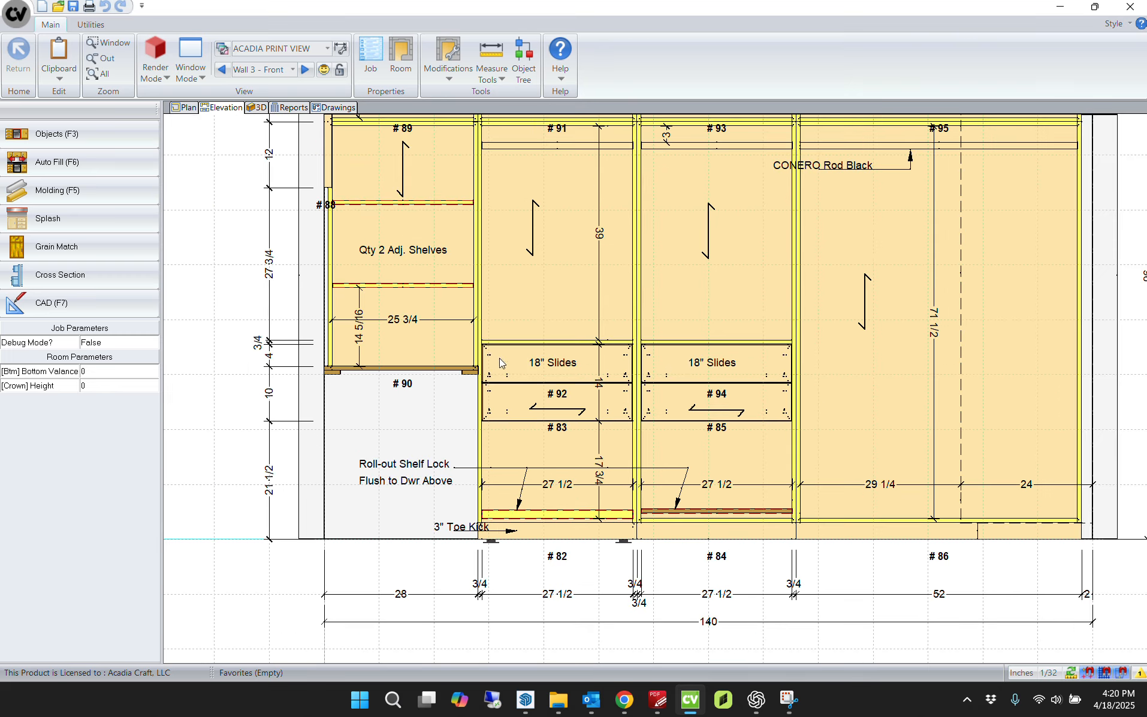
{"action": "scroll", "coordinate": [498, 380], "scroll_direction": "up", "scroll_amount": 5}
{"action": "scroll", "coordinate": [498, 379], "scroll_direction": "up", "scroll_amount": 1}
{"action": "scroll", "coordinate": [477, 356], "scroll_direction": "down", "scroll_amount": 1}
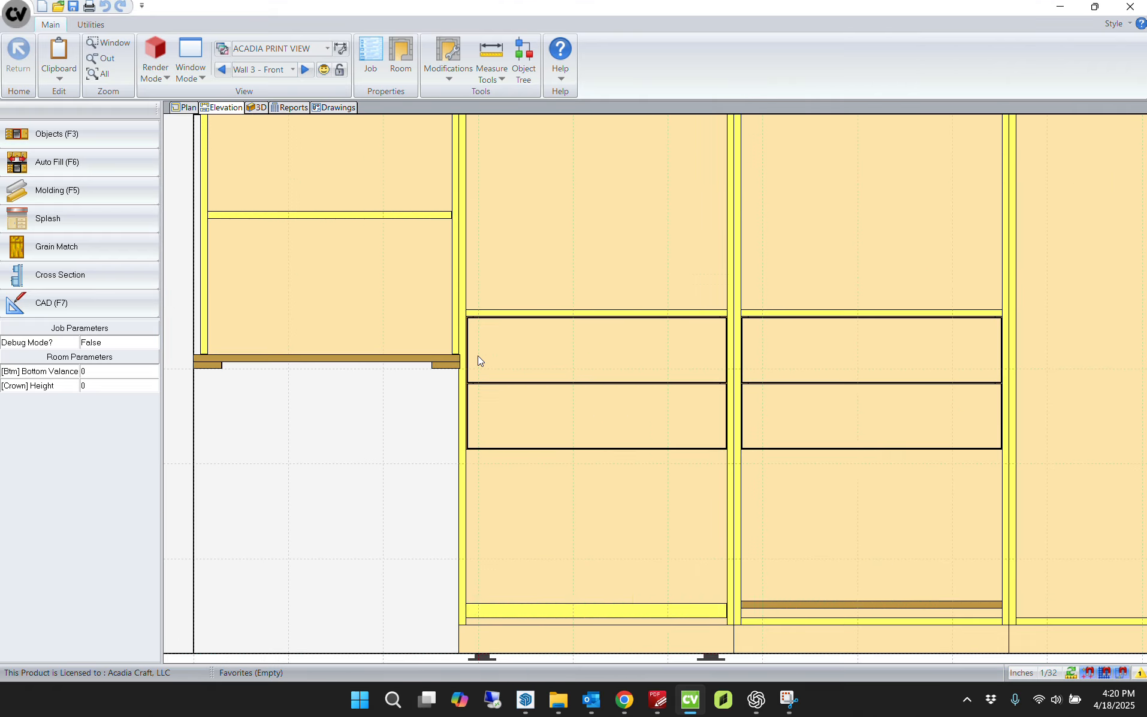
{"action": "scroll", "coordinate": [478, 356], "scroll_direction": "down", "scroll_amount": 1}
{"action": "scroll", "coordinate": [472, 362], "scroll_direction": "up", "scroll_amount": 5}
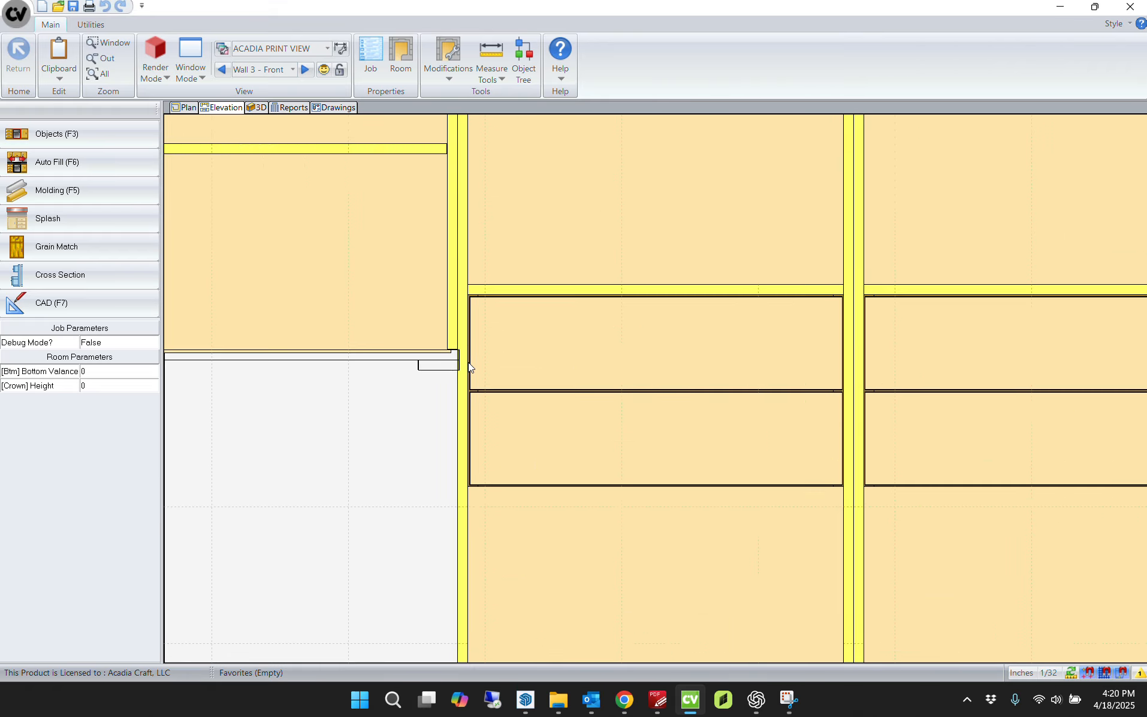
{"action": "scroll", "coordinate": [458, 355], "scroll_direction": "up", "scroll_amount": 3}
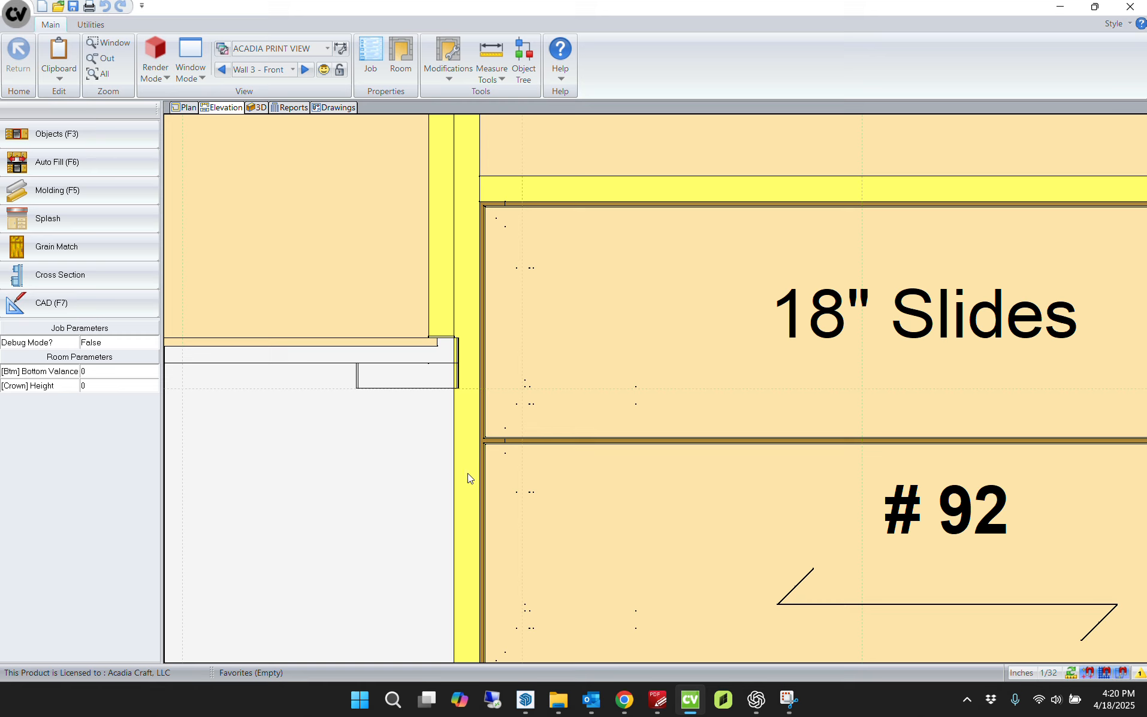
{"action": "scroll", "coordinate": [470, 466], "scroll_direction": "down", "scroll_amount": 2}
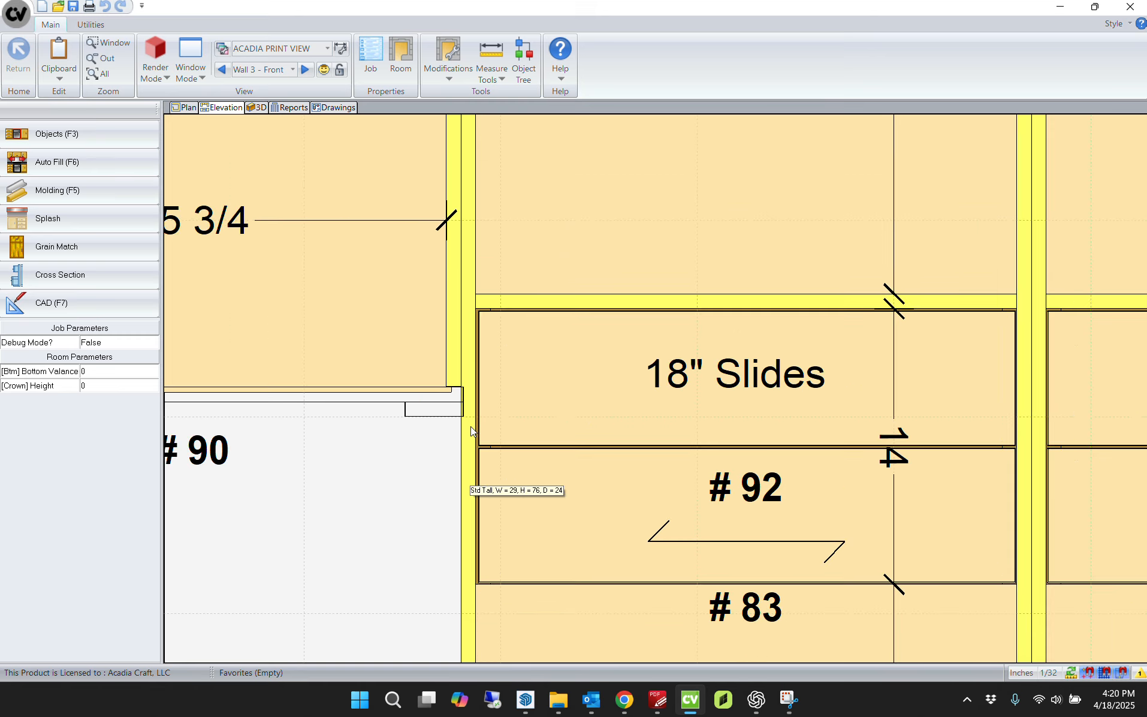
{"action": "scroll", "coordinate": [481, 405], "scroll_direction": "down", "scroll_amount": 4}
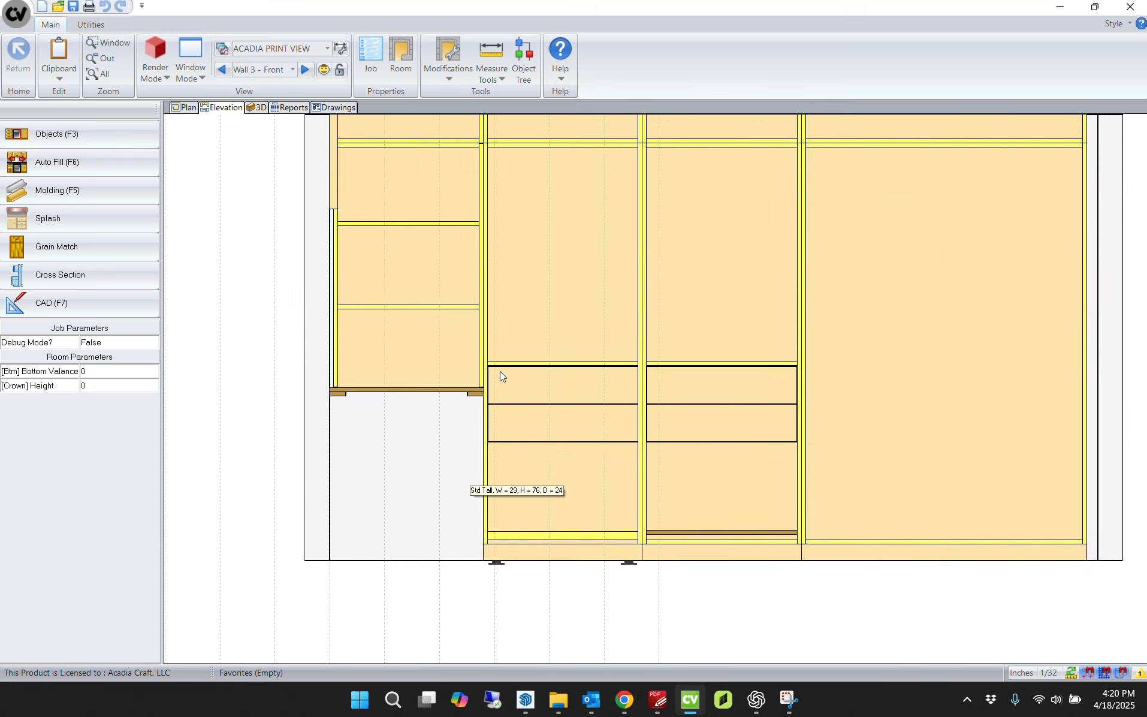
{"action": "scroll", "coordinate": [500, 371], "scroll_direction": "down", "scroll_amount": 1}
Step: Inspect the face view of Std Tall cabinet #82 at cabinet level and return to the wall elevation
{"action": "left_click", "coordinate": [583, 417]}
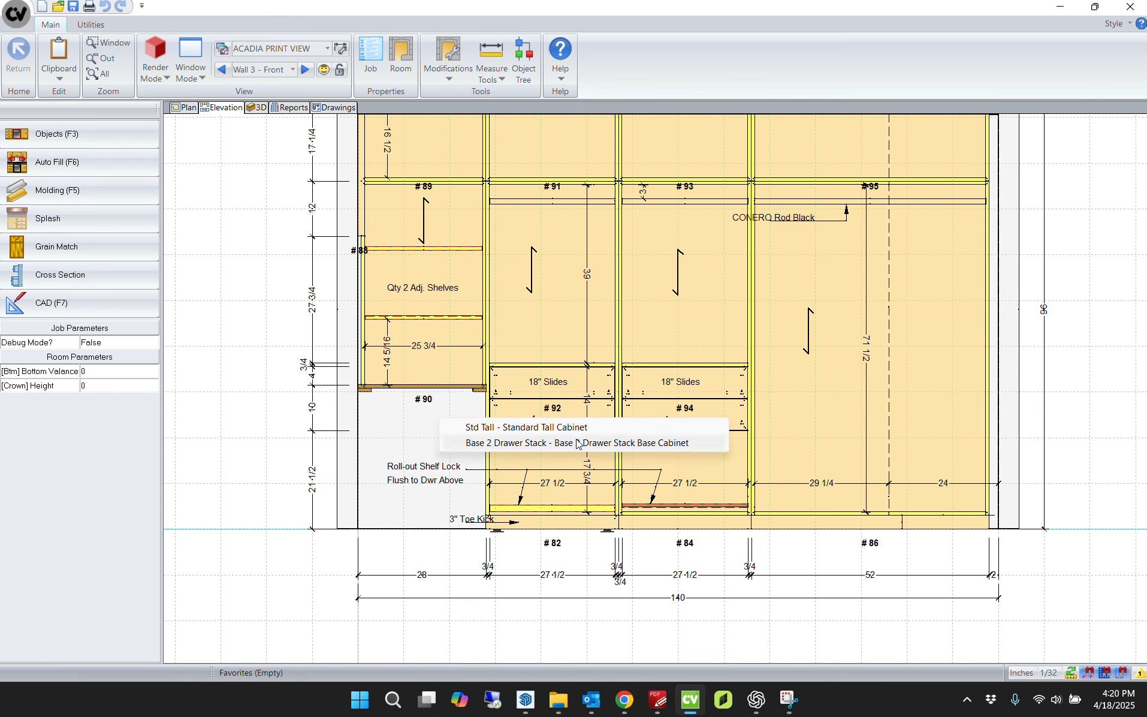
{"action": "left_click", "coordinate": [563, 461]}
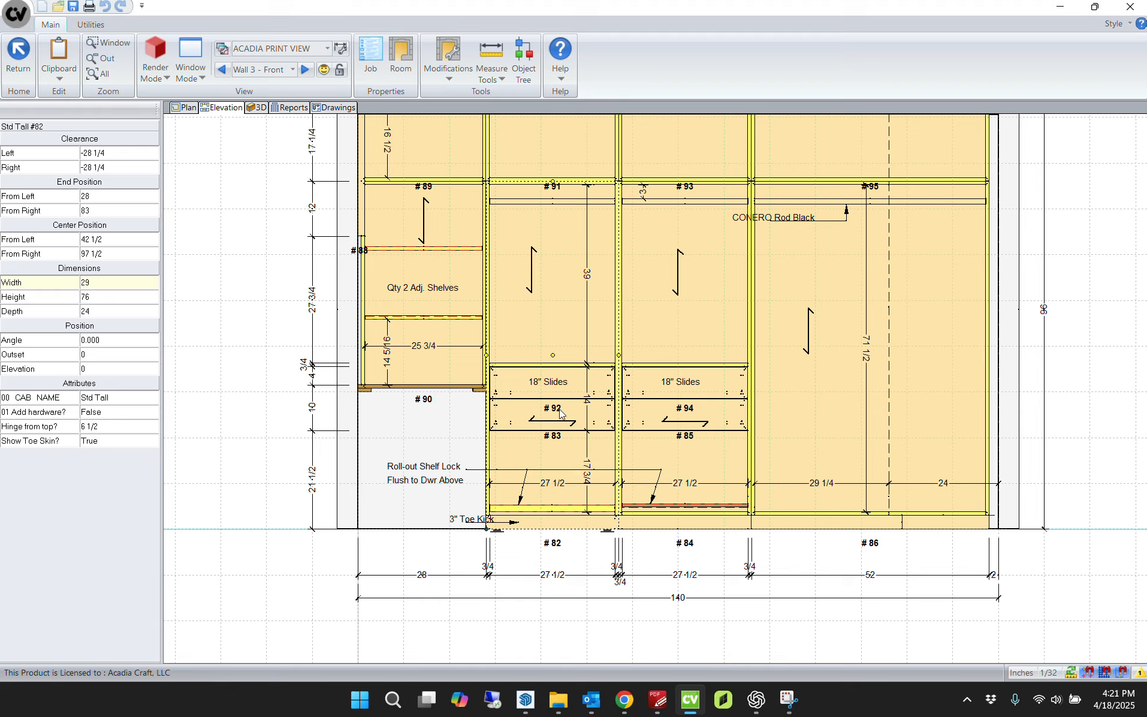
{"action": "left_click", "coordinate": [639, 626]}
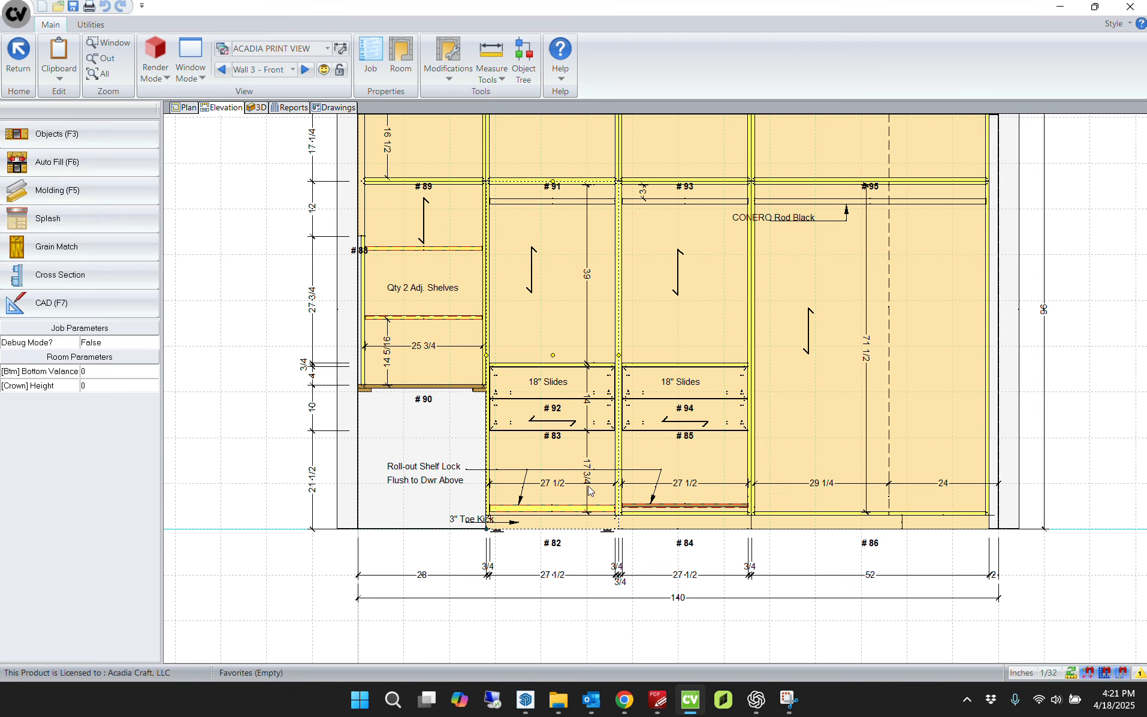
{"action": "left_click", "coordinate": [568, 461]}
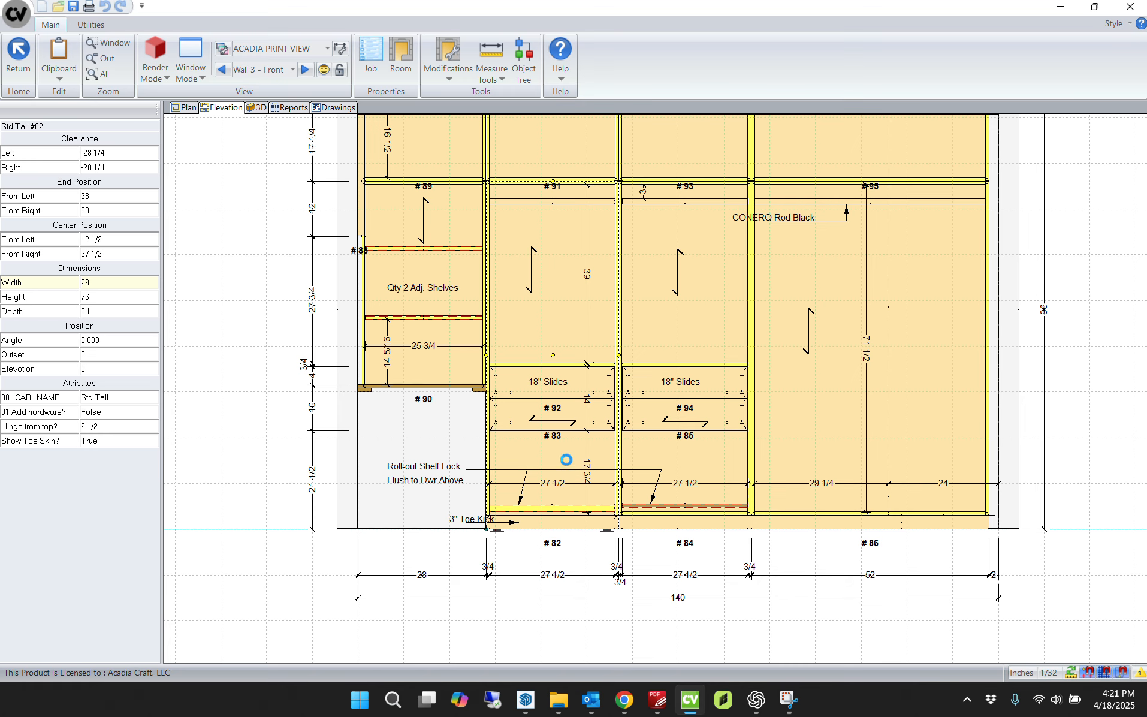
{"action": "double_click", "coordinate": [556, 459]}
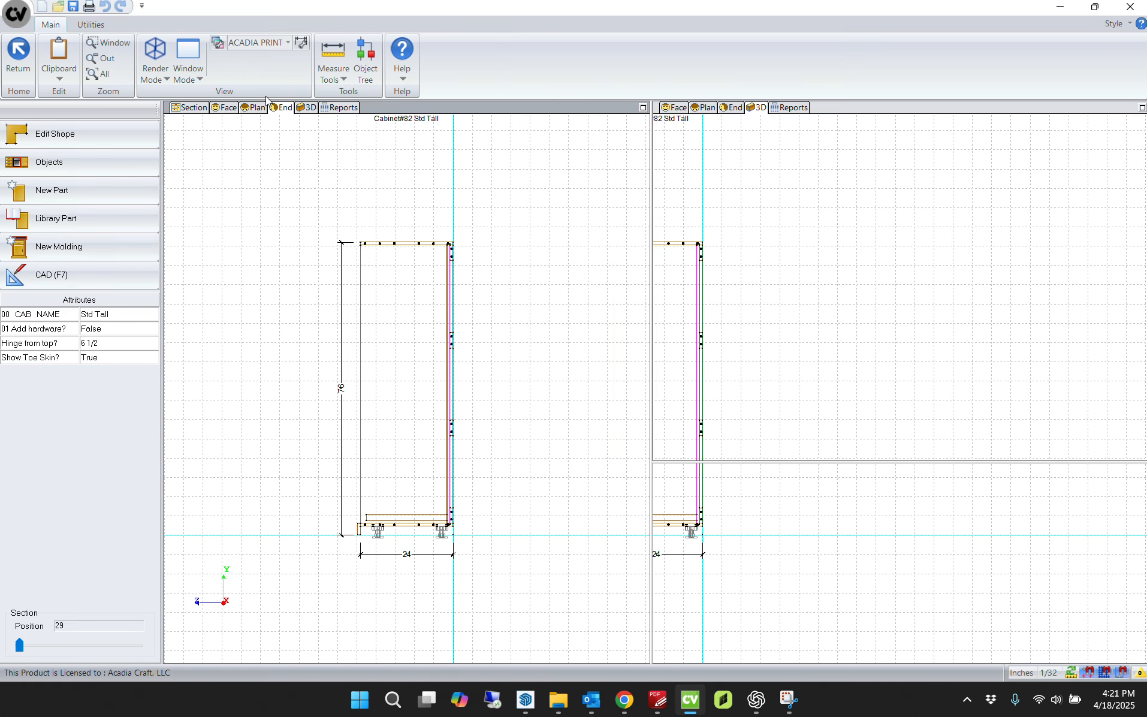
{"action": "left_click", "coordinate": [225, 108]}
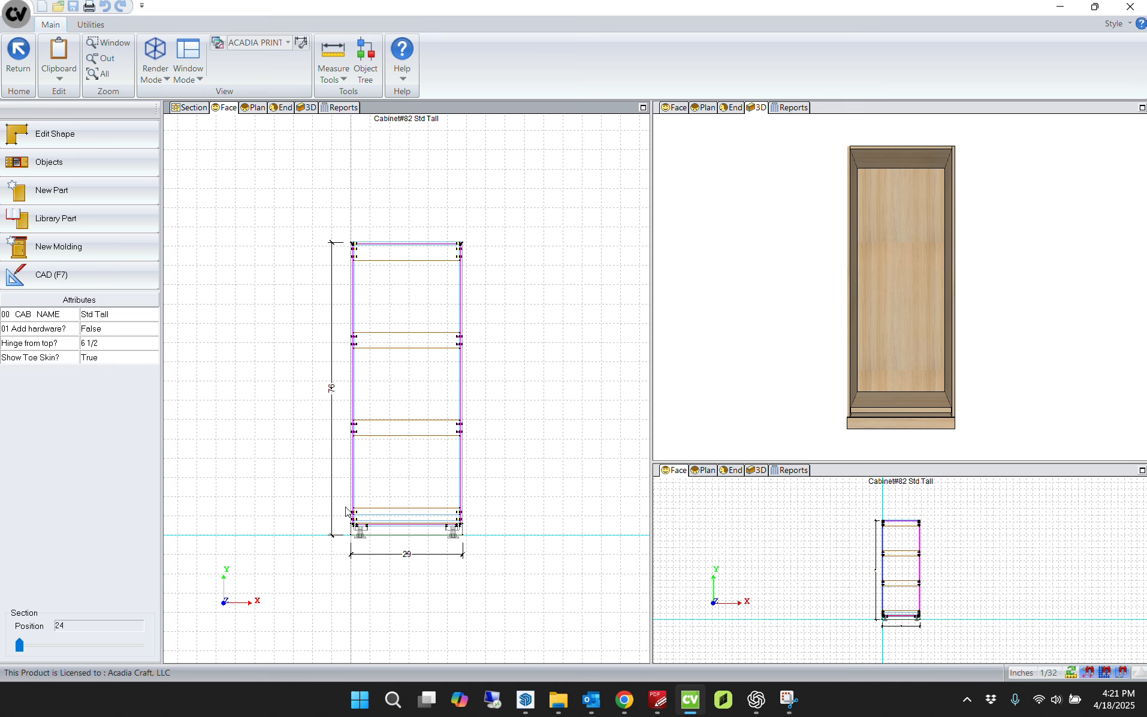
{"action": "key", "text": "Escape"}
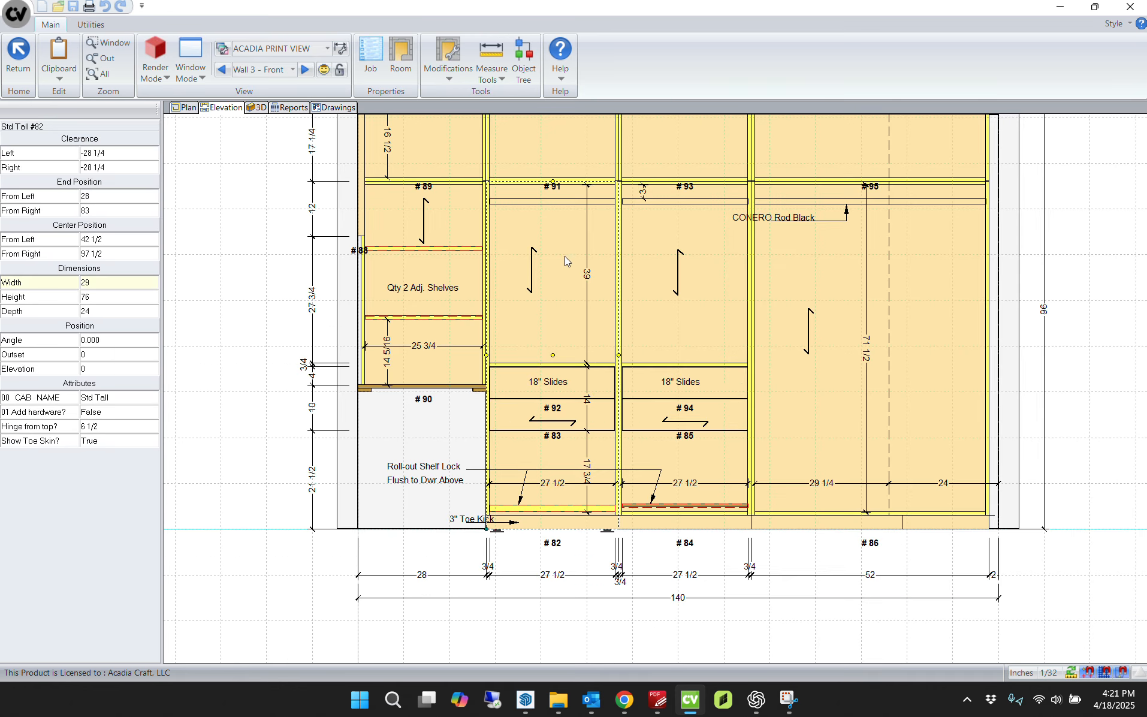
Step: Stretch the L-shaped crown #87 across the tops of the closet cabinets to a width of about 135 inches
{"action": "scroll", "coordinate": [622, 317], "scroll_direction": "down", "scroll_amount": 1}
{"action": "middle_click_drag", "start_coordinate": [658, 309], "coordinate": [643, 368]}
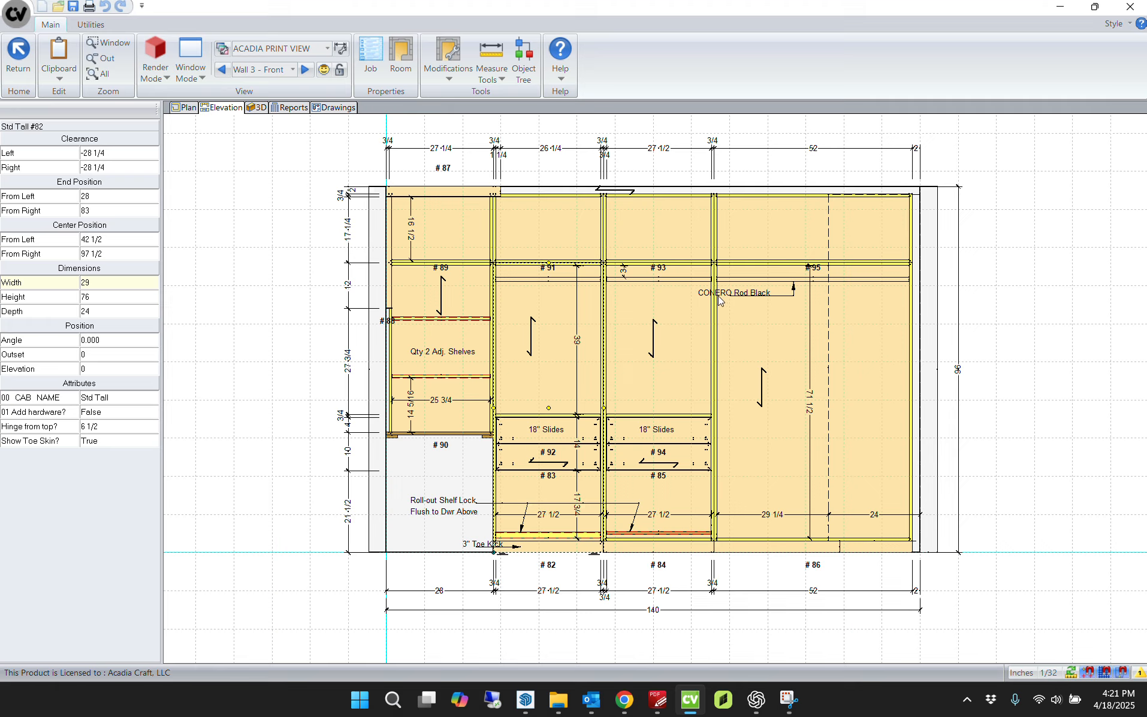
{"action": "left_click", "coordinate": [467, 191]}
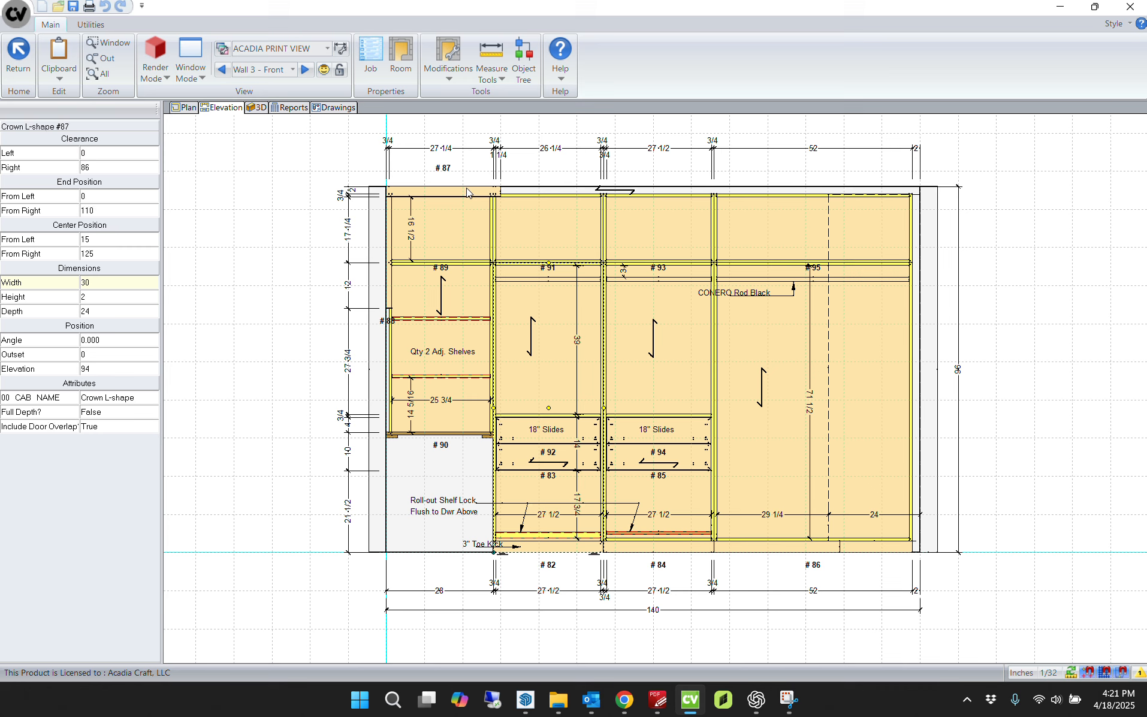
{"action": "left_click_drag", "start_coordinate": [501, 193], "coordinate": [902, 195]}
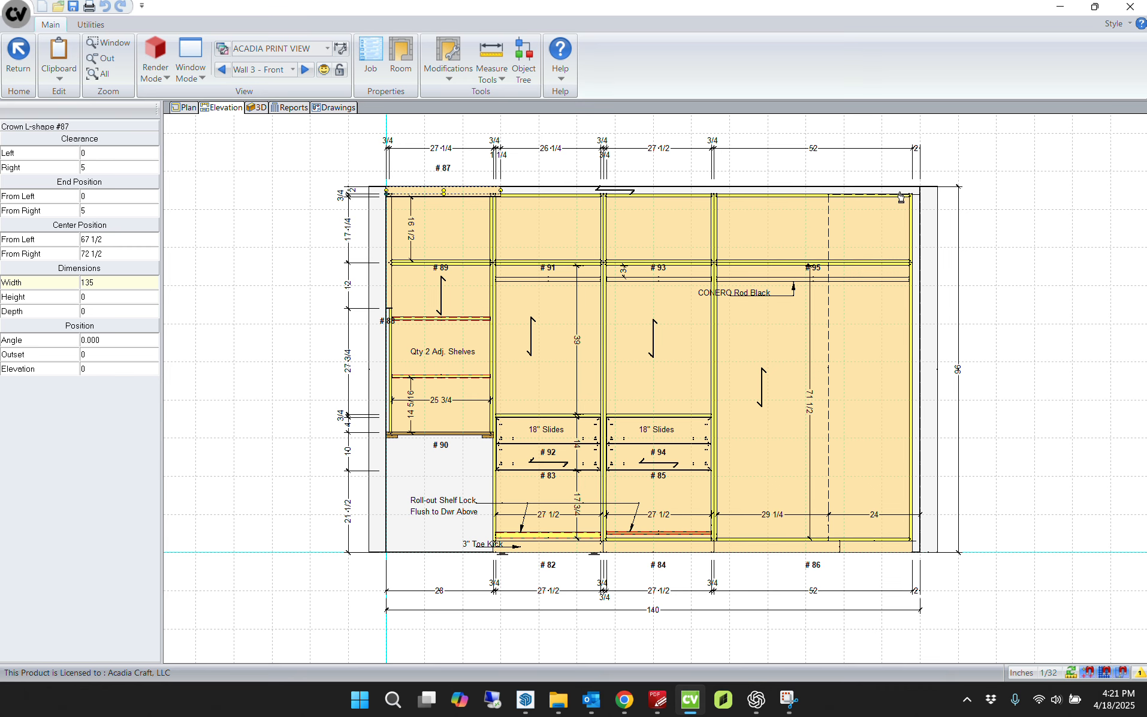
{"action": "left_click", "coordinate": [1014, 229]}
{"action": "scroll", "coordinate": [712, 220], "scroll_direction": "up", "scroll_amount": 2}
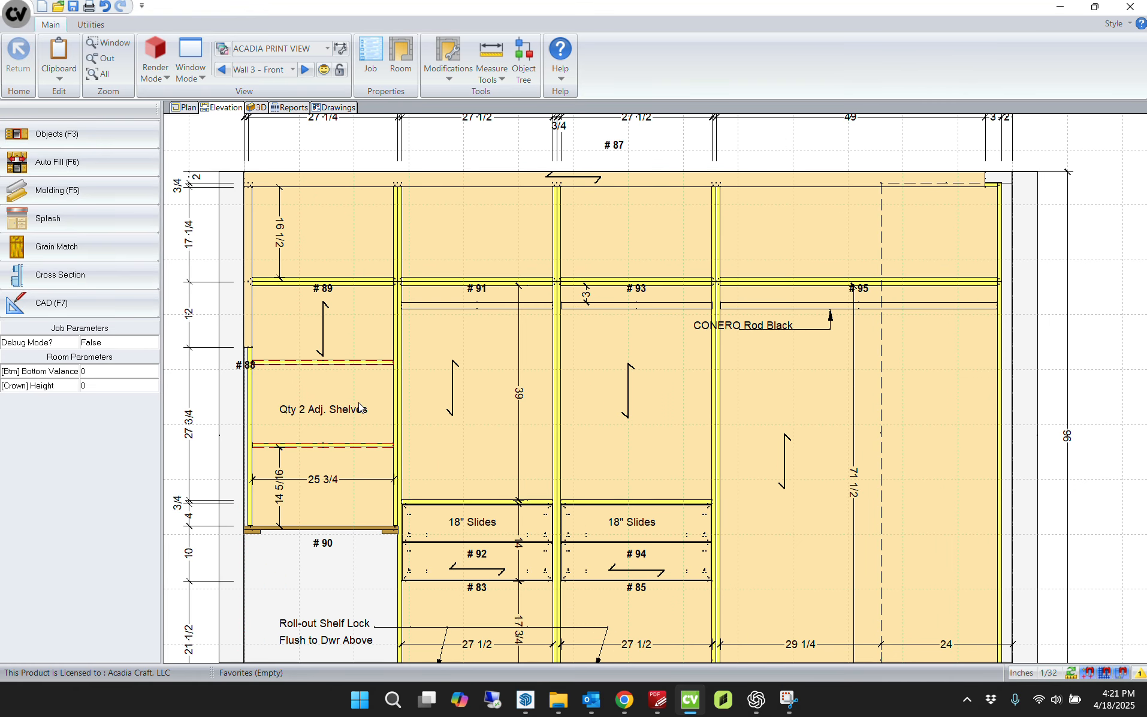
Step: Inspect the end view of Std Upper Single Door cabinet #90 around its adjustable shelf and return to the elevation
{"action": "left_click", "coordinate": [313, 449]}
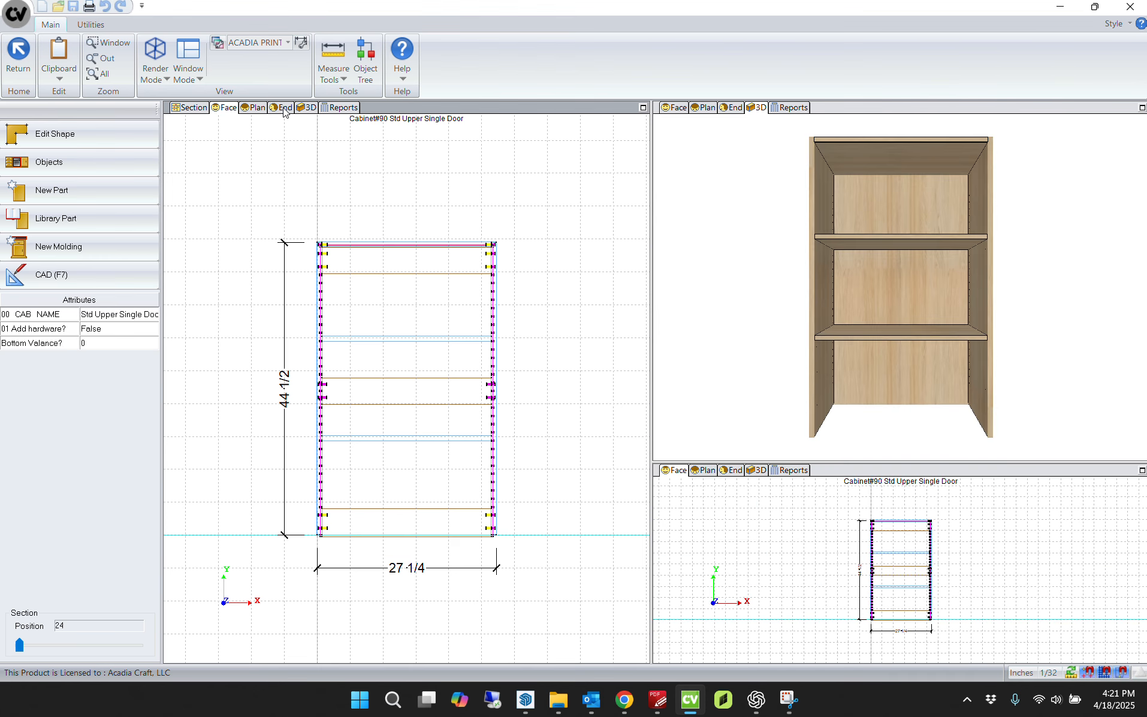
{"action": "left_click", "coordinate": [283, 108]}
{"action": "scroll", "coordinate": [426, 501], "scroll_direction": "up", "scroll_amount": 4}
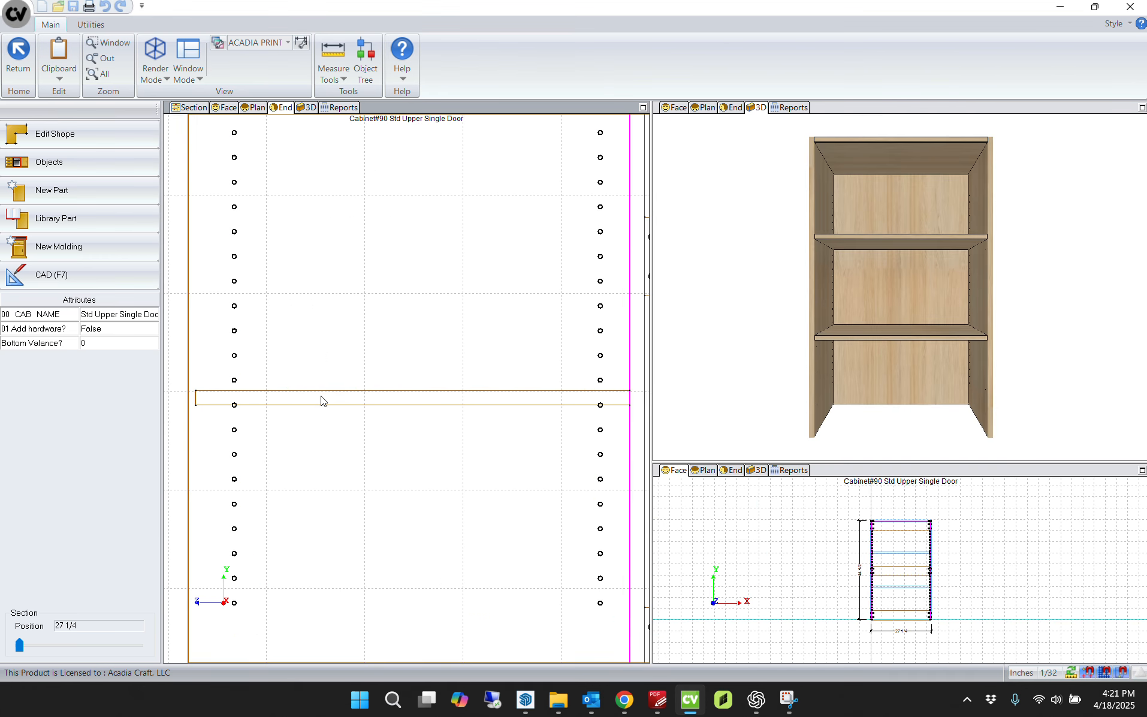
{"action": "scroll", "coordinate": [341, 378], "scroll_direction": "down", "scroll_amount": 1}
{"action": "scroll", "coordinate": [342, 375], "scroll_direction": "down", "scroll_amount": 3}
{"action": "key", "text": "Escape"}
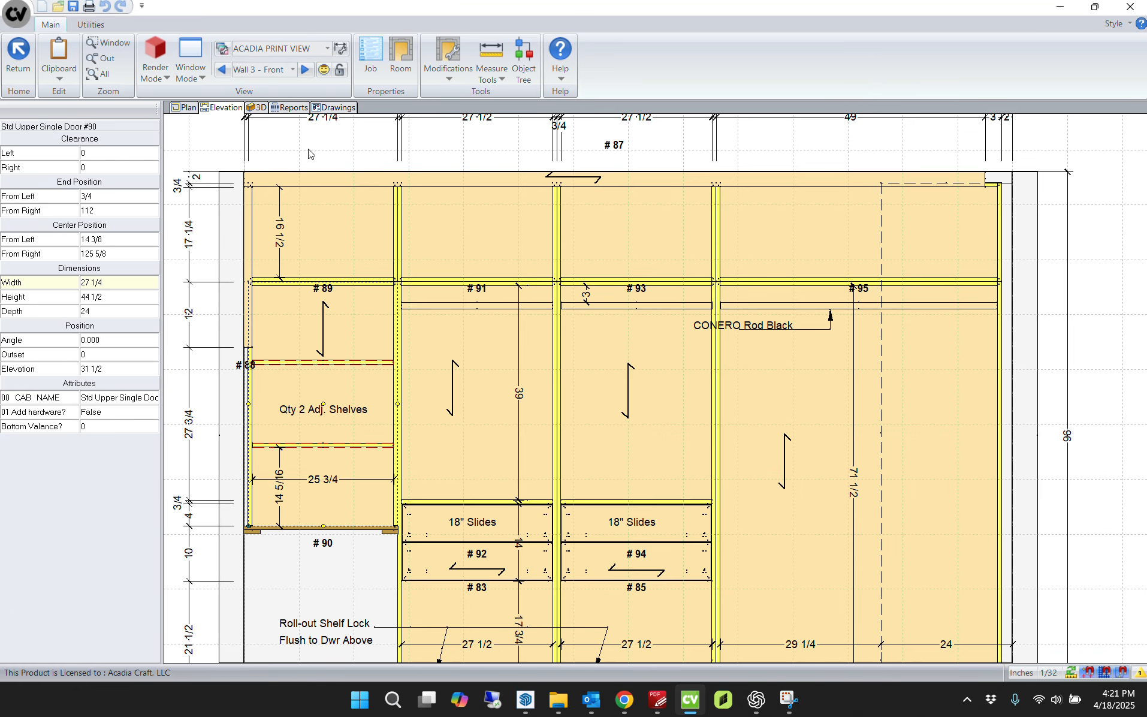
{"action": "left_click", "coordinate": [309, 153]}
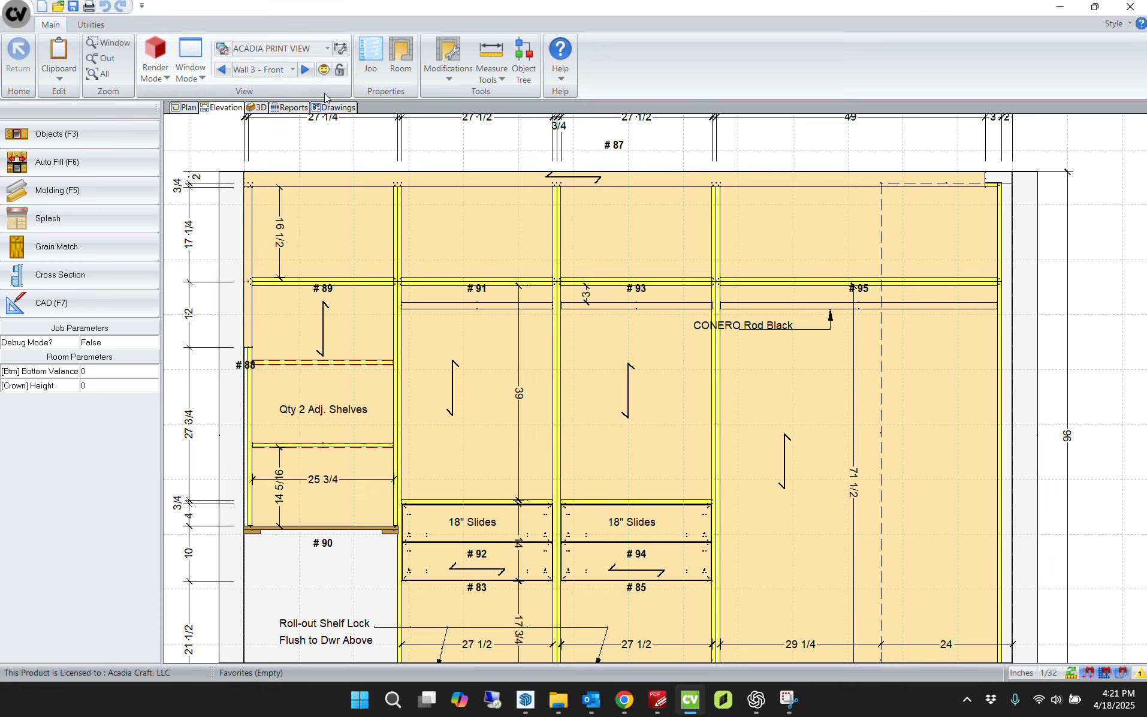
Step: Switch to the Wall 4 front elevation and open Std Tall cabinet #96 in its face view
{"action": "left_click", "coordinate": [306, 70]}
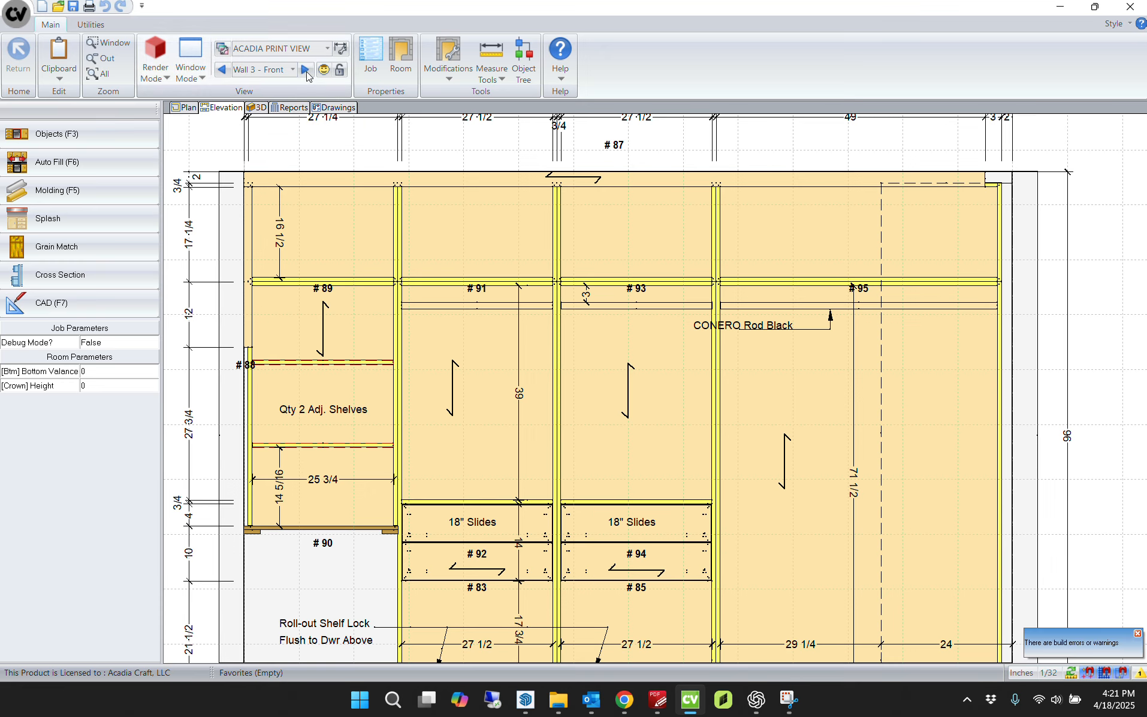
{"action": "scroll", "coordinate": [587, 515], "scroll_direction": "up", "scroll_amount": 3}
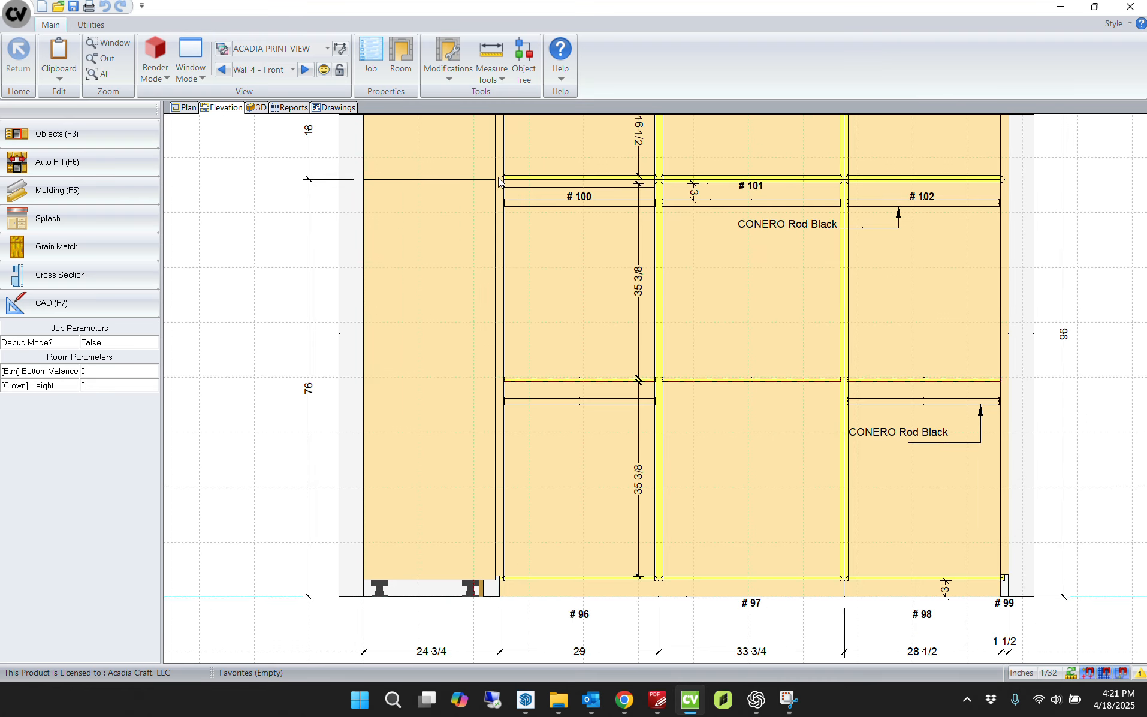
{"action": "scroll", "coordinate": [498, 179], "scroll_direction": "up", "scroll_amount": 4}
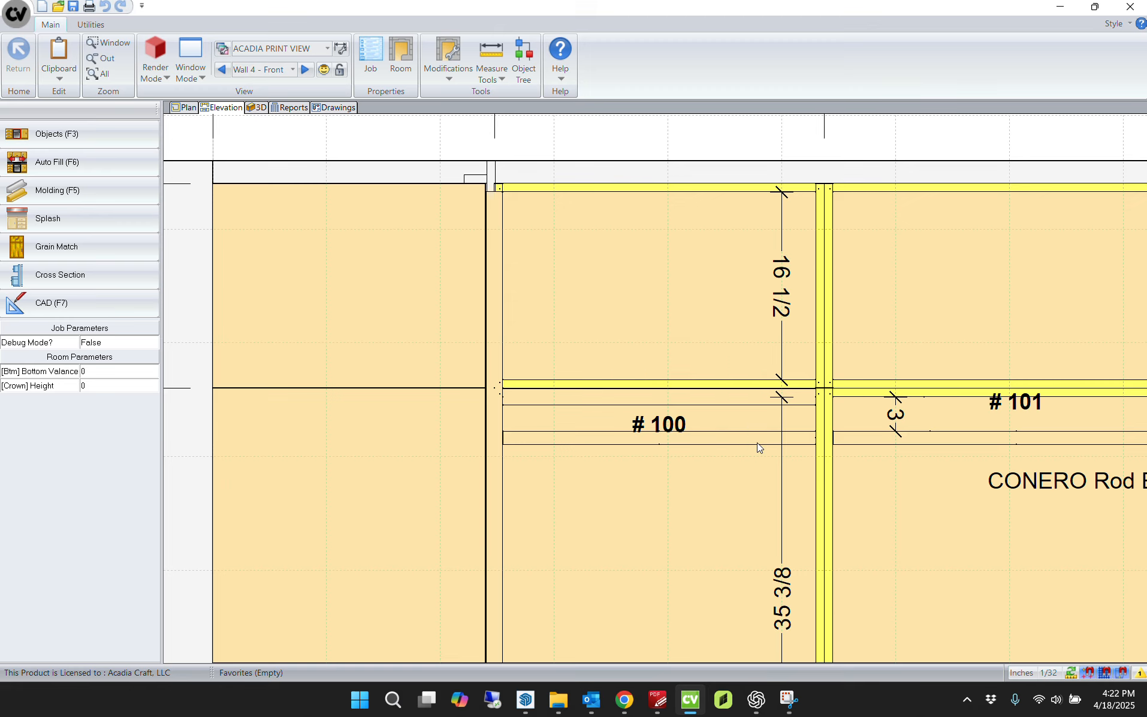
{"action": "left_click", "coordinate": [653, 423]}
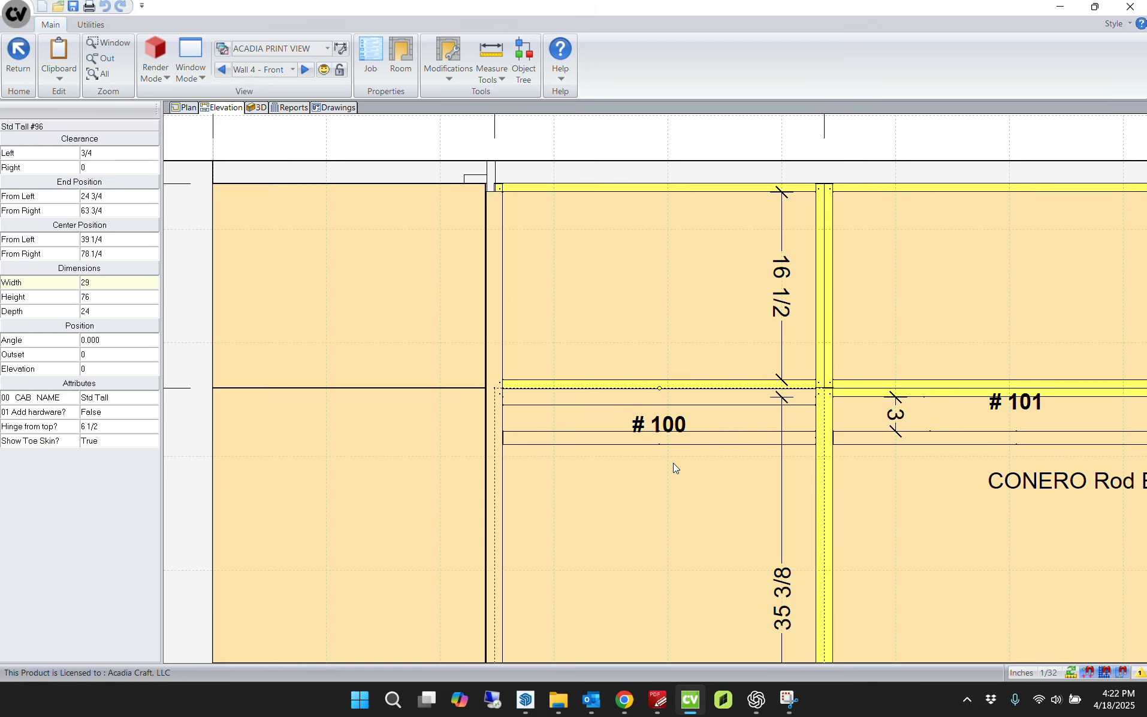
{"action": "double_click", "coordinate": [581, 387]}
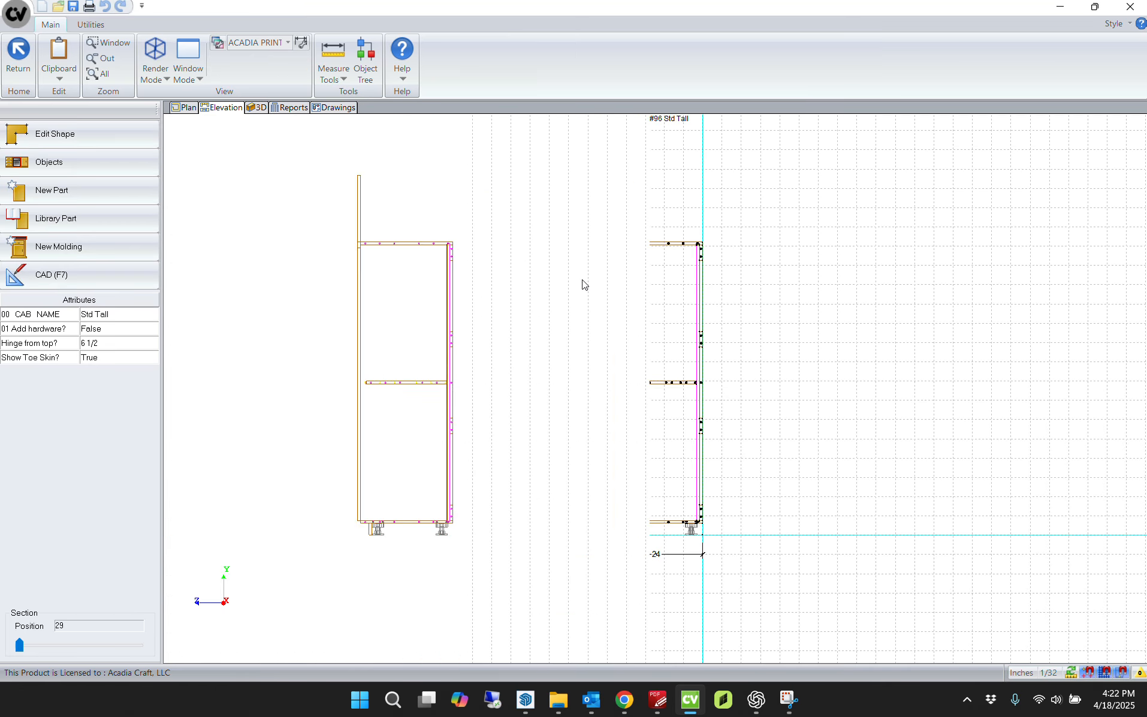
{"action": "left_click", "coordinate": [223, 108]}
{"action": "scroll", "coordinate": [360, 252], "scroll_direction": "up", "scroll_amount": 5}
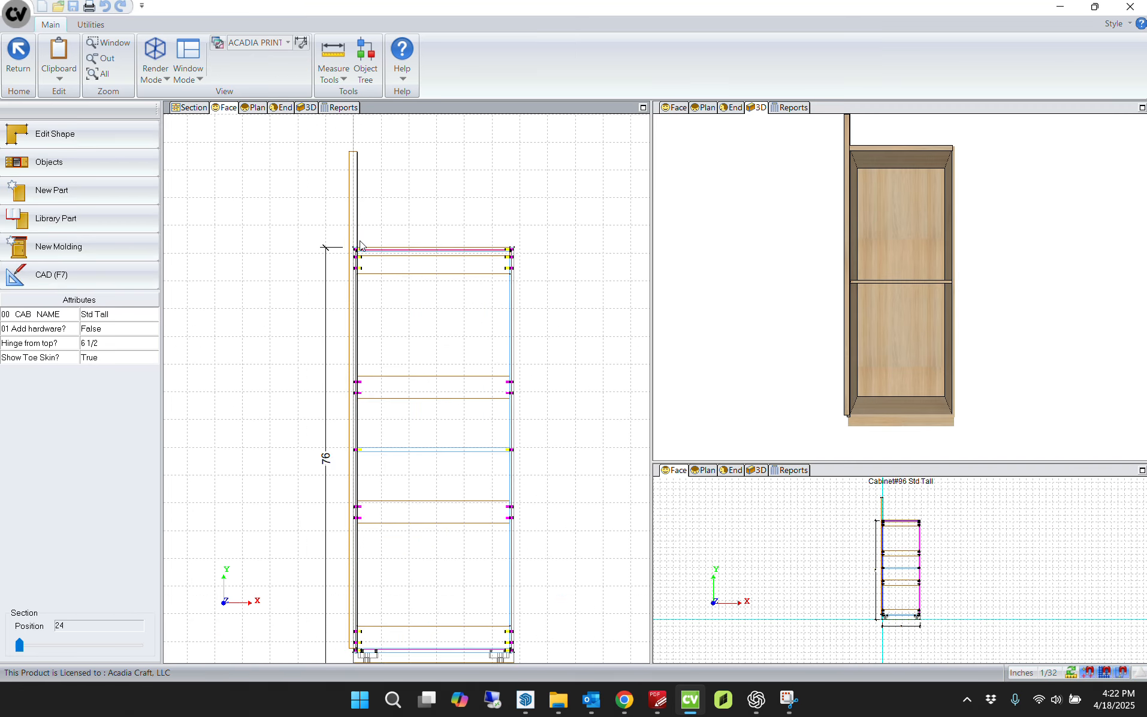
Step: Set the Up/Down position of the door slab at the top of cabinet #96 to 76.75
{"action": "scroll", "coordinate": [359, 260], "scroll_direction": "up", "scroll_amount": 3}
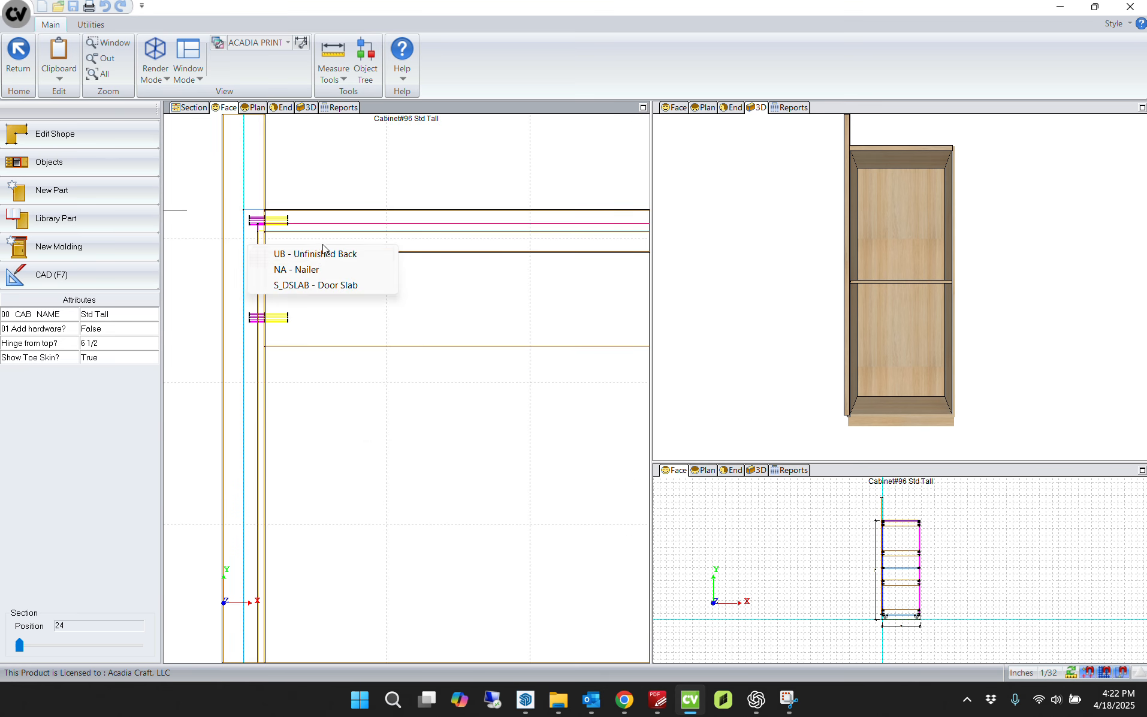
{"action": "left_click", "coordinate": [320, 286]}
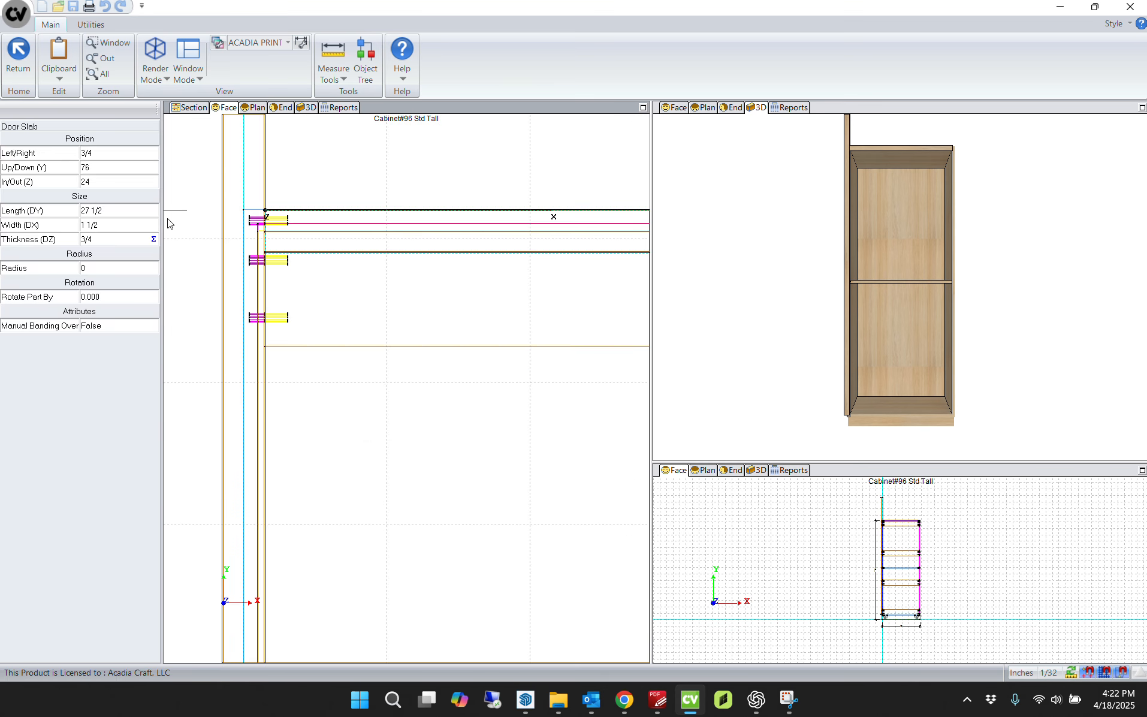
{"action": "left_click", "coordinate": [109, 168]}
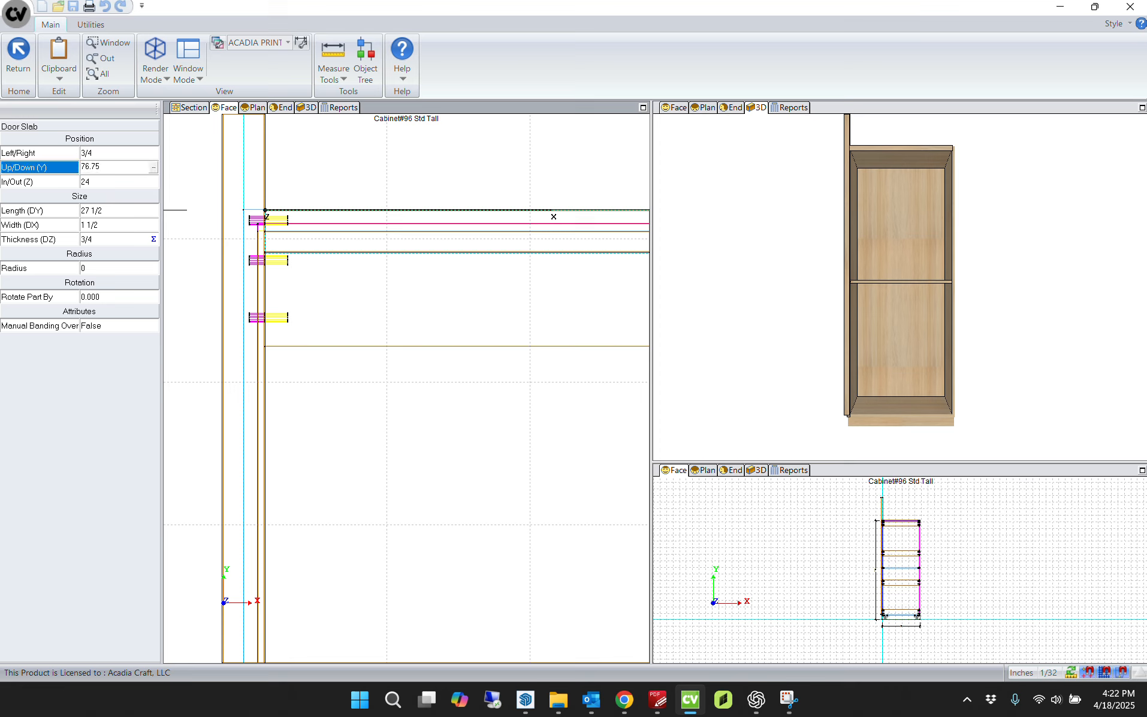
{"action": "type", "text": ".75"}
{"action": "key", "text": "Return"}
{"action": "left_click", "coordinate": [403, 167]}
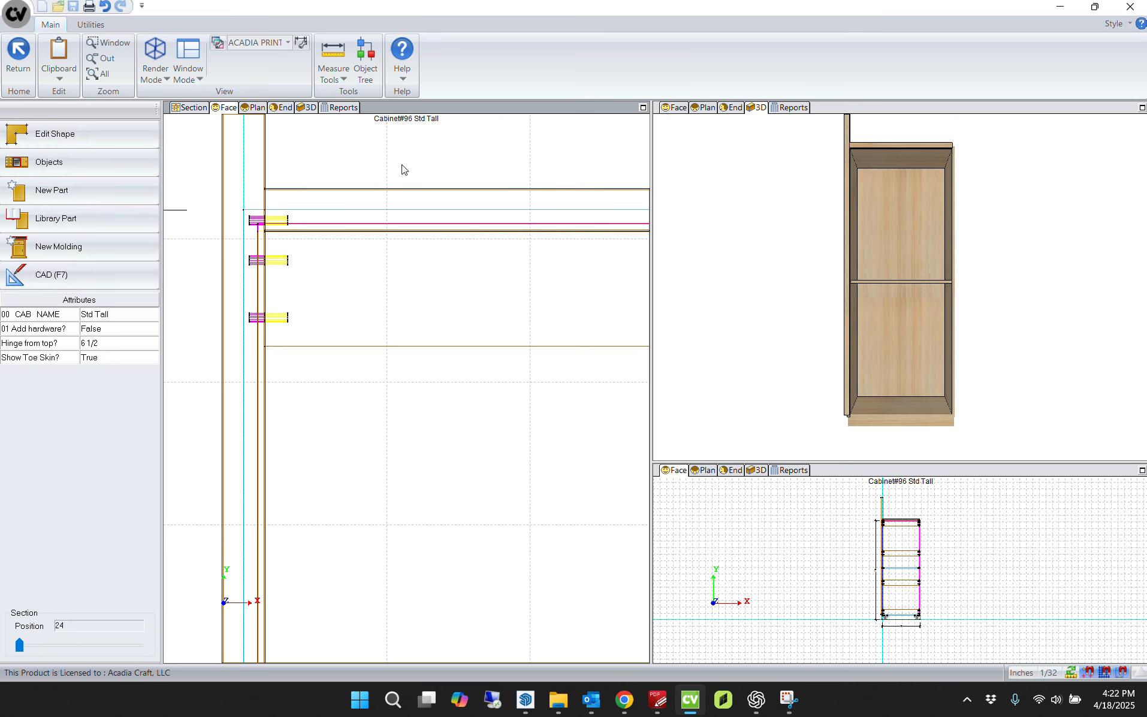
Step: Examine the raised door slab at the cabinet's upper right corner in the face view and in 3D
{"action": "middle_click_drag", "start_coordinate": [499, 231], "coordinate": [0, 247]}
{"action": "scroll", "coordinate": [231, 276], "scroll_direction": "up", "scroll_amount": 3}
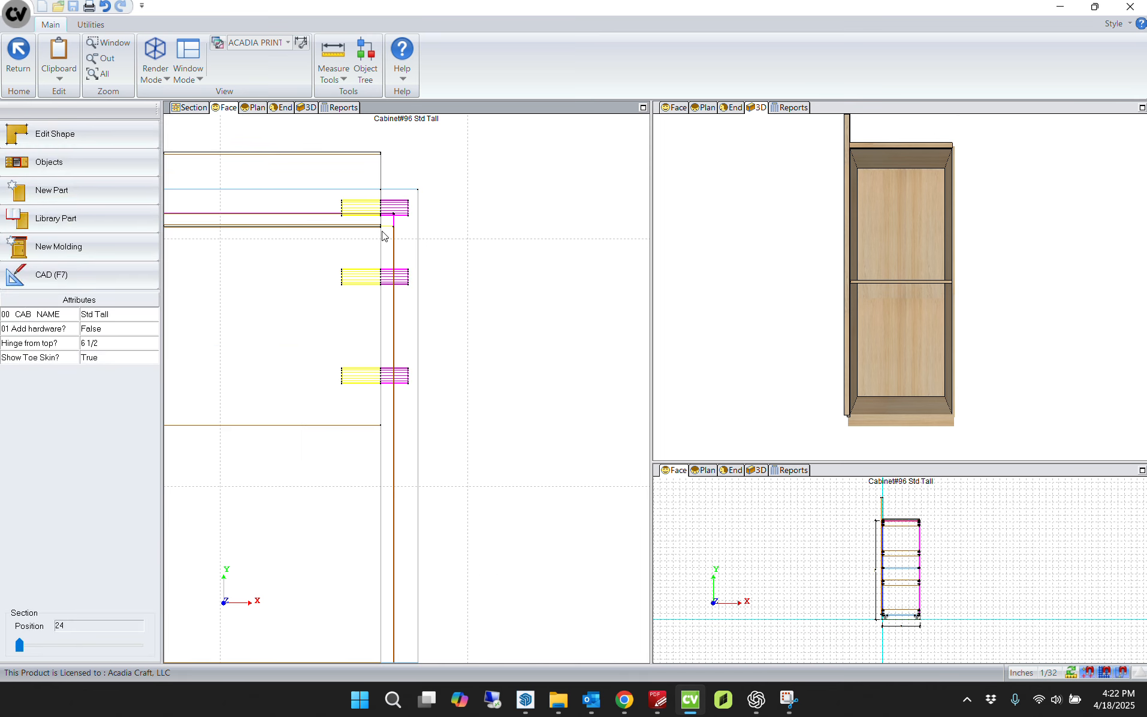
{"action": "left_click", "coordinate": [1004, 221]}
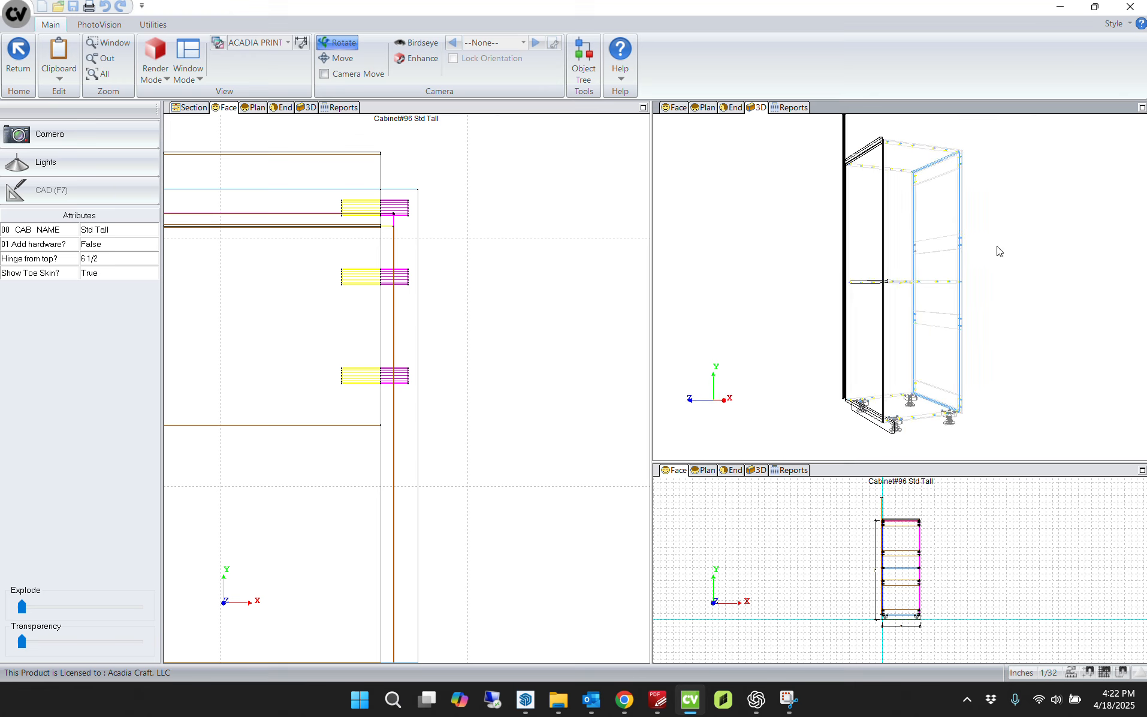
{"action": "scroll", "coordinate": [896, 142], "scroll_direction": "up", "scroll_amount": 5}
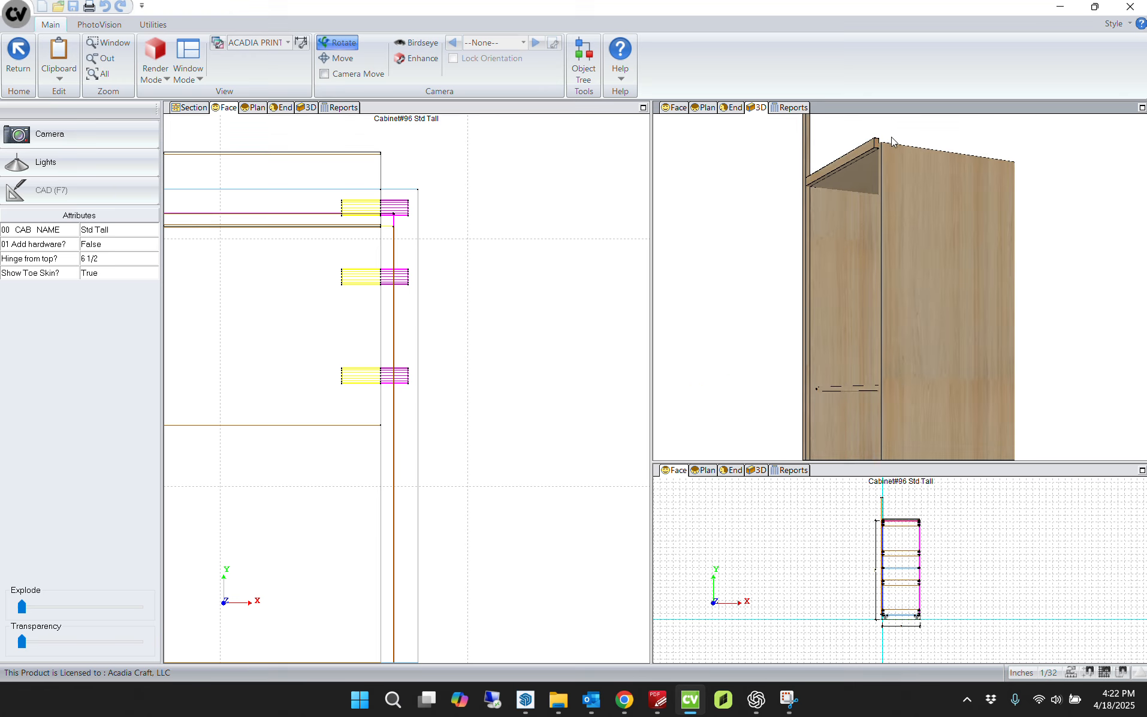
Step: Return to the Wall 4 front elevation and inspect Std Tall cabinet #98 beside the end filler
{"action": "scroll", "coordinate": [891, 141], "scroll_direction": "up", "scroll_amount": 5}
{"action": "key", "text": "Escape"}
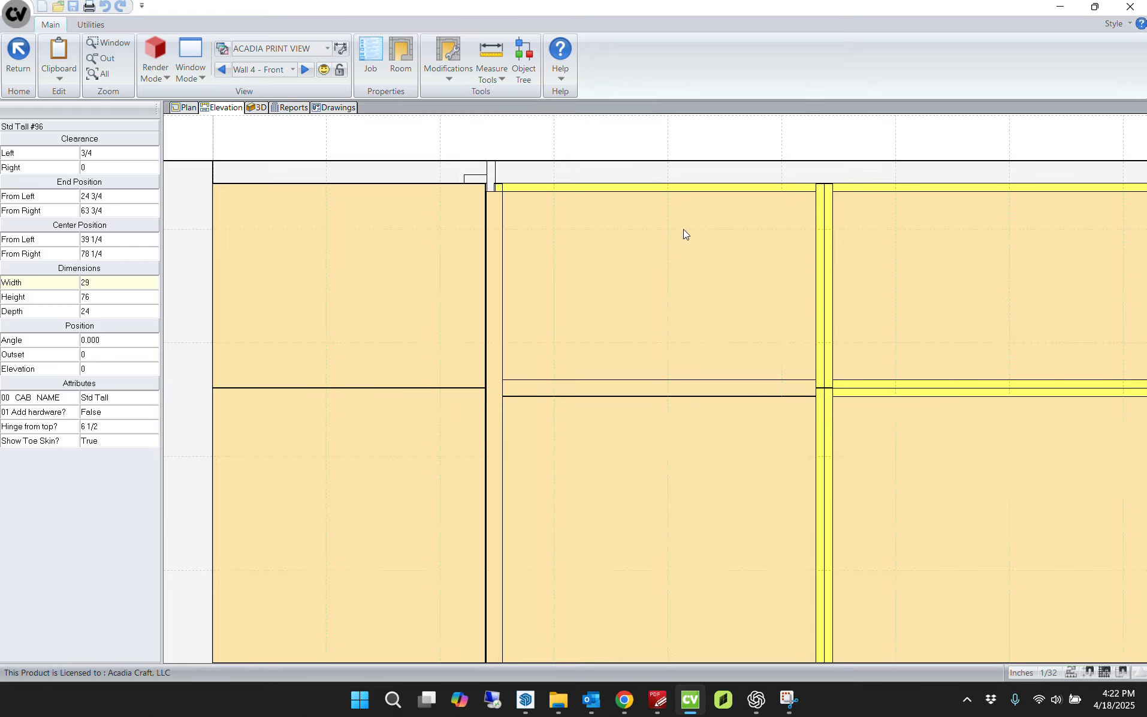
{"action": "scroll", "coordinate": [648, 254], "scroll_direction": "down", "scroll_amount": 4}
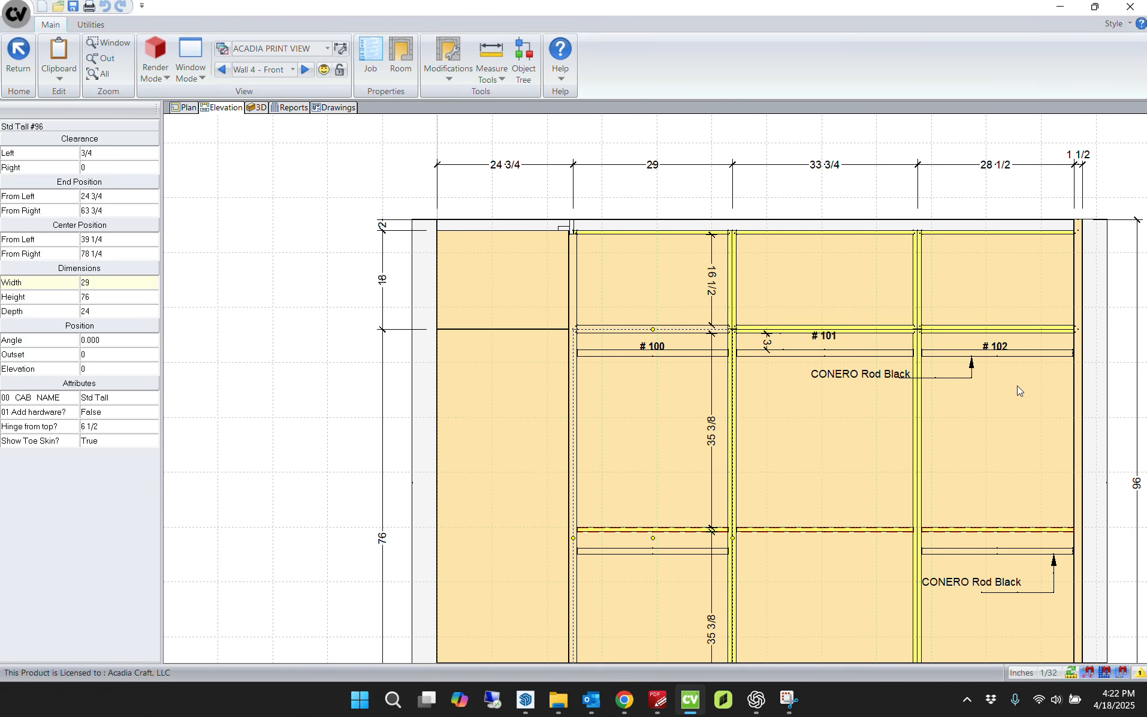
{"action": "middle_click_drag", "start_coordinate": [1018, 387], "coordinate": [831, 291]}
{"action": "left_click", "coordinate": [818, 511]}
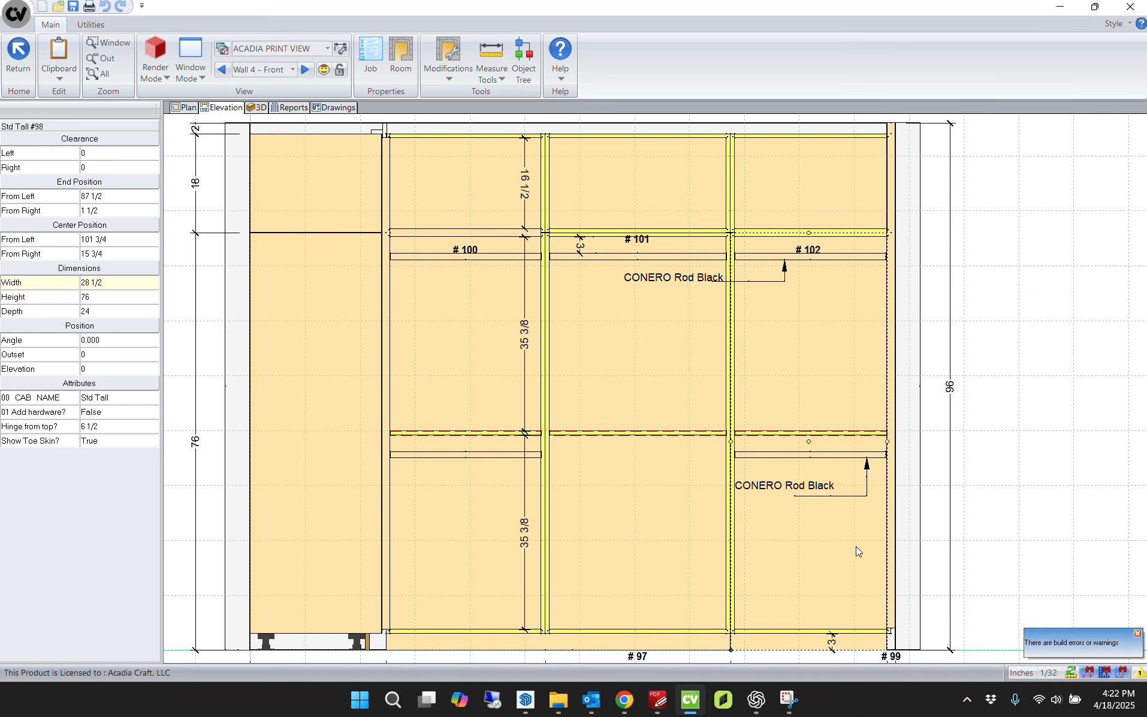
{"action": "middle_click_drag", "start_coordinate": [739, 467], "coordinate": [698, 654]}
Step: Set the right scribe of Std Upper Single Door cabinet #102 to 0 in its case properties
{"action": "left_click", "coordinate": [813, 360]}
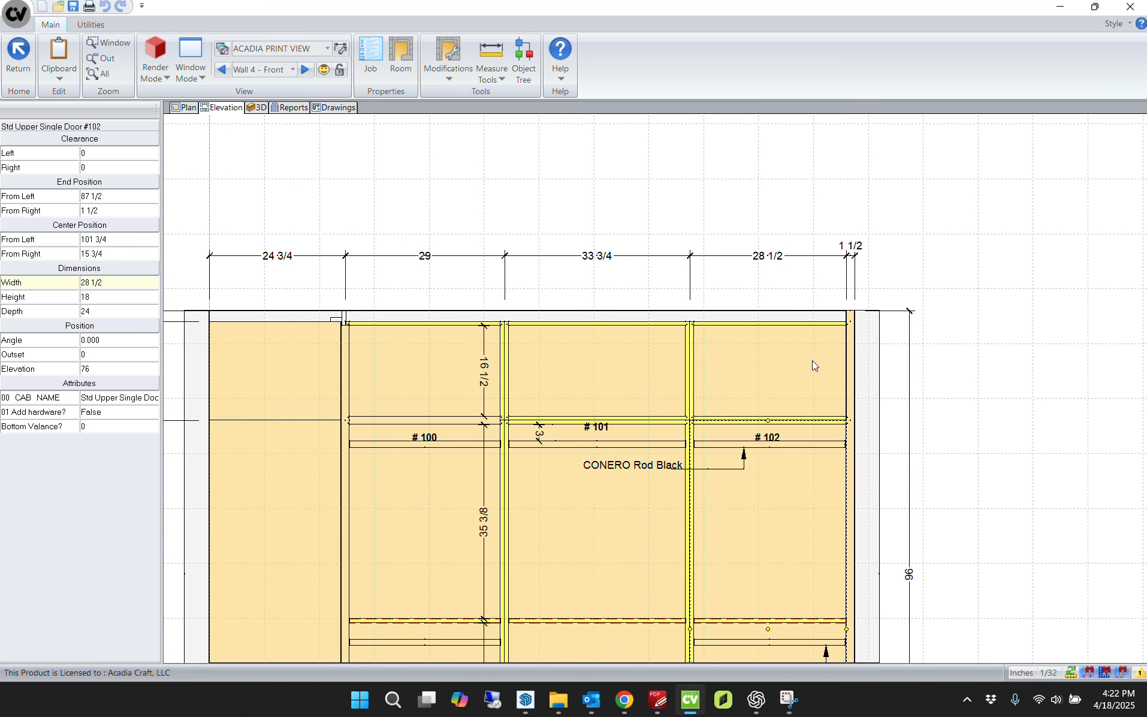
{"action": "double_click", "coordinate": [773, 367]}
{"action": "left_click", "coordinate": [197, 112]}
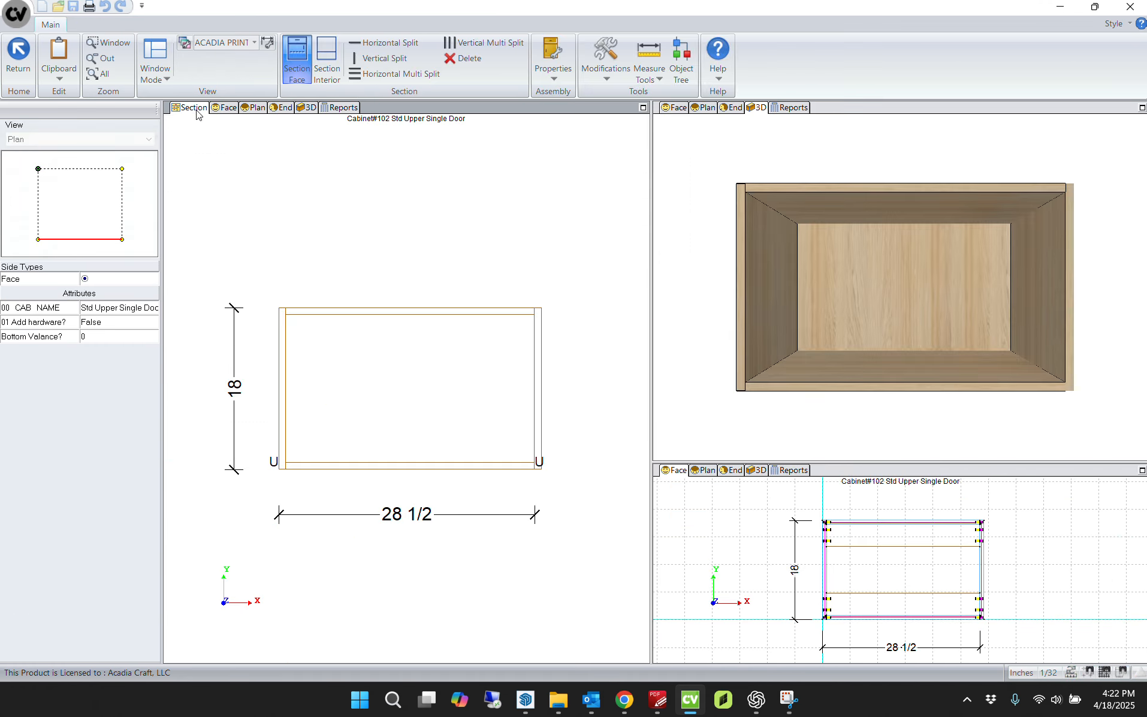
{"action": "left_click", "coordinate": [553, 63]}
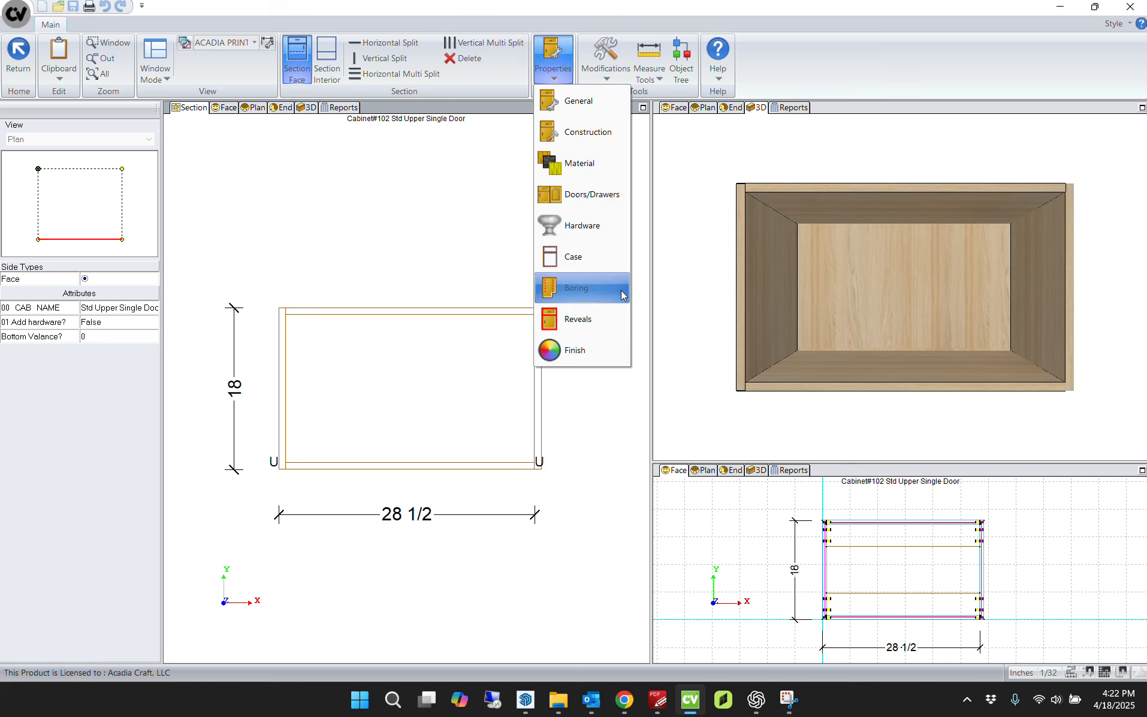
{"action": "left_click", "coordinate": [578, 262]}
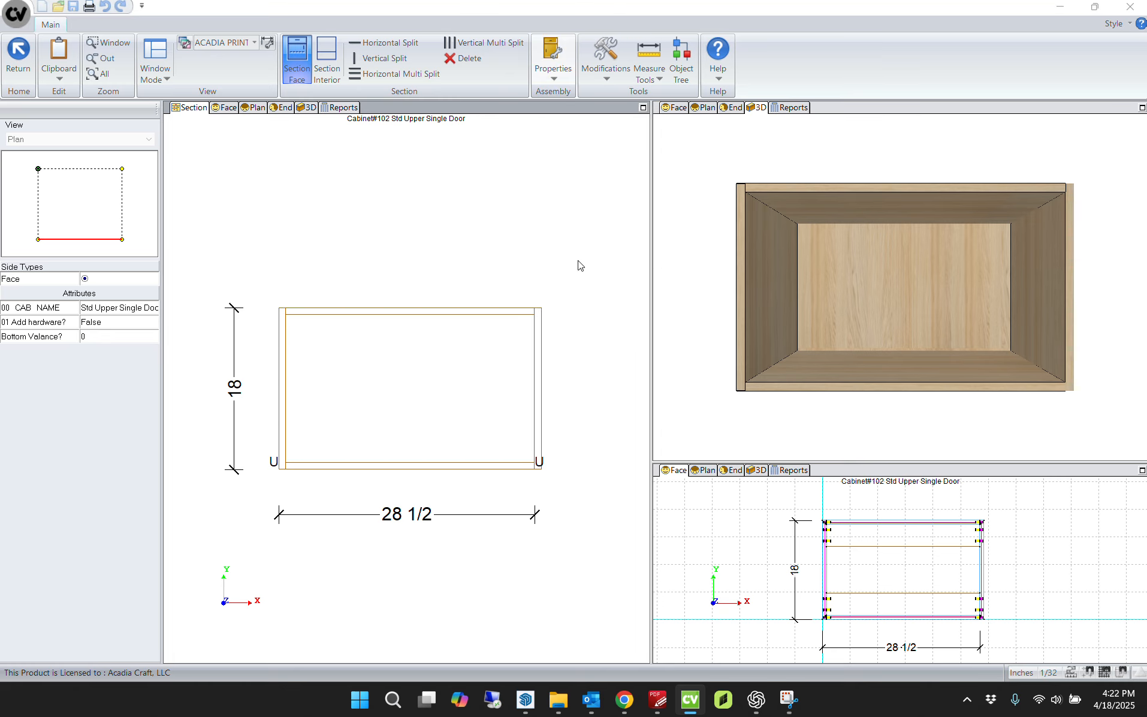
{"action": "left_click_drag", "start_coordinate": [600, 298], "coordinate": [540, 306]}
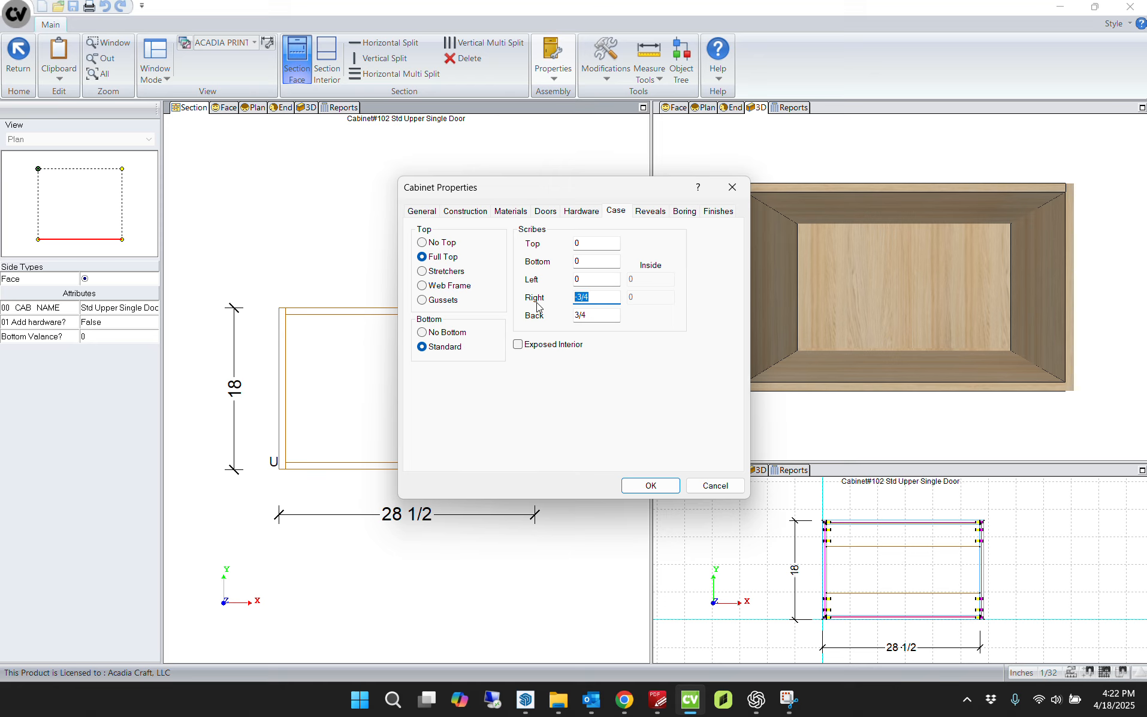
{"action": "type", "text": "0"}
{"action": "key", "text": "Return"}
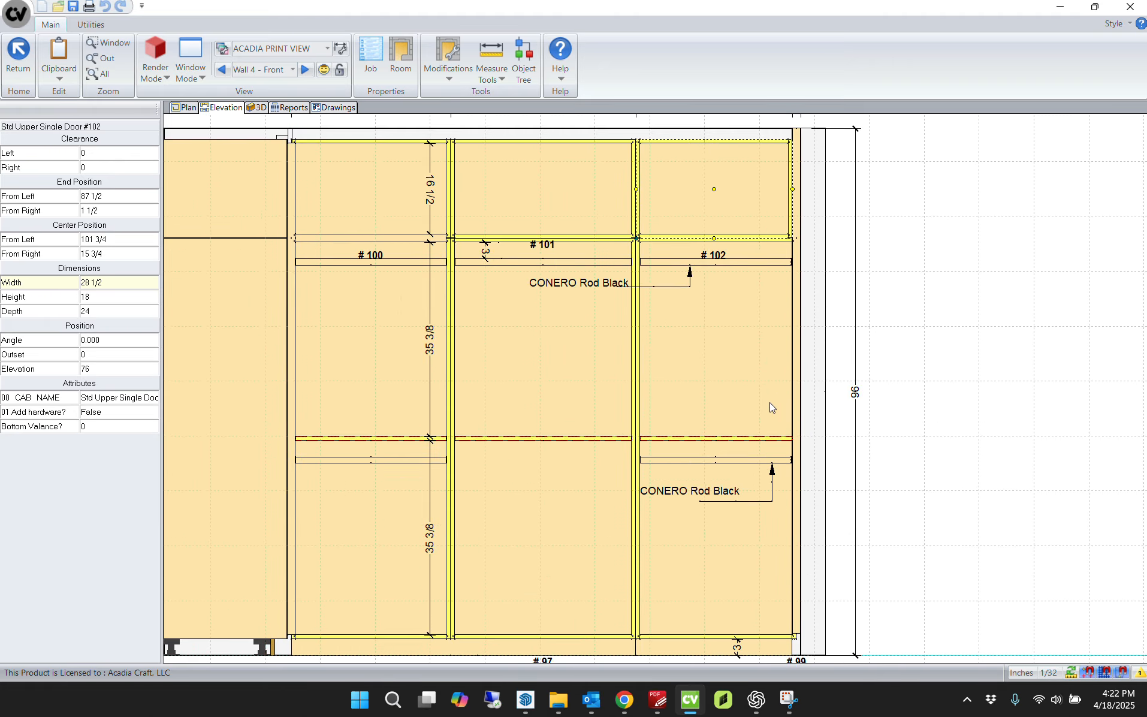
Step: Remove the right scribe in the case properties of Std Tall cabinet #98, then return to the elevation
{"action": "left_click", "coordinate": [751, 402]}
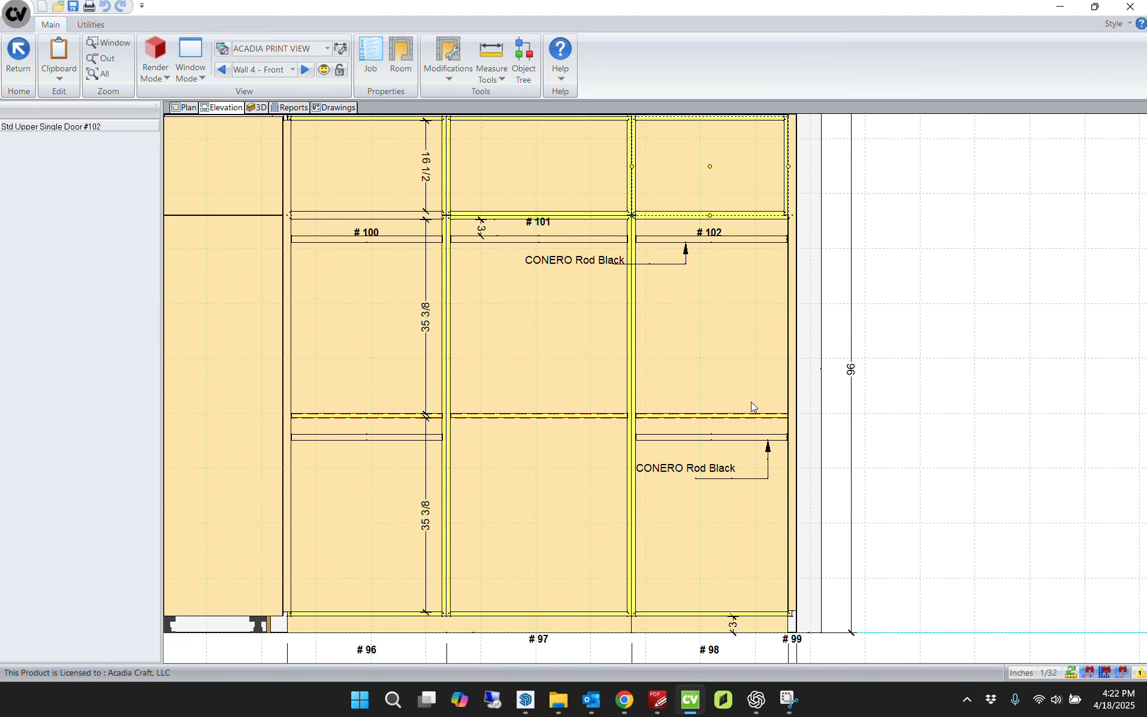
{"action": "double_click", "coordinate": [728, 330]}
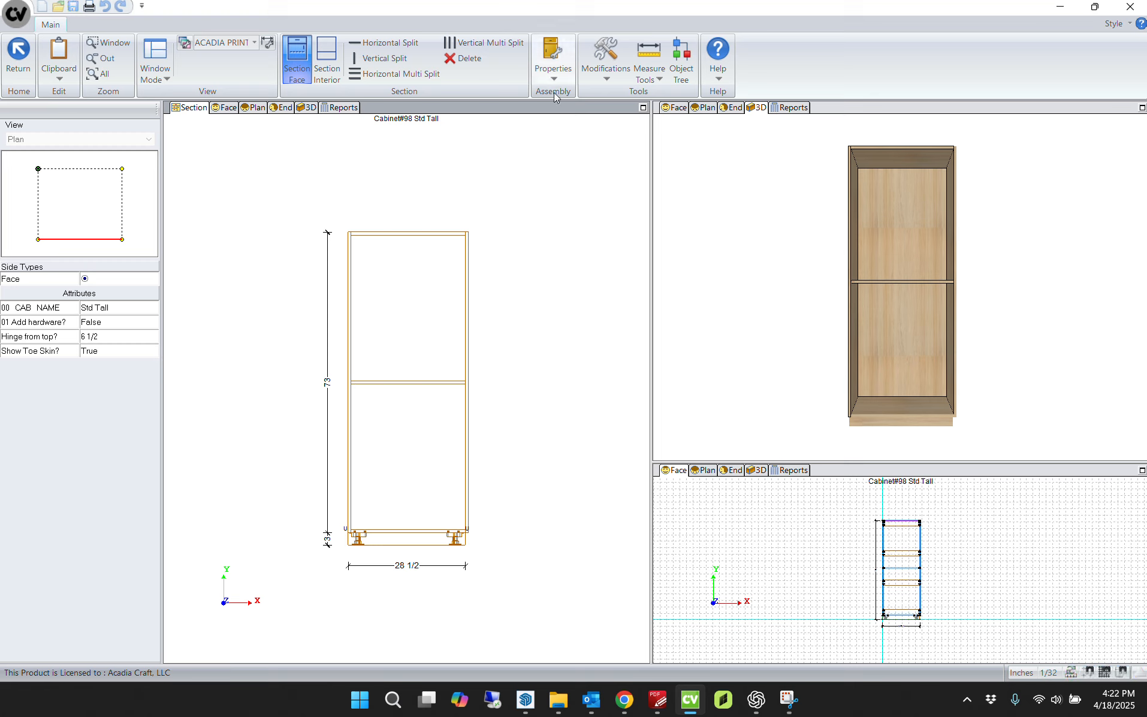
{"action": "left_click", "coordinate": [553, 69]}
{"action": "left_click", "coordinate": [590, 264]}
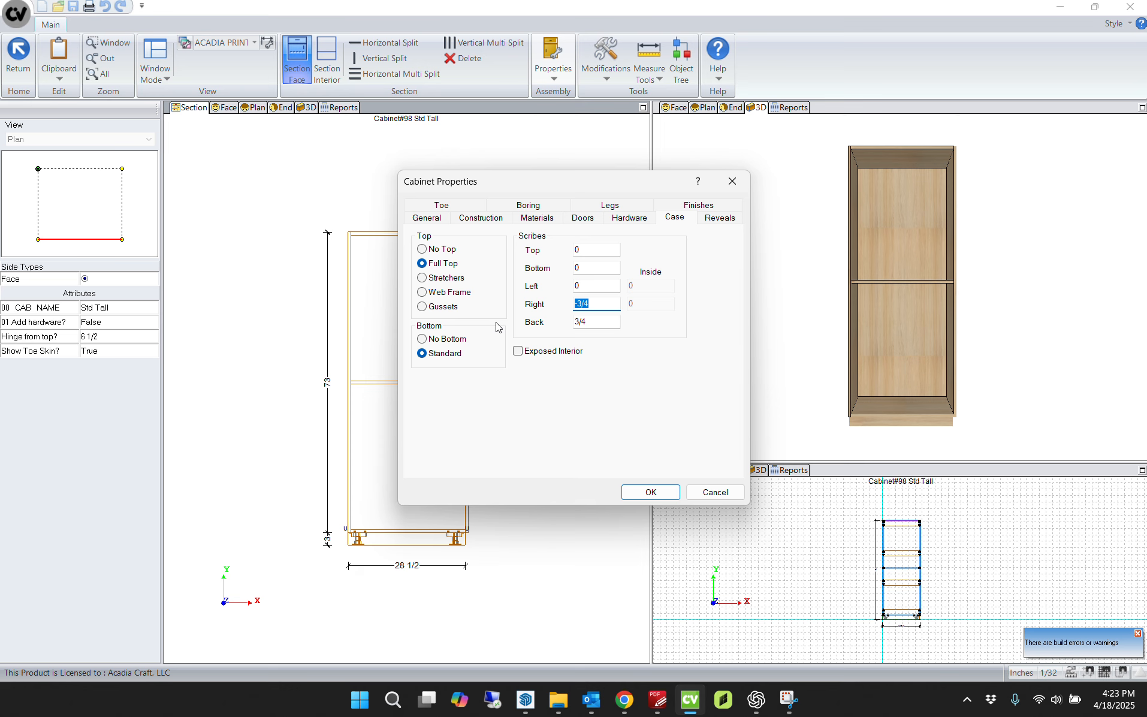
{"action": "key", "text": "Return"}
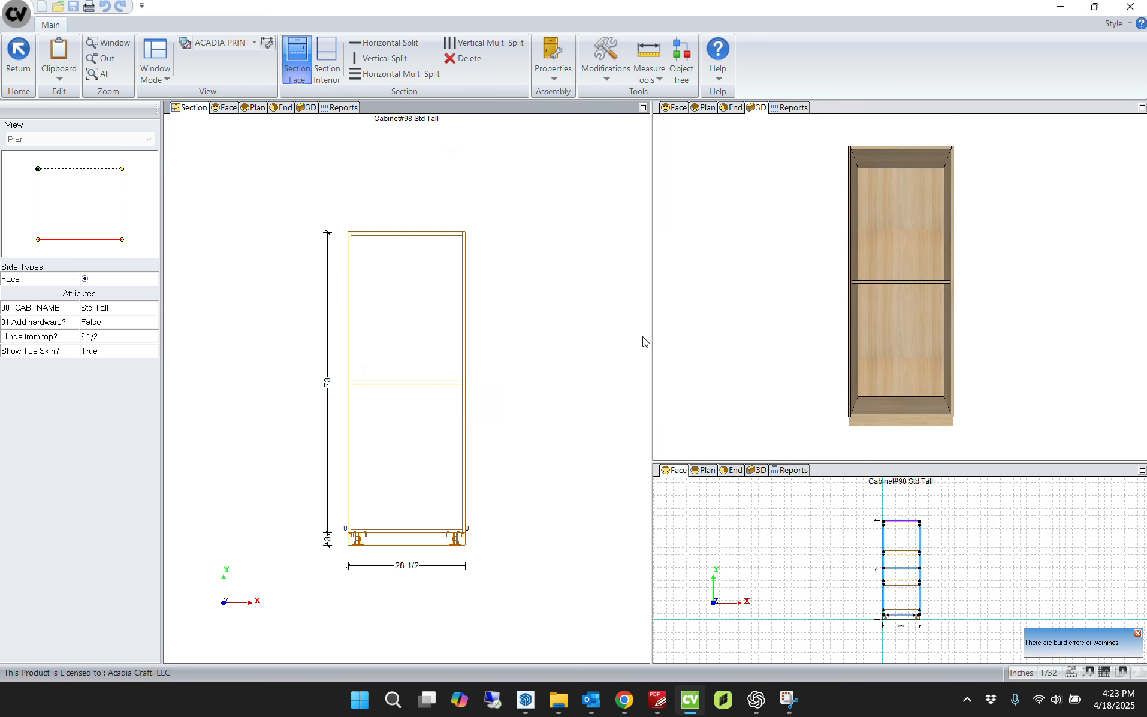
{"action": "double_click", "coordinate": [538, 368]}
Step: Open Tall Filler L-Shape R #99 and set the left size adjustment of its face panel to 3/4
{"action": "left_click", "coordinate": [793, 425]}
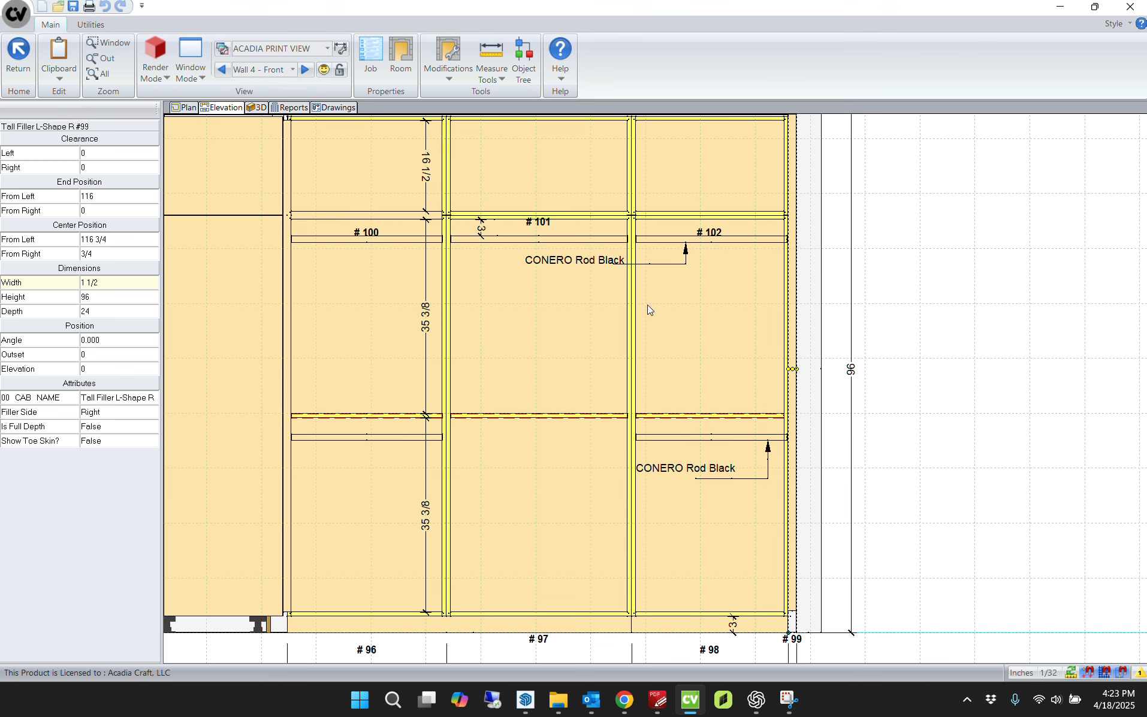
{"action": "double_click", "coordinate": [795, 337]}
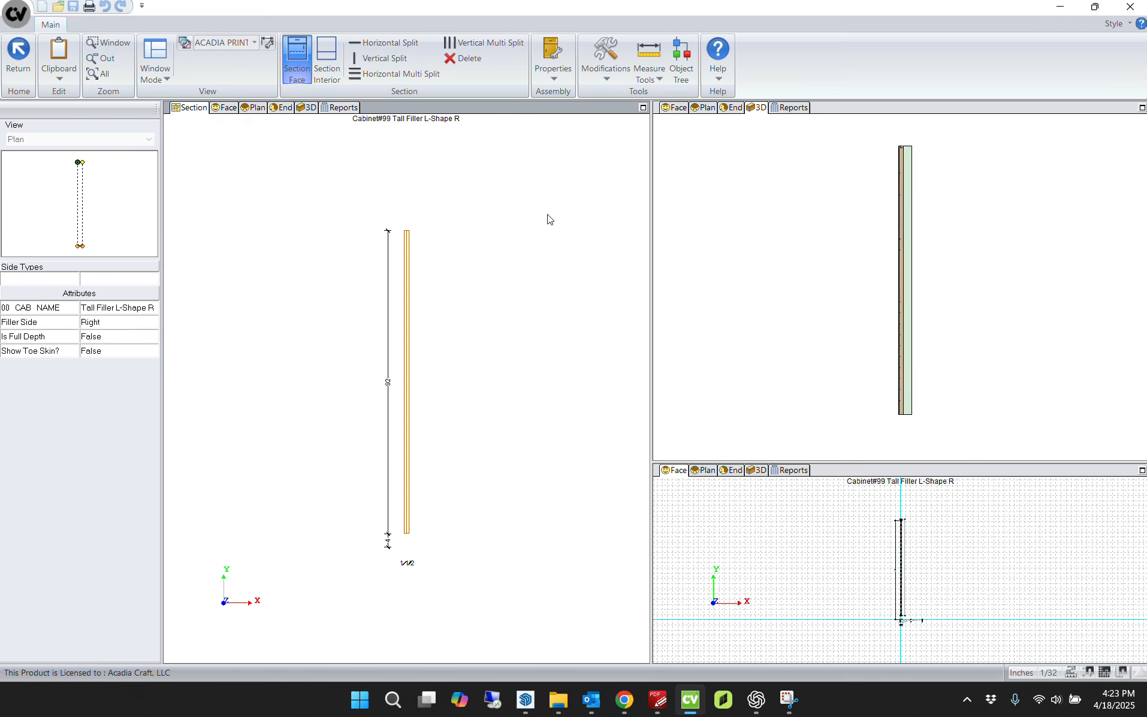
{"action": "left_click_drag", "start_coordinate": [865, 217], "coordinate": [894, 290]}
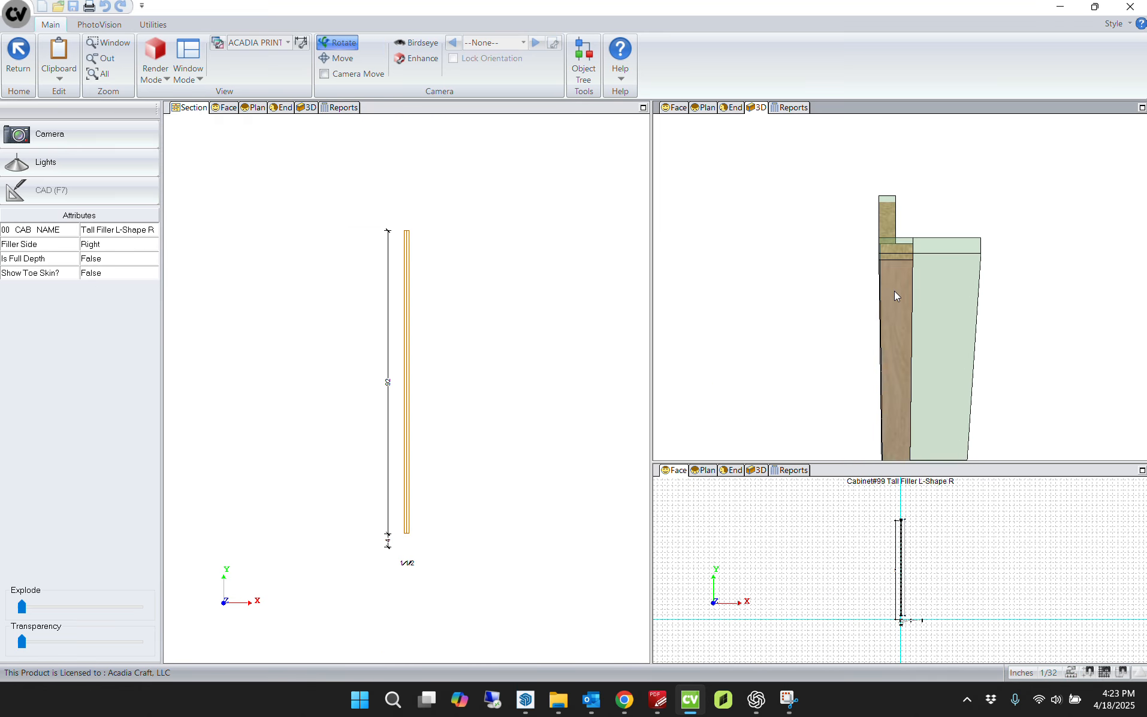
{"action": "left_click", "coordinate": [226, 109]}
{"action": "left_click", "coordinate": [195, 108]}
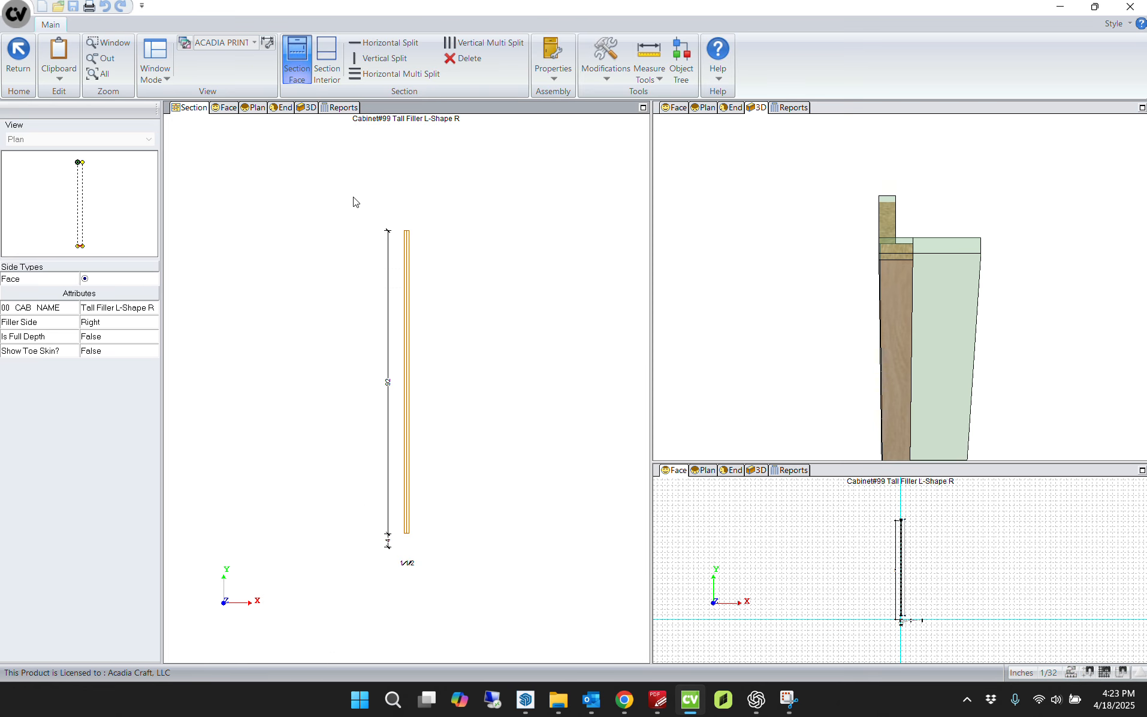
{"action": "left_click", "coordinate": [445, 281]}
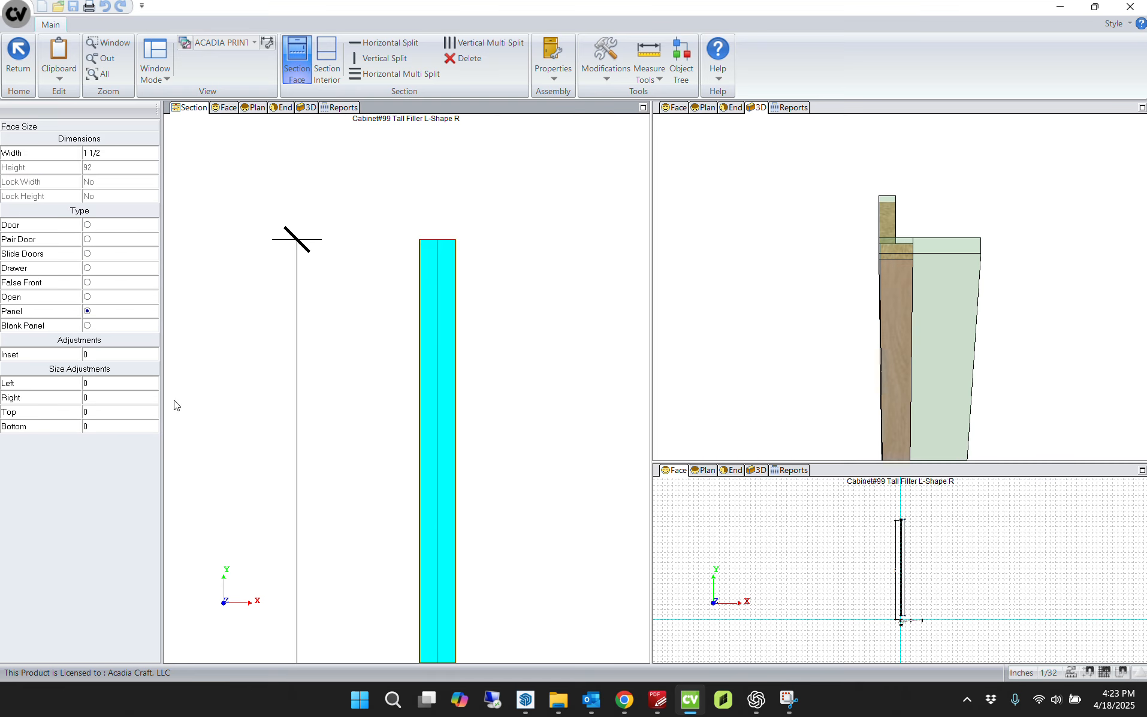
{"action": "left_click", "coordinate": [100, 382]}
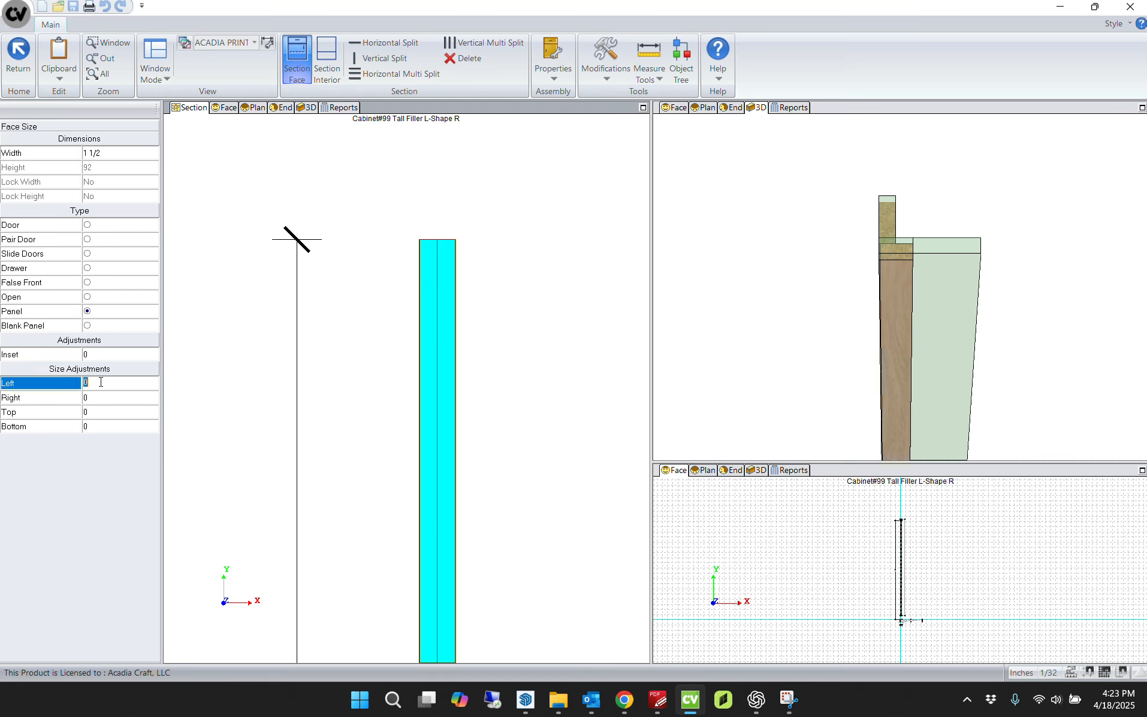
{"action": "key", "text": "Return"}
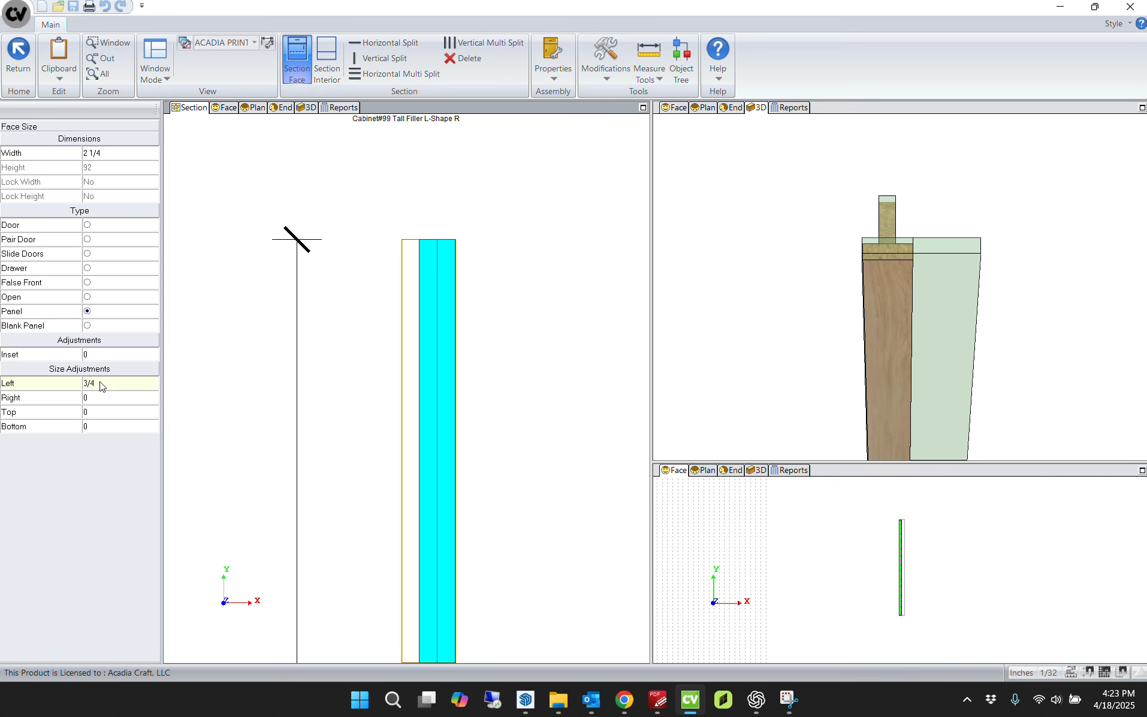
{"action": "left_click", "coordinate": [537, 265]}
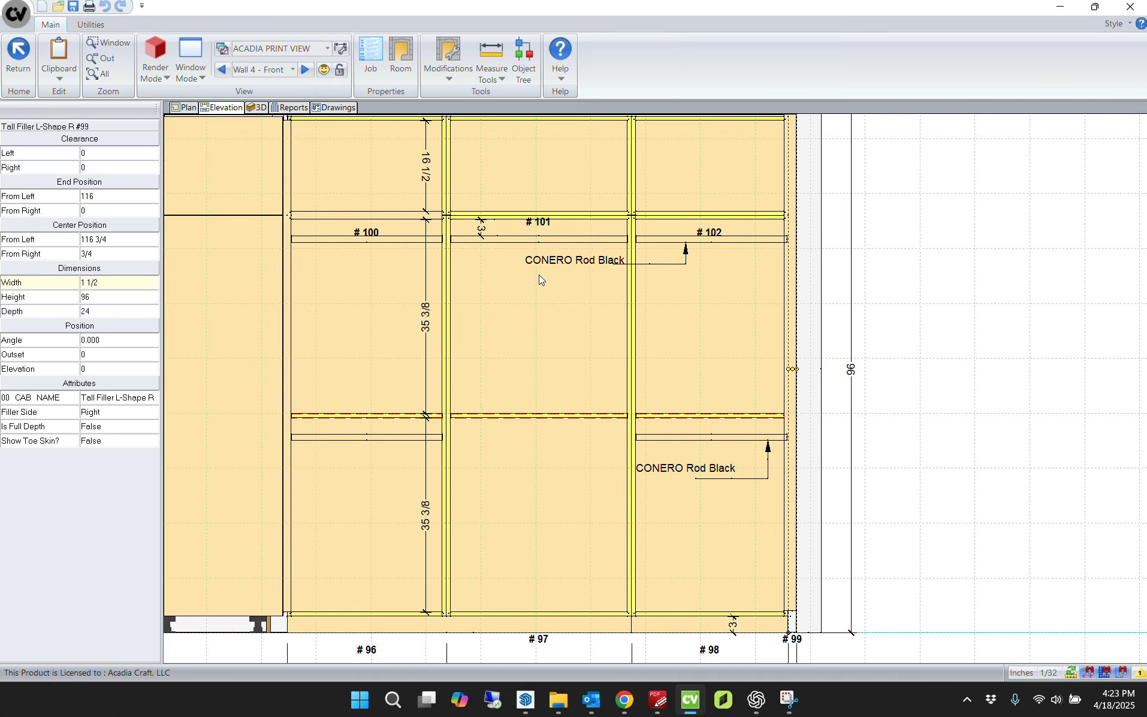
Step: Set the width of Tall Filler L-Shape R #99 to 3/4
{"action": "scroll", "coordinate": [673, 271], "scroll_direction": "up", "scroll_amount": 5}
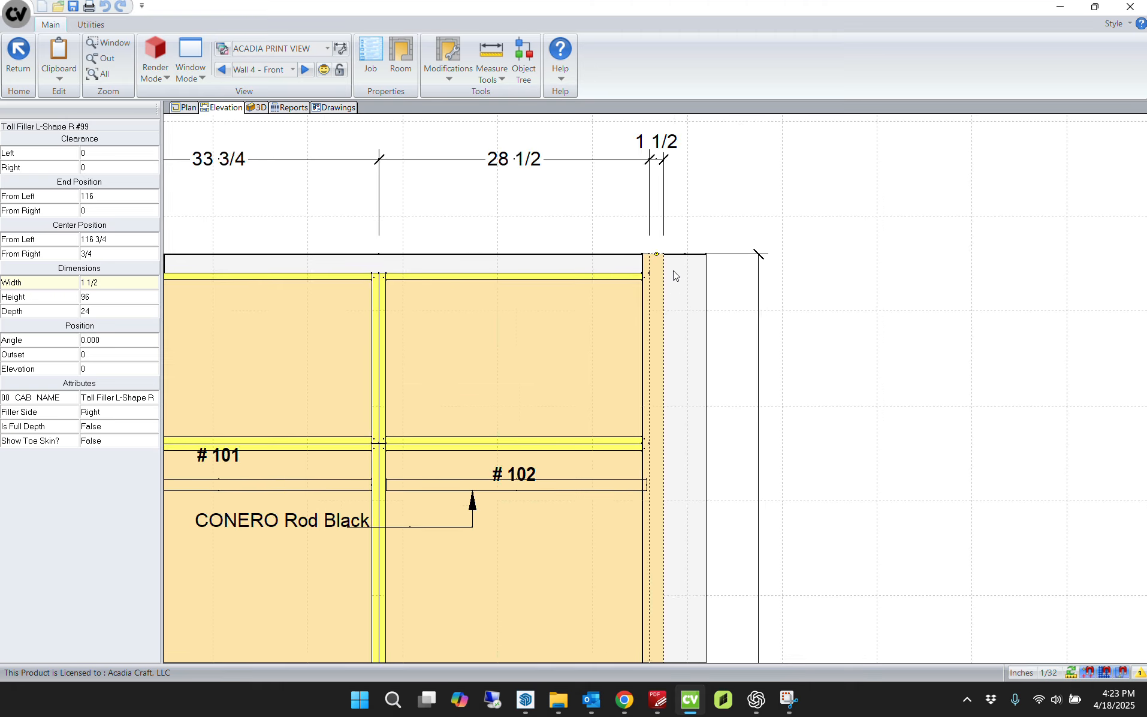
{"action": "scroll", "coordinate": [654, 288], "scroll_direction": "up", "scroll_amount": 1}
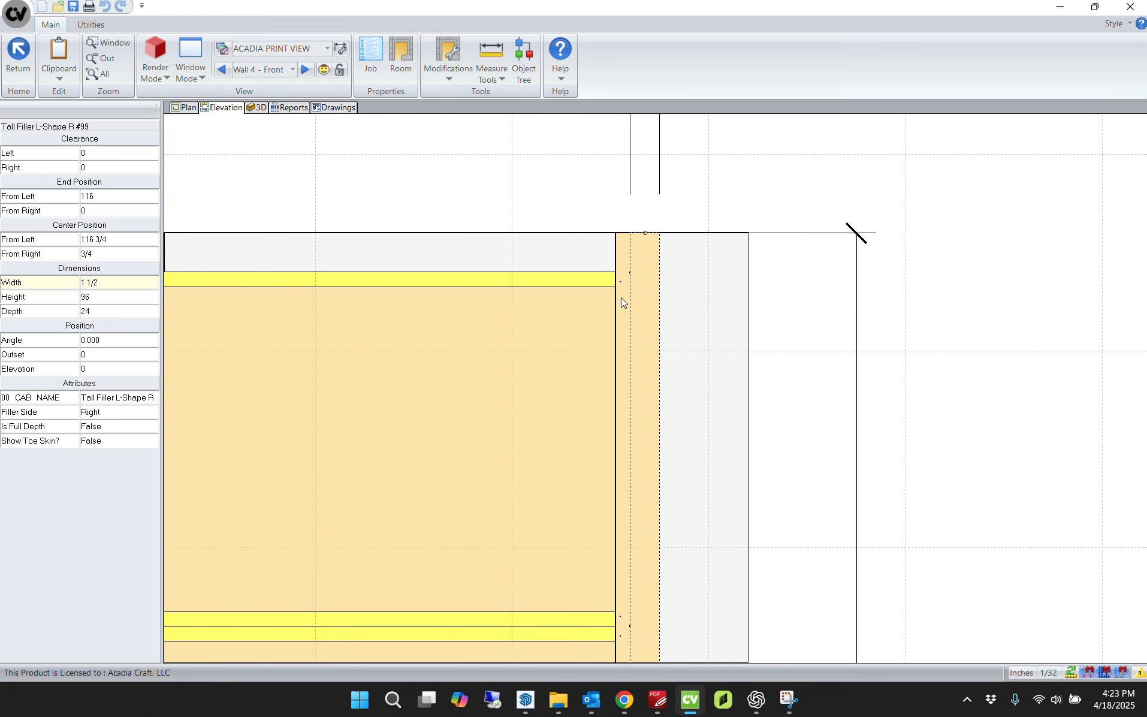
{"action": "left_click", "coordinate": [102, 283]}
{"action": "key", "text": "BackSpace"}
{"action": "type", "text": "3/4"}
{"action": "key", "text": "Return"}
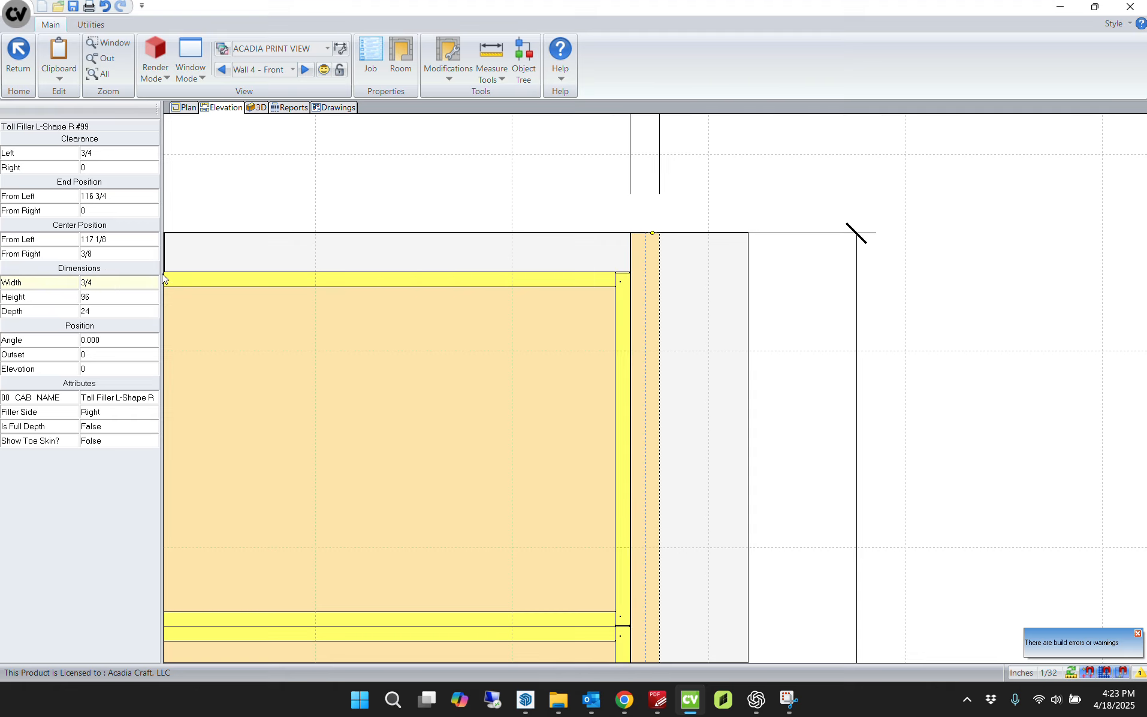
{"action": "left_click", "coordinate": [945, 304]}
Step: Examine the upper part of the Wall 4 elevation, from filler #99 across to Std Tall cabinet #96
{"action": "scroll", "coordinate": [771, 323], "scroll_direction": "down", "scroll_amount": 3}
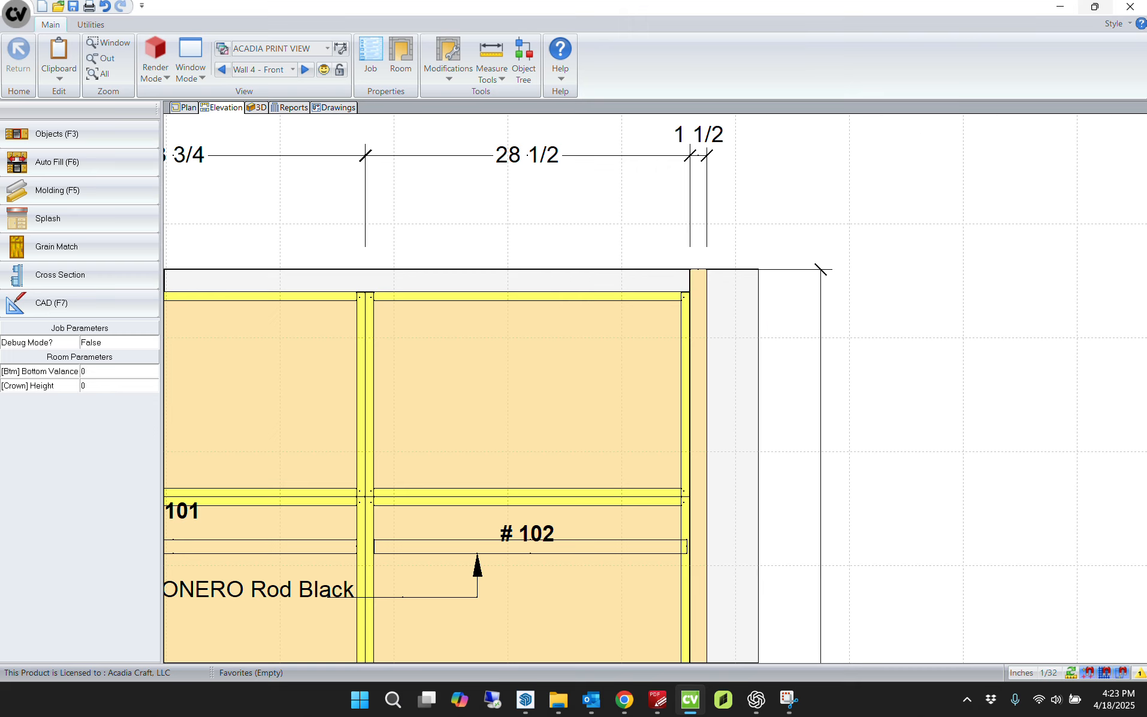
{"action": "scroll", "coordinate": [672, 456], "scroll_direction": "up", "scroll_amount": 2}
{"action": "scroll", "coordinate": [672, 456], "scroll_direction": "down", "scroll_amount": 4}
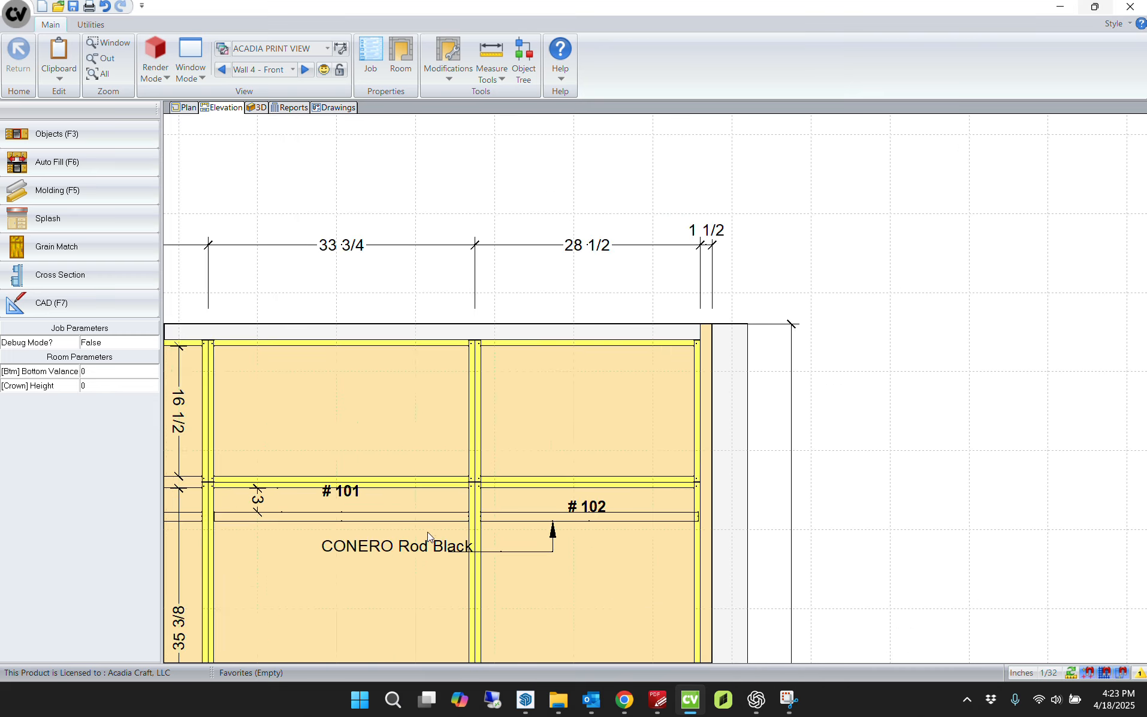
{"action": "scroll", "coordinate": [344, 525], "scroll_direction": "down", "scroll_amount": 3}
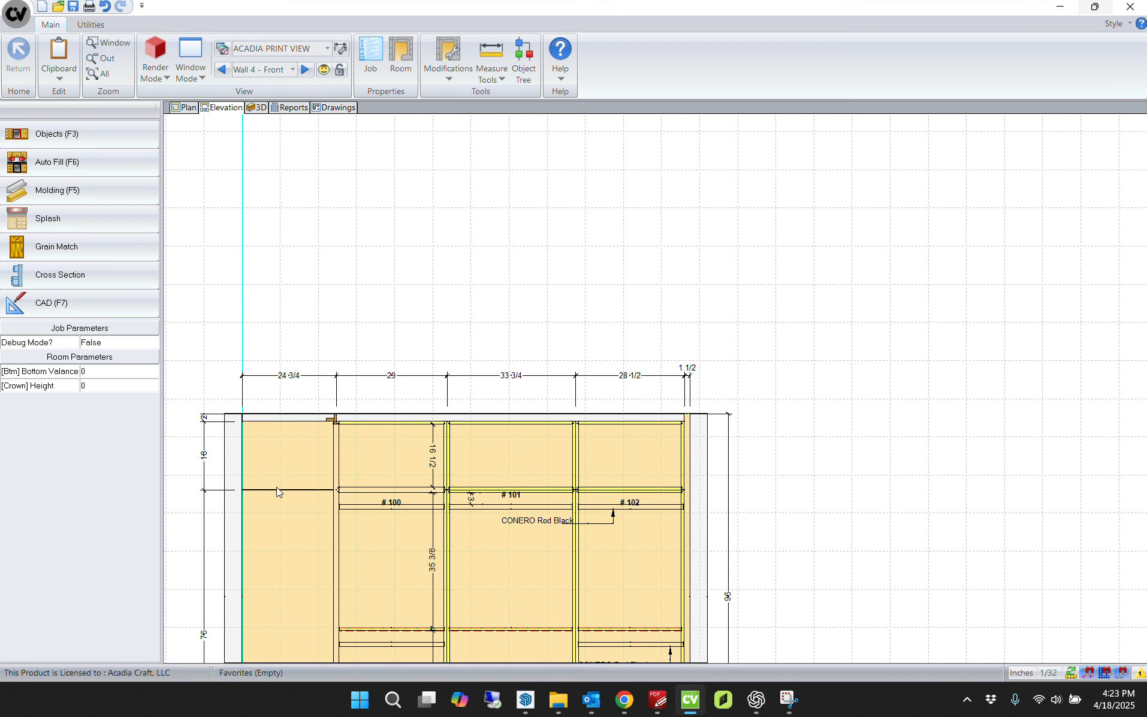
{"action": "scroll", "coordinate": [280, 504], "scroll_direction": "up", "scroll_amount": 1}
{"action": "scroll", "coordinate": [470, 537], "scroll_direction": "up", "scroll_amount": 2}
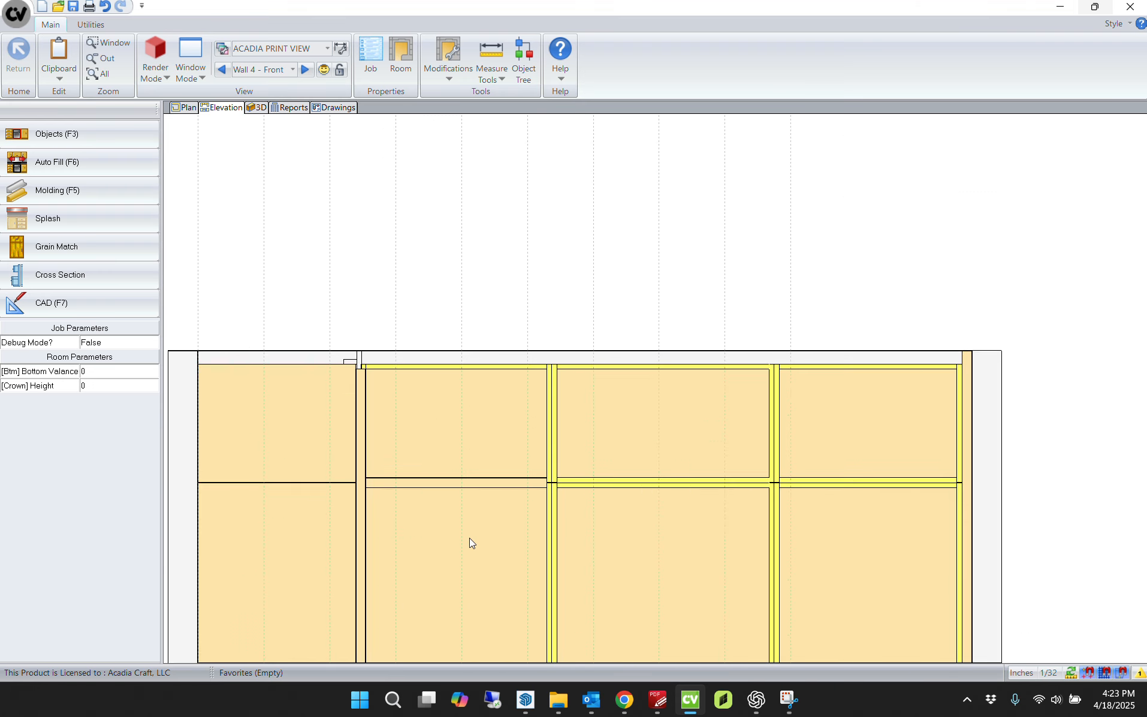
{"action": "scroll", "coordinate": [470, 537], "scroll_direction": "down", "scroll_amount": 1}
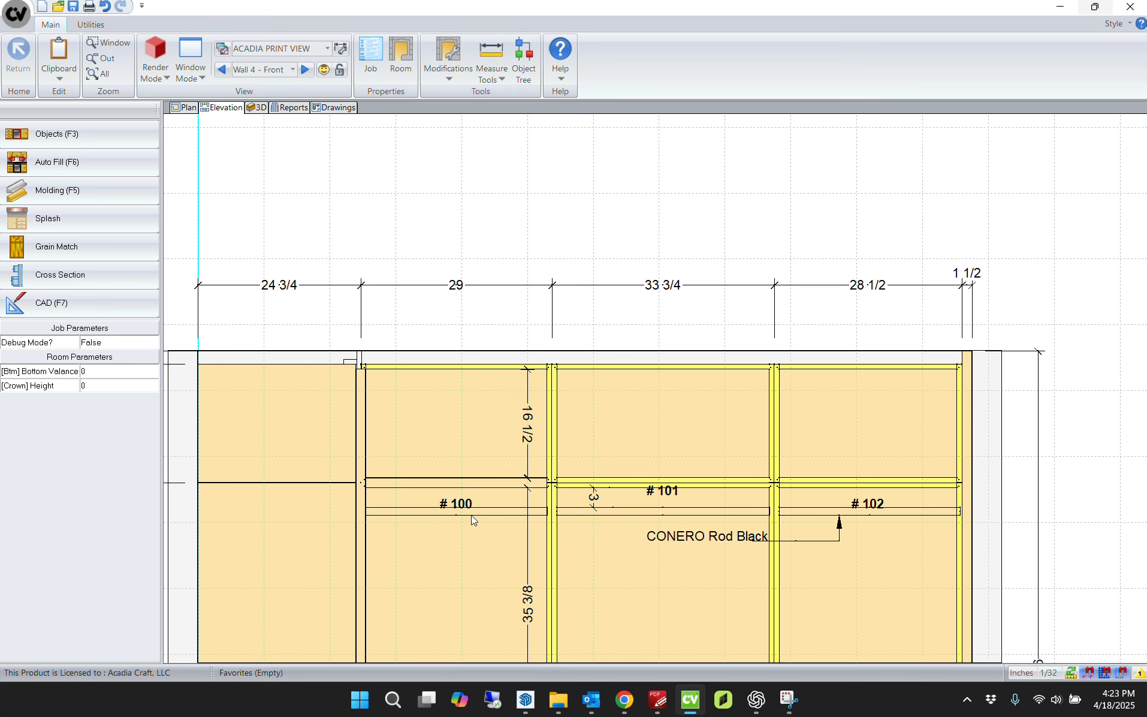
{"action": "left_click", "coordinate": [471, 520]}
{"action": "scroll", "coordinate": [485, 514], "scroll_direction": "up", "scroll_amount": 1}
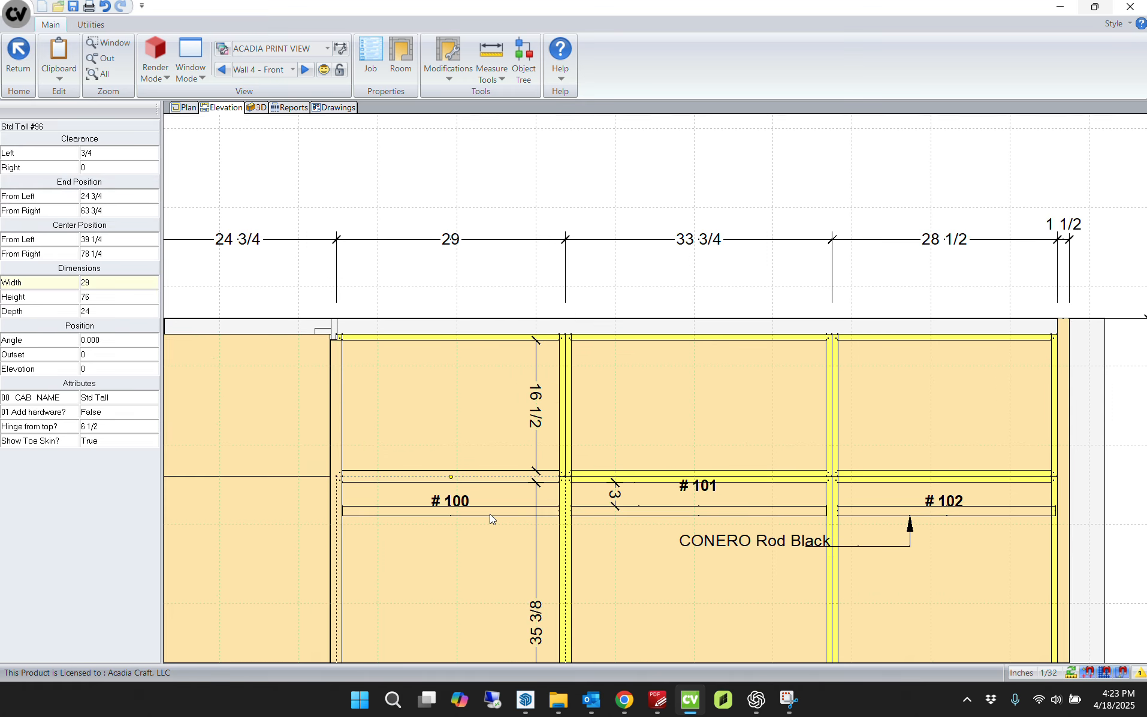
{"action": "scroll", "coordinate": [489, 513], "scroll_direction": "down", "scroll_amount": 2}
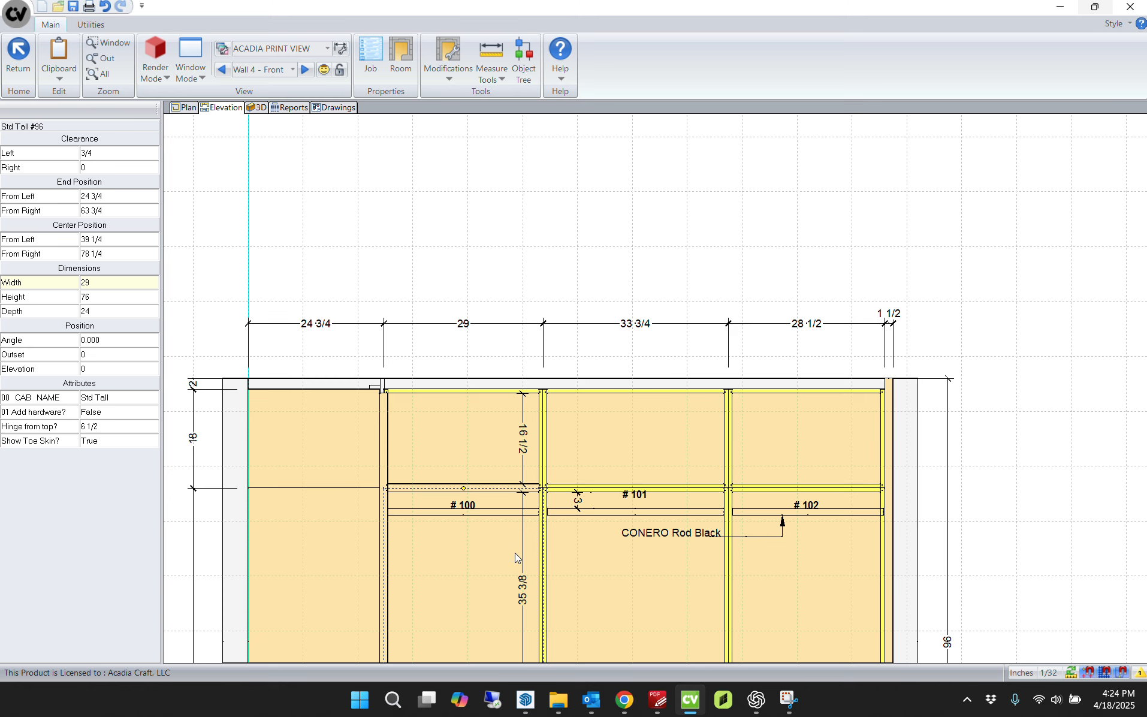
Step: Open Std Tall cabinet #96 and start a new part in its face view, using the Room group's Chrome part type
{"action": "double_click", "coordinate": [510, 513]}
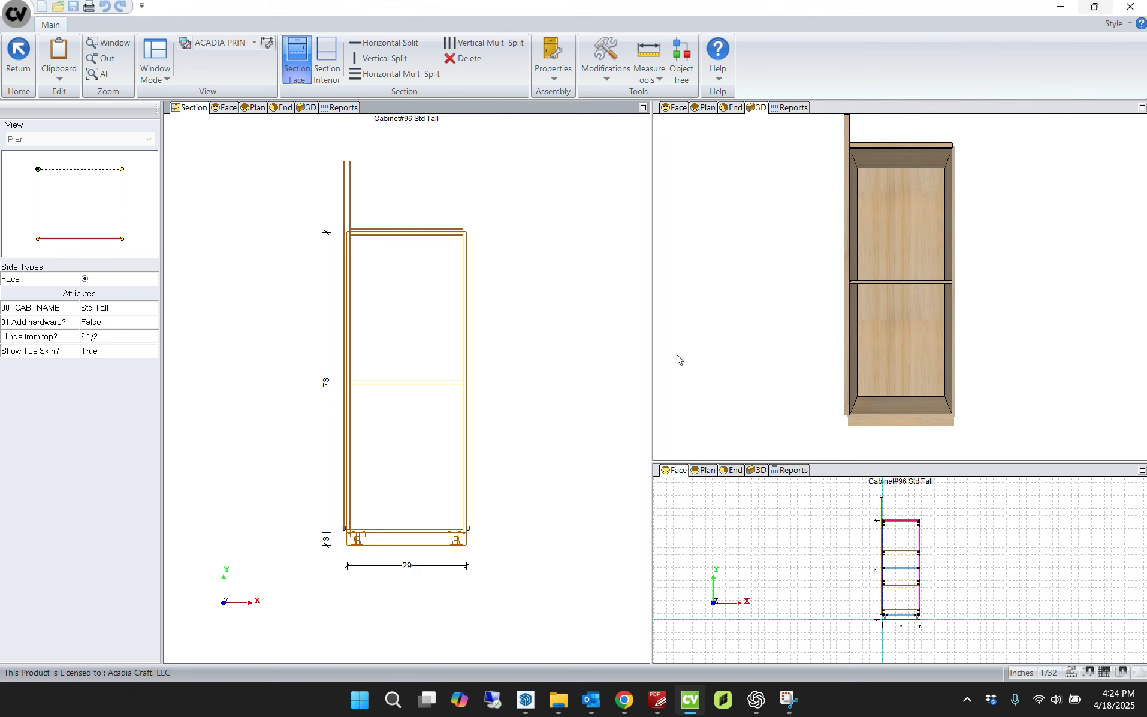
{"action": "left_click", "coordinate": [225, 108]}
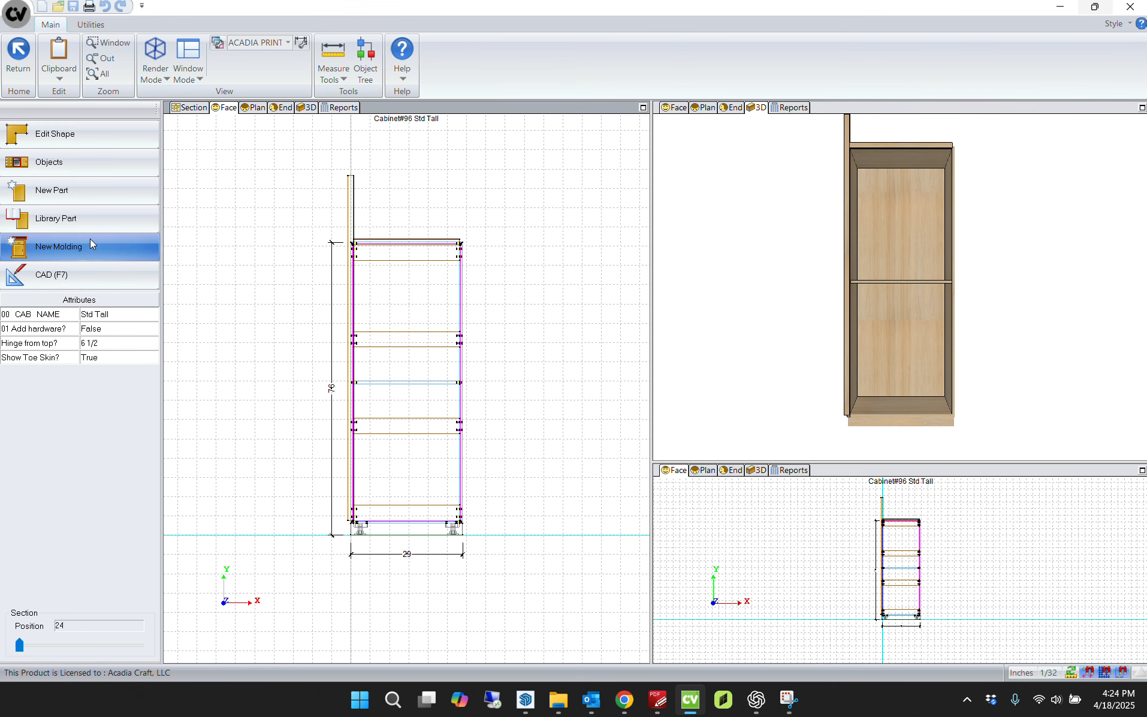
{"action": "left_click", "coordinate": [63, 193]}
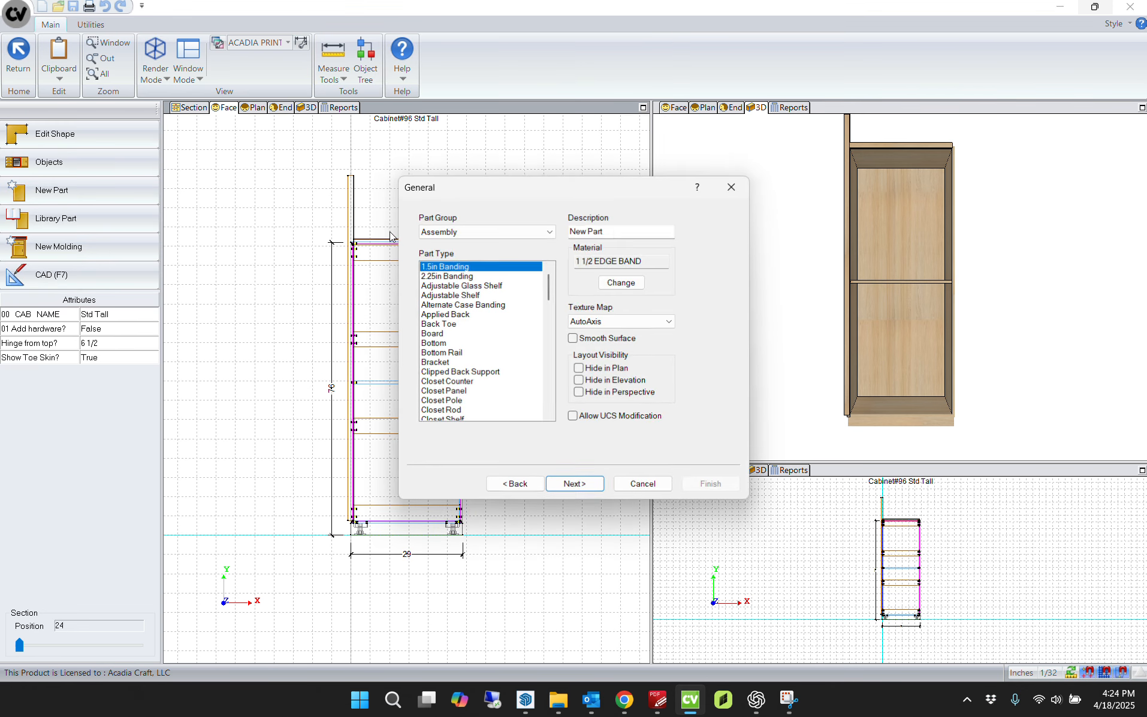
{"action": "left_click", "coordinate": [476, 232]}
{"action": "left_click", "coordinate": [462, 372]}
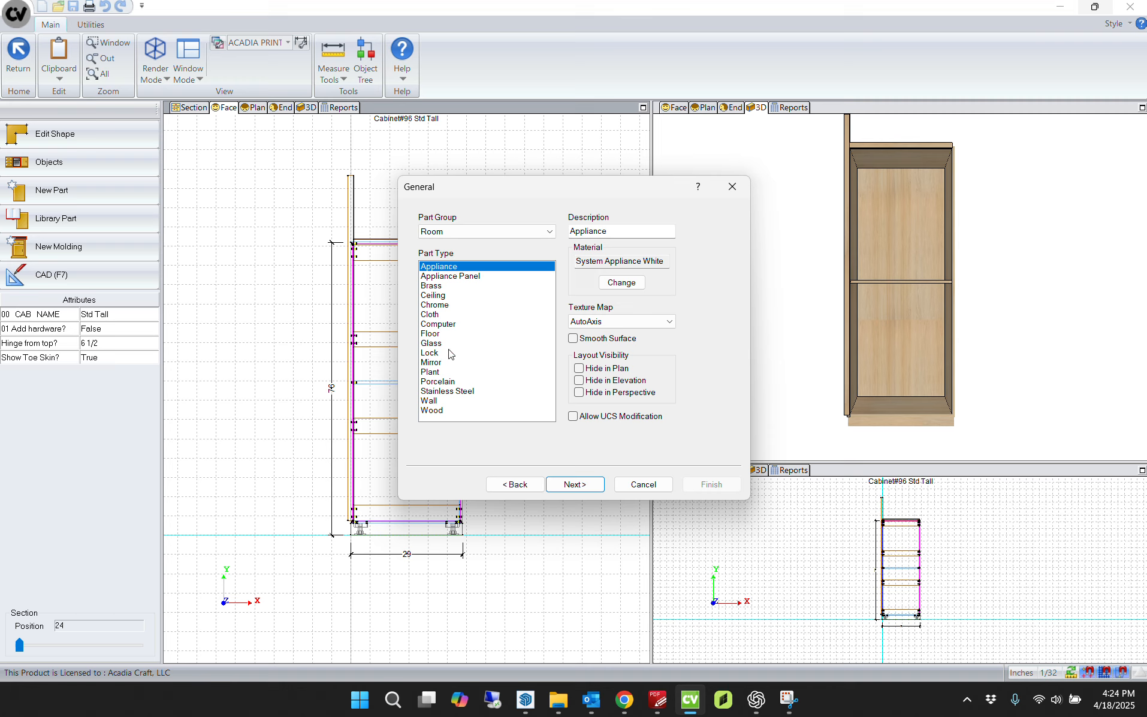
{"action": "left_click", "coordinate": [436, 305]}
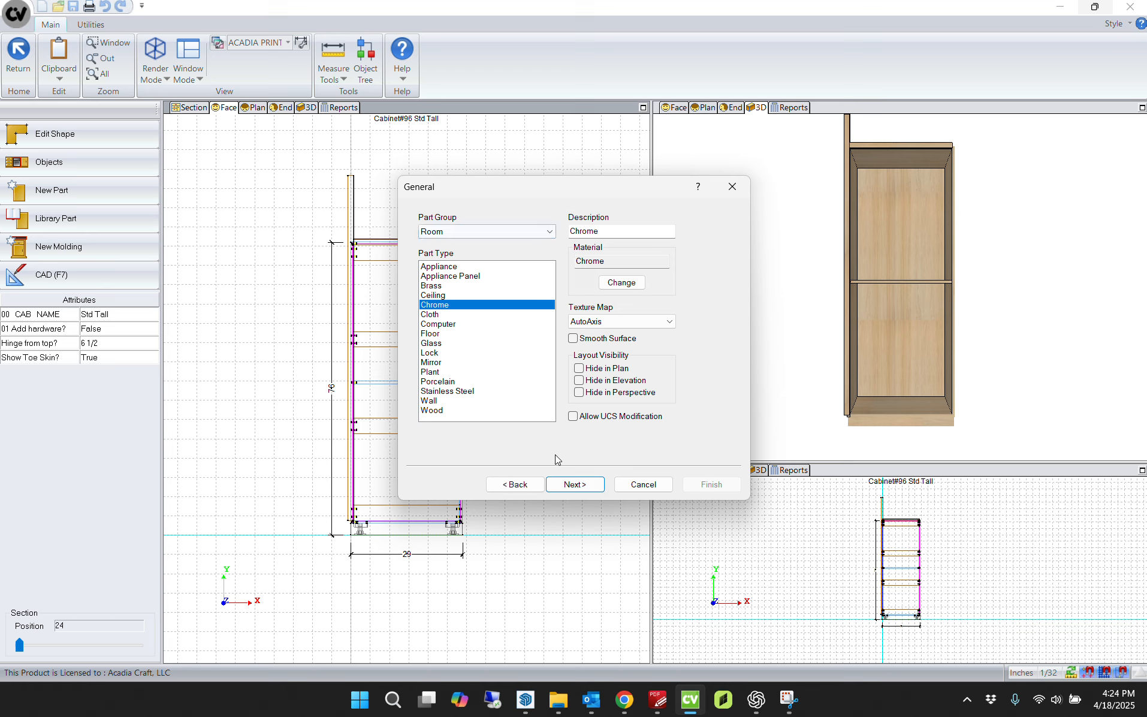
{"action": "left_click", "coordinate": [573, 484]}
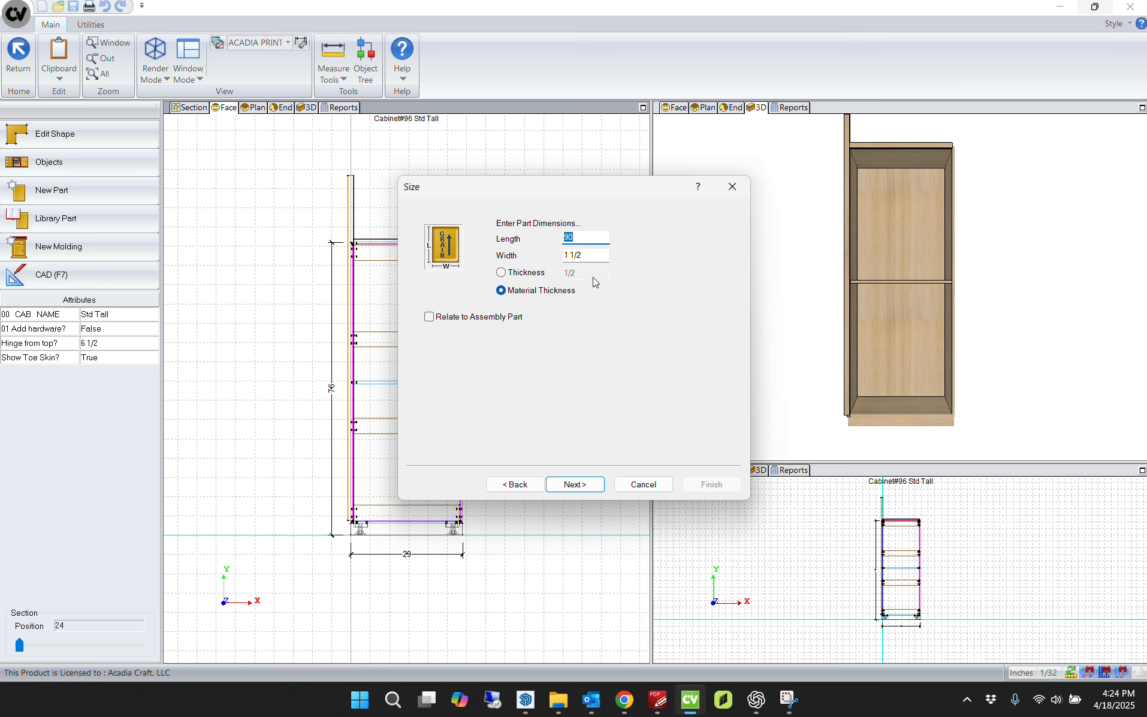
Step: Size the new chrome part 29 long, 1 1/4 wide and 1/2 thick, and give it the Front orientation
{"action": "left_click", "coordinate": [502, 272]}
{"action": "double_click", "coordinate": [582, 242]}
{"action": "double_click", "coordinate": [592, 257]}
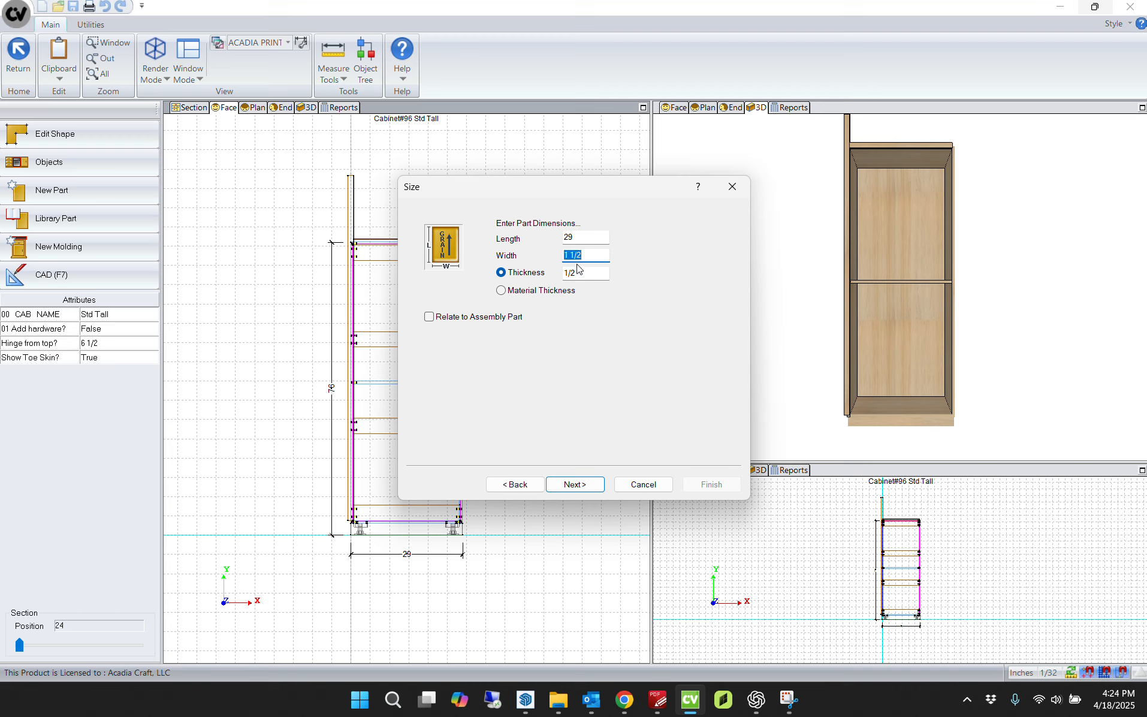
{"action": "type", "text": "1.25"}
{"action": "key", "text": "Tab"}
{"action": "left_click", "coordinate": [576, 487]}
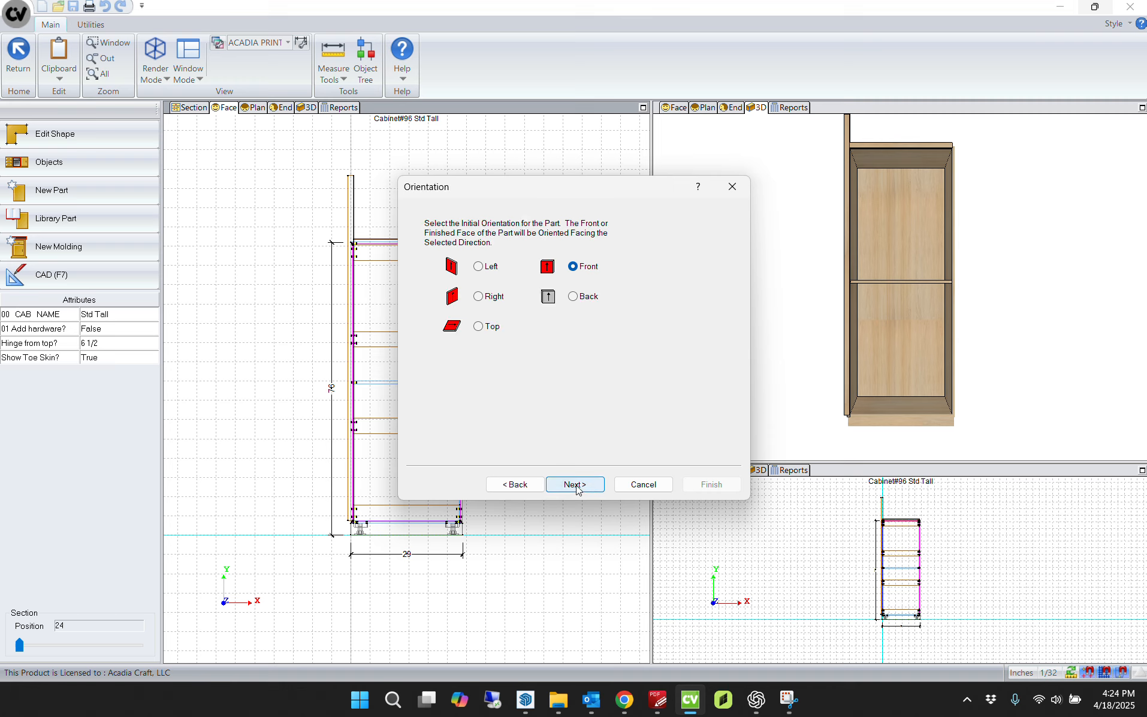
{"action": "left_click", "coordinate": [576, 487]}
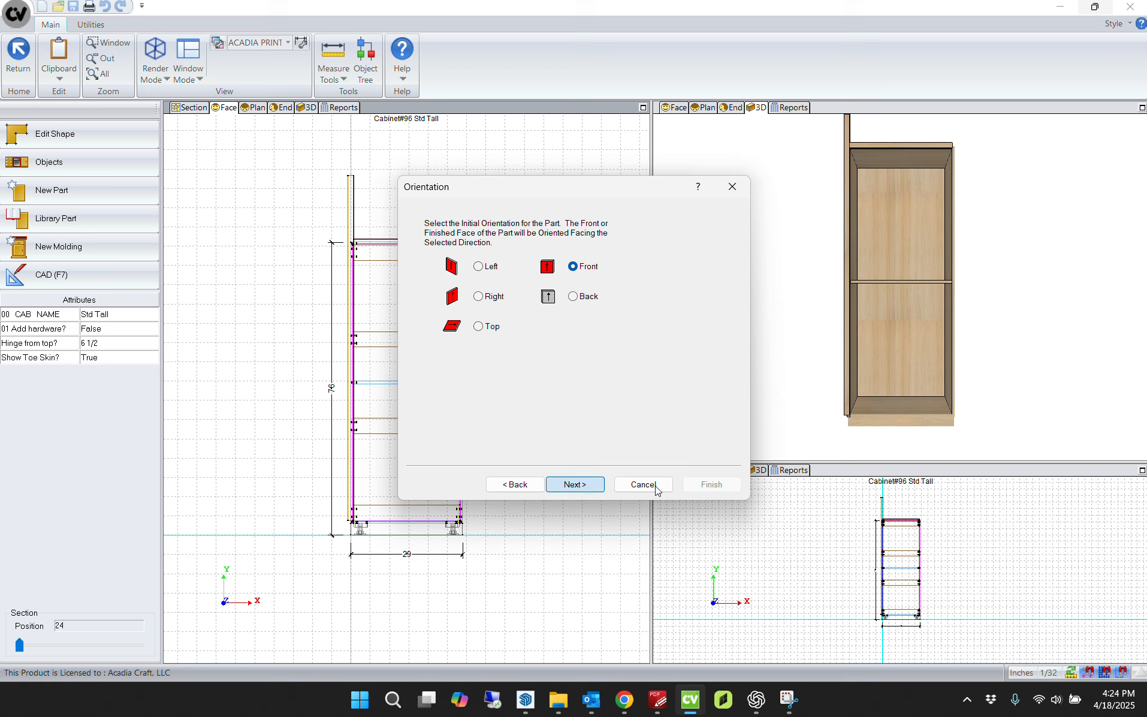
{"action": "left_click", "coordinate": [710, 485]}
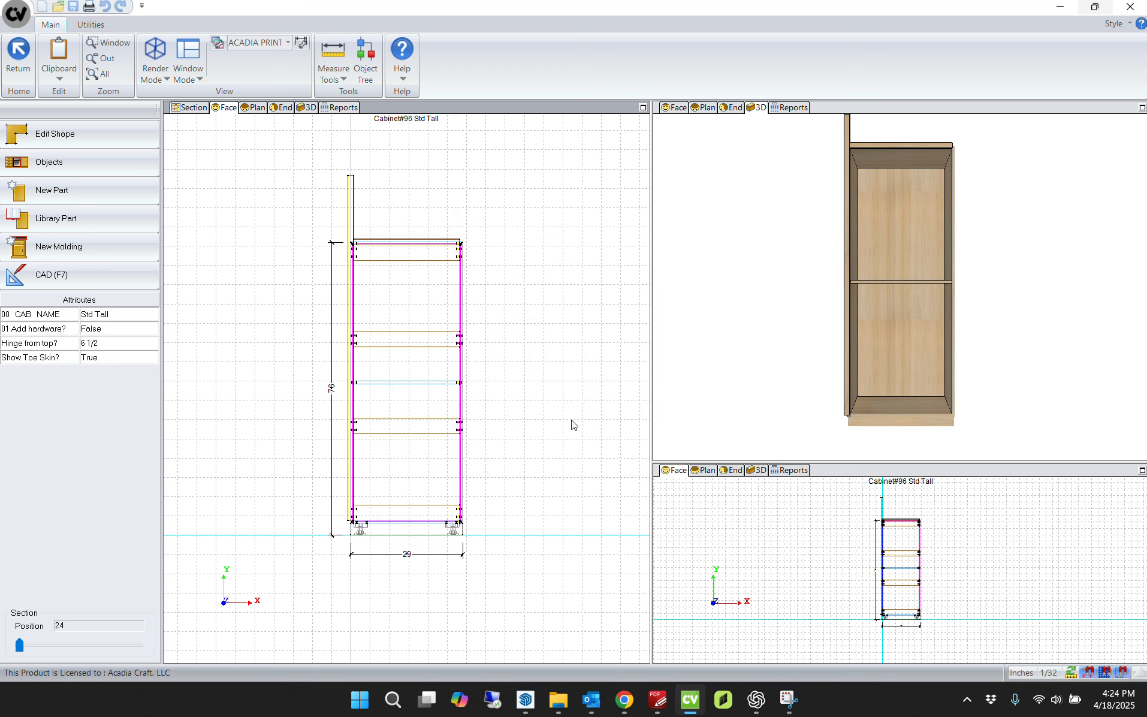
Step: Place the chrome part horizontally from the inner face of the cabinet's left side, at a height of about 71 7/32
{"action": "left_click_drag", "start_coordinate": [295, 536], "coordinate": [305, 248]}
{"action": "scroll", "coordinate": [359, 262], "scroll_direction": "up", "scroll_amount": 8}
{"action": "scroll", "coordinate": [356, 256], "scroll_direction": "up", "scroll_amount": 2}
{"action": "scroll", "coordinate": [351, 290], "scroll_direction": "down", "scroll_amount": 3}
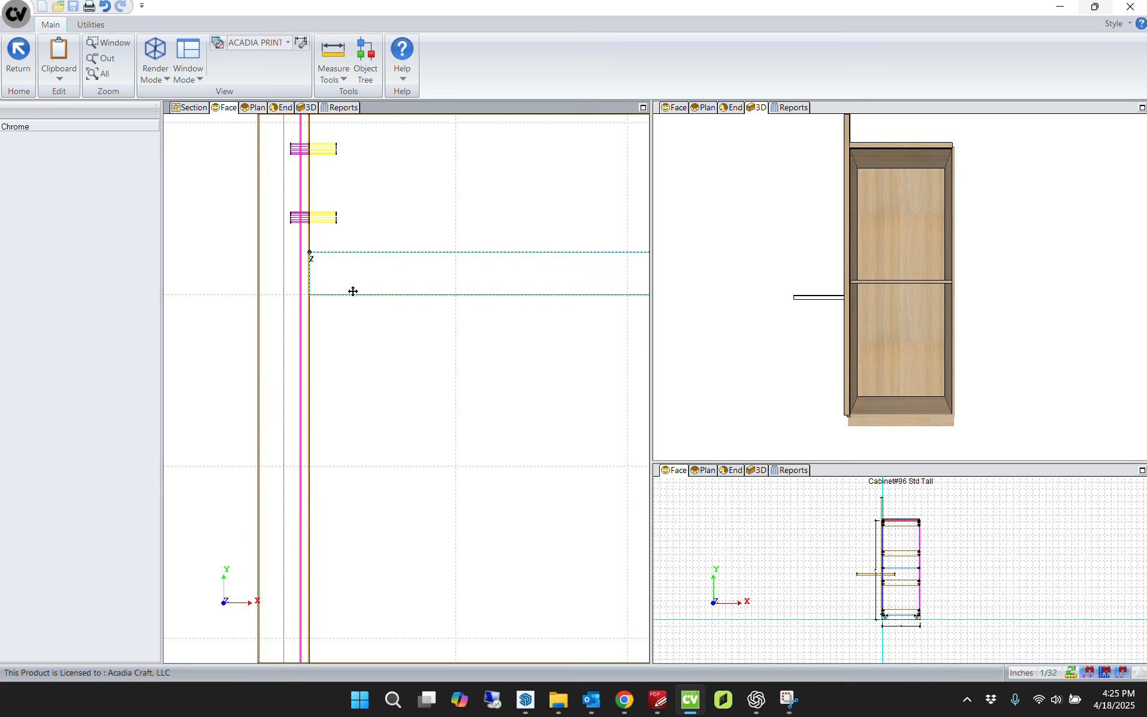
{"action": "scroll", "coordinate": [462, 321], "scroll_direction": "down", "scroll_amount": 1}
Step: Measure how far the chrome part extends past the inner face of the cabinet's right side
{"action": "middle_click_drag", "start_coordinate": [638, 313], "coordinate": [289, 330]}
{"action": "scroll", "coordinate": [555, 263], "scroll_direction": "up", "scroll_amount": 2}
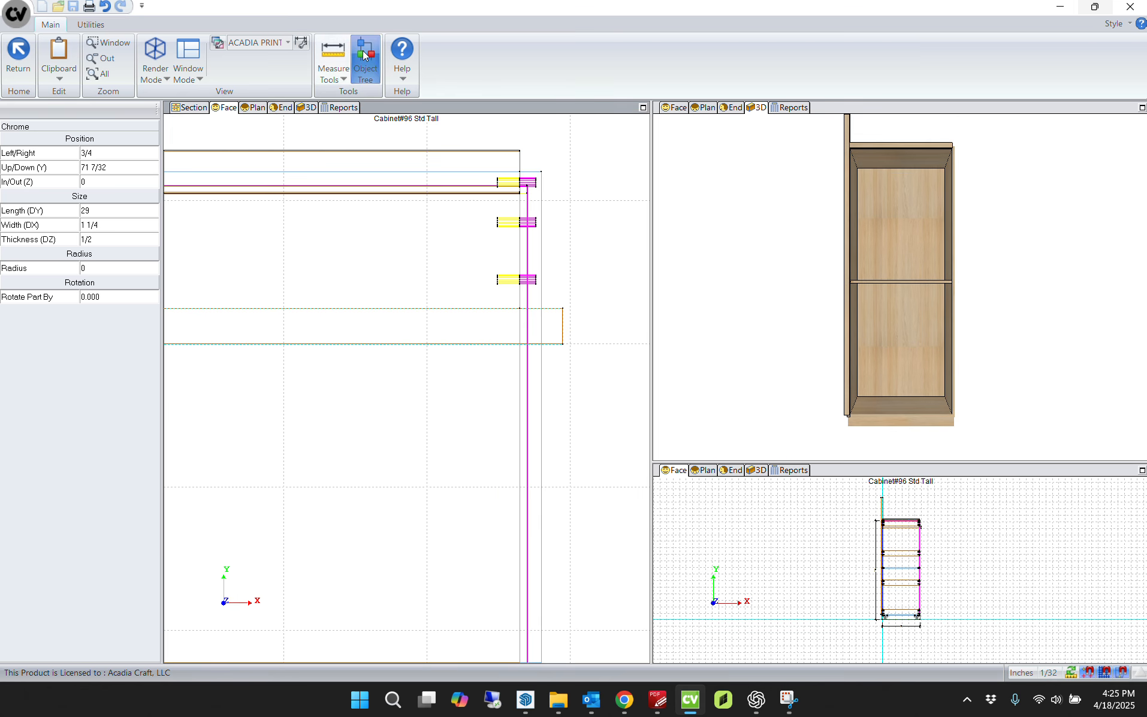
{"action": "left_click", "coordinate": [334, 53]}
{"action": "scroll", "coordinate": [510, 300], "scroll_direction": "up", "scroll_amount": 2}
{"action": "left_click", "coordinate": [543, 308]}
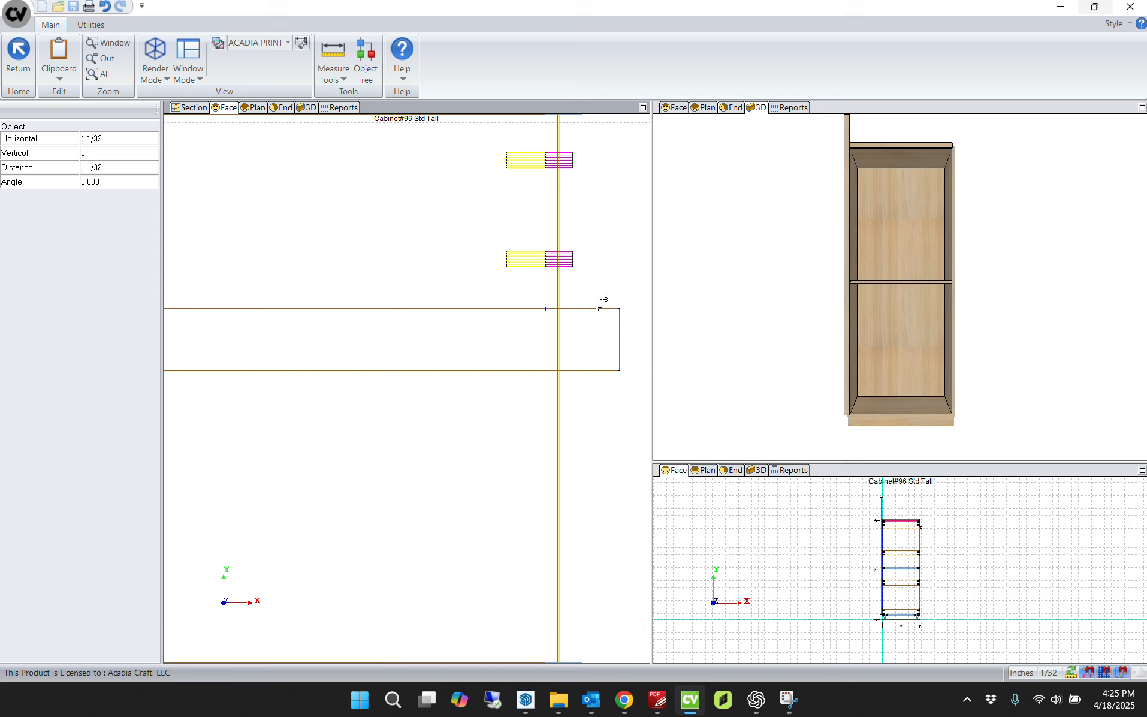
{"action": "key", "text": "Escape"}
Step: Set the chrome part's length to 27 1/2 and its in/out position to 11 1/2
{"action": "left_click", "coordinate": [502, 336]}
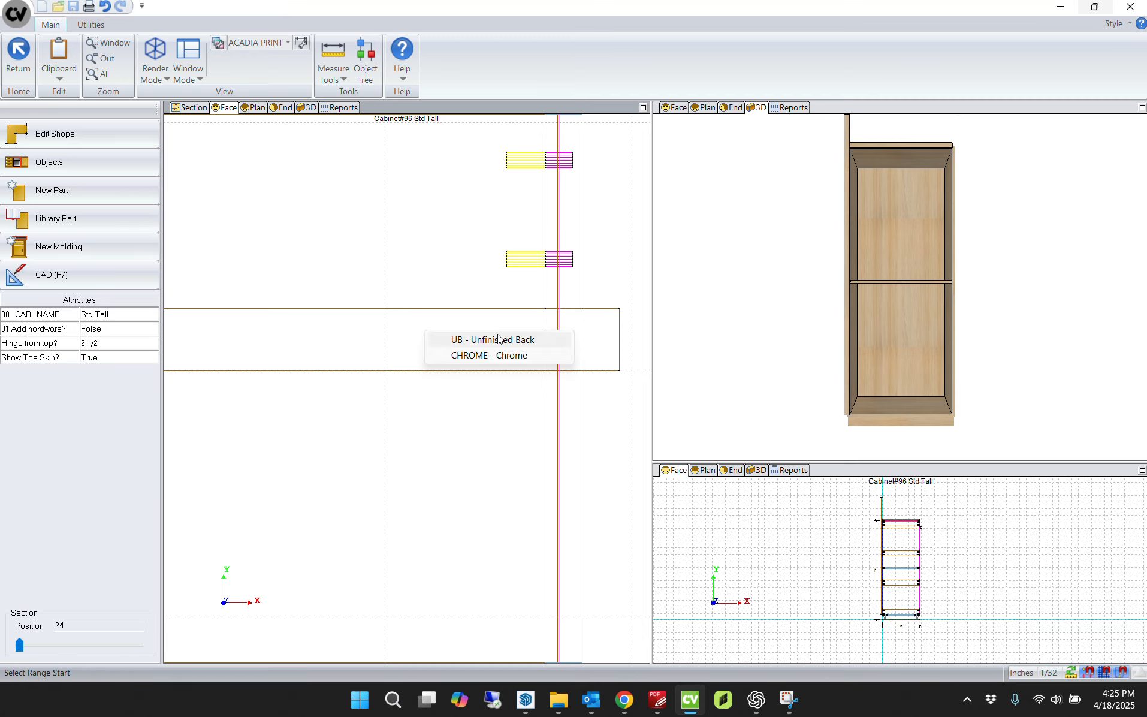
{"action": "left_click", "coordinate": [456, 355]}
{"action": "left_click", "coordinate": [105, 211]}
{"action": "left_click", "coordinate": [106, 214]}
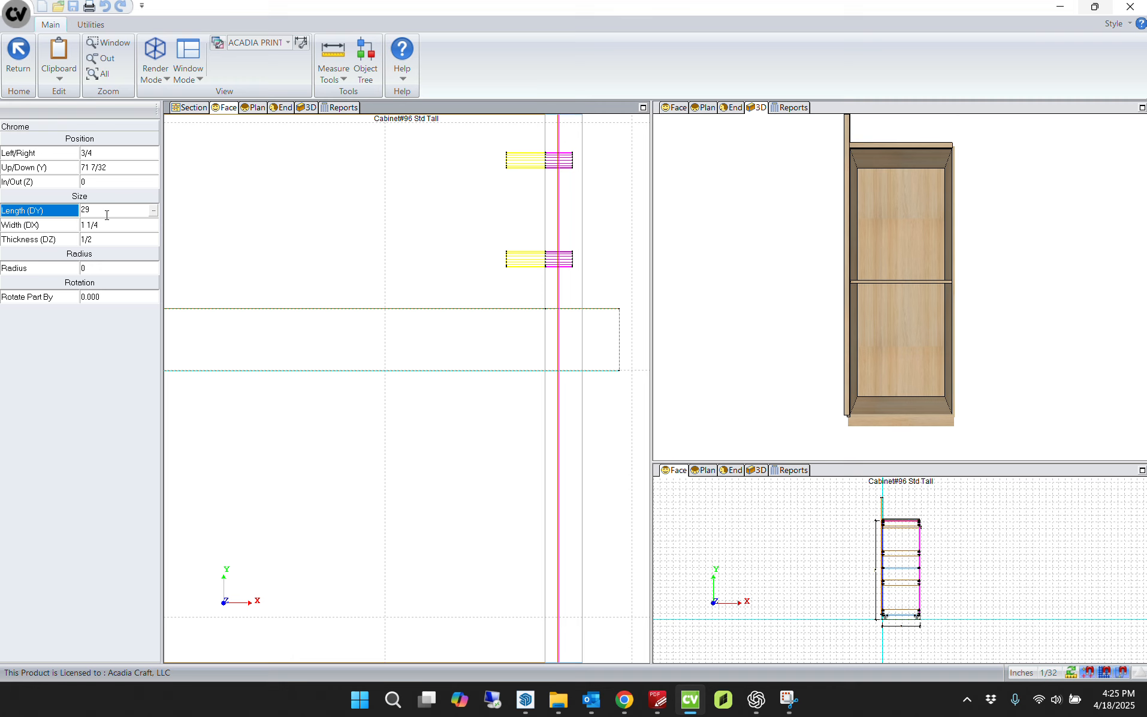
{"action": "key", "text": "Return"}
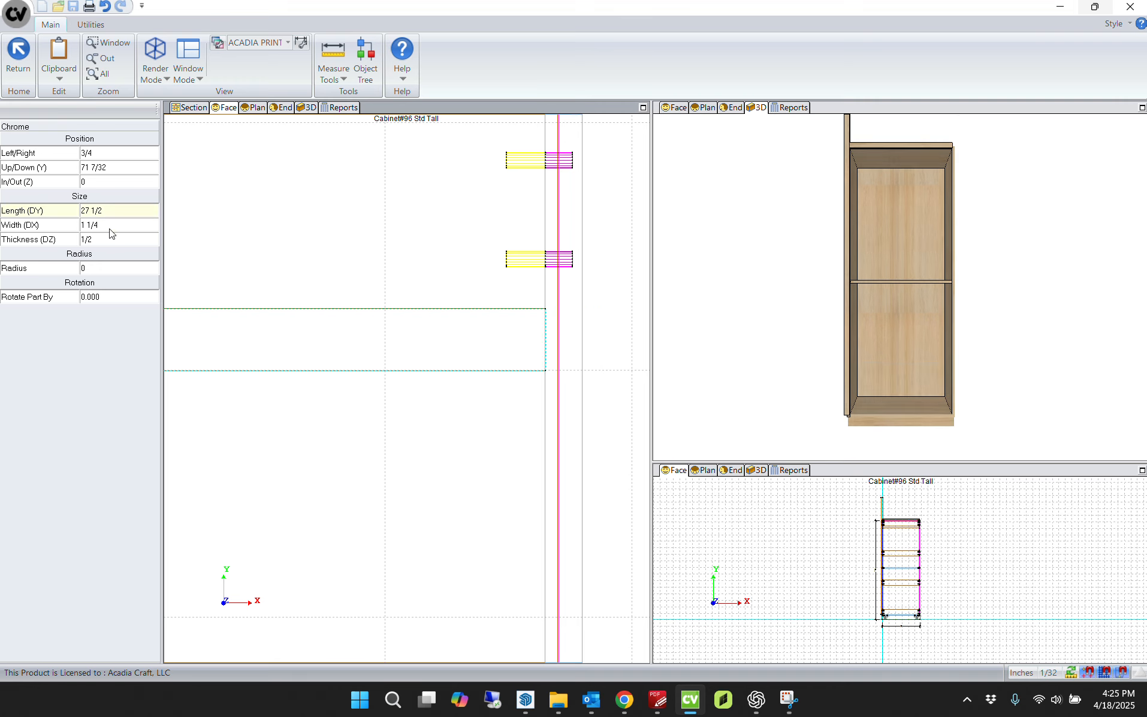
{"action": "left_click", "coordinate": [102, 185]}
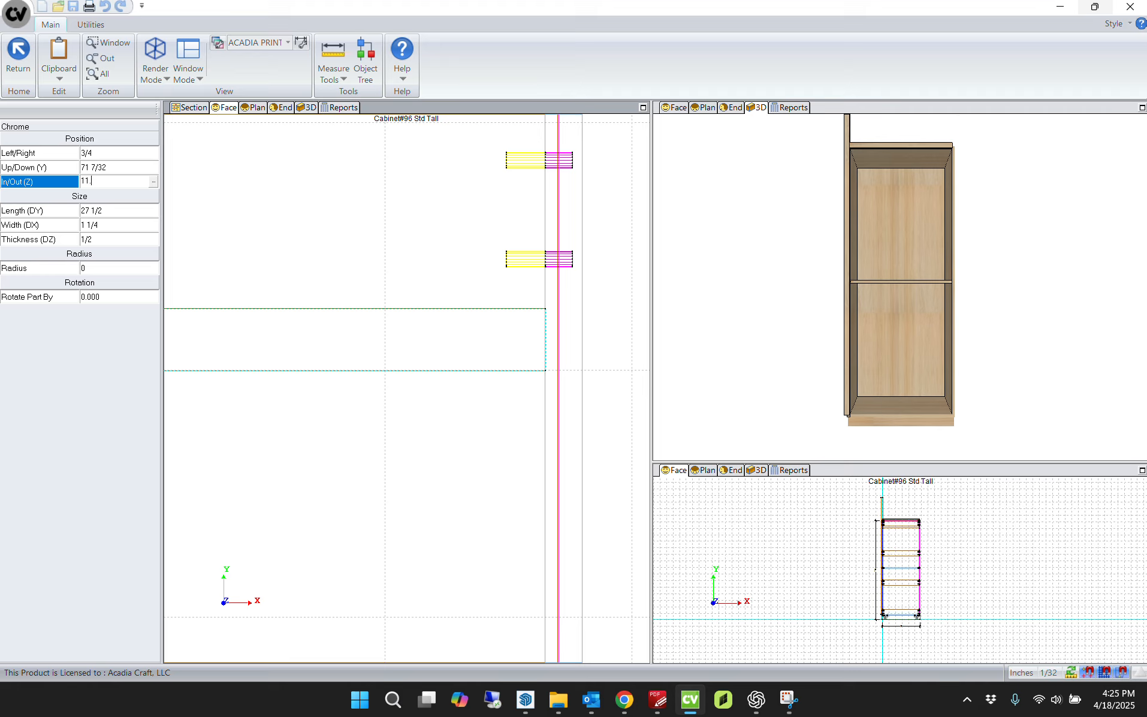
{"action": "key", "text": "Return"}
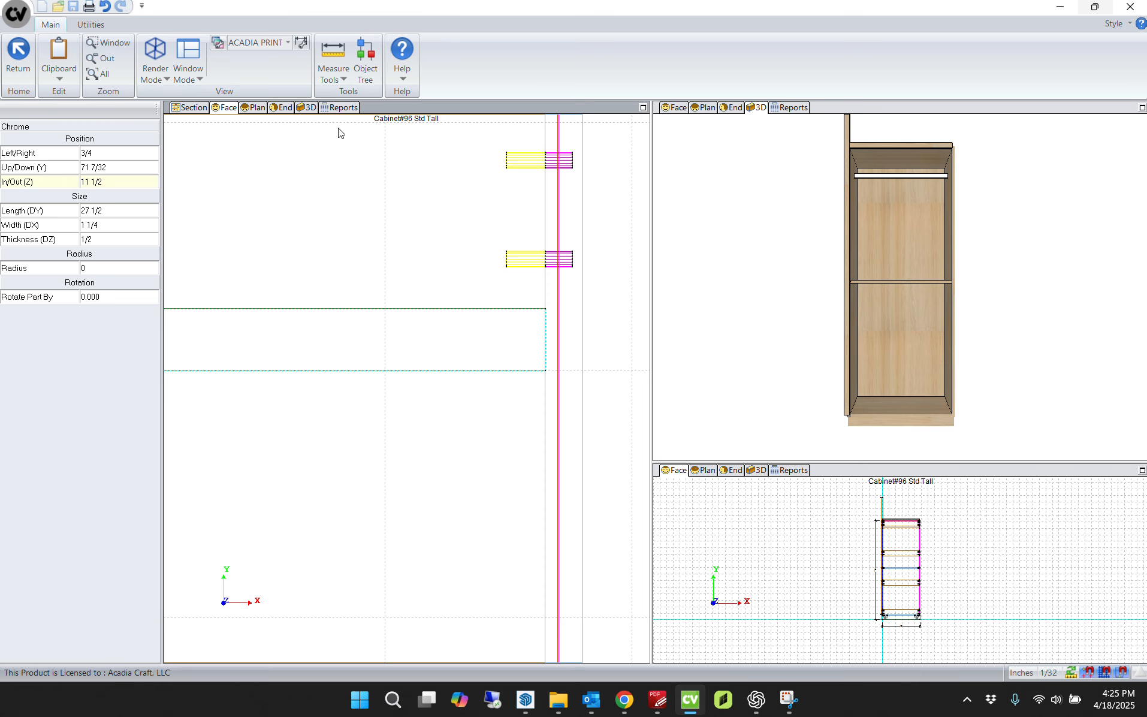
Step: Draw an 11.5 reference line in the end view from the cabinet back's inner face toward the front, level with the chrome part's top
{"action": "left_click_drag", "start_coordinate": [979, 210], "coordinate": [732, 200]}
{"action": "left_click_drag", "start_coordinate": [891, 203], "coordinate": [853, 225]}
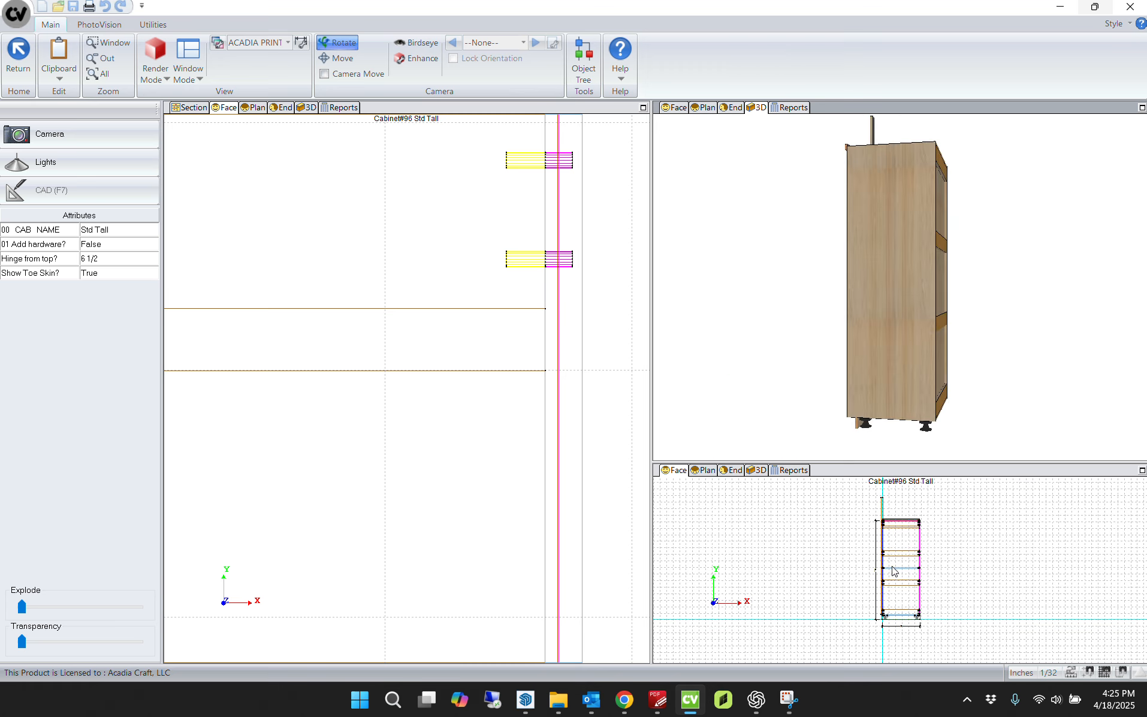
{"action": "left_click", "coordinate": [736, 471]}
{"action": "scroll", "coordinate": [875, 537], "scroll_direction": "up", "scroll_amount": 5}
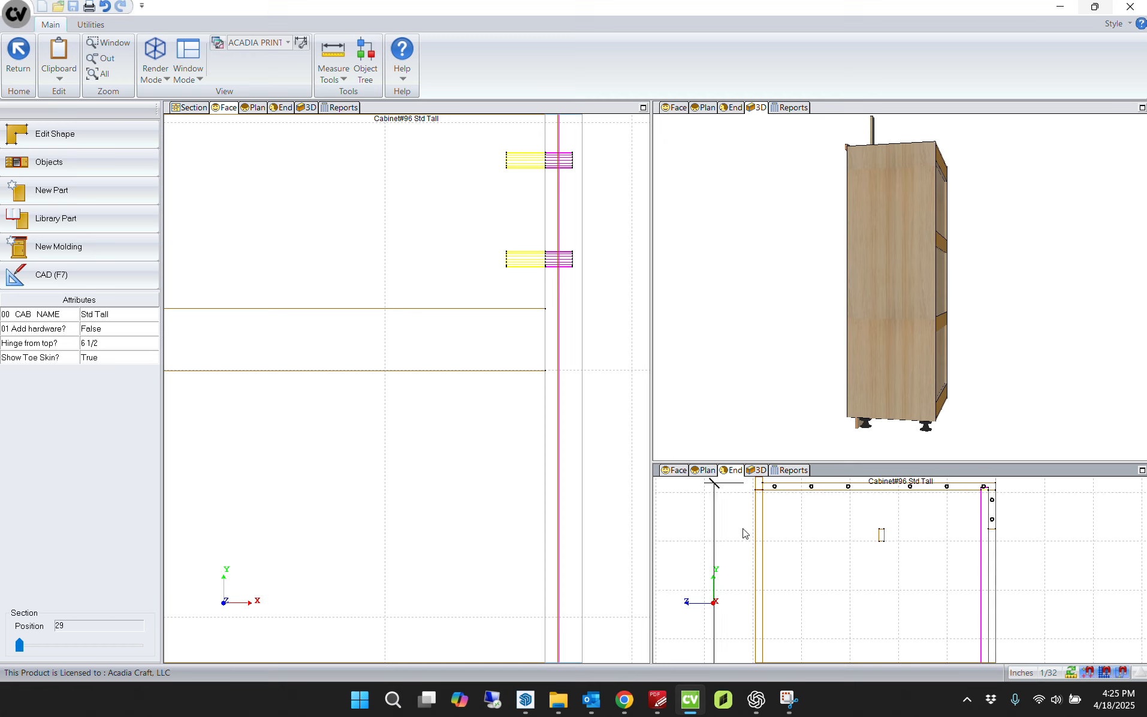
{"action": "key", "text": "F7"}
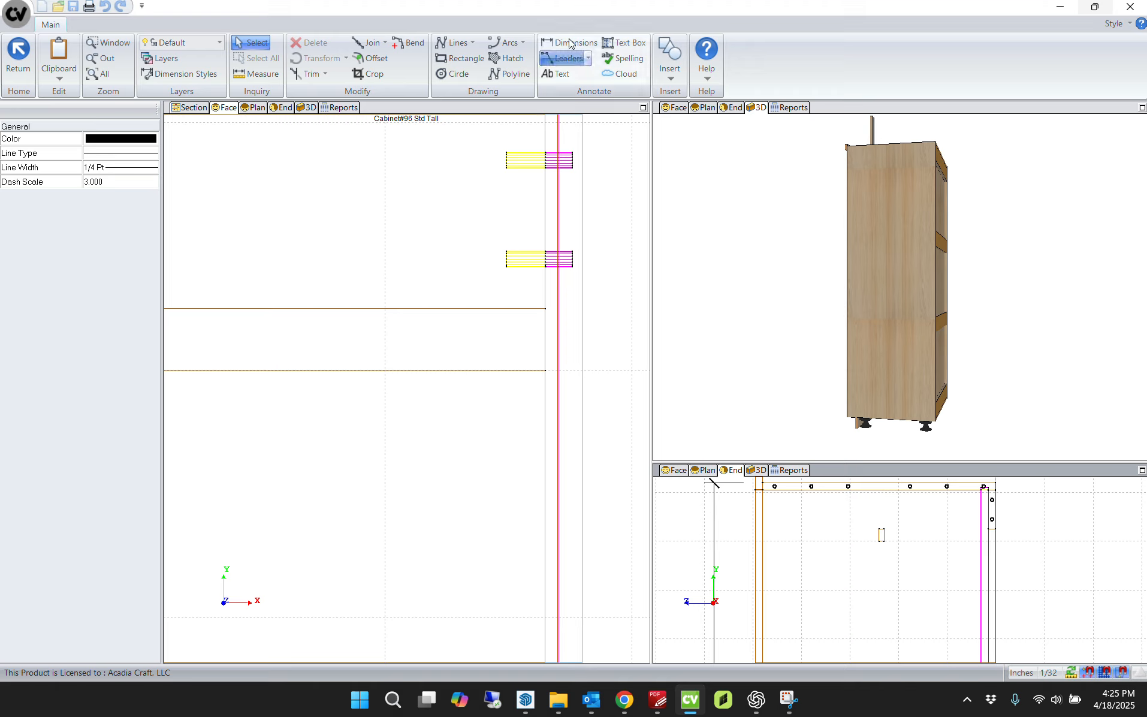
{"action": "left_click", "coordinate": [365, 43]}
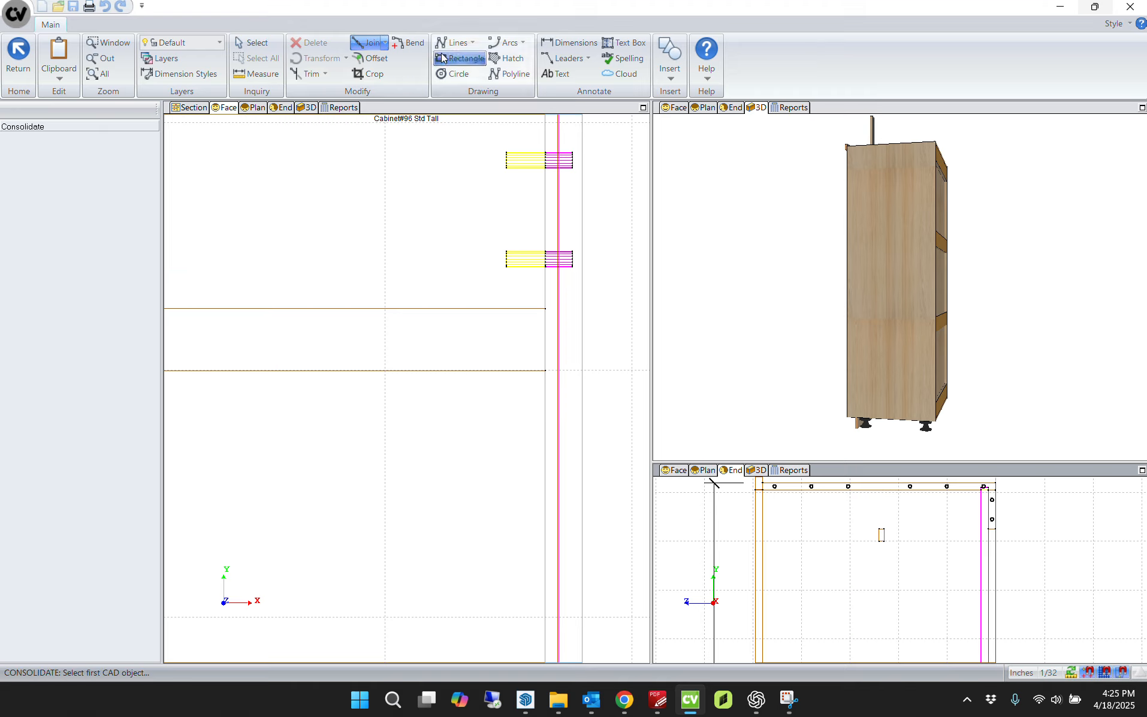
{"action": "left_click", "coordinate": [385, 43]}
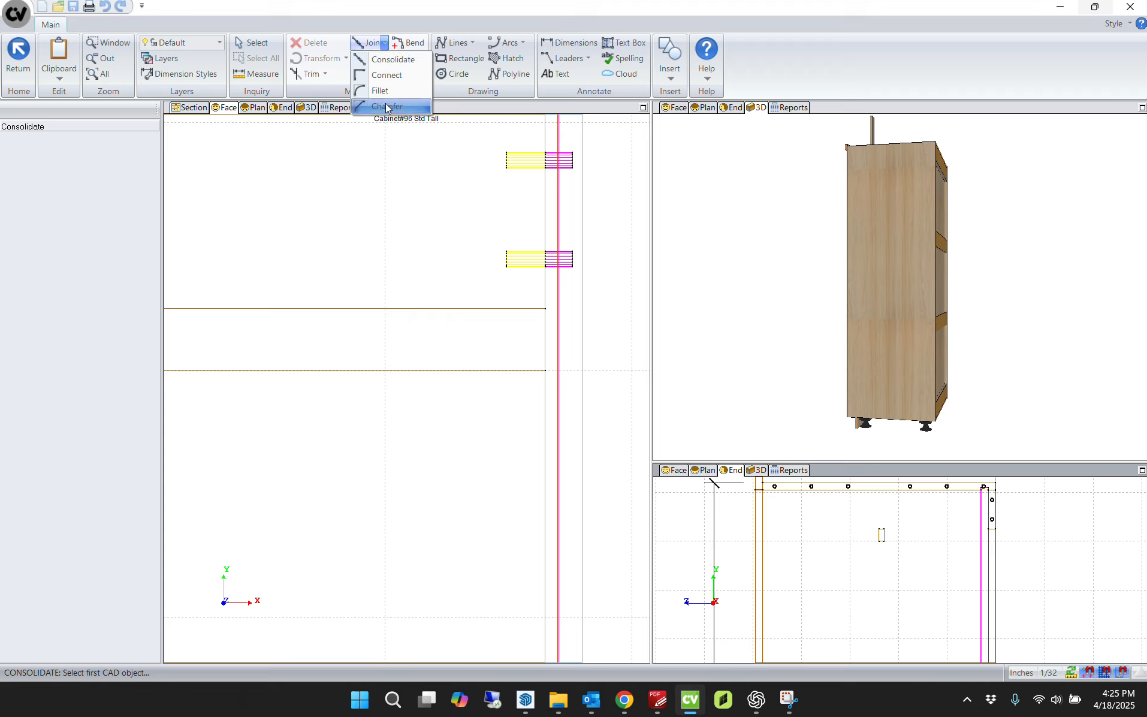
{"action": "left_click", "coordinate": [451, 46]}
{"action": "left_click", "coordinate": [473, 43]}
{"action": "left_click", "coordinate": [467, 63]}
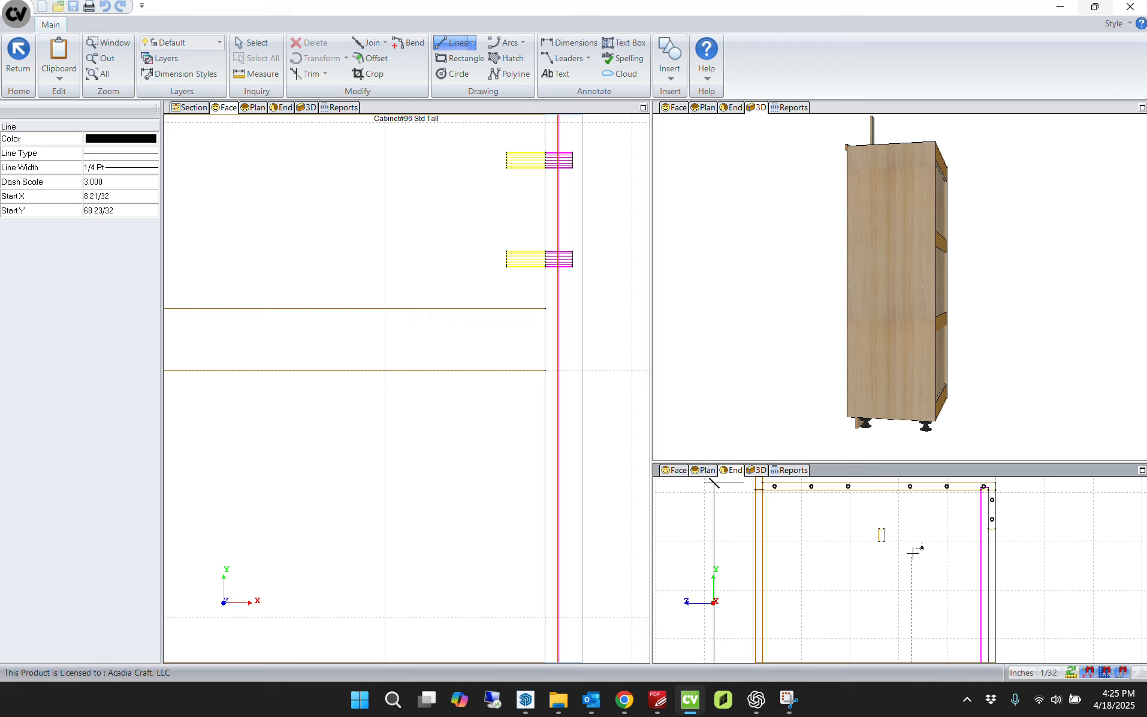
{"action": "scroll", "coordinate": [913, 553], "scroll_direction": "up", "scroll_amount": 2}
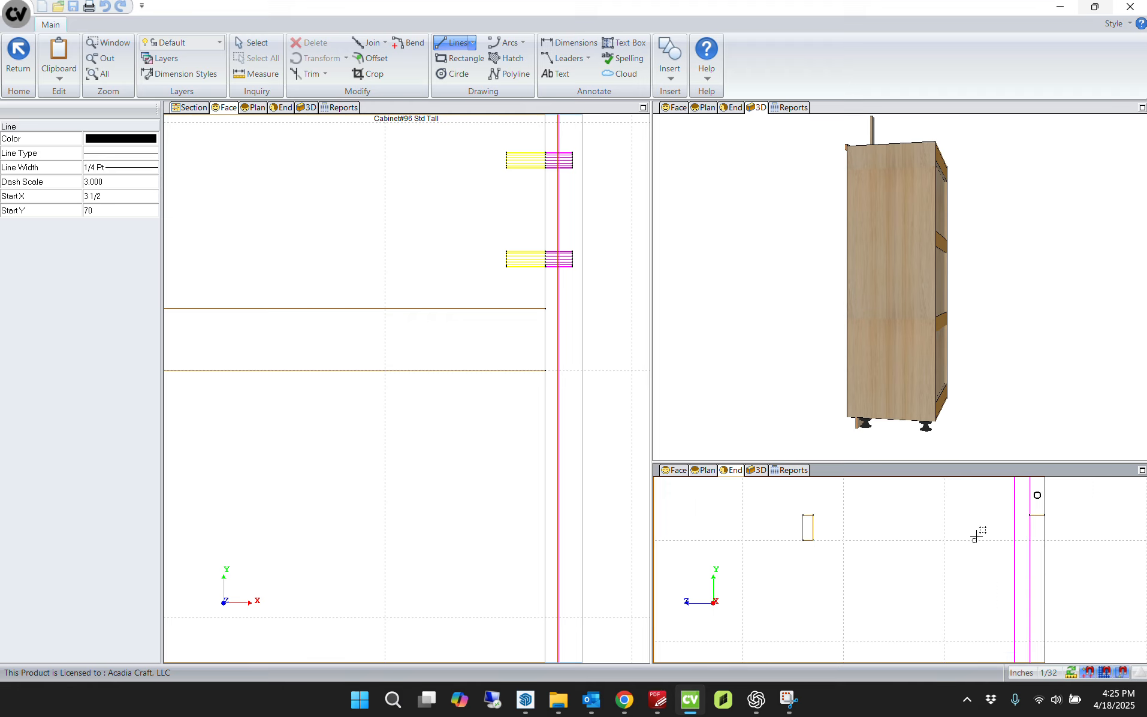
{"action": "left_click", "coordinate": [1015, 515]}
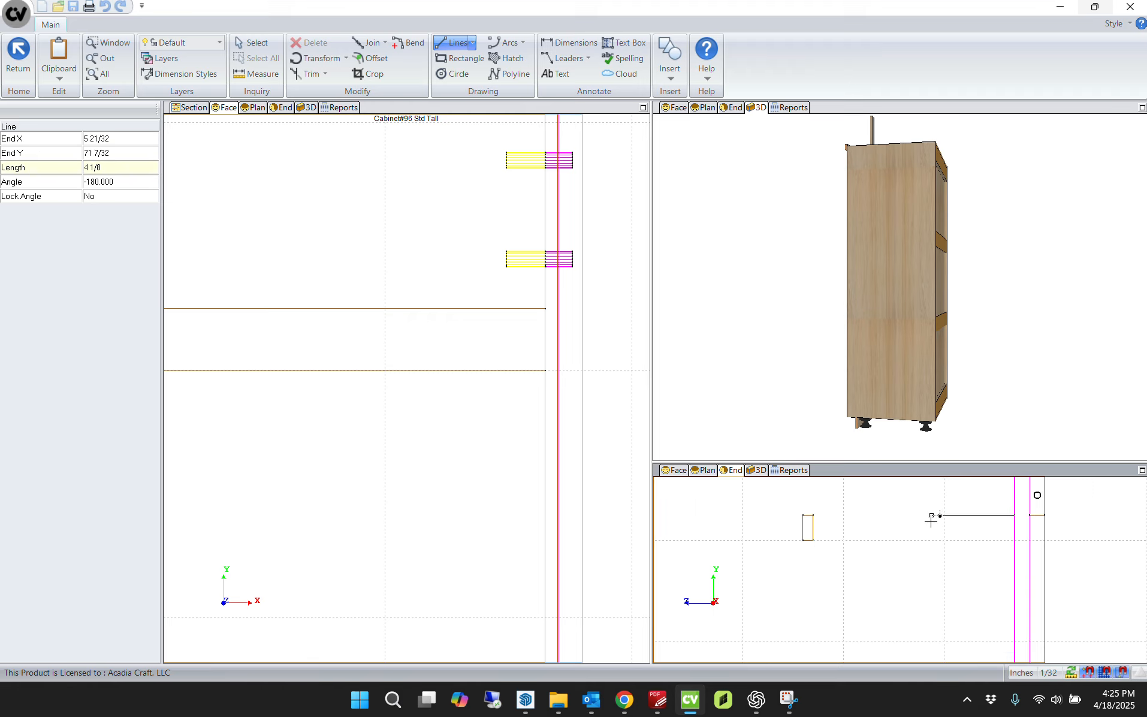
{"action": "type", "text": "11.5"}
{"action": "key", "text": "Return"}
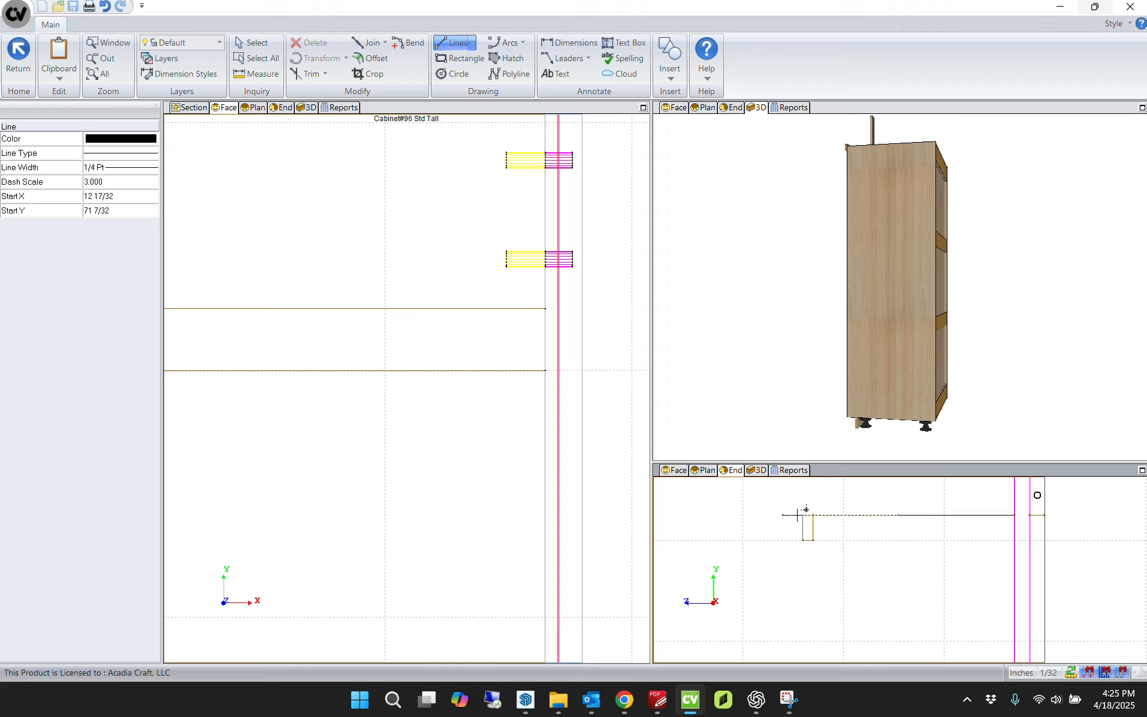
Step: Check the distance from the chrome part's upper back corner to the front end of the reference line
{"action": "left_click", "coordinate": [813, 515]}
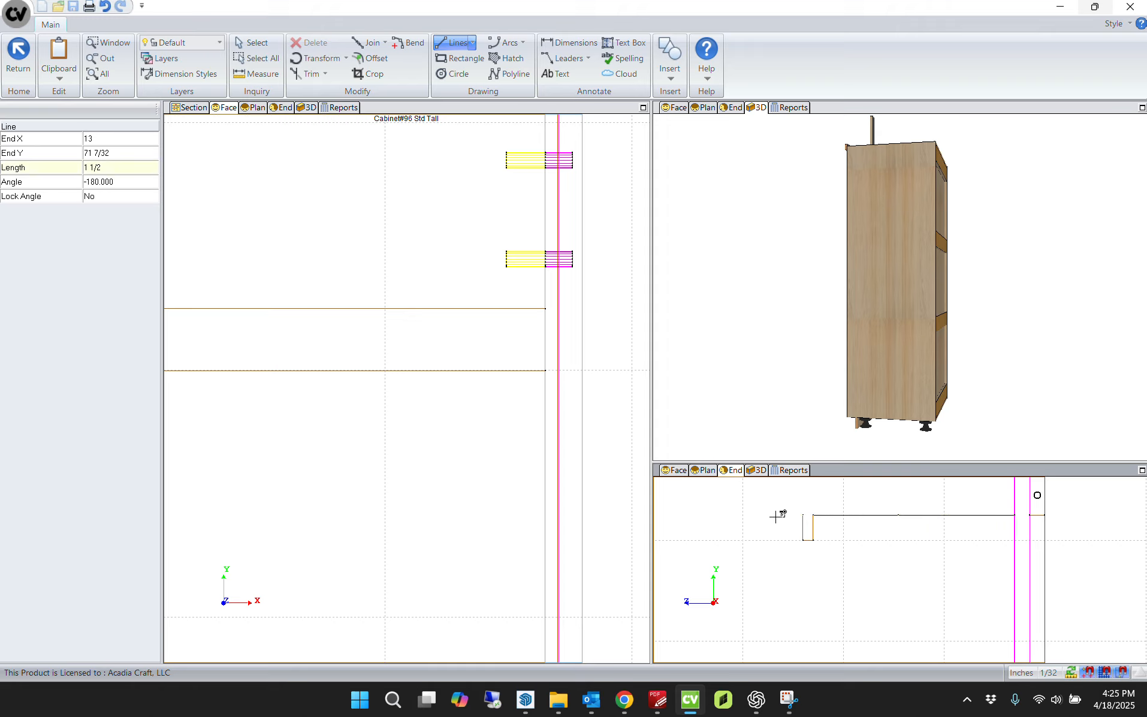
{"action": "key", "text": "Return"}
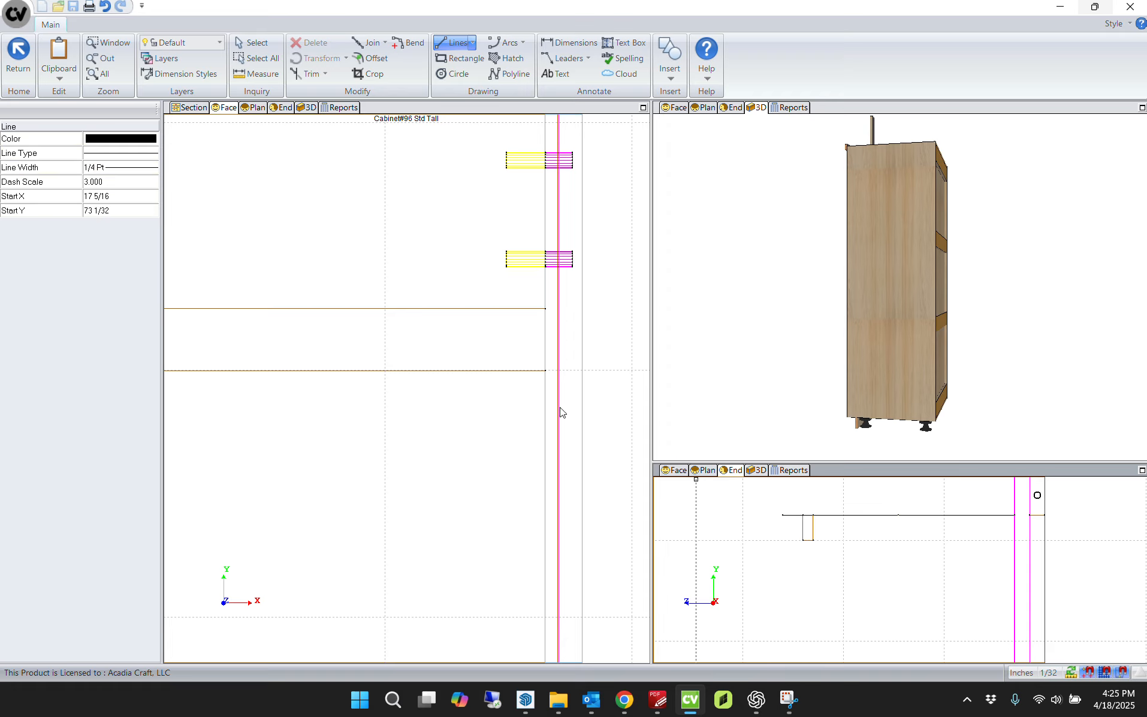
{"action": "key", "text": "Escape"}
Step: Set the chrome part's in/out position to 12 1/2, then return to the Wall 4 elevation
{"action": "left_click", "coordinate": [496, 370]}
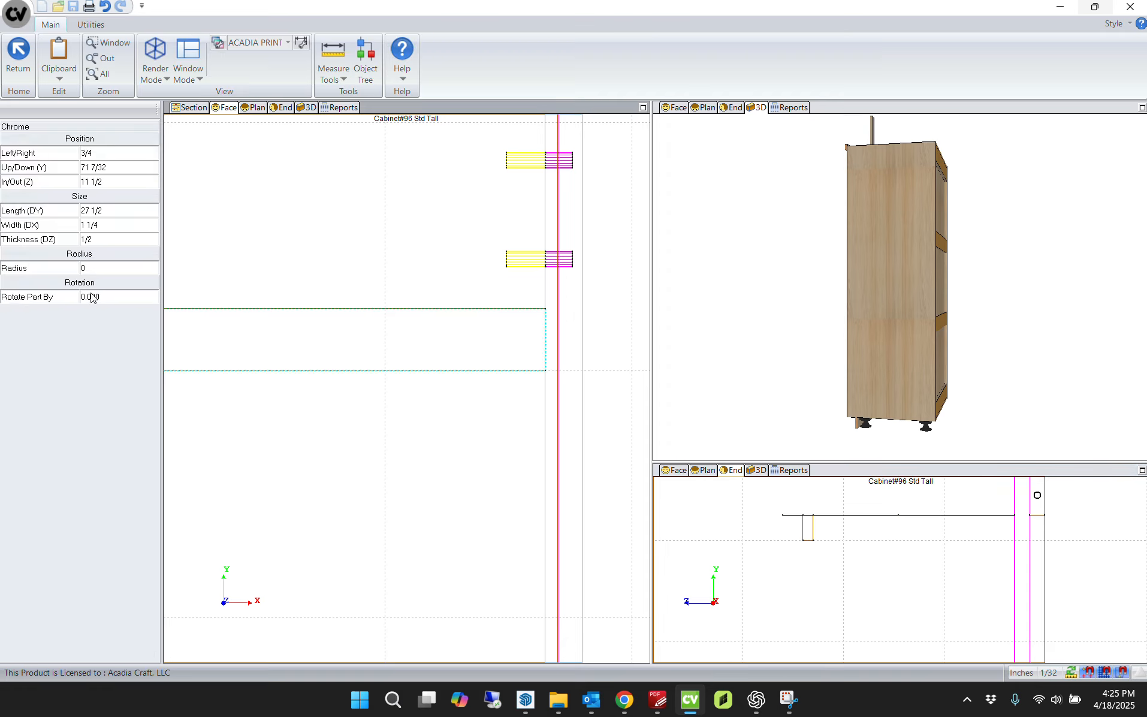
{"action": "left_click", "coordinate": [90, 181]}
{"action": "left_click_drag", "start_coordinate": [103, 181], "coordinate": [89, 181]}
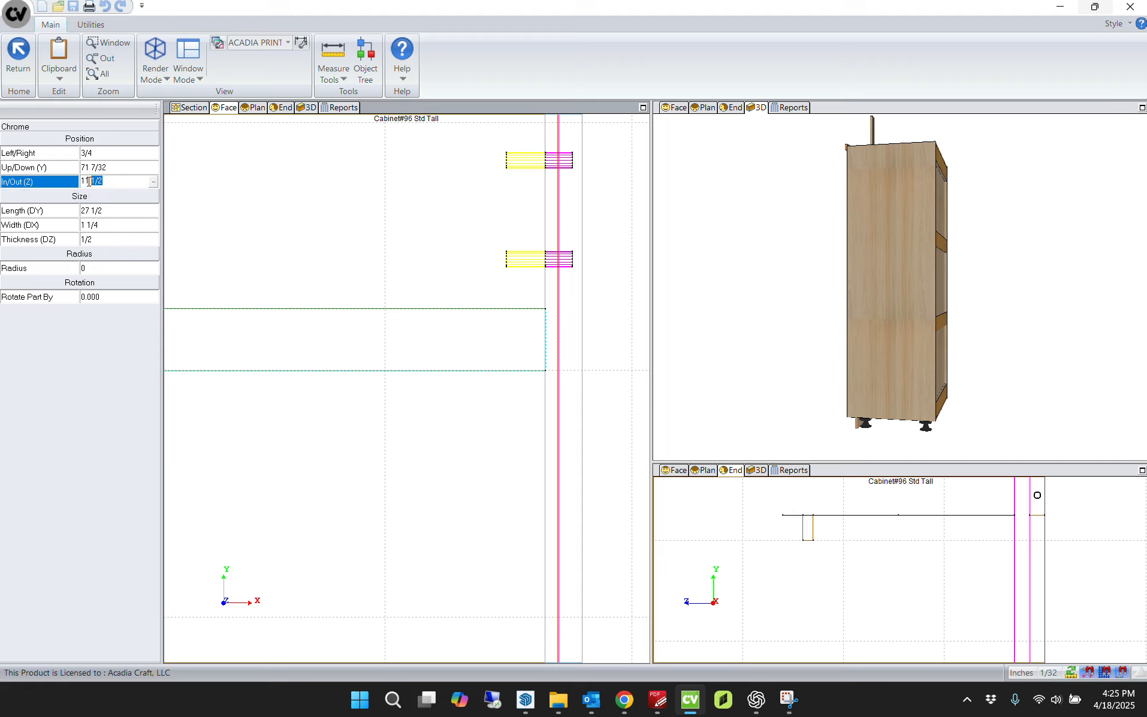
{"action": "type", "text": "12"}
{"action": "key", "text": "Return"}
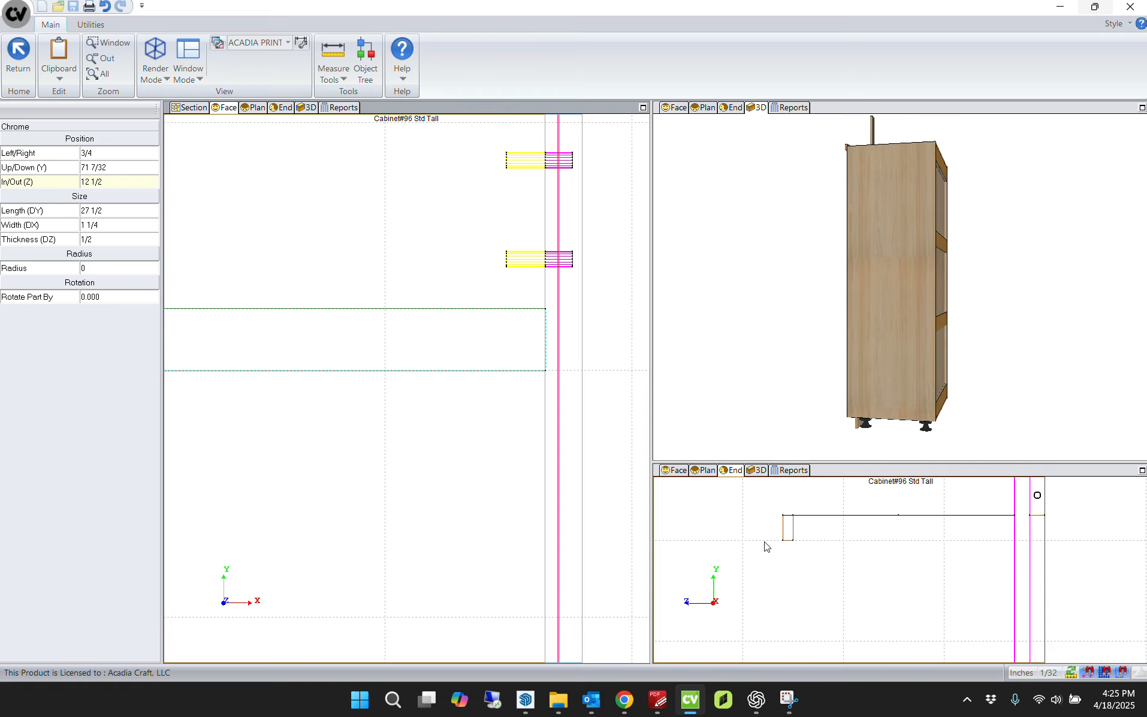
{"action": "left_click", "coordinate": [1075, 521]}
{"action": "scroll", "coordinate": [968, 553], "scroll_direction": "down", "scroll_amount": 5}
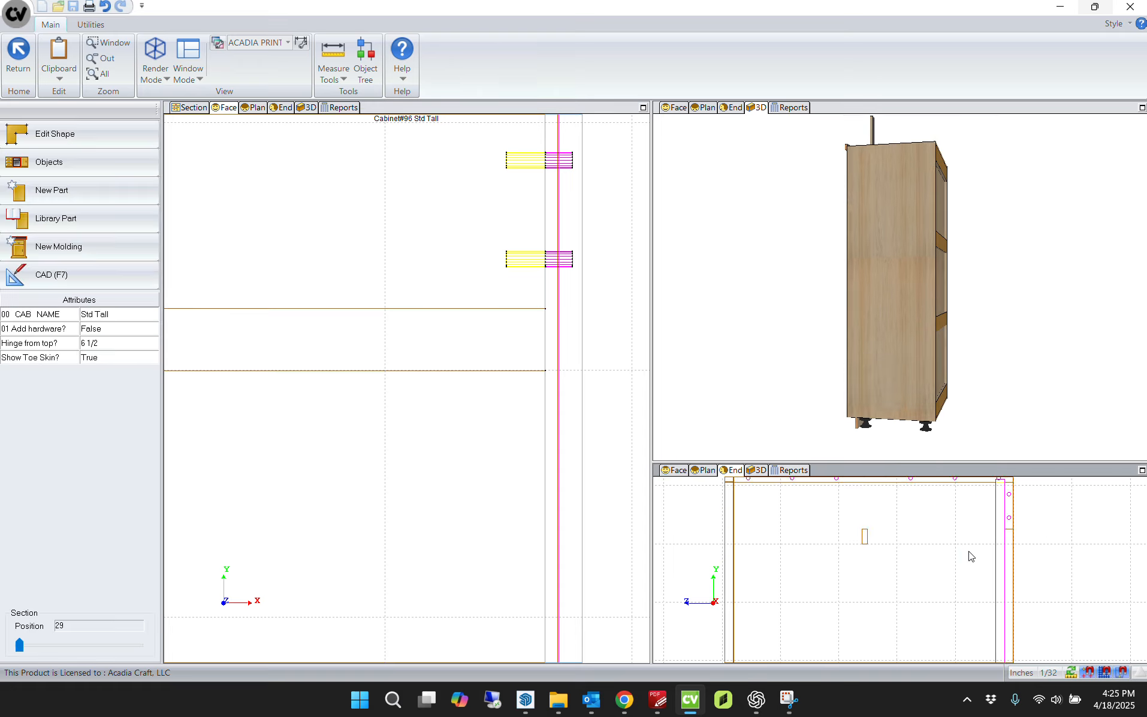
{"action": "key", "text": "Escape"}
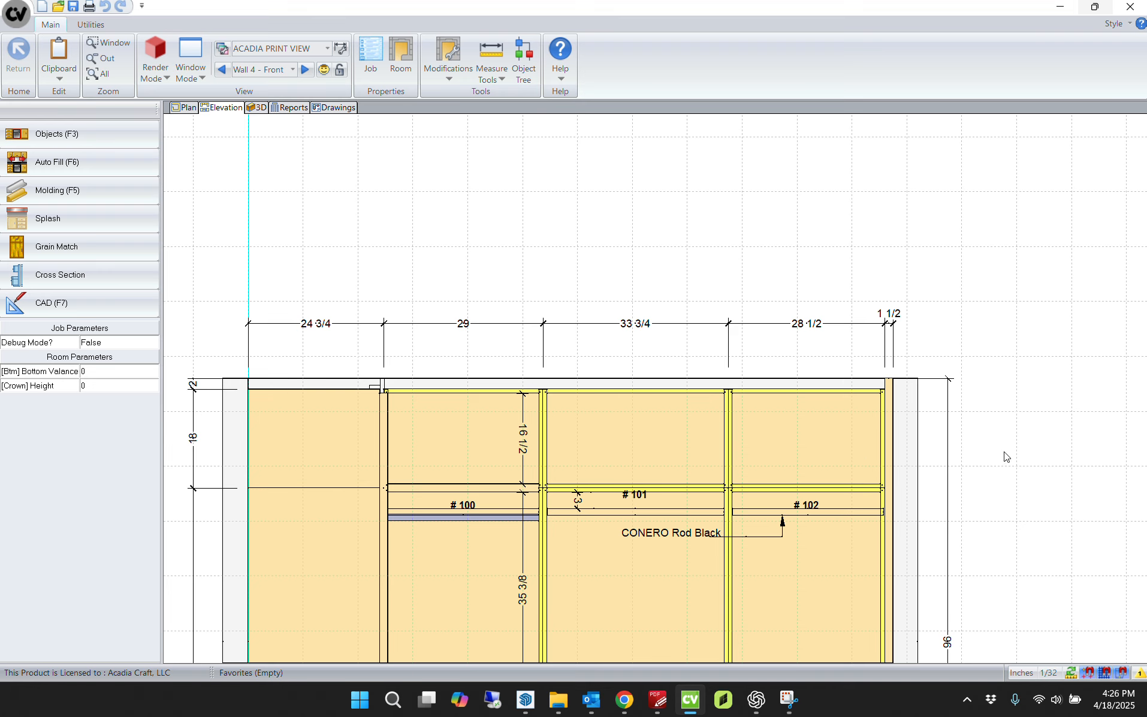
{"action": "scroll", "coordinate": [523, 514], "scroll_direction": "up", "scroll_amount": 4}
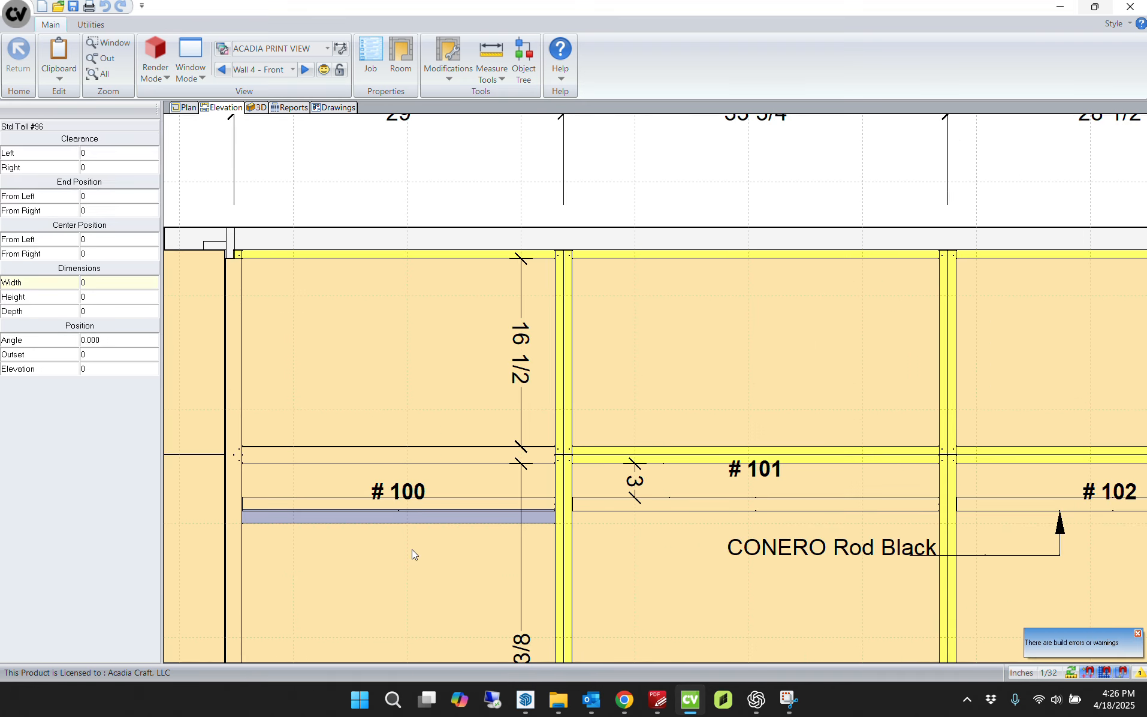
Step: Measure at the chrome rod's upper edge in the cabinet below label # 100 on the Wall 4 elevation
{"action": "left_click", "coordinate": [411, 550]}
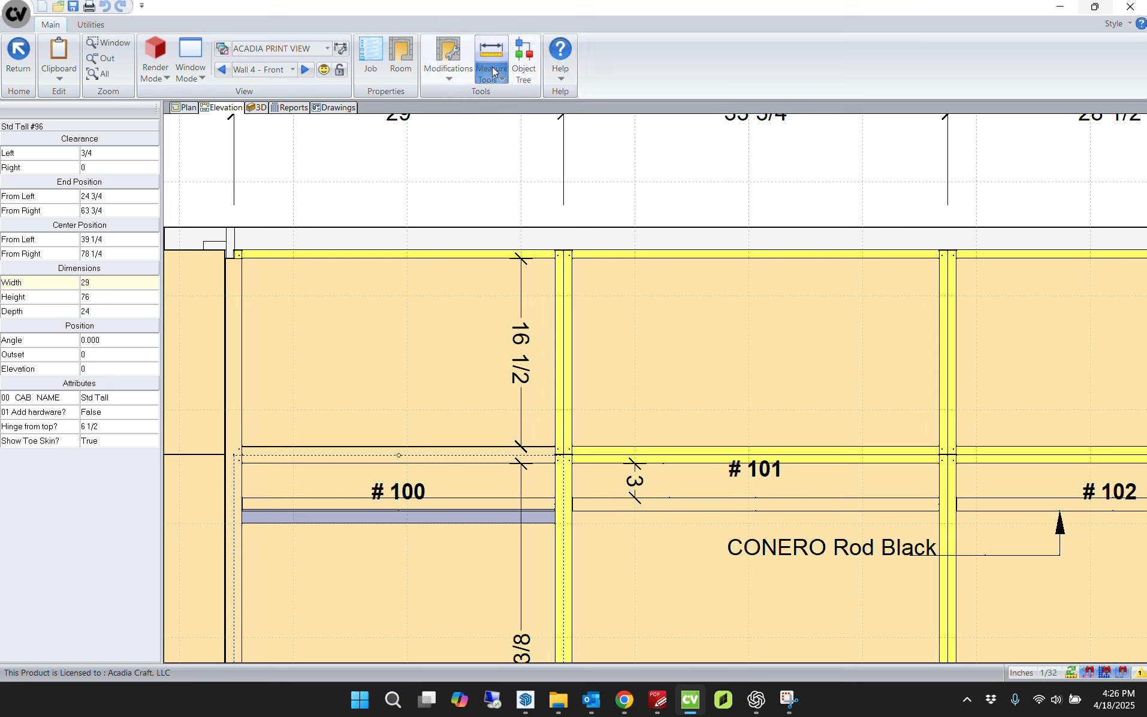
{"action": "scroll", "coordinate": [329, 490], "scroll_direction": "up", "scroll_amount": 1}
{"action": "scroll", "coordinate": [228, 516], "scroll_direction": "up", "scroll_amount": 3}
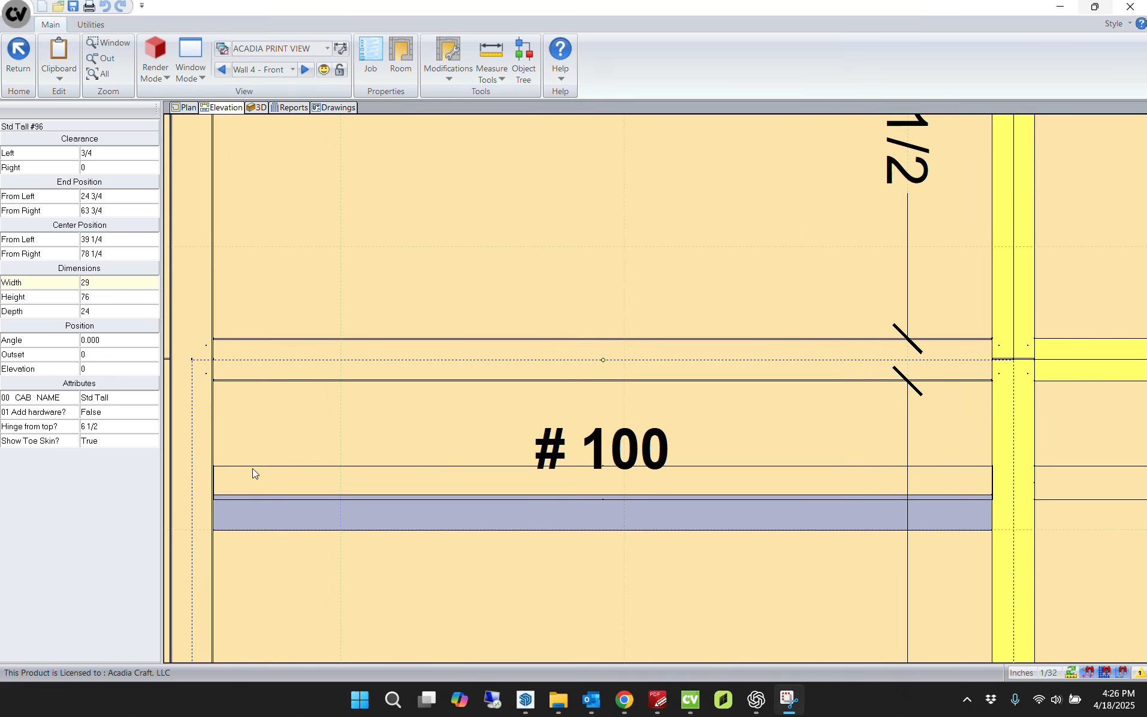
{"action": "left_click", "coordinate": [216, 495]}
{"action": "scroll", "coordinate": [521, 535], "scroll_direction": "down", "scroll_amount": 4}
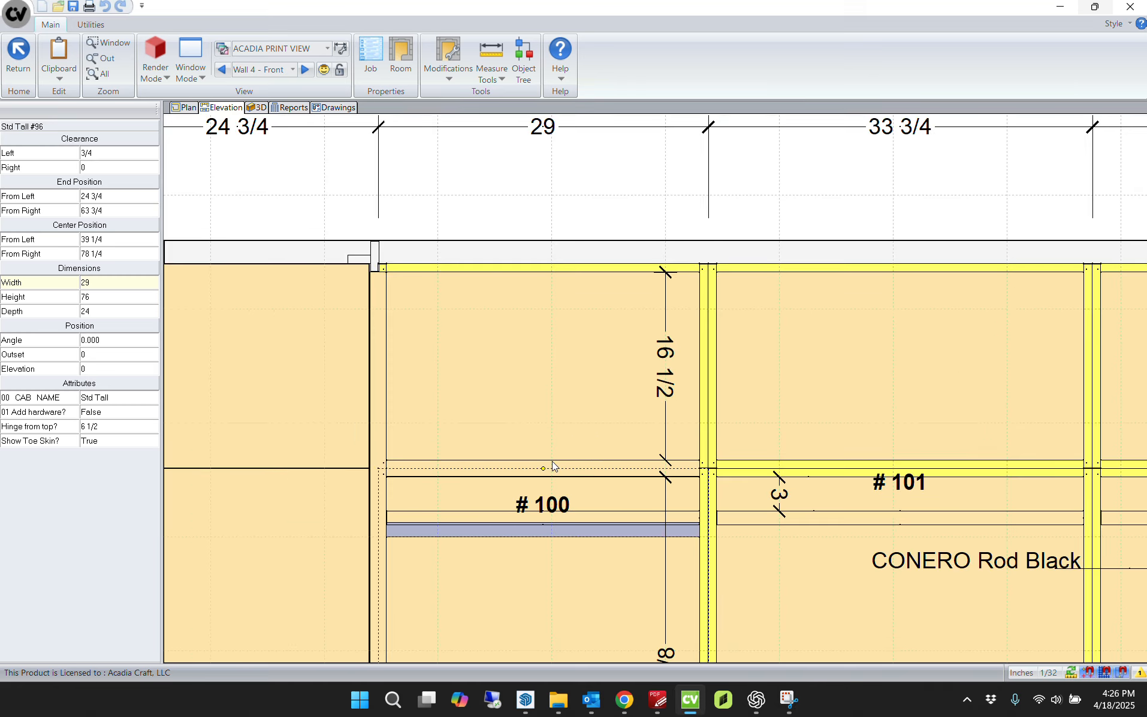
Step: Open cabinet #96 and examine its lower section in the end view
{"action": "double_click", "coordinate": [552, 462]}
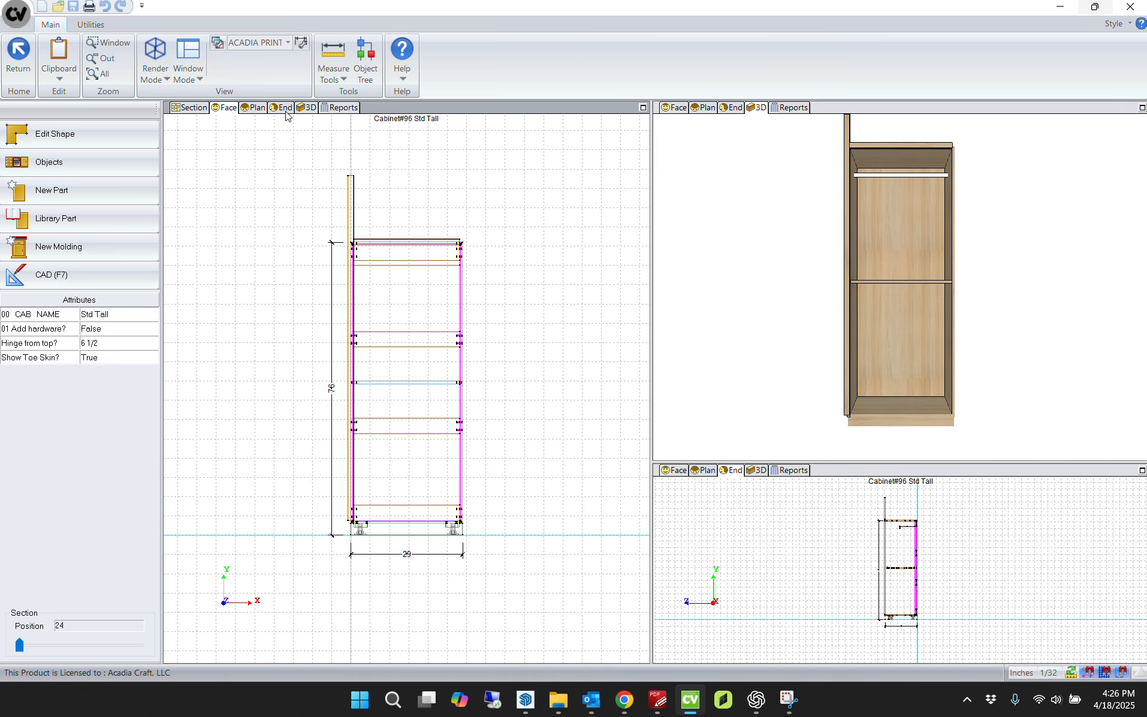
{"action": "left_click", "coordinate": [283, 108]}
{"action": "scroll", "coordinate": [418, 394], "scroll_direction": "up", "scroll_amount": 3}
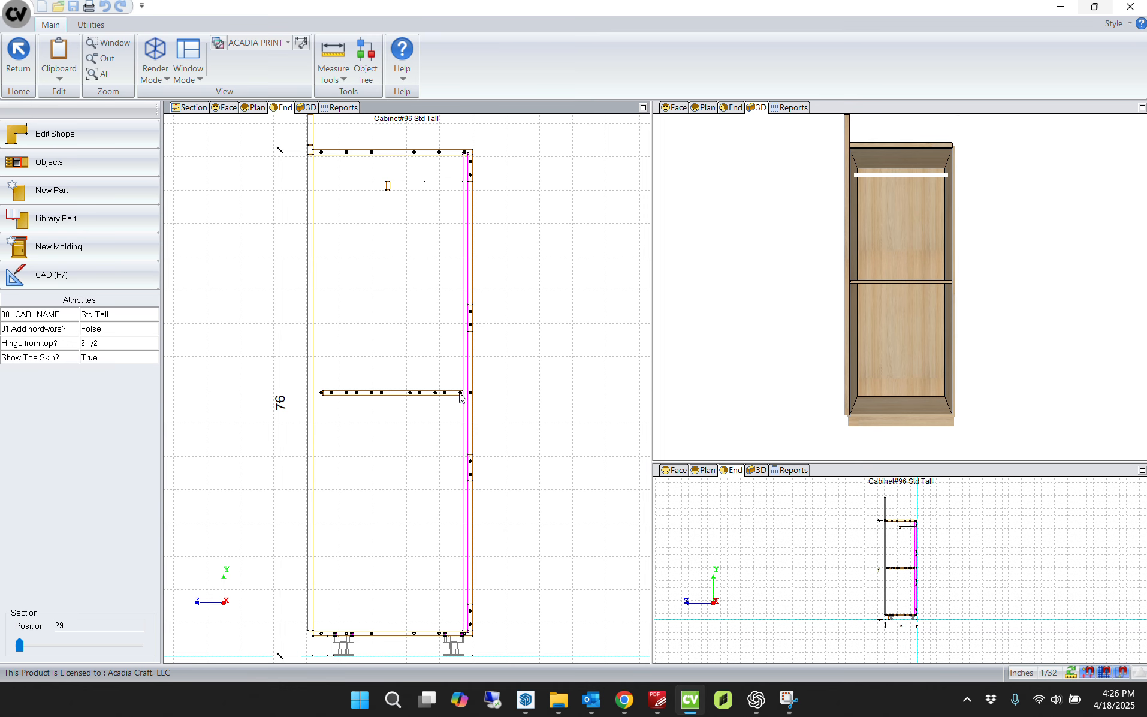
{"action": "scroll", "coordinate": [473, 384], "scroll_direction": "down", "scroll_amount": 3}
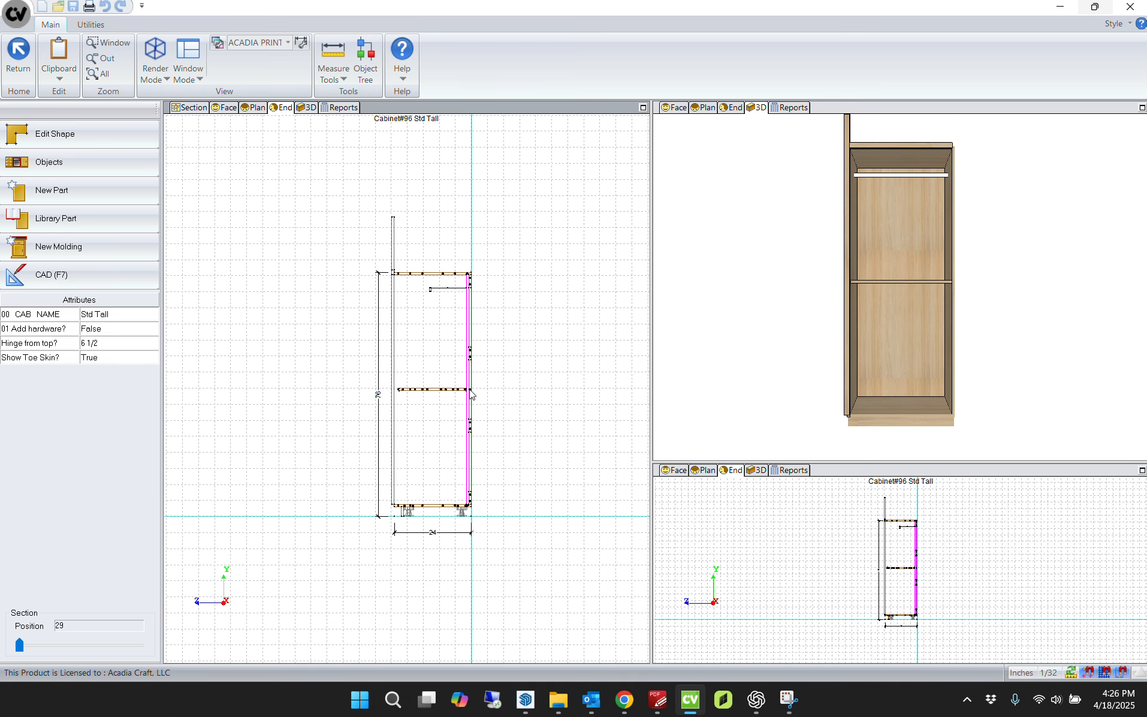
{"action": "scroll", "coordinate": [480, 480], "scroll_direction": "up", "scroll_amount": 3}
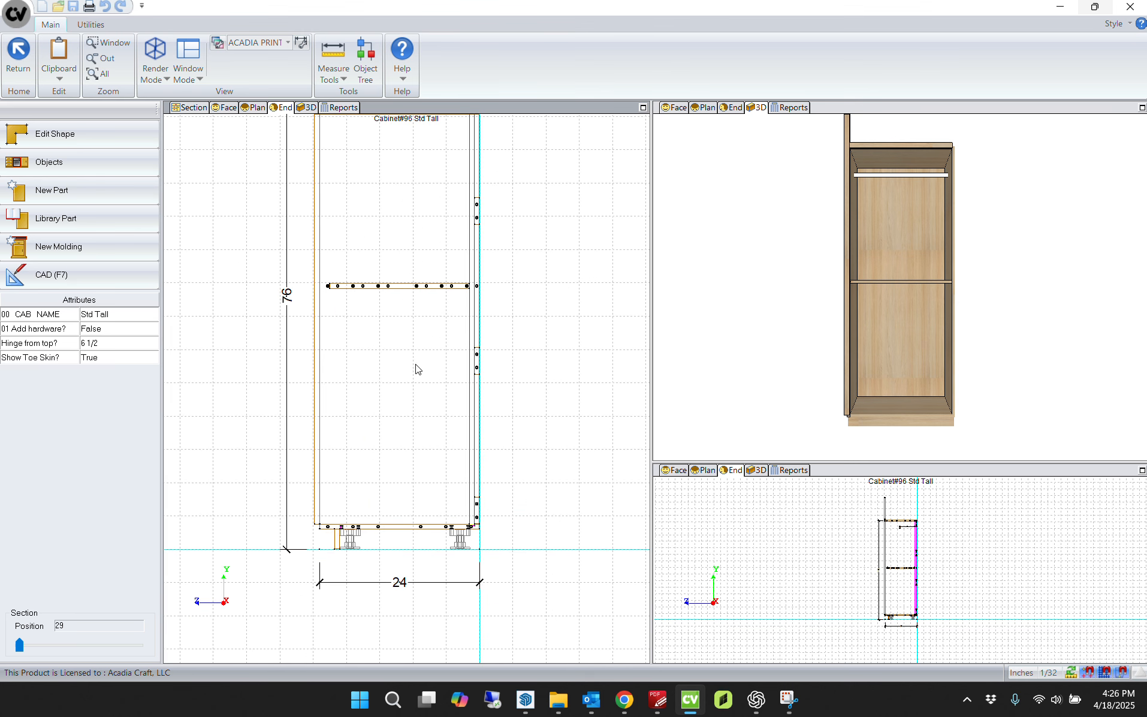
Step: Split the lower interior opening of cabinet #96 horizontally with one adjustable shelf
{"action": "left_click", "coordinate": [183, 107]}
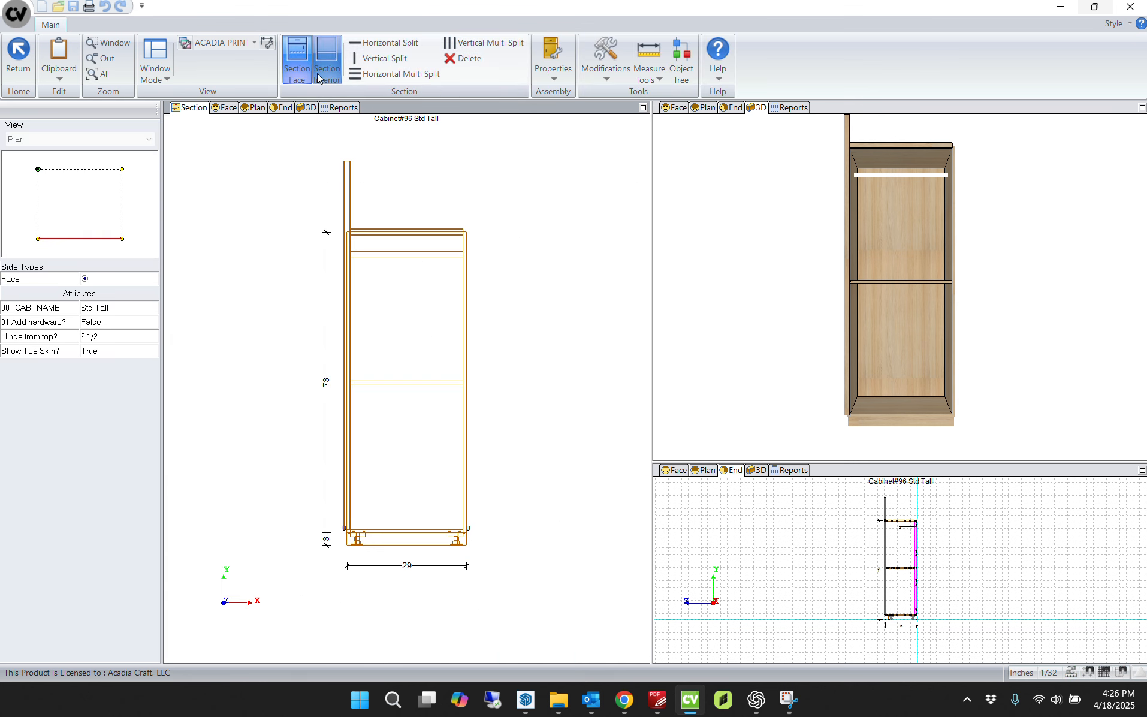
{"action": "left_click", "coordinate": [356, 400]}
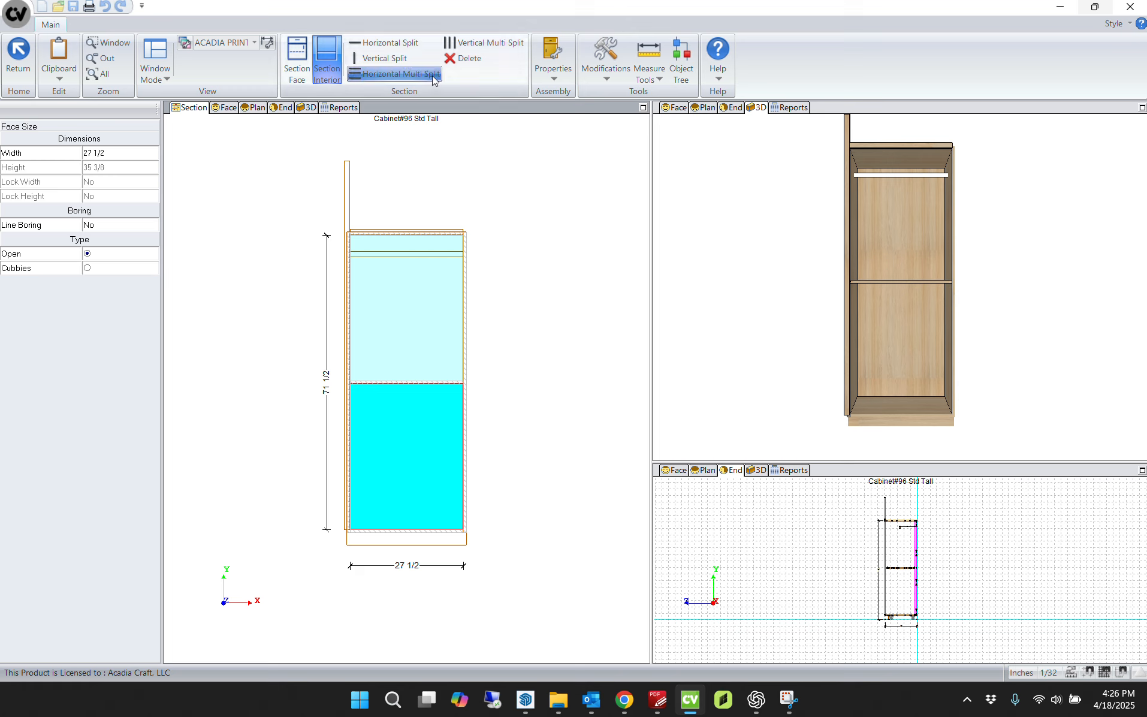
{"action": "left_click", "coordinate": [418, 450]}
{"action": "left_click", "coordinate": [400, 473]}
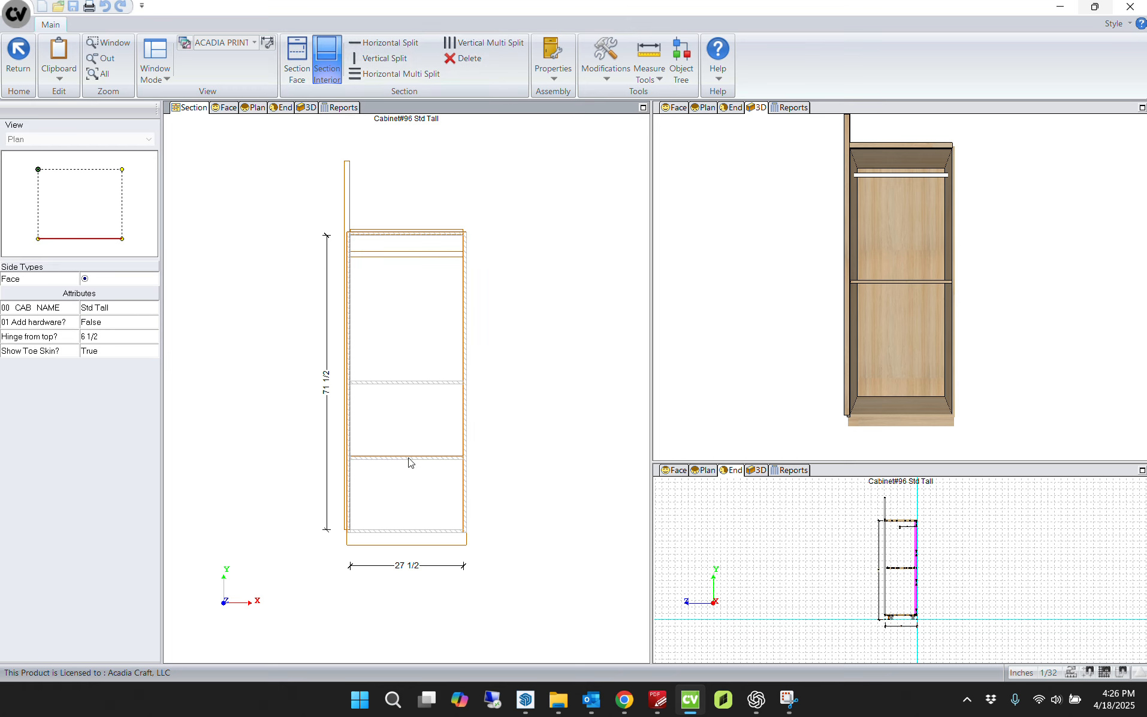
{"action": "left_click", "coordinate": [375, 465]}
{"action": "left_click", "coordinate": [374, 458]}
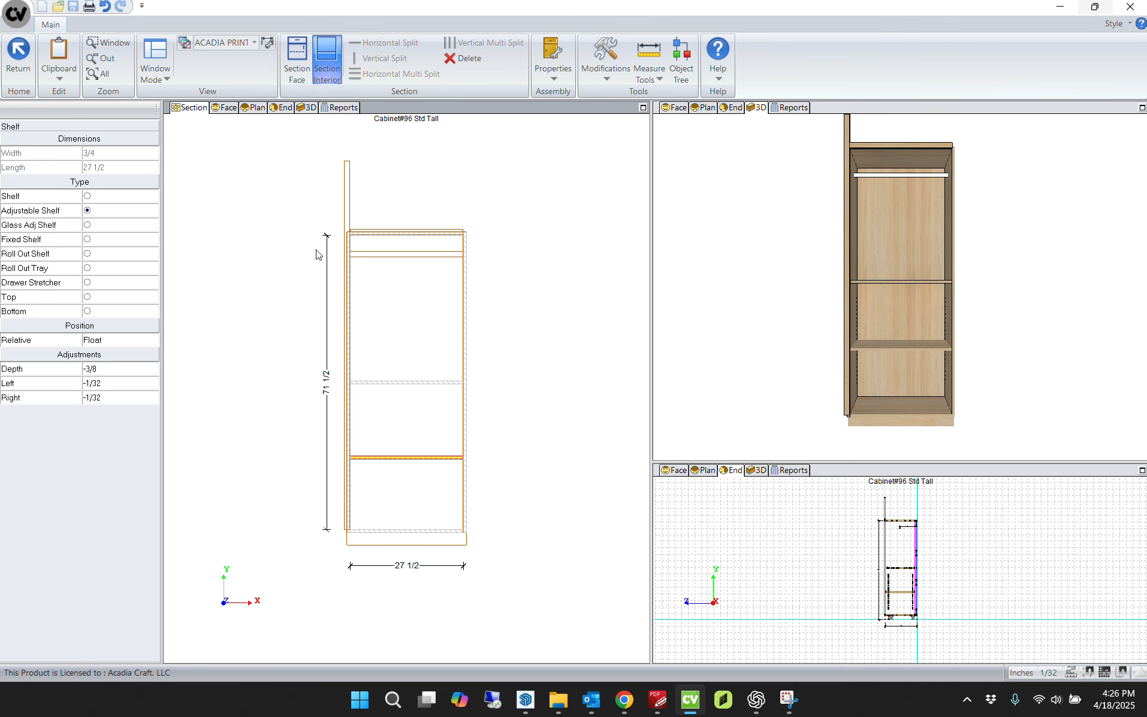
Step: Draw a horizontal CAD line about 19 5/8 long in the empty space behind the cabinet in the end view, and select it
{"action": "left_click", "coordinate": [280, 108]}
{"action": "scroll", "coordinate": [414, 485], "scroll_direction": "up", "scroll_amount": 2}
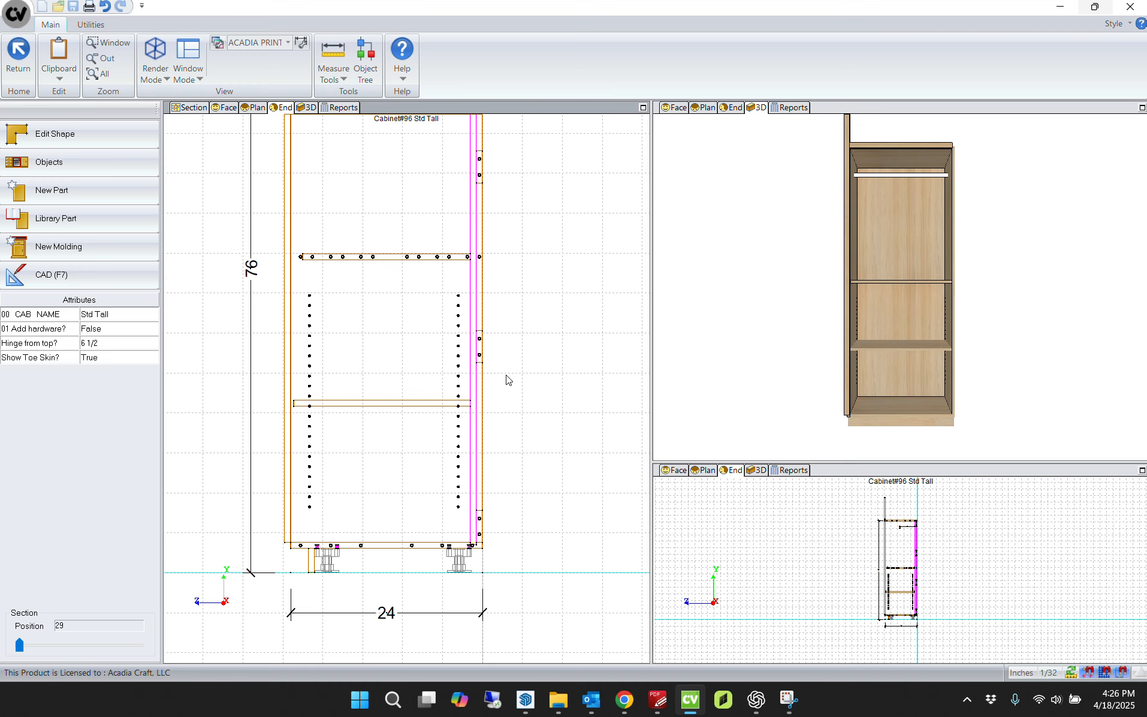
{"action": "middle_click_drag", "start_coordinate": [561, 388], "coordinate": [538, 386]}
{"action": "key", "text": "F7"}
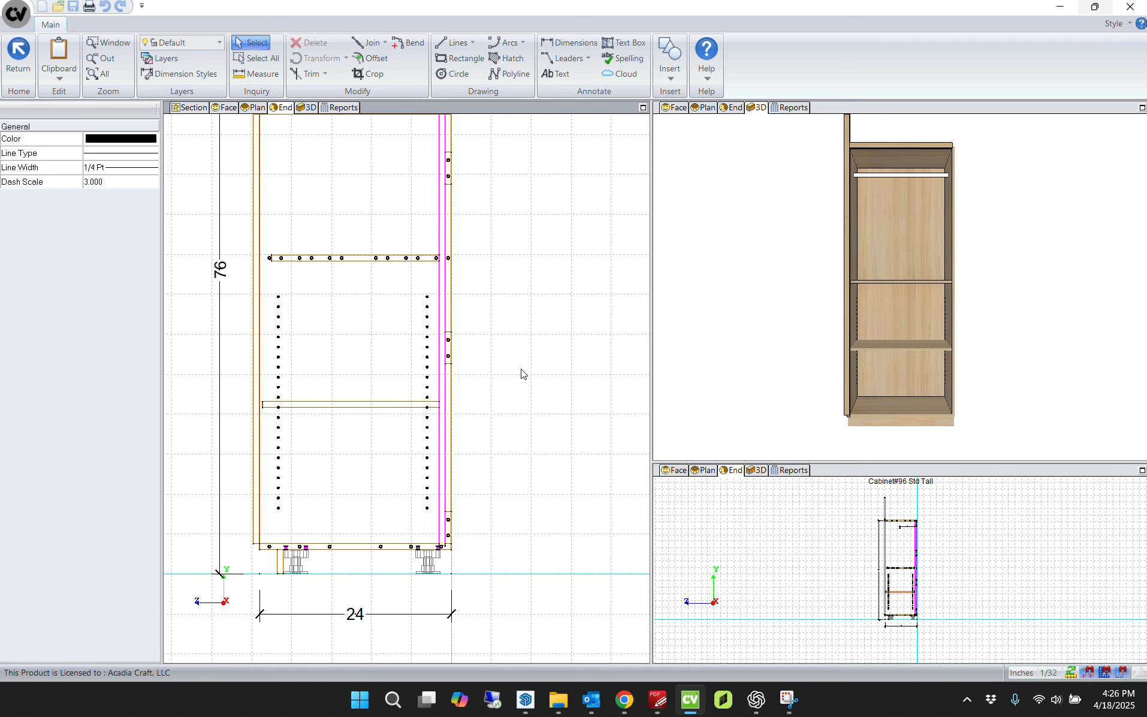
{"action": "left_click", "coordinate": [454, 42]}
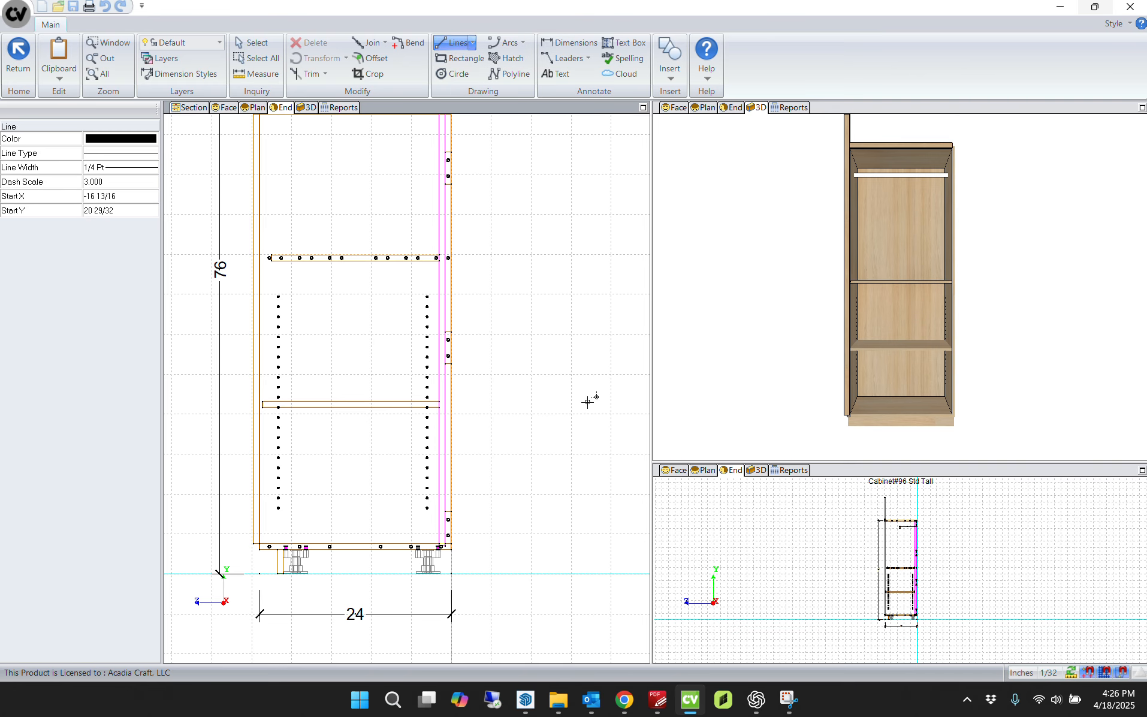
{"action": "middle_click_drag", "start_coordinate": [591, 399], "coordinate": [475, 398]}
{"action": "left_click", "coordinate": [597, 349]}
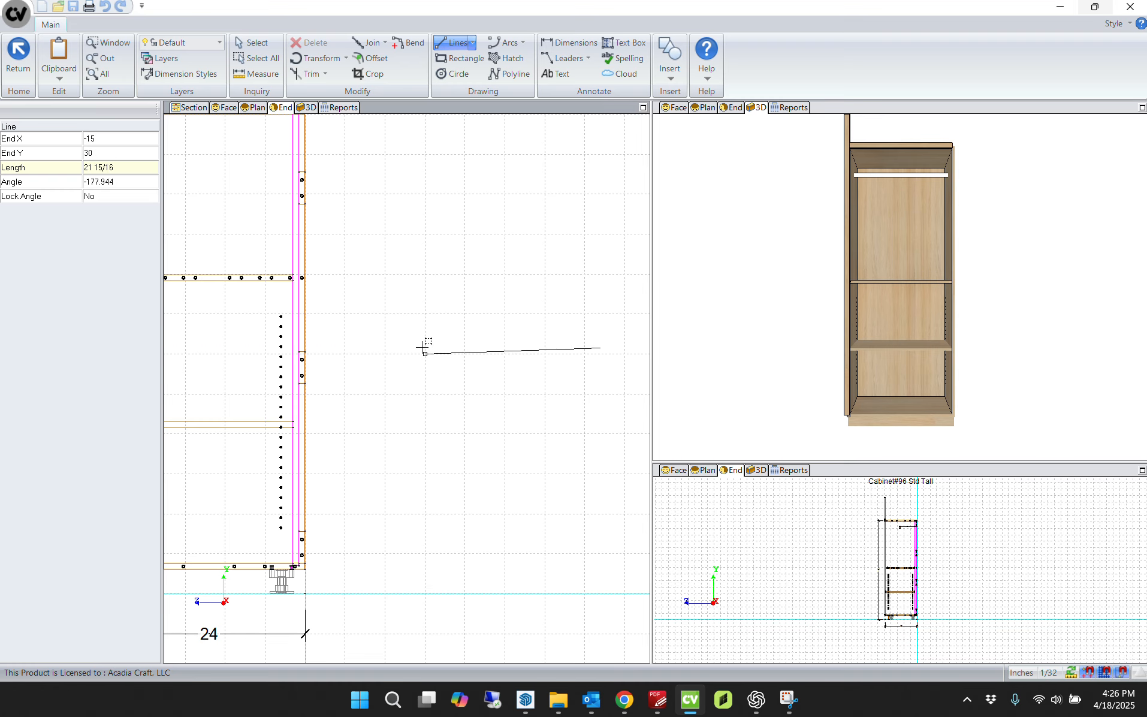
{"action": "scroll", "coordinate": [423, 346], "scroll_direction": "up", "scroll_amount": 1}
{"action": "scroll", "coordinate": [426, 344], "scroll_direction": "up", "scroll_amount": 2}
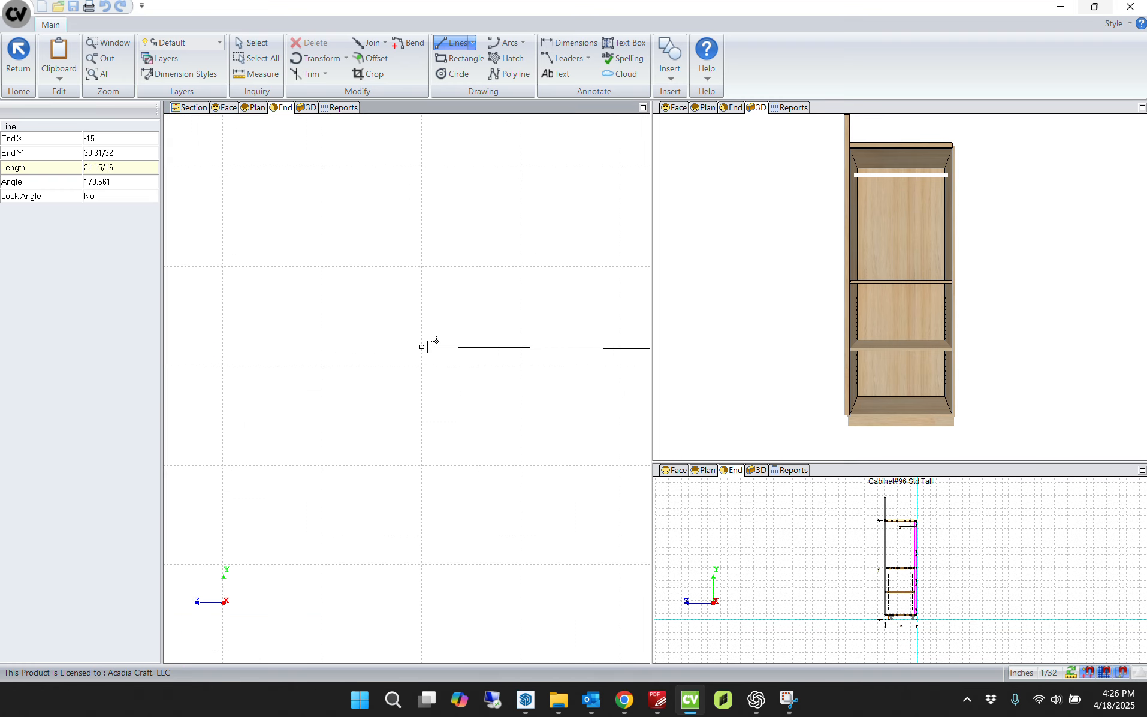
{"action": "left_click", "coordinate": [468, 350]}
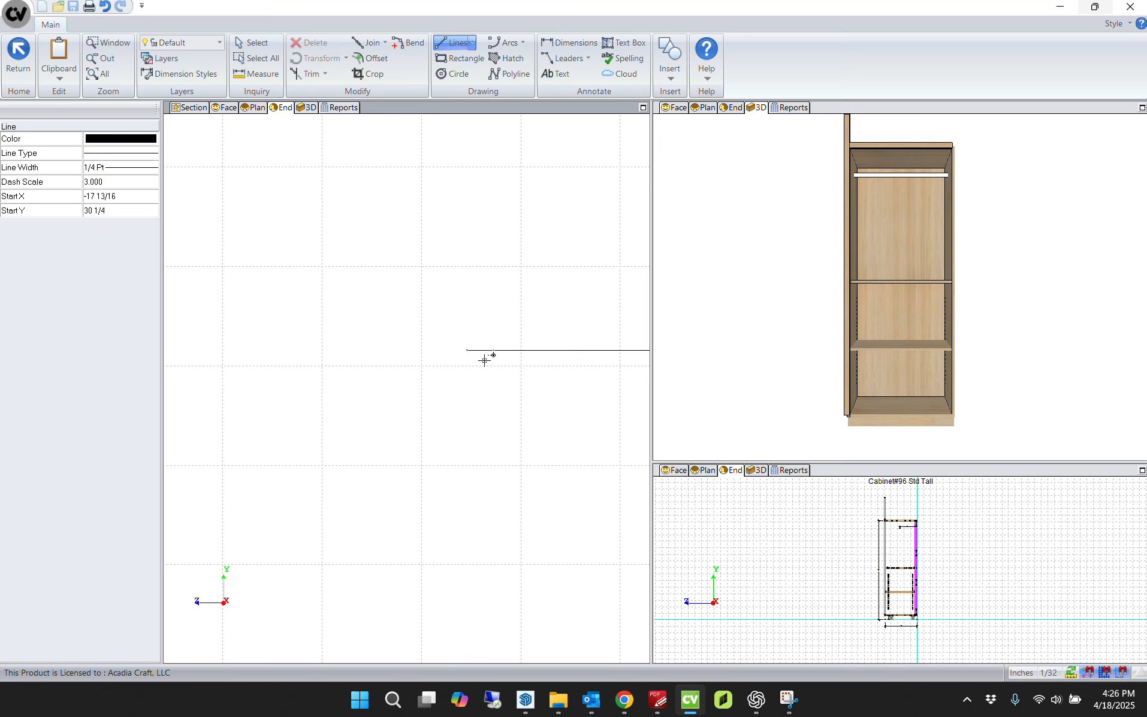
{"action": "middle_click_drag", "start_coordinate": [484, 360], "coordinate": [305, 371]}
{"action": "key", "text": "Escape"}
{"action": "left_click", "coordinate": [460, 367]}
Step: Try tilting the selected line by subtracting 35 degrees from its angle, then add 35 degrees back
{"action": "left_click", "coordinate": [138, 281]}
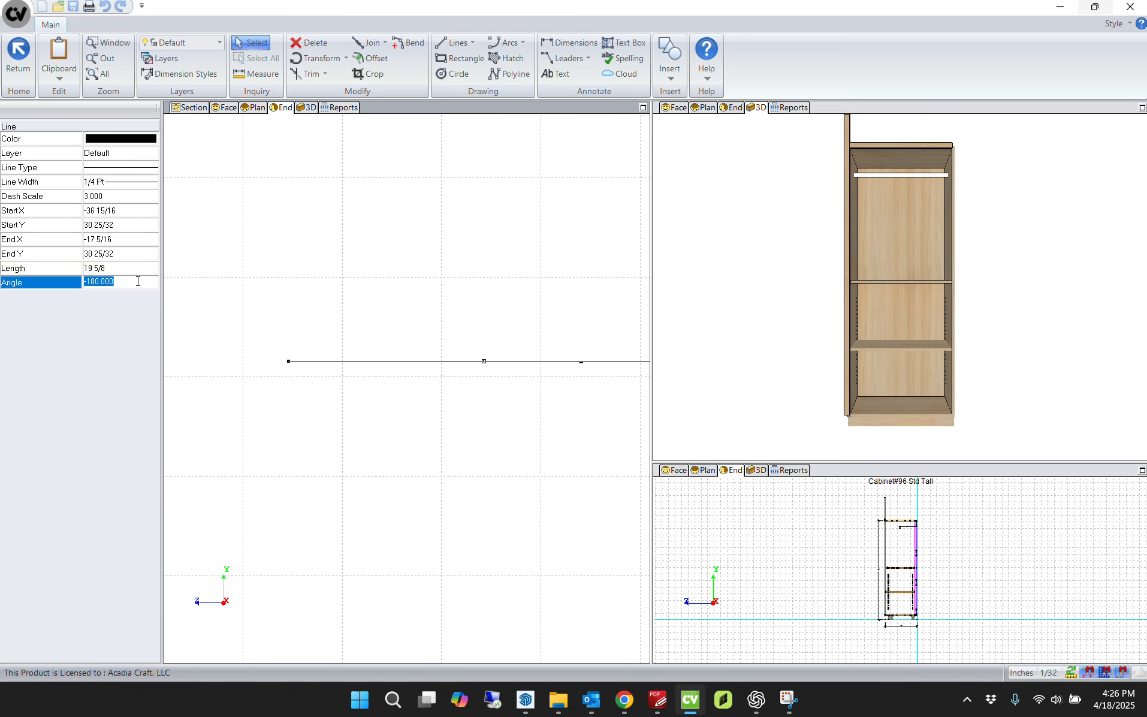
{"action": "left_click", "coordinate": [129, 282]}
{"action": "type", "text": "-36 15"}
{"action": "key", "text": "Return"}
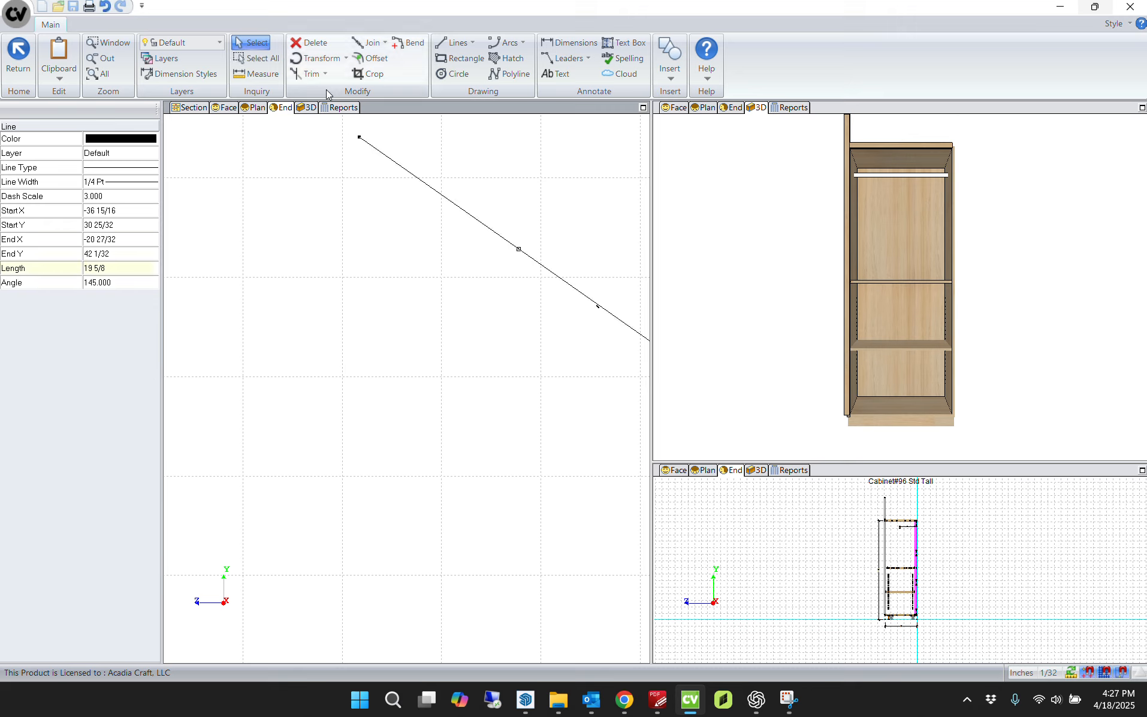
{"action": "left_click", "coordinate": [133, 282]}
{"action": "left_click", "coordinate": [134, 281]}
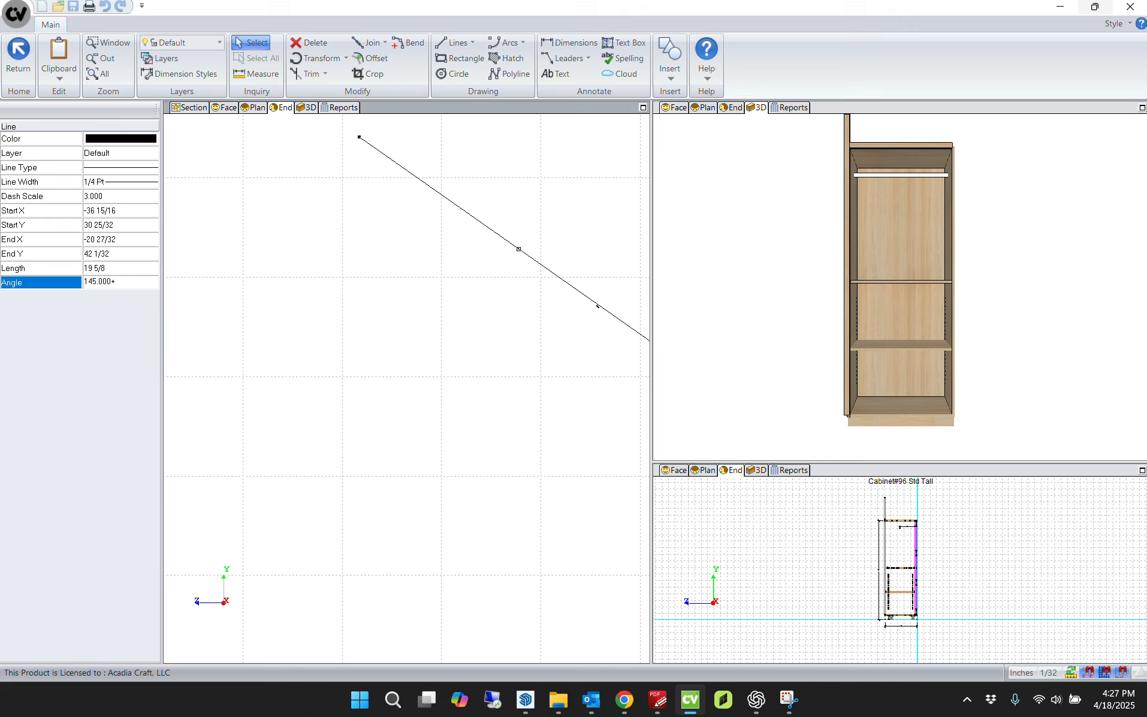
{"action": "type", "text": "+35"}
{"action": "key", "text": "Return"}
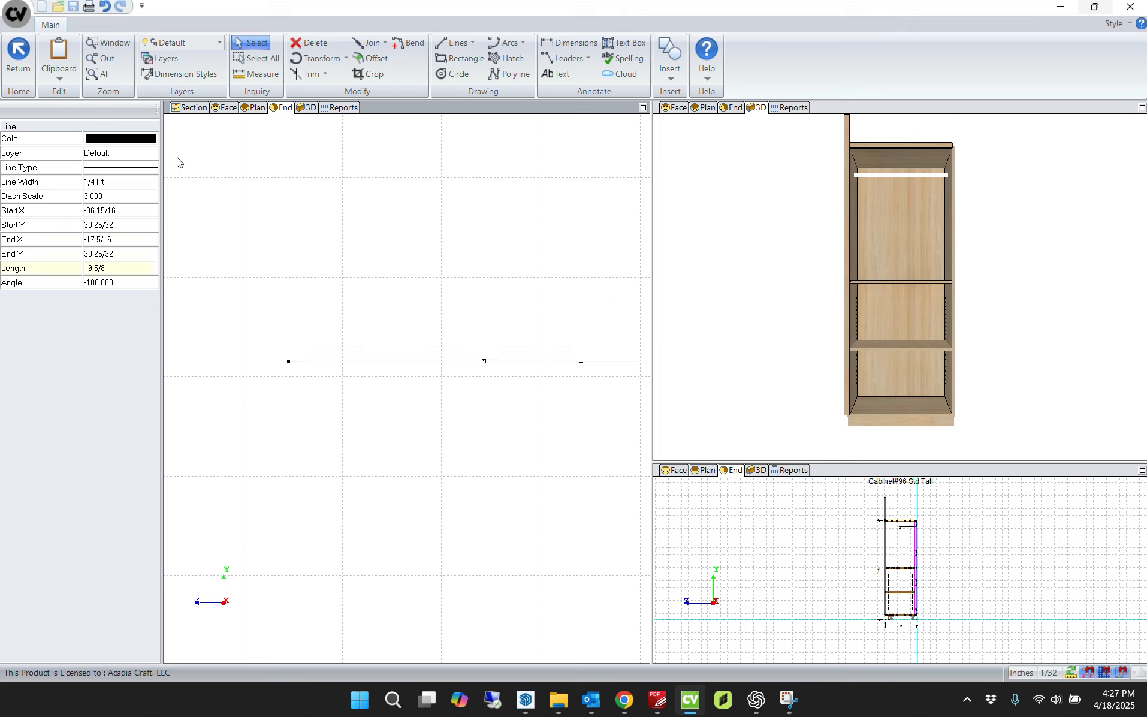
Step: Tilt the line down toward the cabinet by adding 35 degrees and subtracting 15, for an angle of -160
{"action": "left_click", "coordinate": [122, 282]}
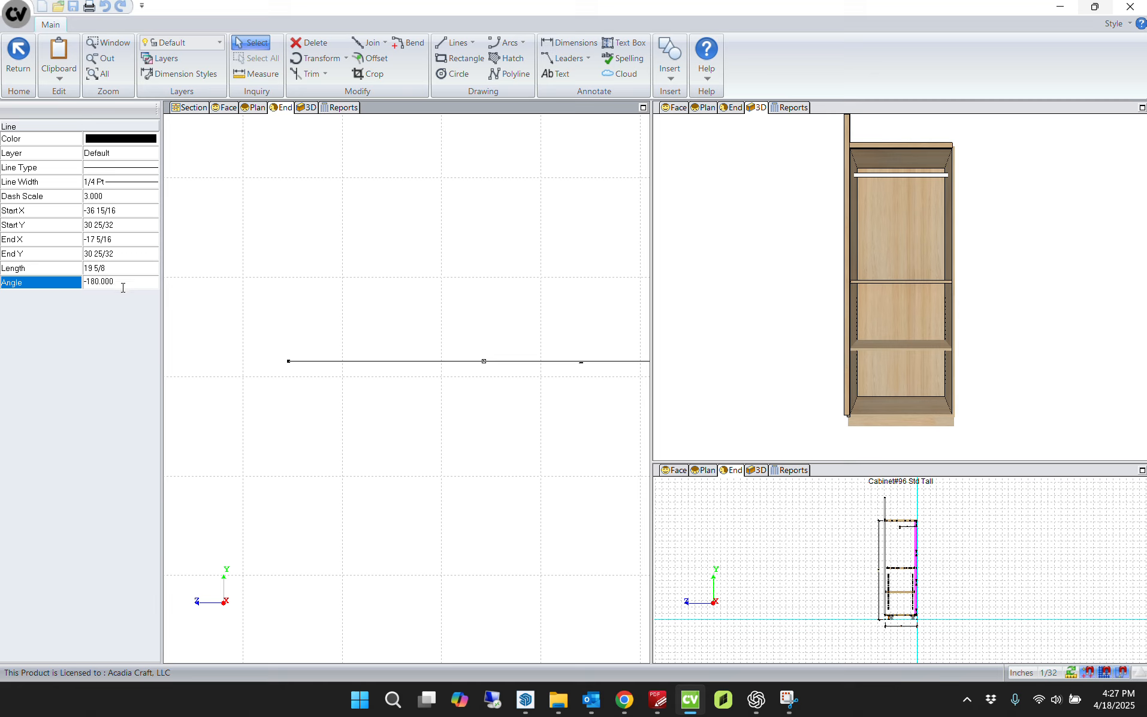
{"action": "type", "text": "+35"}
{"action": "key", "text": "Return"}
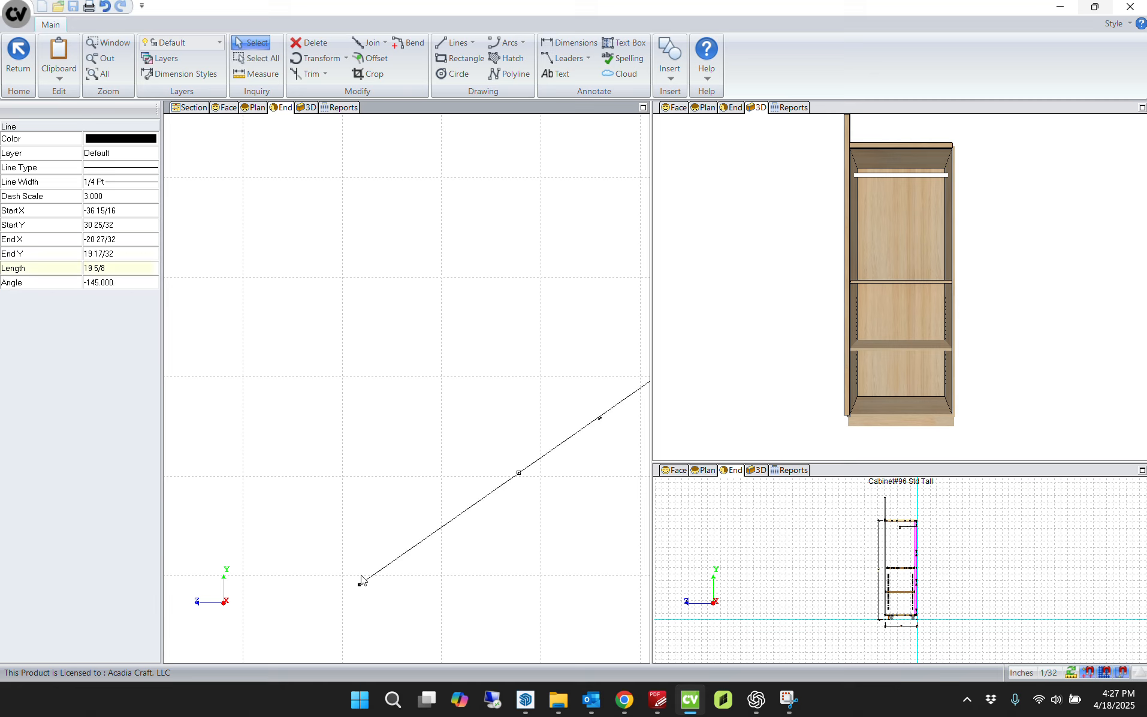
{"action": "left_click", "coordinate": [124, 283]}
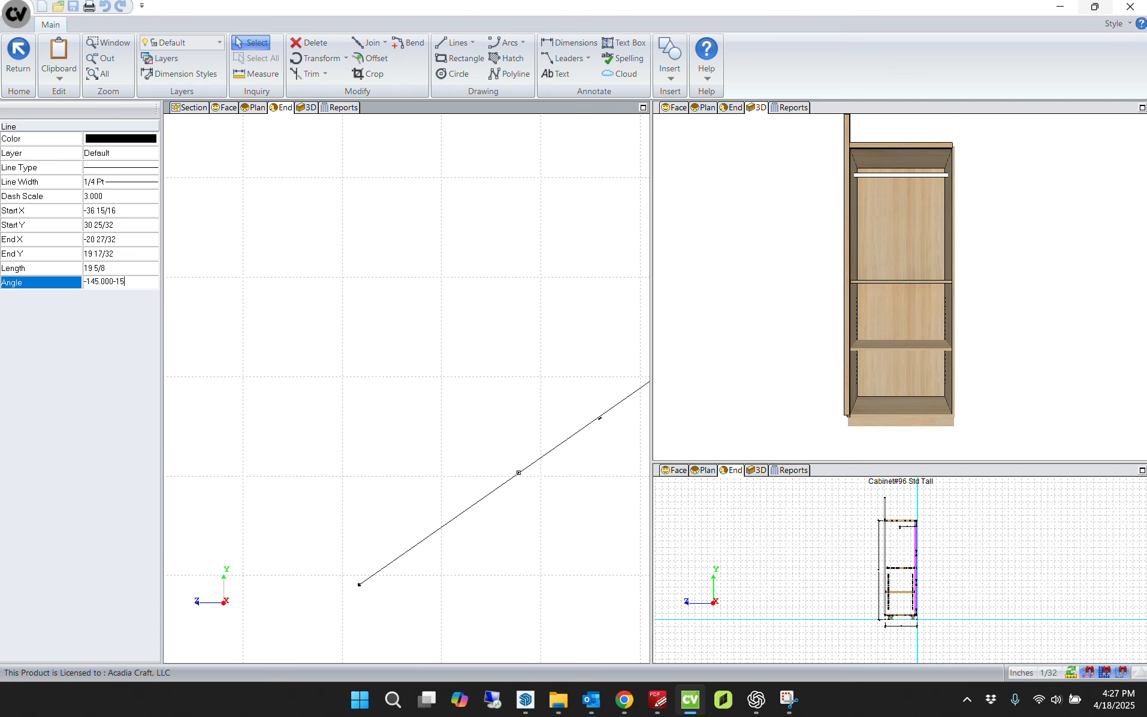
{"action": "key", "text": "Return"}
Step: Offset the sloped line 0.75 to its lower side
{"action": "scroll", "coordinate": [413, 360], "scroll_direction": "down", "scroll_amount": 4}
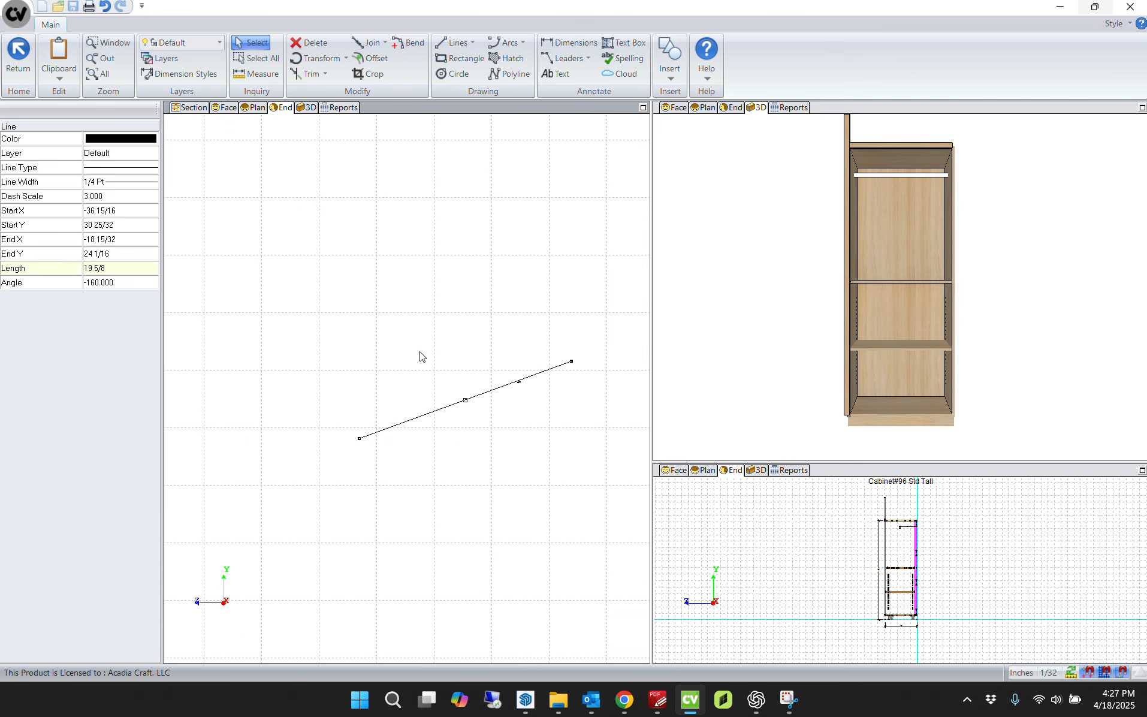
{"action": "scroll", "coordinate": [484, 409], "scroll_direction": "up", "scroll_amount": 2}
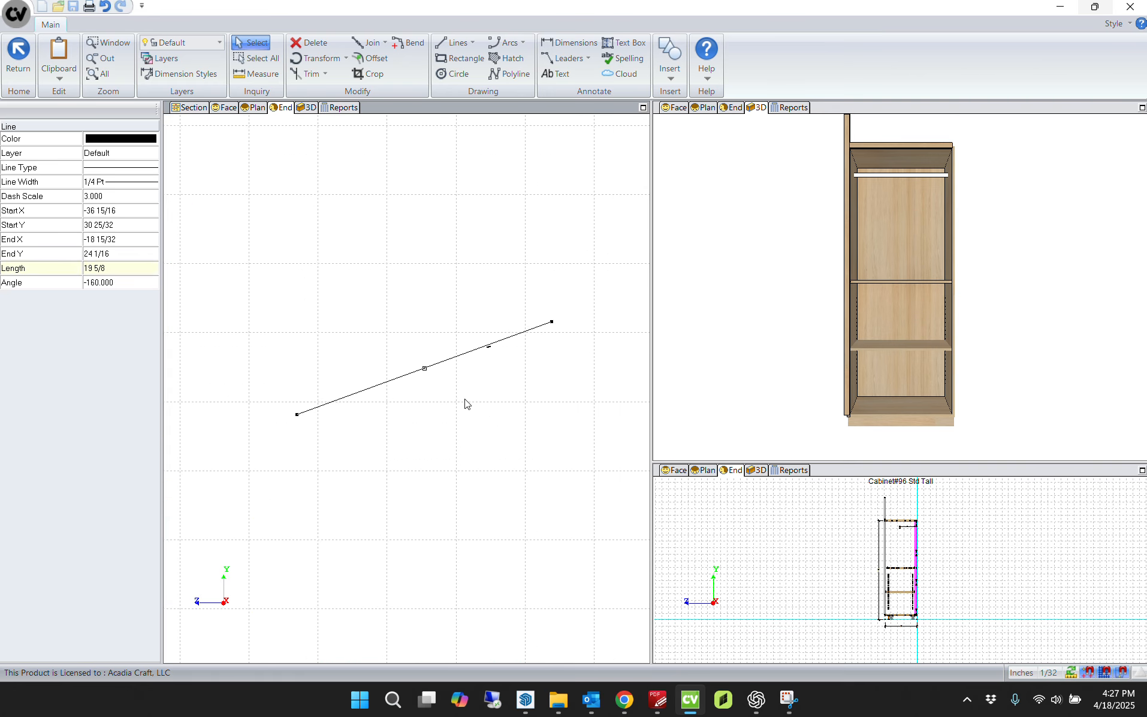
{"action": "scroll", "coordinate": [387, 414], "scroll_direction": "down", "scroll_amount": 3}
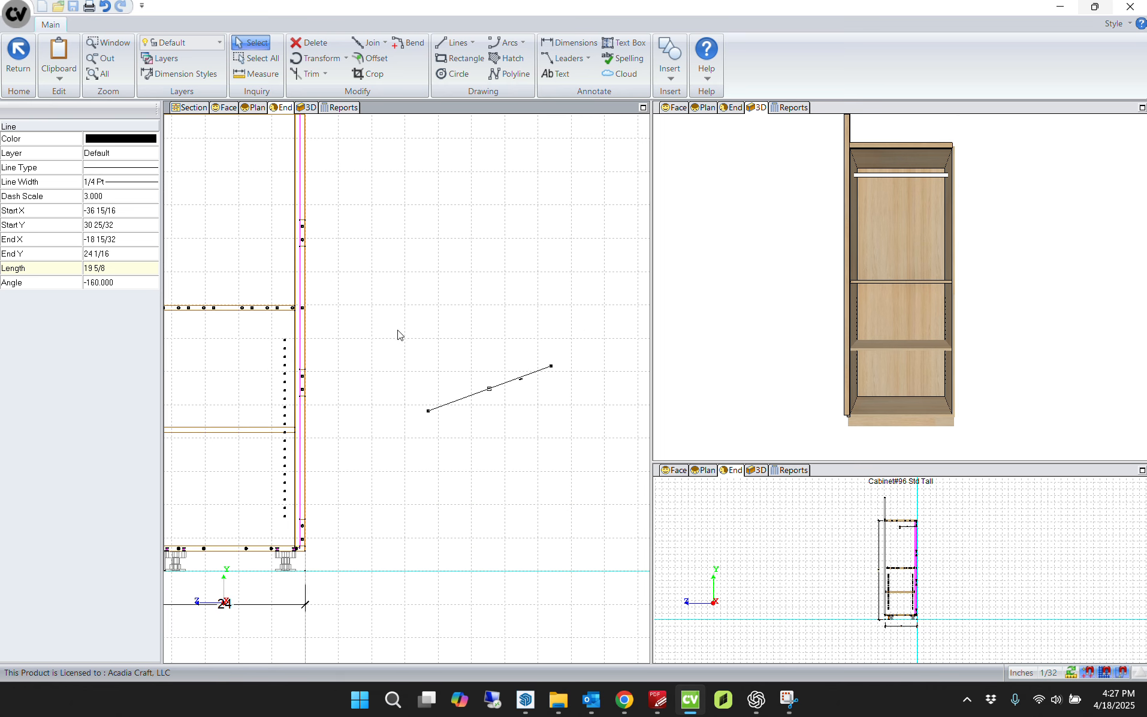
{"action": "left_click", "coordinate": [370, 58]}
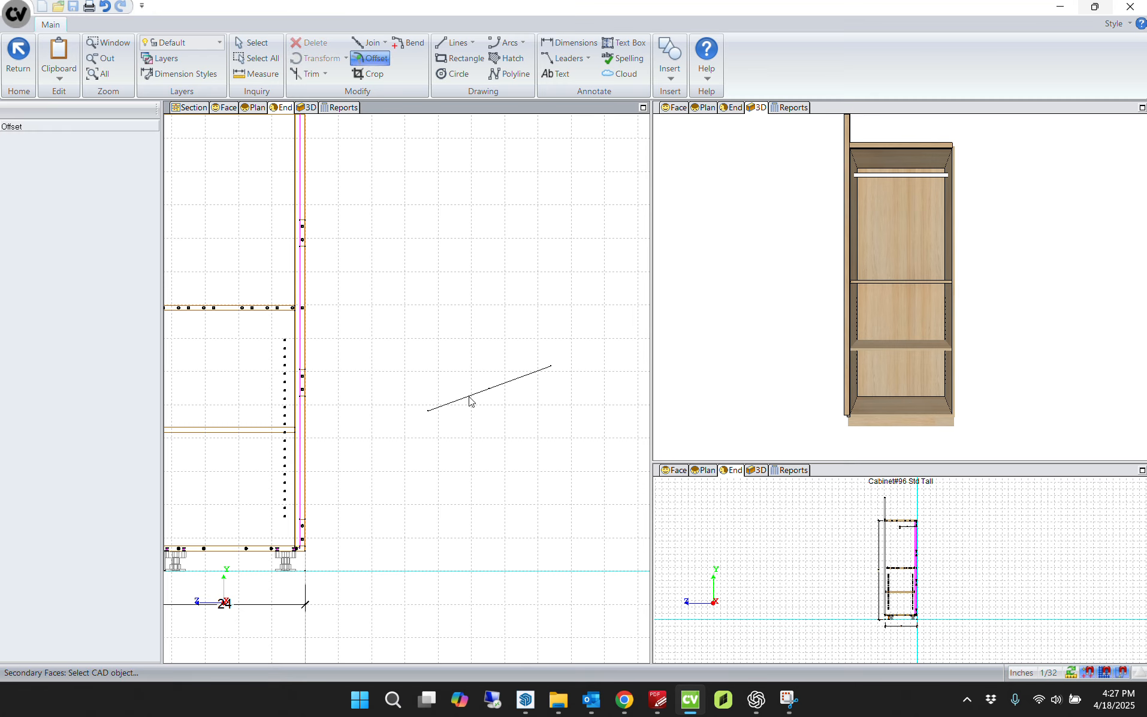
{"action": "left_click", "coordinate": [470, 401]}
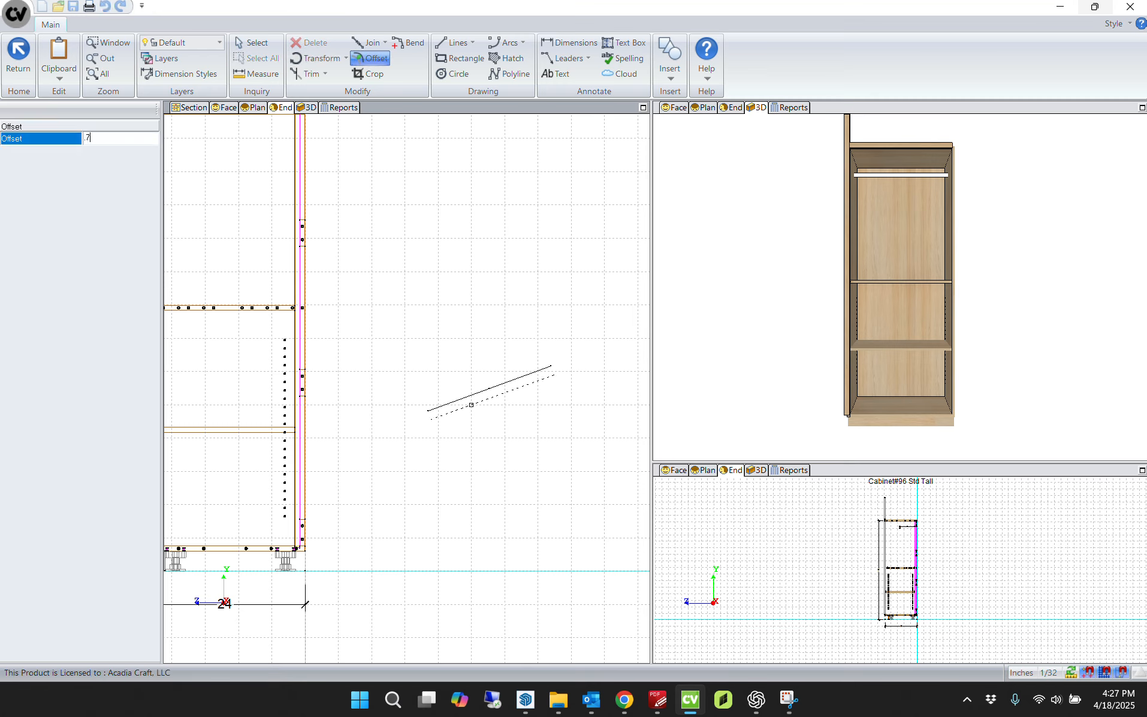
{"action": "left_click", "coordinate": [471, 406]}
Step: Draw a 2.25 line from the lower sloped line's front end, perpendicular to the slope and up through the upper line's end
{"action": "left_click", "coordinate": [454, 43]}
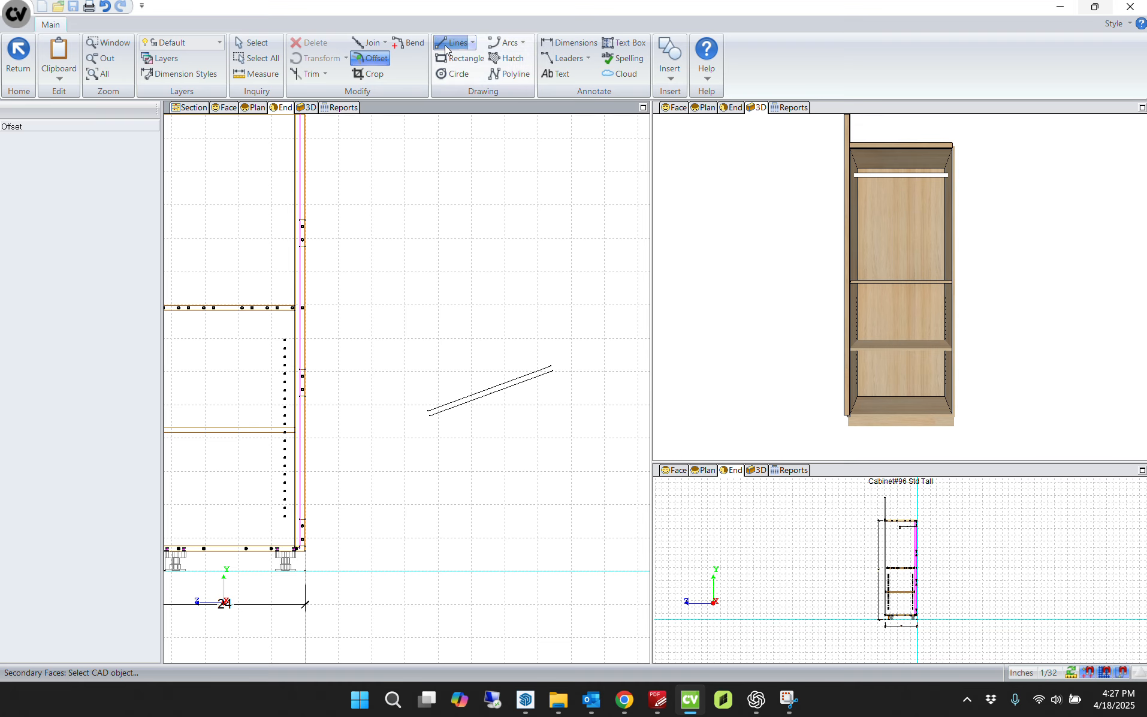
{"action": "scroll", "coordinate": [438, 413], "scroll_direction": "up", "scroll_amount": 3}
{"action": "scroll", "coordinate": [437, 413], "scroll_direction": "up", "scroll_amount": 3}
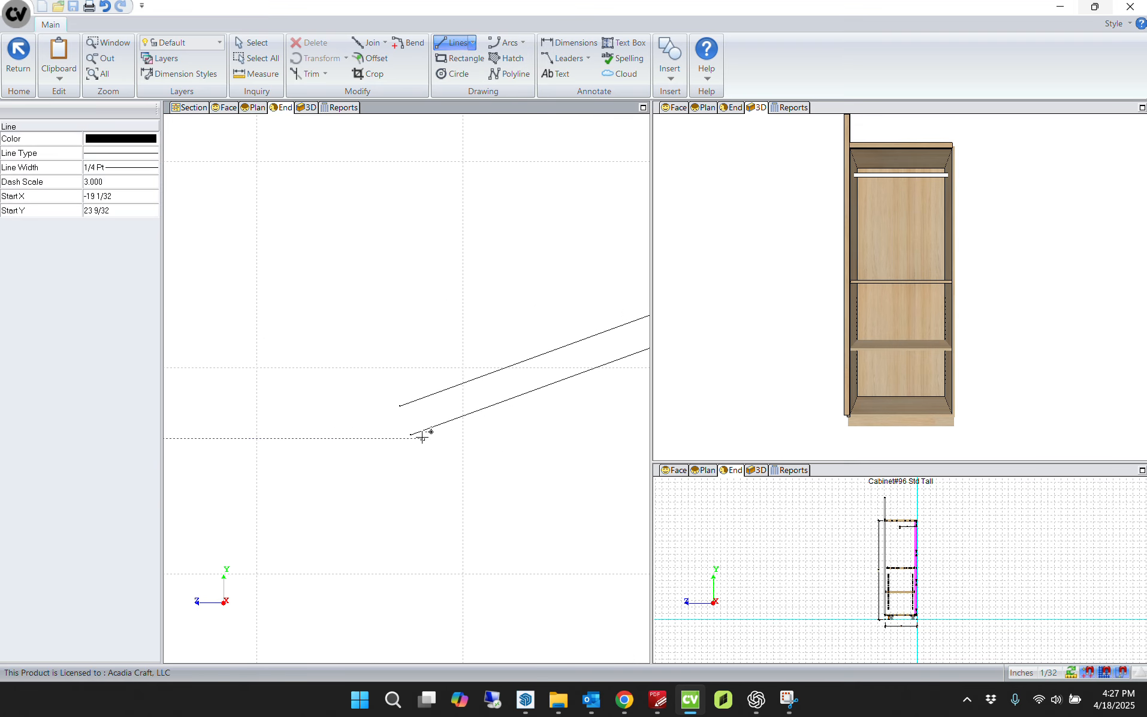
{"action": "left_click", "coordinate": [411, 434]}
{"action": "type", "text": "2.25"}
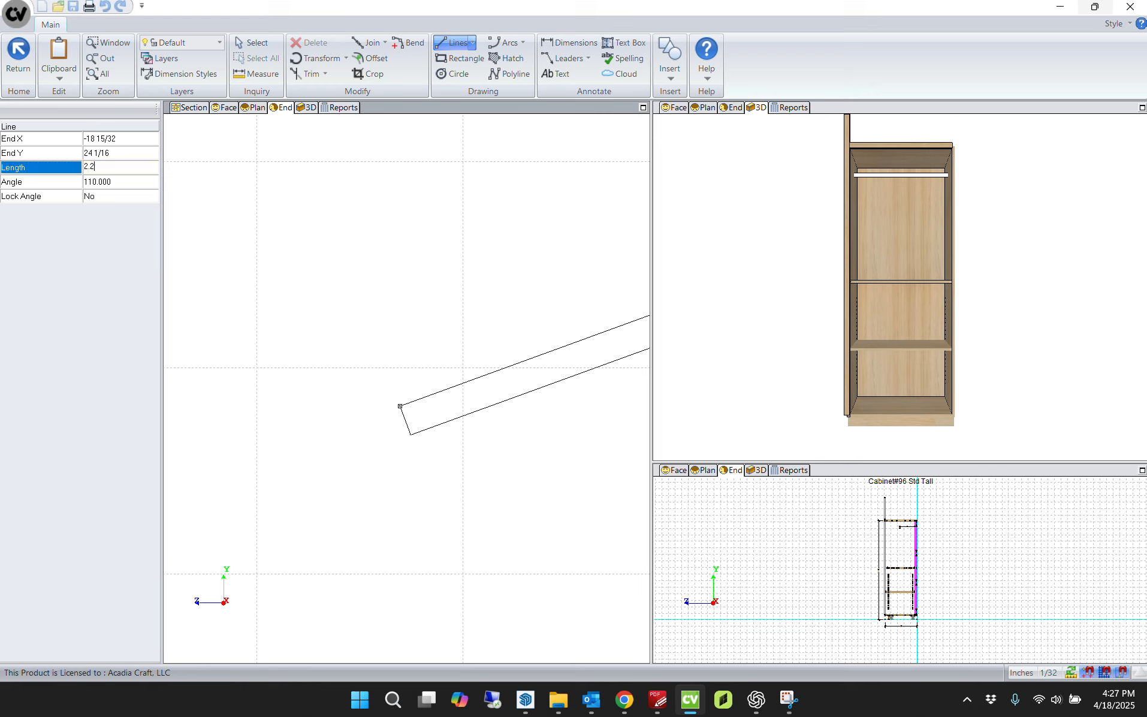
{"action": "key", "text": "Return"}
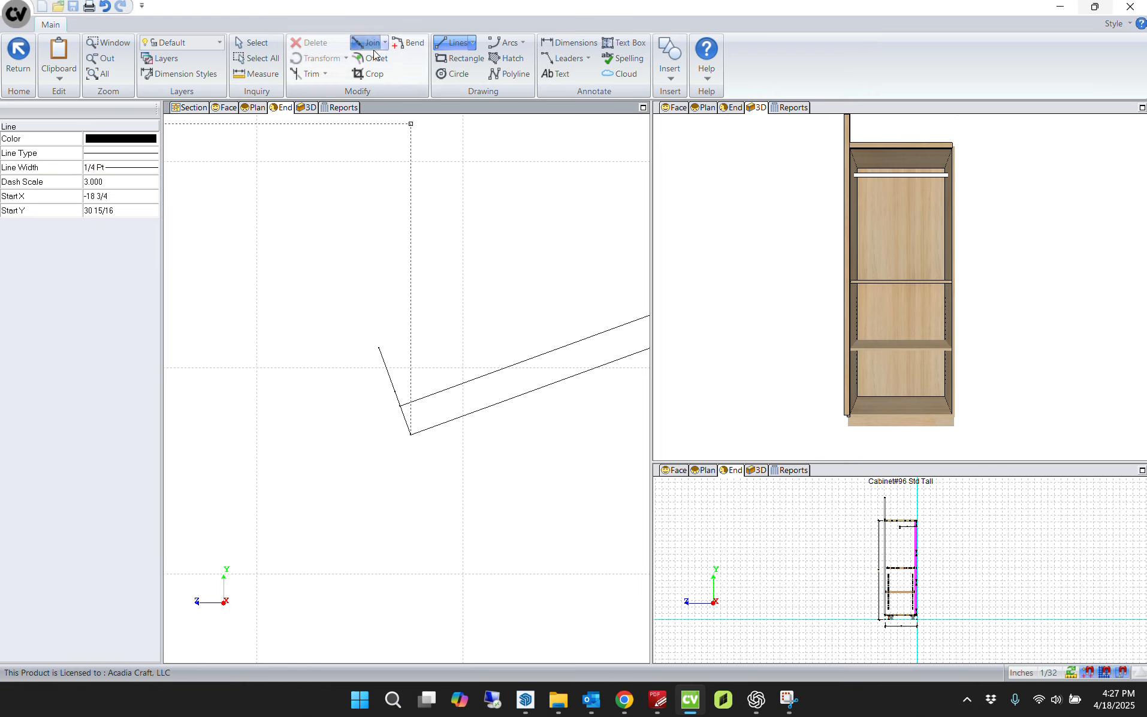
Step: Offset the 2.25 line at the slope's front end by 0.75 toward the outside, away from the sloped lines
{"action": "left_click", "coordinate": [371, 57]}
{"action": "left_click", "coordinate": [398, 405]}
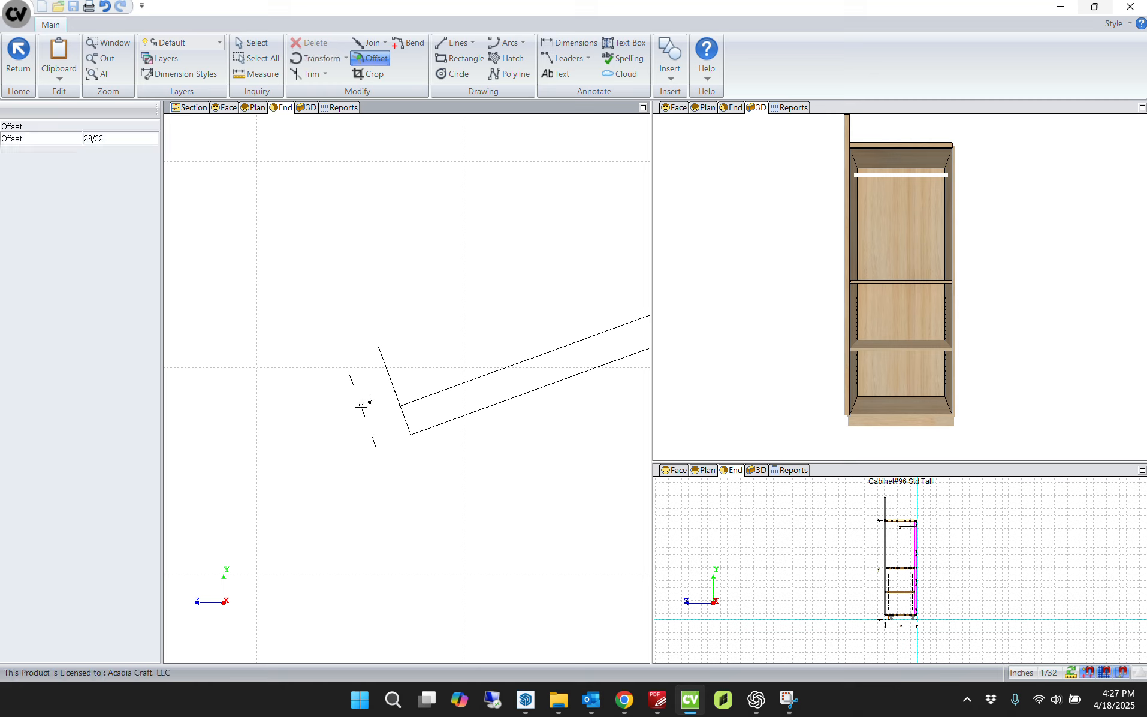
{"action": "type", "text": ".75"}
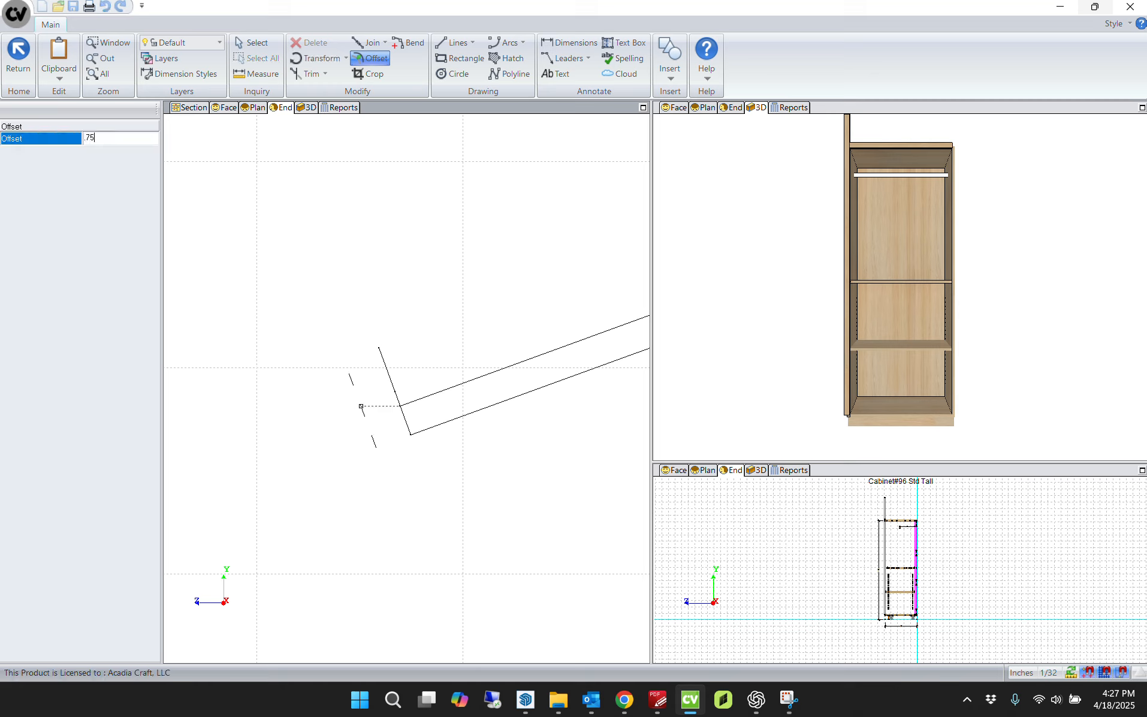
{"action": "key", "text": "Return"}
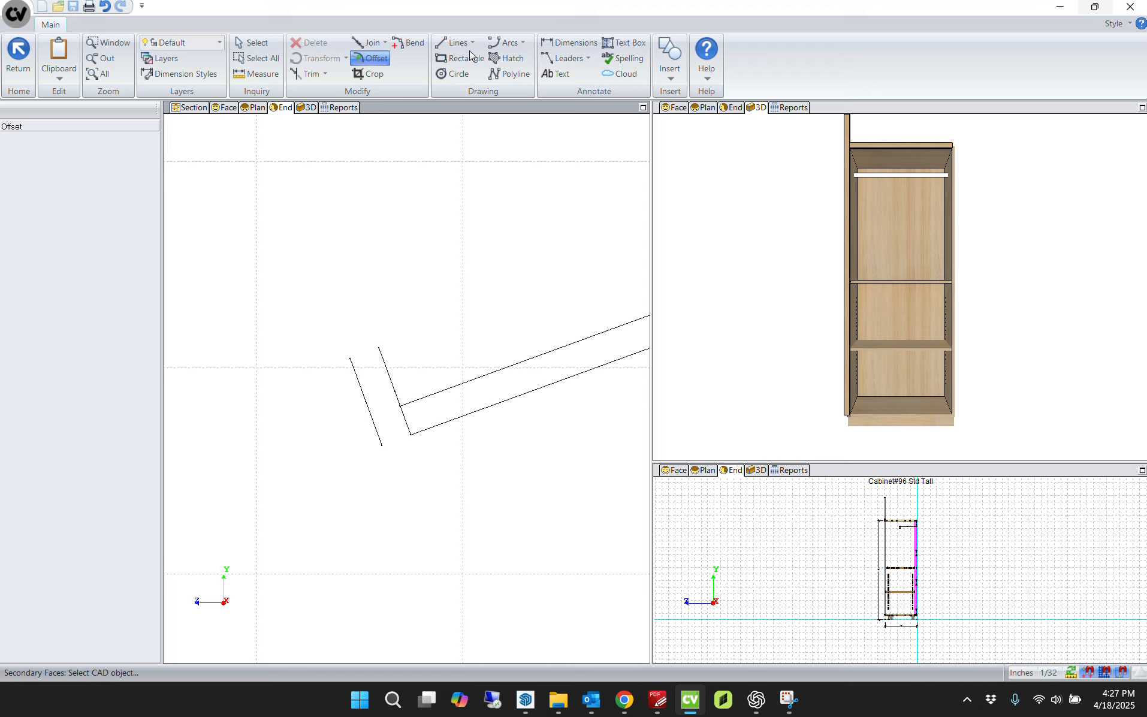
Step: Close the upper and lower ends of the front lip with short lines joining its two parallel sides
{"action": "left_click", "coordinate": [454, 42]}
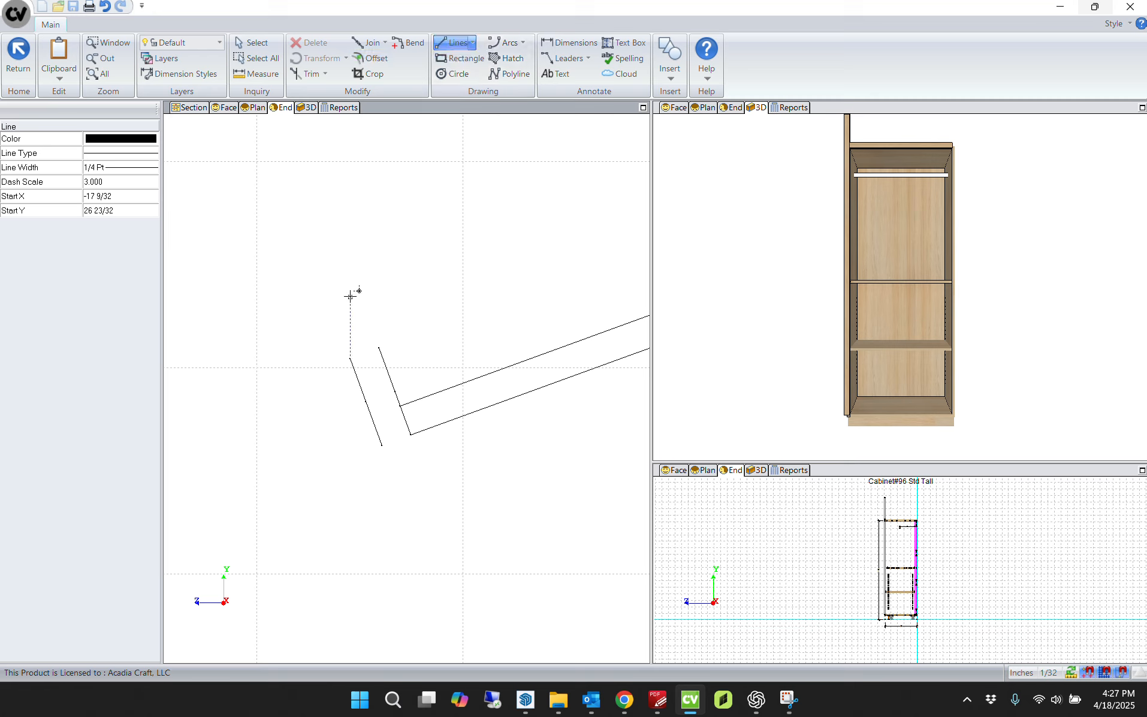
{"action": "left_click", "coordinate": [352, 359]}
{"action": "left_click", "coordinate": [379, 348]}
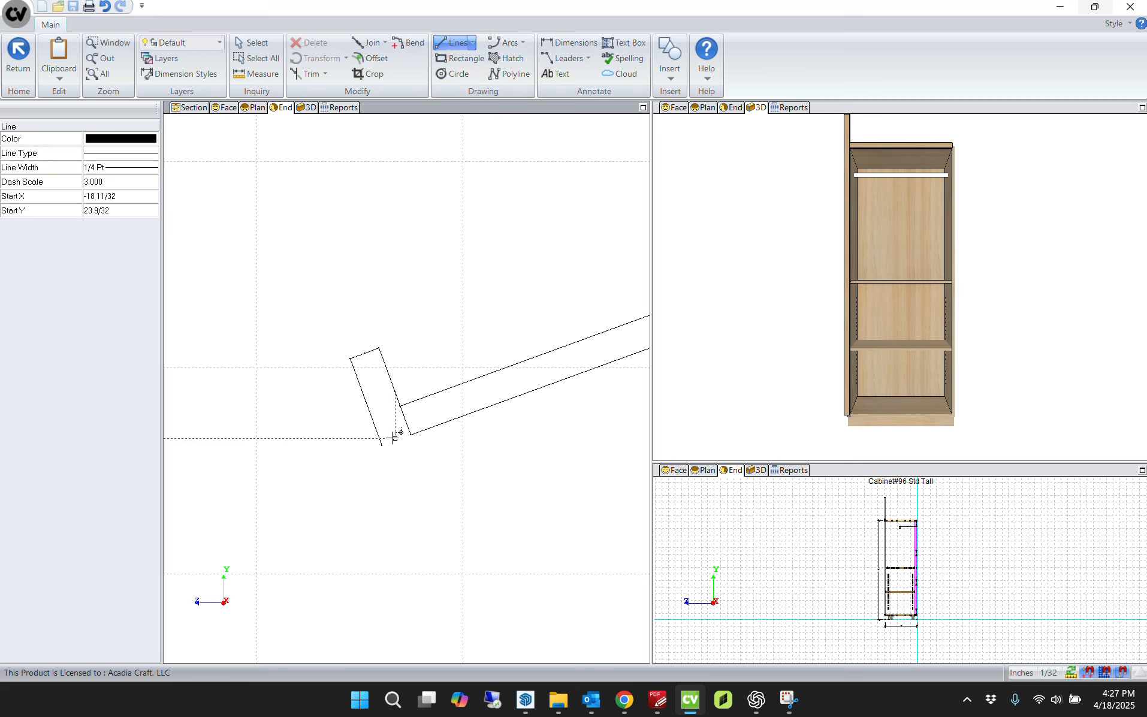
{"action": "left_click", "coordinate": [382, 445]}
{"action": "key", "text": "Escape"}
{"action": "scroll", "coordinate": [420, 425], "scroll_direction": "down", "scroll_amount": 5}
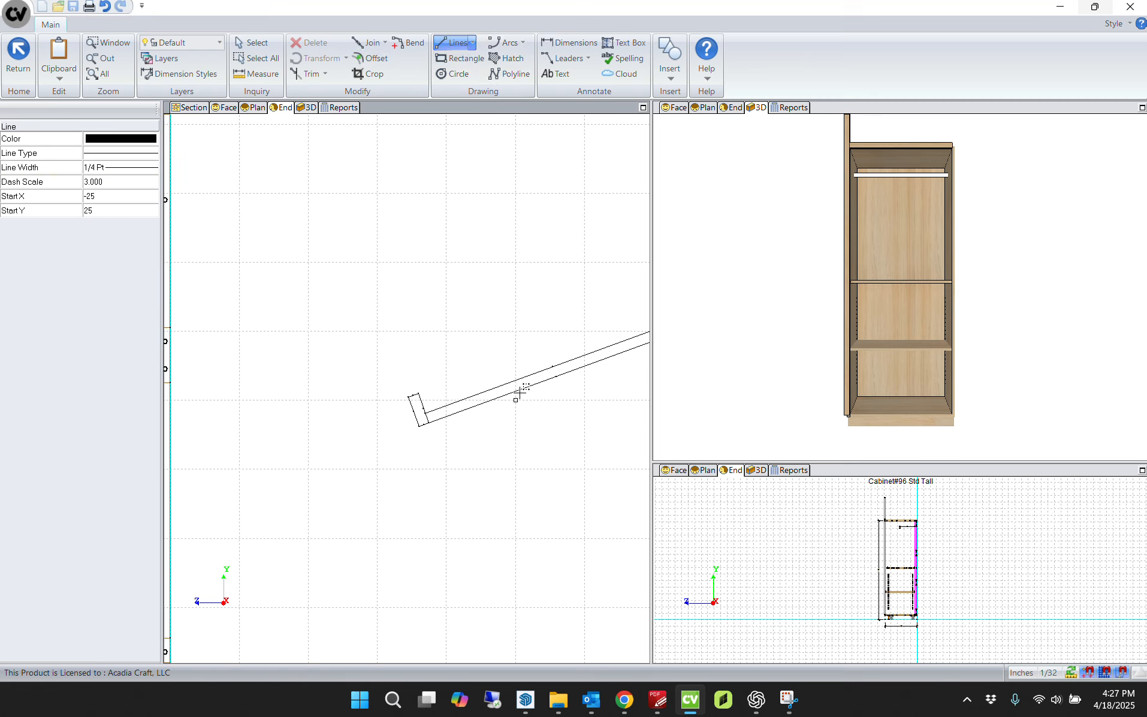
Step: Move the whole slanted profile into the cabinet beneath the adjustable shelf, with its lower front corner at about X 22 15/32, Y 13 5/32
{"action": "key", "text": "Escape"}
{"action": "left_click_drag", "start_coordinate": [425, 280], "coordinate": [618, 442]}
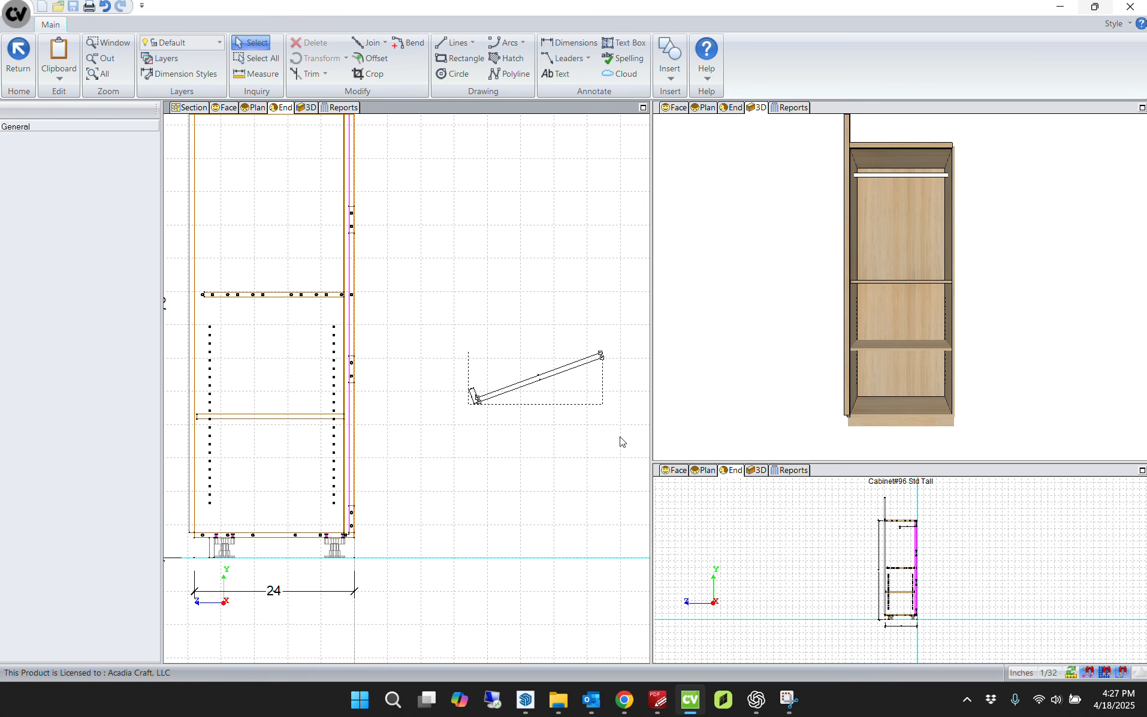
{"action": "scroll", "coordinate": [462, 408], "scroll_direction": "up", "scroll_amount": 2}
{"action": "scroll", "coordinate": [462, 407], "scroll_direction": "up", "scroll_amount": 3}
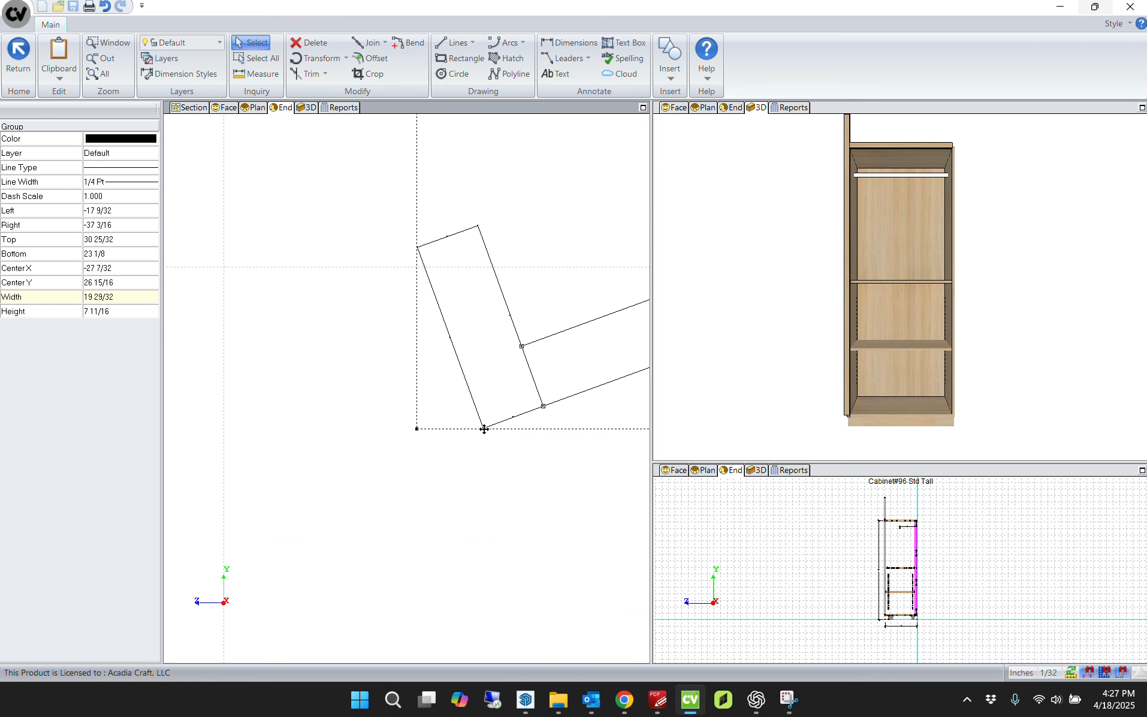
{"action": "left_click", "coordinate": [484, 426]}
{"action": "scroll", "coordinate": [458, 454], "scroll_direction": "down", "scroll_amount": 6}
{"action": "middle_click_drag", "start_coordinate": [414, 473], "coordinate": [722, 257]}
{"action": "scroll", "coordinate": [474, 401], "scroll_direction": "up", "scroll_amount": 5}
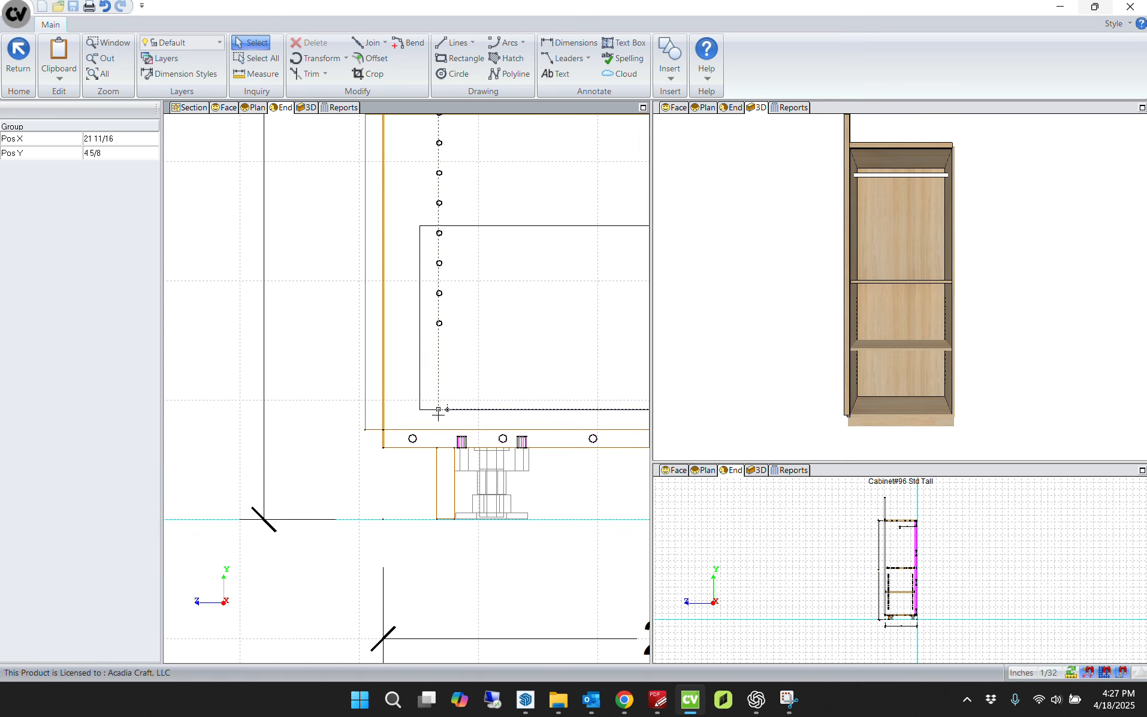
{"action": "scroll", "coordinate": [390, 427], "scroll_direction": "down", "scroll_amount": 4}
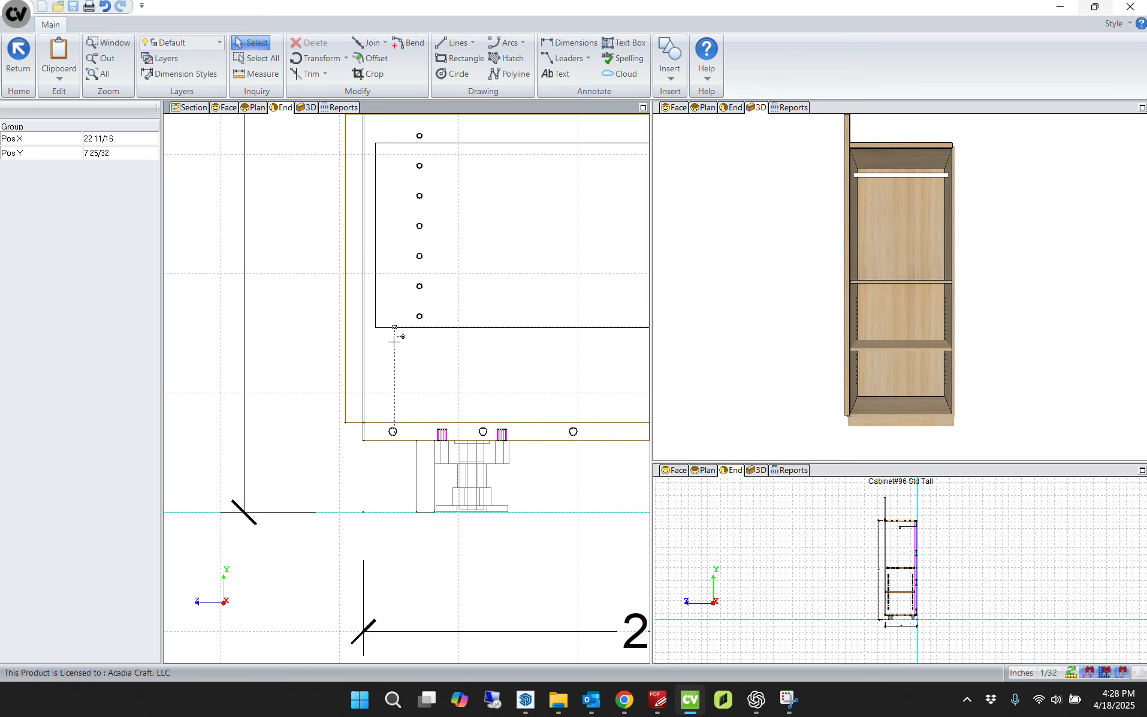
{"action": "scroll", "coordinate": [384, 390], "scroll_direction": "up", "scroll_amount": 2}
{"action": "scroll", "coordinate": [375, 420], "scroll_direction": "down", "scroll_amount": 1}
{"action": "scroll", "coordinate": [359, 401], "scroll_direction": "up", "scroll_amount": 3}
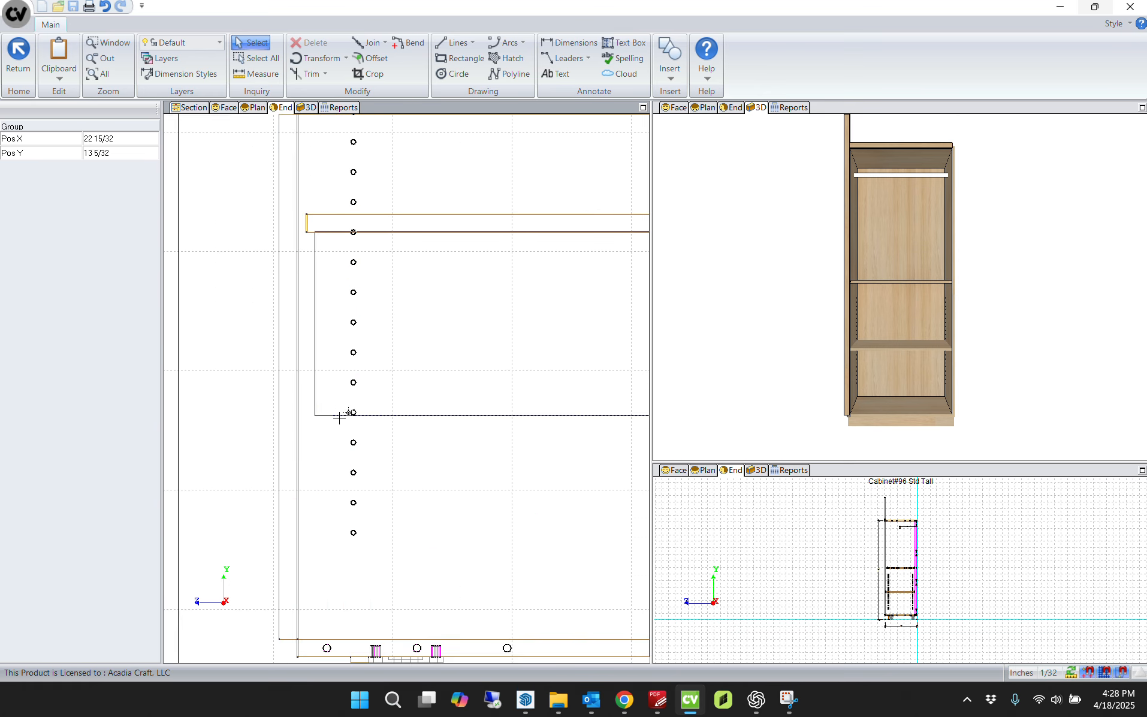
{"action": "left_click", "coordinate": [340, 418]}
{"action": "scroll", "coordinate": [348, 426], "scroll_direction": "down", "scroll_amount": 2}
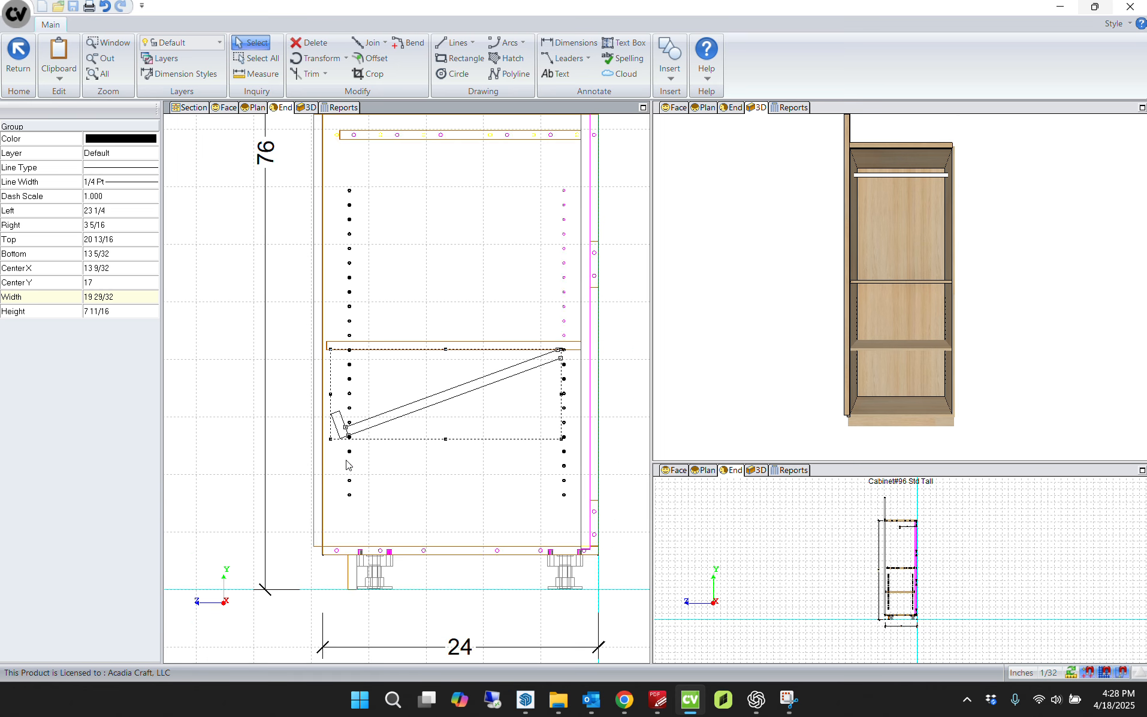
Step: Draw a 2.25 line from the upper sloped line's rear end, perpendicular to the slope and down through the lower line's end
{"action": "left_click", "coordinate": [635, 344]}
{"action": "double_click", "coordinate": [547, 363]}
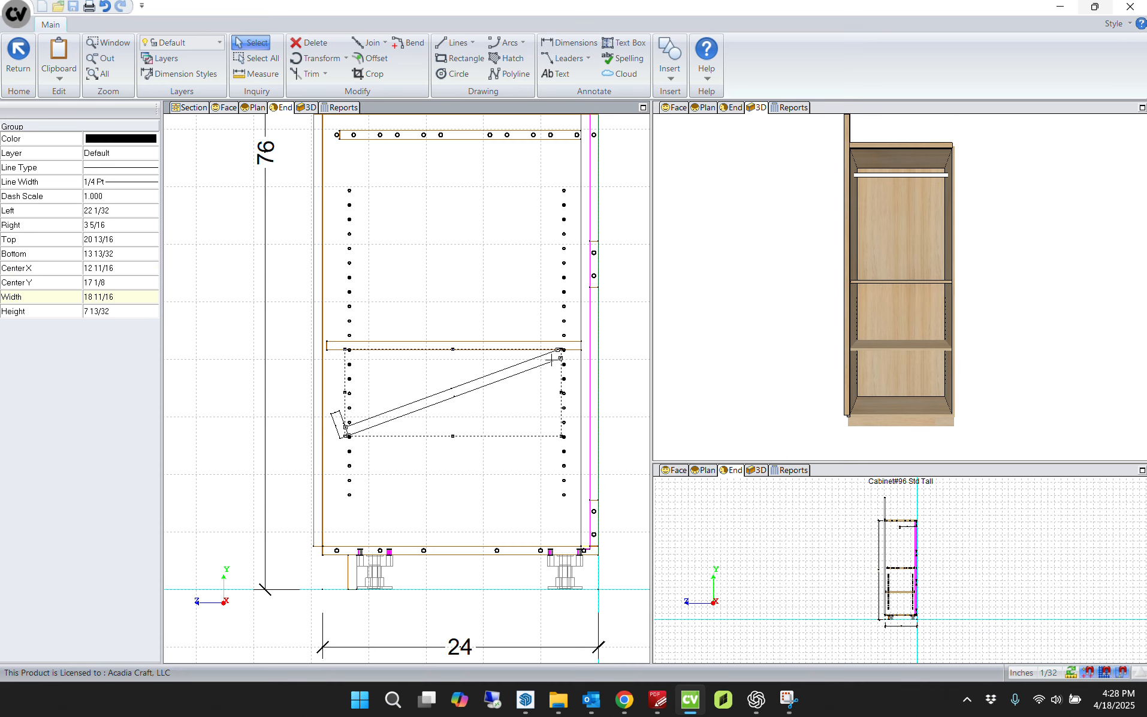
{"action": "scroll", "coordinate": [551, 358], "scroll_direction": "up", "scroll_amount": 2}
{"action": "left_click", "coordinate": [618, 366]}
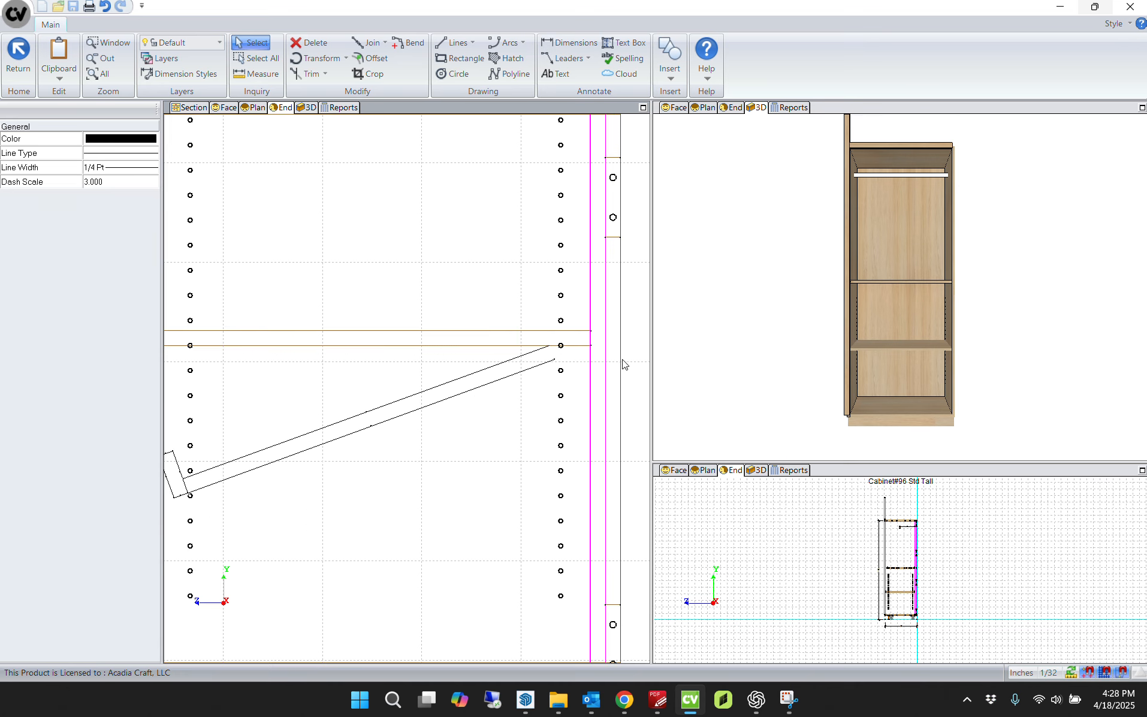
{"action": "middle_click_drag", "start_coordinate": [439, 387], "coordinate": [384, 375]}
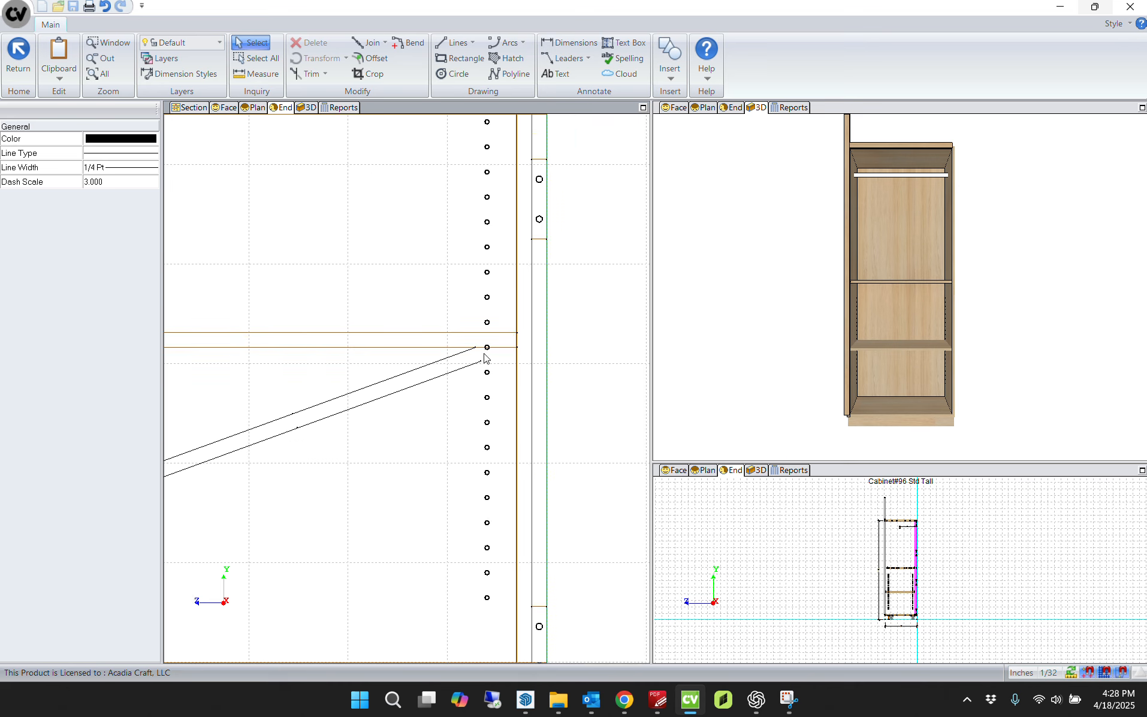
{"action": "scroll", "coordinate": [486, 358], "scroll_direction": "up", "scroll_amount": 4}
{"action": "key", "text": "l"}
{"action": "left_click", "coordinate": [449, 340]}
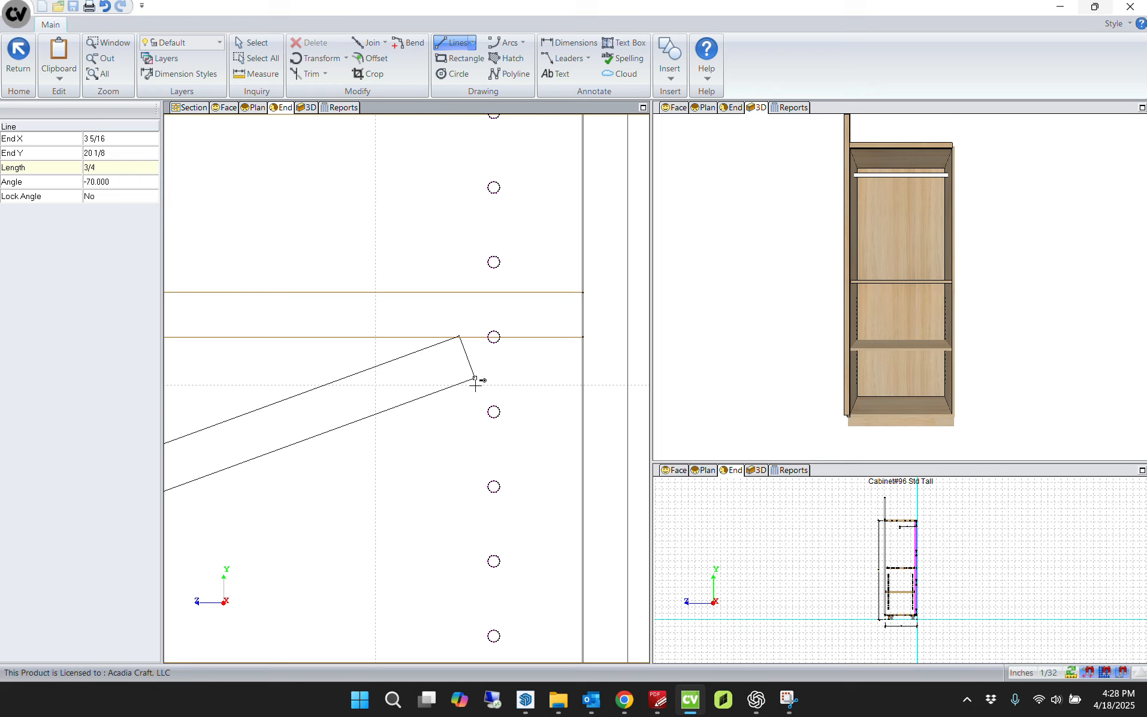
{"action": "type", "text": "2.25"}
{"action": "key", "text": "Return"}
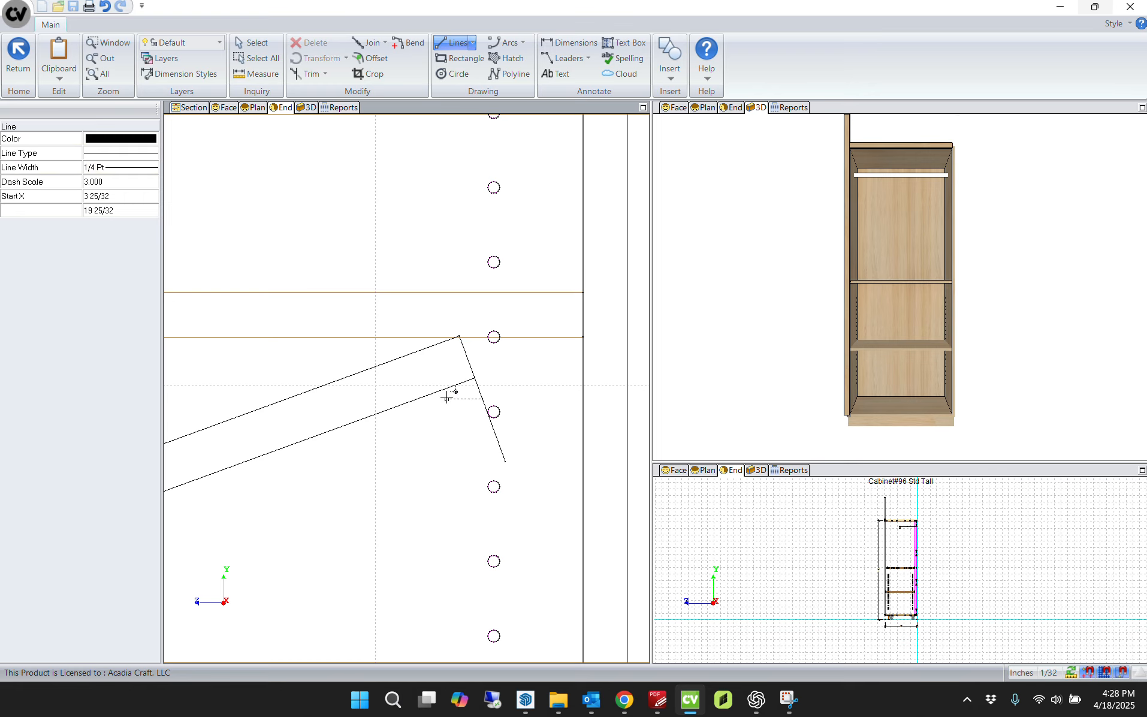
Step: Offset the 2.25 line at the slope's rear end by 0.75 toward the cabinet back
{"action": "left_click", "coordinate": [372, 58]}
{"action": "left_click", "coordinate": [504, 449]}
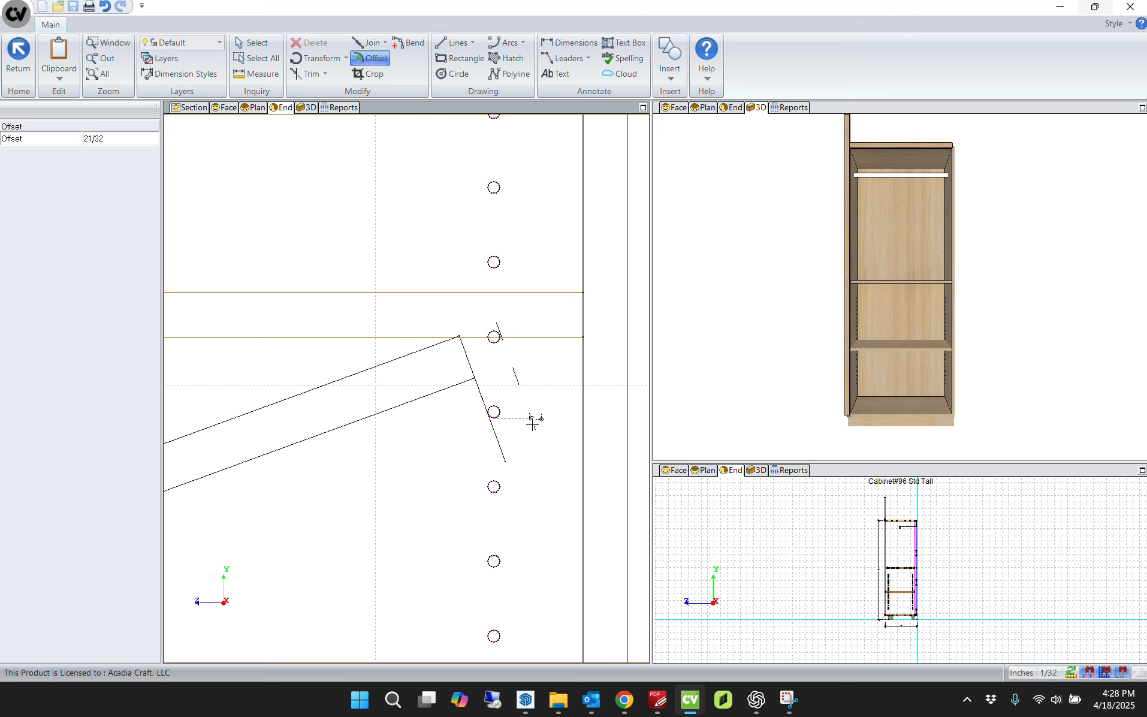
{"action": "type", "text": ".75"}
{"action": "key", "text": "Return"}
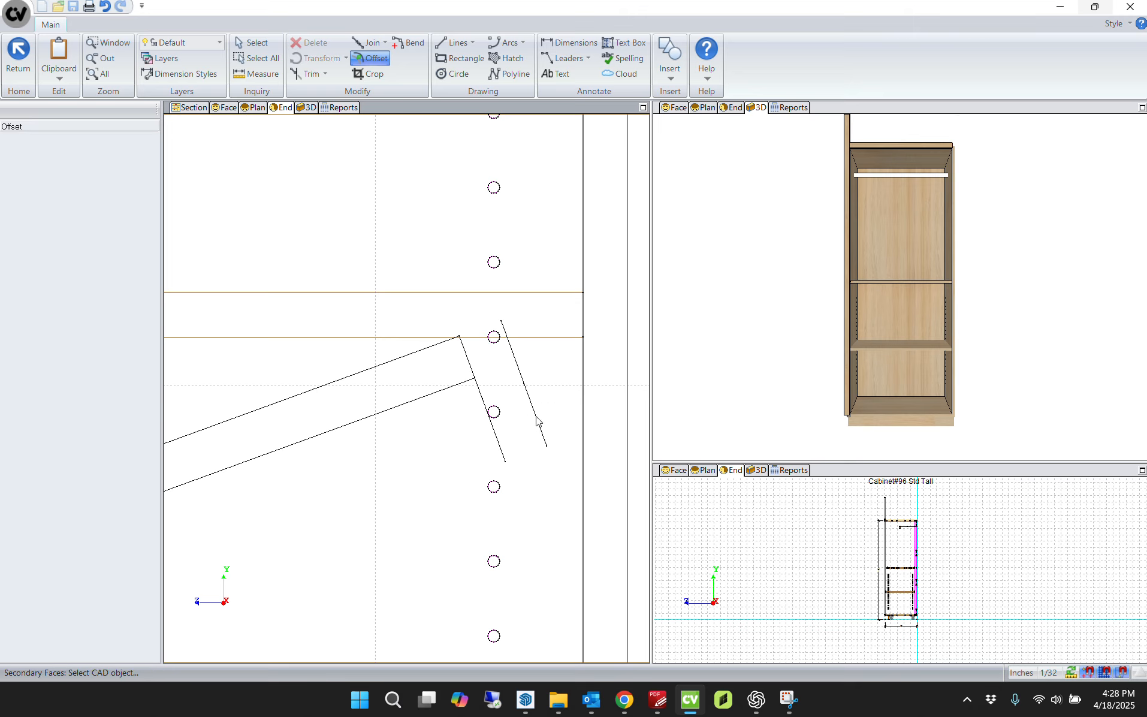
Step: Close the upper and lower ends of the rear lip with short connecting lines
{"action": "left_click", "coordinate": [456, 43]}
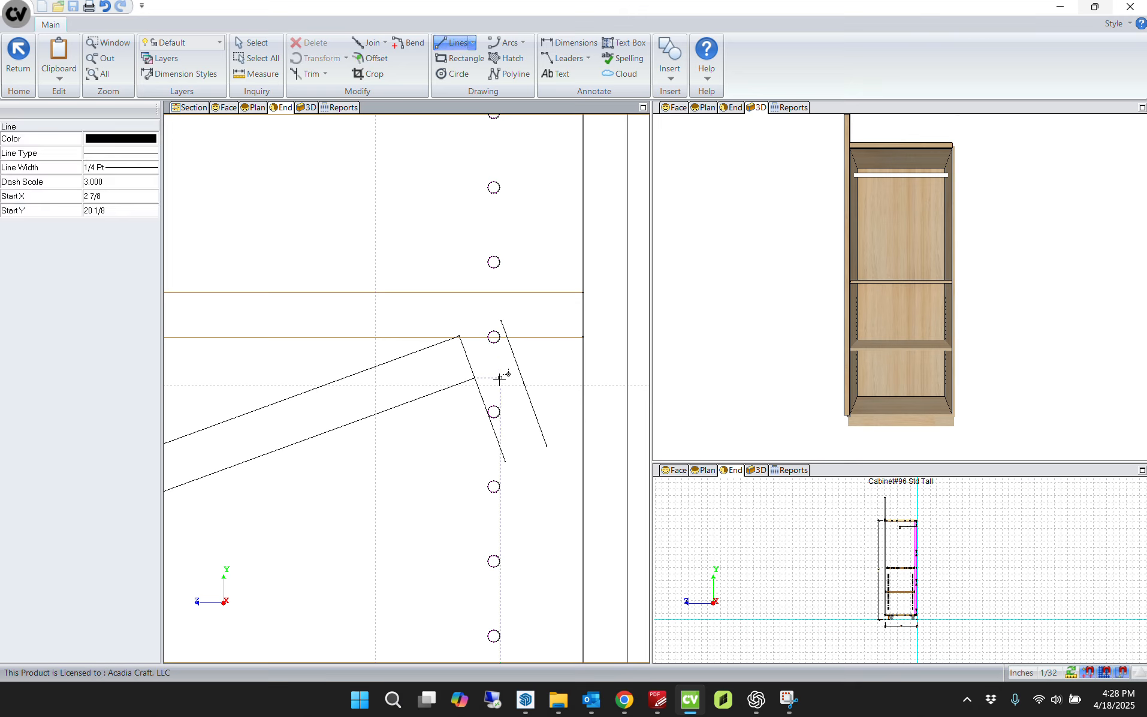
{"action": "left_click", "coordinate": [460, 336]}
{"action": "left_click", "coordinate": [501, 322]}
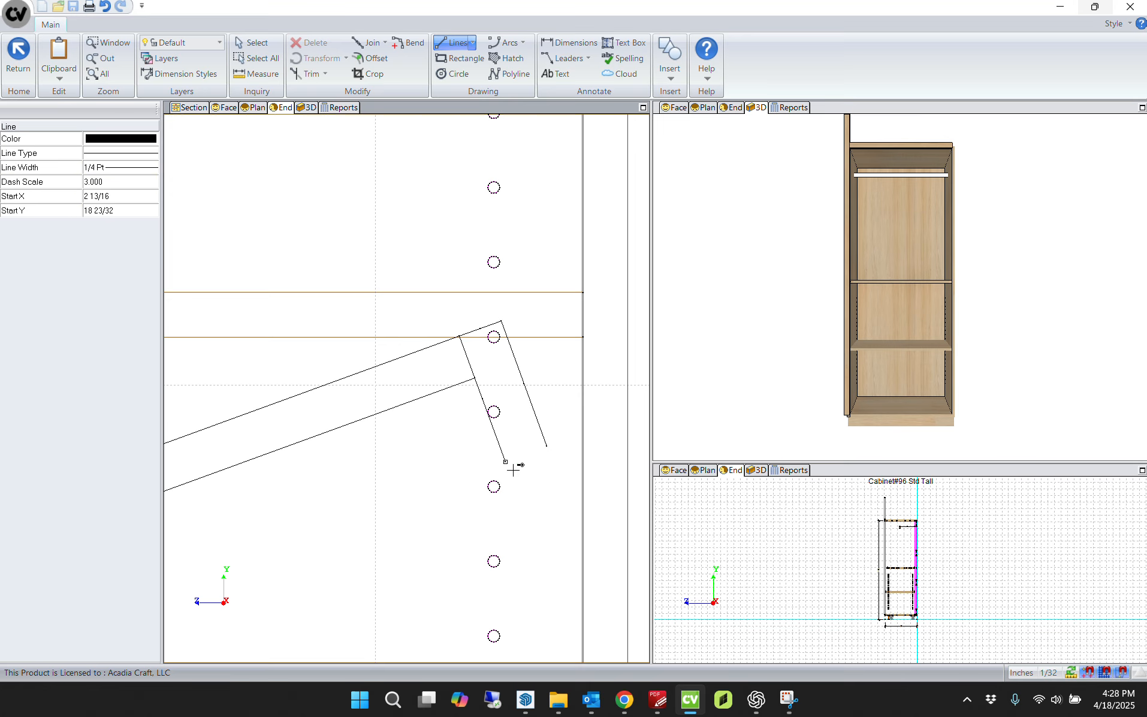
{"action": "left_click", "coordinate": [506, 462]}
{"action": "left_click", "coordinate": [546, 447]}
{"action": "scroll", "coordinate": [545, 451], "scroll_direction": "down", "scroll_amount": 6}
{"action": "key", "text": "Escape"}
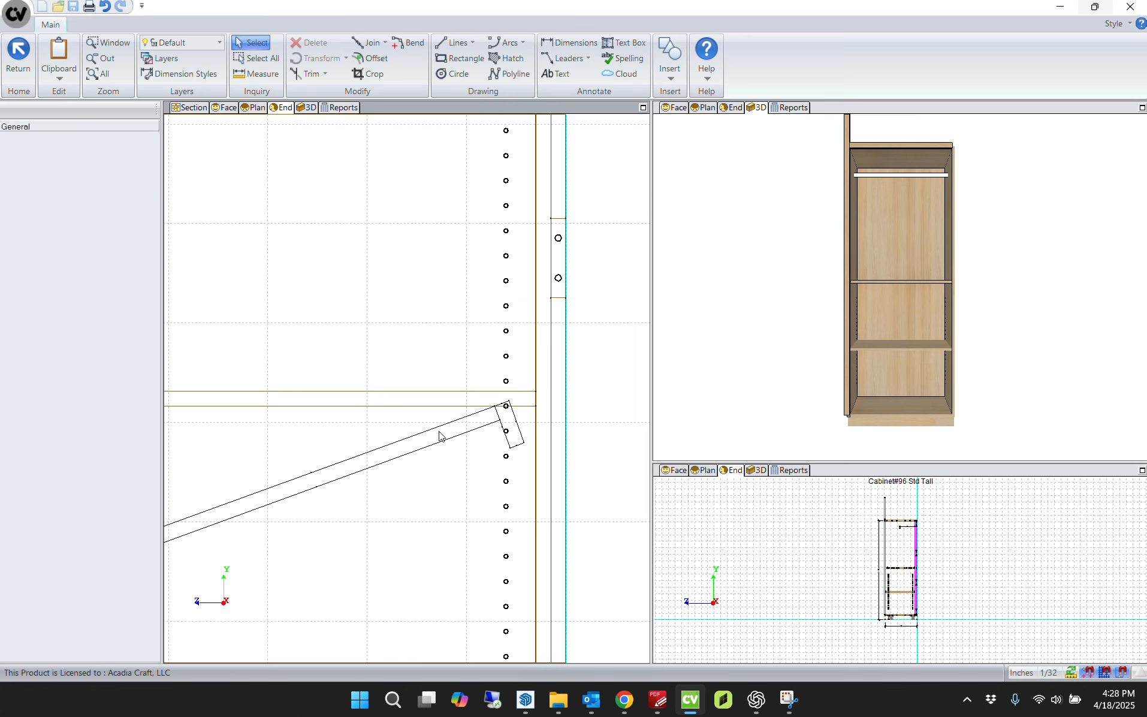
Step: Move the adjustable shelf out behind the cabinet and rotate it to match the slope of the drafted profile
{"action": "key", "text": "Escape"}
{"action": "scroll", "coordinate": [436, 437], "scroll_direction": "down", "scroll_amount": 4}
{"action": "middle_click_drag", "start_coordinate": [433, 454], "coordinate": [460, 368]}
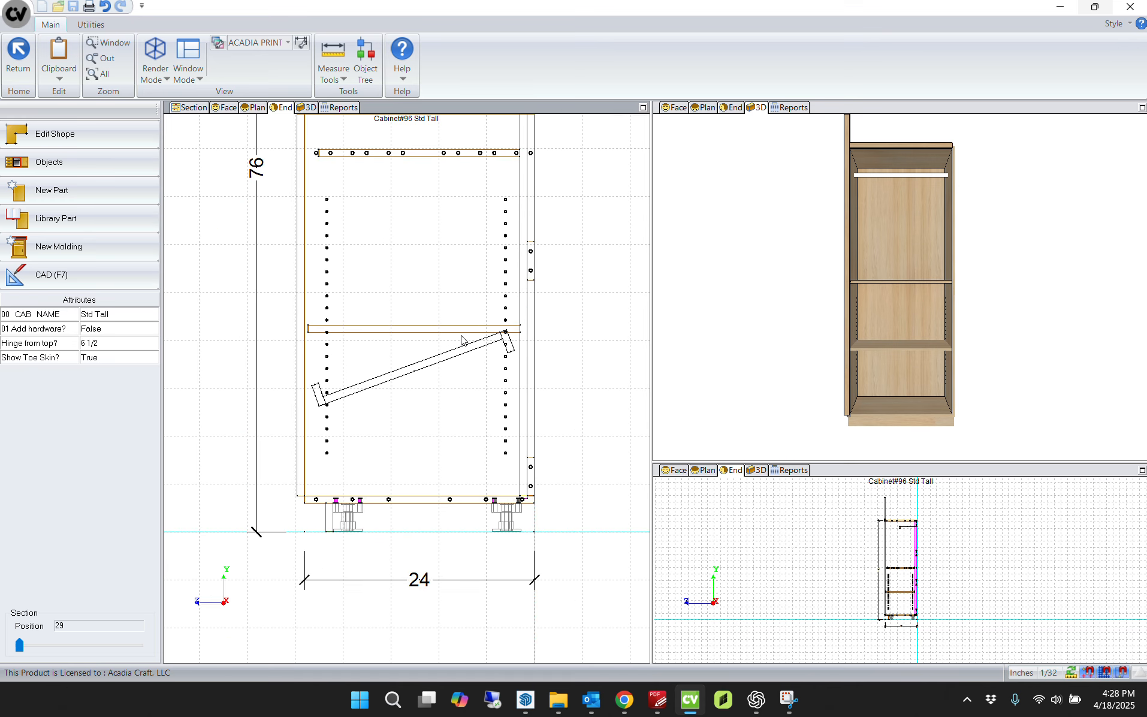
{"action": "left_click", "coordinate": [462, 340]}
{"action": "left_click", "coordinate": [468, 373]}
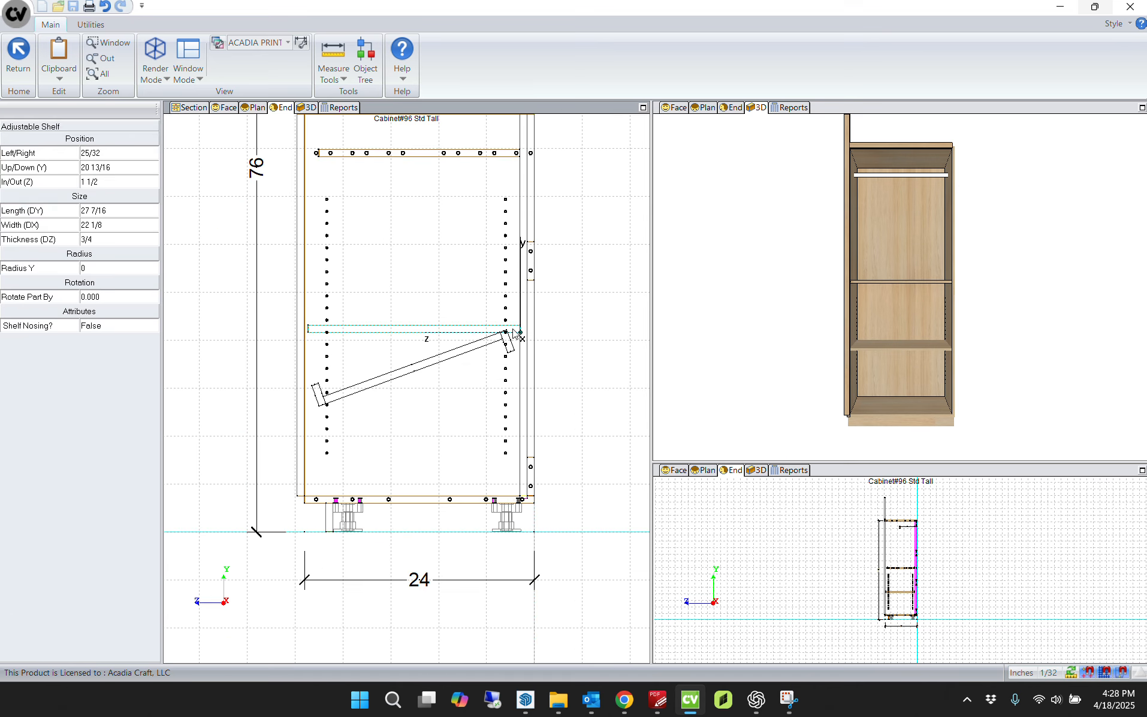
{"action": "left_click", "coordinate": [520, 333]}
{"action": "middle_click_drag", "start_coordinate": [557, 346], "coordinate": [325, 348]}
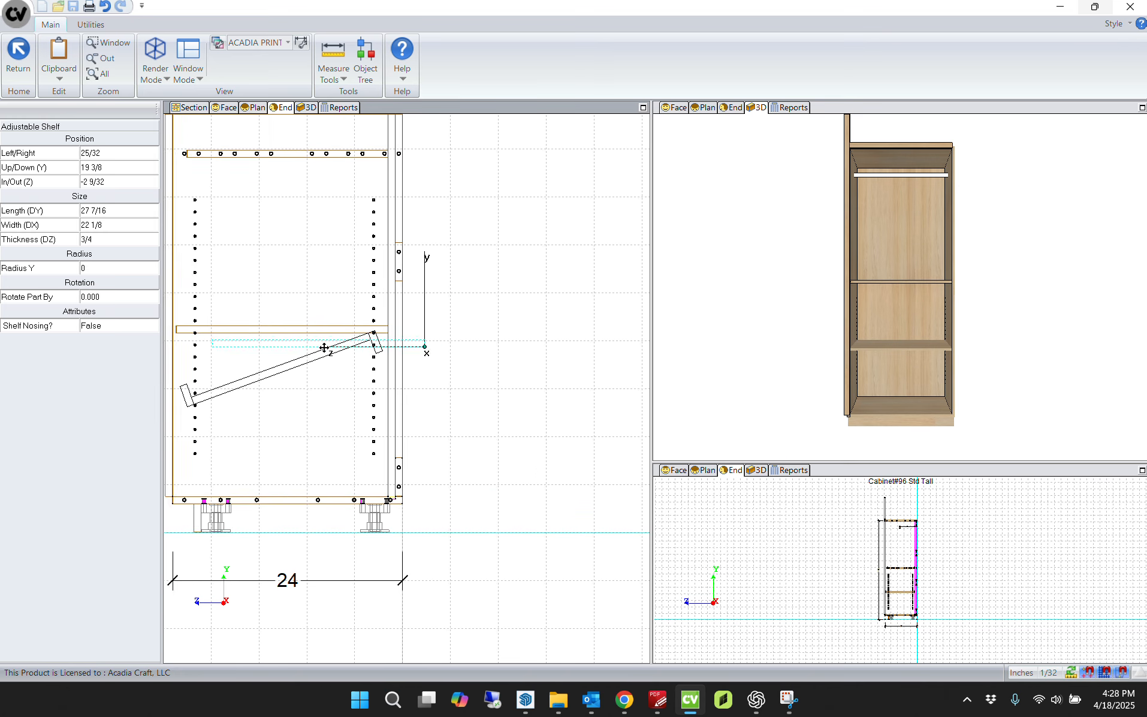
{"action": "left_click", "coordinate": [516, 387]}
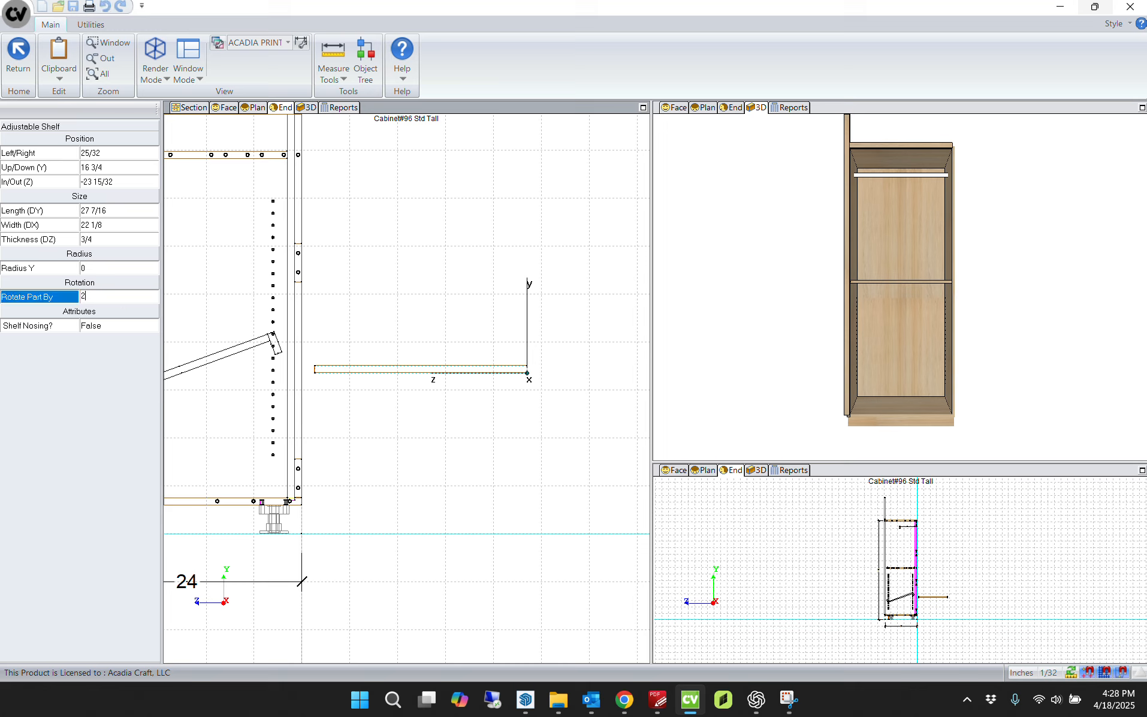
{"action": "key", "text": "Return"}
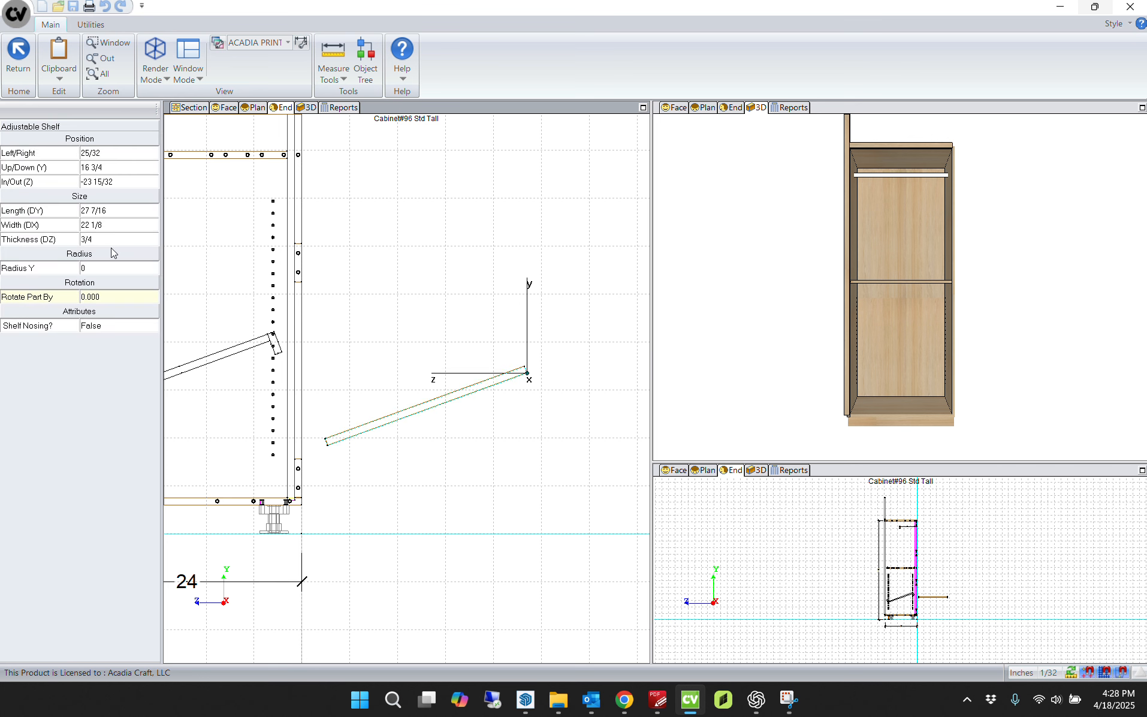
Step: Move the rotated shelf into the cabinet, placing its lower rear corner on the lower sloped line's rear end
{"action": "middle_click_drag", "start_coordinate": [385, 373], "coordinate": [457, 363]}
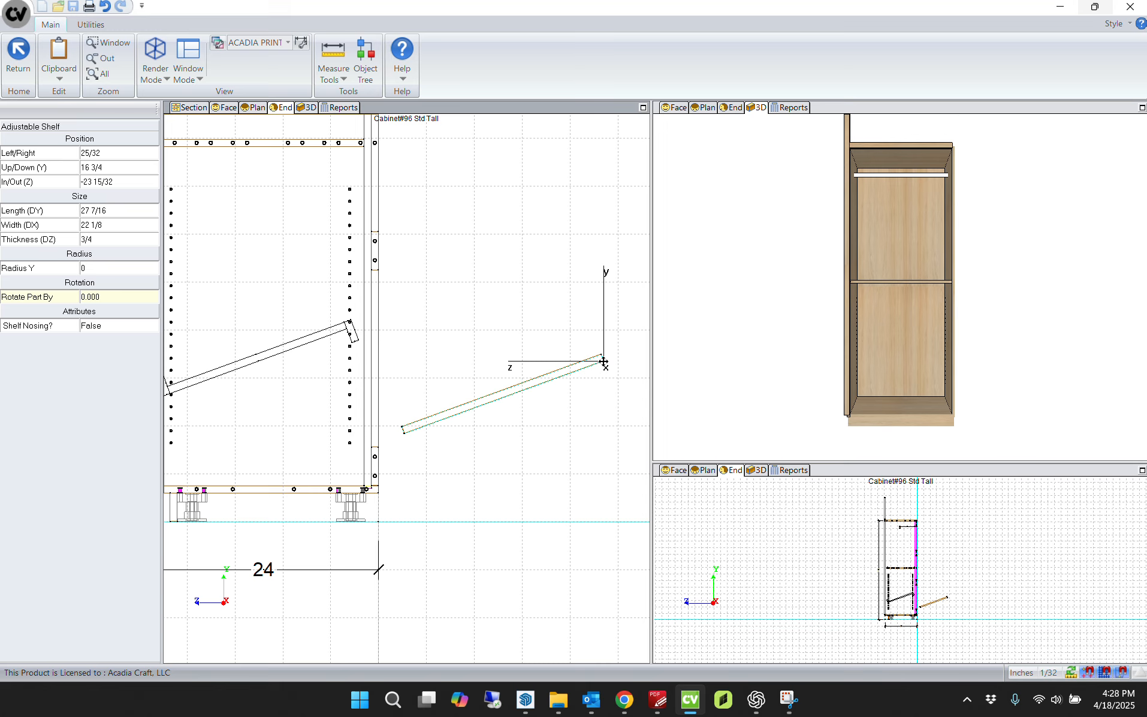
{"action": "left_click_drag", "start_coordinate": [603, 361], "coordinate": [349, 310]}
{"action": "scroll", "coordinate": [356, 332], "scroll_direction": "up", "scroll_amount": 4}
{"action": "scroll", "coordinate": [348, 356], "scroll_direction": "down", "scroll_amount": 1}
{"action": "left_click_drag", "start_coordinate": [348, 356], "coordinate": [348, 315]}
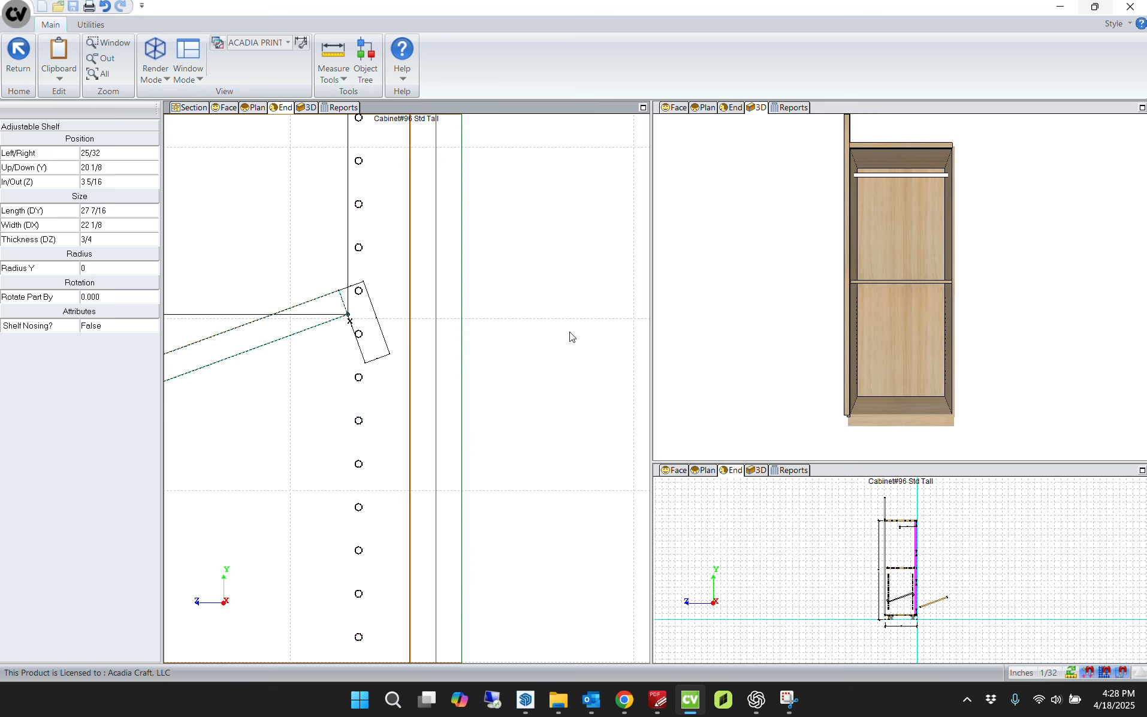
Step: Set the adjustable shelf's width to 19 5/8, matching the length of the drafted profile's lower sloped line
{"action": "left_click", "coordinate": [309, 330]}
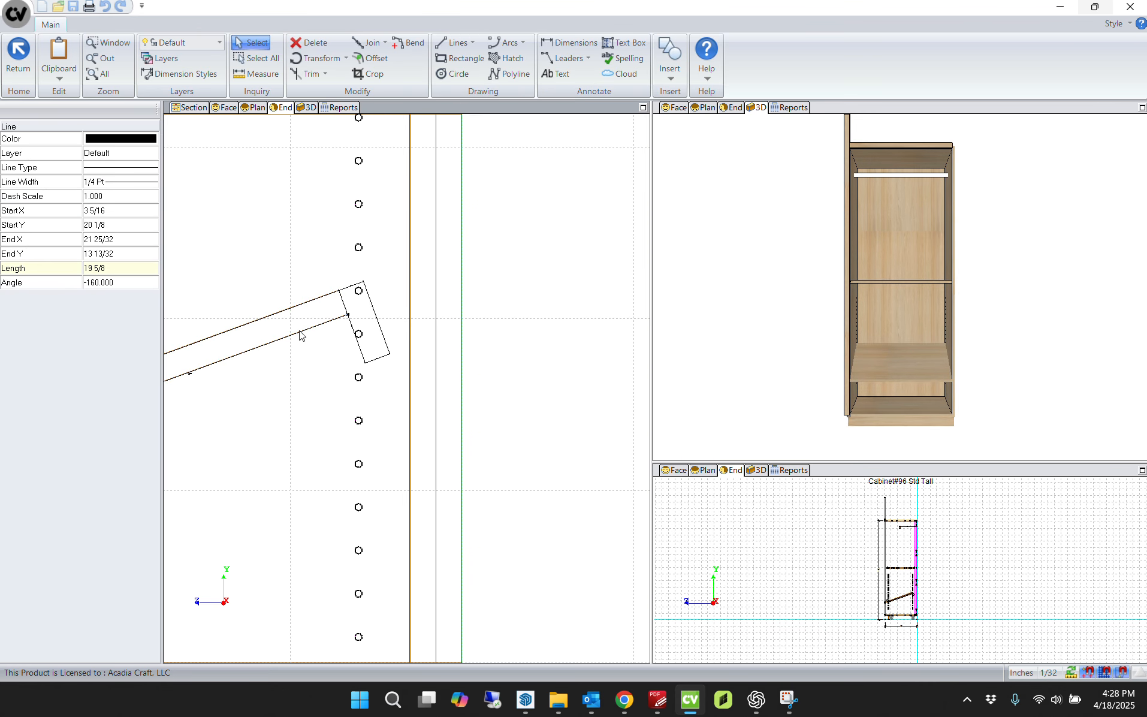
{"action": "left_click", "coordinate": [118, 271]}
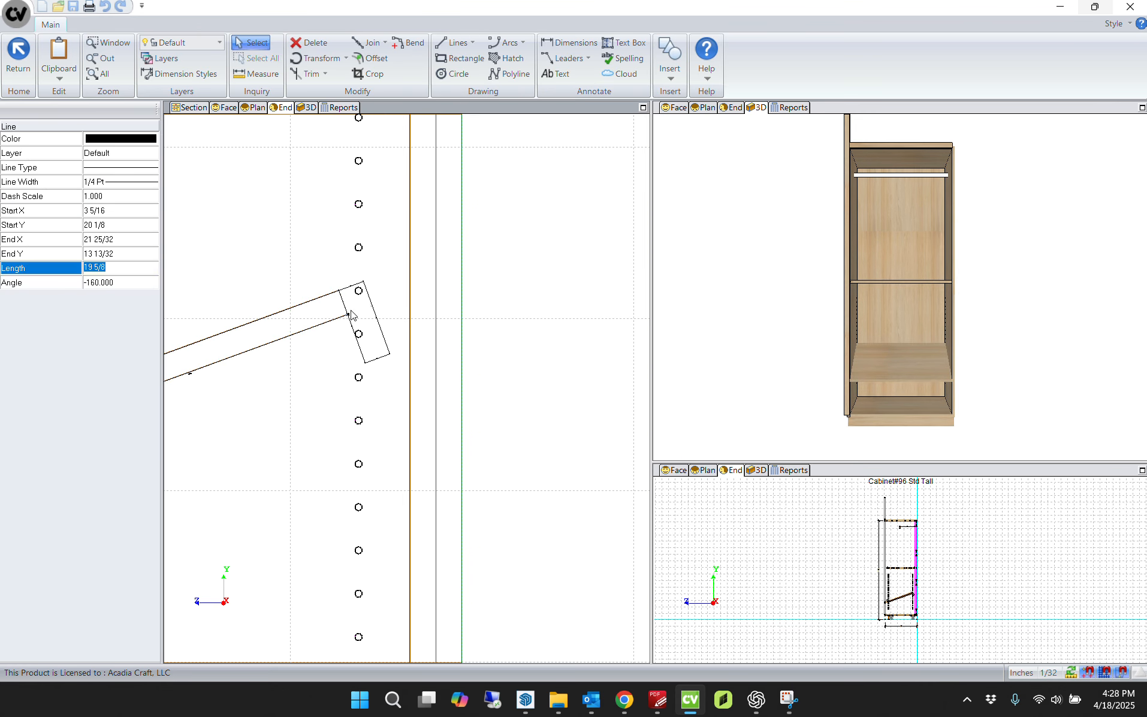
{"action": "left_click", "coordinate": [529, 309]}
{"action": "key", "text": "F7"}
{"action": "left_click", "coordinate": [321, 314]}
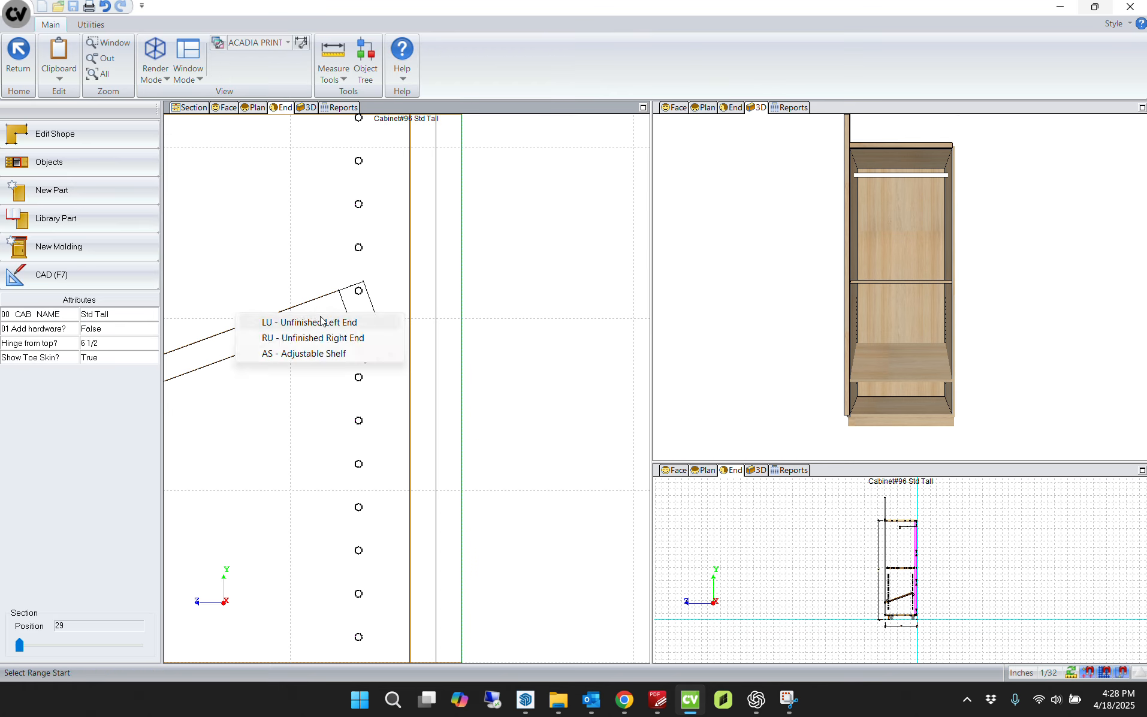
{"action": "left_click", "coordinate": [324, 354]}
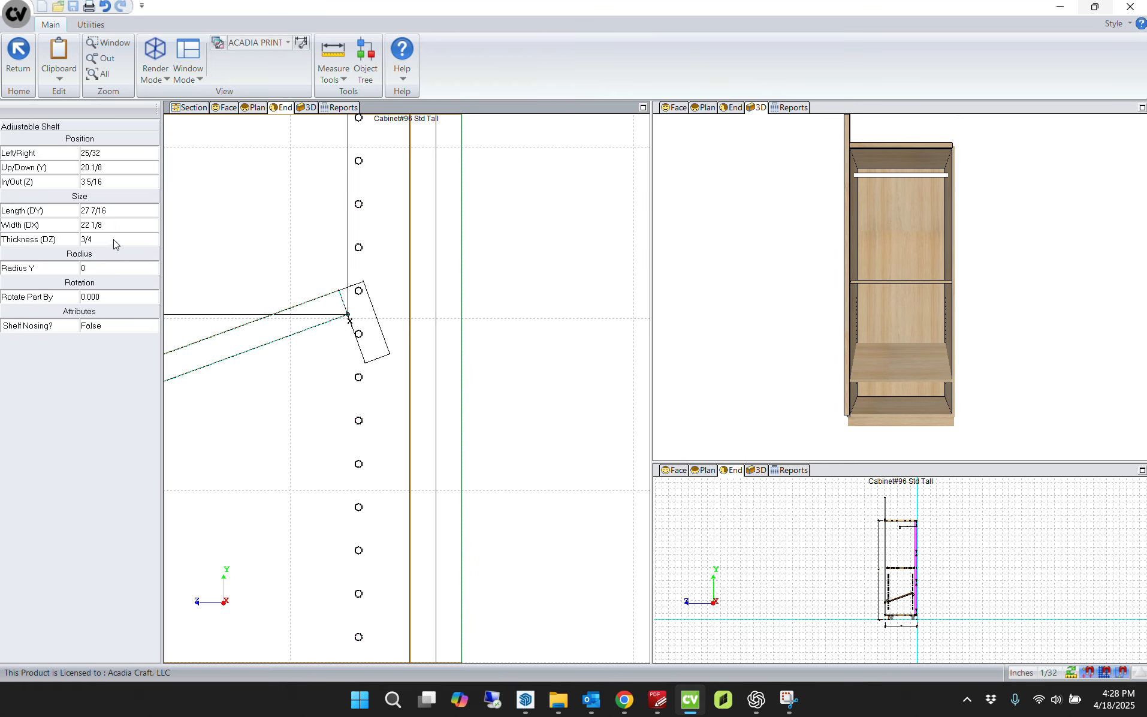
{"action": "scroll", "coordinate": [379, 306], "scroll_direction": "down", "scroll_amount": 7}
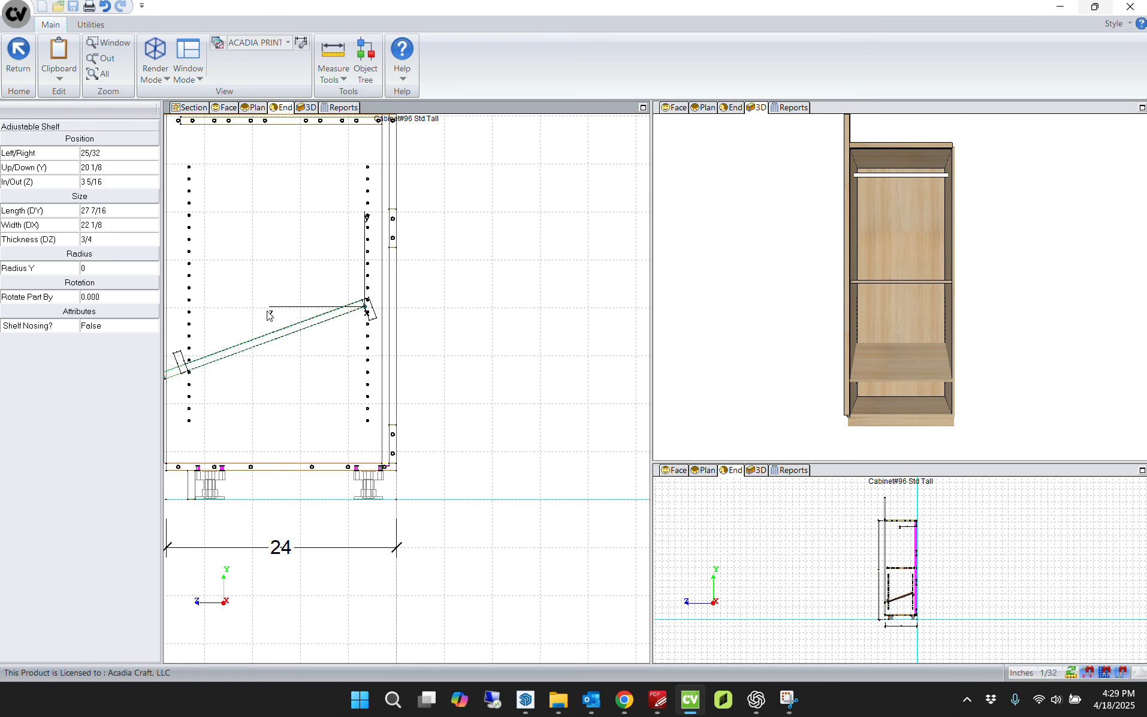
{"action": "middle_click_drag", "start_coordinate": [301, 315], "coordinate": [351, 319]}
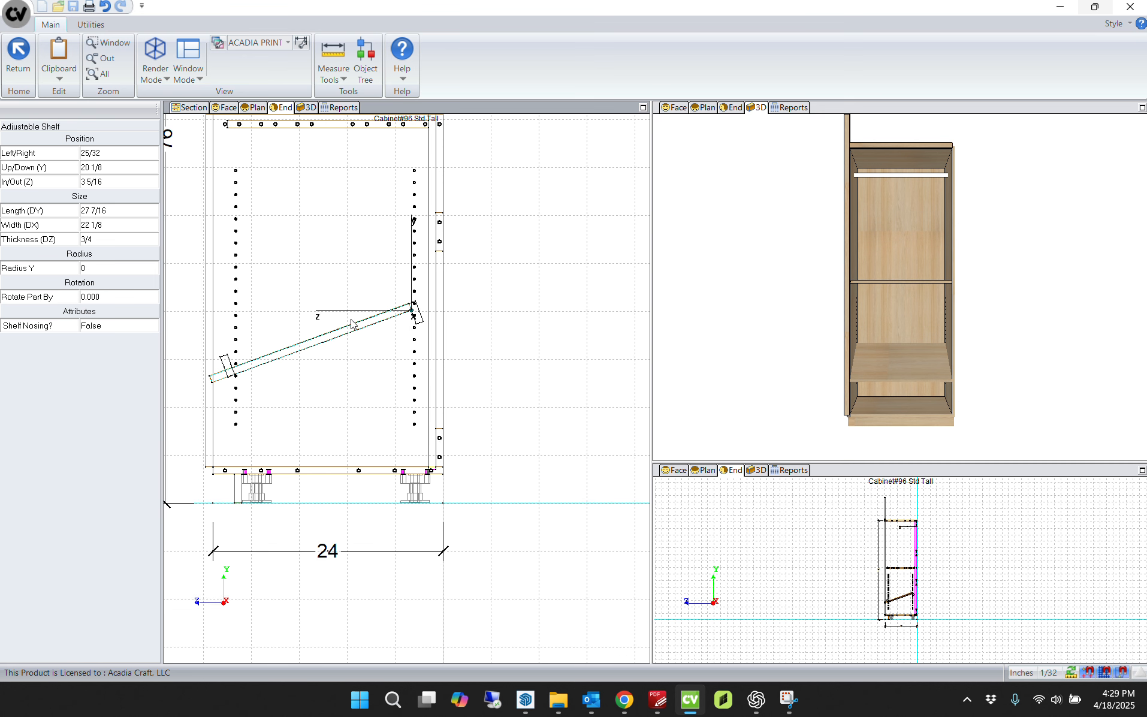
{"action": "left_click", "coordinate": [120, 227]}
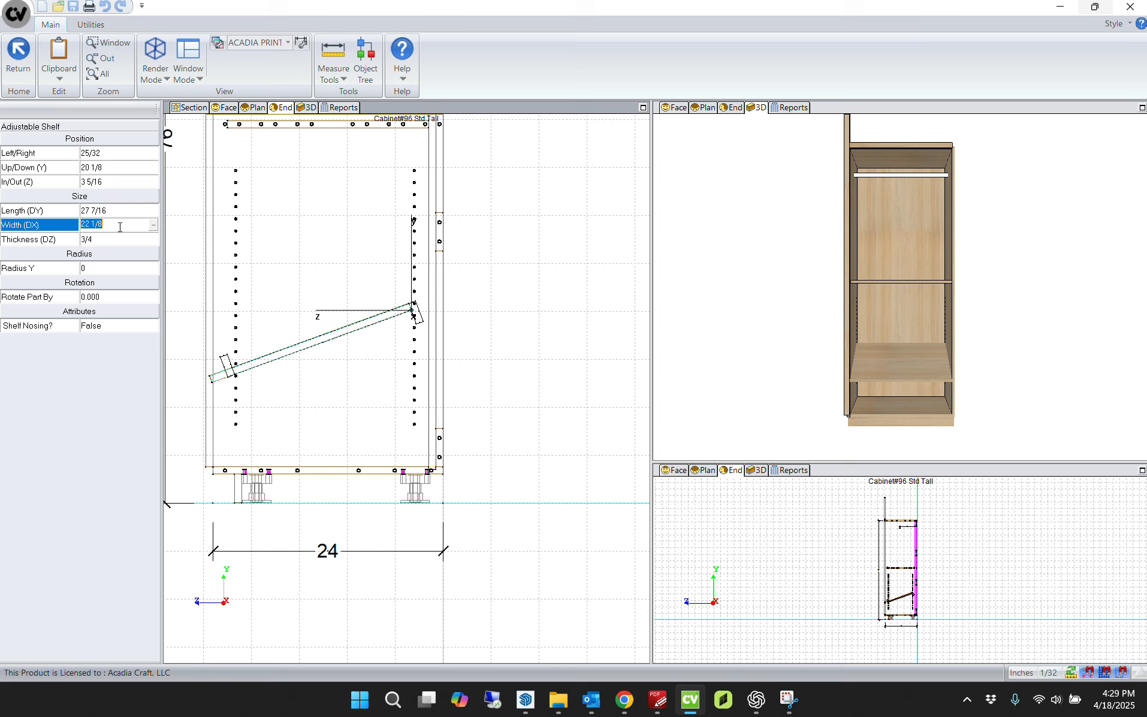
{"action": "type", "text": "19 5/8"}
{"action": "key", "text": "Return"}
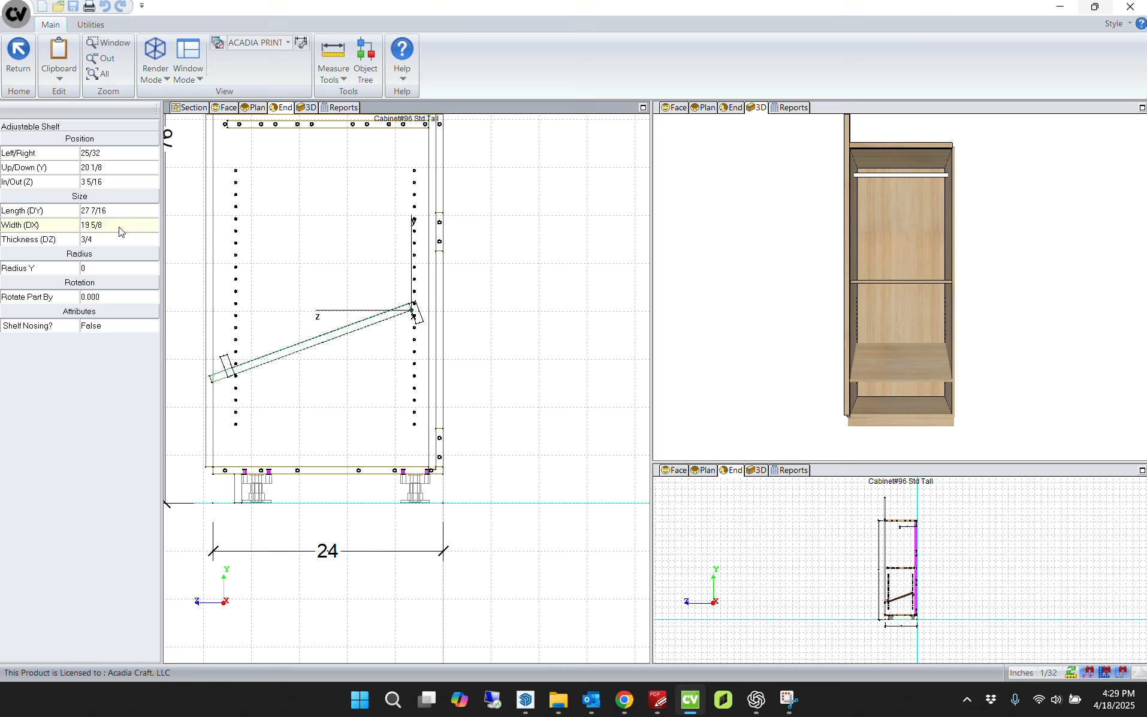
{"action": "left_click", "coordinate": [489, 344]}
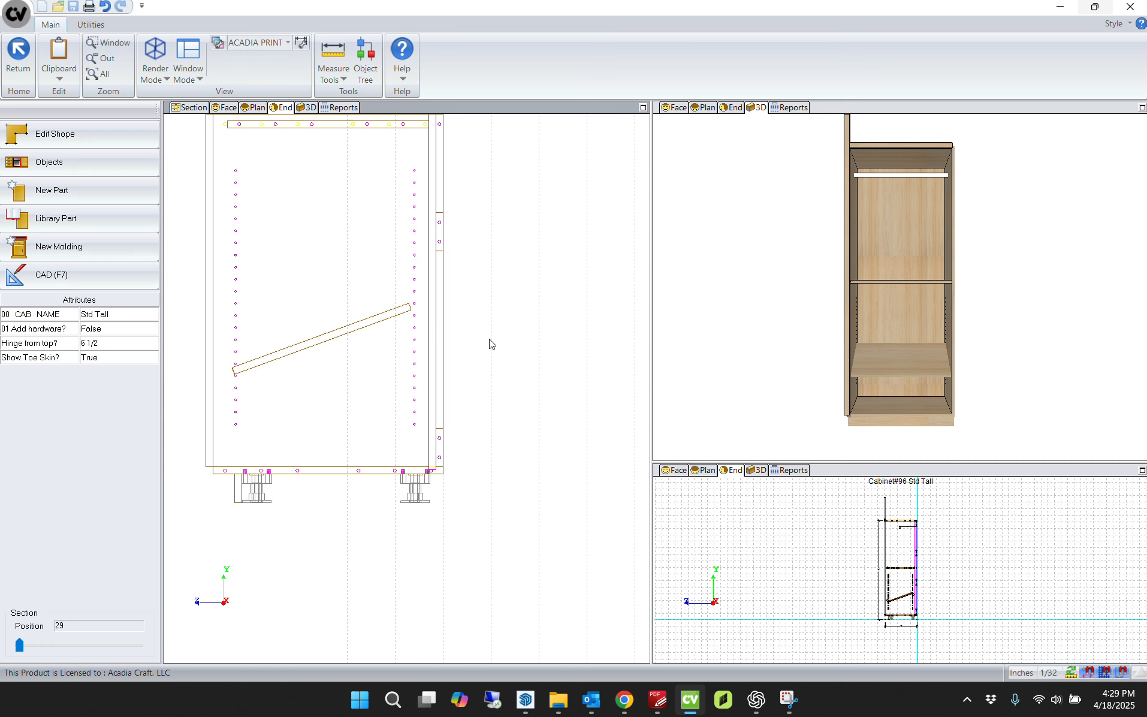
Step: Copy the slanted adjustable shelf and place the copy toward the back, partly outside the cabinet
{"action": "left_click", "coordinate": [384, 322]}
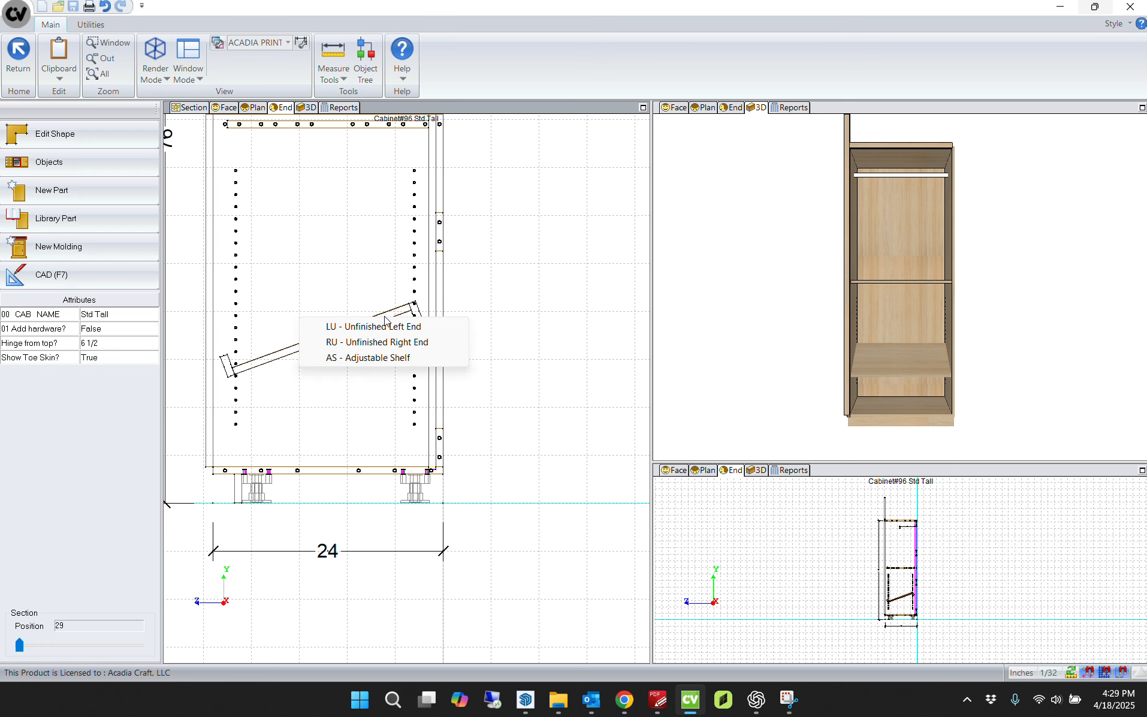
{"action": "left_click", "coordinate": [393, 358]}
{"action": "left_click", "coordinate": [486, 338]}
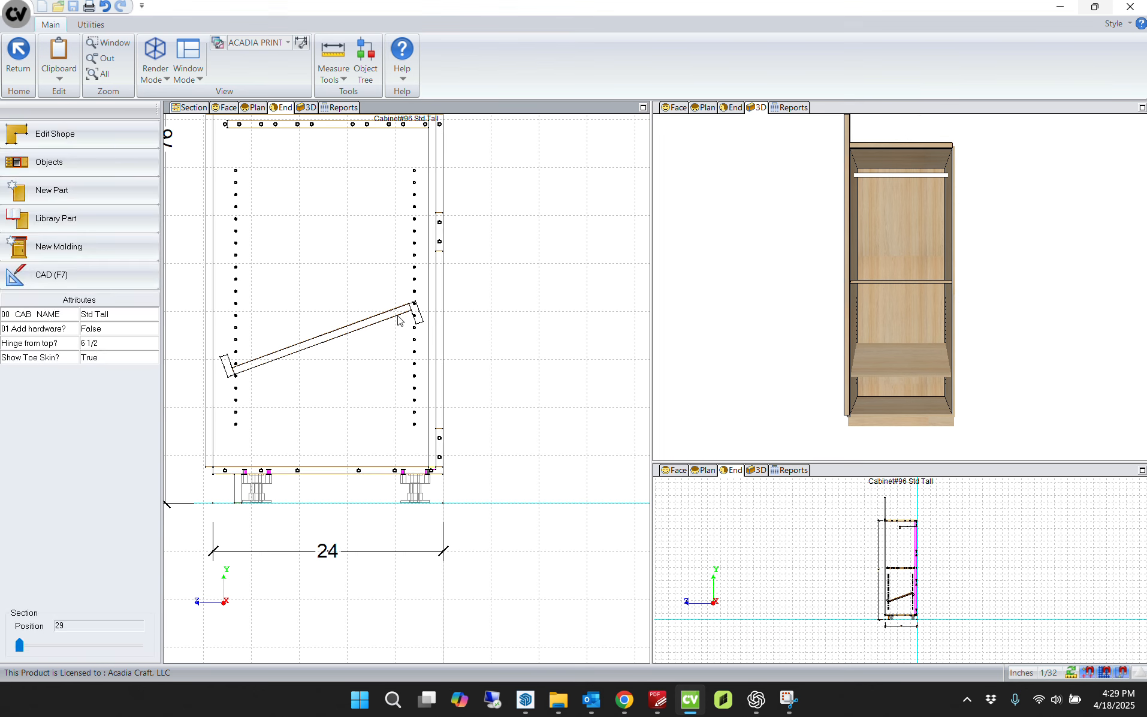
{"action": "left_click", "coordinate": [398, 324]}
{"action": "left_click", "coordinate": [398, 348]}
{"action": "right_click", "coordinate": [322, 316]}
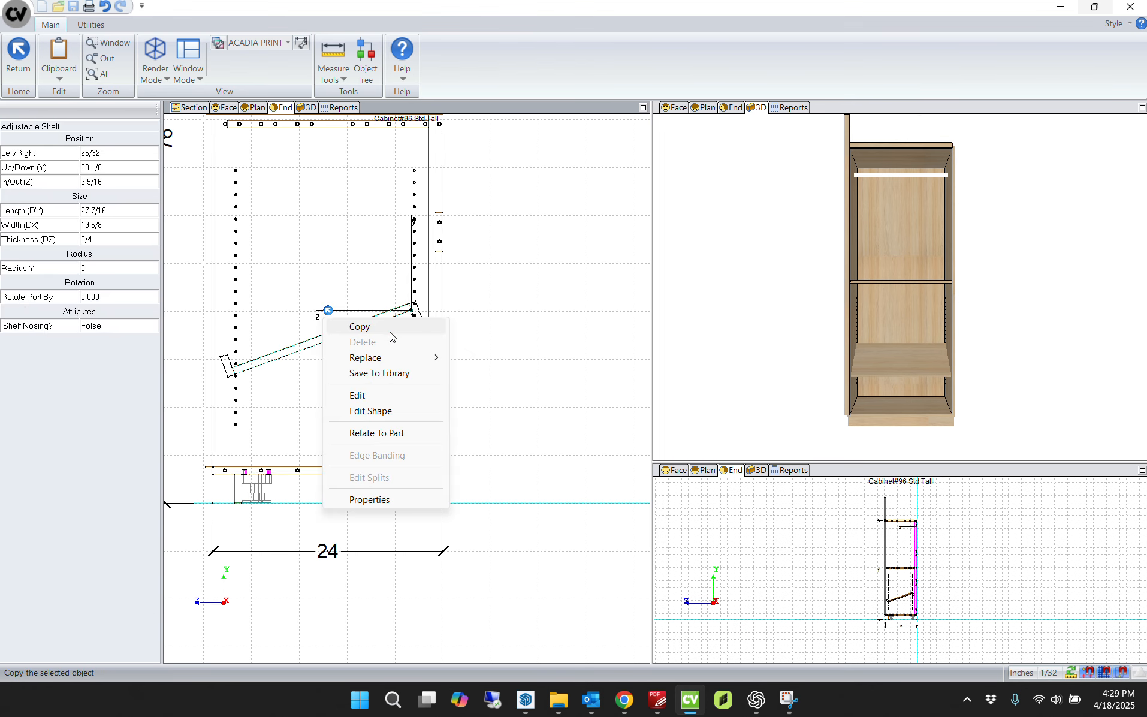
{"action": "left_click", "coordinate": [332, 325]}
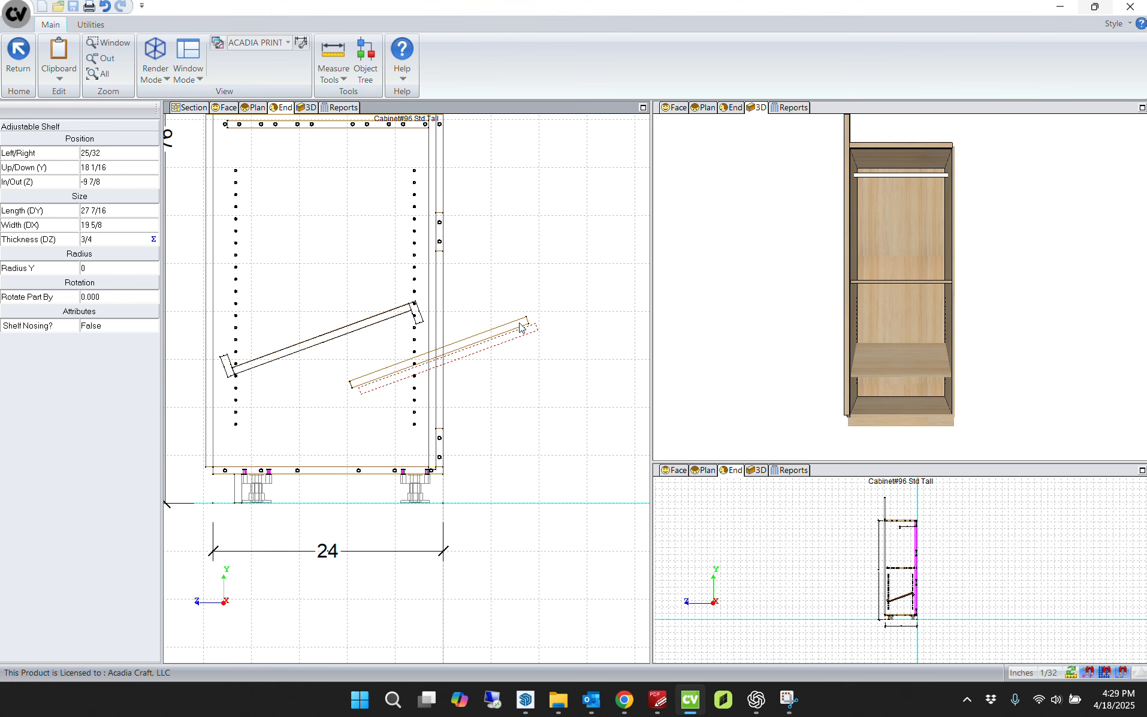
{"action": "left_click", "coordinate": [518, 330]}
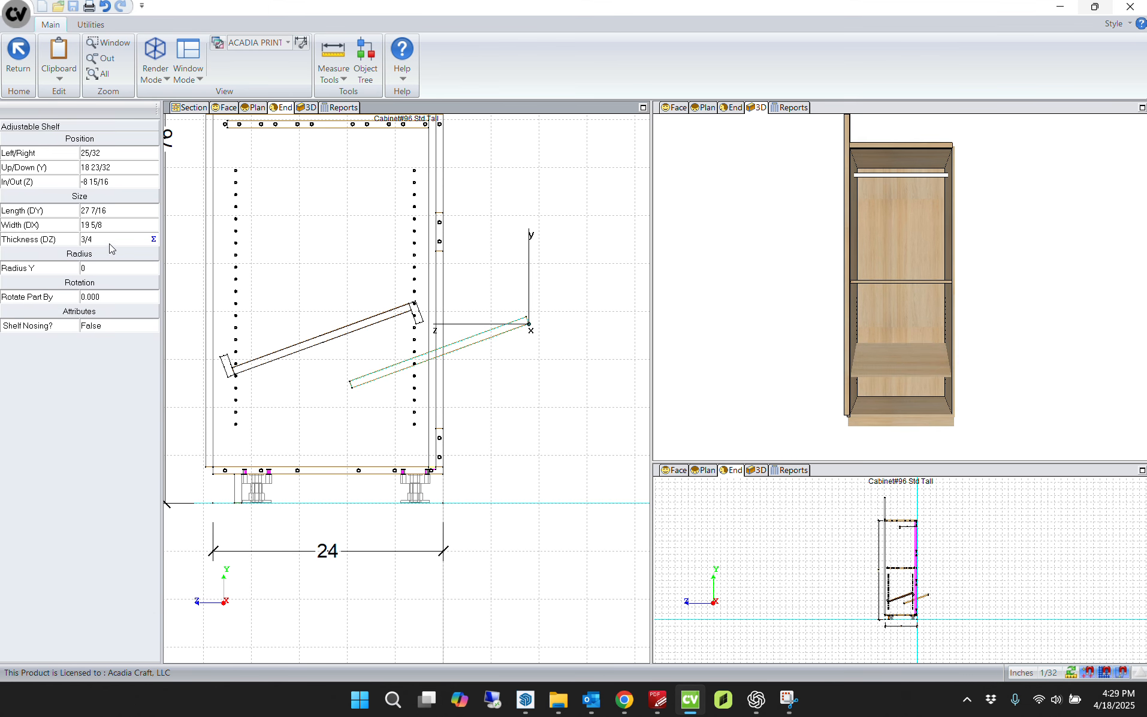
Step: Set the copied shelf's width to 2.25 and rotate it by 90
{"action": "left_click", "coordinate": [108, 224]}
{"action": "type", "text": "2.25"}
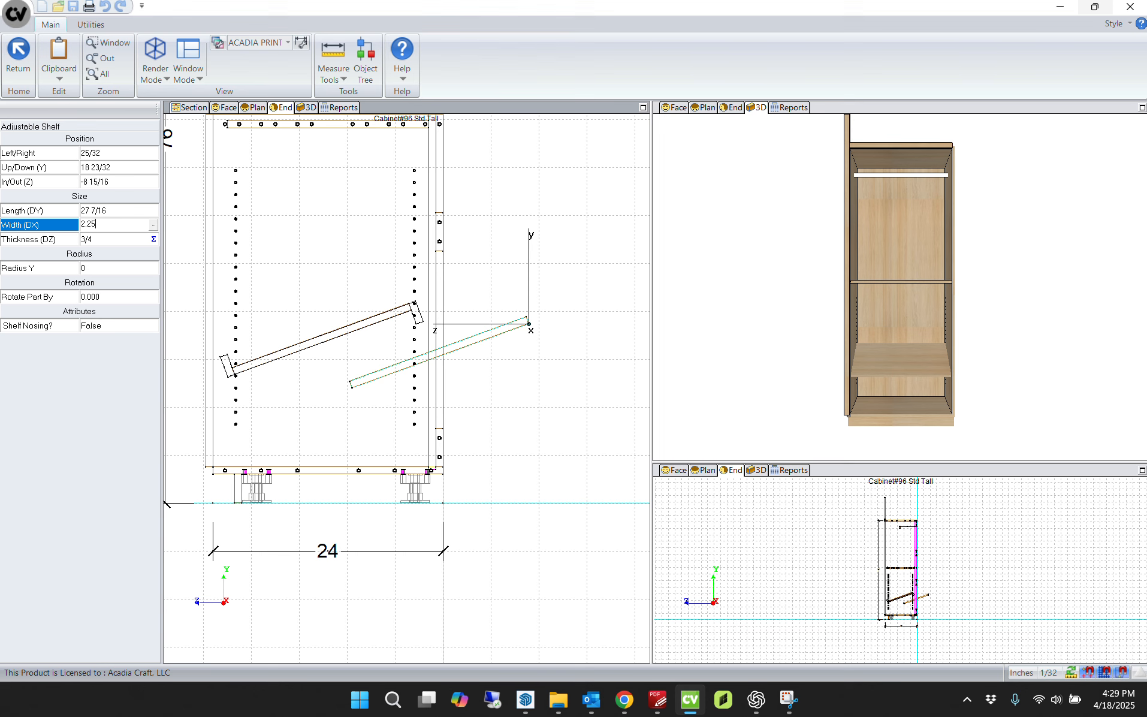
{"action": "key", "text": "Return"}
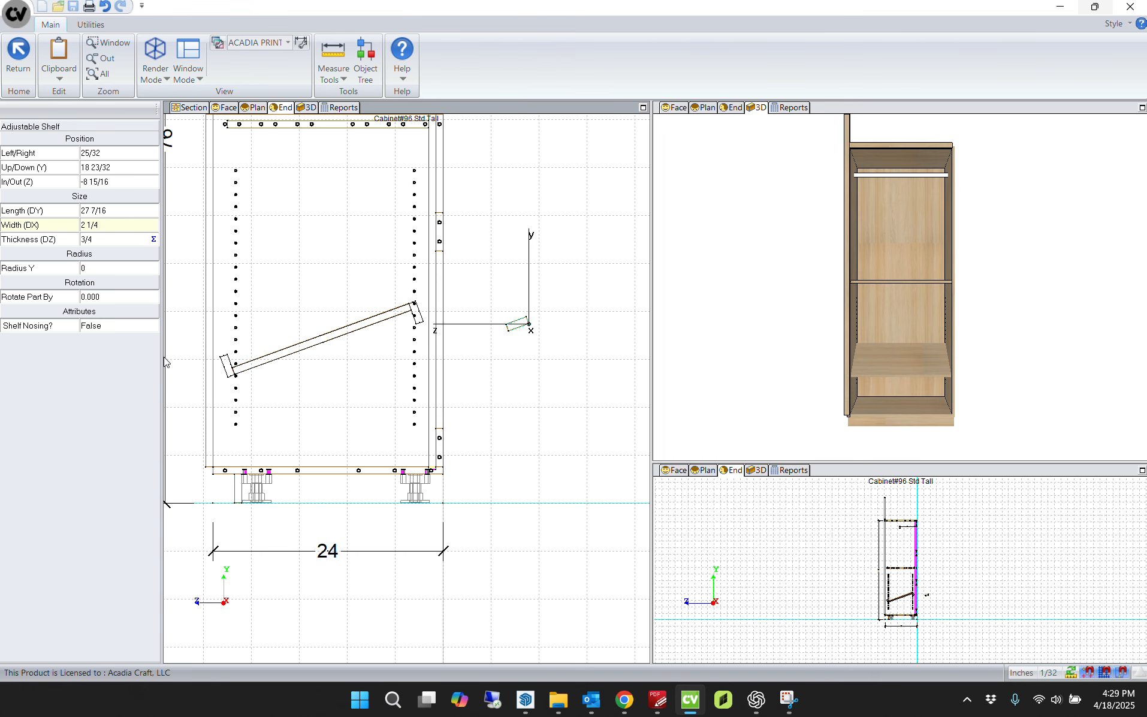
{"action": "left_click", "coordinate": [121, 295]}
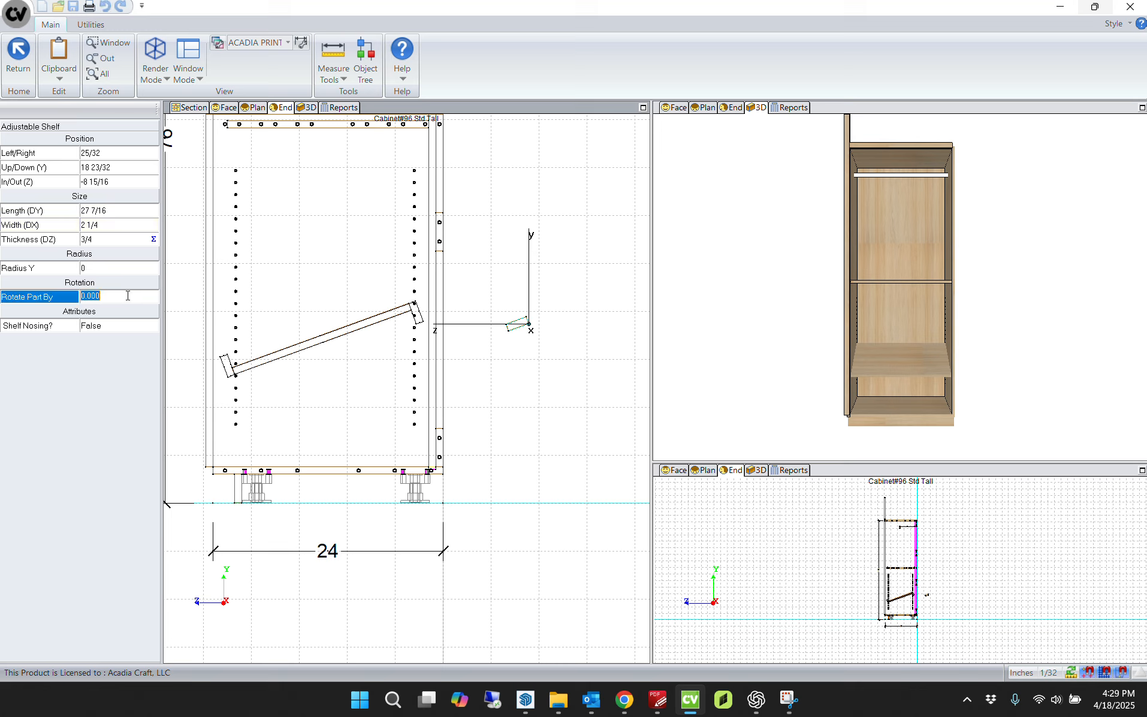
{"action": "type", "text": "90"}
{"action": "key", "text": "Return"}
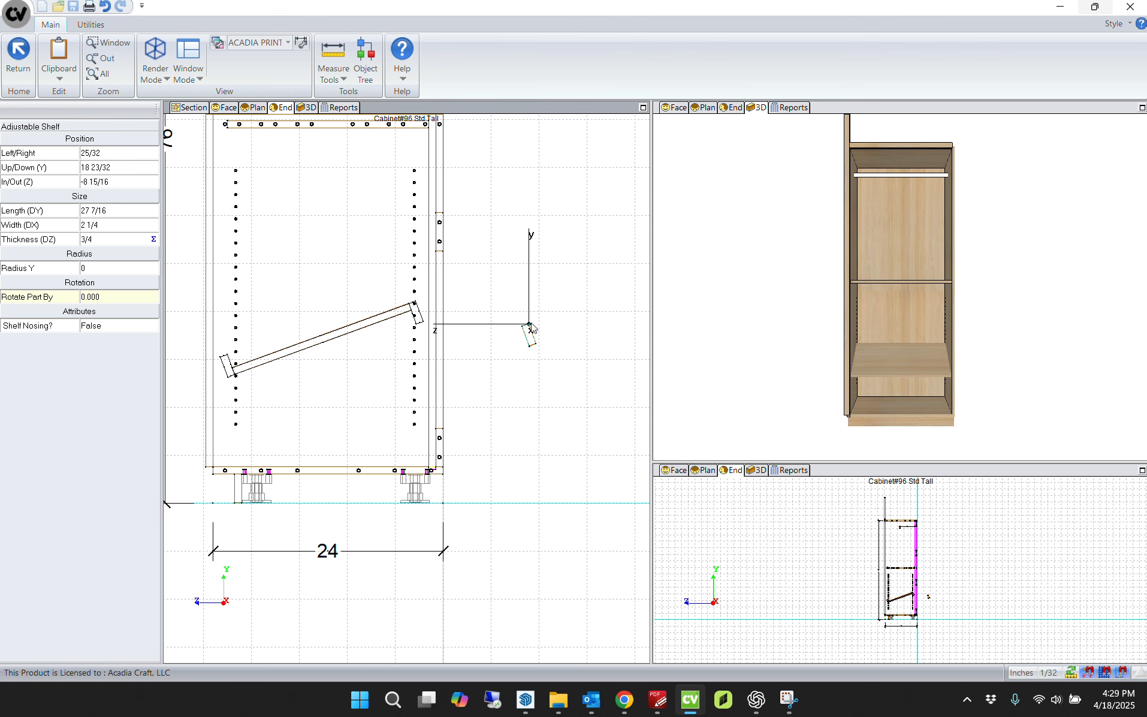
Step: Move the 2.25-wide strip onto the drafted front lip and place a copy of it on the rear lip outline
{"action": "left_click_drag", "start_coordinate": [530, 324], "coordinate": [209, 360]}
{"action": "right_click", "coordinate": [229, 367]}
{"action": "left_click", "coordinate": [222, 376]}
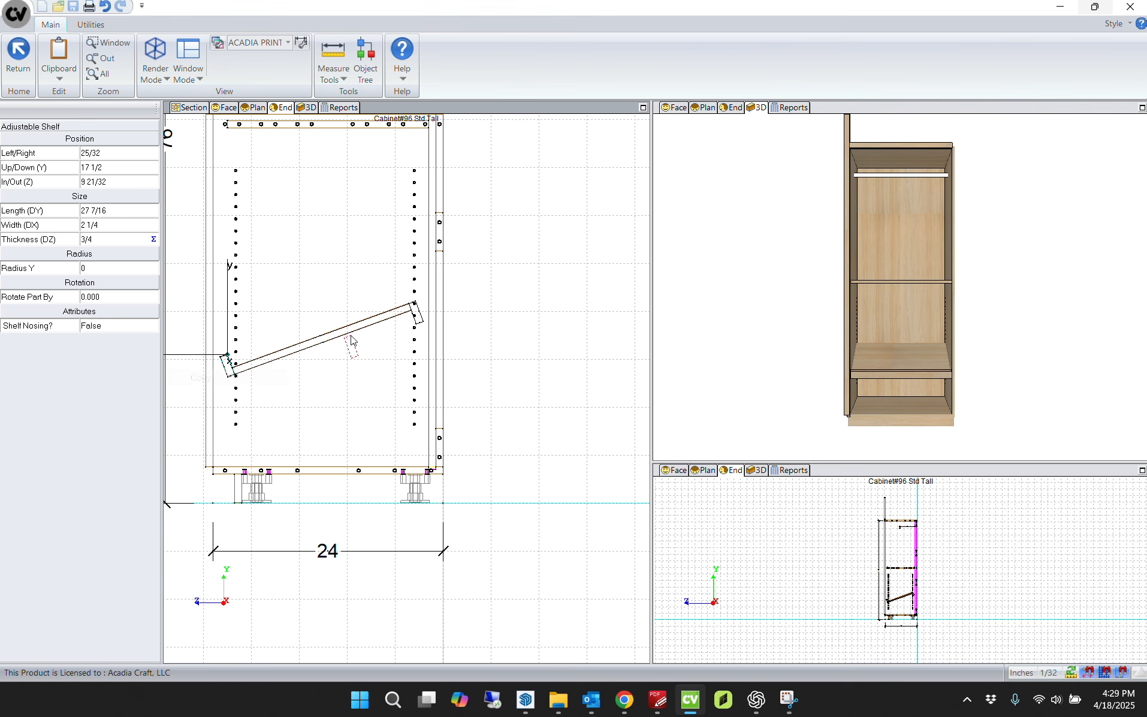
{"action": "scroll", "coordinate": [399, 309], "scroll_direction": "up", "scroll_amount": 5}
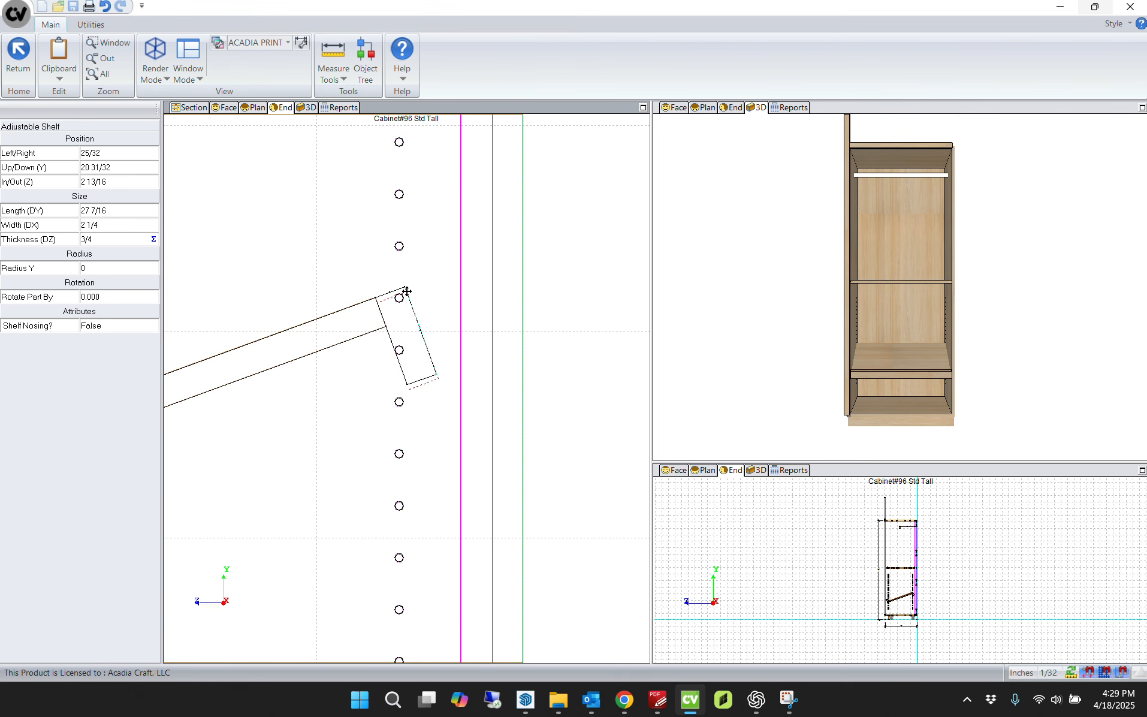
{"action": "left_click", "coordinate": [405, 286]}
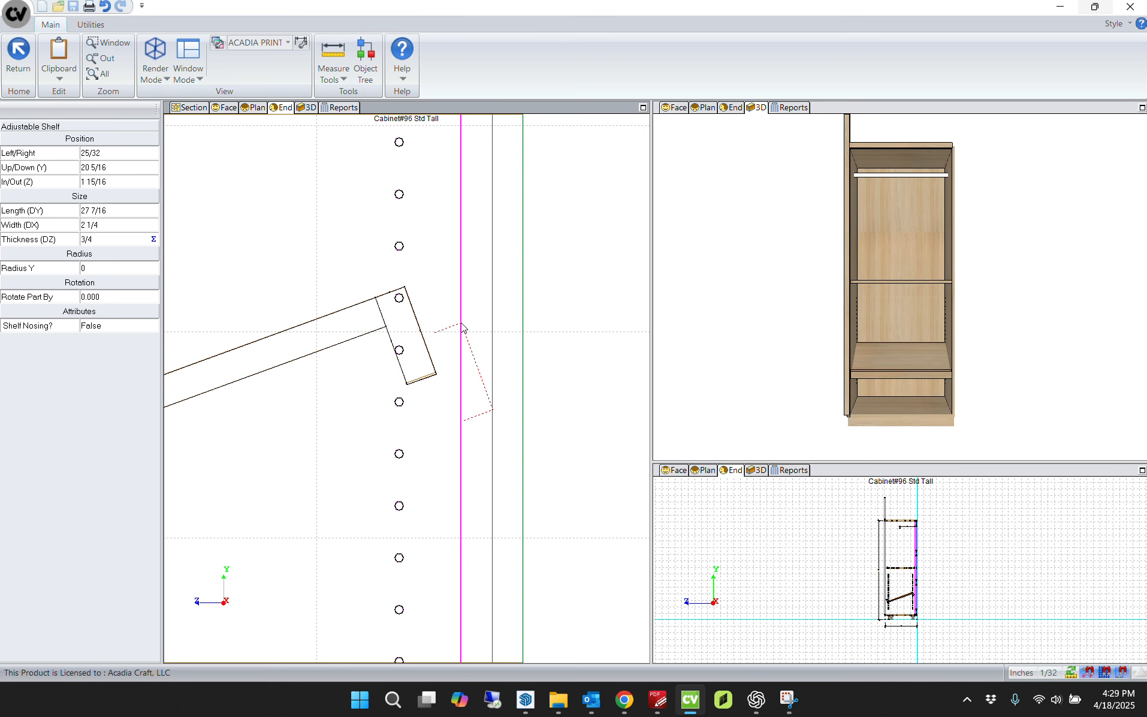
{"action": "scroll", "coordinate": [464, 330], "scroll_direction": "down", "scroll_amount": 2}
{"action": "key", "text": "Escape"}
{"action": "scroll", "coordinate": [519, 335], "scroll_direction": "down", "scroll_amount": 4}
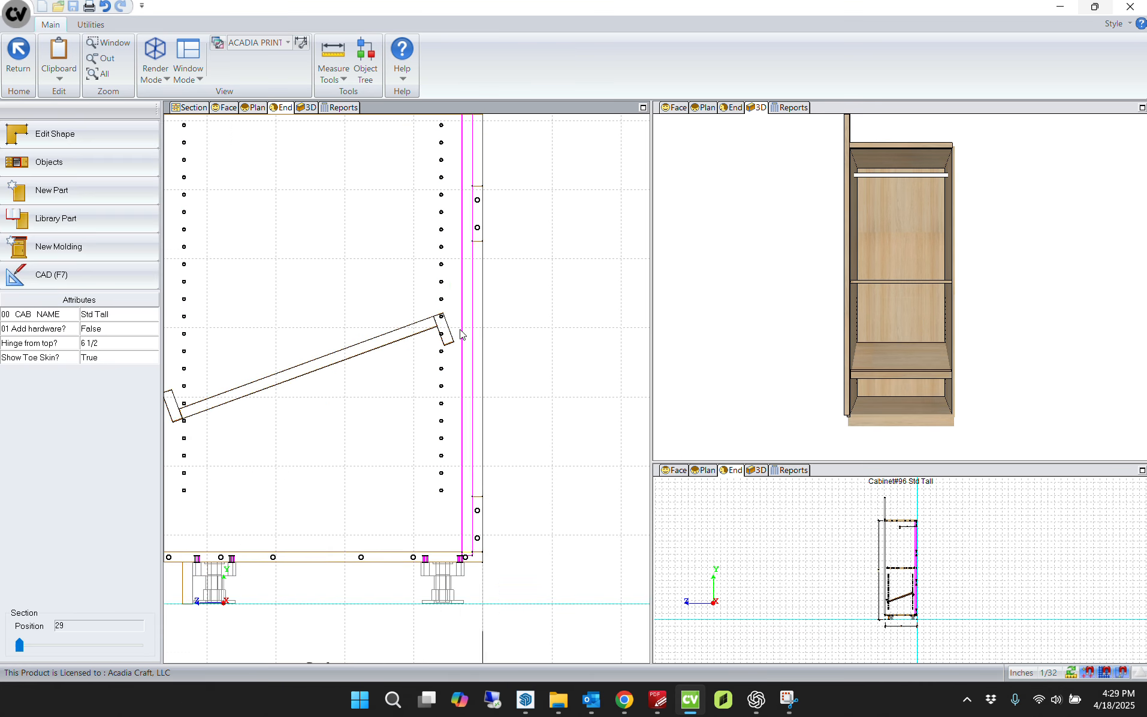
Step: Examine the slanted shelf and its front and rear lips in the cabinet's 3D view
{"action": "key", "text": "F7"}
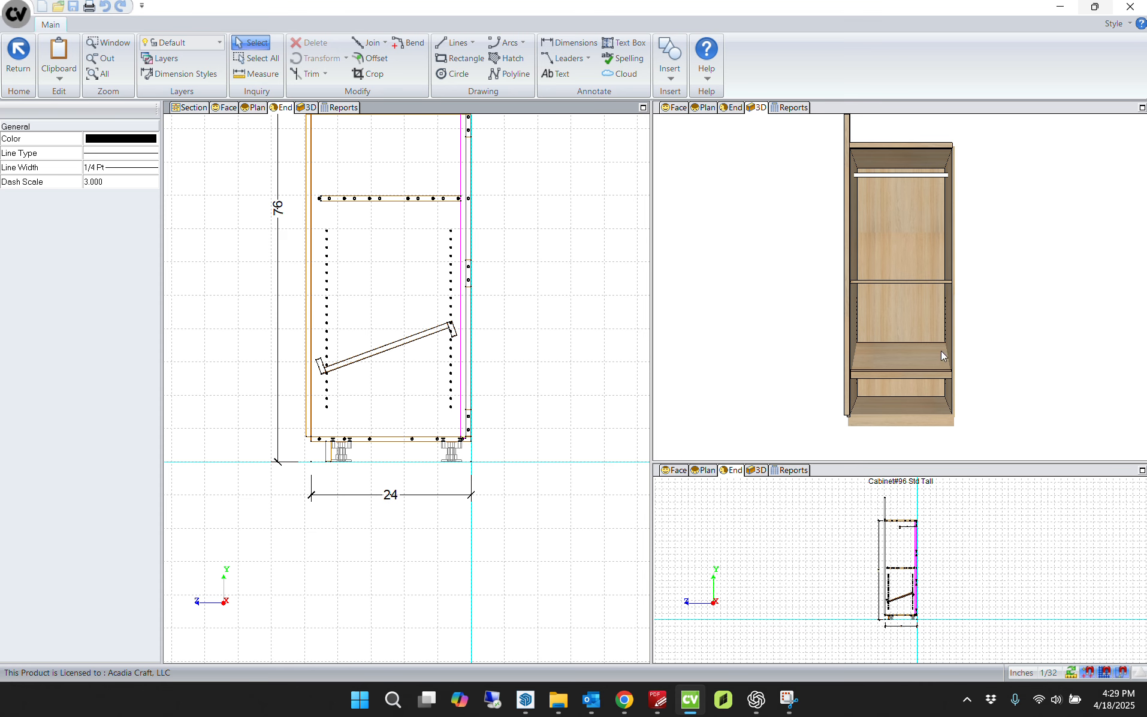
{"action": "key", "text": "F7"}
{"action": "left_click_drag", "start_coordinate": [766, 338], "coordinate": [928, 358]}
{"action": "scroll", "coordinate": [896, 346], "scroll_direction": "up", "scroll_amount": 3}
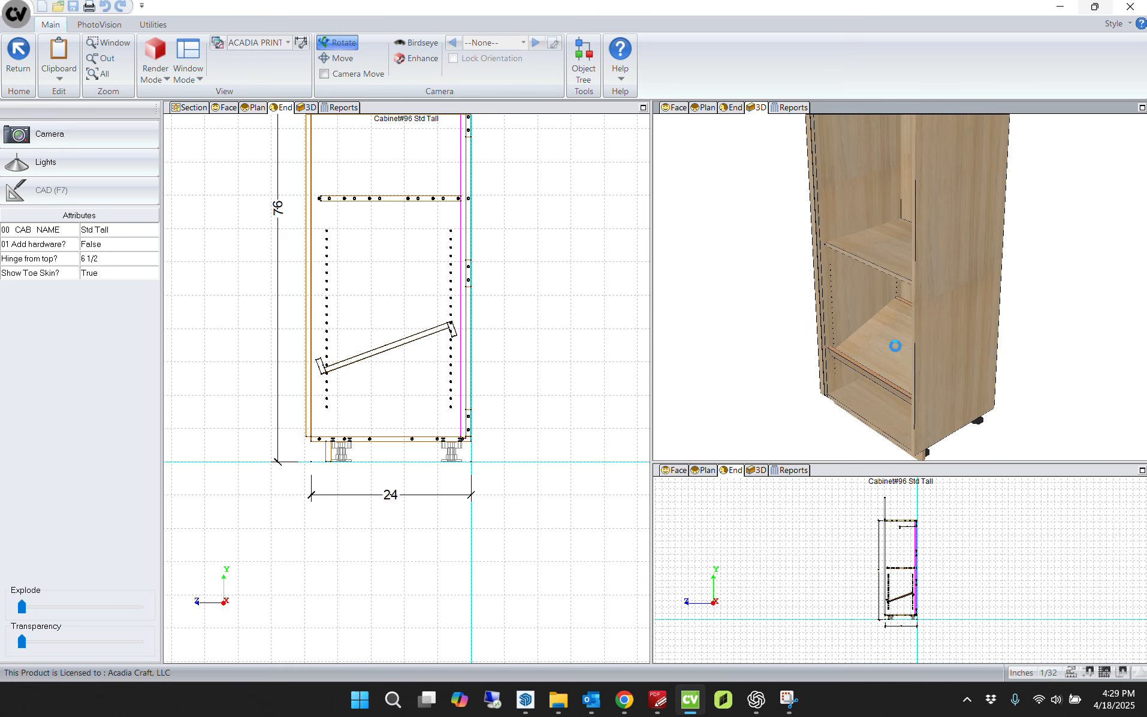
{"action": "key", "text": "F7"}
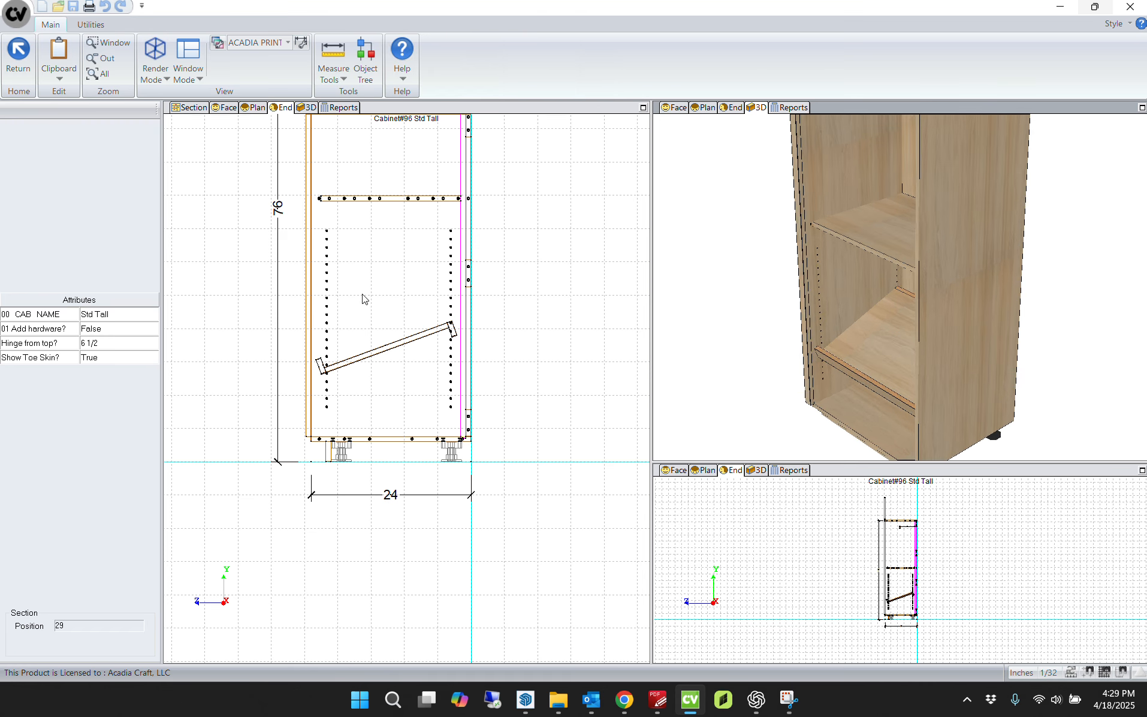
{"action": "scroll", "coordinate": [326, 363], "scroll_direction": "up", "scroll_amount": 3}
{"action": "left_click", "coordinate": [326, 364]}
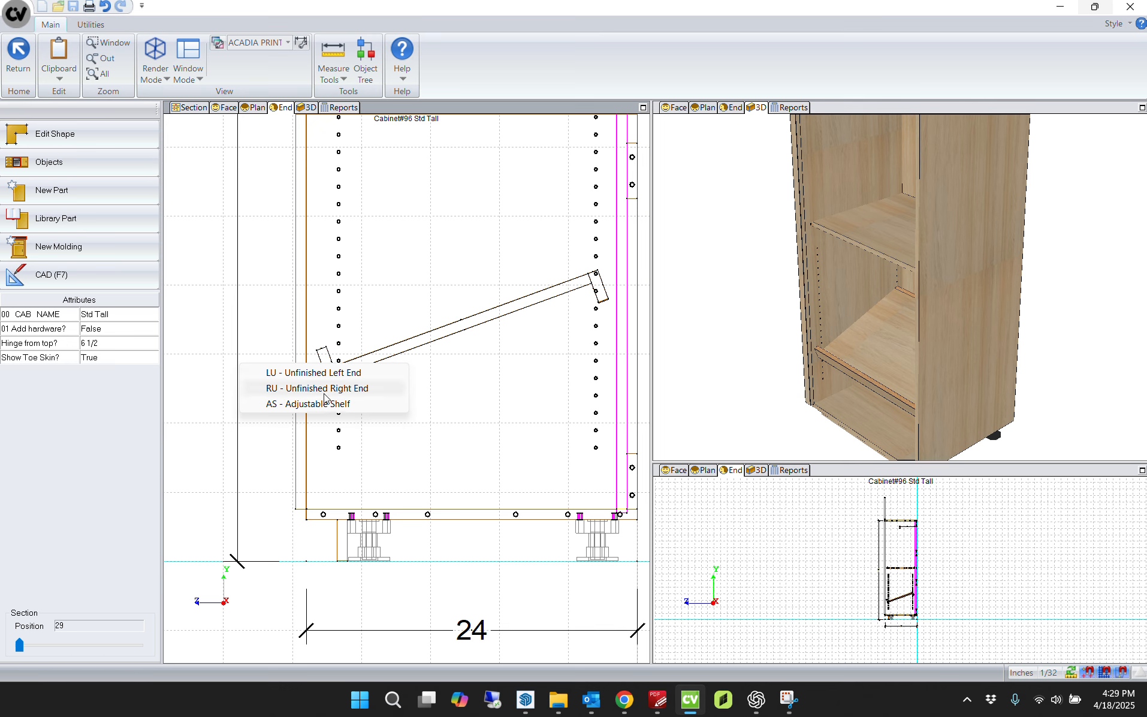
Step: Show the cabinet's face view up close around the slanted shelf with solid, textured rendering
{"action": "left_click", "coordinate": [226, 108]}
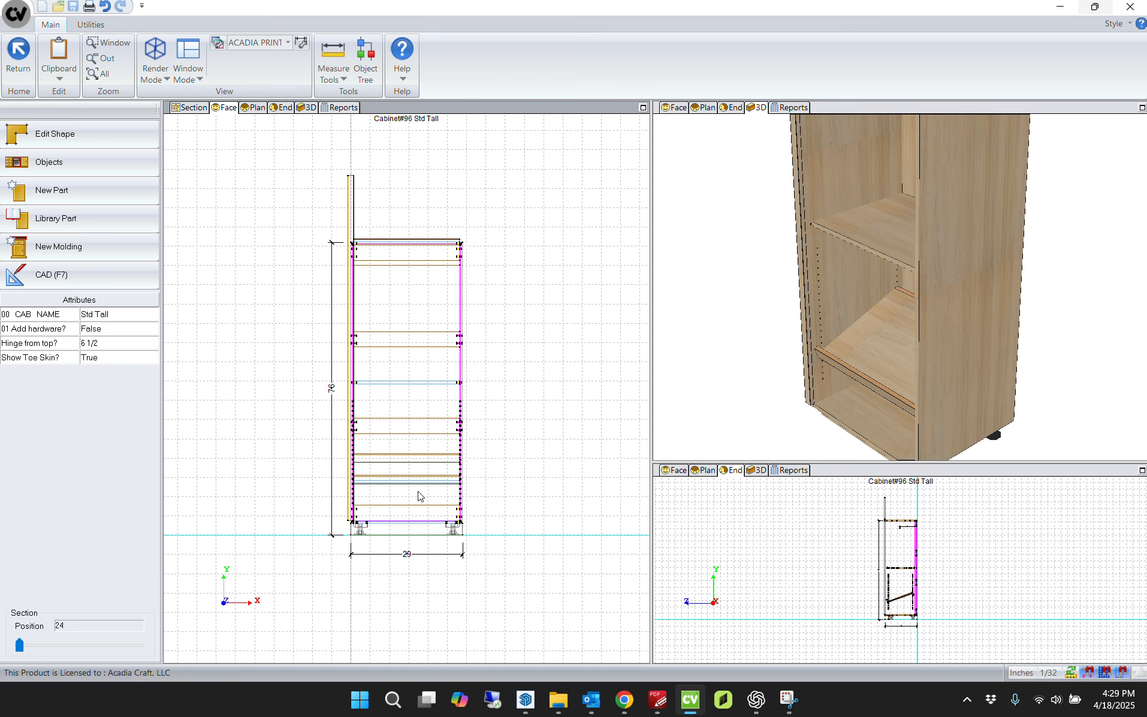
{"action": "scroll", "coordinate": [420, 494], "scroll_direction": "up", "scroll_amount": 4}
{"action": "scroll", "coordinate": [434, 477], "scroll_direction": "up", "scroll_amount": 1}
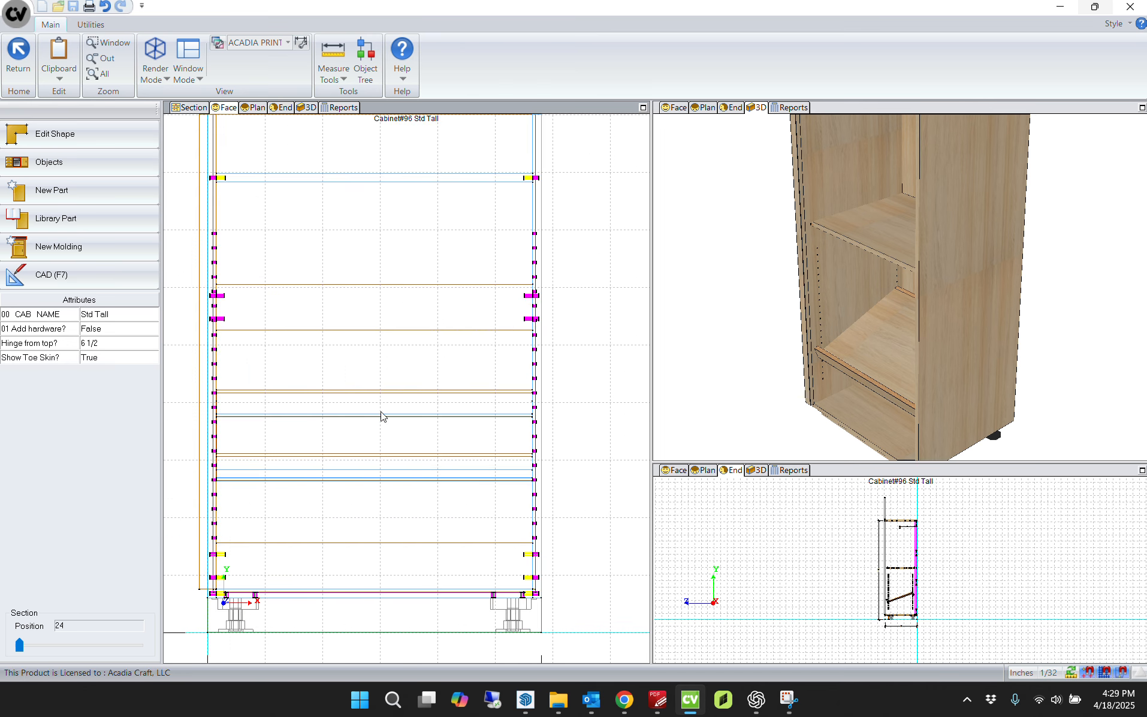
{"action": "left_click", "coordinate": [157, 70]}
{"action": "left_click", "coordinate": [179, 170]}
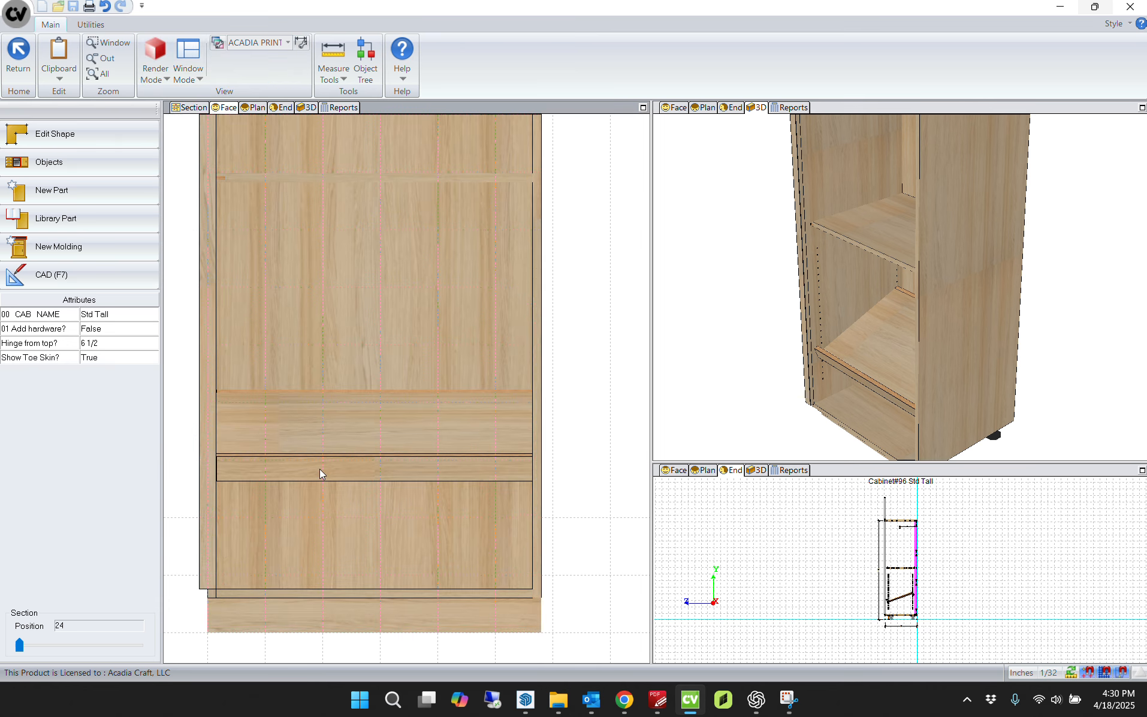
Step: Apply Exterior Banding to the upper edge of the front lip and save the banding changes
{"action": "left_click", "coordinate": [319, 469]}
{"action": "left_click", "coordinate": [322, 500]}
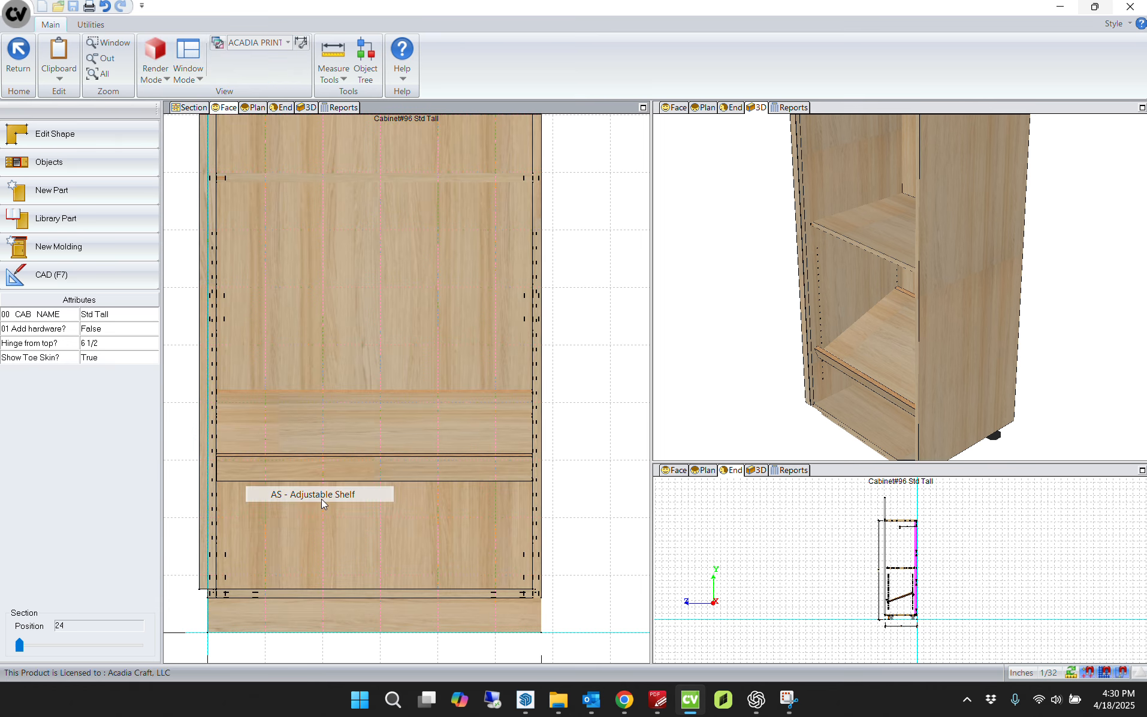
{"action": "right_click", "coordinate": [306, 472]}
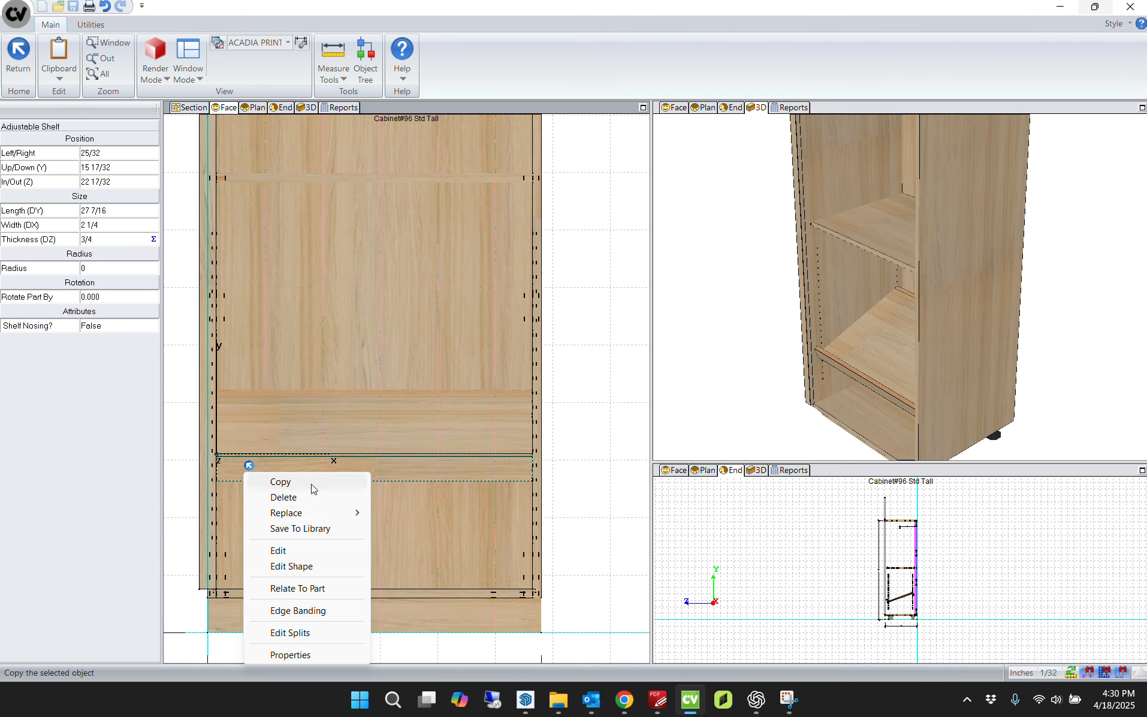
{"action": "left_click", "coordinate": [310, 610]}
{"action": "left_click", "coordinate": [183, 58]}
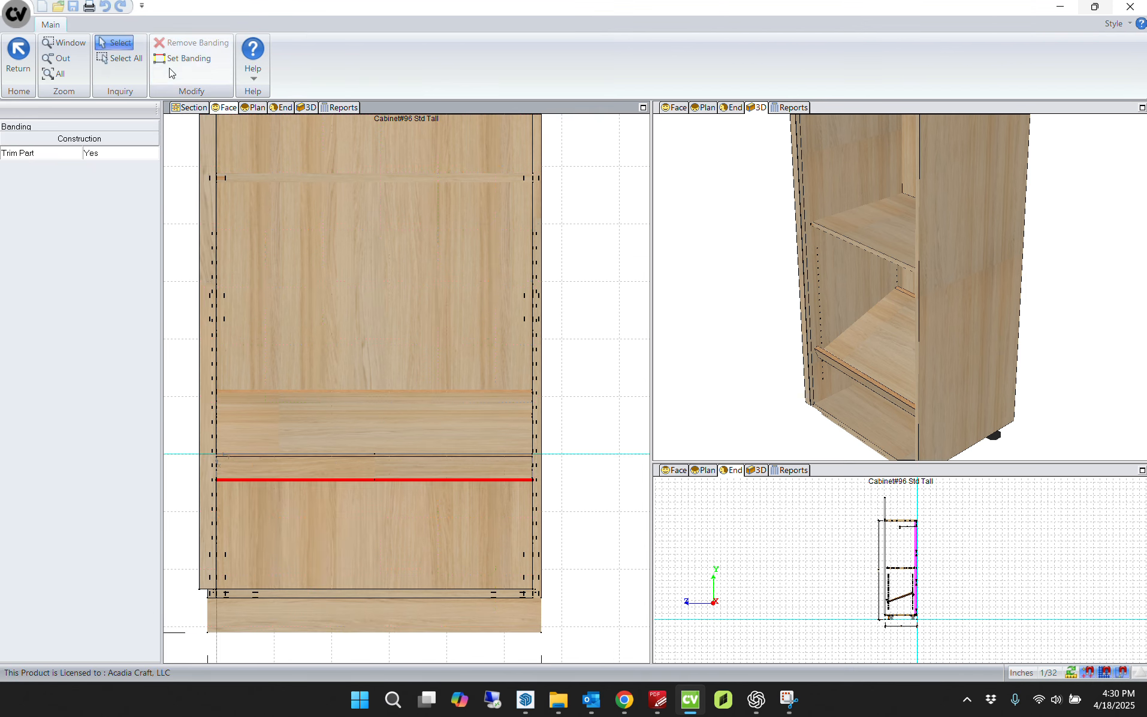
{"action": "left_click", "coordinate": [101, 168]}
{"action": "left_click", "coordinate": [257, 455]}
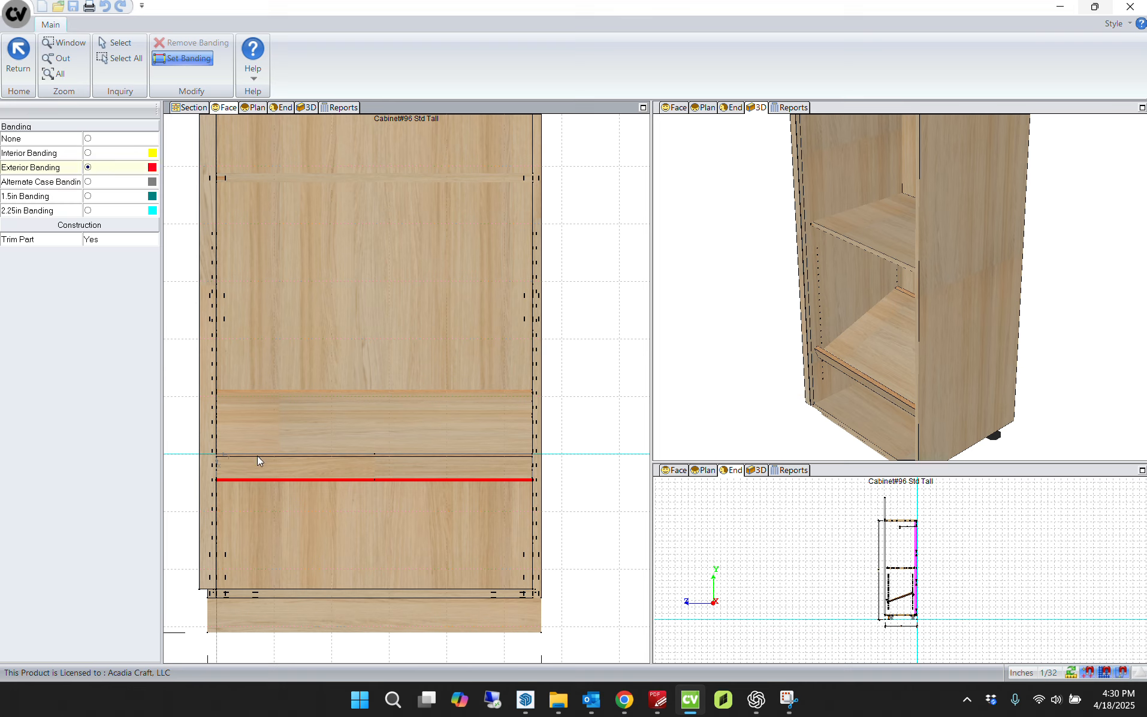
{"action": "key", "text": "Escape"}
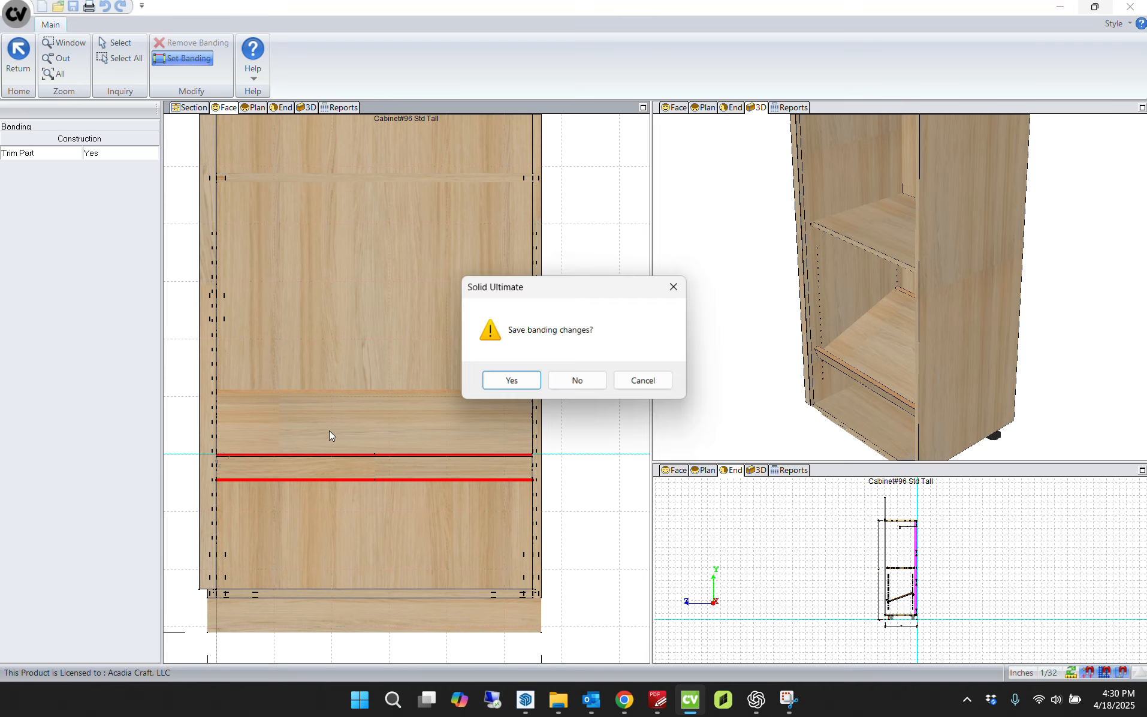
{"action": "left_click", "coordinate": [512, 379]}
{"action": "left_click", "coordinate": [411, 397]}
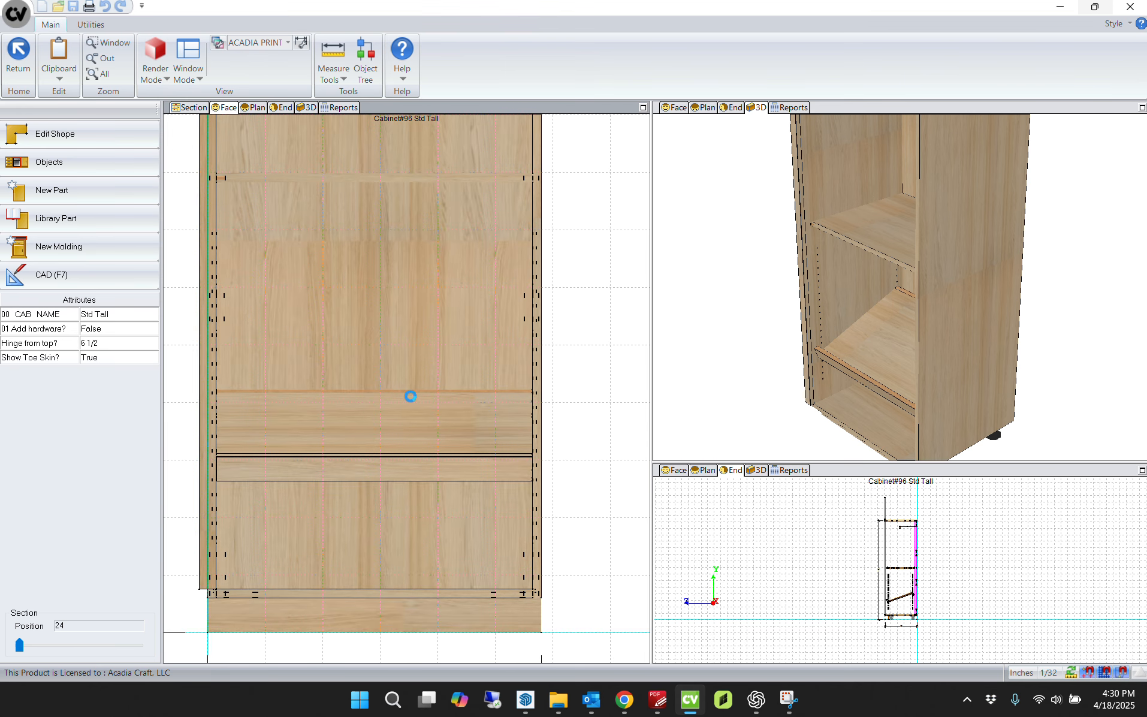
Step: Apply Exterior Banding to the upper edge of the slanted shelf's rear lip and save the banding changes
{"action": "left_click", "coordinate": [411, 437]}
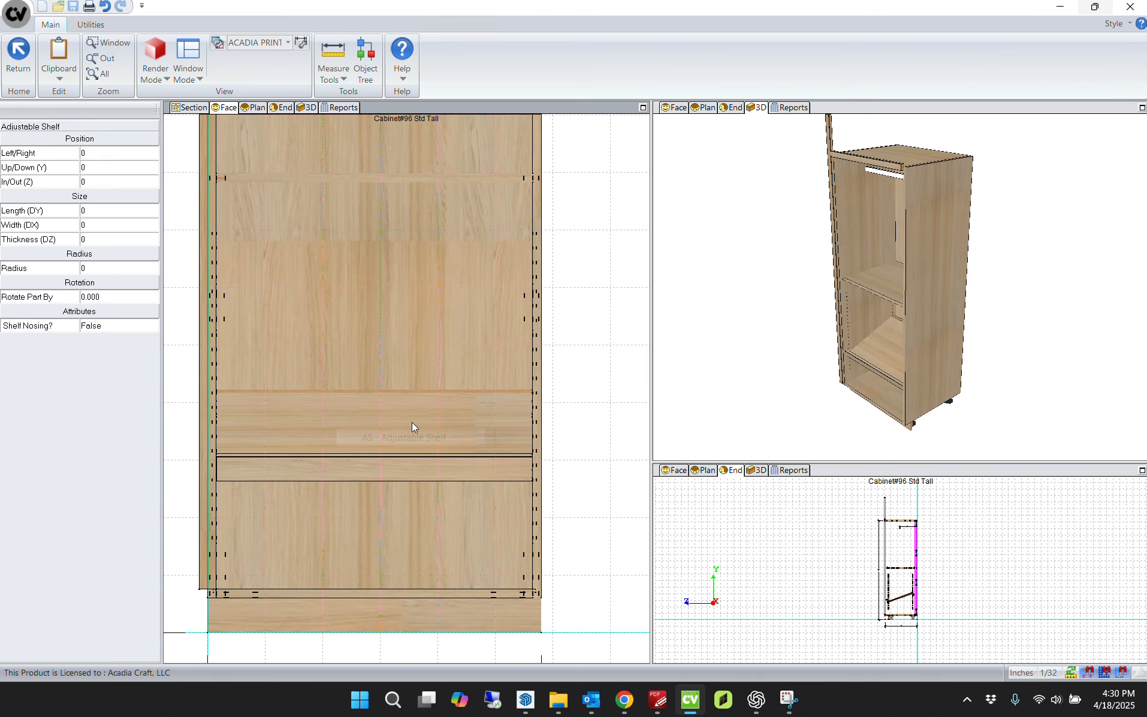
{"action": "left_click", "coordinate": [578, 397]}
{"action": "left_click", "coordinate": [483, 398]}
{"action": "left_click", "coordinate": [480, 422]}
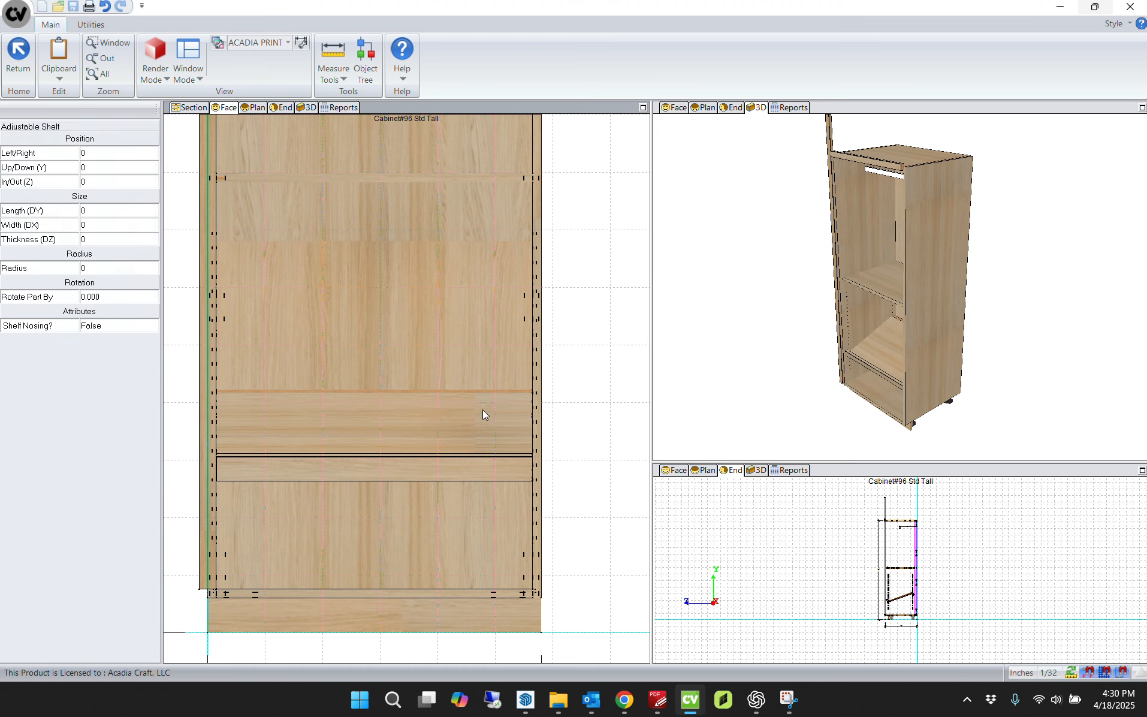
{"action": "right_click", "coordinate": [475, 406]}
{"action": "left_click", "coordinate": [471, 541]}
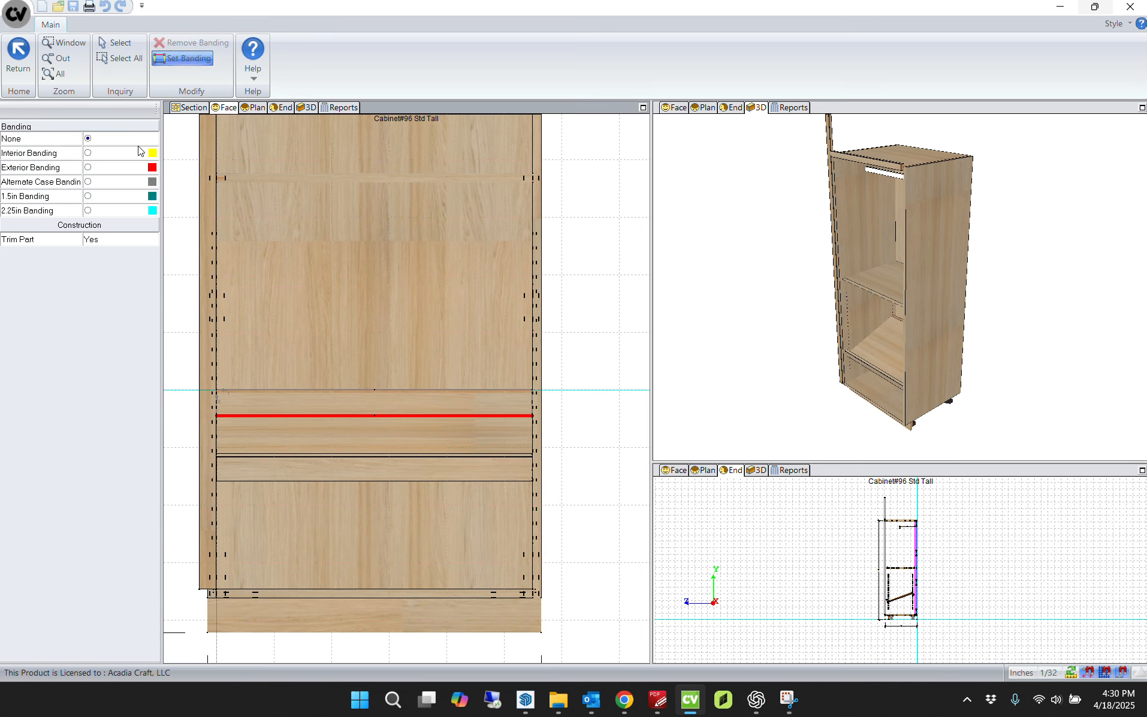
{"action": "left_click", "coordinate": [88, 167]}
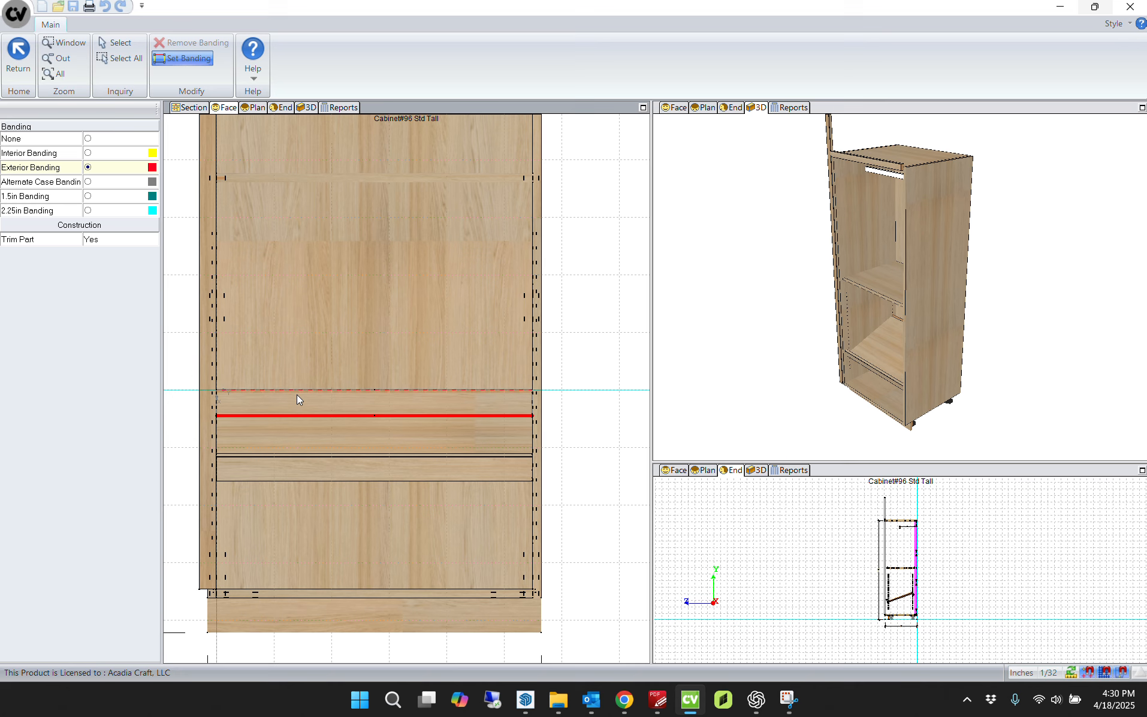
{"action": "left_click", "coordinate": [366, 391]}
{"action": "key", "text": "Escape"}
{"action": "left_click", "coordinate": [507, 383]}
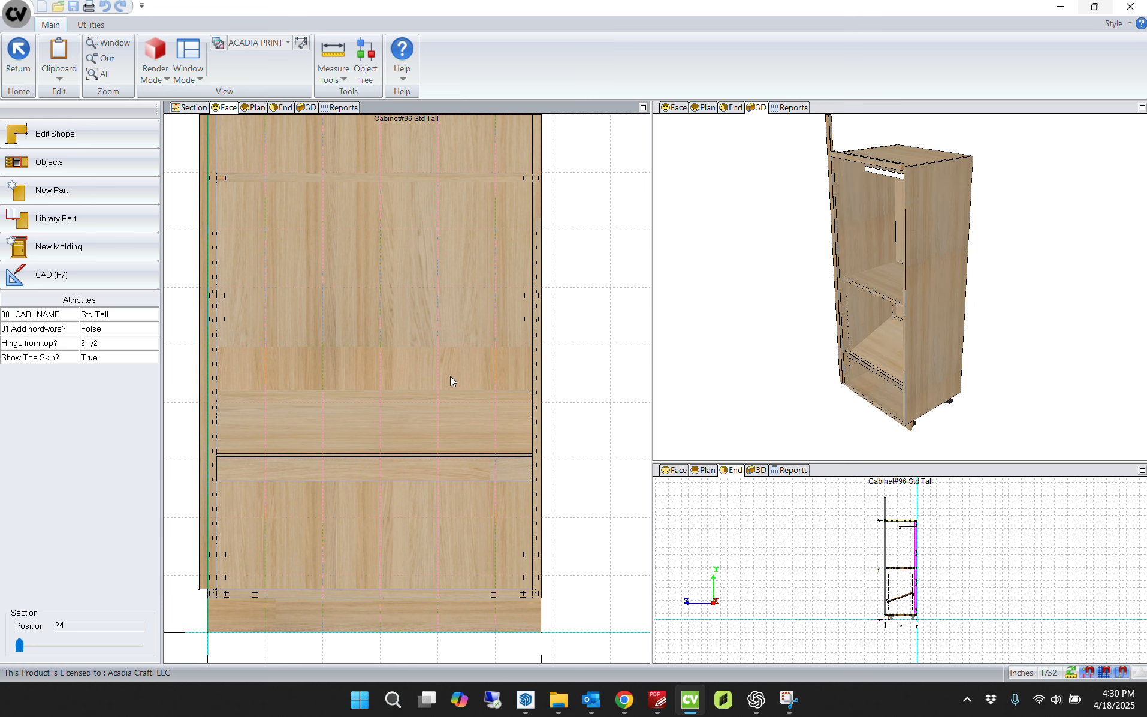
Step: Draft a vertical guide line 14 inches long upward from the front lip's upper inner corner in the cabinet's end view
{"action": "left_click", "coordinate": [286, 109]}
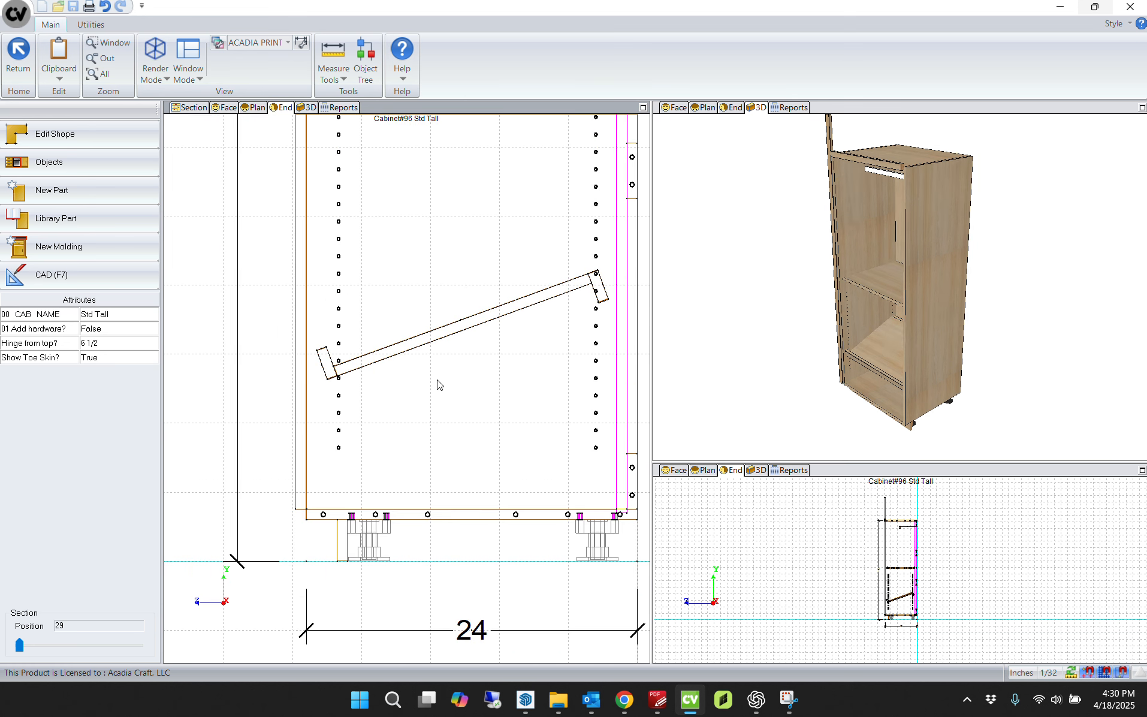
{"action": "scroll", "coordinate": [439, 386], "scroll_direction": "down", "scroll_amount": 2}
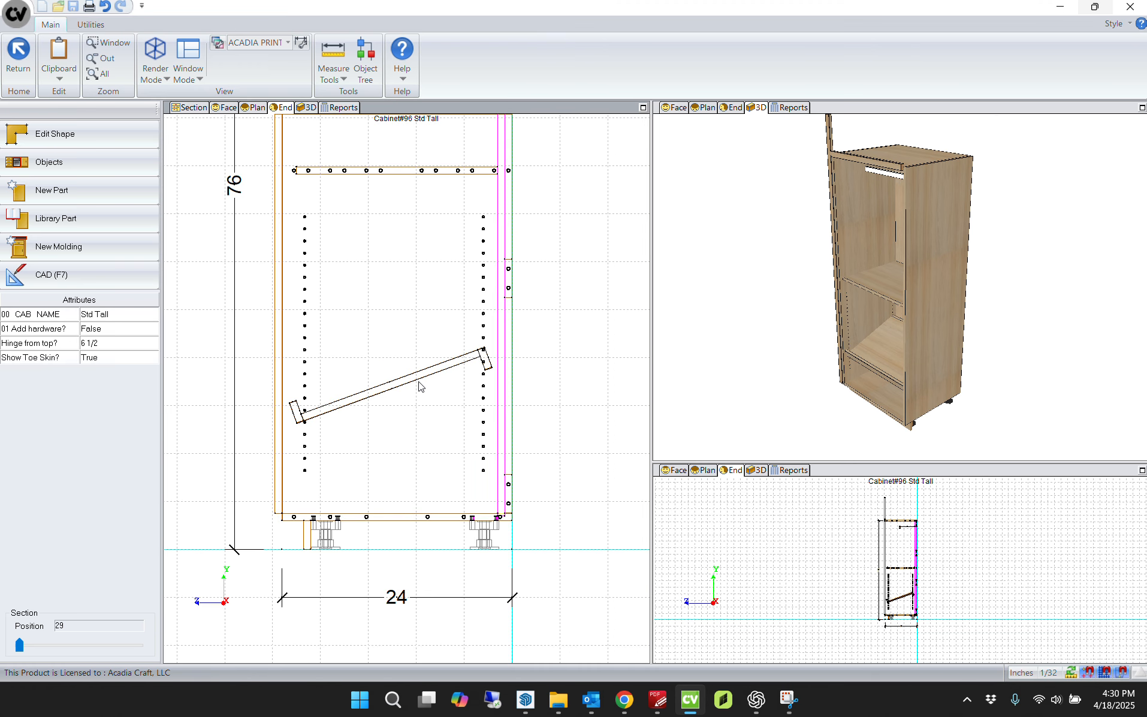
{"action": "scroll", "coordinate": [419, 387], "scroll_direction": "down", "scroll_amount": 2}
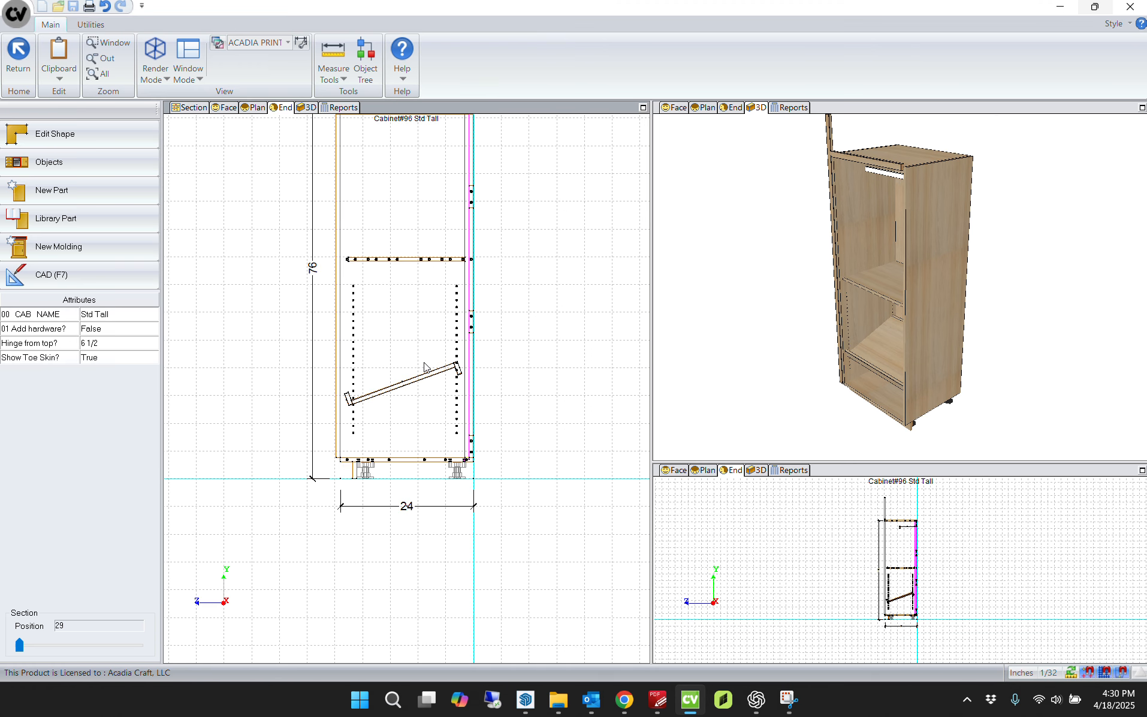
{"action": "key", "text": "F7"}
{"action": "scroll", "coordinate": [507, 359], "scroll_direction": "up", "scroll_amount": 2}
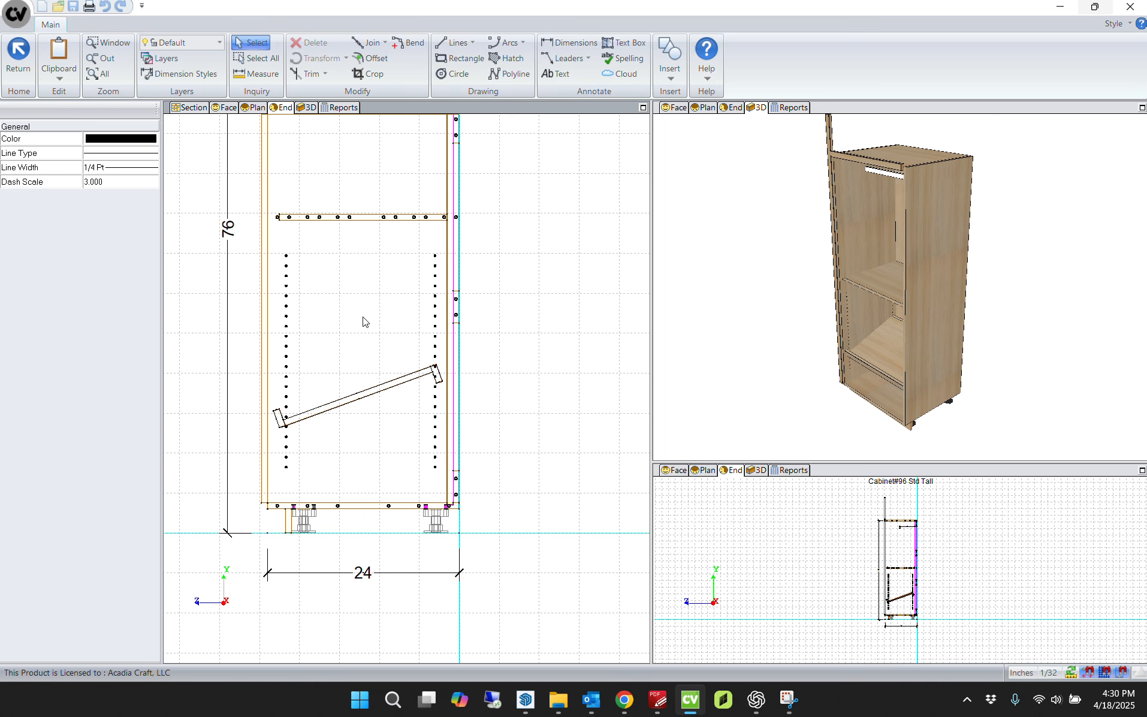
{"action": "left_click", "coordinate": [454, 42]}
{"action": "scroll", "coordinate": [248, 447], "scroll_direction": "up", "scroll_amount": 5}
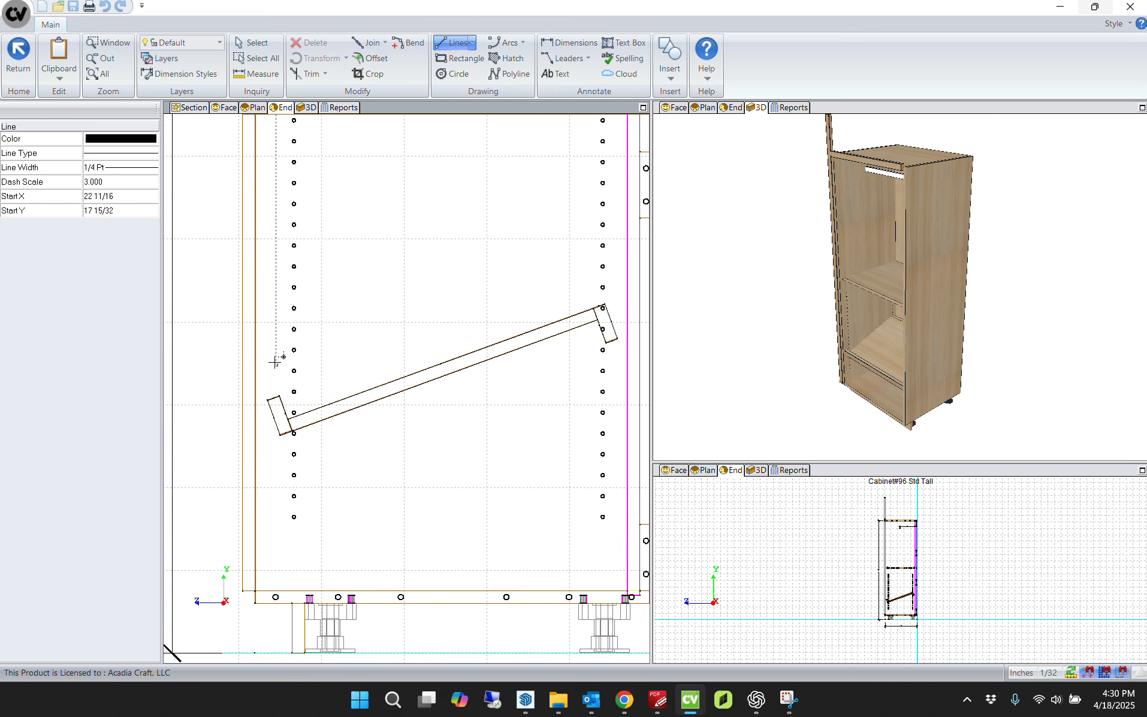
{"action": "scroll", "coordinate": [282, 393], "scroll_direction": "up", "scroll_amount": 3}
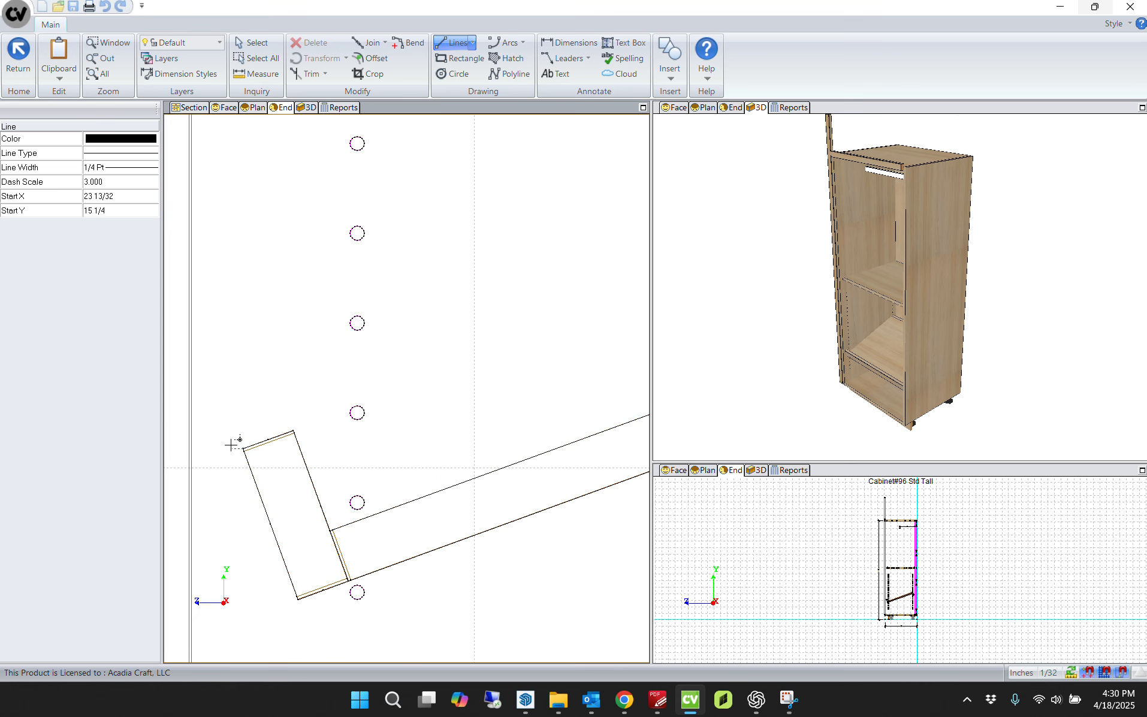
{"action": "left_click", "coordinate": [294, 431]}
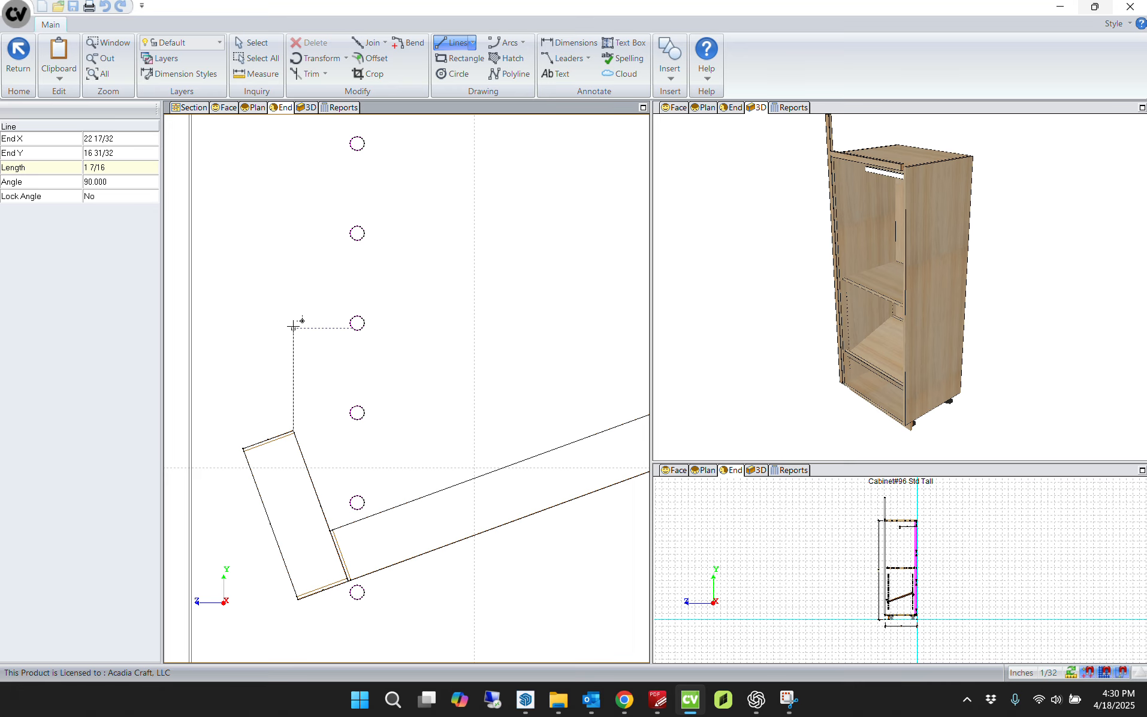
{"action": "type", "text": "14"}
{"action": "key", "text": "Return"}
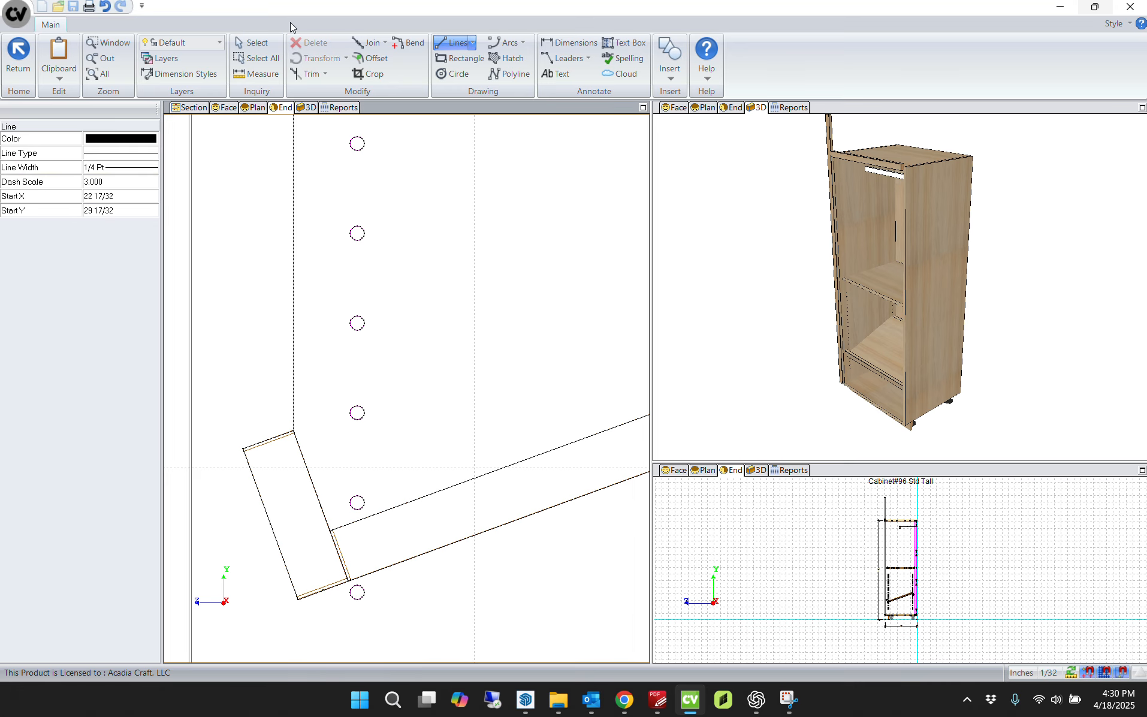
Step: Copy the drafted shelf outline with its guide line and place the copy's front lip corner at the guide line's upper end
{"action": "scroll", "coordinate": [356, 312], "scroll_direction": "down", "scroll_amount": 5}
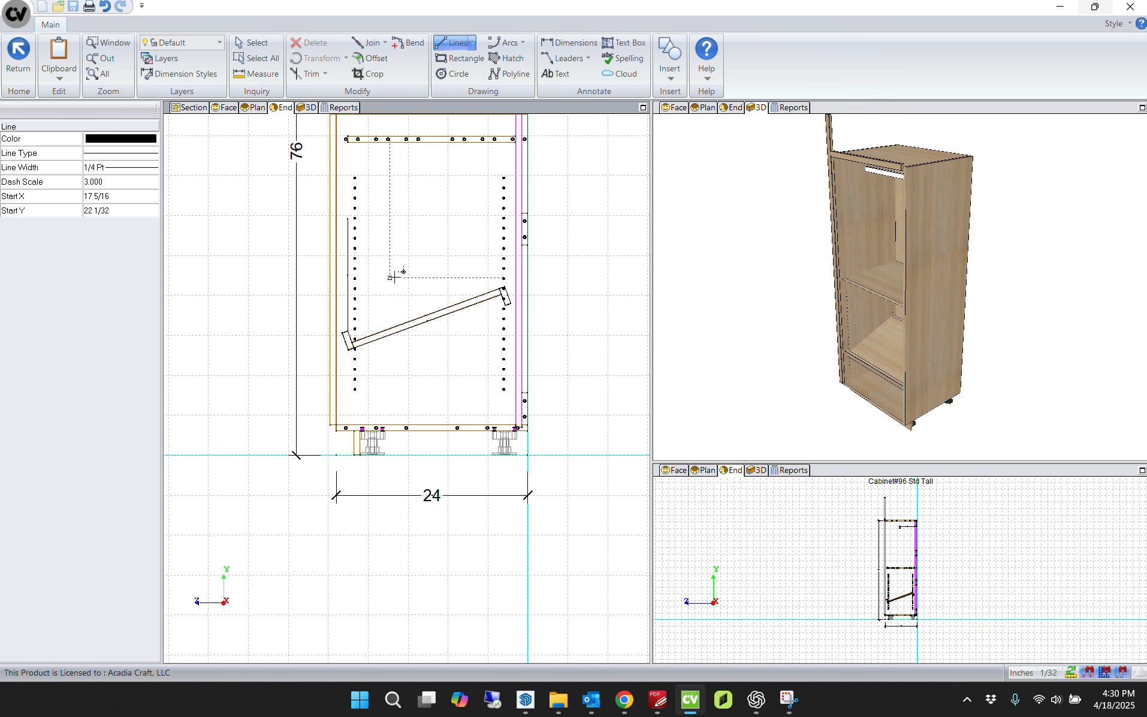
{"action": "key", "text": "Escape"}
{"action": "left_click_drag", "start_coordinate": [292, 174], "coordinate": [587, 443]}
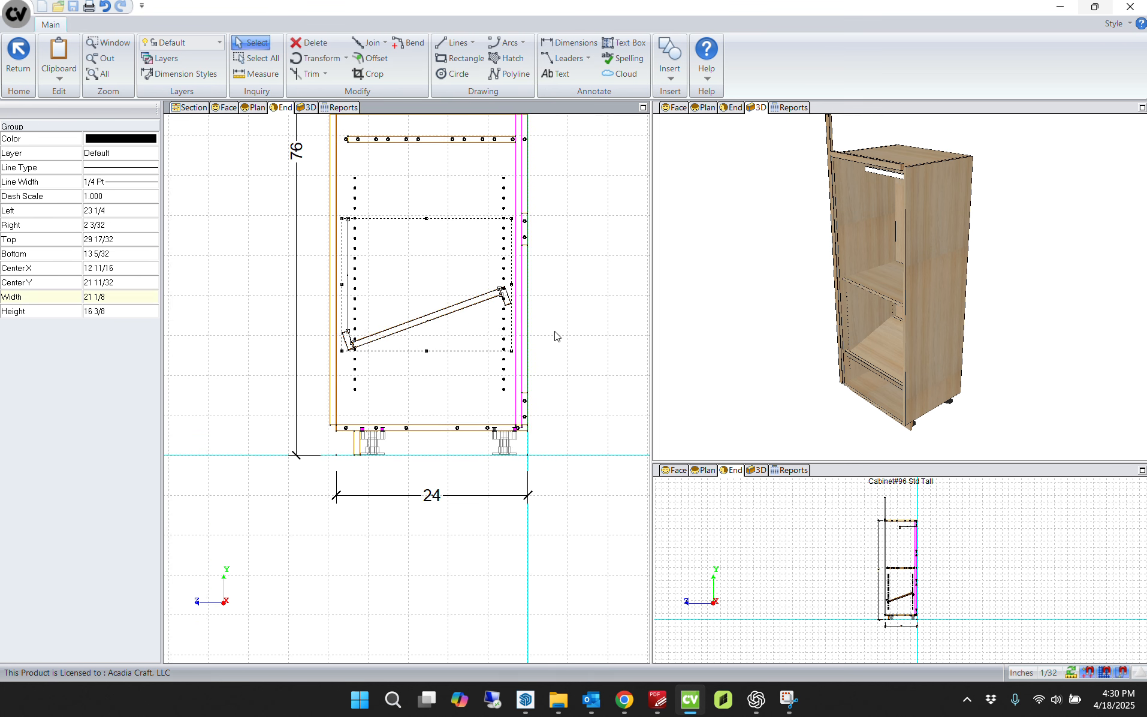
{"action": "middle_click_drag", "start_coordinate": [548, 313], "coordinate": [346, 419]}
{"action": "key", "text": "ctrl+v"}
{"action": "left_click", "coordinate": [539, 321]}
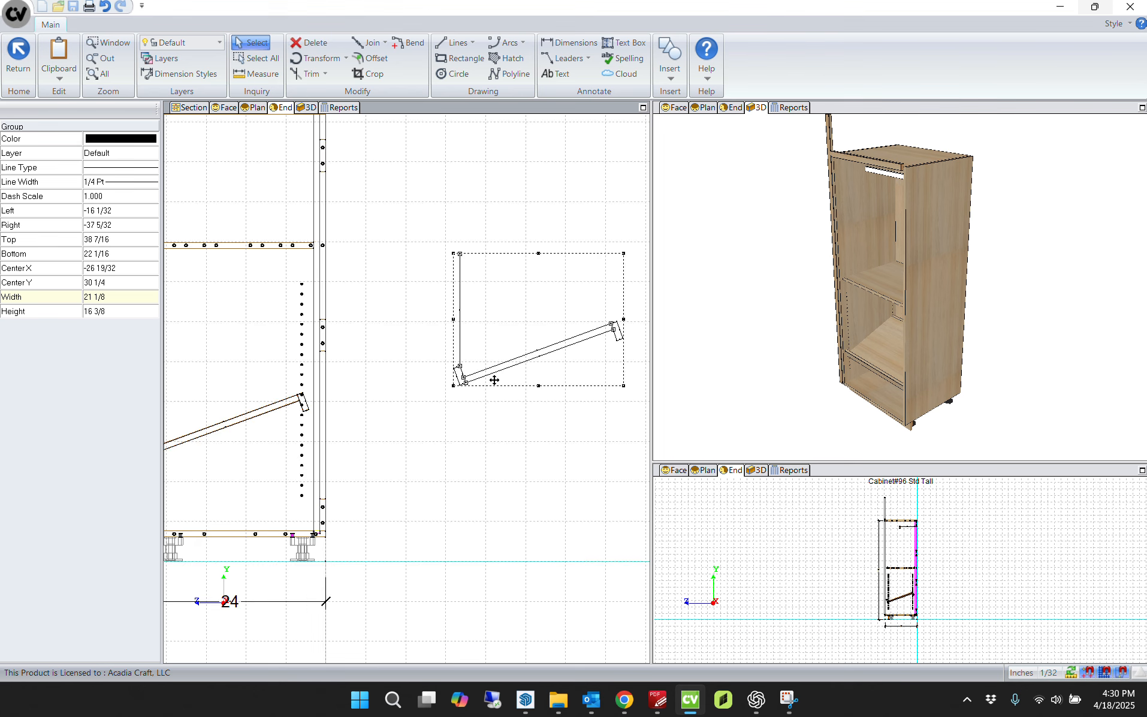
{"action": "scroll", "coordinate": [465, 388], "scroll_direction": "up", "scroll_amount": 4}
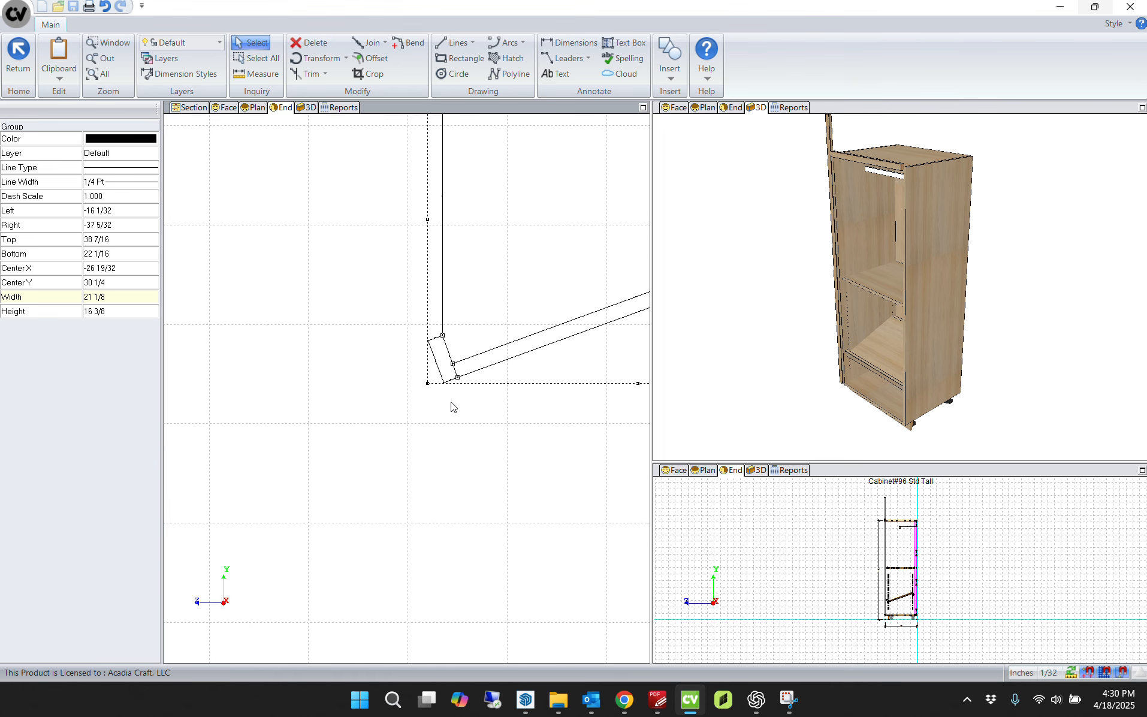
{"action": "scroll", "coordinate": [447, 367], "scroll_direction": "up", "scroll_amount": 2}
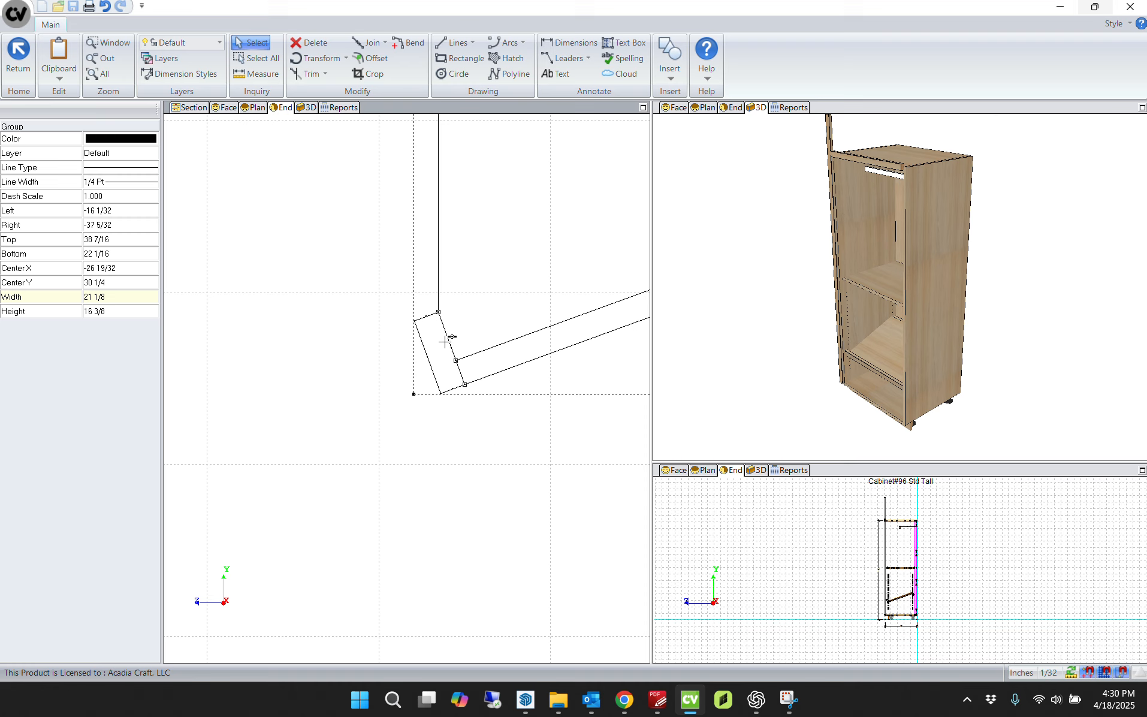
{"action": "left_click_drag", "start_coordinate": [436, 311], "coordinate": [268, 268]}
Step: Place another copy of the shelf outline at the upper end of the second guide line, above the fixed shelf
{"action": "scroll", "coordinate": [367, 360], "scroll_direction": "down", "scroll_amount": 5}
{"action": "middle_click_drag", "start_coordinate": [355, 217], "coordinate": [273, 326]}
{"action": "key", "text": "ctrl+v"}
{"action": "left_click", "coordinate": [560, 304]}
{"action": "scroll", "coordinate": [469, 358], "scroll_direction": "up", "scroll_amount": 4}
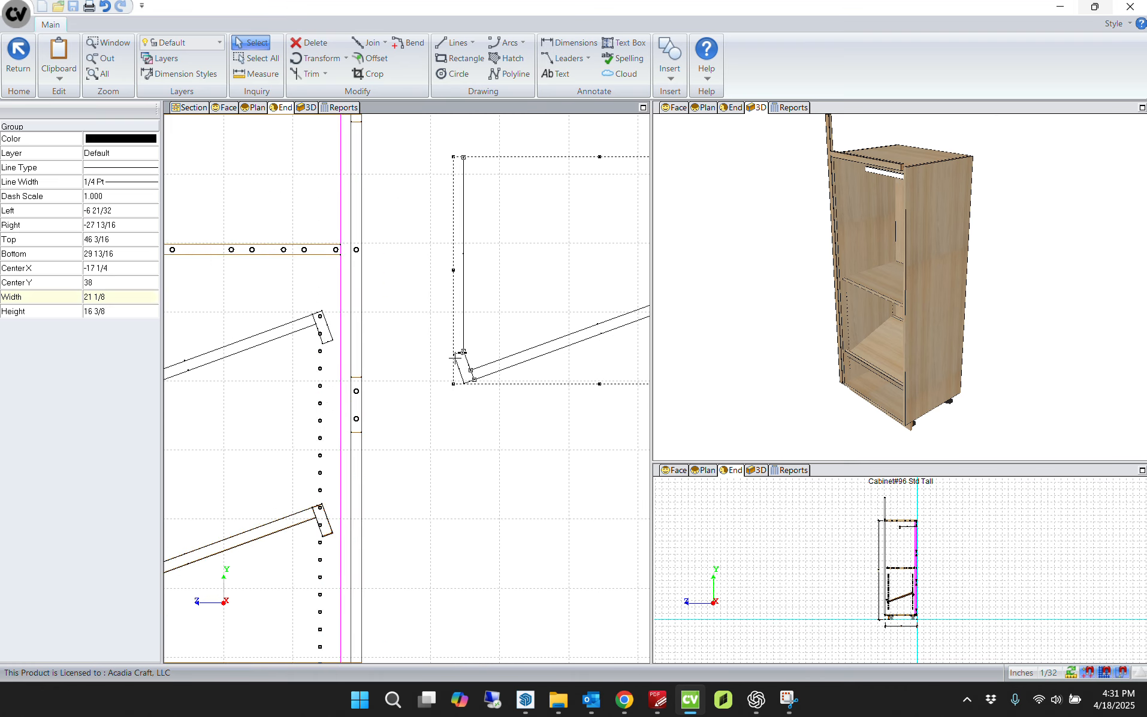
{"action": "left_click", "coordinate": [468, 347]}
{"action": "scroll", "coordinate": [461, 337], "scroll_direction": "down", "scroll_amount": 2}
{"action": "middle_click_drag", "start_coordinate": [312, 275], "coordinate": [501, 338]}
{"action": "left_click", "coordinate": [243, 251]}
{"action": "scroll", "coordinate": [385, 398], "scroll_direction": "down", "scroll_amount": 2}
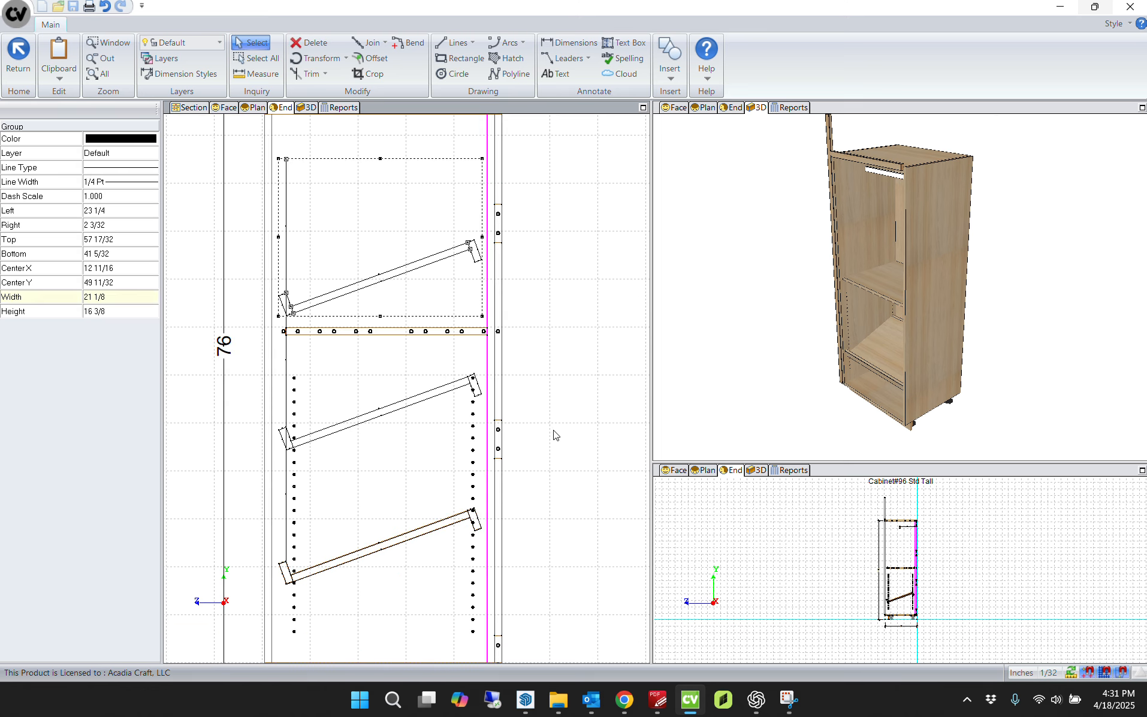
{"action": "left_click", "coordinate": [555, 434]}
Step: Leave CAD drafting and copy the lowest slanted shelf panel to the middle and upper drafted outlines
{"action": "key", "text": "F7"}
{"action": "scroll", "coordinate": [414, 528], "scroll_direction": "up", "scroll_amount": 3}
{"action": "left_click", "coordinate": [406, 545]}
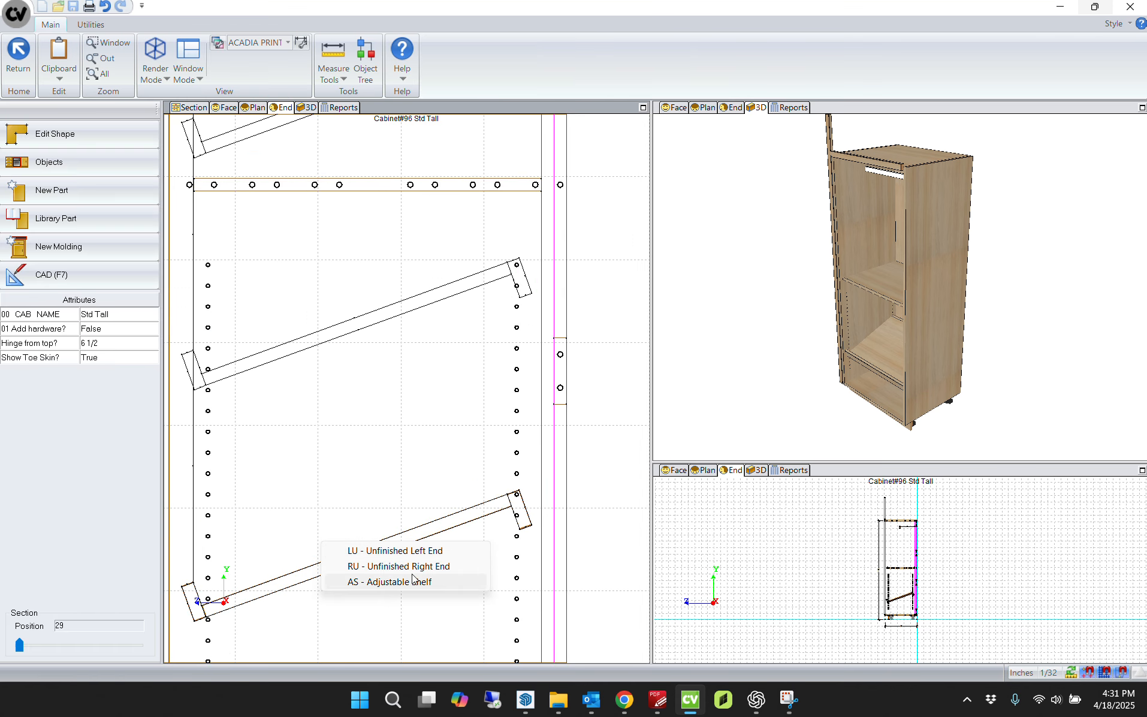
{"action": "left_click", "coordinate": [371, 563]}
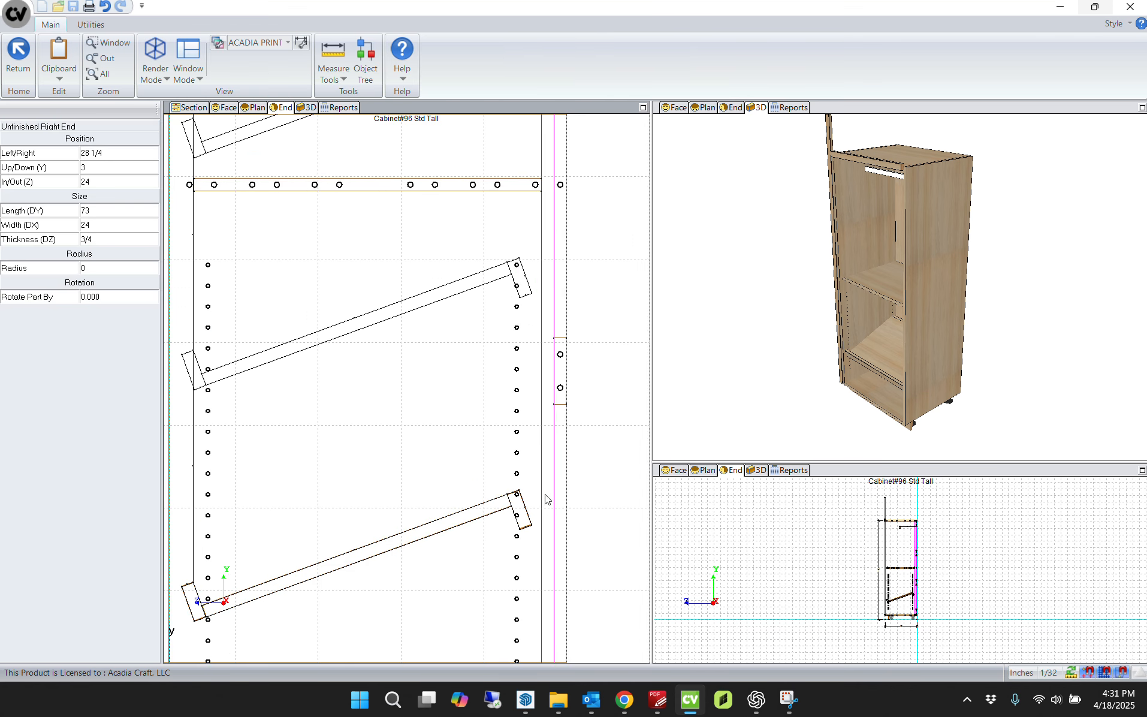
{"action": "left_click", "coordinate": [485, 509]}
{"action": "left_click", "coordinate": [485, 554]}
{"action": "right_click", "coordinate": [476, 517]}
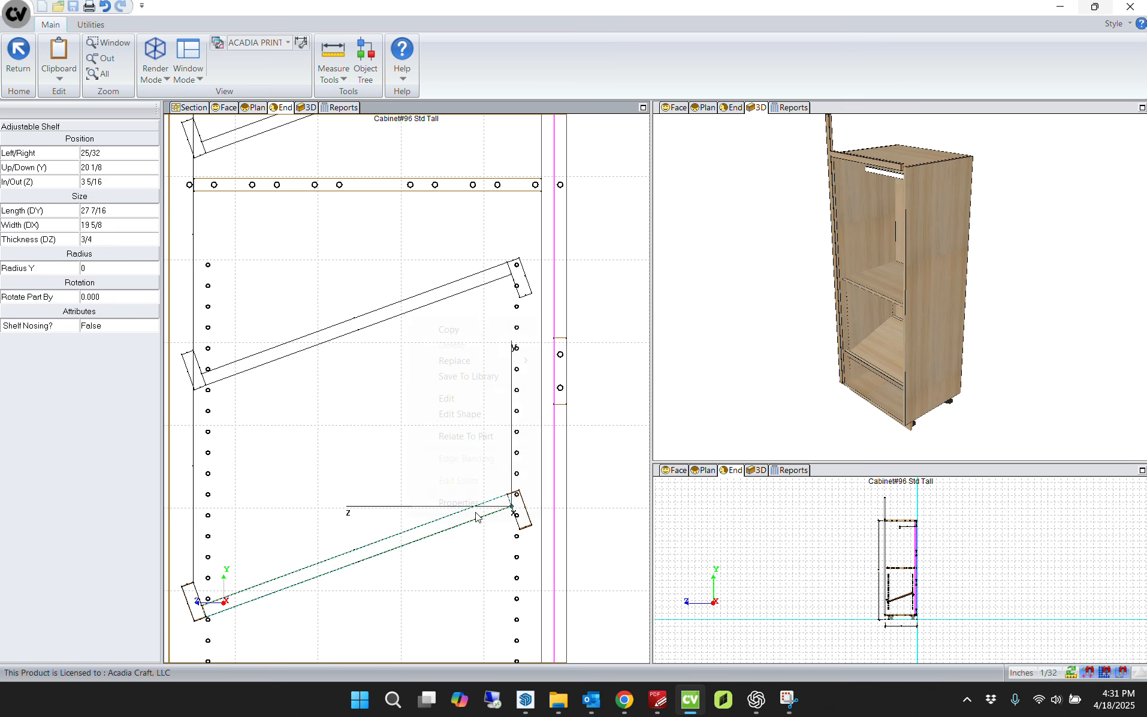
{"action": "left_click", "coordinate": [451, 329]}
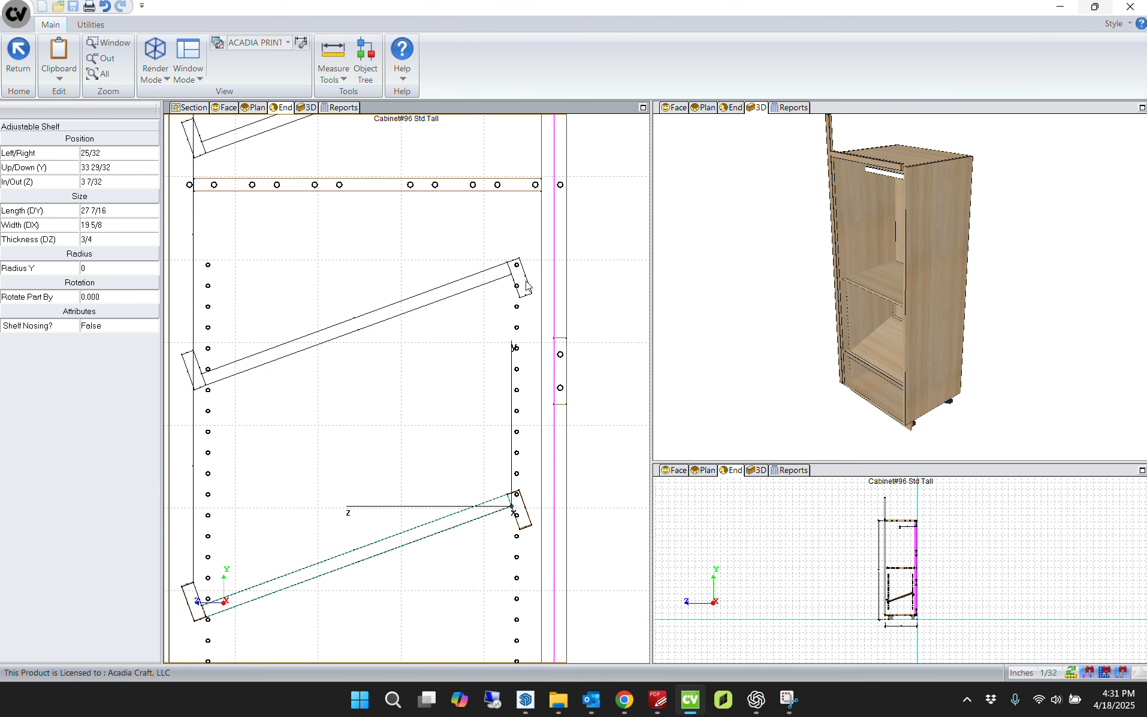
{"action": "middle_click_drag", "start_coordinate": [526, 214], "coordinate": [460, 370]}
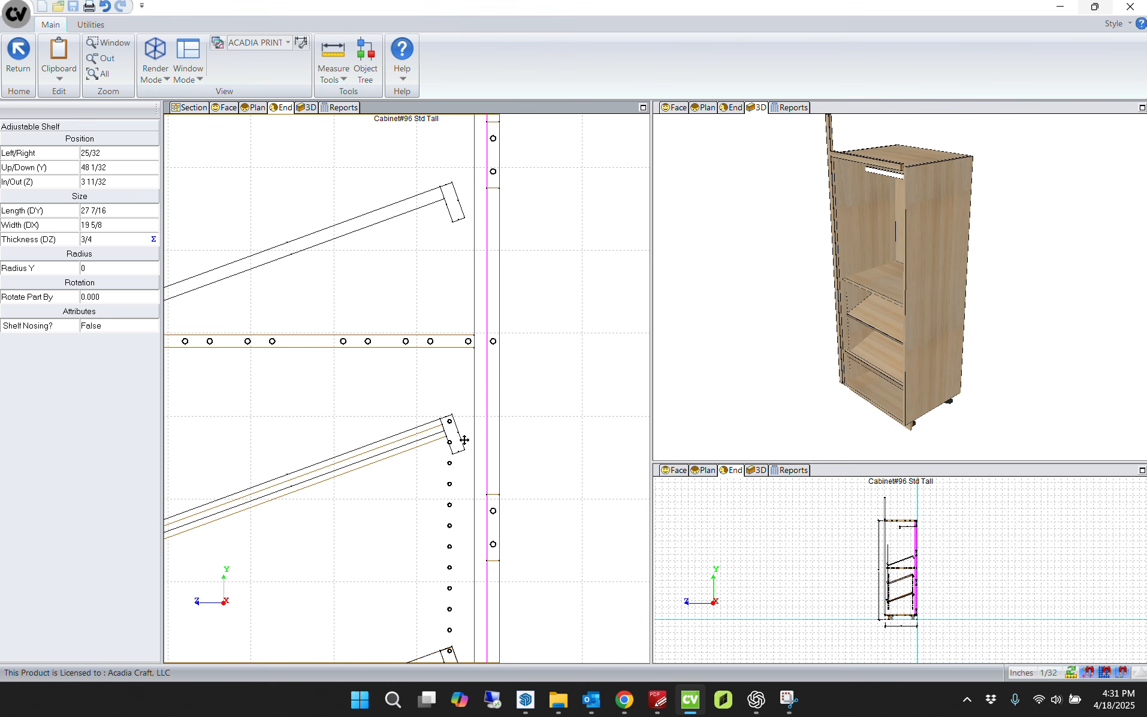
Step: Move the middle slanted shelf panel so its rear corner lines up with the drafted outline
{"action": "left_click", "coordinate": [439, 430]}
{"action": "scroll", "coordinate": [441, 438], "scroll_direction": "up", "scroll_amount": 3}
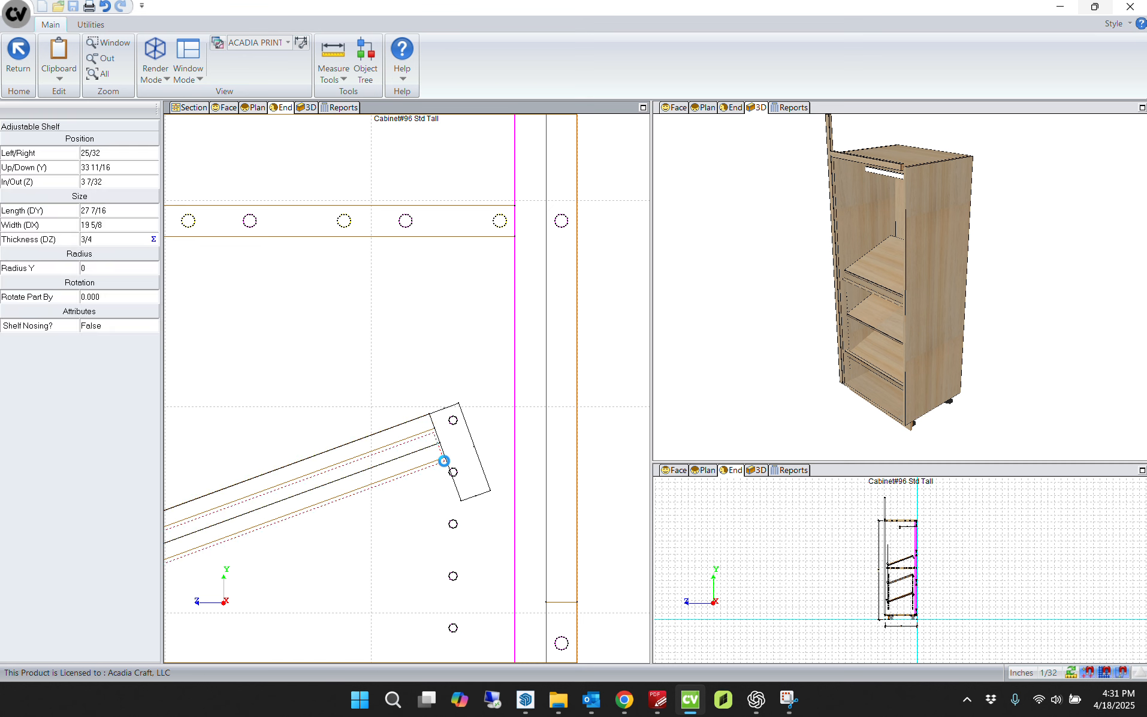
{"action": "key", "text": "Escape"}
{"action": "left_click", "coordinate": [434, 460]}
{"action": "left_click", "coordinate": [433, 496]}
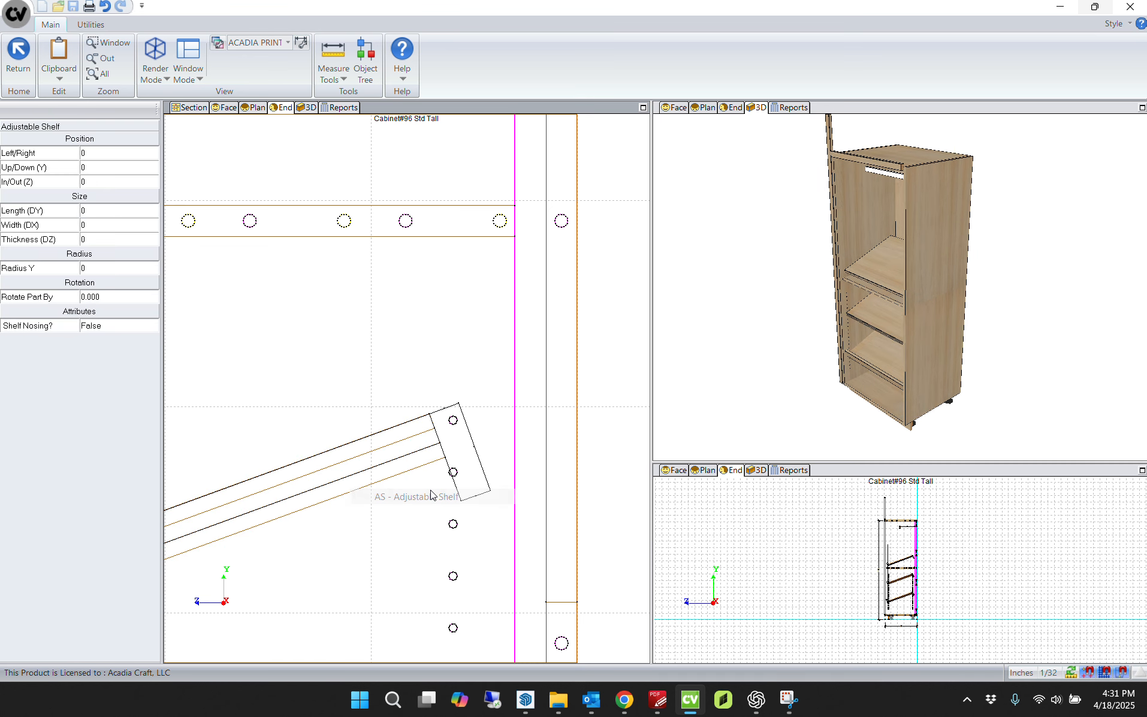
{"action": "key", "text": "Escape"}
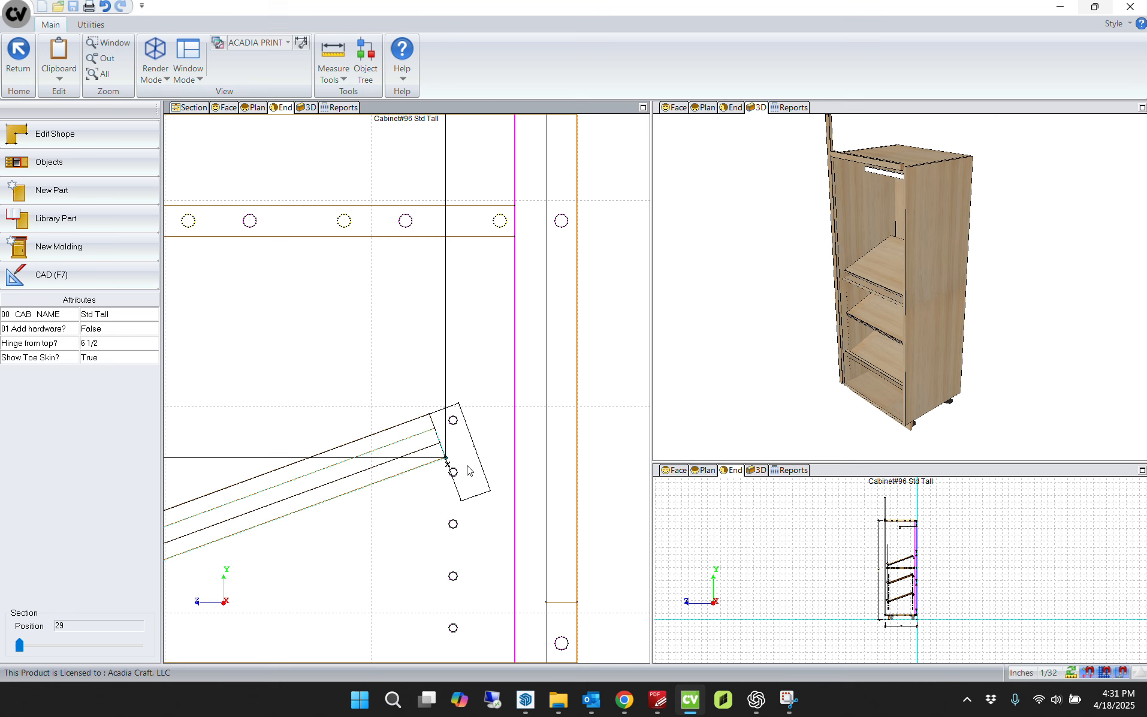
Step: Copy the lowest shelf's rear lip and place it on the rear lip of the middle drafted outline
{"action": "scroll", "coordinate": [470, 476], "scroll_direction": "down", "scroll_amount": 4}
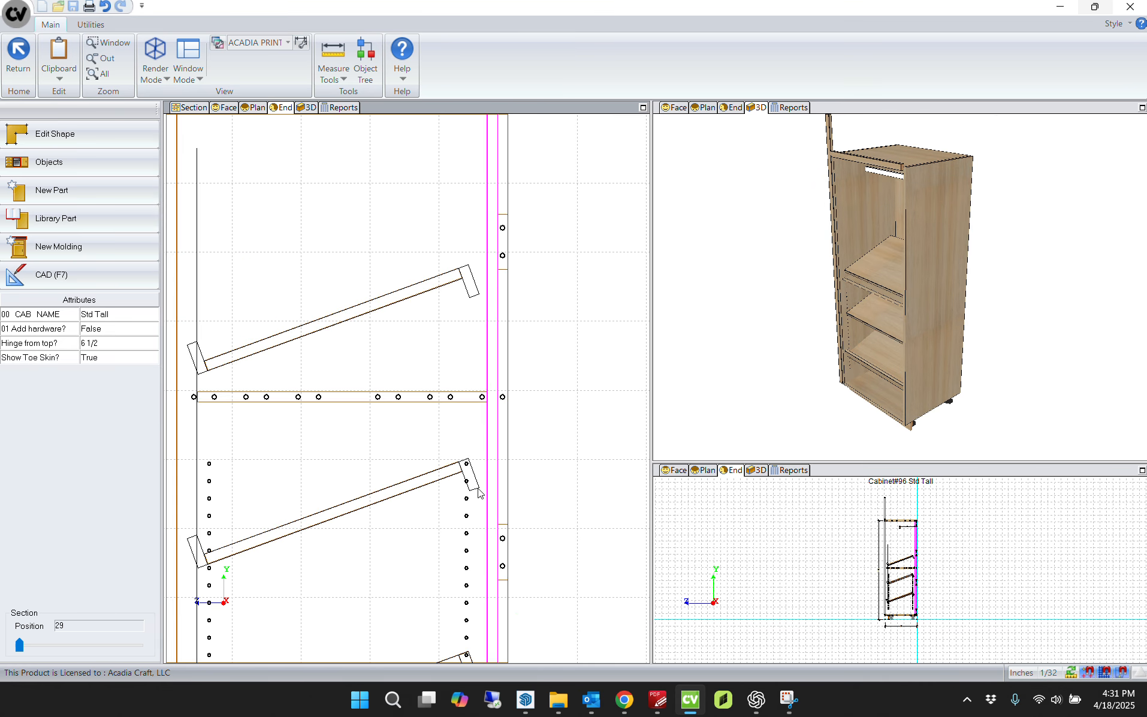
{"action": "scroll", "coordinate": [420, 533], "scroll_direction": "up", "scroll_amount": 4}
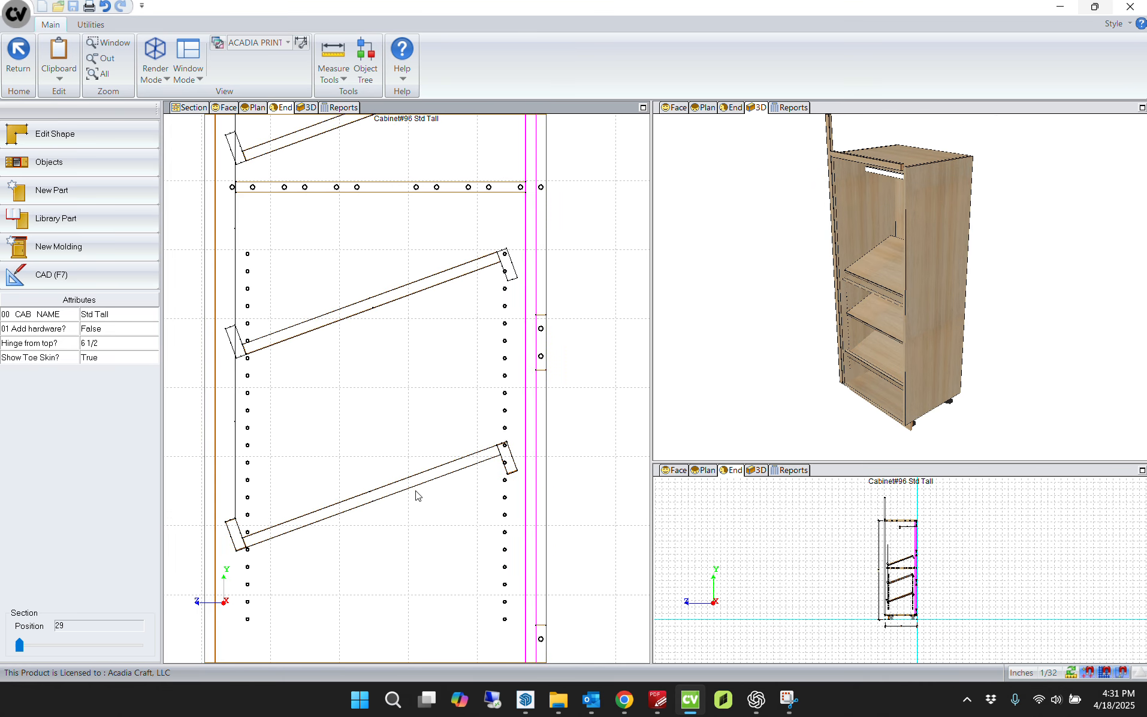
{"action": "middle_click_drag", "start_coordinate": [496, 450], "coordinate": [511, 442]}
{"action": "scroll", "coordinate": [507, 459], "scroll_direction": "up", "scroll_amount": 3}
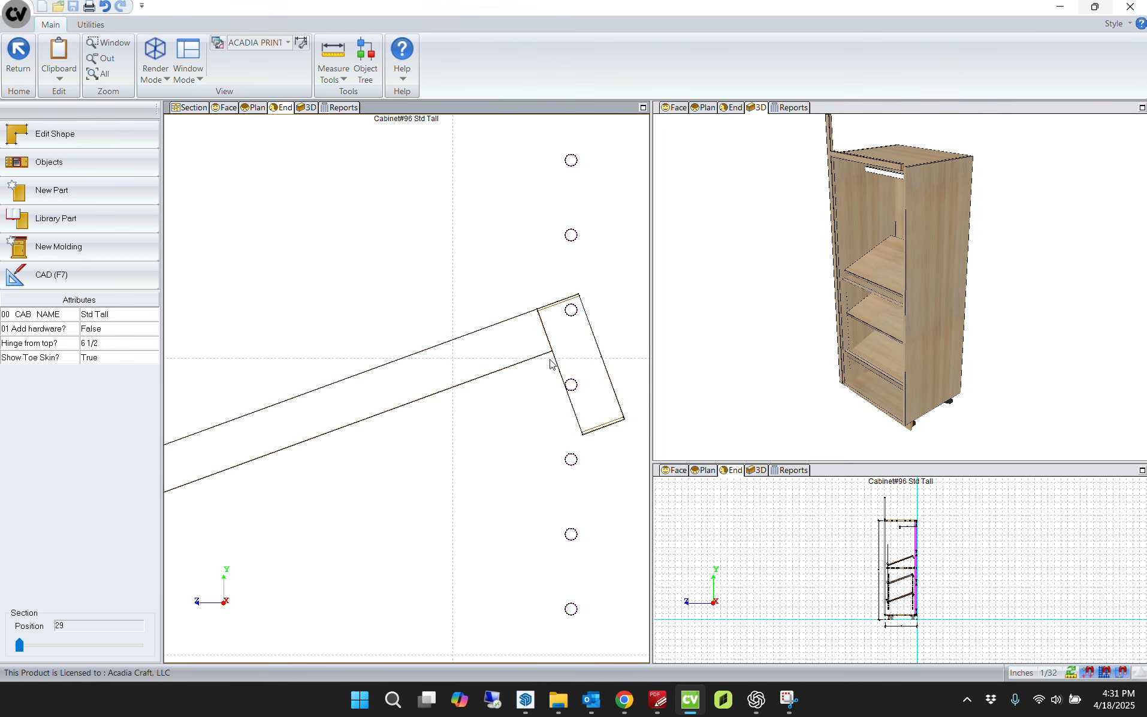
{"action": "scroll", "coordinate": [567, 373], "scroll_direction": "down", "scroll_amount": 6}
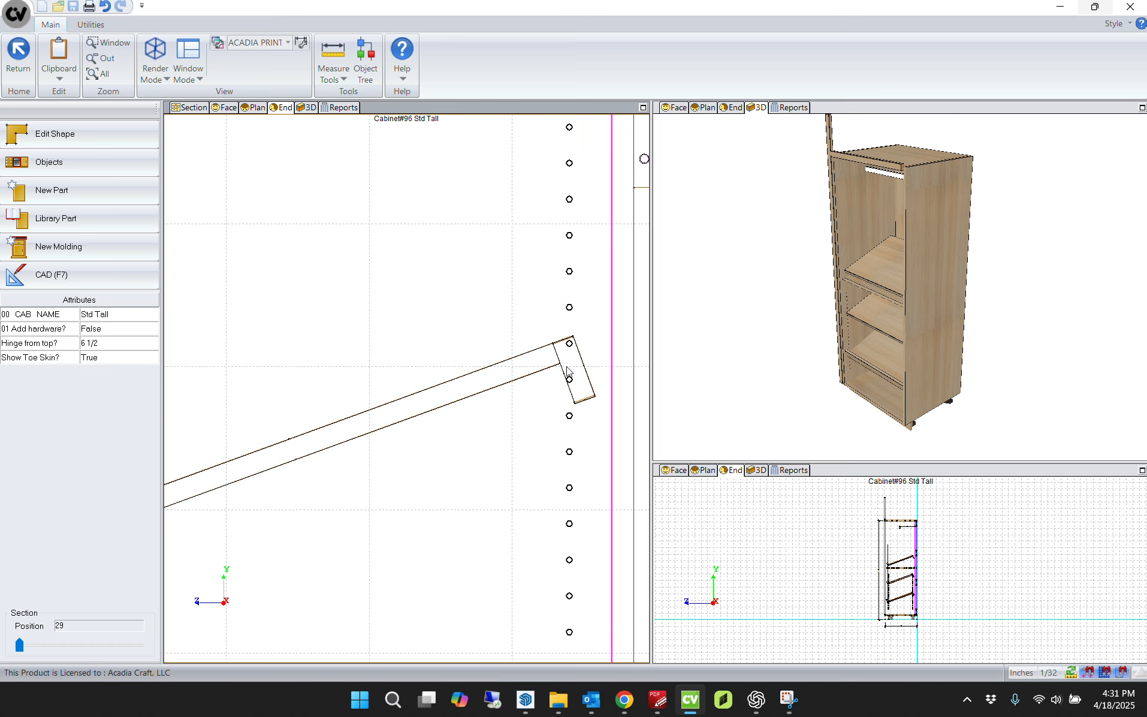
{"action": "left_click", "coordinate": [571, 373]}
{"action": "left_click", "coordinate": [571, 413]}
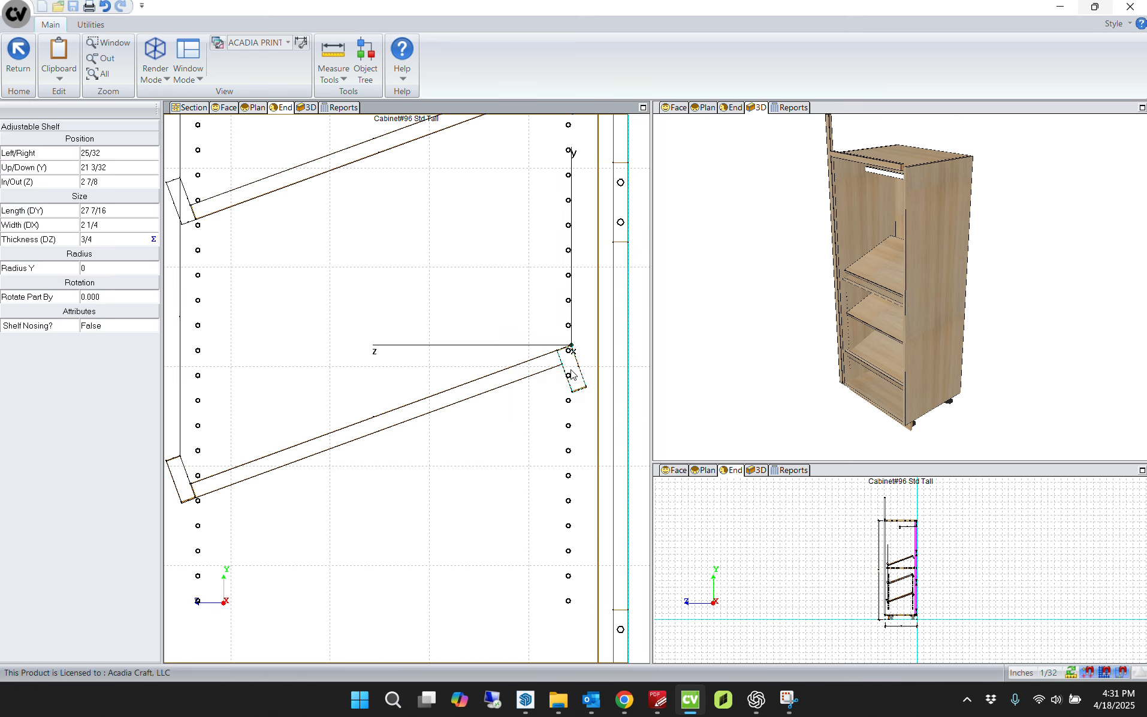
{"action": "right_click", "coordinate": [517, 369]}
{"action": "left_click", "coordinate": [555, 379]}
{"action": "scroll", "coordinate": [456, 338], "scroll_direction": "up", "scroll_amount": 6}
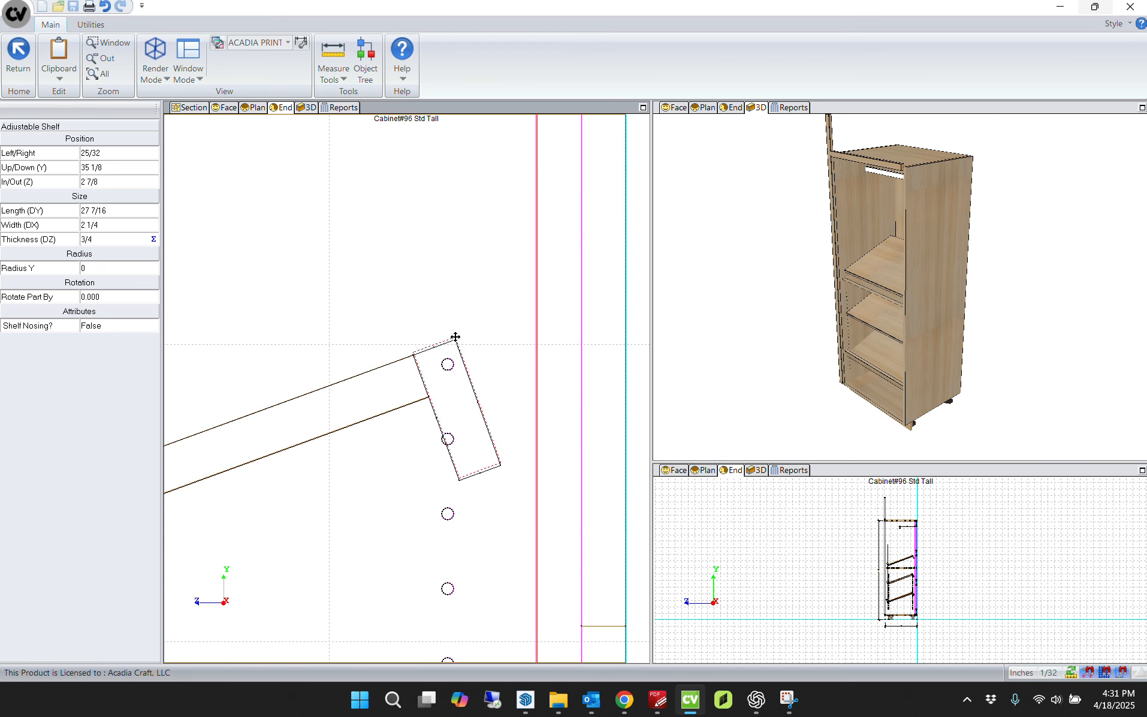
{"action": "left_click", "coordinate": [458, 337]}
{"action": "scroll", "coordinate": [474, 300], "scroll_direction": "down", "scroll_amount": 3}
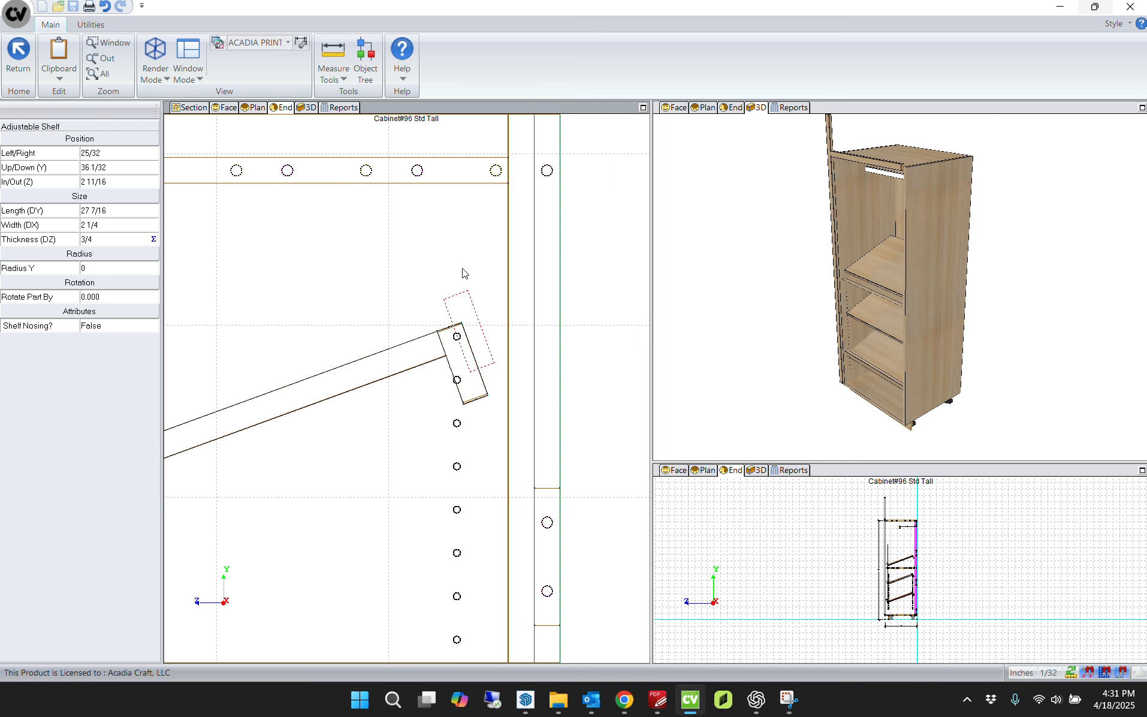
Step: Place another copy of the rear lip on the rear end of the upper slanted shelf and end the copying
{"action": "middle_click_drag", "start_coordinate": [427, 457], "coordinate": [428, 537]}
{"action": "middle_click_drag", "start_coordinate": [459, 232], "coordinate": [449, 391]}
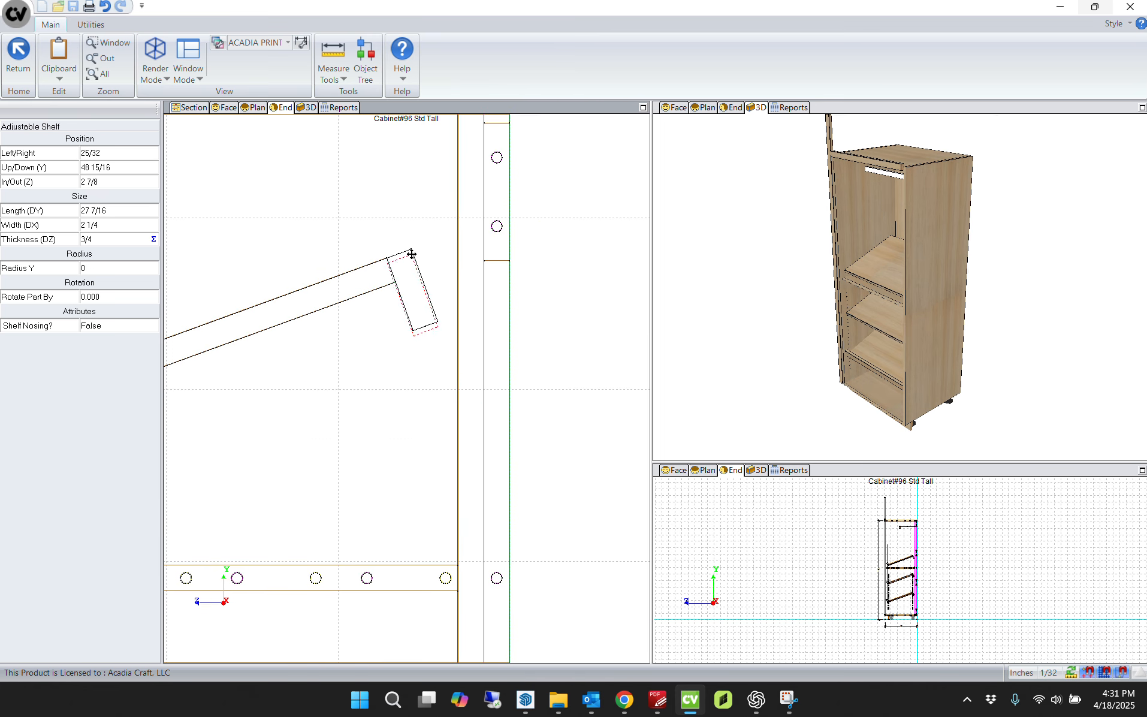
{"action": "scroll", "coordinate": [418, 397], "scroll_direction": "down", "scroll_amount": 3}
{"action": "key", "text": "Escape"}
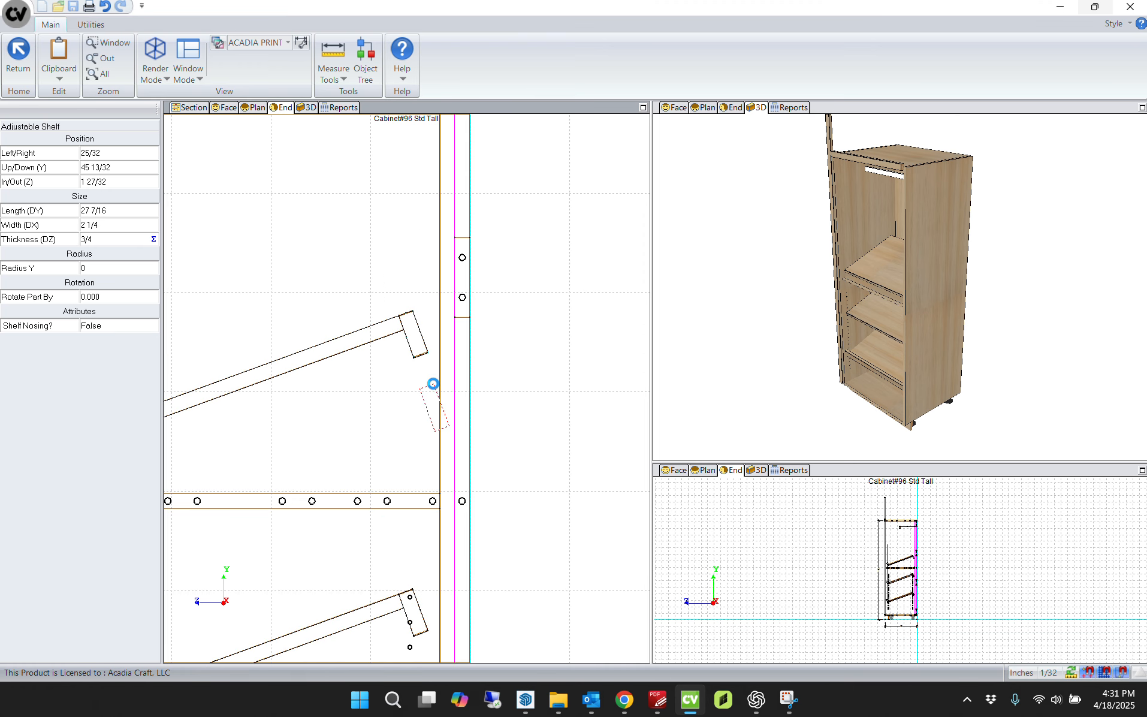
Step: Copy the lowest slanted shelf's front lip and place it against the front edge of the middle slanted shelf
{"action": "scroll", "coordinate": [421, 431], "scroll_direction": "down", "scroll_amount": 1}
{"action": "middle_click_drag", "start_coordinate": [376, 525], "coordinate": [448, 384]}
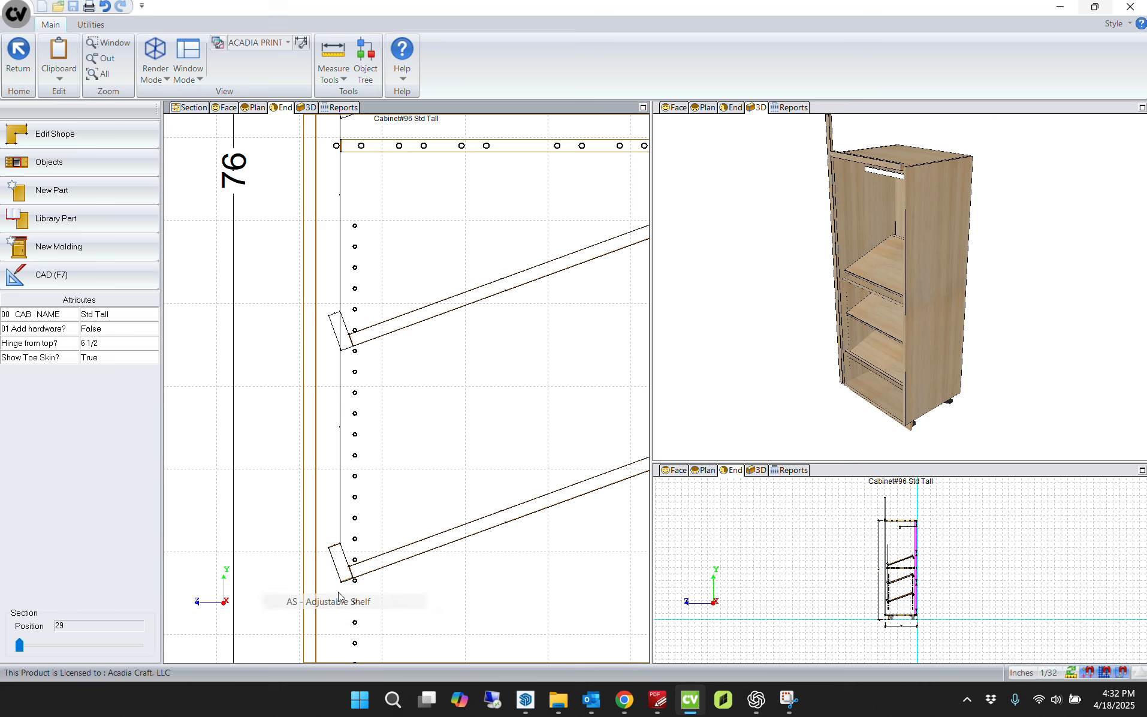
{"action": "right_click", "coordinate": [340, 562]}
{"action": "left_click", "coordinate": [333, 375]}
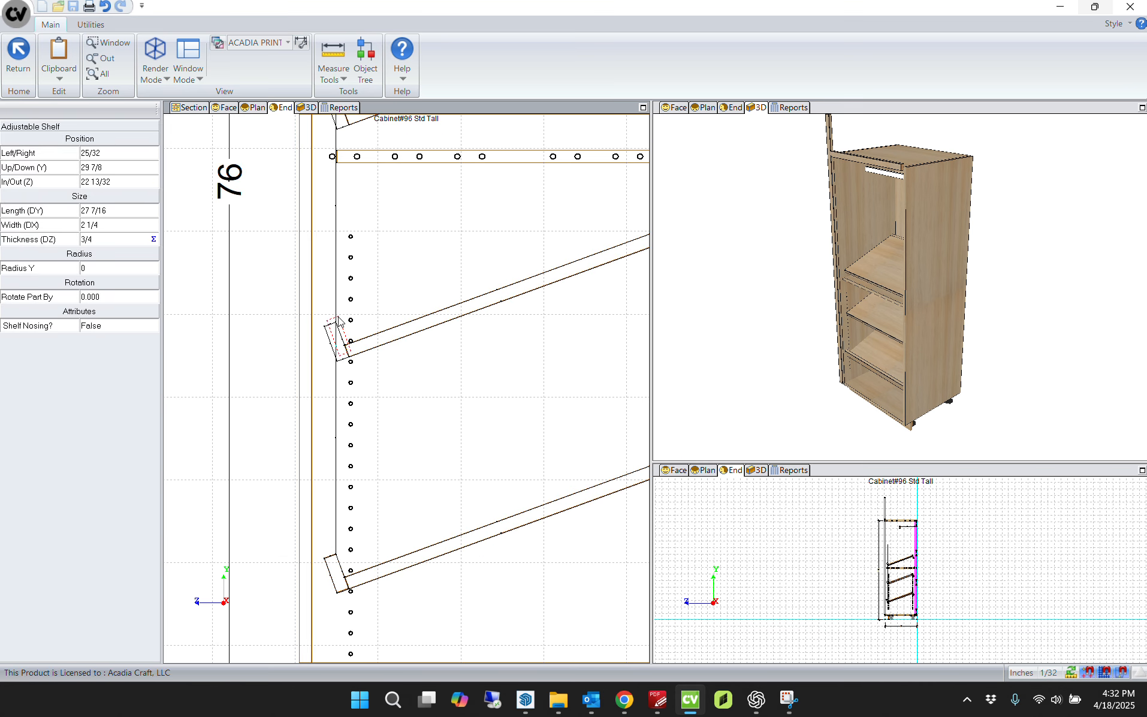
{"action": "scroll", "coordinate": [333, 341], "scroll_direction": "up", "scroll_amount": 2}
{"action": "scroll", "coordinate": [333, 340], "scroll_direction": "up", "scroll_amount": 2}
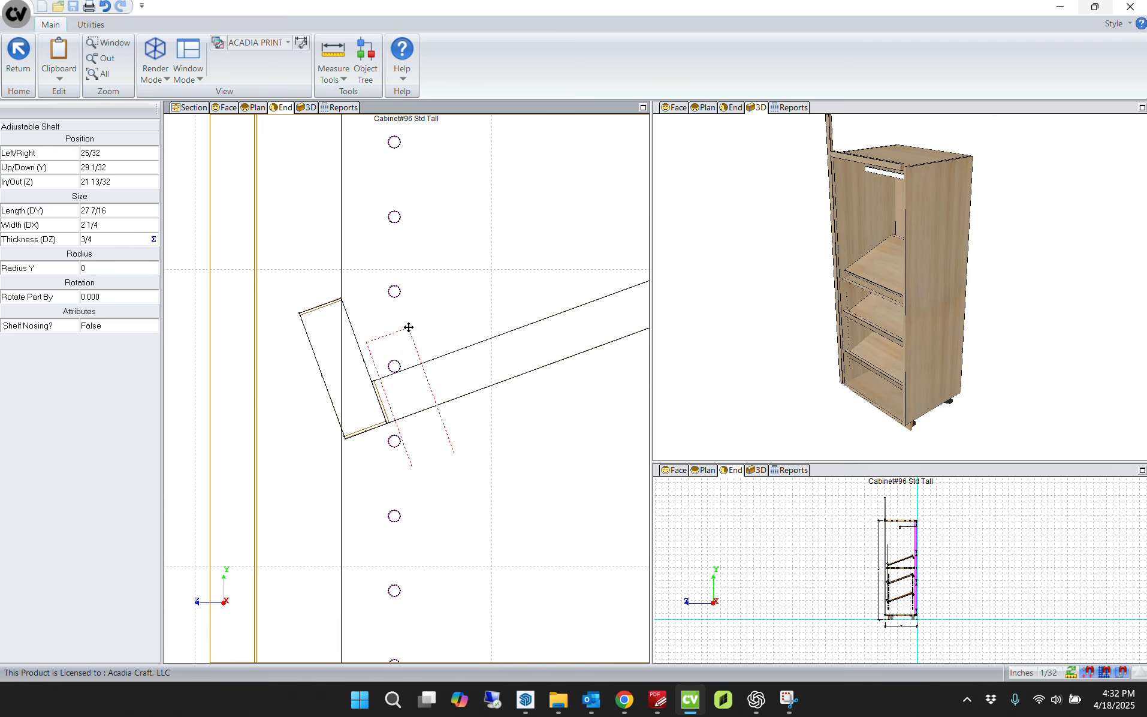
Step: Place another copy of the front lip on the front edge of the upper slanted shelf and end the copying
{"action": "scroll", "coordinate": [408, 324], "scroll_direction": "down", "scroll_amount": 3}
{"action": "middle_click_drag", "start_coordinate": [414, 122], "coordinate": [397, 431]}
{"action": "middle_click_drag", "start_coordinate": [382, 221], "coordinate": [382, 291]}
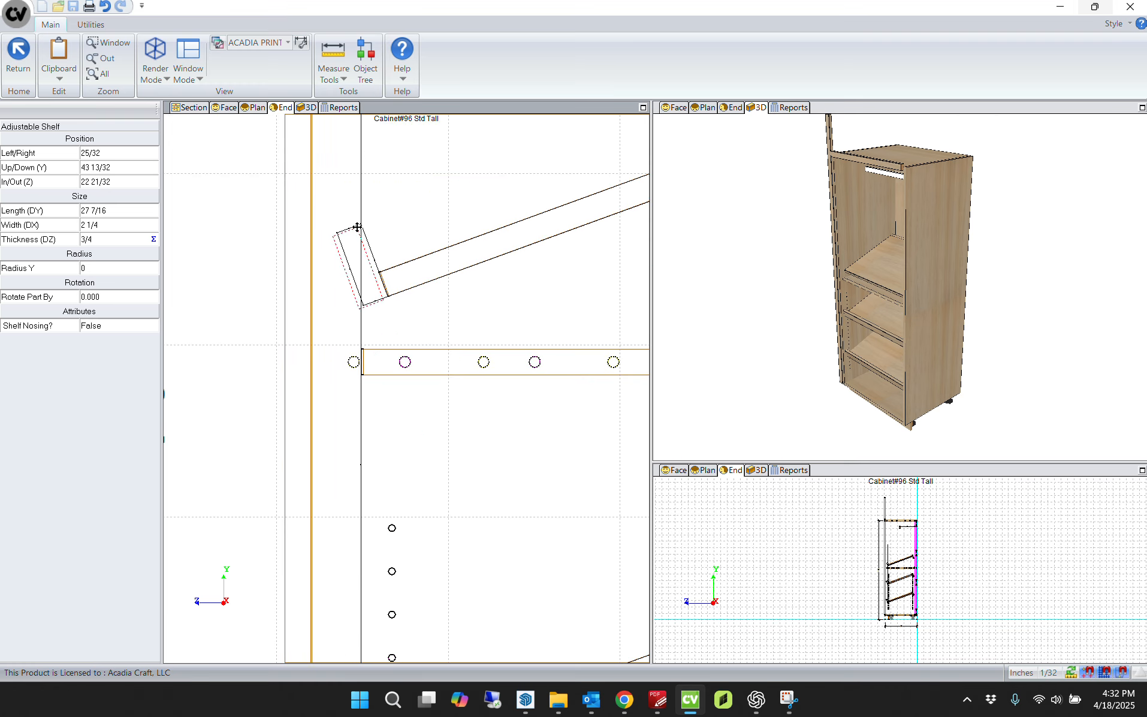
{"action": "scroll", "coordinate": [360, 224], "scroll_direction": "up", "scroll_amount": 4}
{"action": "left_click", "coordinate": [365, 229]}
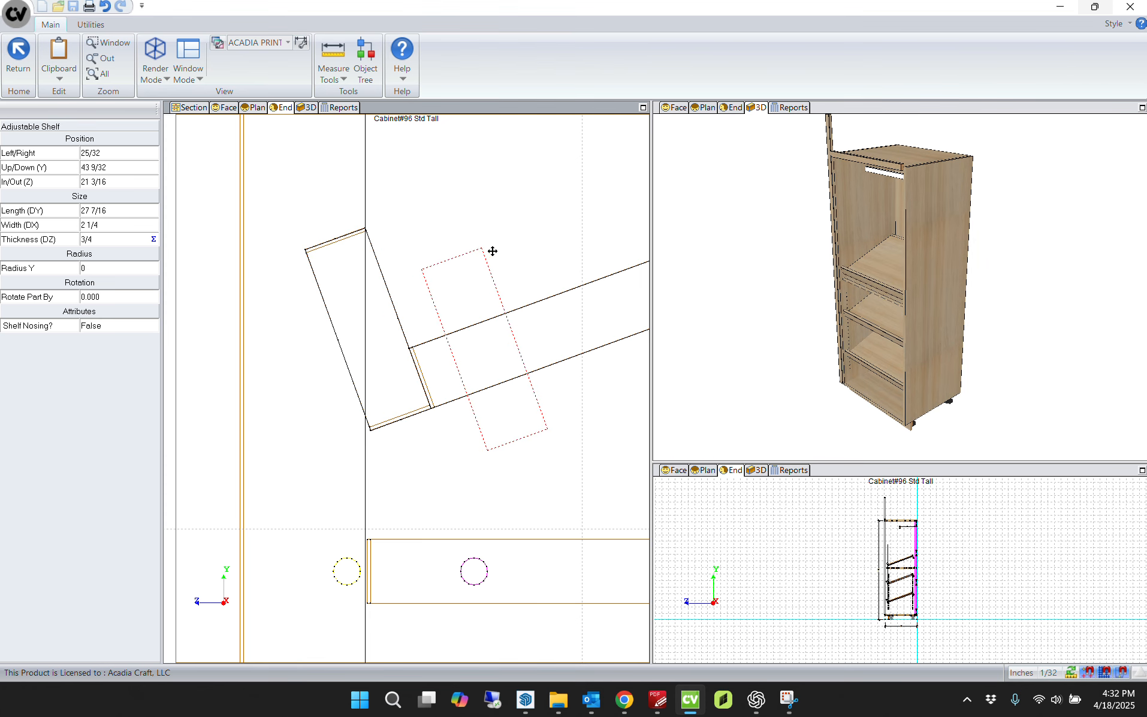
{"action": "key", "text": "Escape"}
{"action": "key", "text": "Escape"}
Step: Inspect the three slanted shelves and their lips from the front in 3D and across the whole end view
{"action": "left_click", "coordinate": [1018, 368]}
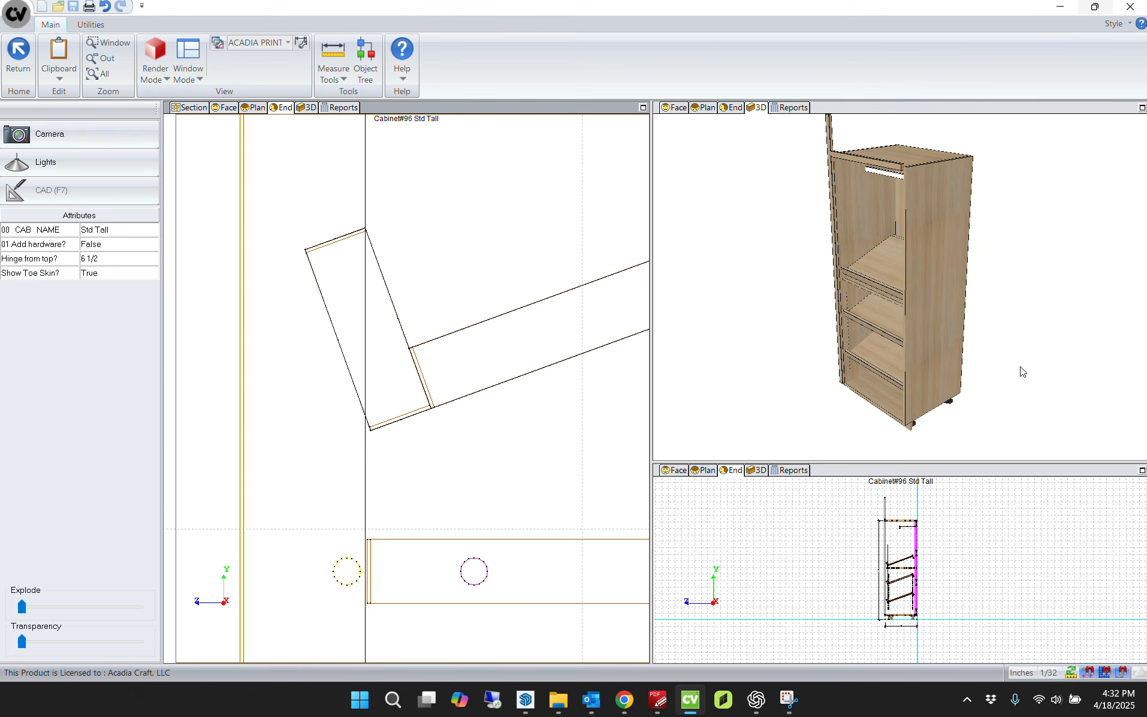
{"action": "left_click_drag", "start_coordinate": [801, 399], "coordinate": [862, 413]}
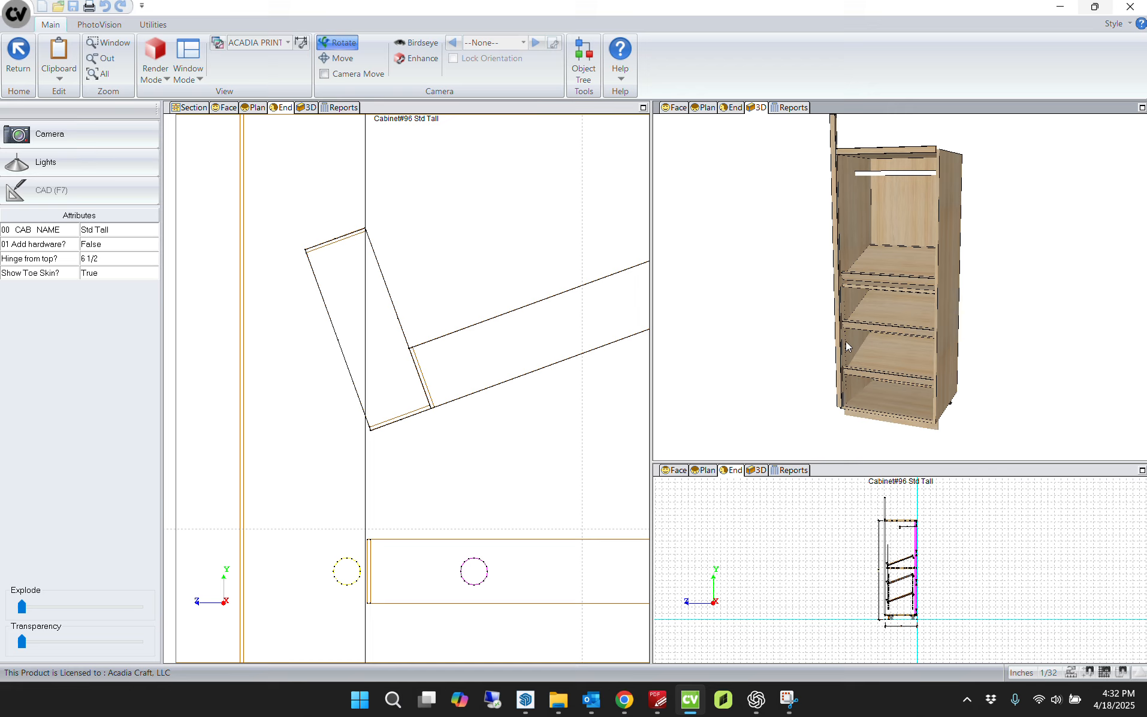
{"action": "left_click_drag", "start_coordinate": [874, 327], "coordinate": [830, 334]}
{"action": "scroll", "coordinate": [407, 371], "scroll_direction": "down", "scroll_amount": 2}
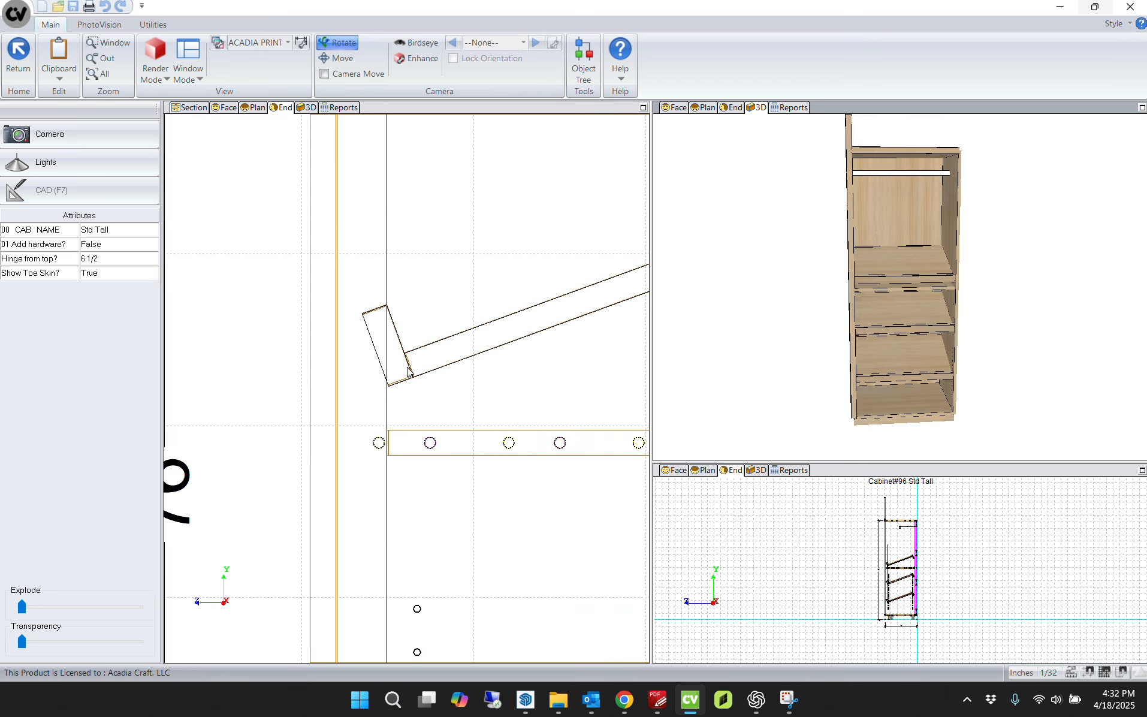
{"action": "scroll", "coordinate": [407, 367], "scroll_direction": "down", "scroll_amount": 8}
{"action": "left_click", "coordinate": [316, 333]}
{"action": "scroll", "coordinate": [474, 407], "scroll_direction": "down", "scroll_amount": 2}
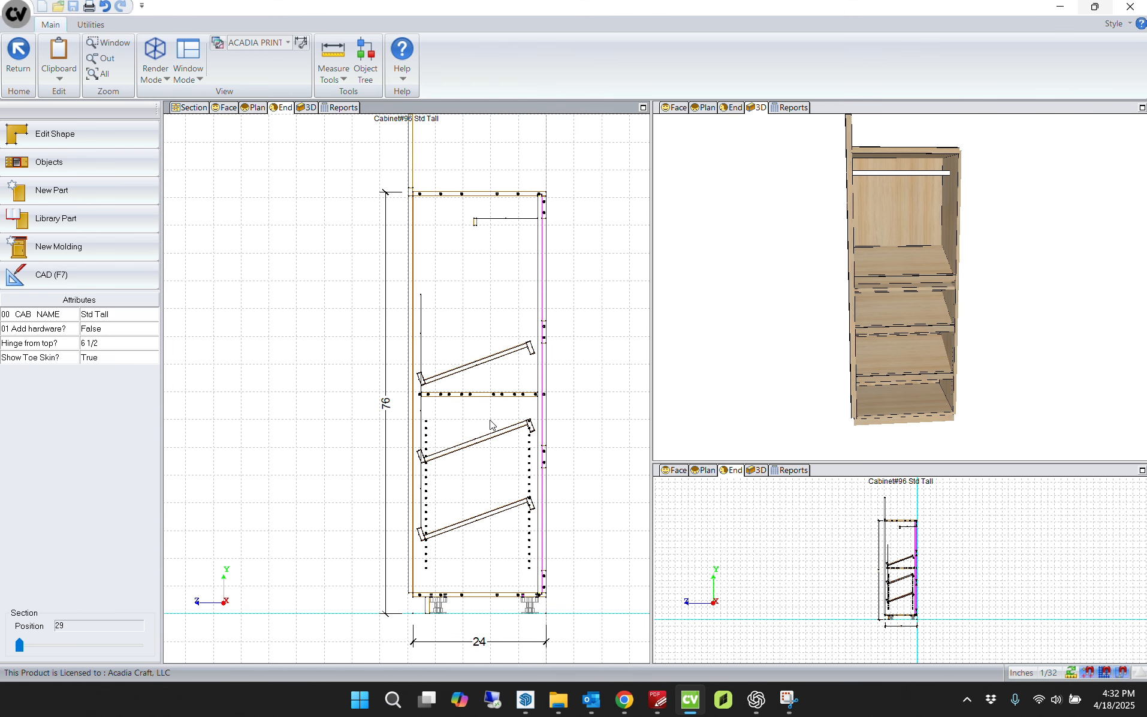
Step: Leave cabinet #96's editor and return to the Wall 4 front elevation
{"action": "left_click", "coordinate": [491, 420]}
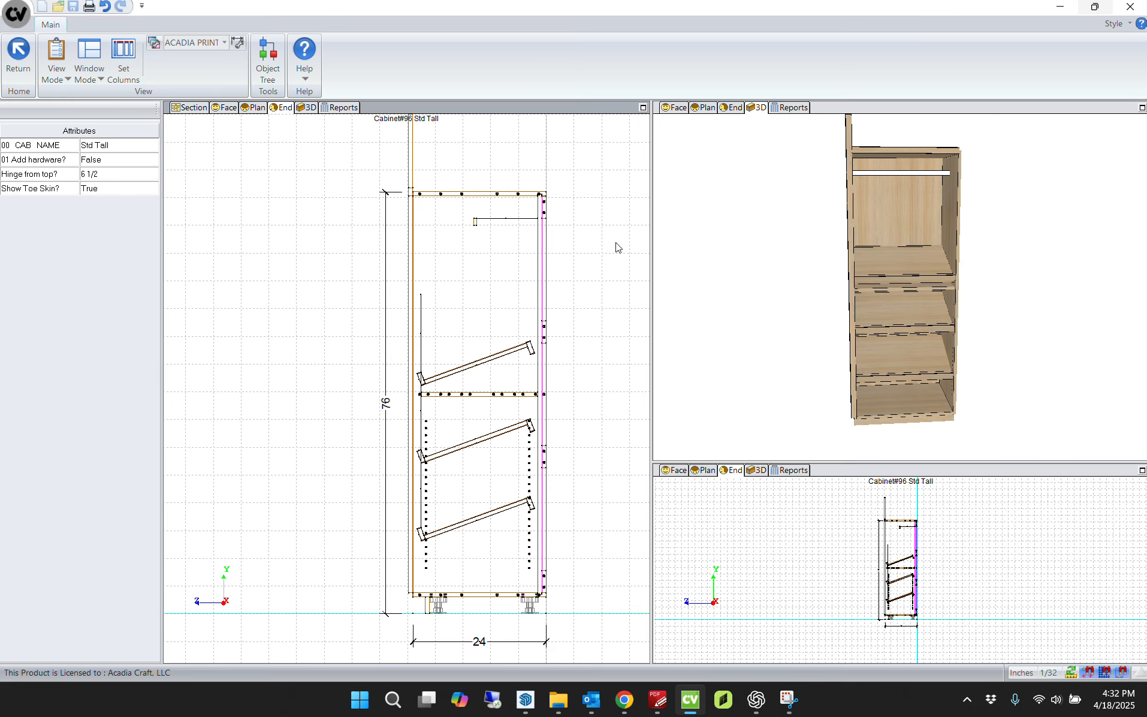
{"action": "left_click", "coordinate": [19, 54]}
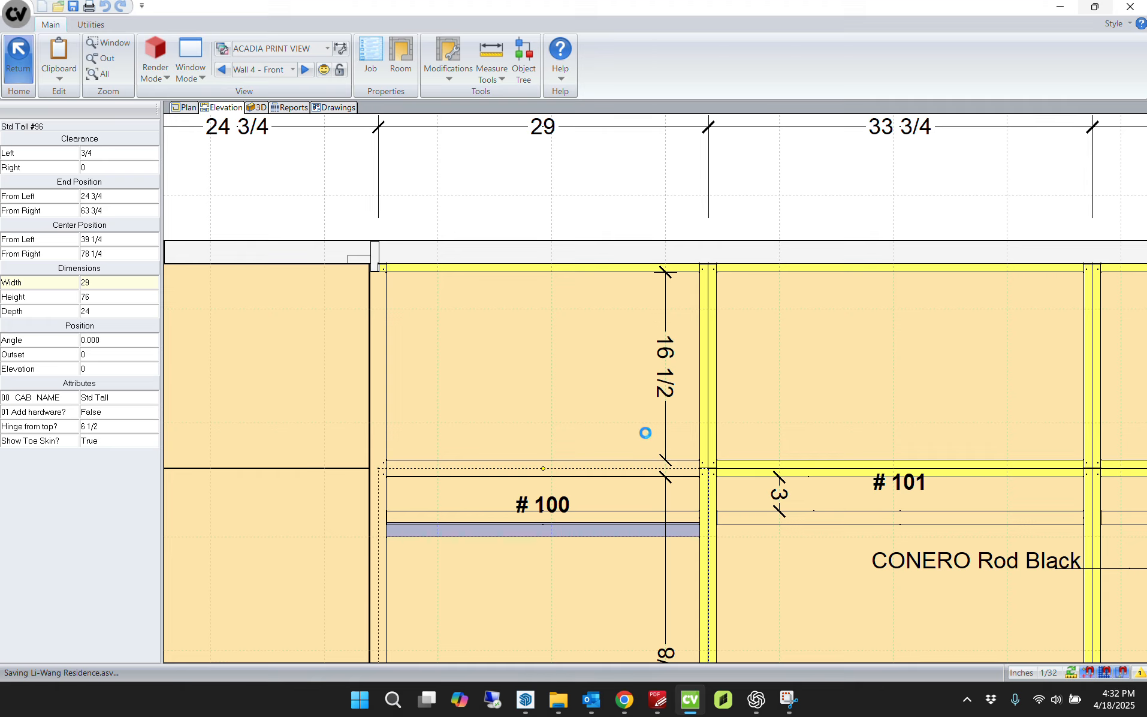
{"action": "scroll", "coordinate": [646, 435], "scroll_direction": "down", "scroll_amount": 1}
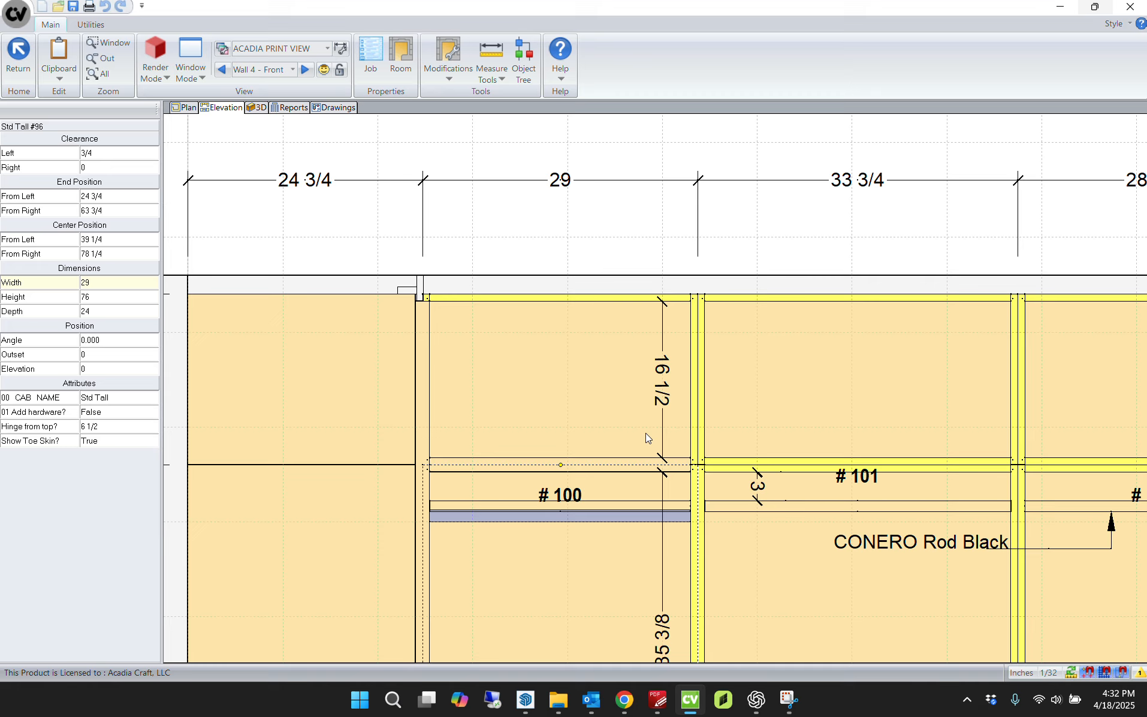